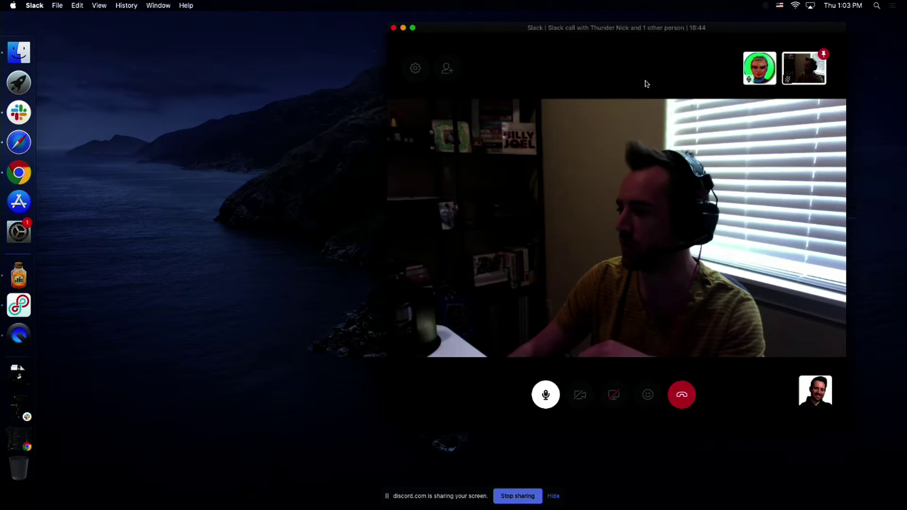
left_click_drag(666, 29, 698, 26)
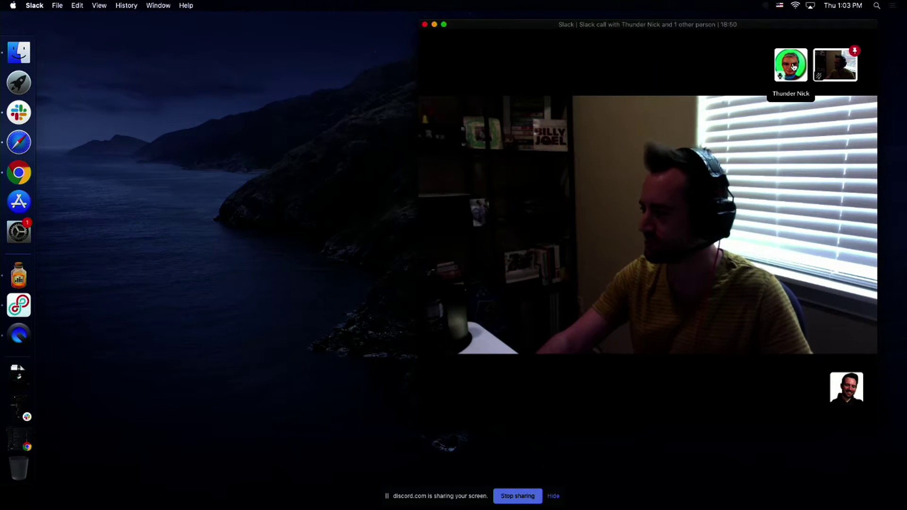
left_click(794, 66)
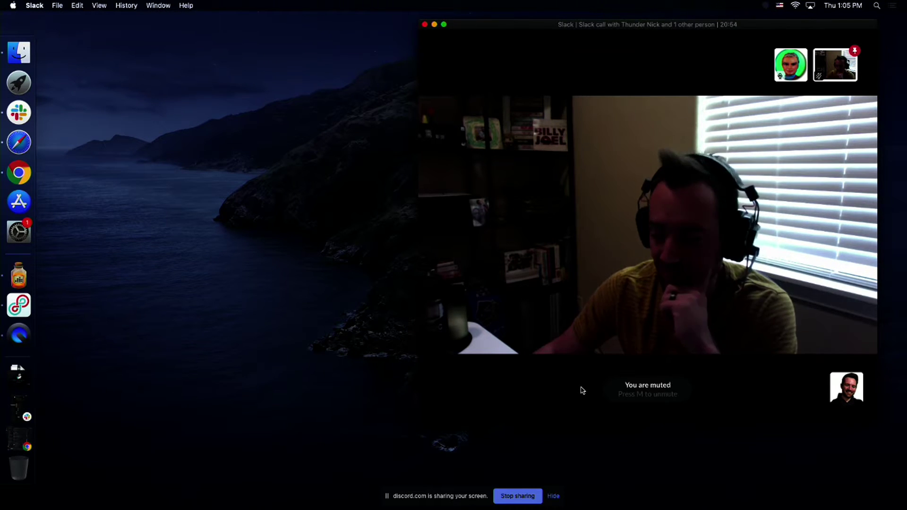
mouse_move(581, 390)
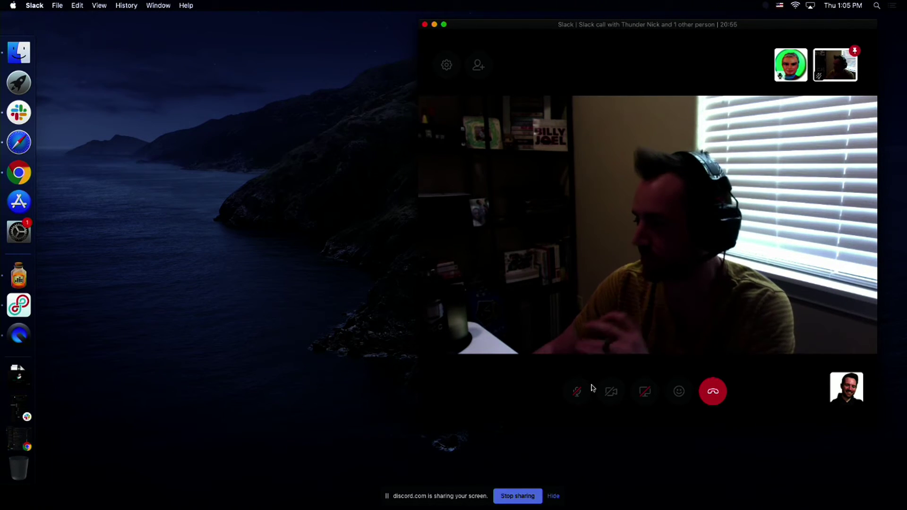
left_click(798, 68)
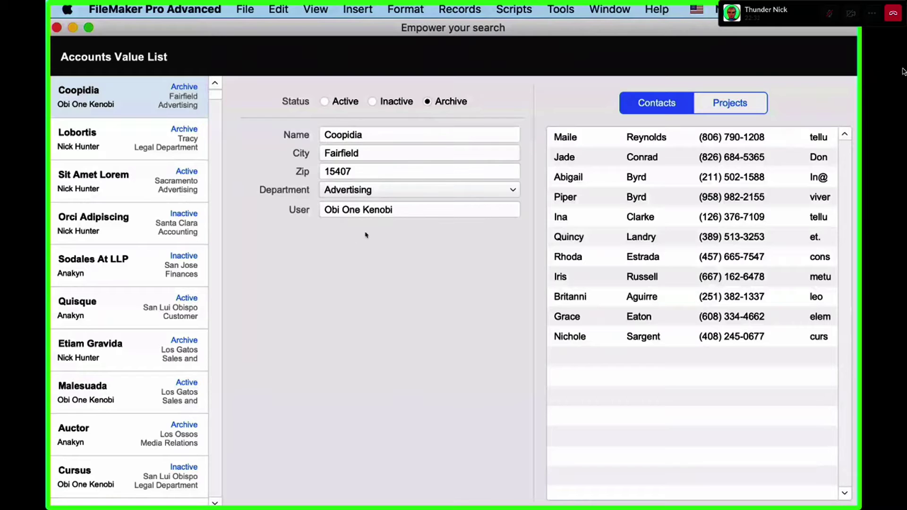
Open the file's value list management and start a new value list that uses custom values.
left_click(243, 9)
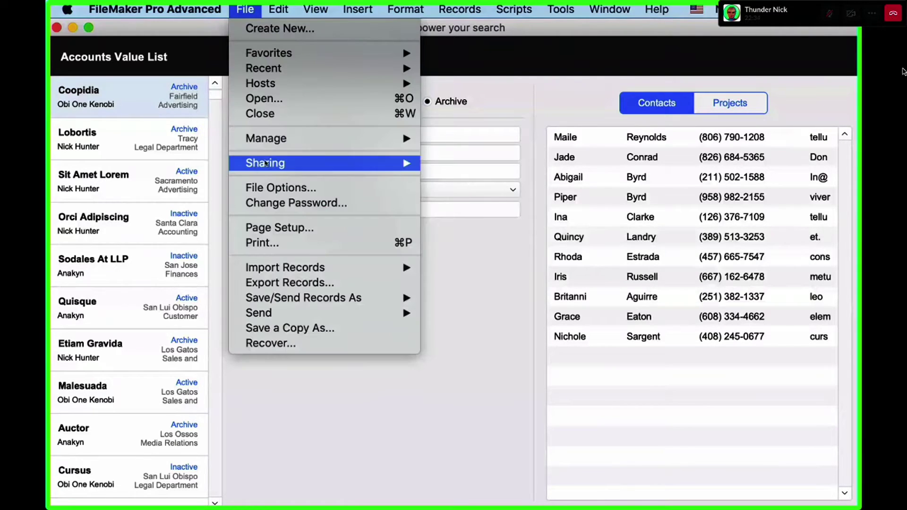
mouse_move(270, 139)
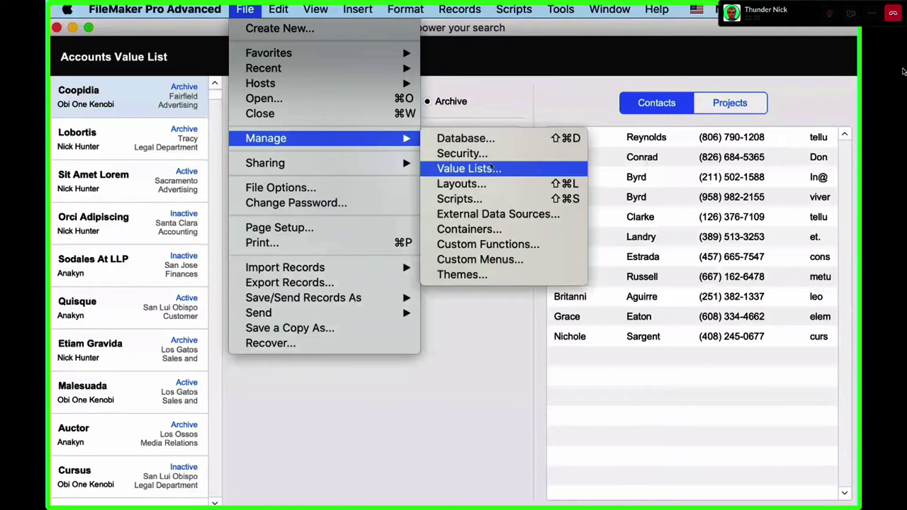
left_click(493, 168)
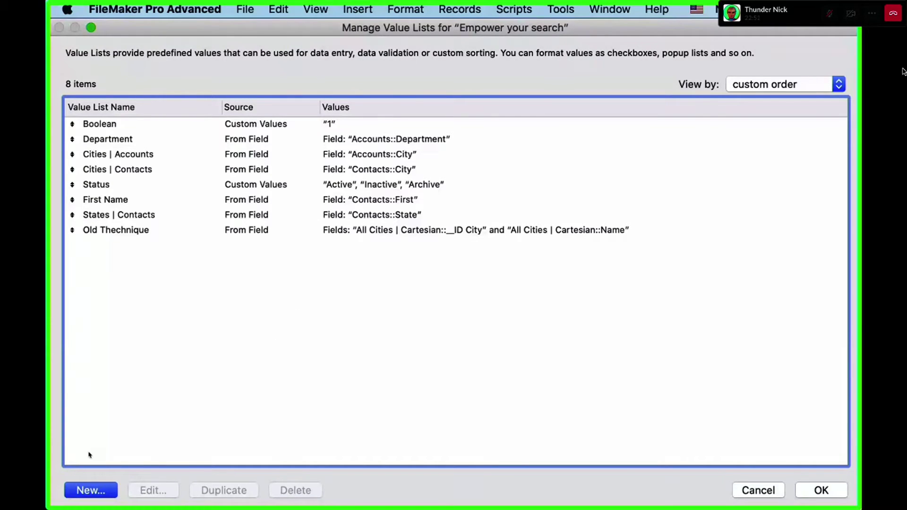
left_click(107, 491)
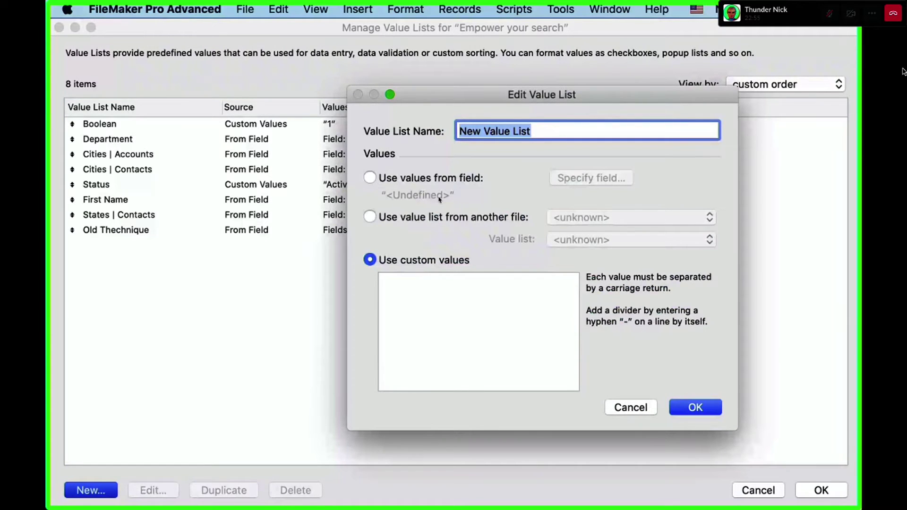
left_click(443, 346)
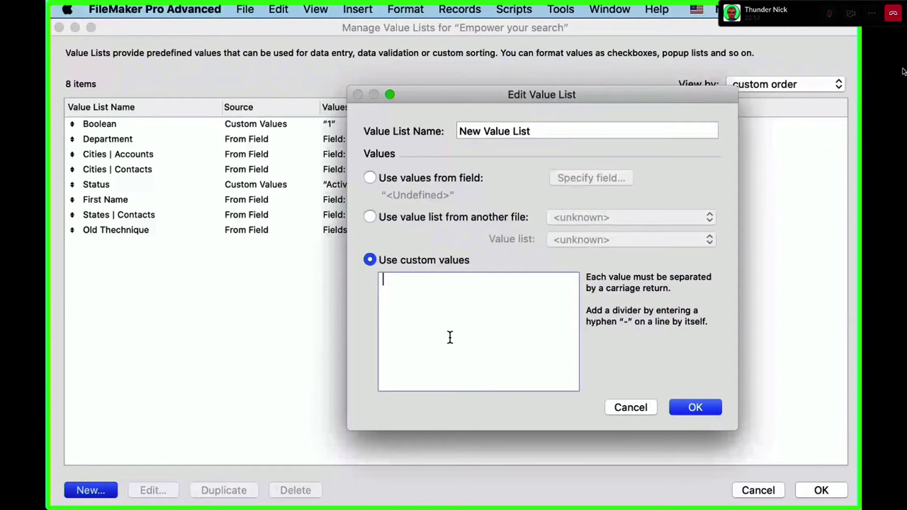
Enter five user first names as the custom values, one per line, and save the new value list.
type("Nick")
key("Return")
type("Myles")
key("Return")
type("Jacl")
key("Return")
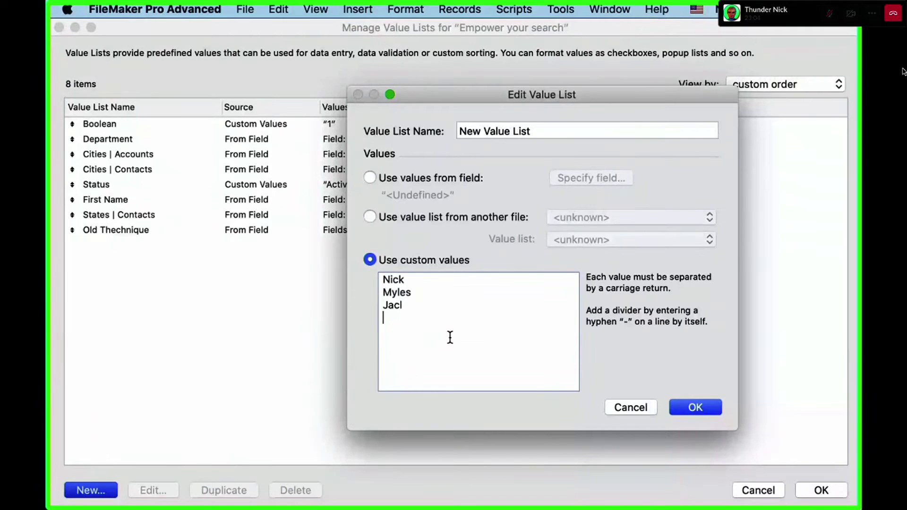
key("BackSpace")
key("BackSpace")
type("k")
key("Return")
type("Ken")
key("Return")
type("Scott")
left_click_drag(444, 342, 282, 200)
left_click(696, 407)
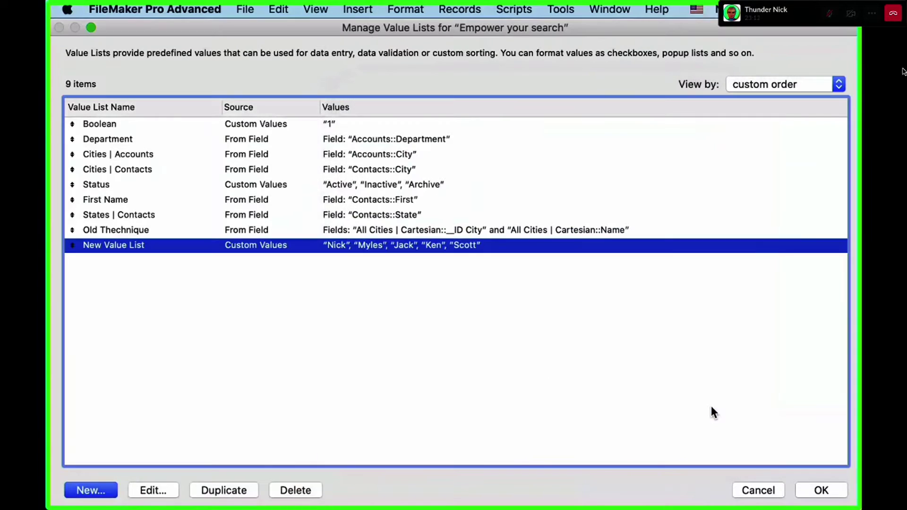
left_click(821, 490)
In Layout mode, format the User field as a Pop-up Menu with values from New Value List.
key("super+l")
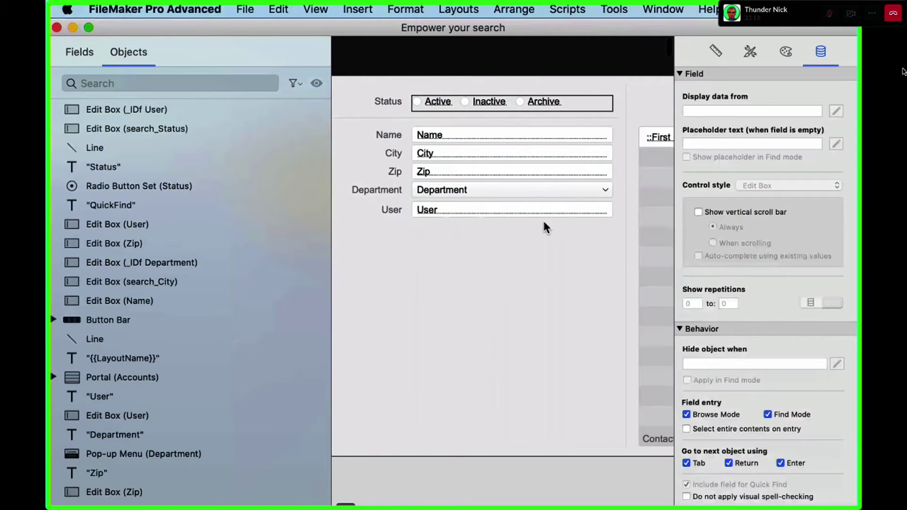
left_click_drag(532, 258, 469, 134)
left_click(474, 212)
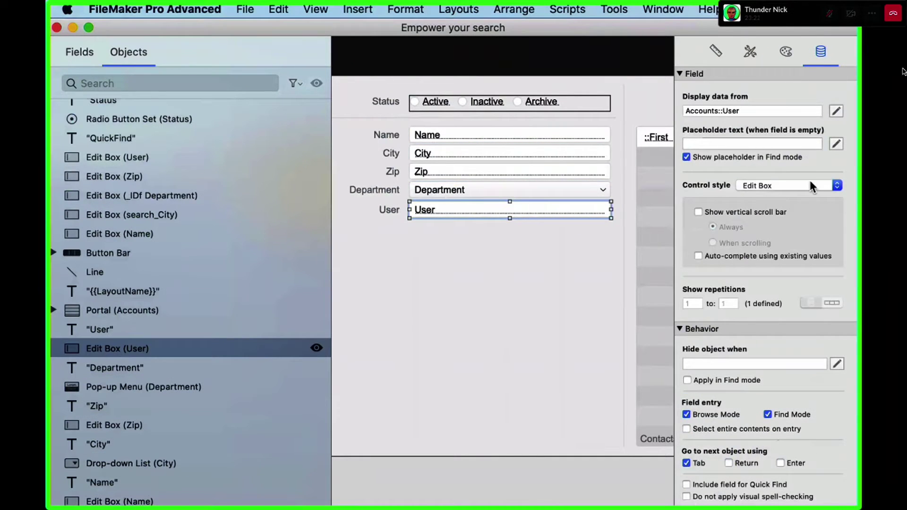
left_click(811, 184)
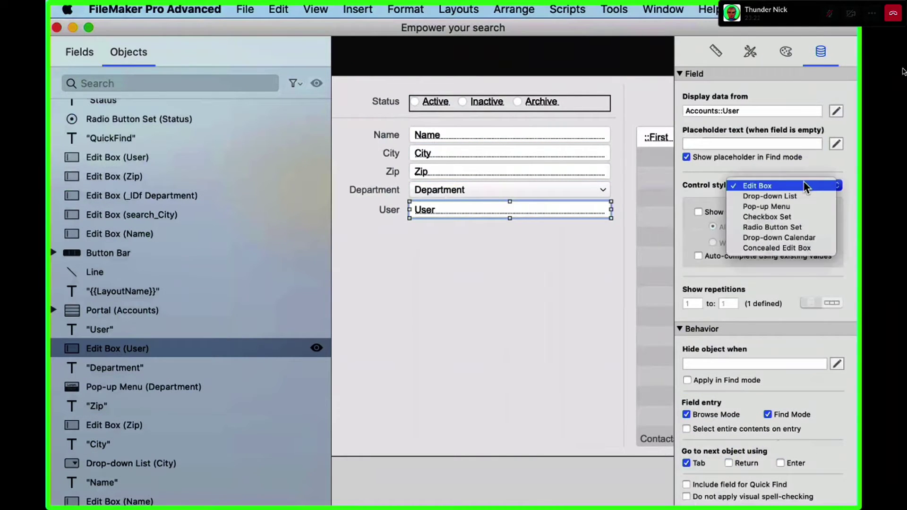
left_click(800, 206)
left_click(798, 212)
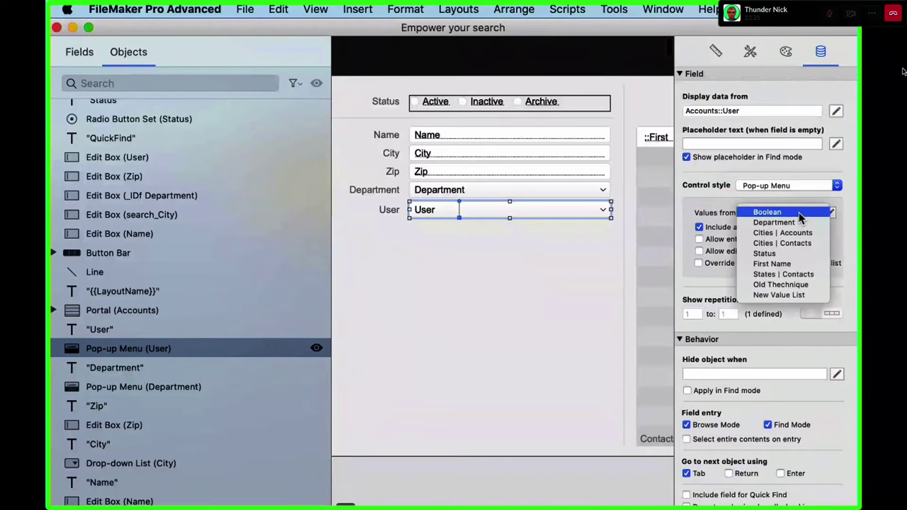
left_click(789, 293)
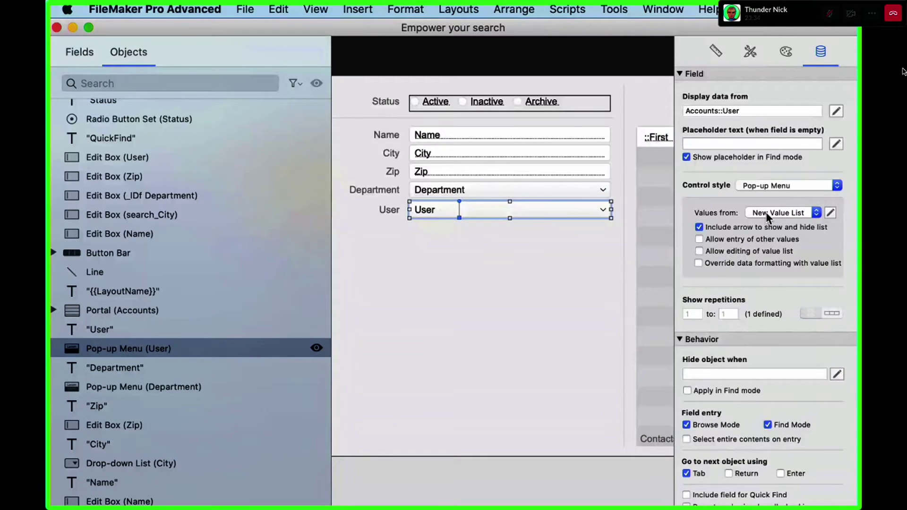
left_click(749, 188)
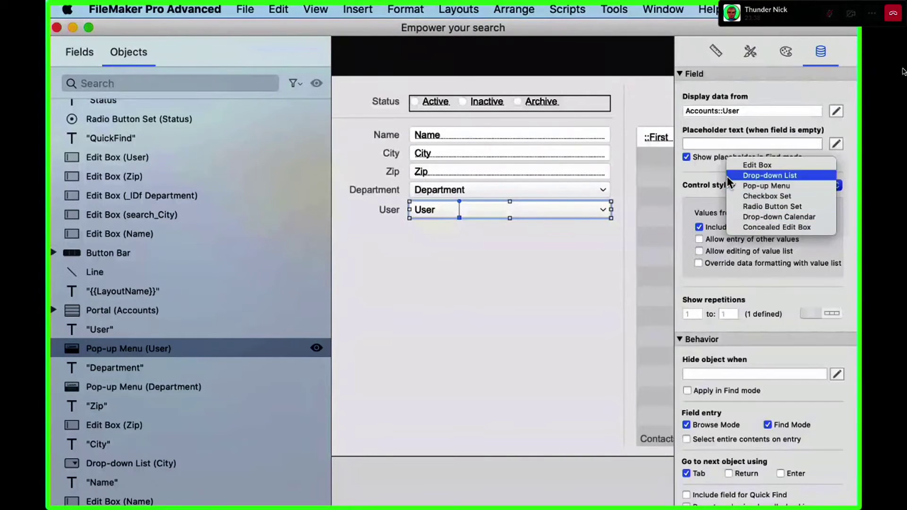
left_click(744, 189)
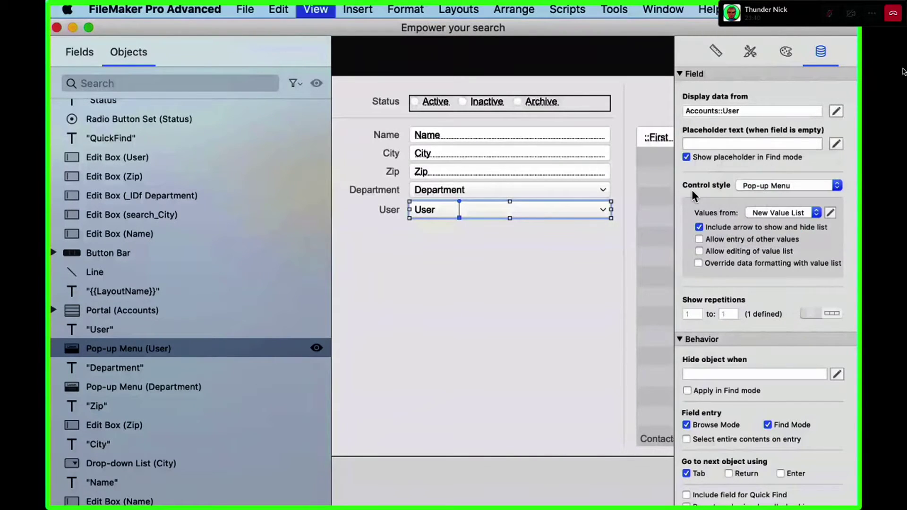
Return to Browse mode and view the choices offered by the User and Department pop-up menus.
key("super+b")
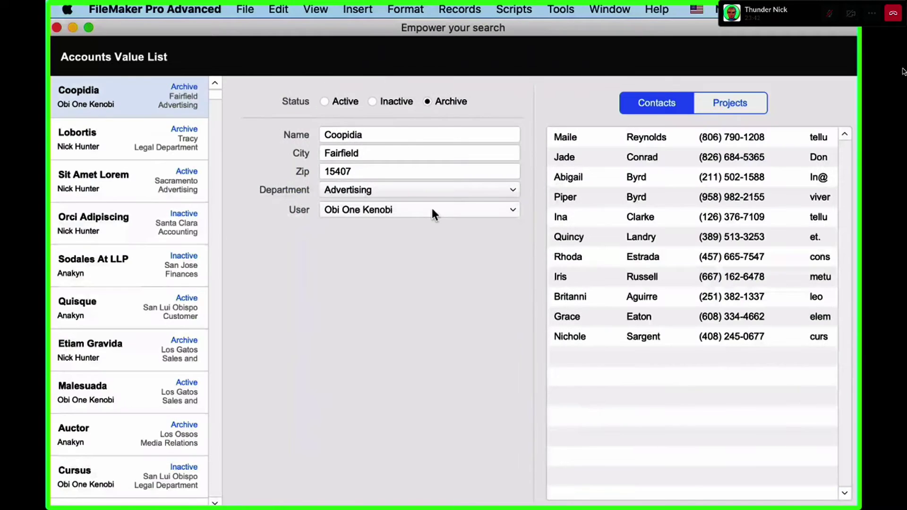
left_click(432, 209)
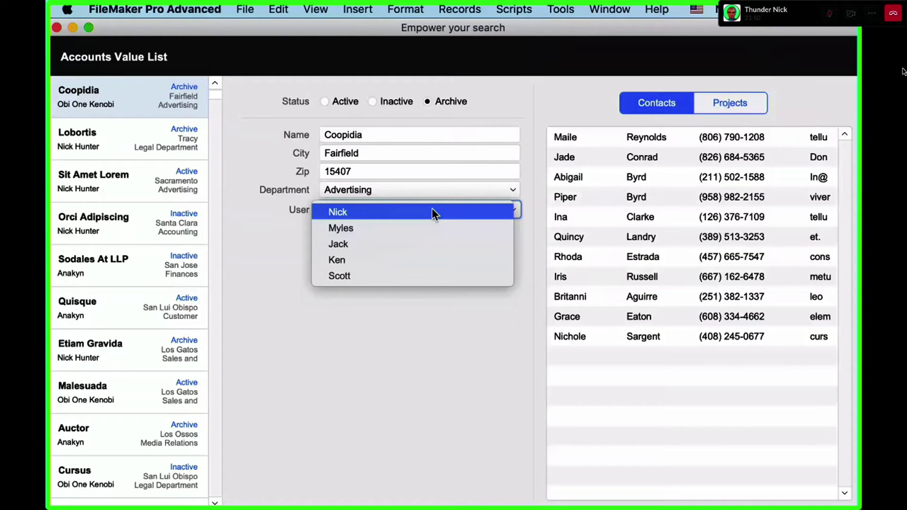
left_click(432, 212)
left_click(363, 192)
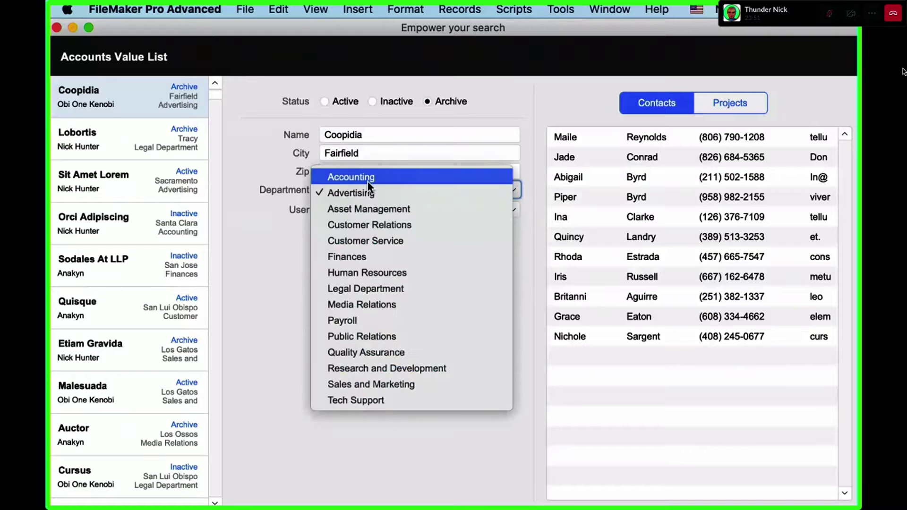
left_click(370, 429)
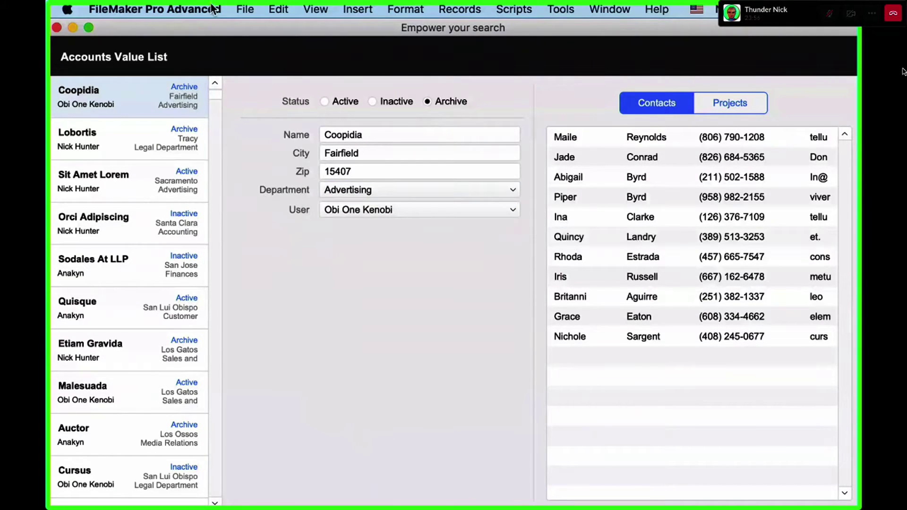
Inspect the definition of the Department value list and leave value list management without changes.
left_click(244, 9)
mouse_move(391, 138)
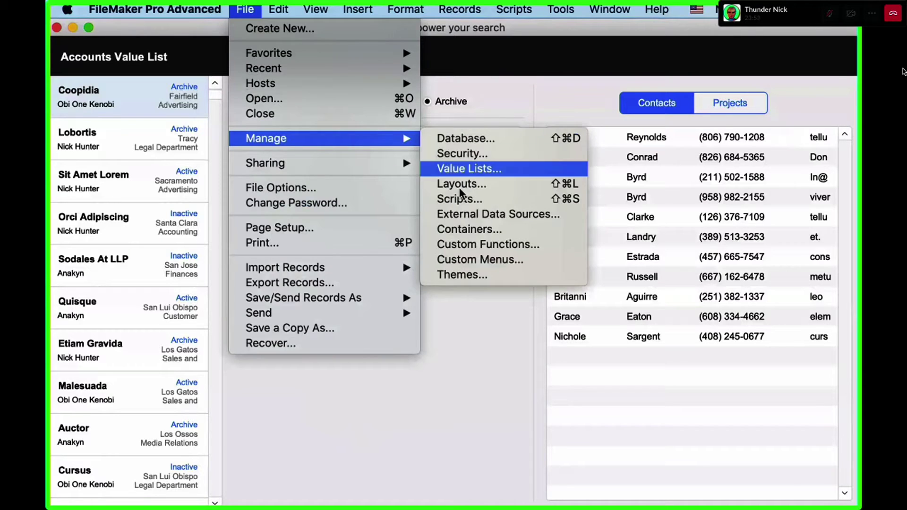
left_click(461, 170)
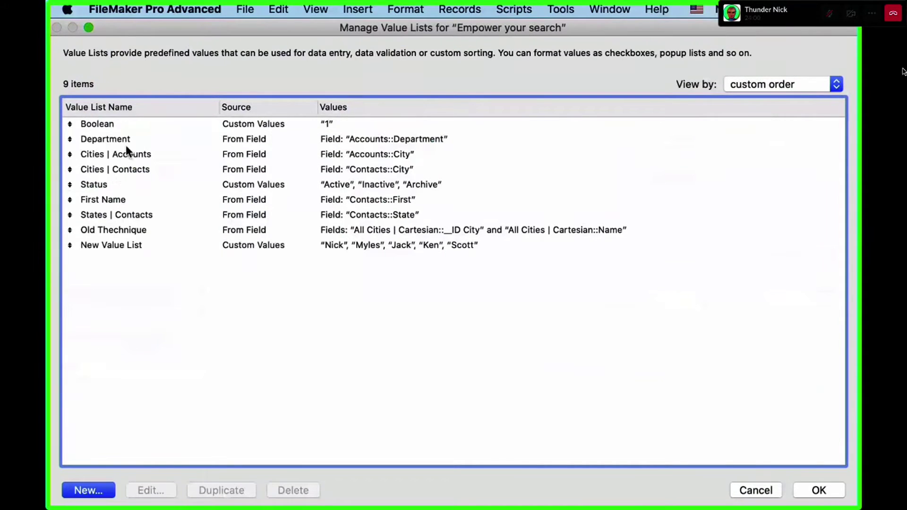
double_click(126, 141)
key("Escape")
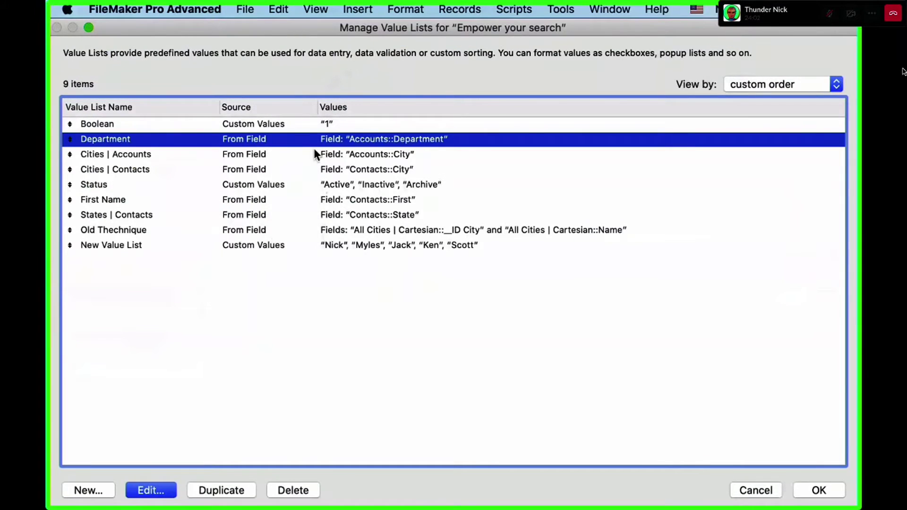
key("Escape")
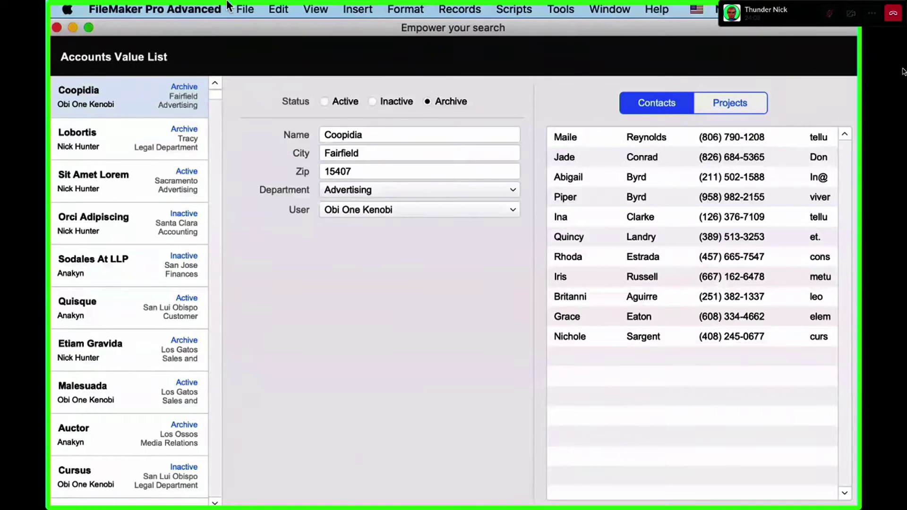
Try removing the last name from the custom values of New Value List, and discard the edit.
left_click(244, 9)
mouse_move(255, 138)
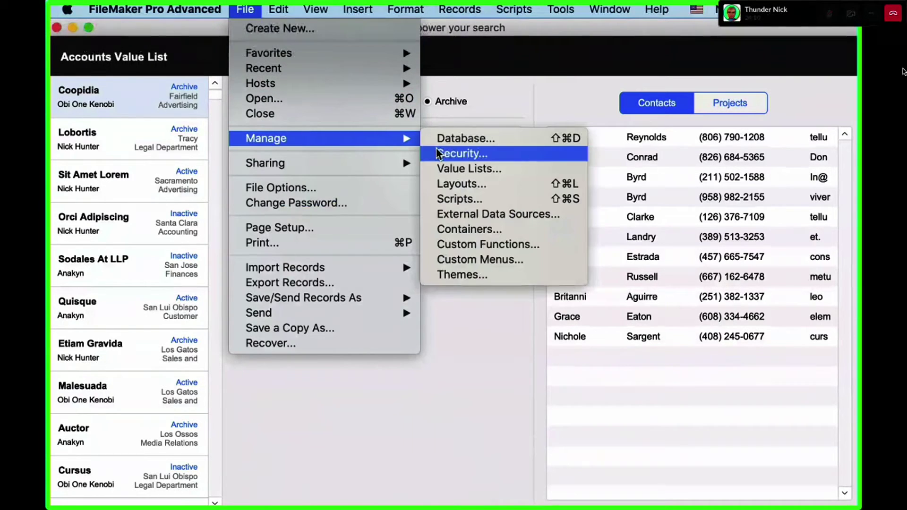
left_click(442, 170)
left_click(429, 252)
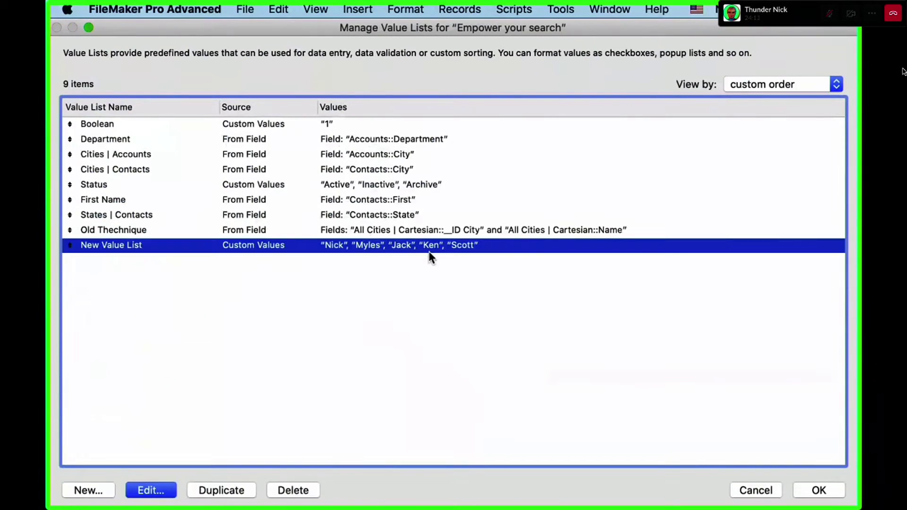
double_click(429, 252)
left_click_drag(433, 347, 371, 270)
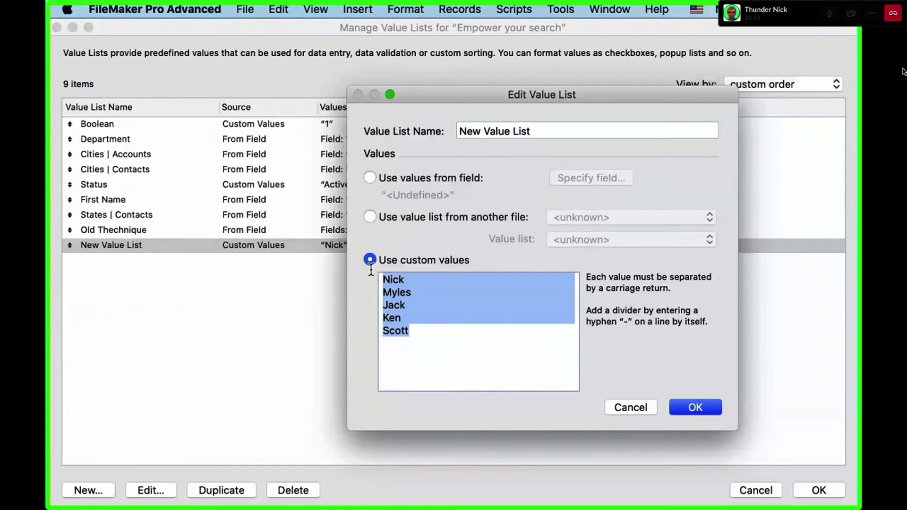
left_click(431, 322)
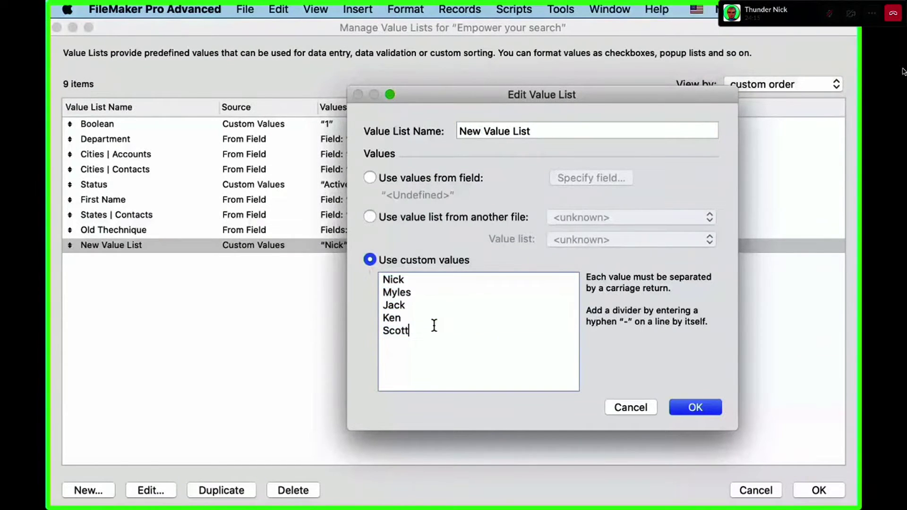
left_click_drag(415, 331, 357, 330)
key("BackSpace")
key("BackSpace")
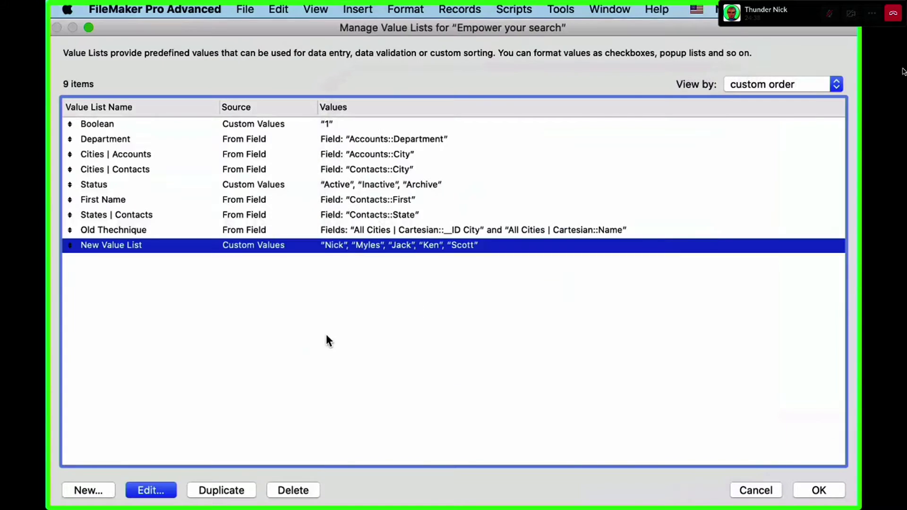
left_click(330, 342)
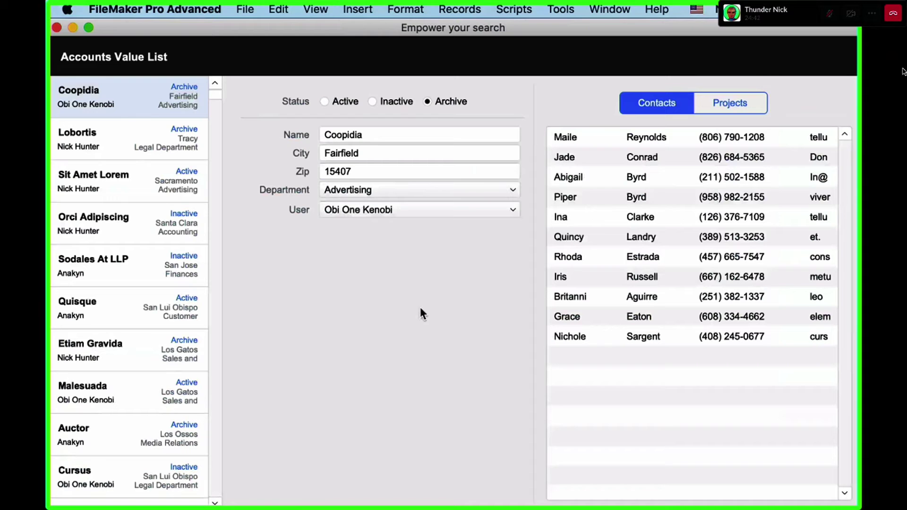
Look through the account list and view the Orci Adipiscing record's Department and User values.
scroll(150, 141, "down", 15)
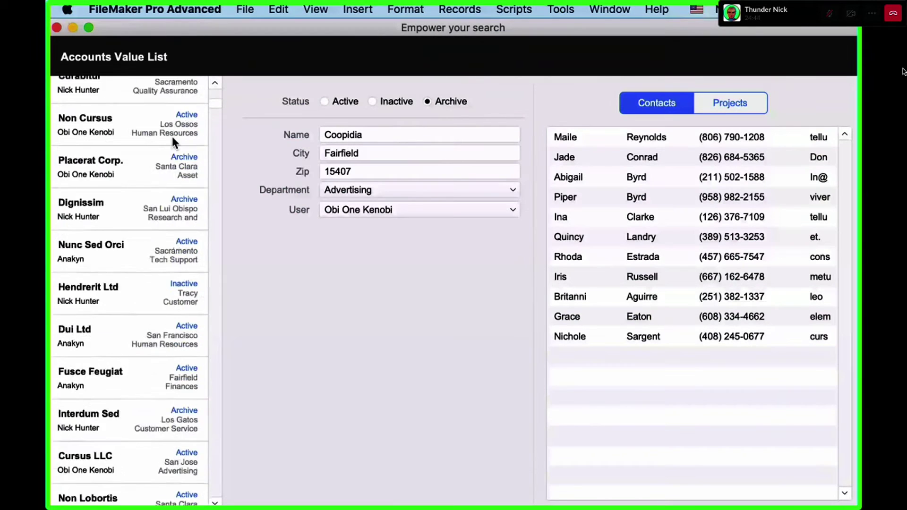
mouse_move(203, 101)
left_mouse_down()
mouse_move(211, 114)
mouse_move(210, 337)
mouse_move(215, 92)
left_mouse_up()
left_click(112, 190)
left_click(119, 225)
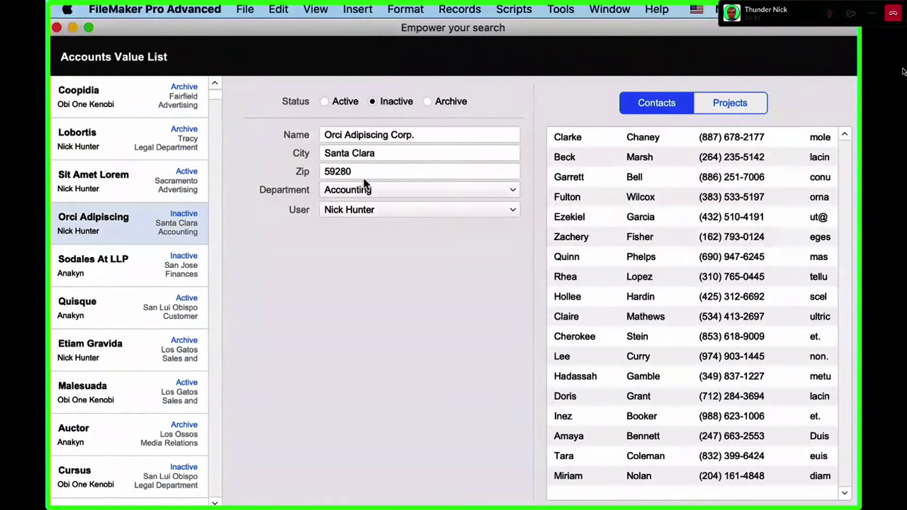
scroll(98, 452, "down", 3)
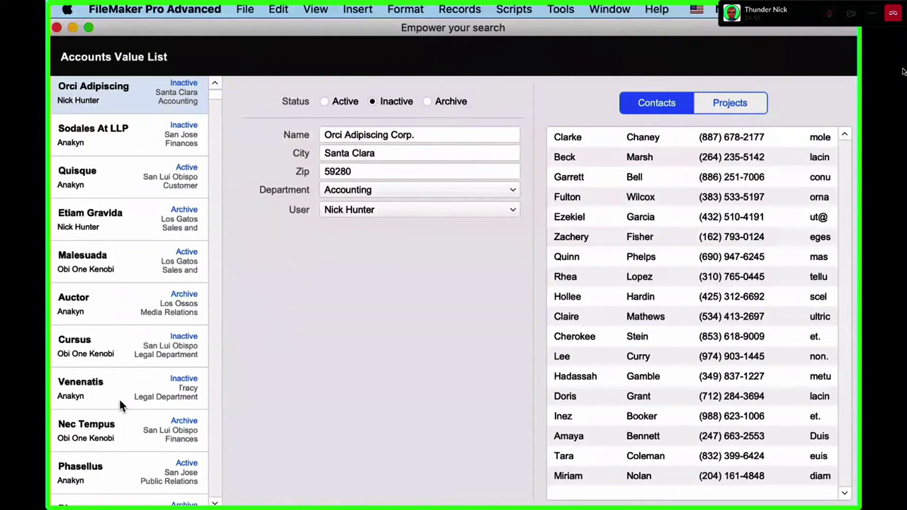
Look through the Cursus, Ornare Tortor, Curae; Ltd and Ut Erat Sed accounts and compare their Department and User values.
left_click(125, 347)
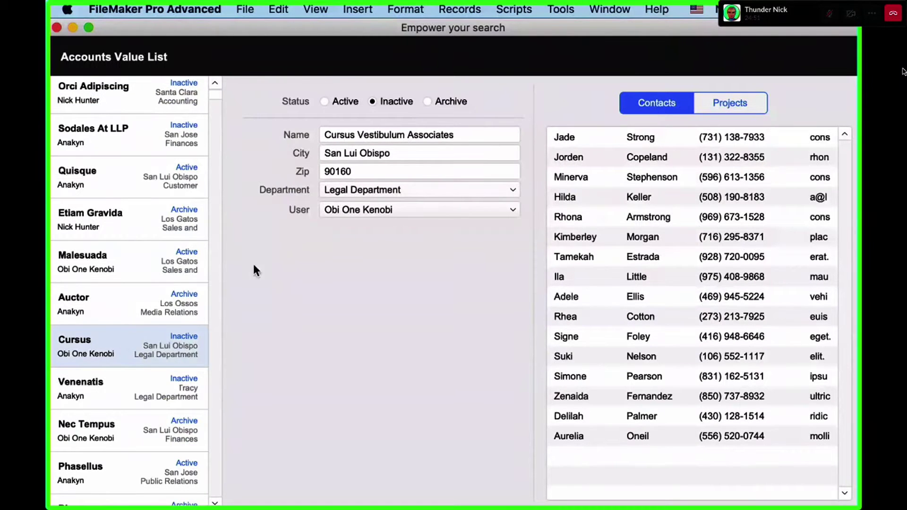
scroll(129, 372, "down", 10)
left_click(149, 307)
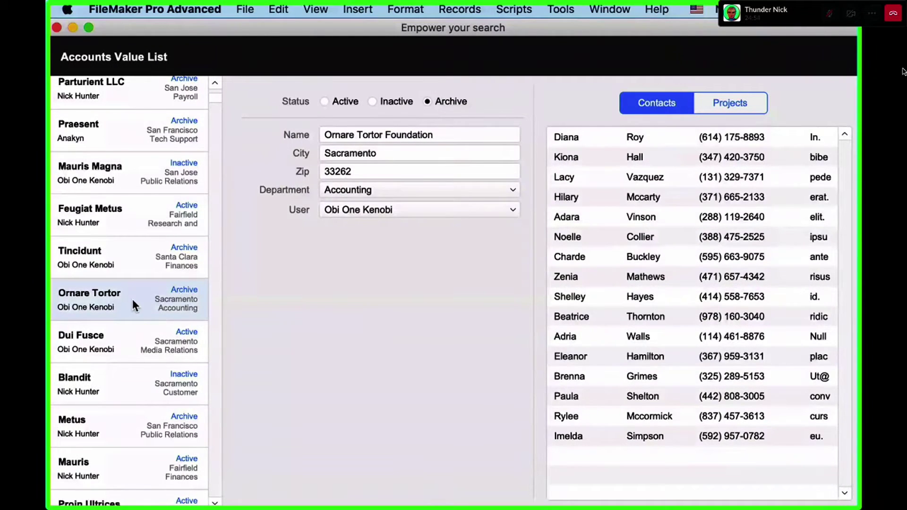
scroll(166, 403, "down", 10)
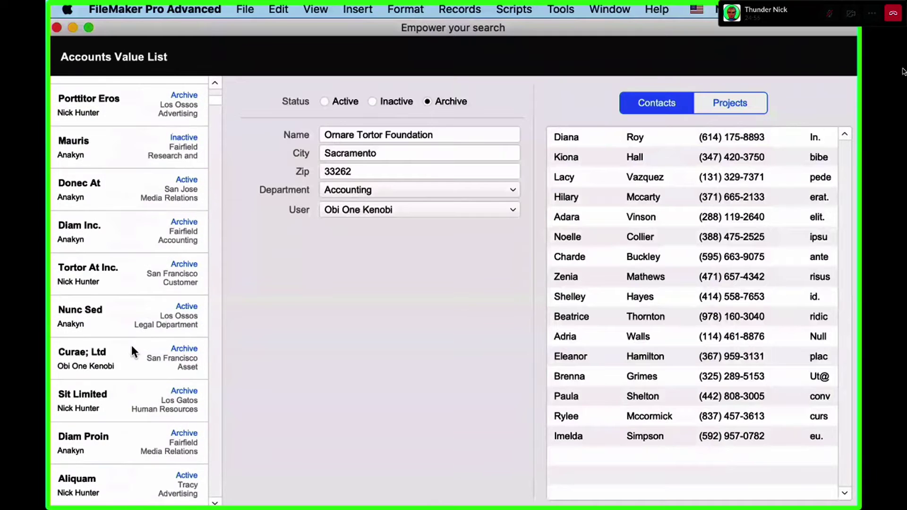
left_click(136, 351)
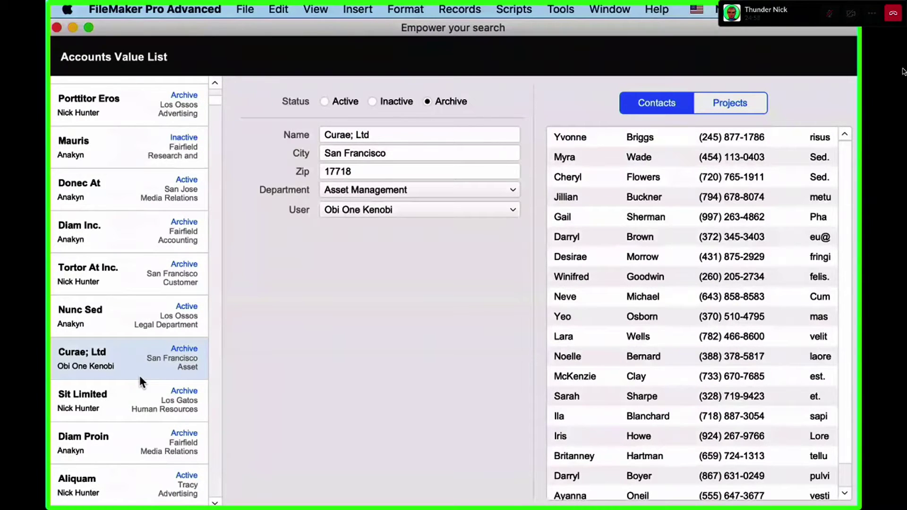
scroll(140, 376, "down", 10)
left_click(137, 356)
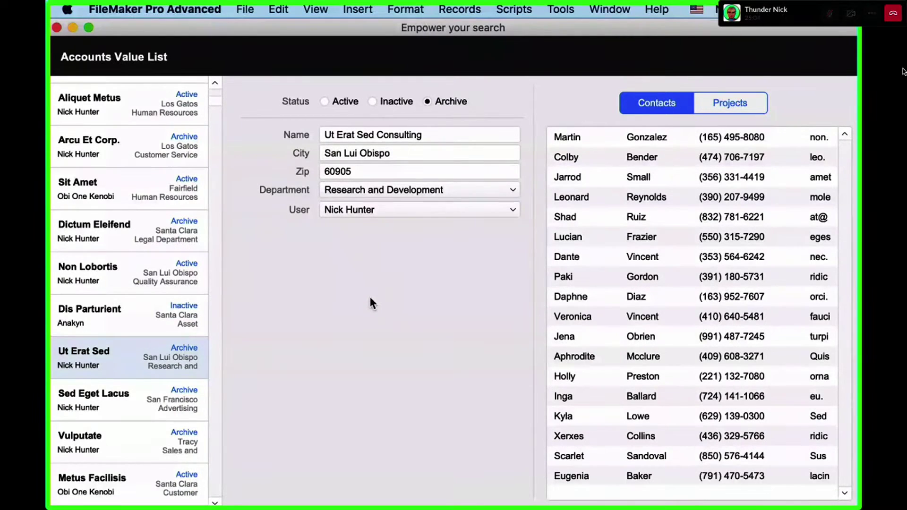
scroll(116, 145, "up", 15)
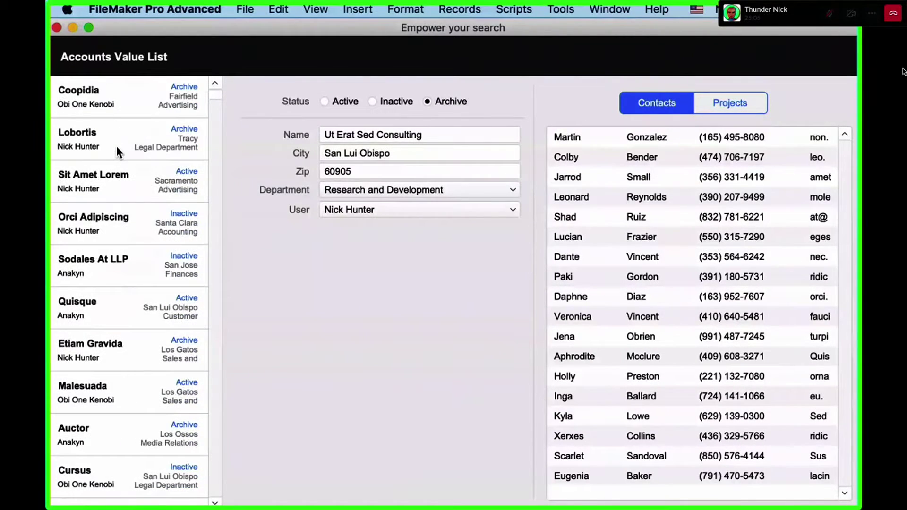
scroll(116, 146, "down", 20)
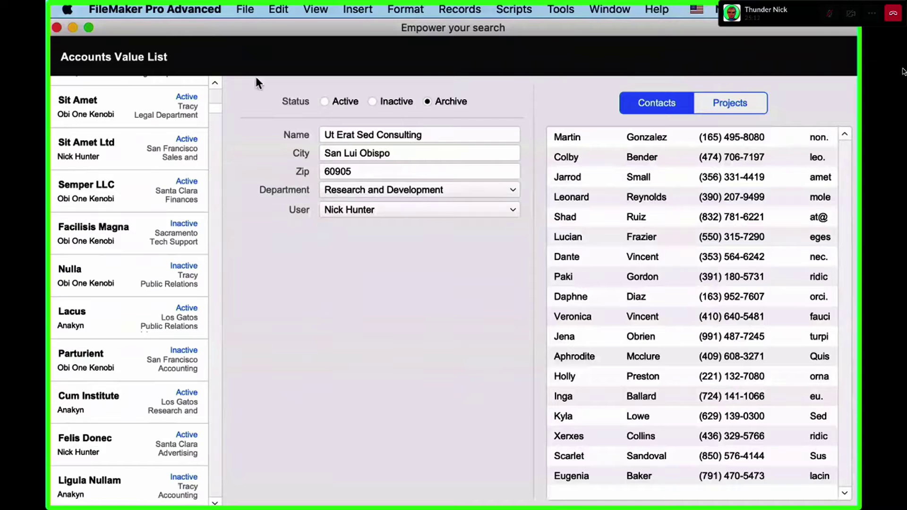
Inspect the source field specified for the Department value list and leave value list management with its settings as they are.
left_click(245, 9)
mouse_move(279, 141)
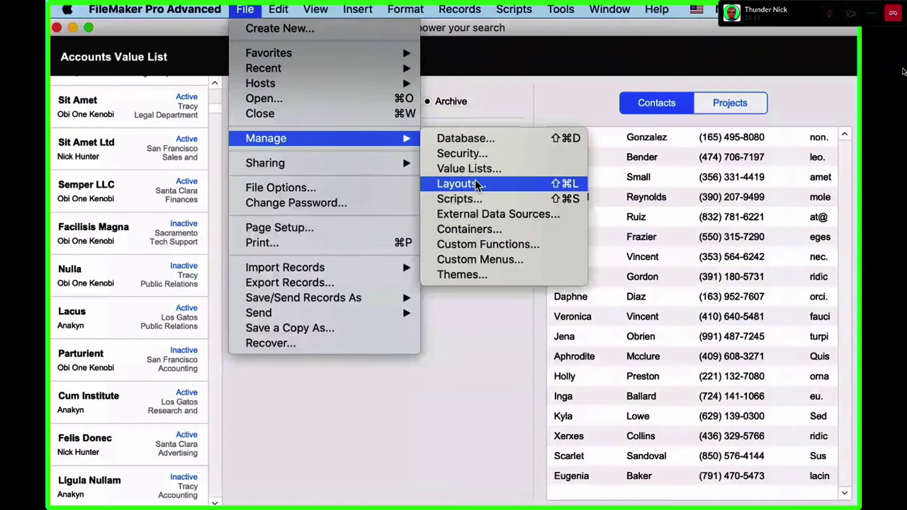
left_click(478, 170)
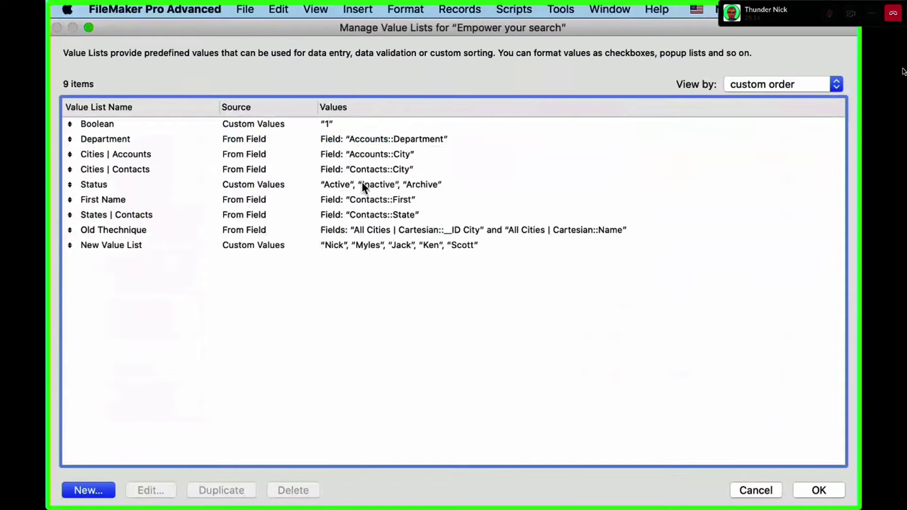
double_click(208, 150)
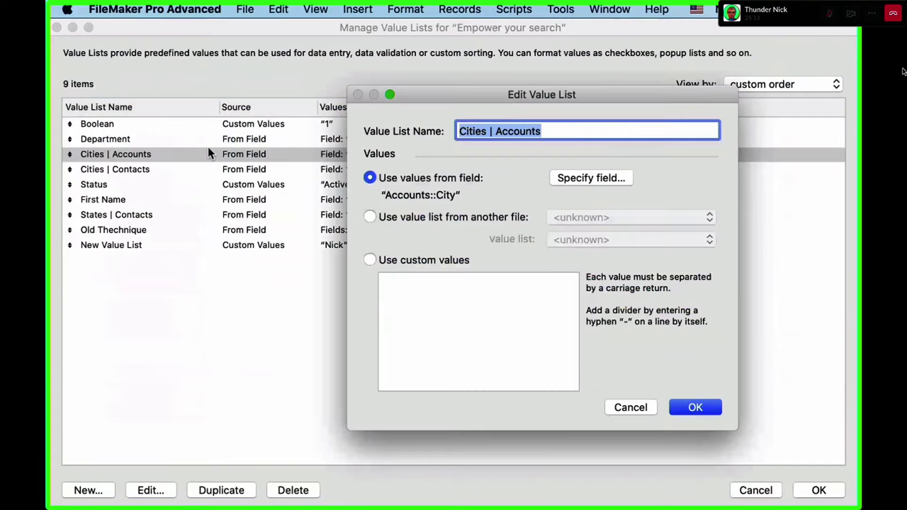
key("Escape")
double_click(211, 141)
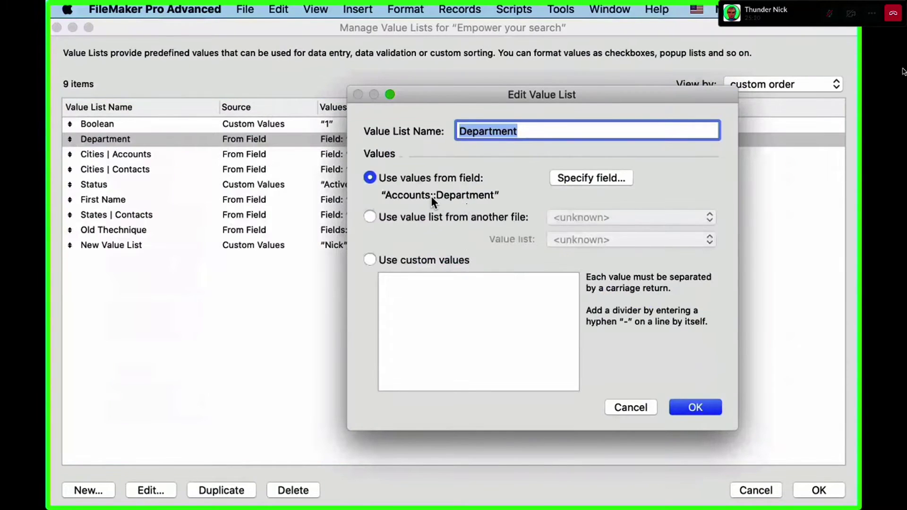
left_click(620, 182)
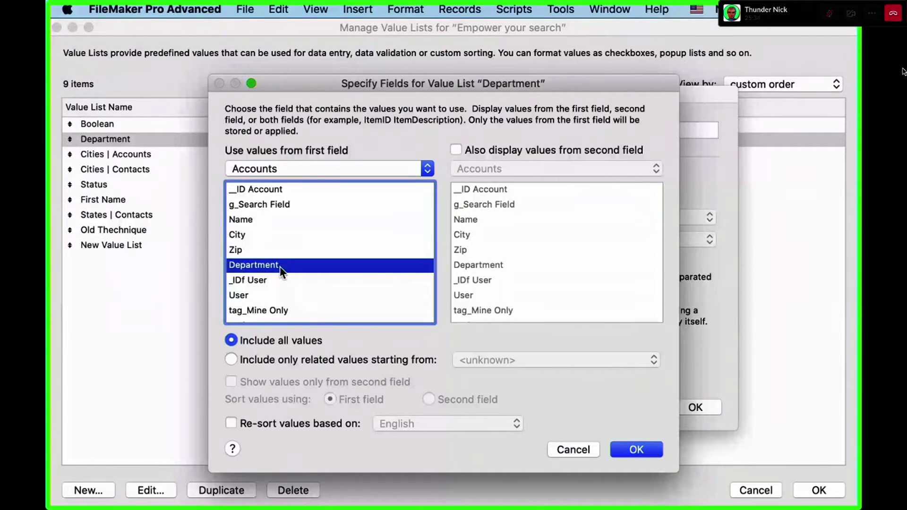
left_click(626, 450)
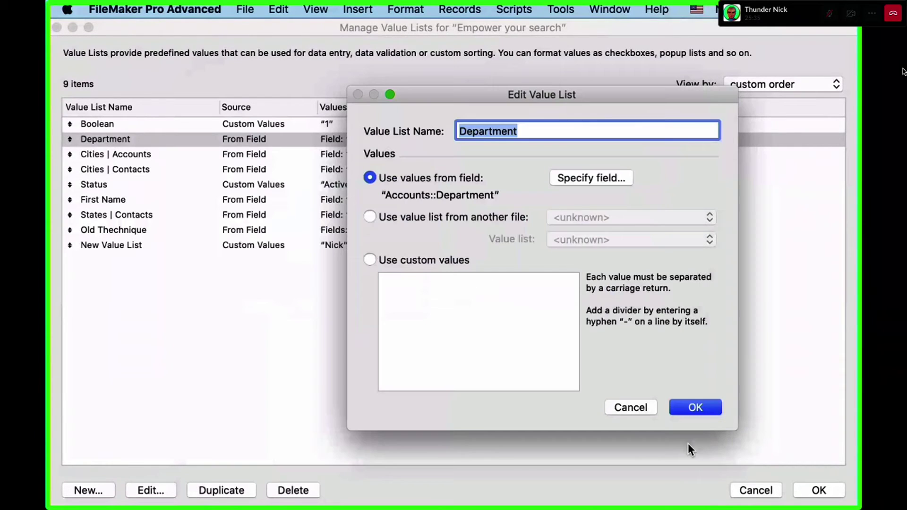
left_click(704, 408)
left_click(816, 490)
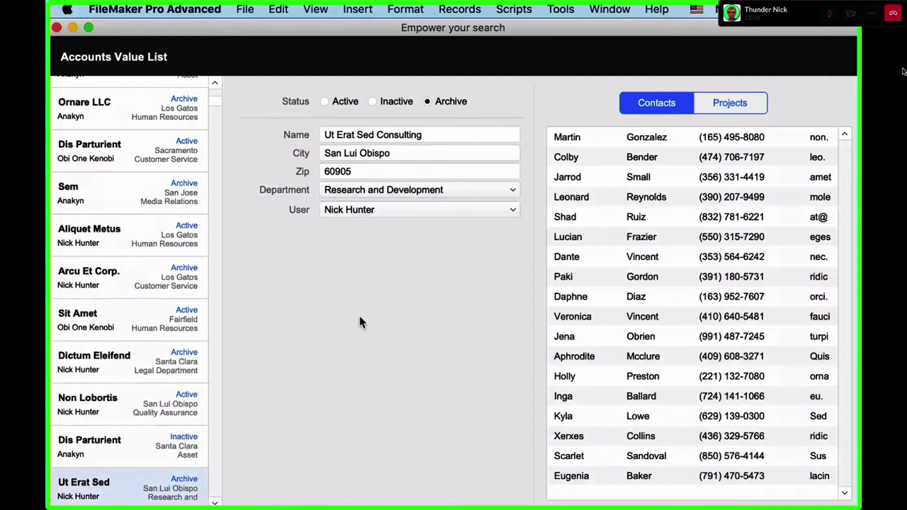
Change the Department field's control style to Drop-down List in Layout mode and return to Browse mode.
key("super+l")
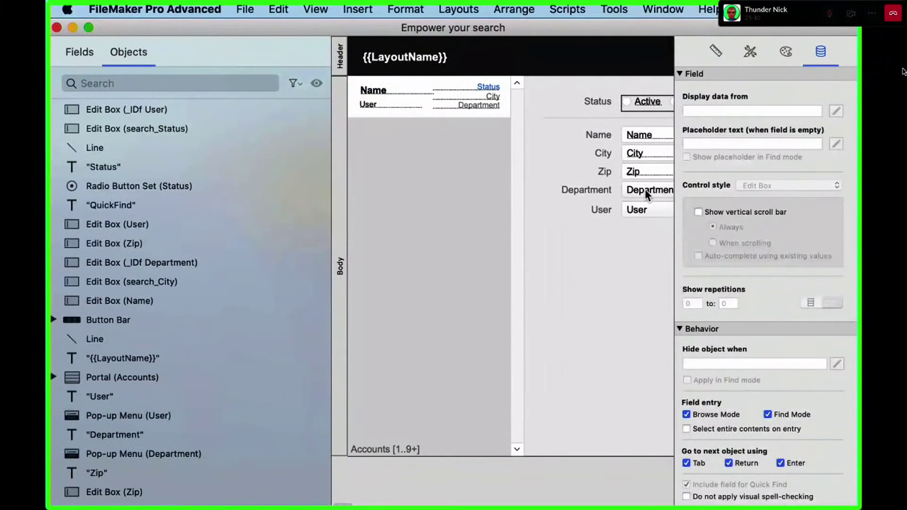
left_click(645, 189)
left_click(786, 185)
left_click(770, 175)
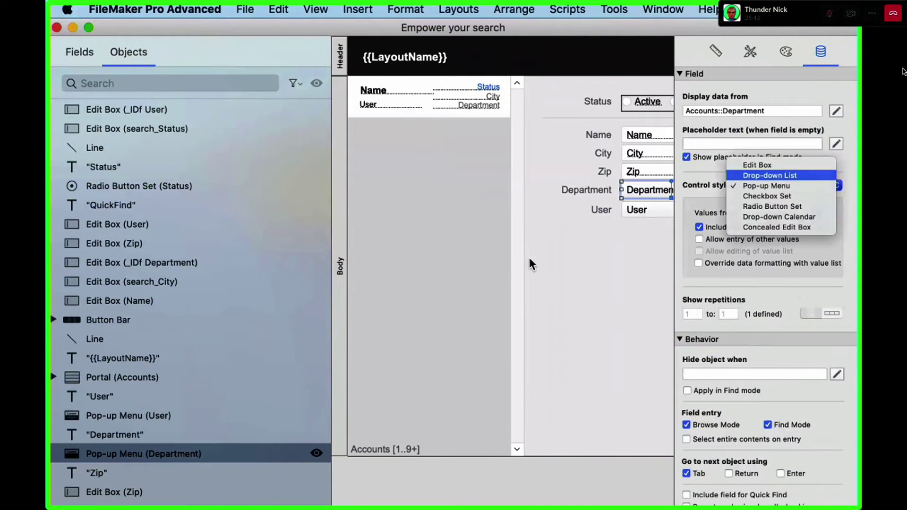
key("super+b")
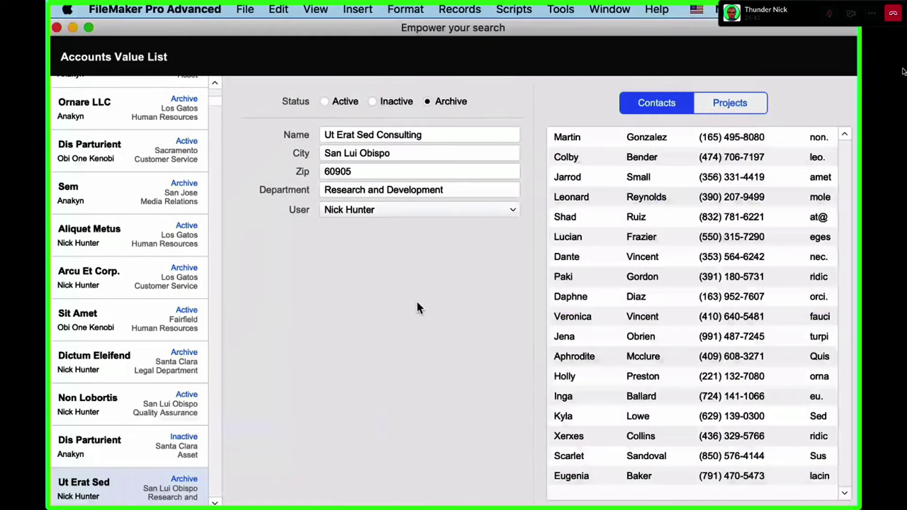
Look through the choices in the Ut Erat Sed record's Department drop-down list and leave the field without choosing one.
left_click(400, 191)
scroll(404, 250, "down", 2)
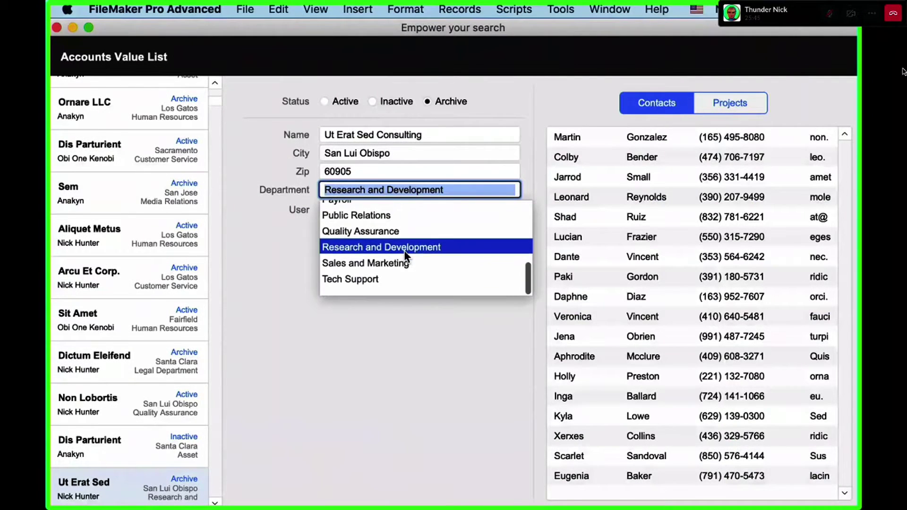
scroll(404, 251, "up", 8)
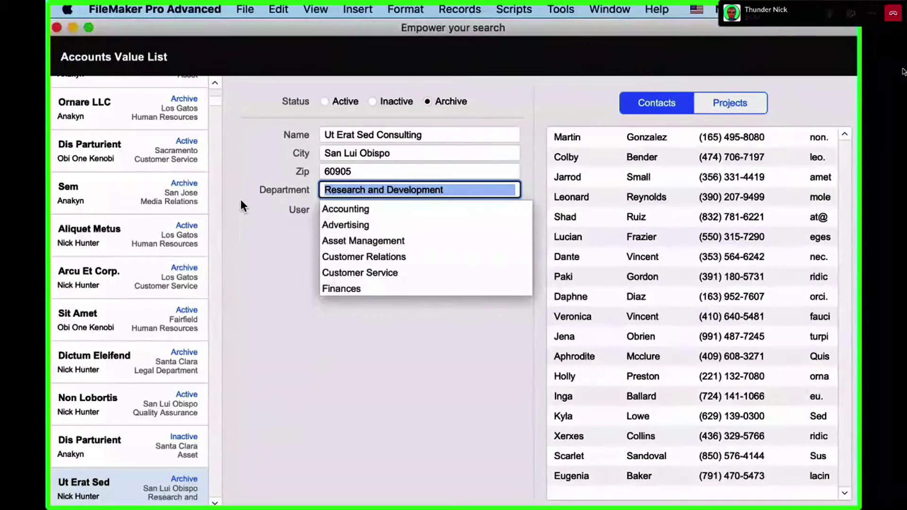
left_click(299, 344)
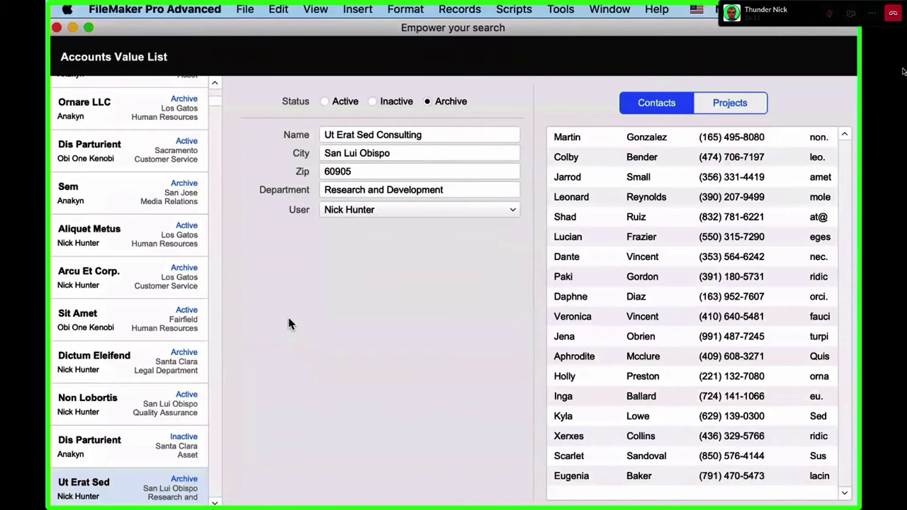
Open the Contacts layout in a separate window and show that window's status toolbar.
key("super+shift+l")
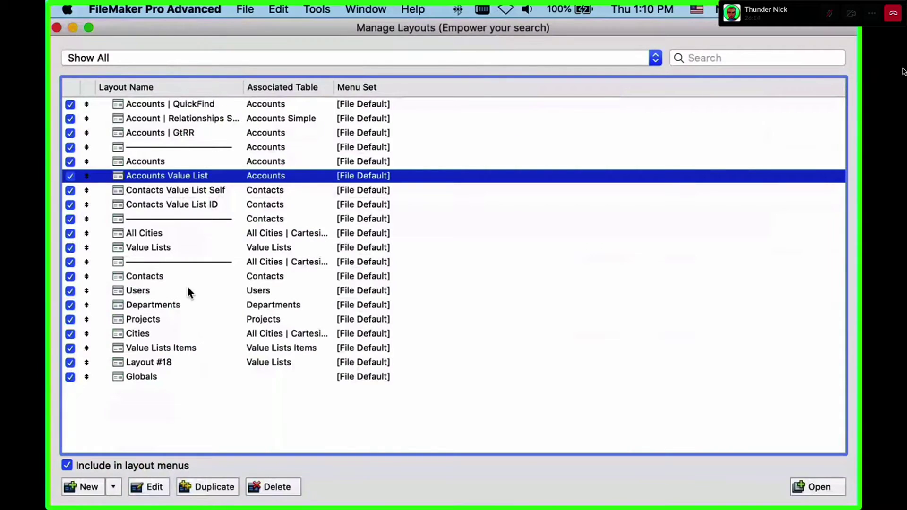
left_click(179, 280)
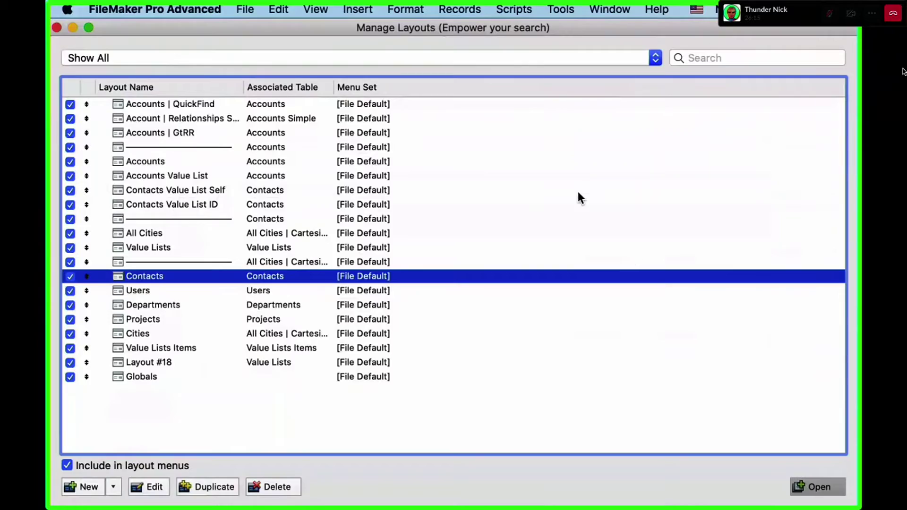
key("Return")
scroll(652, 84, "right", 5)
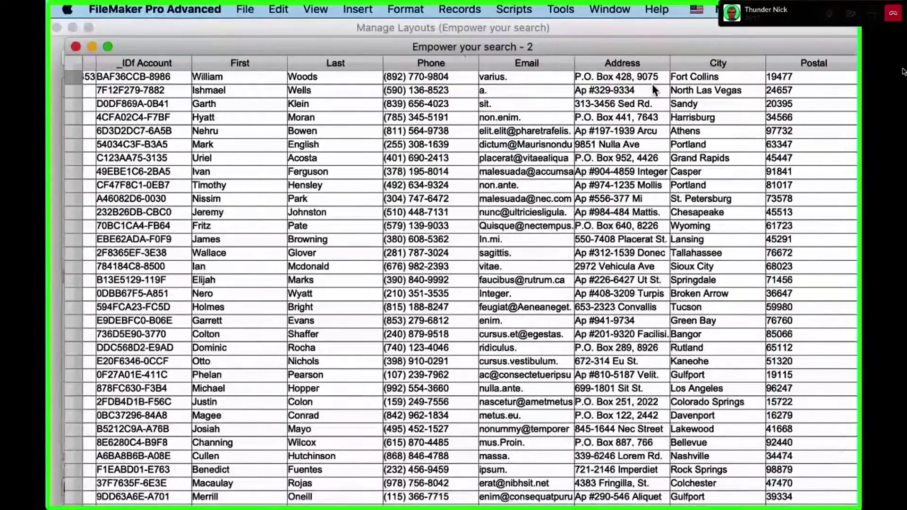
left_click_drag(768, 40, 643, 40)
key("super+alt+s")
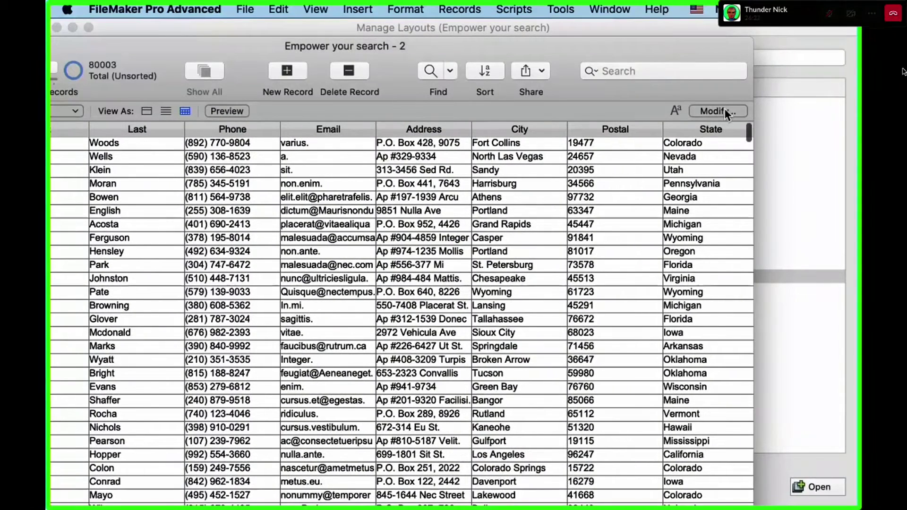
Check which Contacts fields can be added to the table view, without adding any.
left_click(725, 109)
left_click(92, 488)
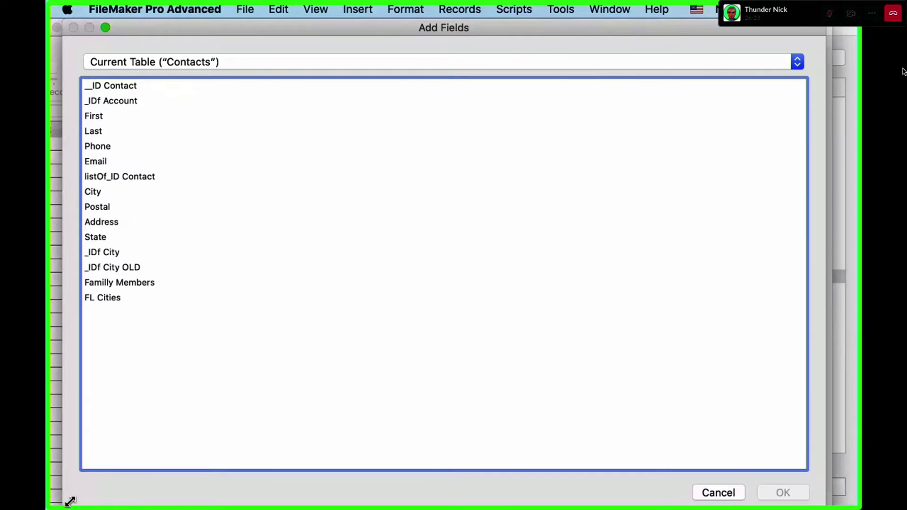
key("Escape")
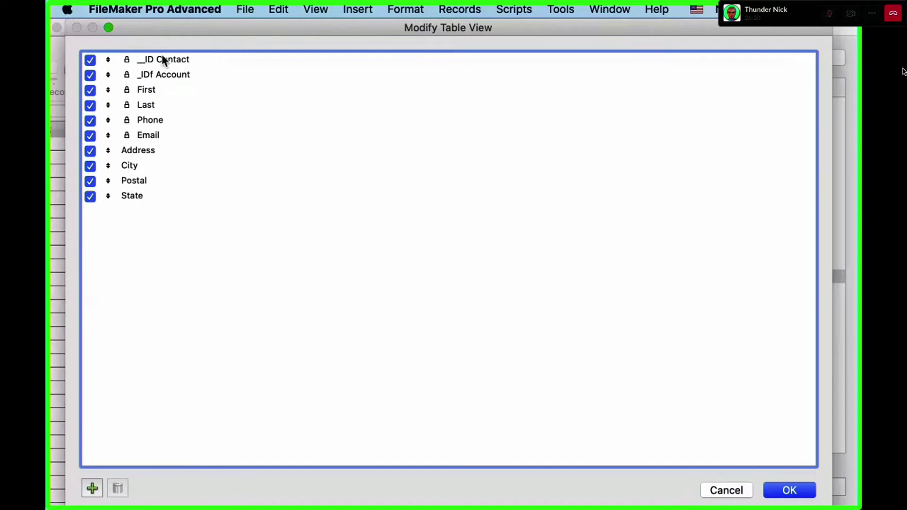
Switch the second window from Contacts to the Accounts layout.
left_click(314, 128)
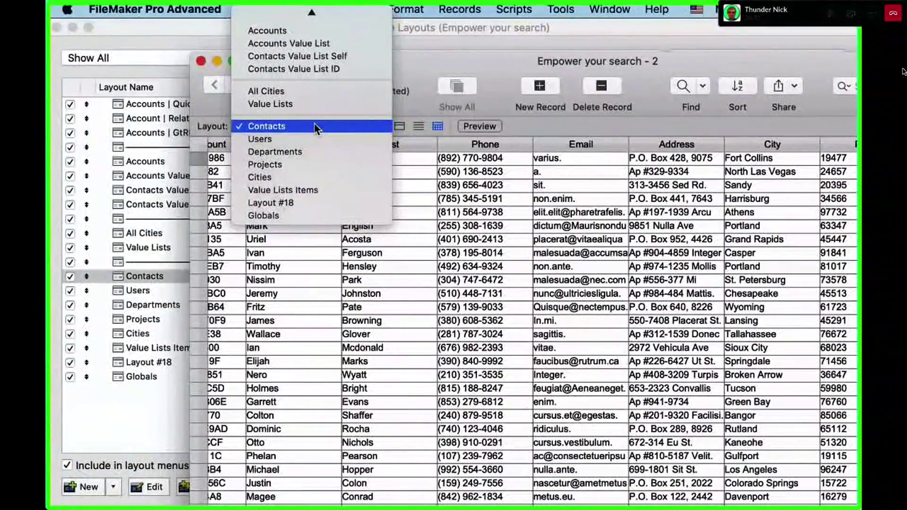
scroll(312, 114, "up", 3)
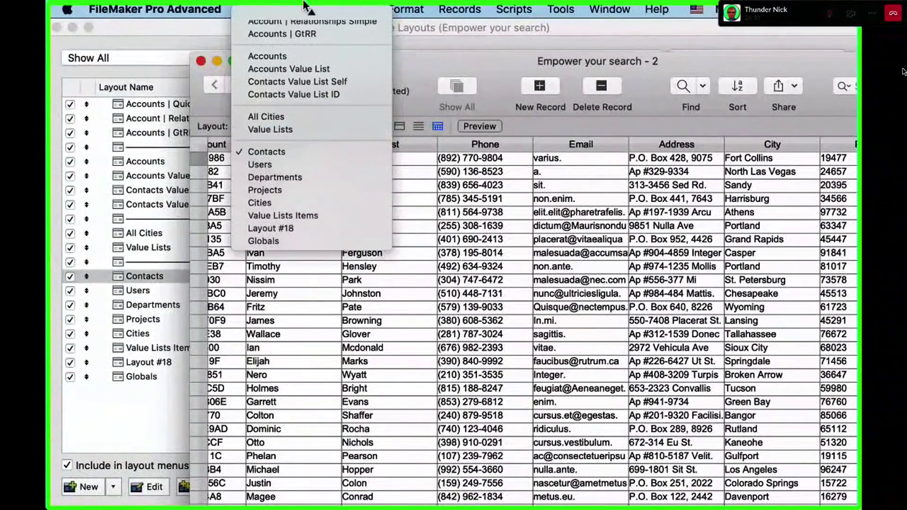
key("Escape")
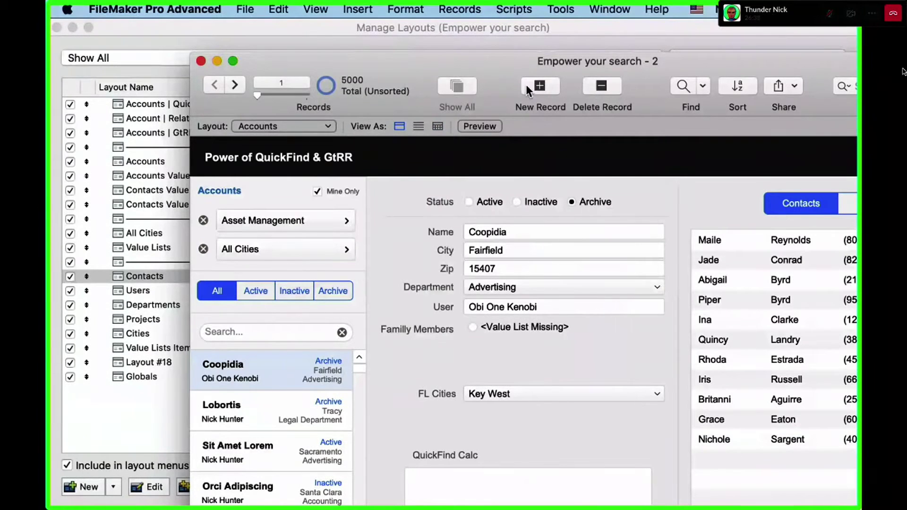
Create a new Table layout for computers that shows records from Accounts.
key("super+l")
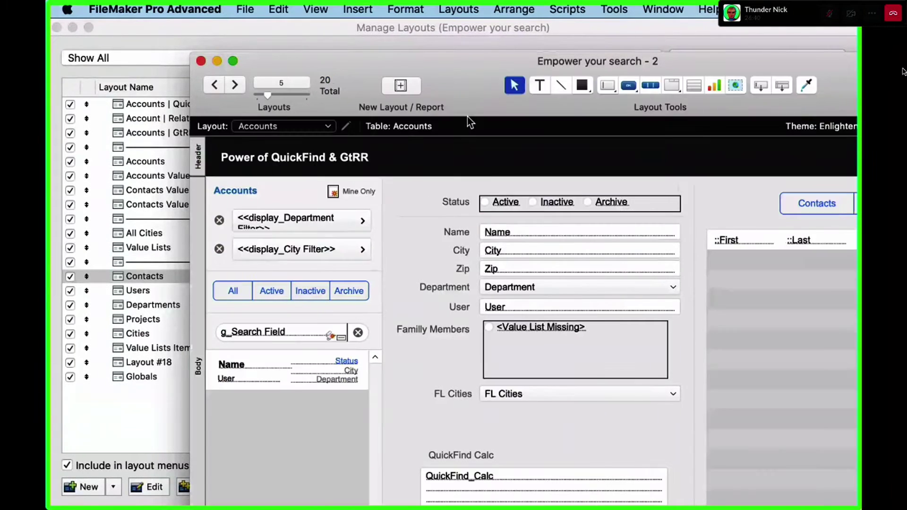
key("super+n")
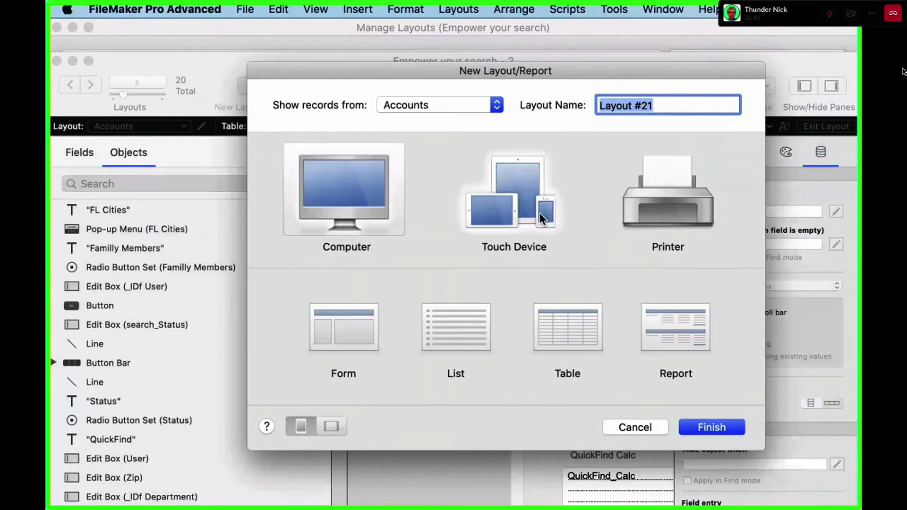
left_click(342, 330)
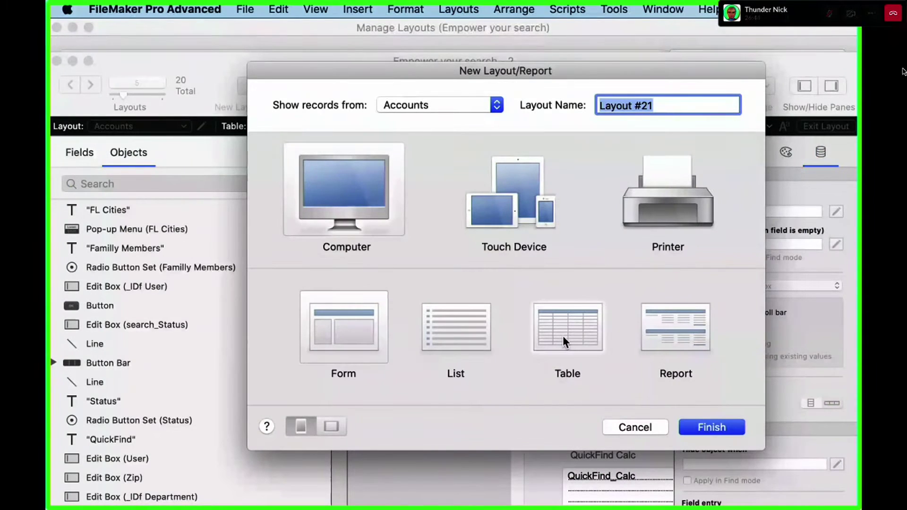
left_click(563, 336)
left_click(711, 427)
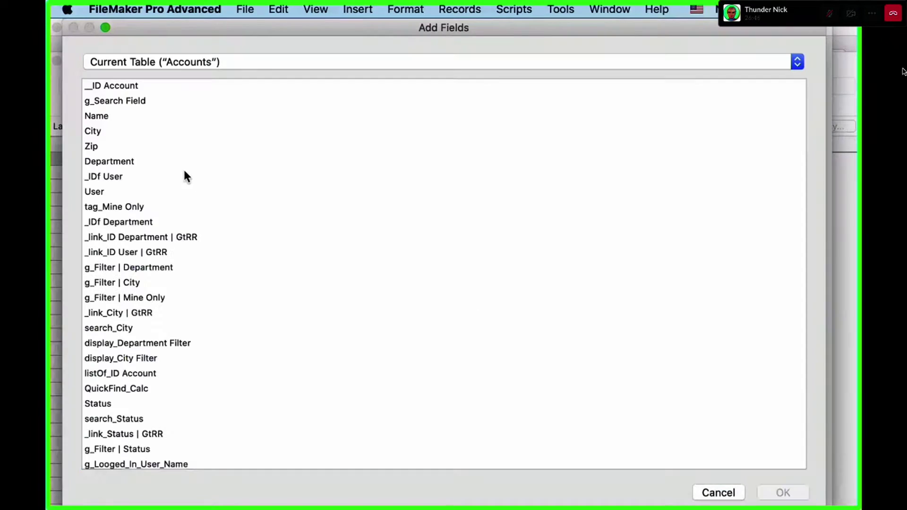
Add the Name, City and Department fields to the Accounts table view and sort the records by Department in ascending order.
left_click(118, 161)
left_click(118, 116, "super")
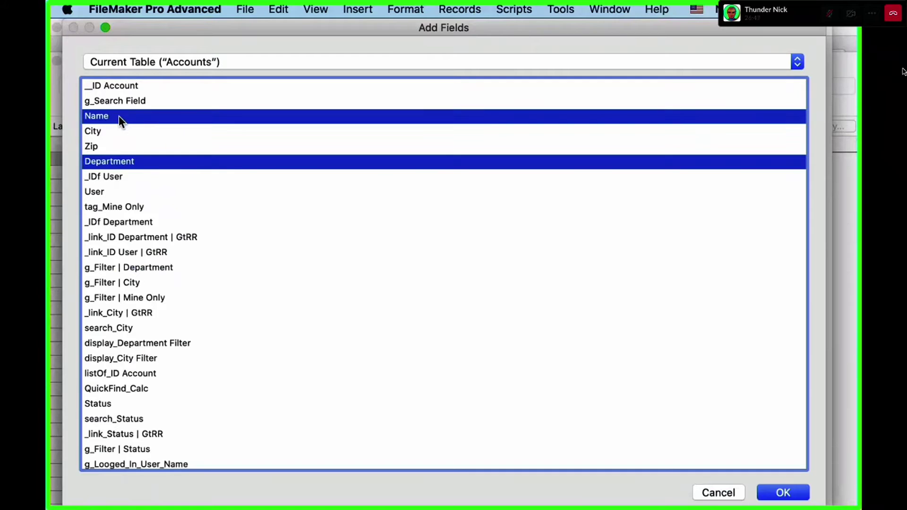
left_click(118, 132, "super")
left_click(783, 493)
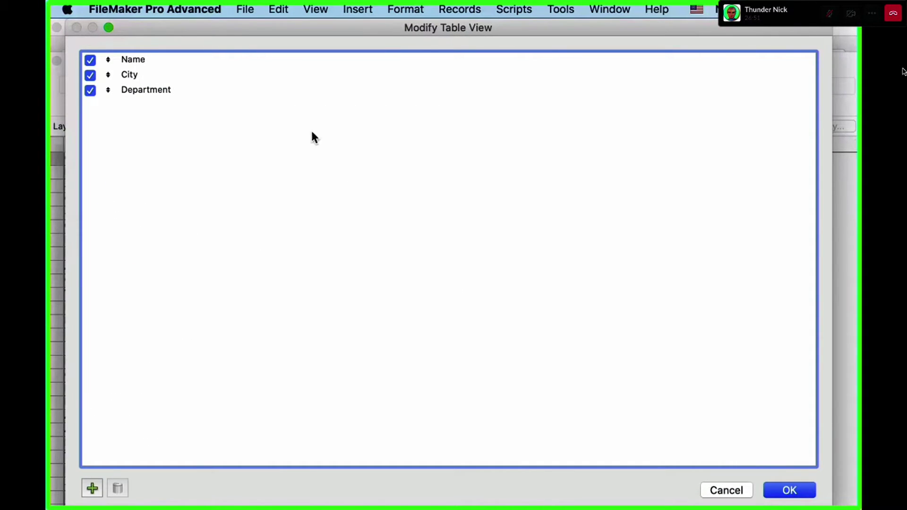
left_click(790, 493)
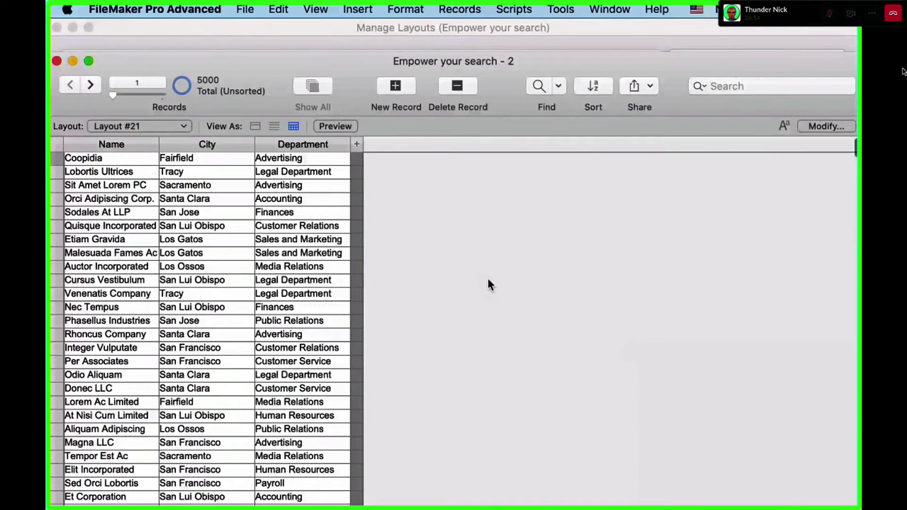
left_click(344, 144)
left_click(408, 159)
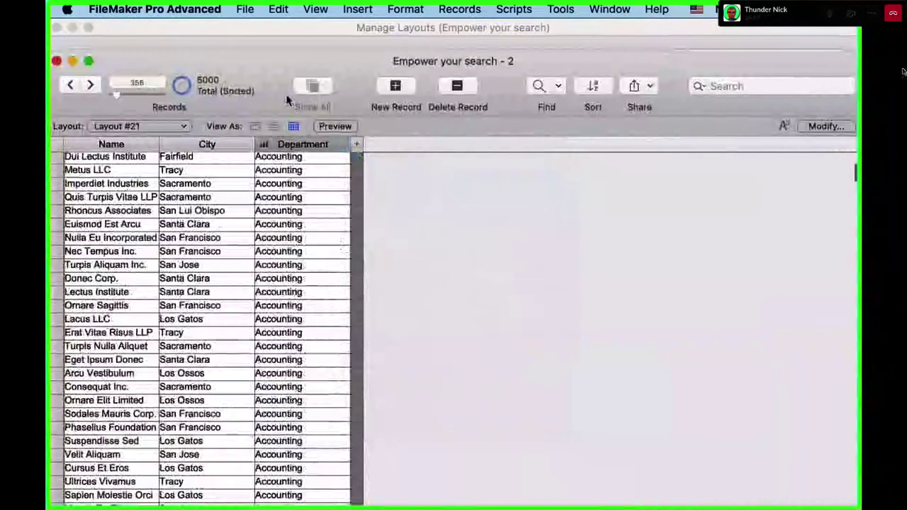
Look through the sorted records to examine the values stored in the Department column.
scroll(396, 215, "down", 8)
scroll(397, 215, "up", 10)
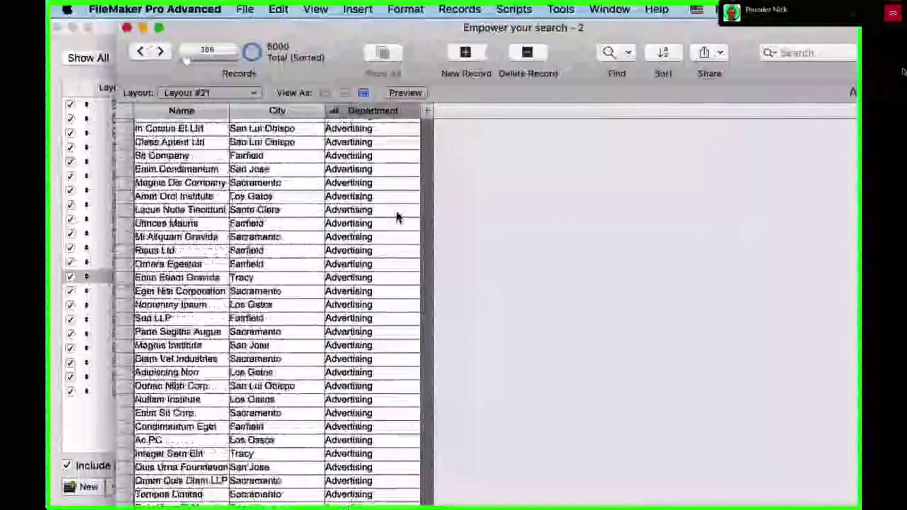
scroll(398, 218, "down", 1)
scroll(397, 217, "down", 20)
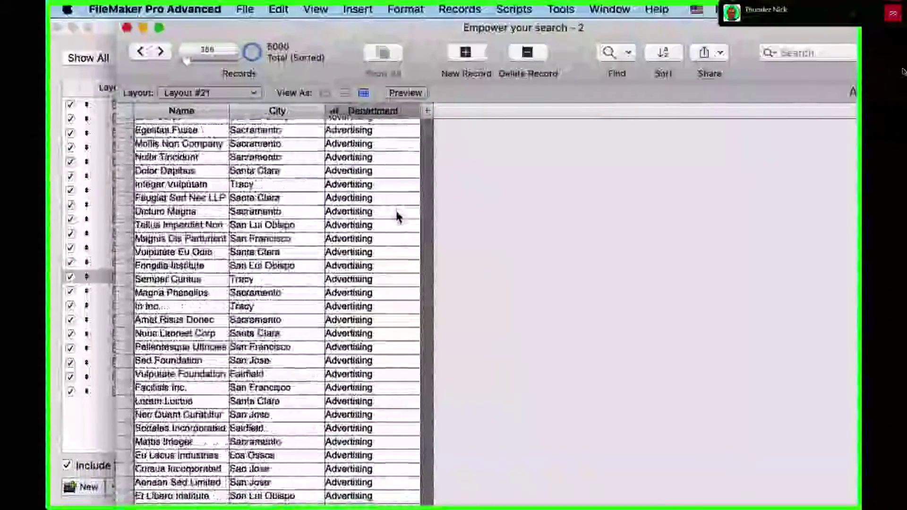
scroll(395, 222, "down", 20)
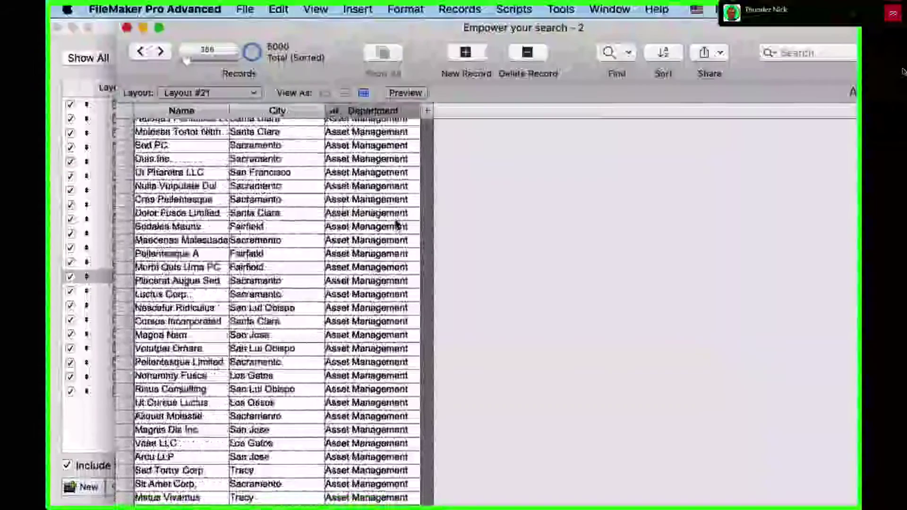
scroll(397, 226, "down", 20)
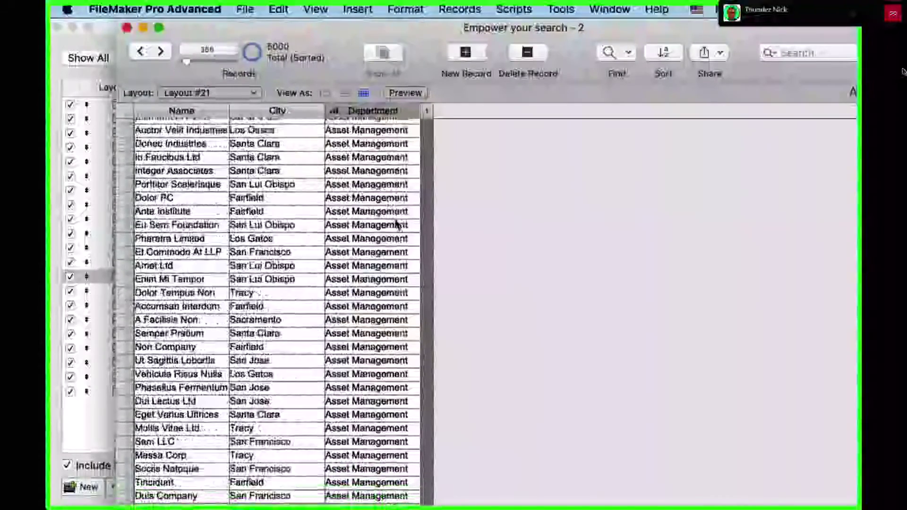
scroll(397, 226, "up", 20)
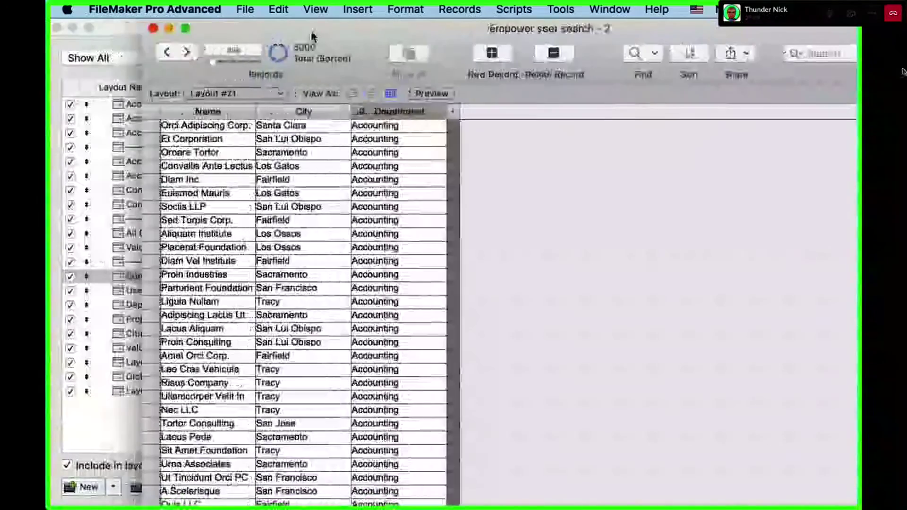
Move the table view window aside and close the Manage Layouts window.
left_click_drag(314, 36, 571, 61)
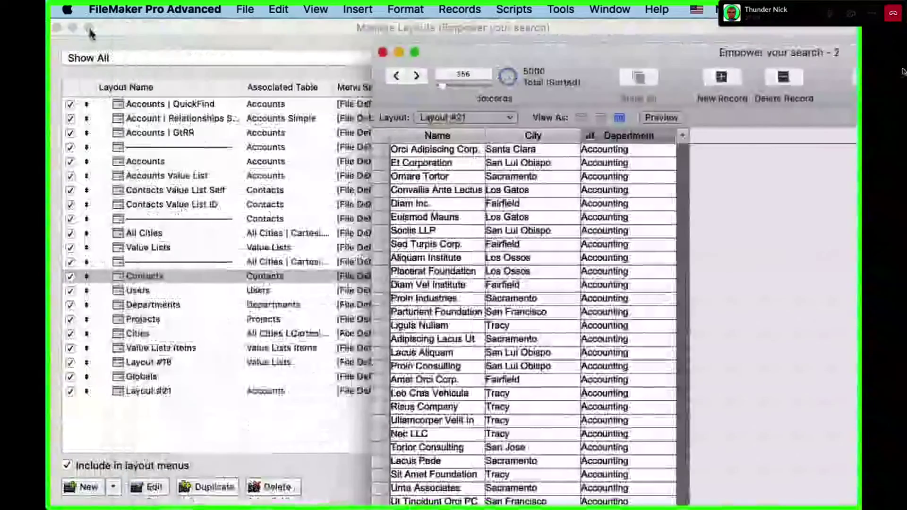
left_click(56, 27)
left_click(312, 249)
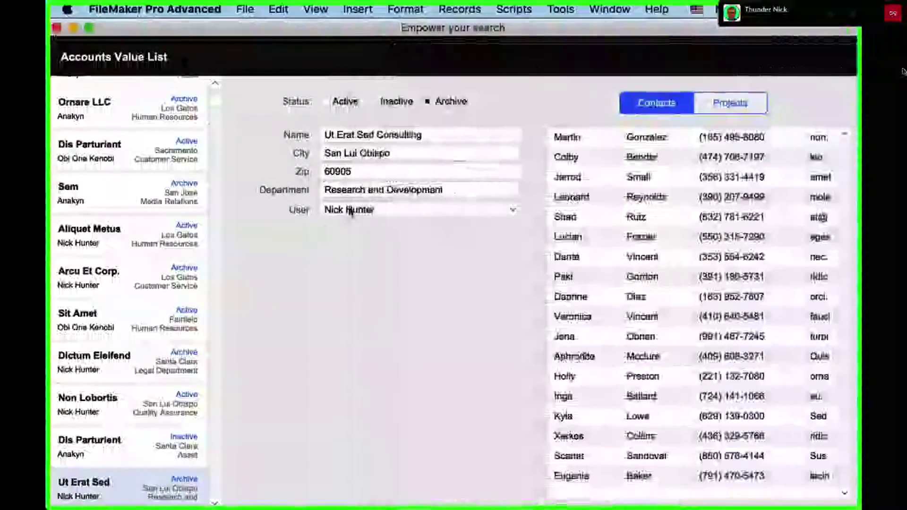
View the Department value list on the Ut Erat Sed Consulting record without choosing a value.
left_click(352, 191)
scroll(368, 222, "up", 5)
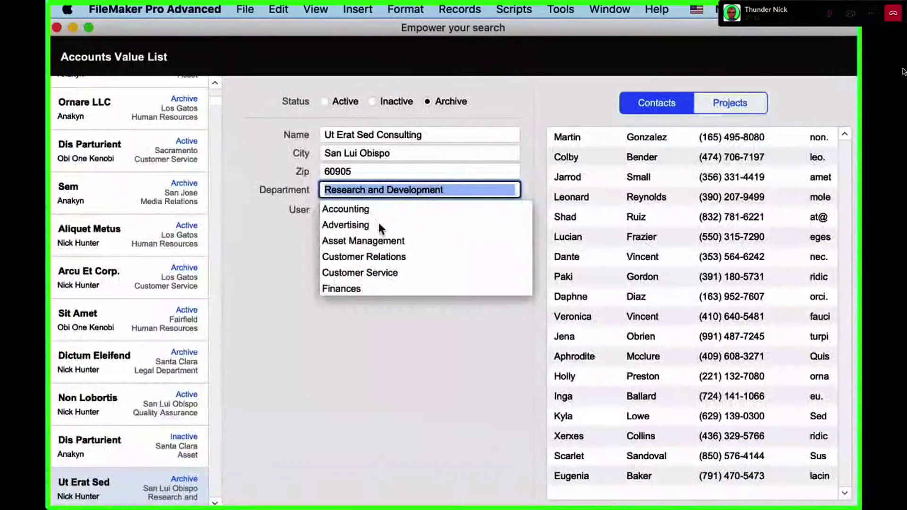
left_click(379, 317)
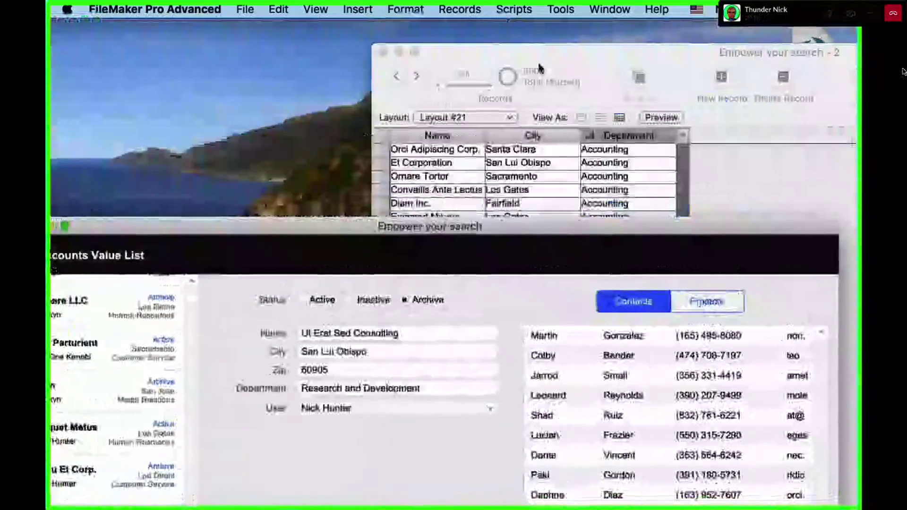
Bring the table view window forward and compare its sorted Department entries, from Accounting through Customer Relations, with the value list.
left_click(467, 51)
double_click(467, 51)
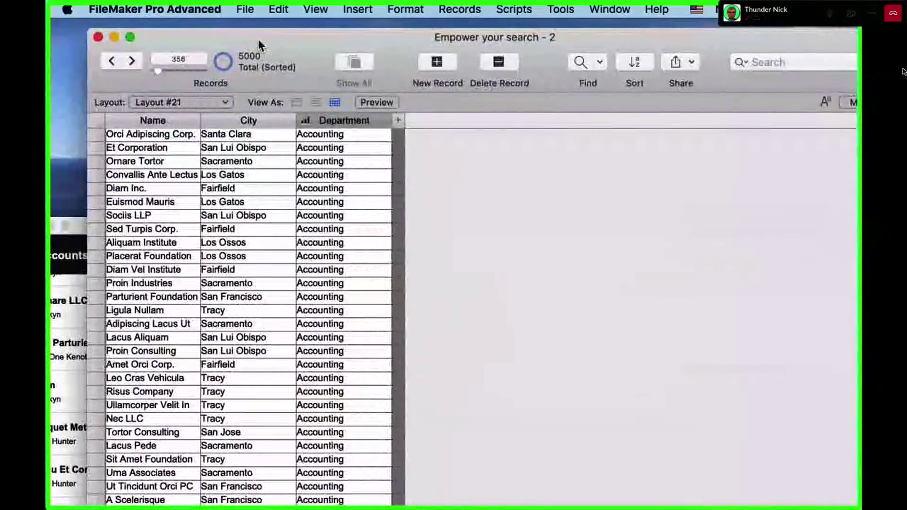
scroll(361, 297, "down", 10)
left_click(349, 261)
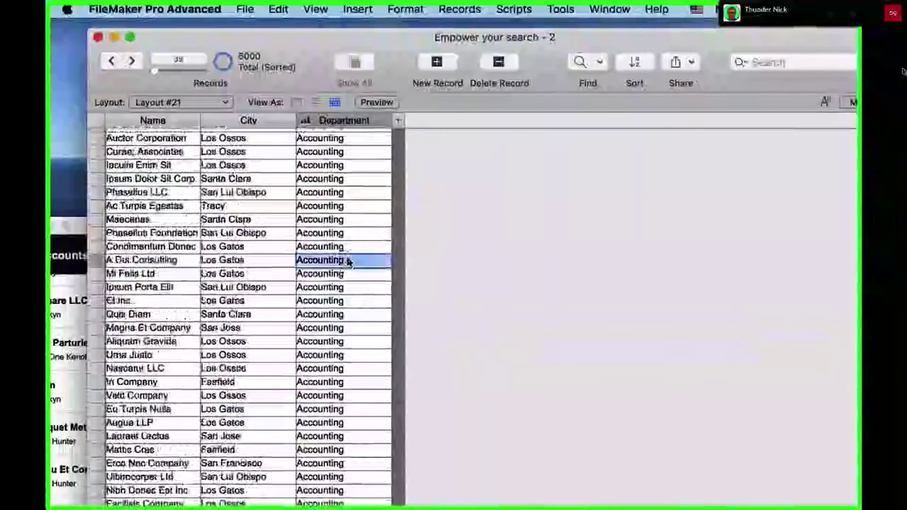
scroll(349, 278, "down", 15)
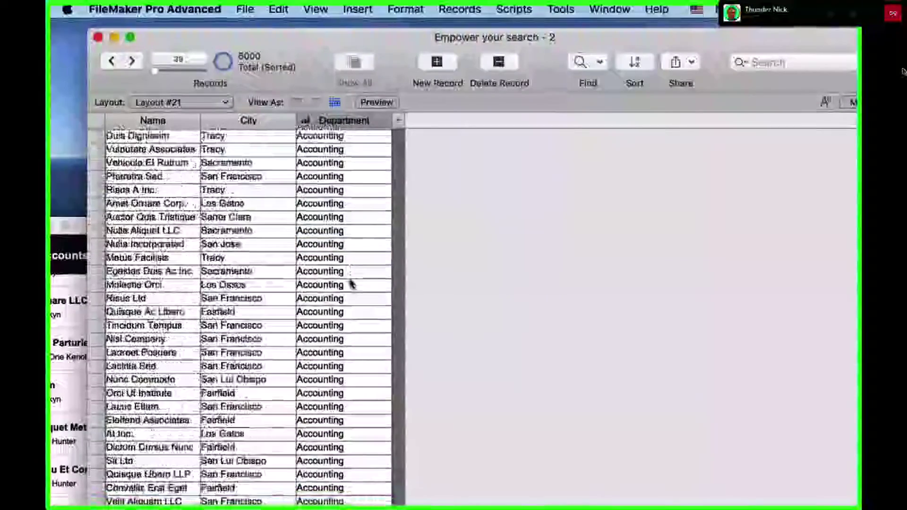
scroll(352, 284, "down", 10)
left_click(353, 278)
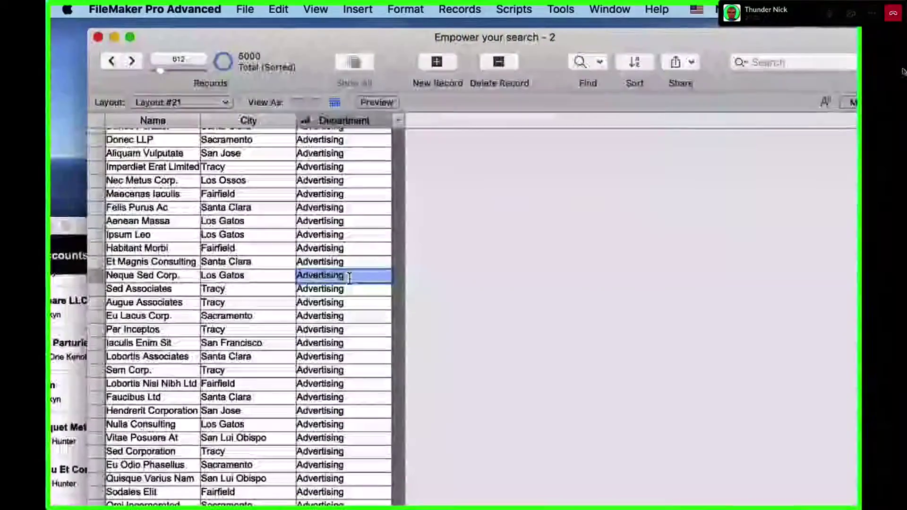
scroll(357, 289, "down", 15)
left_click(359, 292)
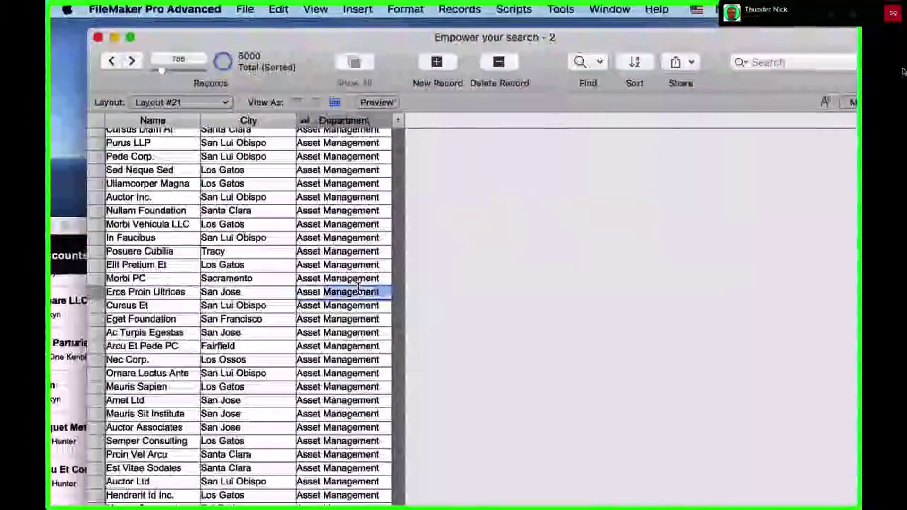
scroll(361, 293, "down", 15)
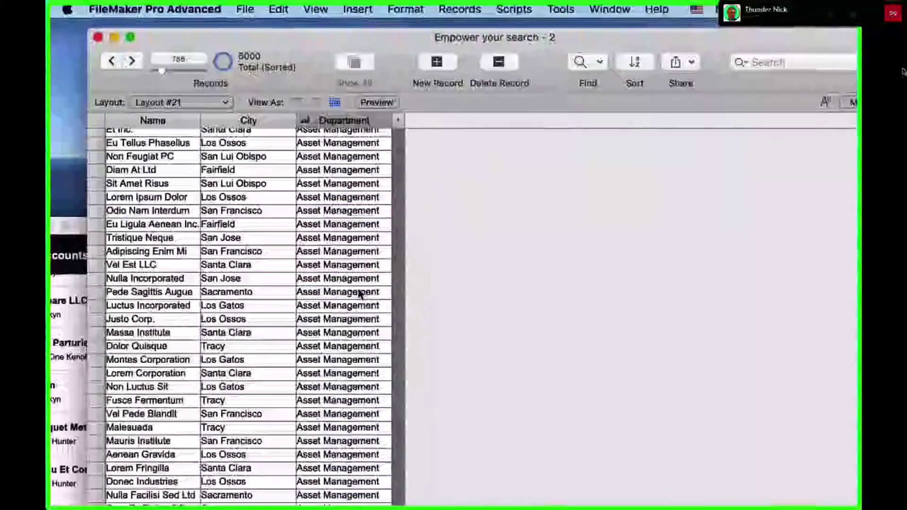
scroll(361, 294, "down", 15)
double_click(359, 286)
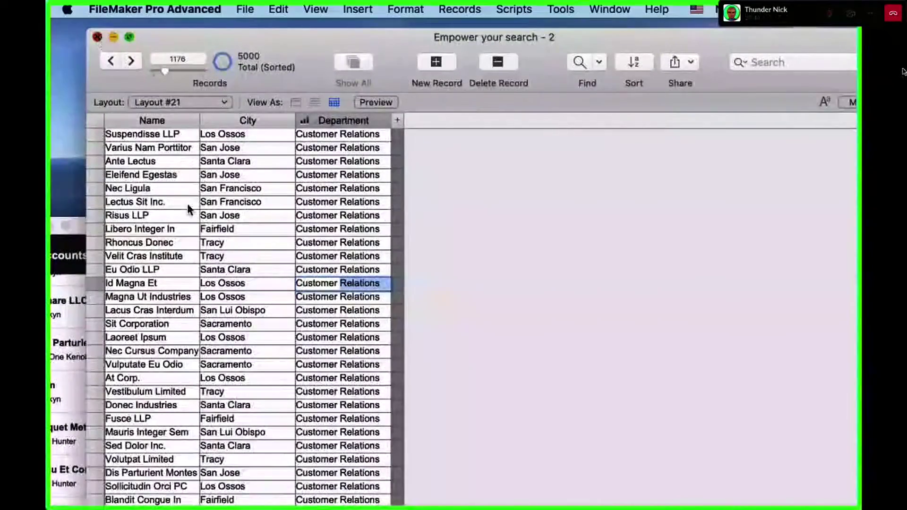
Close the table view window and show the status toolbar in the Accounts Value List window.
key("super+w")
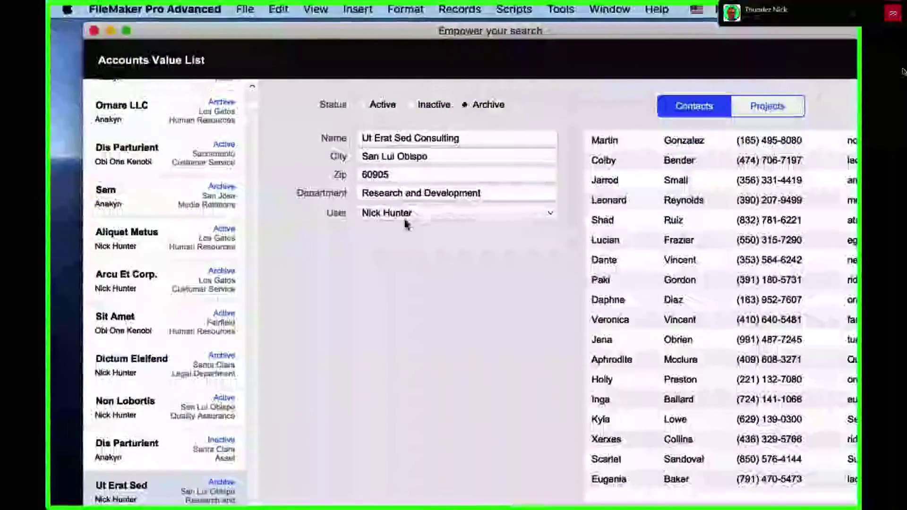
key("super+alt+s")
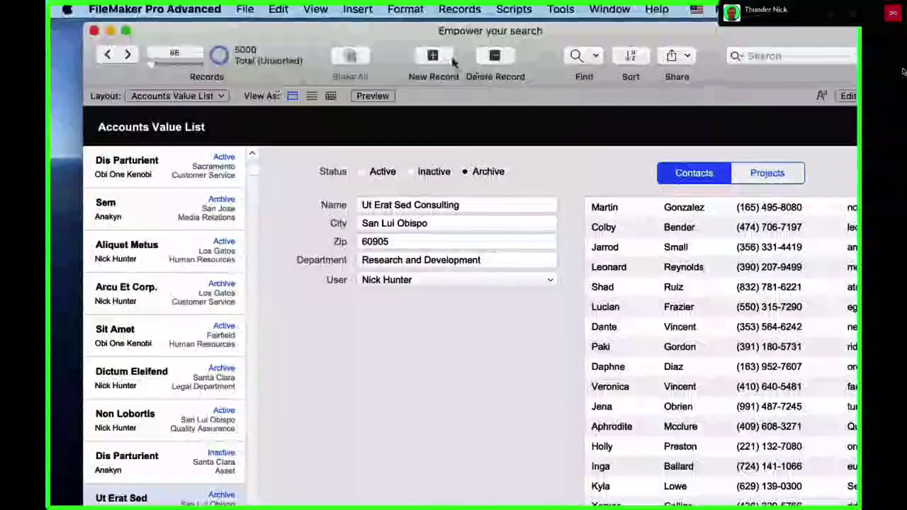
Create a new account record, enter the account's name and set its Department to Technical.
left_click(451, 61)
left_click(375, 206)
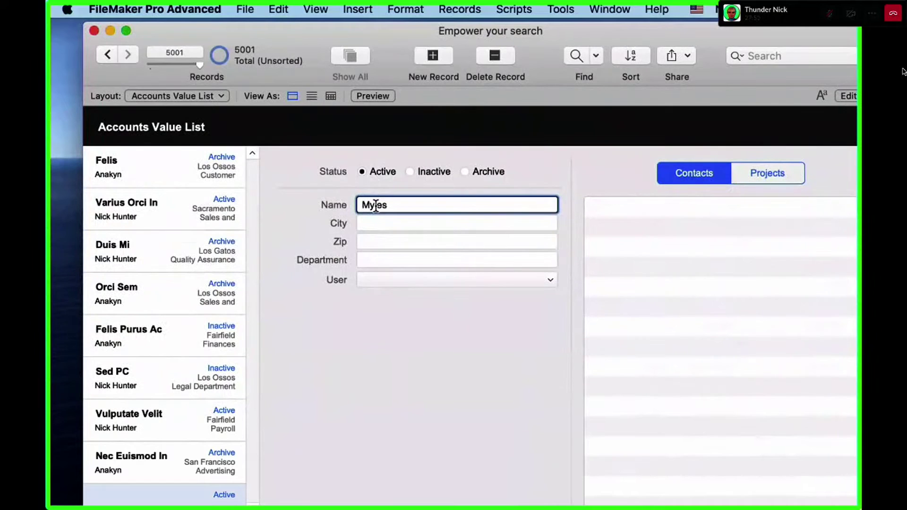
left_click(378, 259)
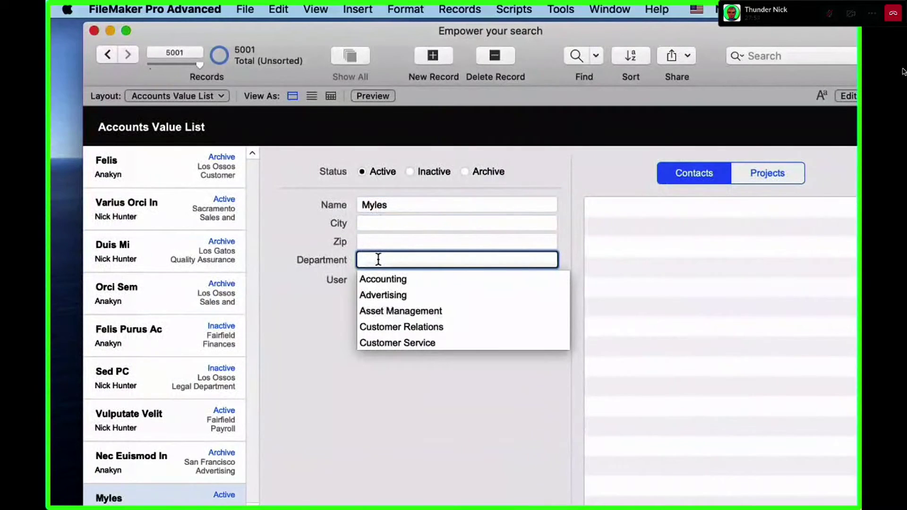
scroll(473, 295, "down", 10)
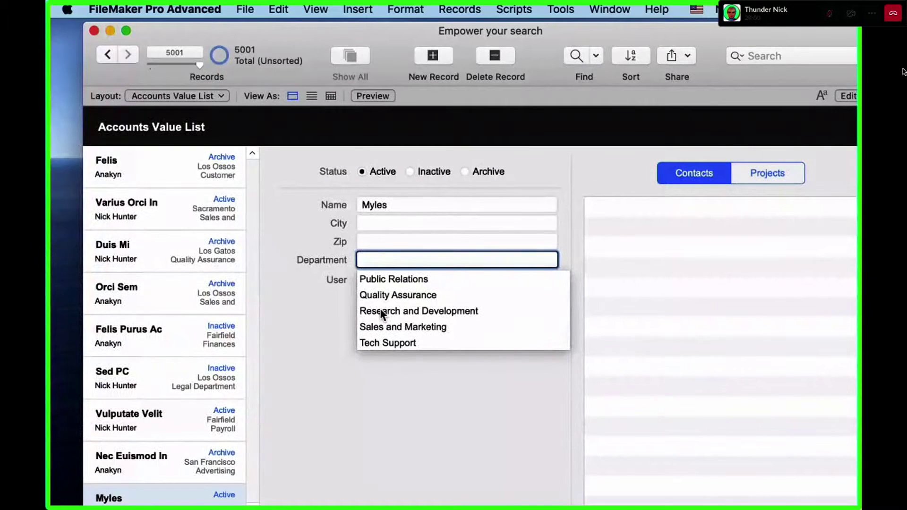
left_click(376, 261)
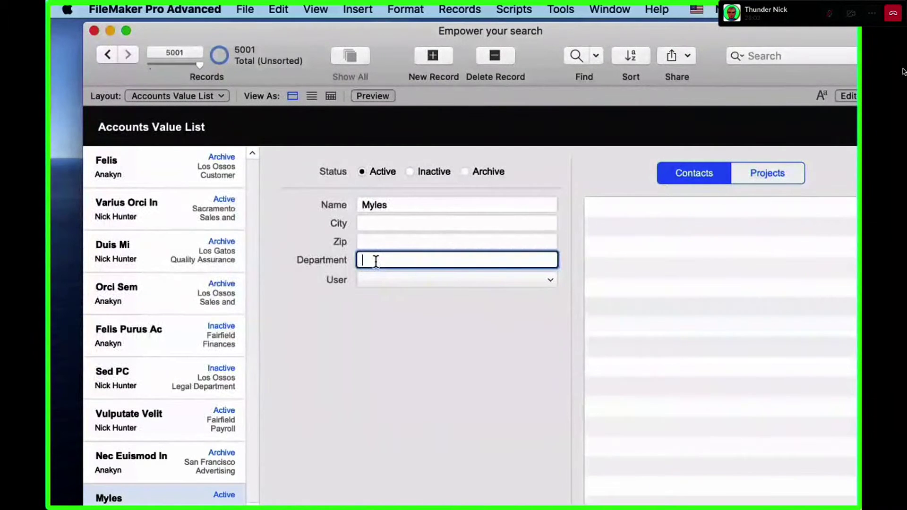
left_click(380, 297)
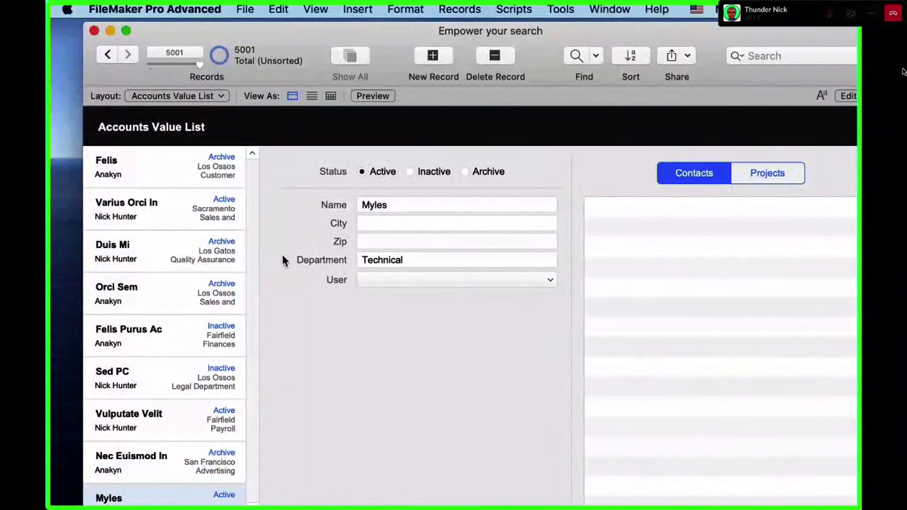
Check the Department list for the Technical entry and create another account record with Technical chosen as its Department.
left_click(419, 264)
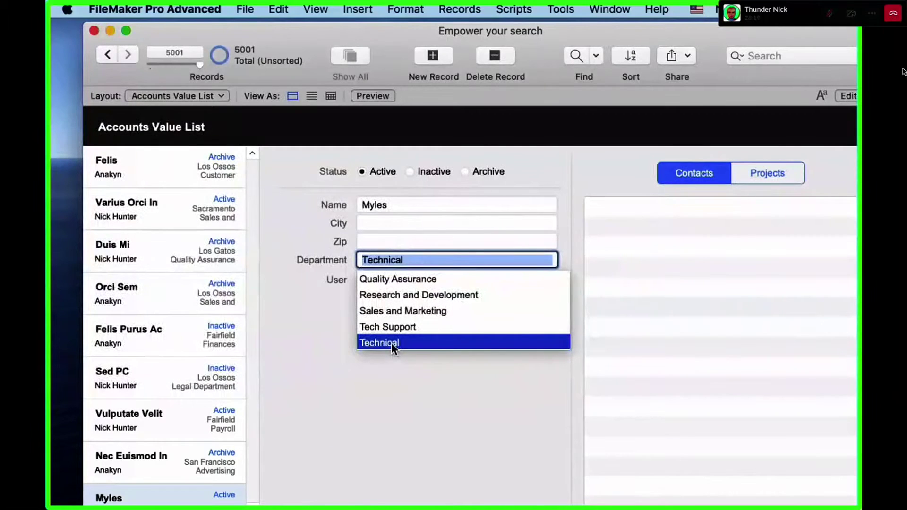
left_click(392, 372)
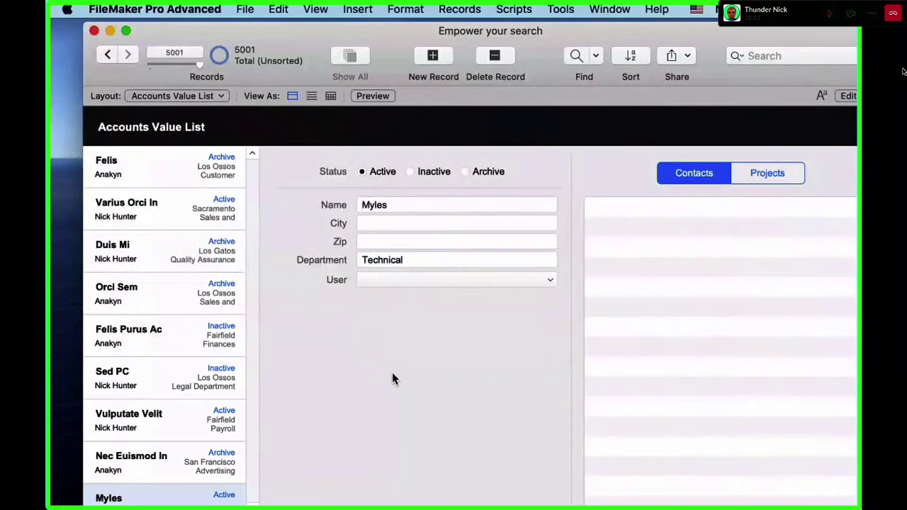
left_click(424, 55)
left_click(401, 259)
scroll(425, 308, "down", 5)
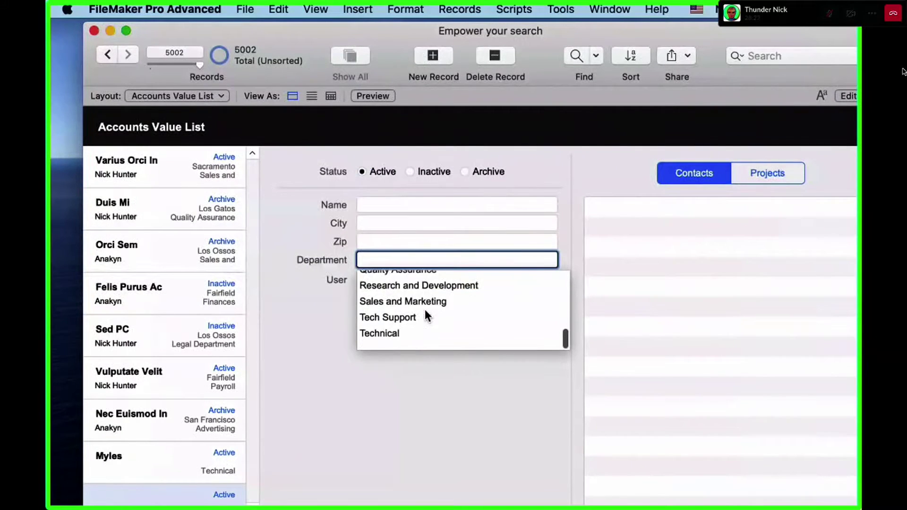
left_click(403, 347)
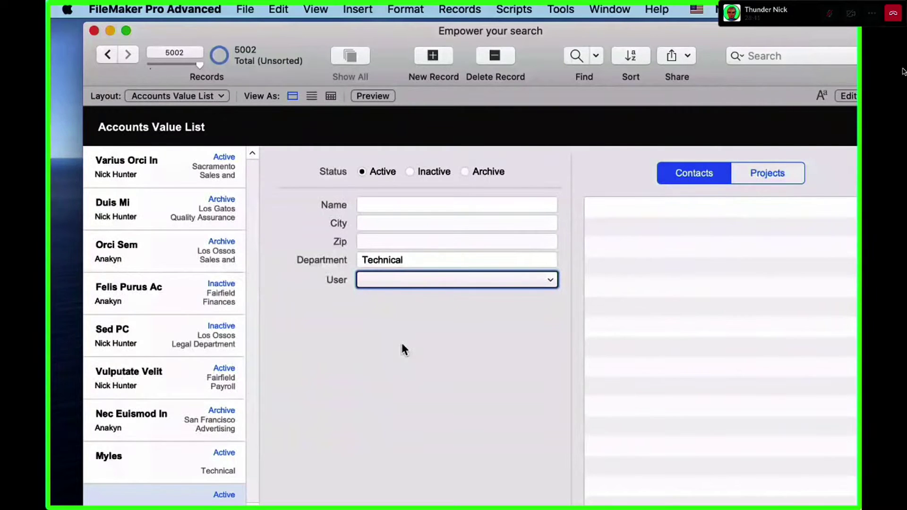
left_click(403, 345)
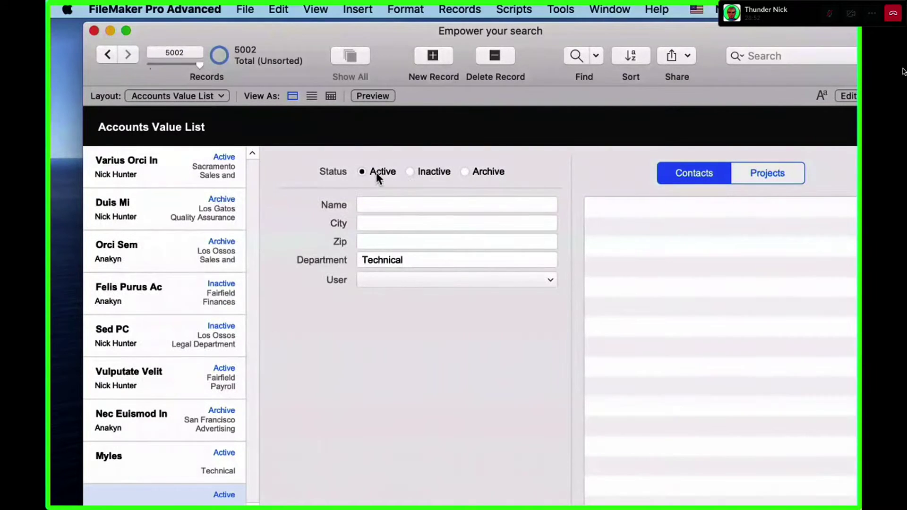
Switch the newest record's Status to Inactive, Archive, Inactive again and back to Active.
left_click(410, 172)
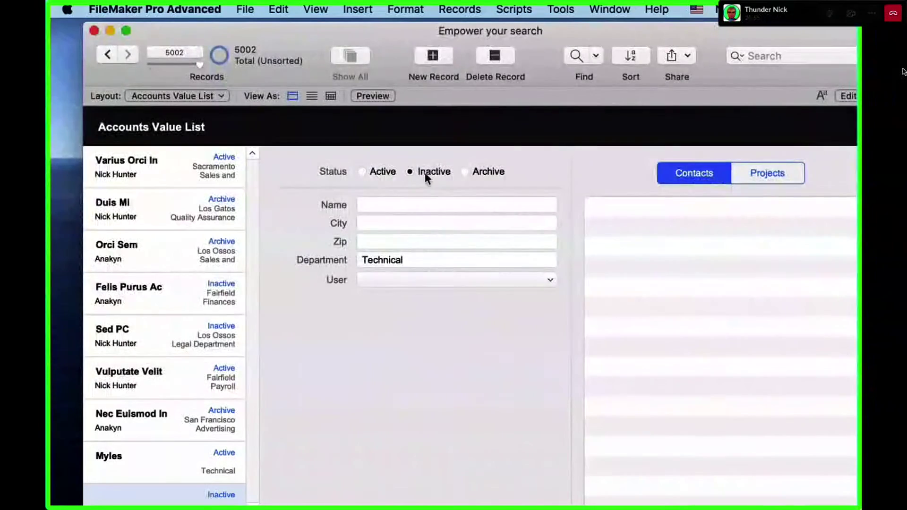
left_click(466, 171)
left_click(434, 172)
left_click(379, 173)
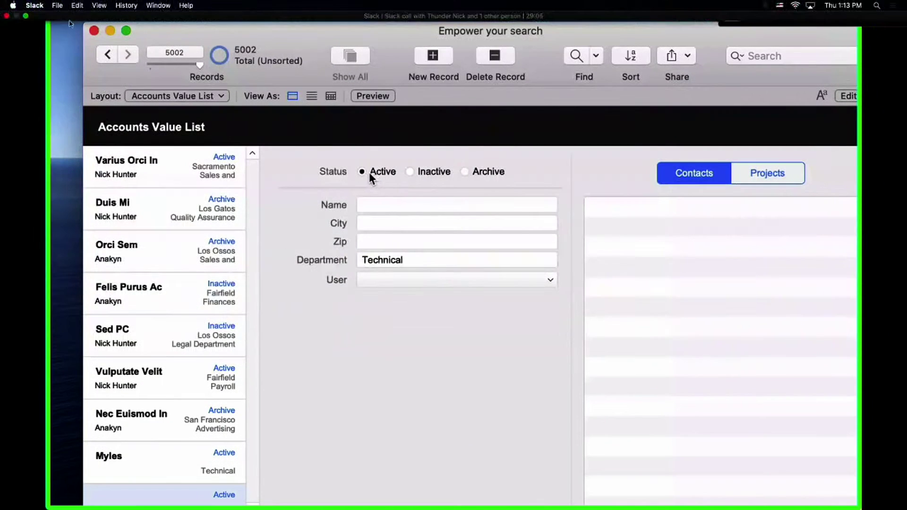
Take the Slack call window out of full screen and set the newest record's Status to Inactive.
left_click(26, 16)
left_click(409, 172)
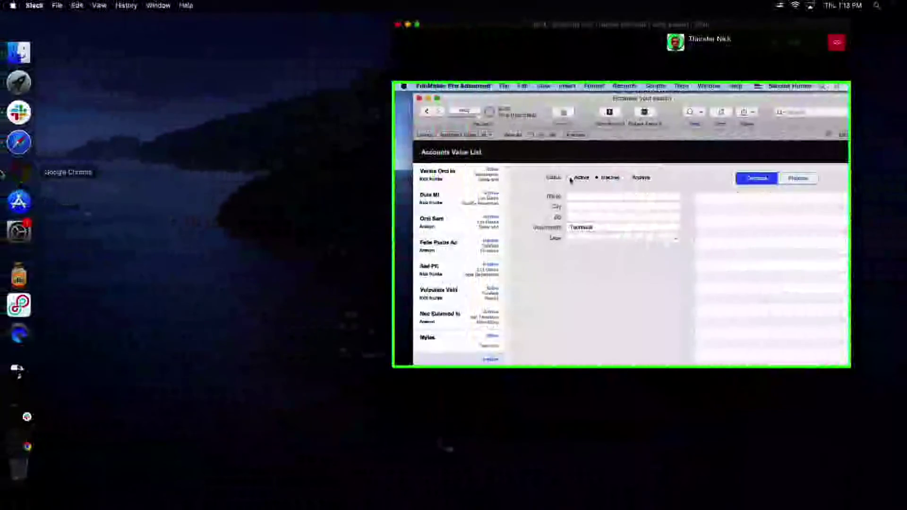
Switch to Discord in Chrome and rejoin the LiveStream 1PM Daily voice channel.
left_click(18, 172)
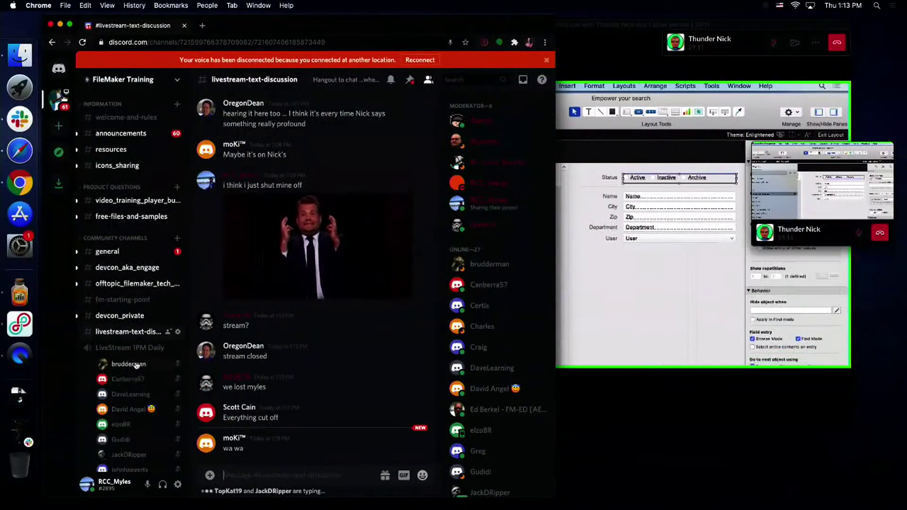
scroll(132, 416, "down", 3)
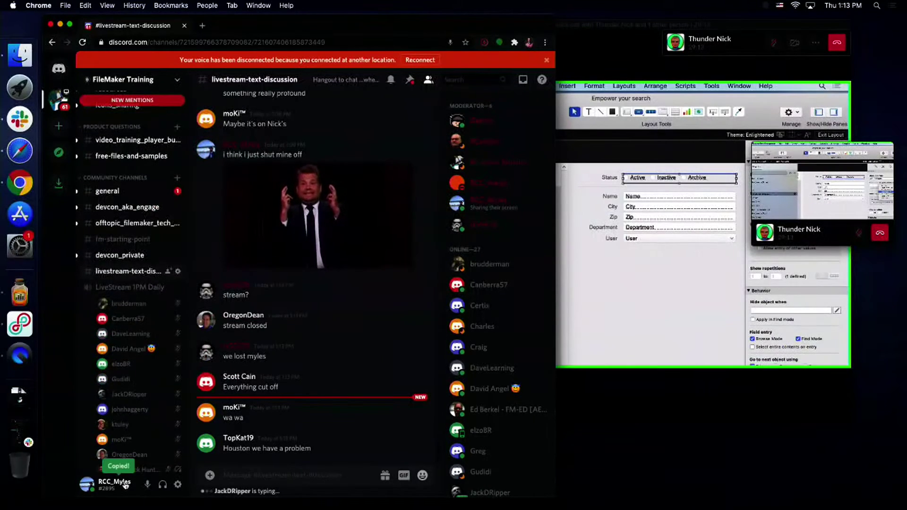
scroll(130, 407, "down", 5)
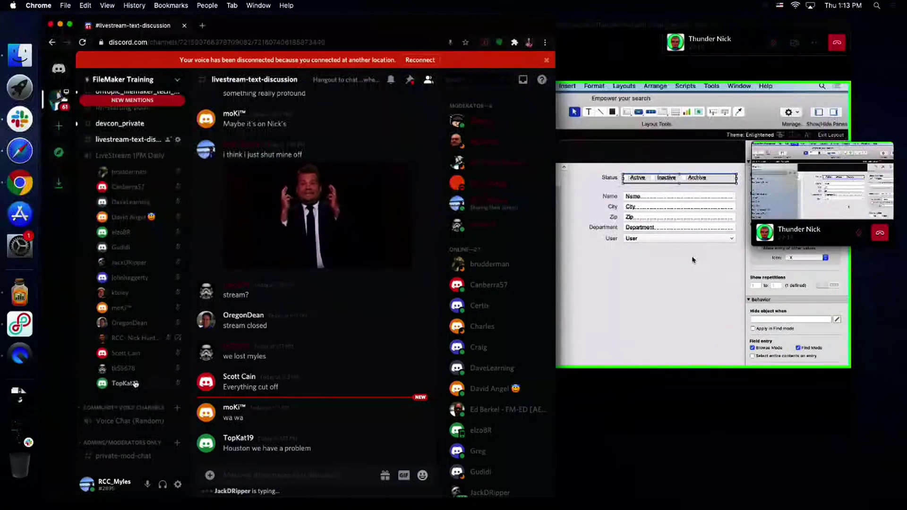
scroll(127, 378, "up", 3)
left_click(138, 223)
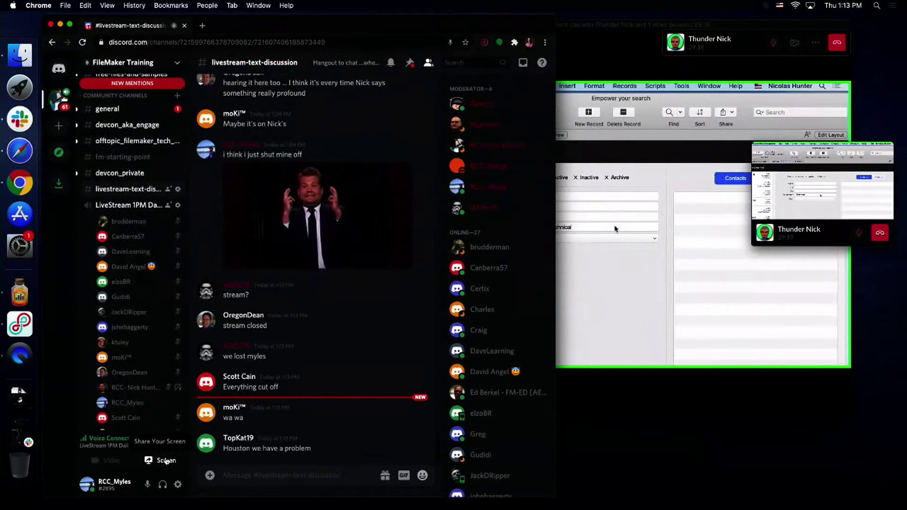
Share the entire screen in the voice channel and return to the Slack call window in full screen.
left_click(165, 462)
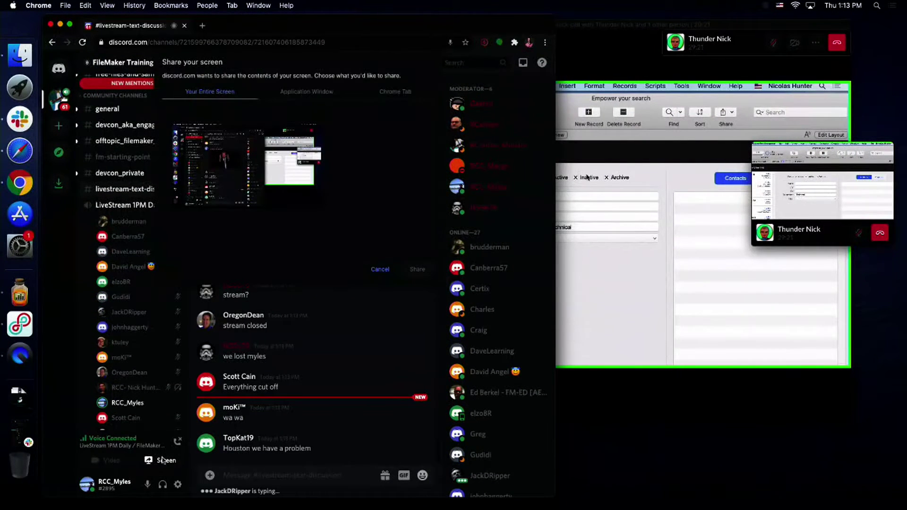
left_click(262, 217)
left_click(416, 269)
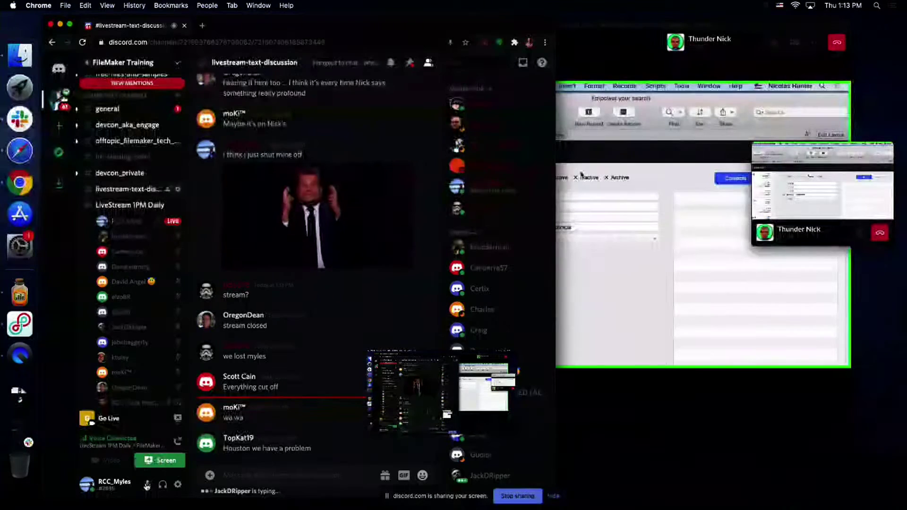
left_click(559, 181)
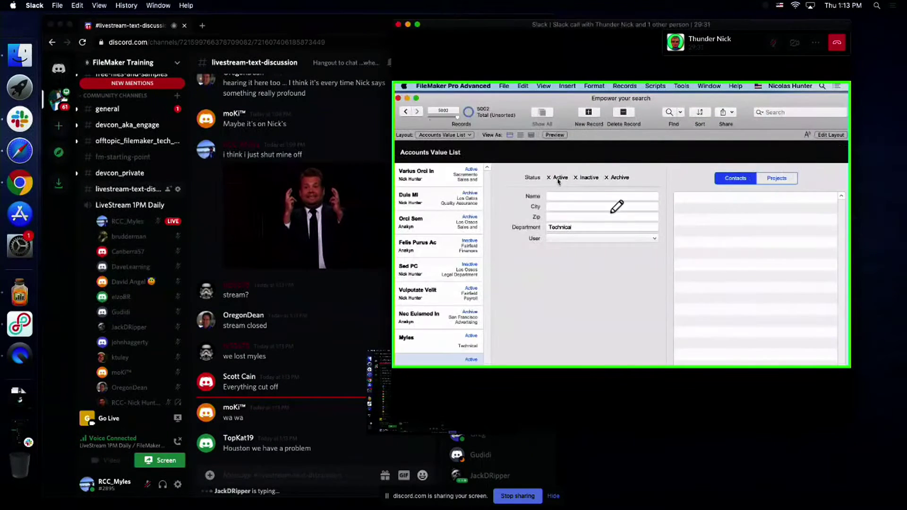
left_click(419, 26)
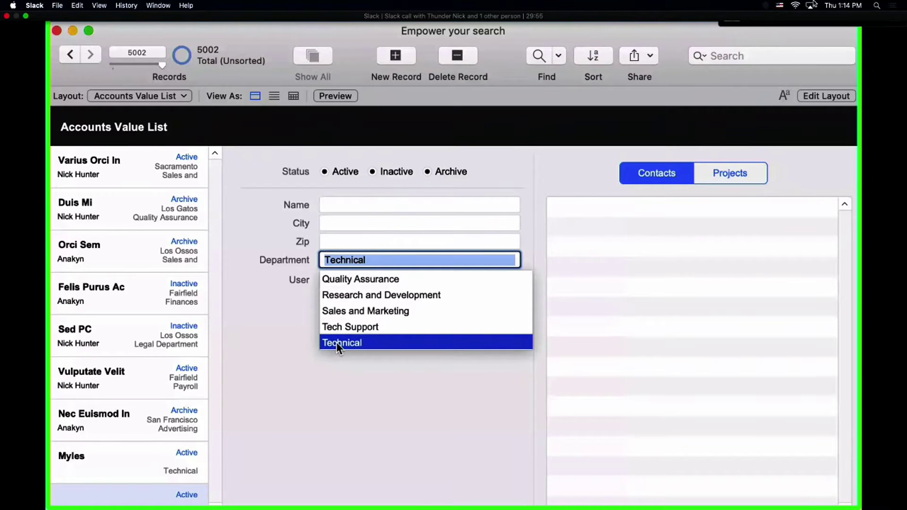
Enter sdsds as the newest record's Department, commit it and check the Department list for that entry.
left_click(365, 390)
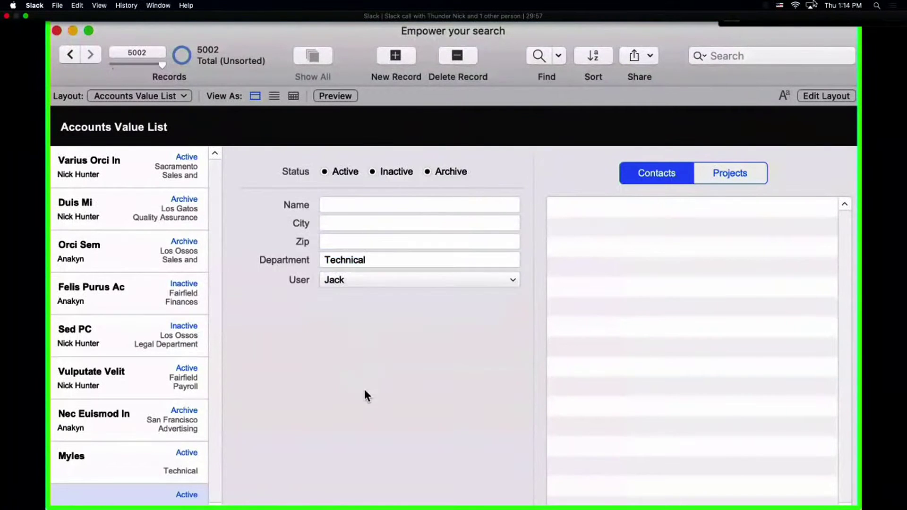
left_click(379, 259)
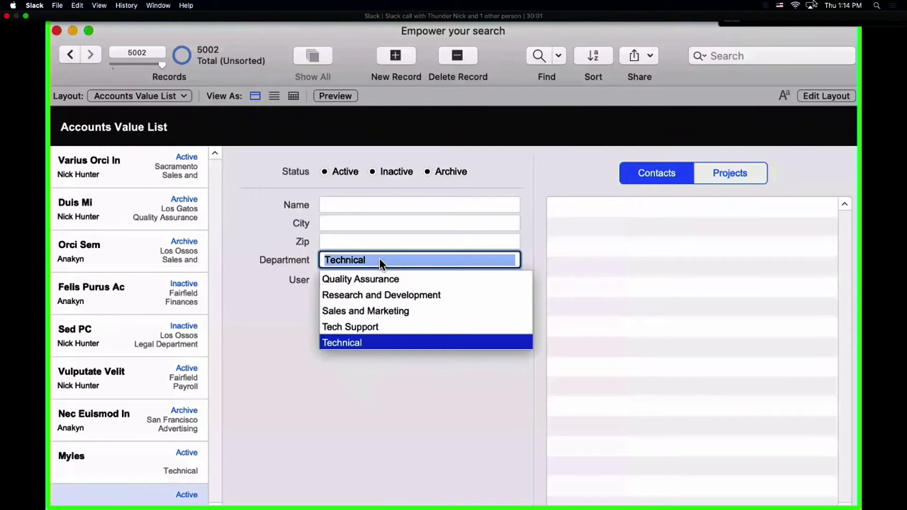
key("Up")
key("Up")
key("Escape")
type("sdsds")
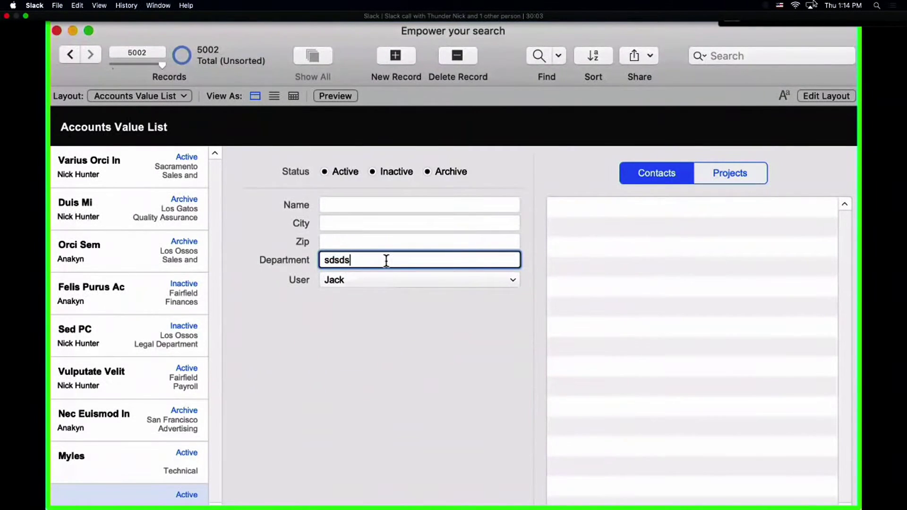
left_click(430, 447)
left_click(381, 259)
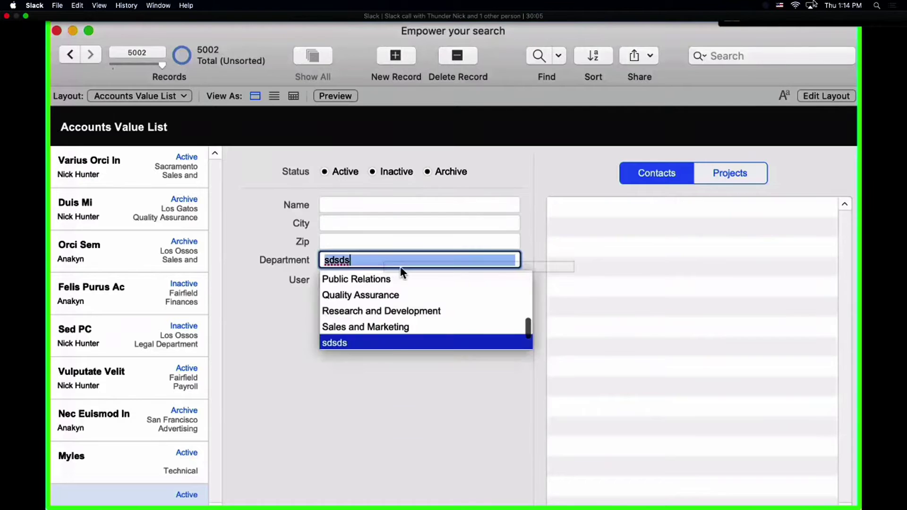
scroll(393, 342, "down", 2)
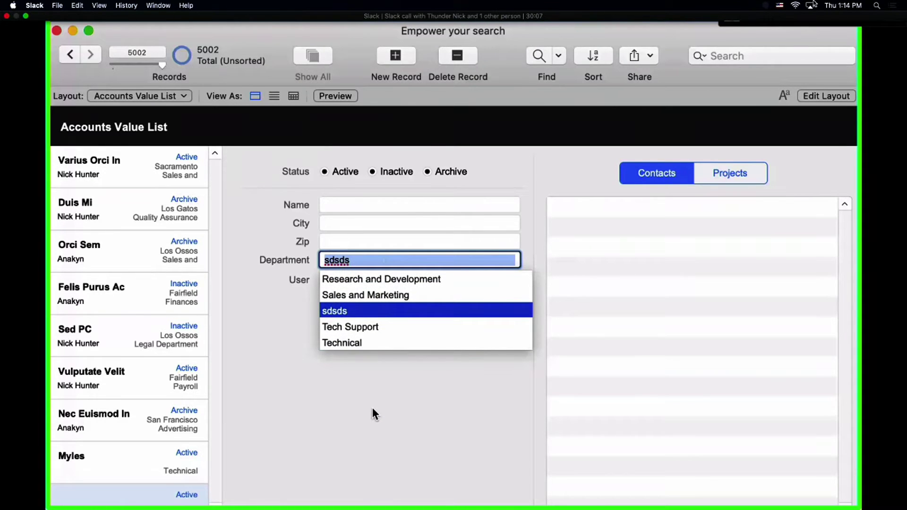
Look through the newest record's User choices and check its Department list again.
left_click(372, 409)
left_click(362, 282)
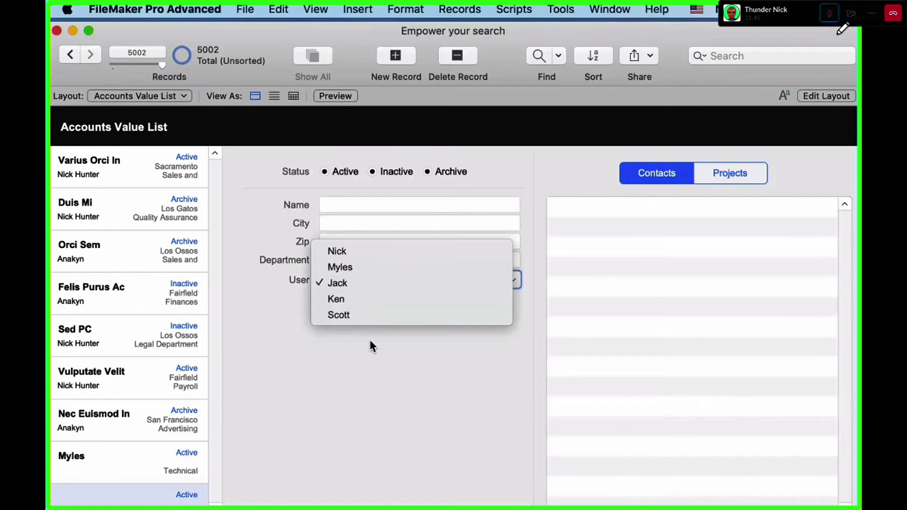
left_click(343, 335)
left_click(359, 259)
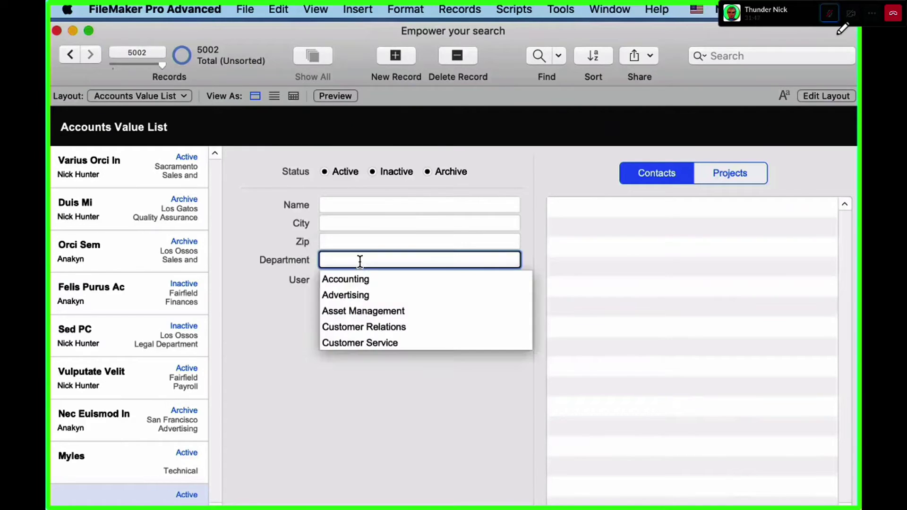
left_click(397, 386)
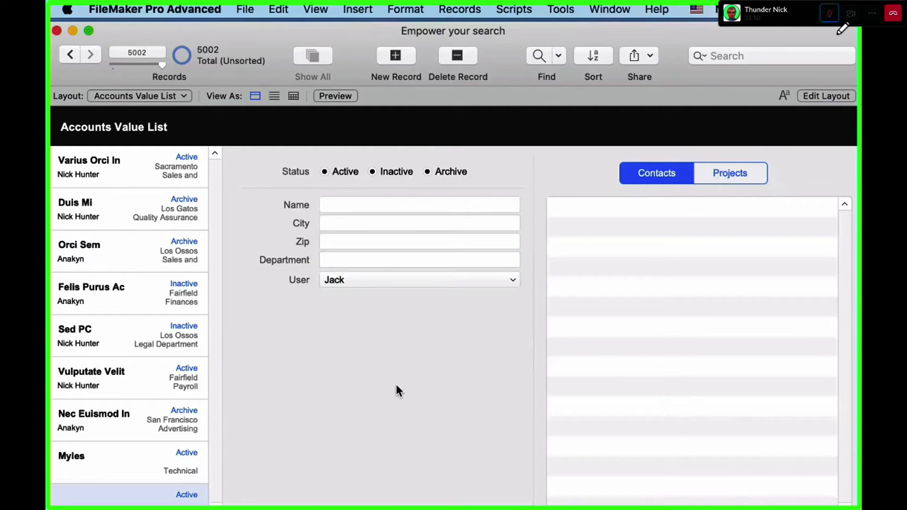
Switch to the Contacts Value List Self layout.
left_click(148, 97)
left_click(147, 108)
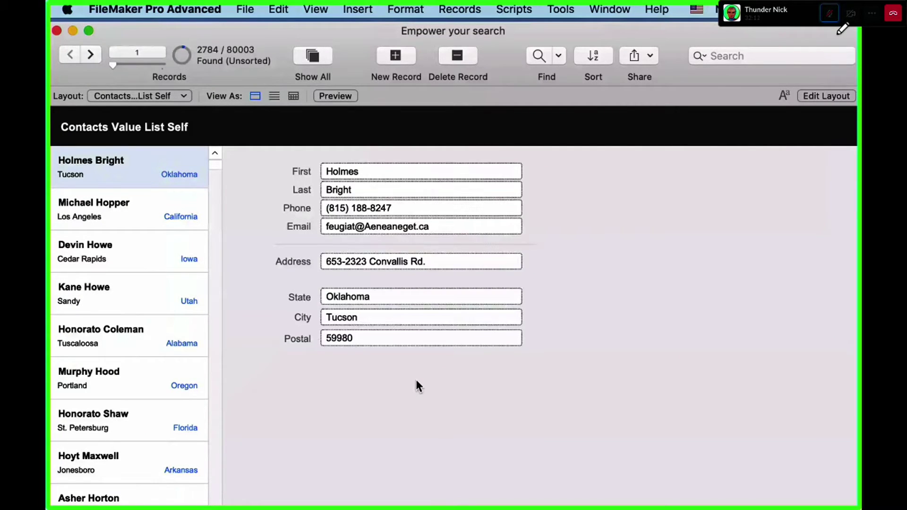
Examine the first contact's State, City and Postal fields and how they depend on one another.
left_click(364, 297)
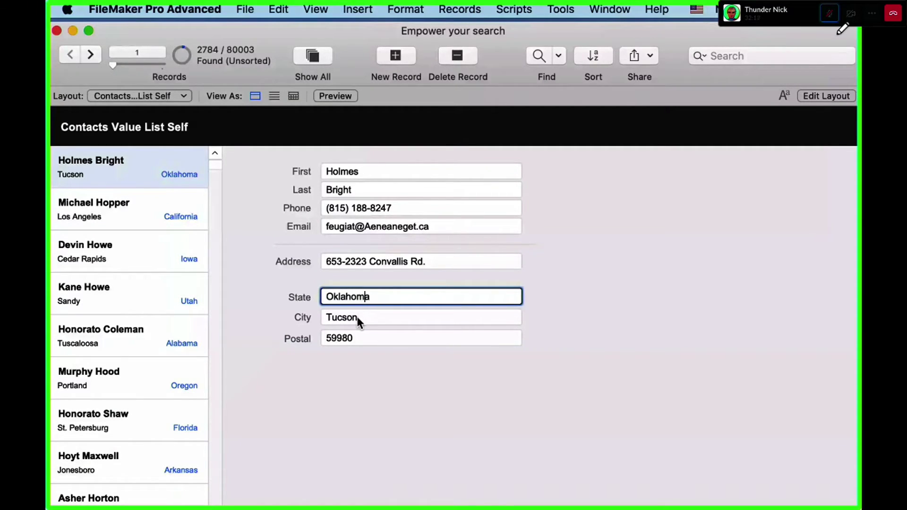
left_click(360, 318)
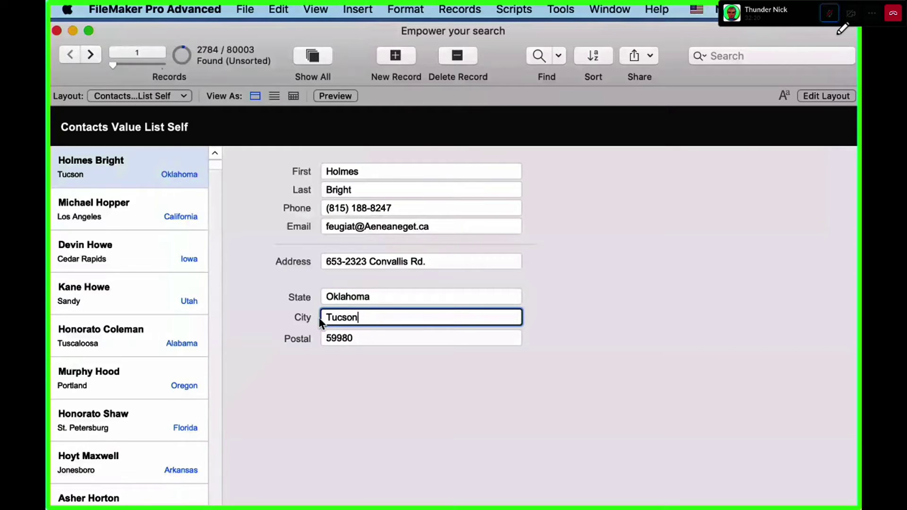
left_click(360, 299)
left_click(365, 318)
left_click(352, 297)
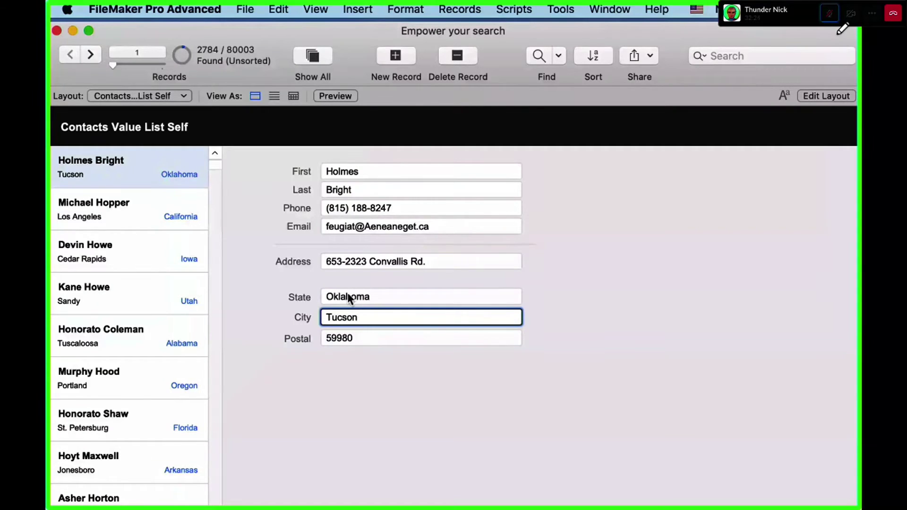
left_click(361, 318)
left_click(362, 341)
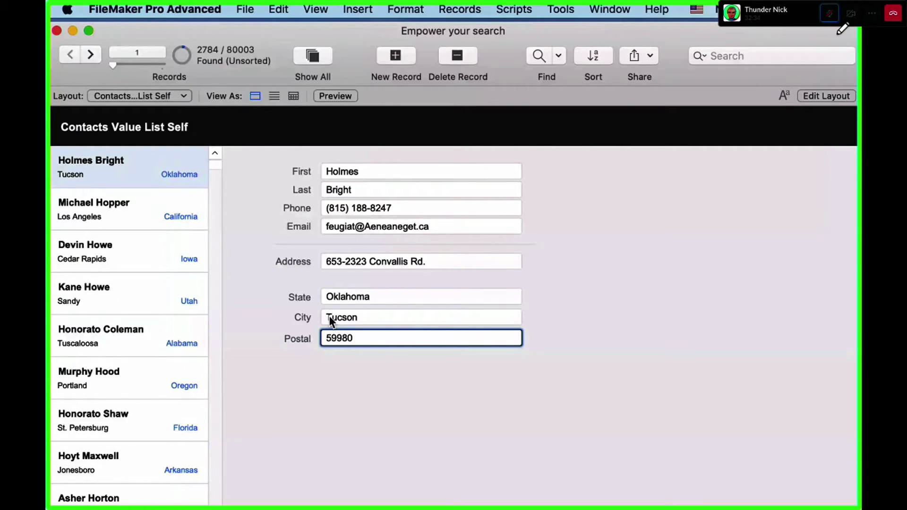
left_click(338, 300)
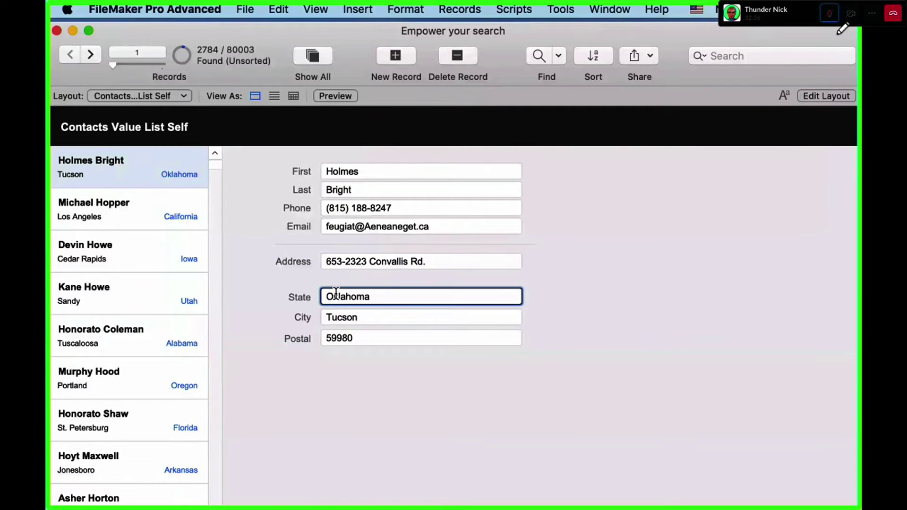
left_click(359, 318)
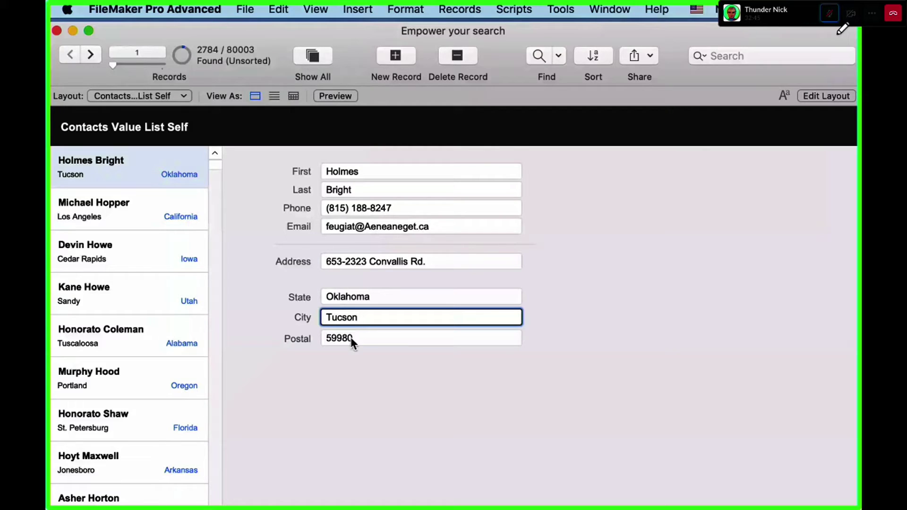
left_click(351, 337)
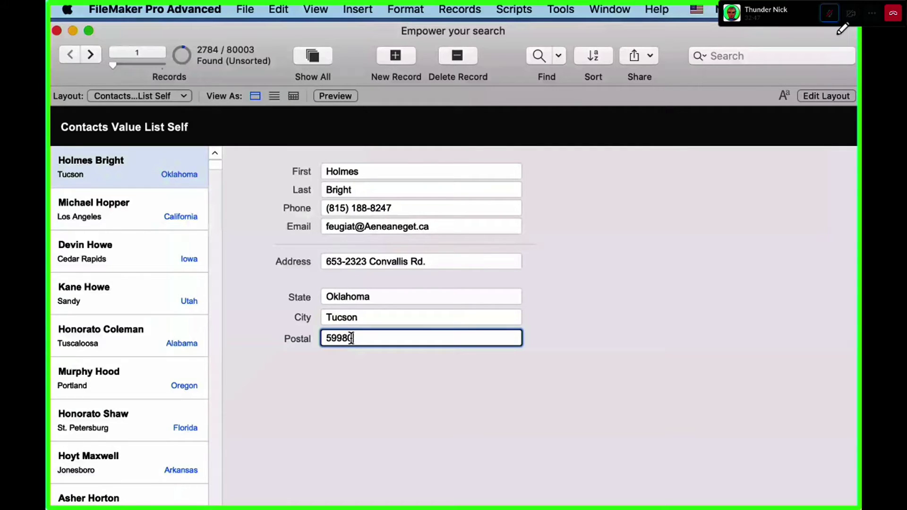
left_click(346, 318)
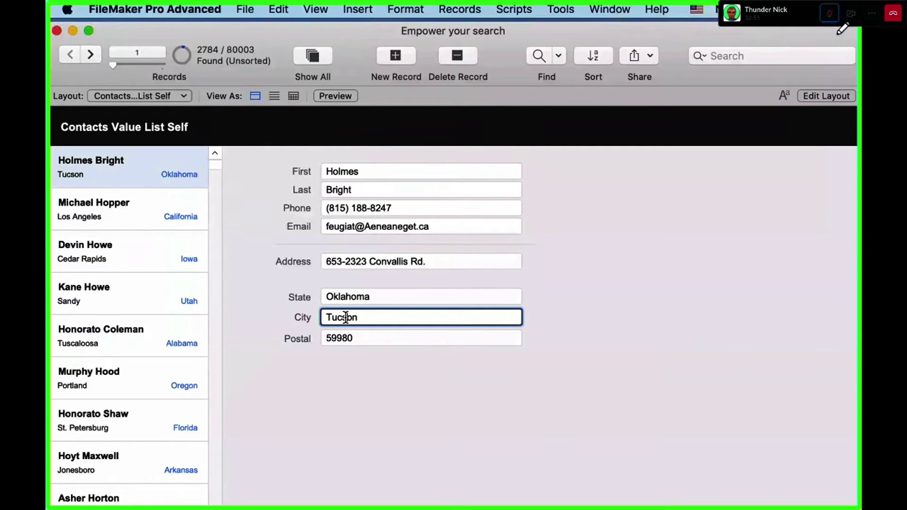
left_click(395, 434)
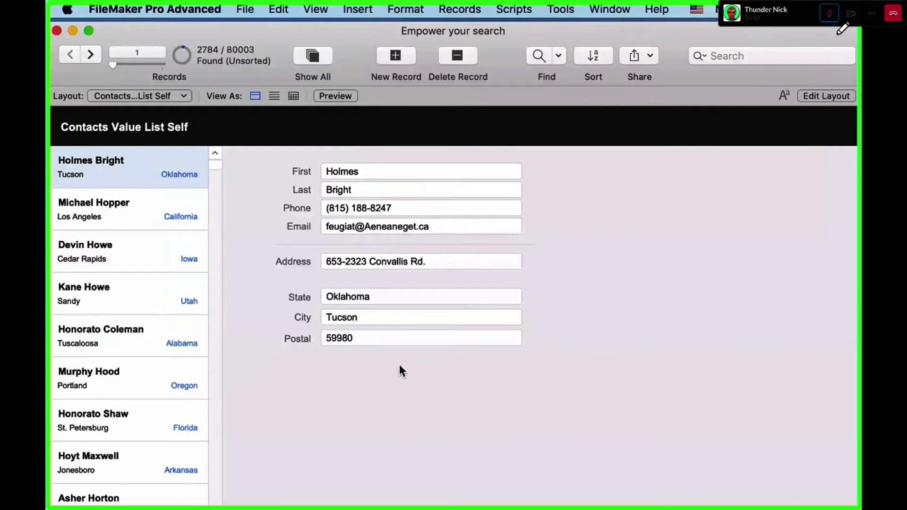
left_click(361, 296)
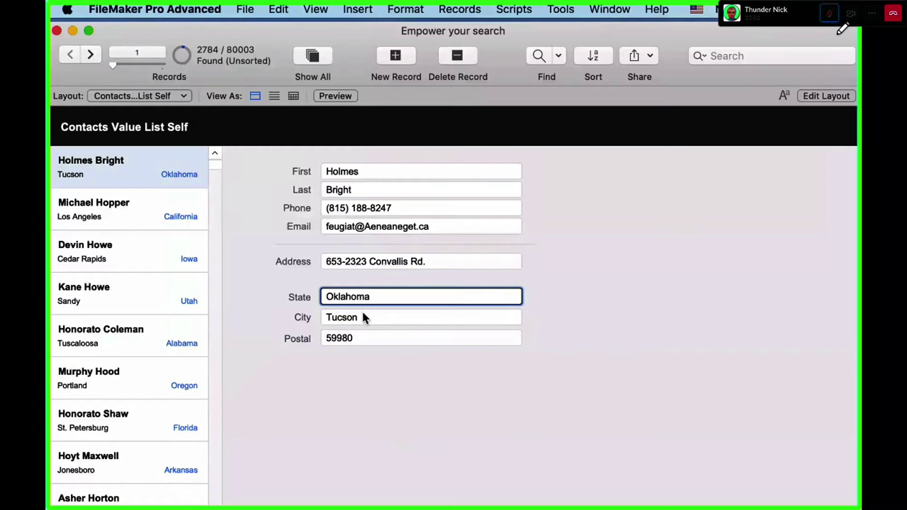
left_click(372, 339)
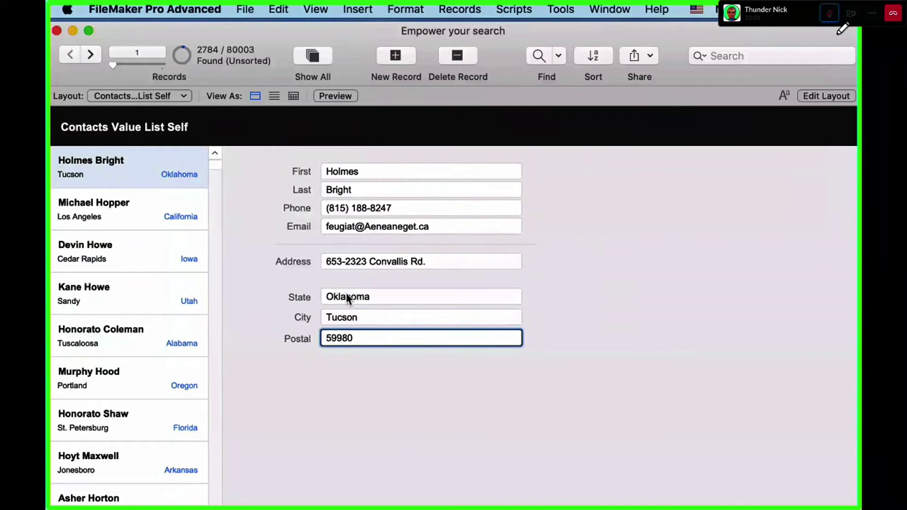
left_click(353, 282)
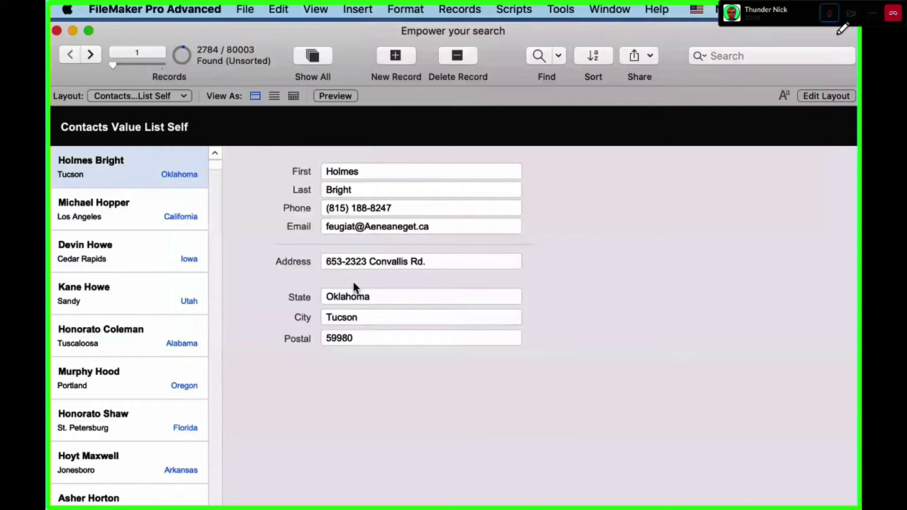
Create a new value list named "State | All".
key("super+shift+d")
key("Escape")
left_click(255, 9)
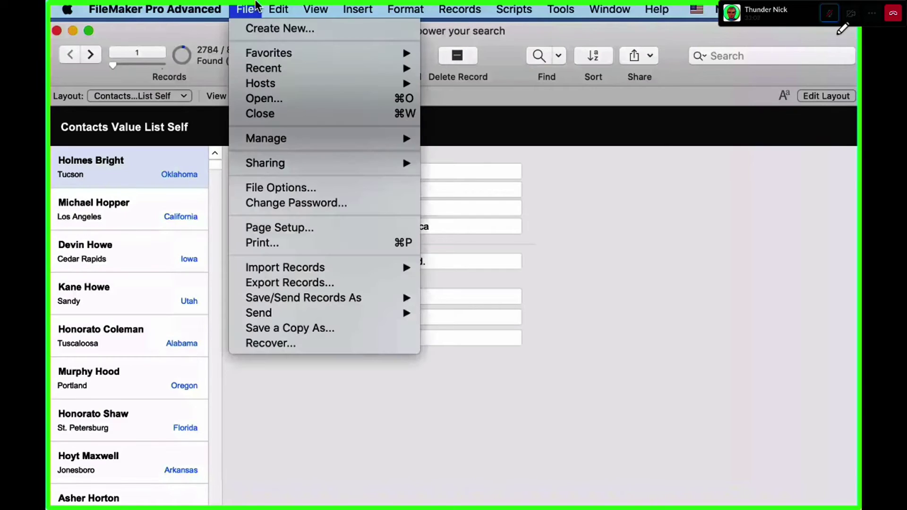
mouse_move(264, 138)
left_click(449, 169)
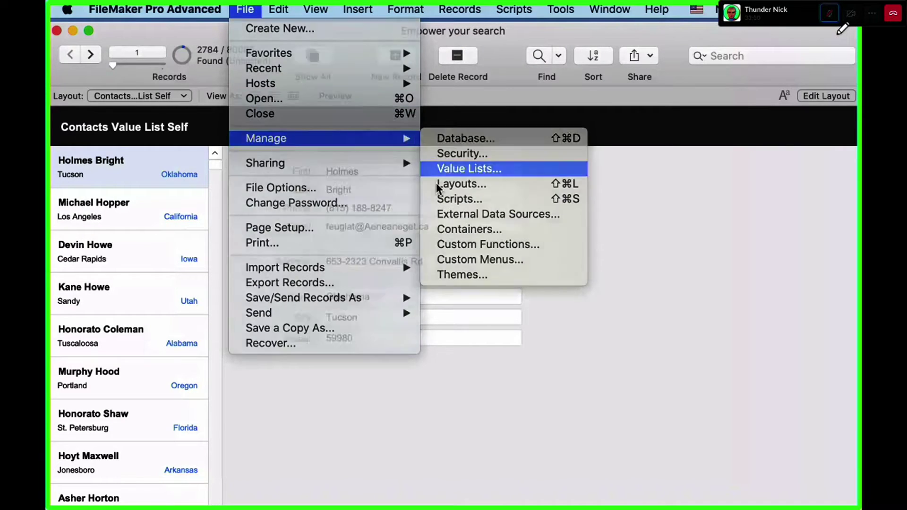
left_click(83, 490)
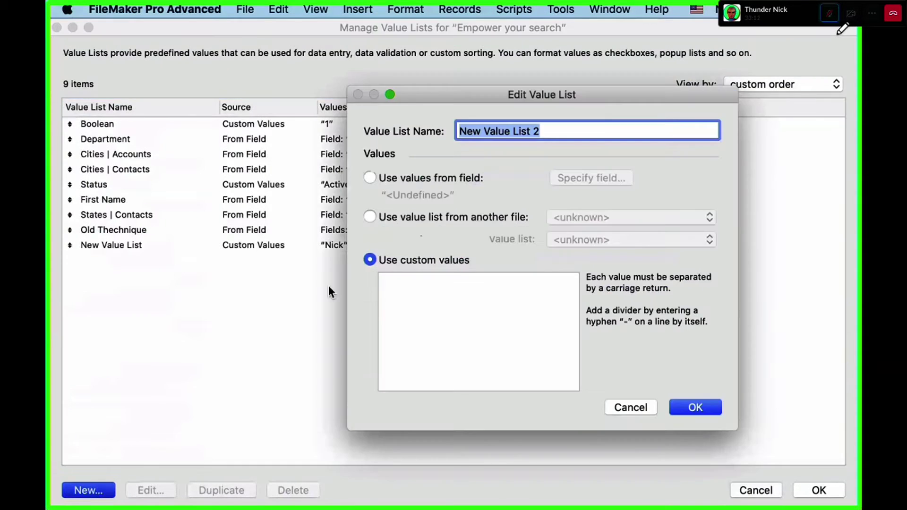
type("State")
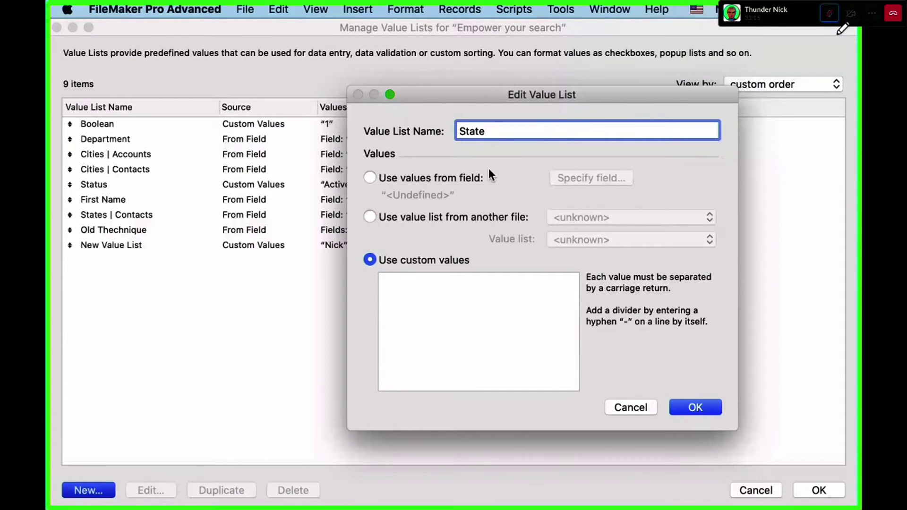
type(" | All")
left_click(420, 178)
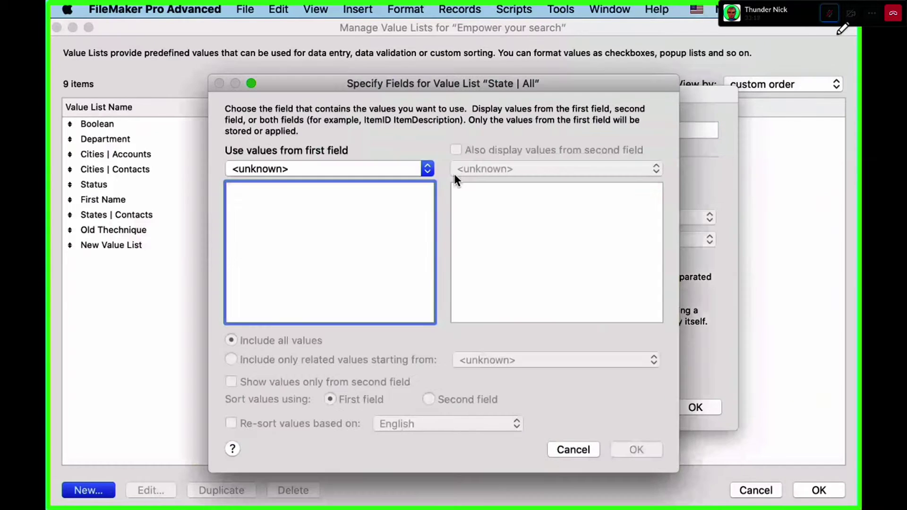
left_click(367, 169)
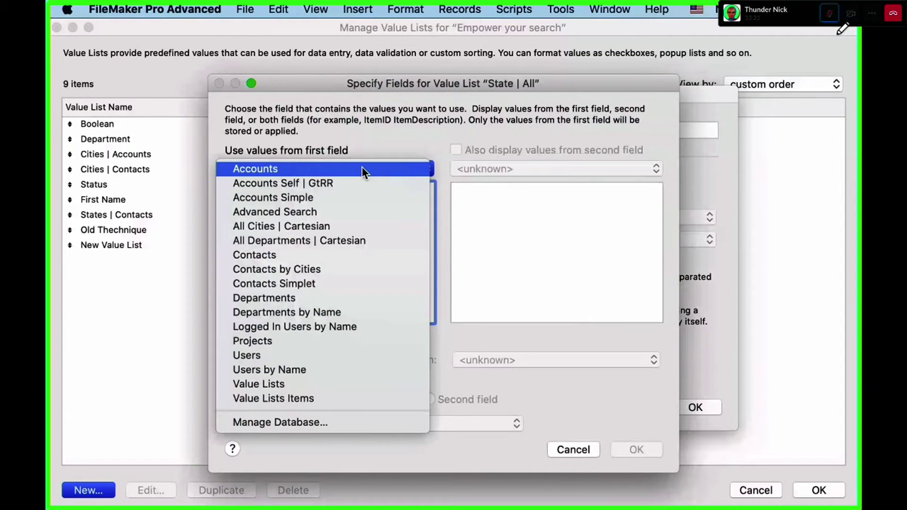
left_click(362, 168)
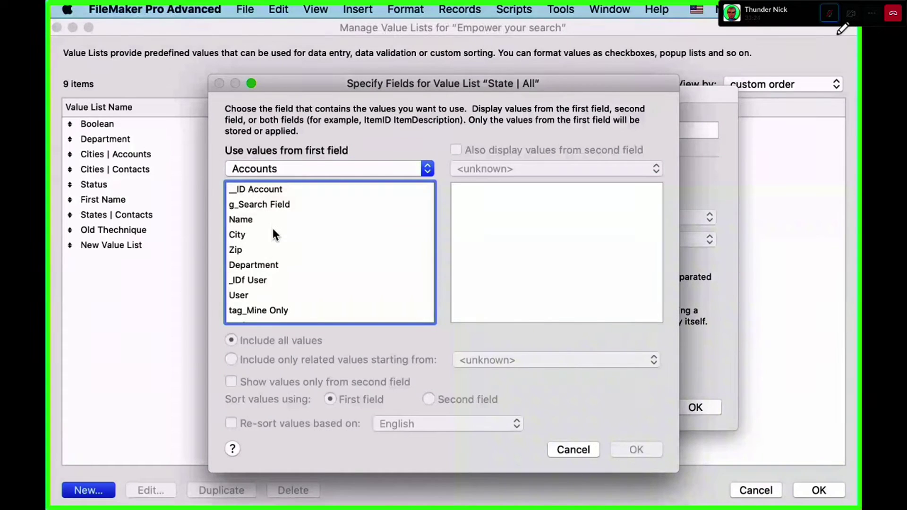
scroll(264, 291, "down", 10)
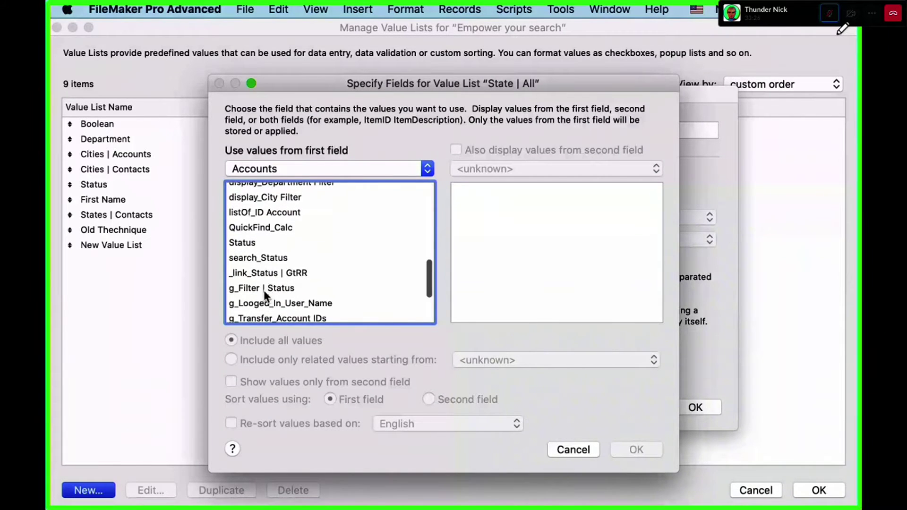
scroll(271, 256, "down", 5)
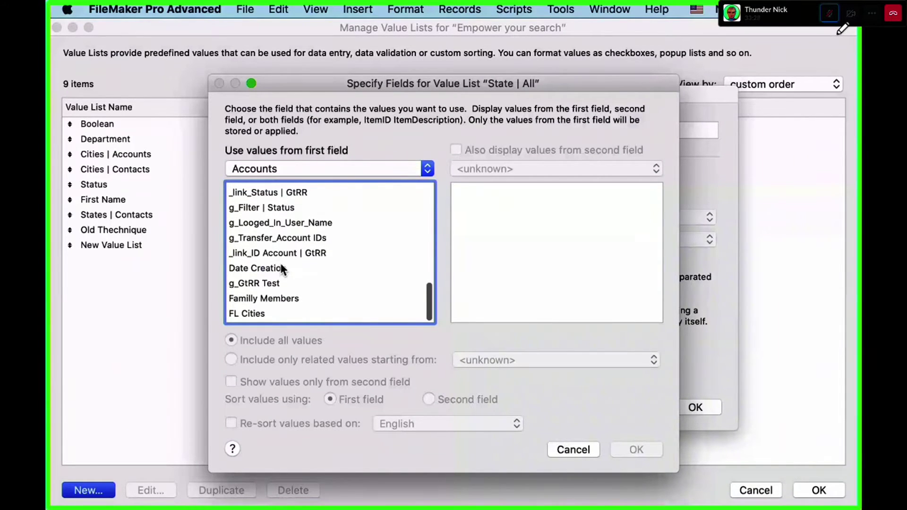
scroll(281, 265, "up", 15)
left_click(276, 250)
type("st")
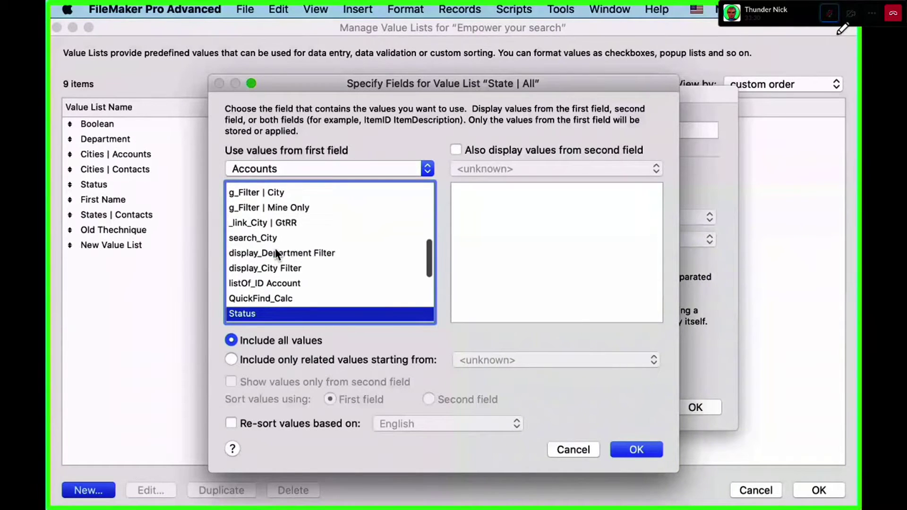
scroll(276, 253, "down", 3)
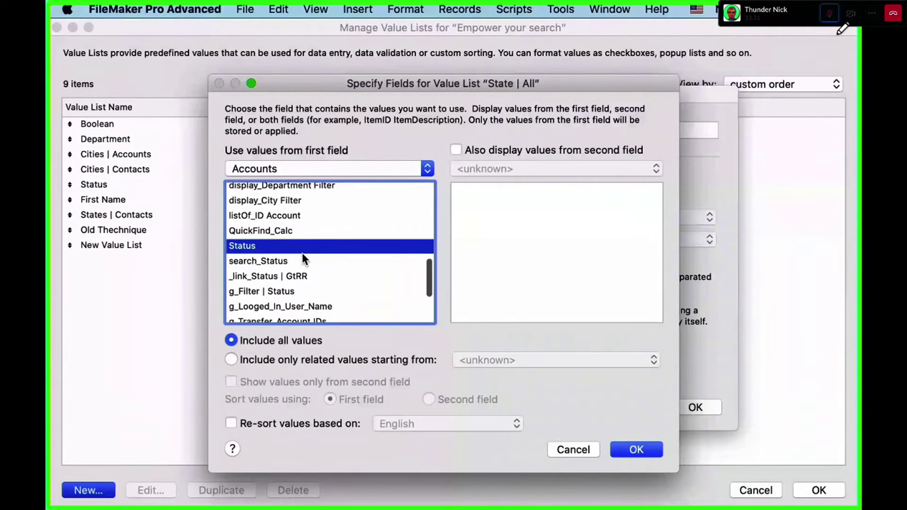
key("Escape")
left_click_drag(284, 28, 374, 30)
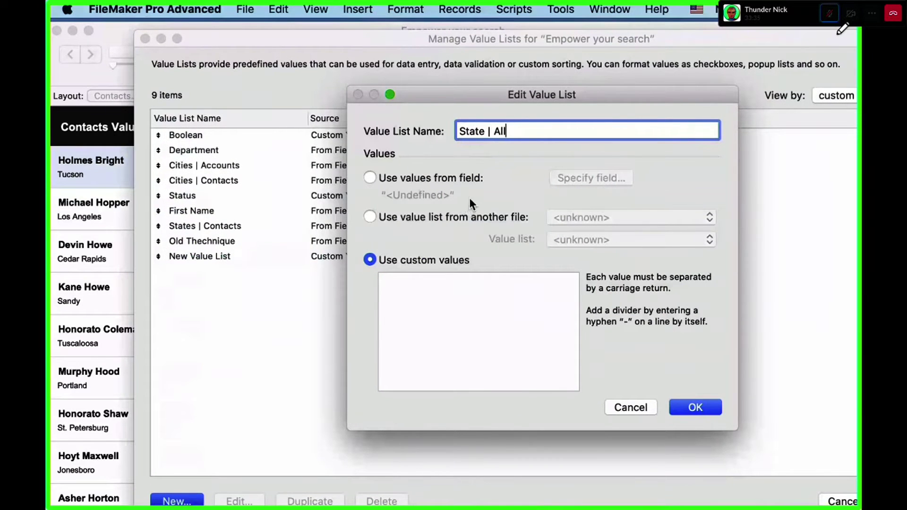
key("Escape")
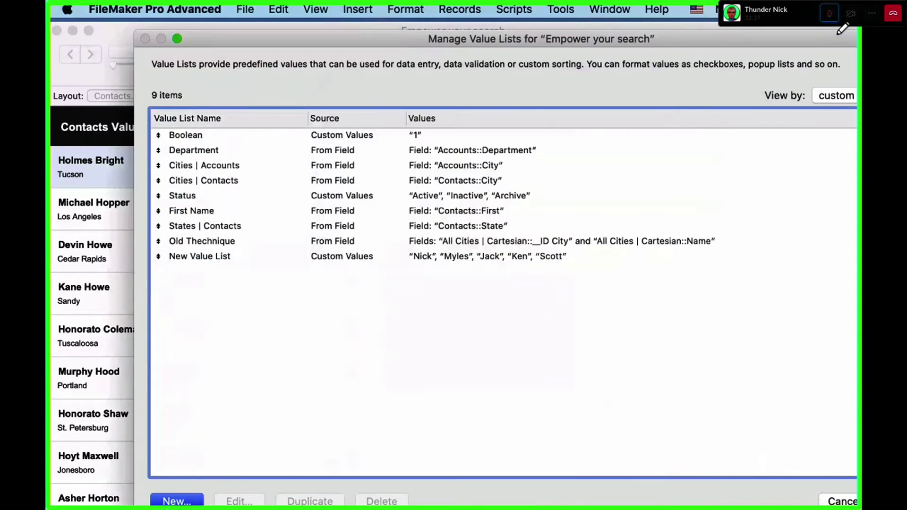
Create a new value list named "State Contact | All".
left_click(189, 501)
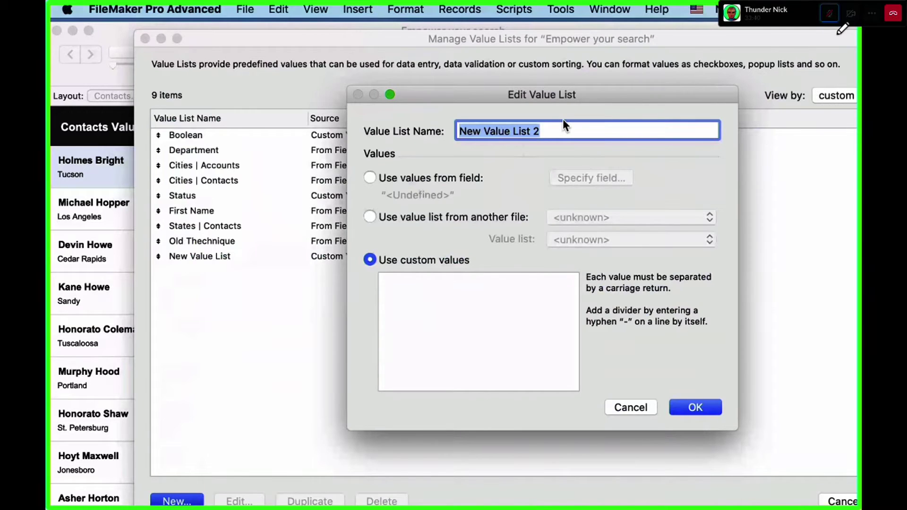
type("State")
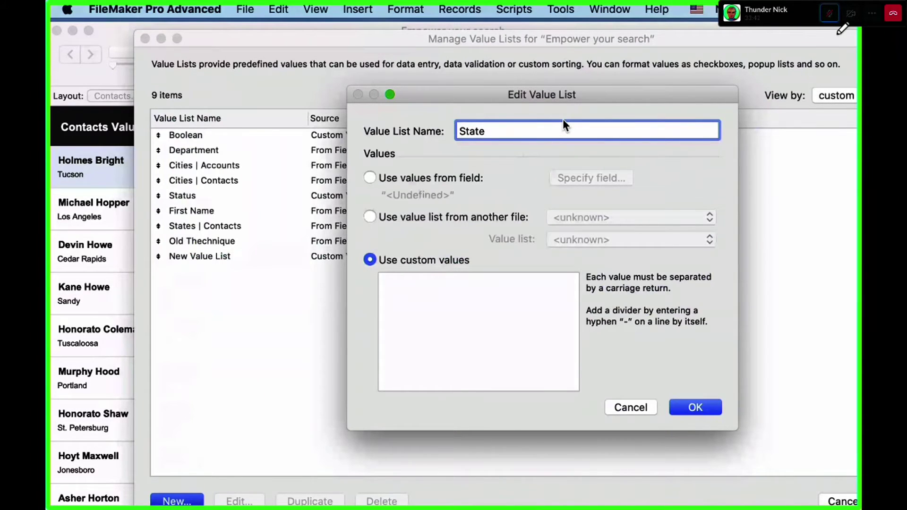
type(" Contact ")
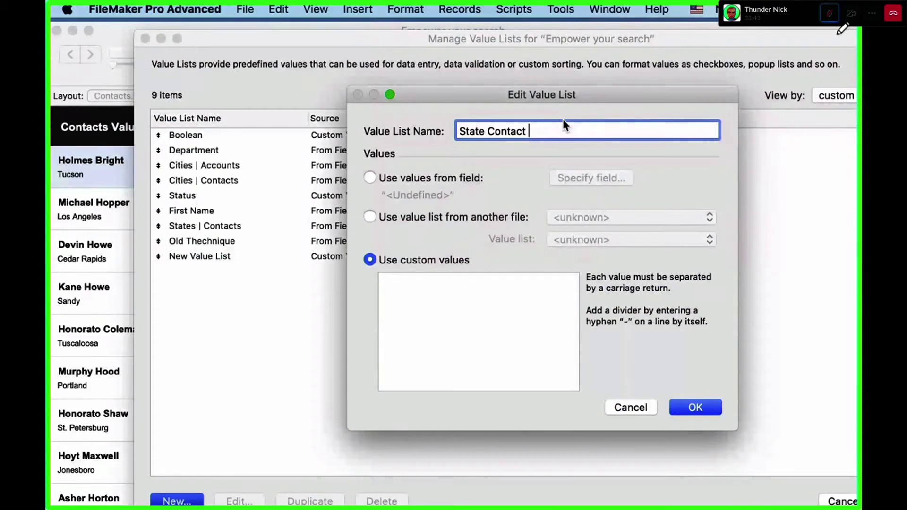
type("| All")
Base the value list on the State field of the Contacts table, including all values, and save the value list changes.
left_click(462, 180)
left_click(328, 168)
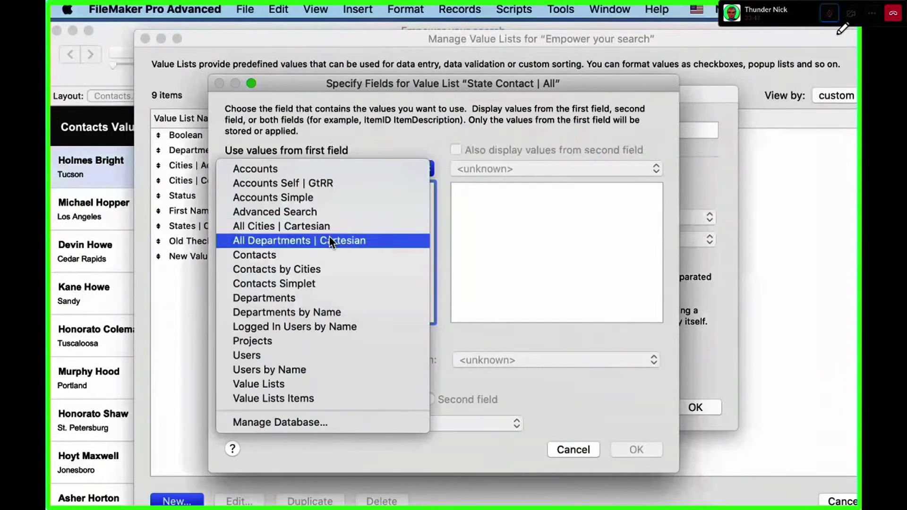
left_click(329, 256)
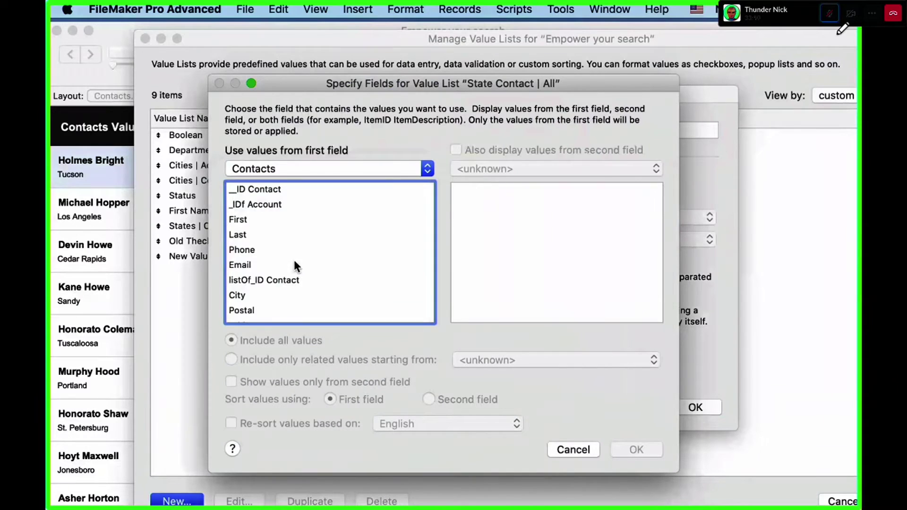
scroll(293, 257, "down", 3)
left_click(274, 282)
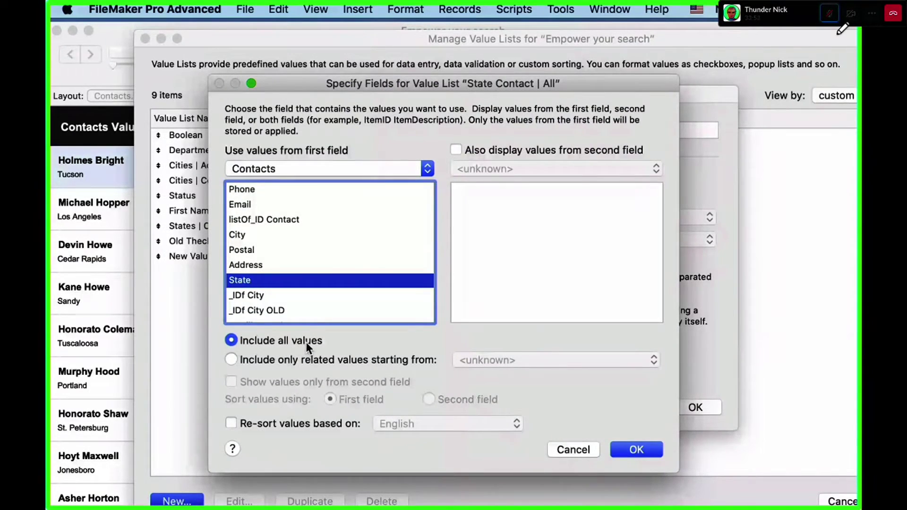
left_click(635, 452)
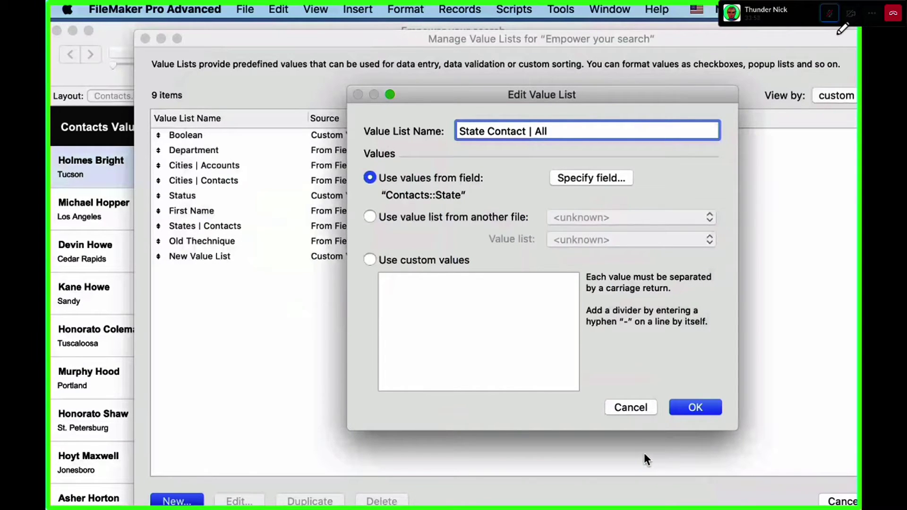
left_click(696, 403)
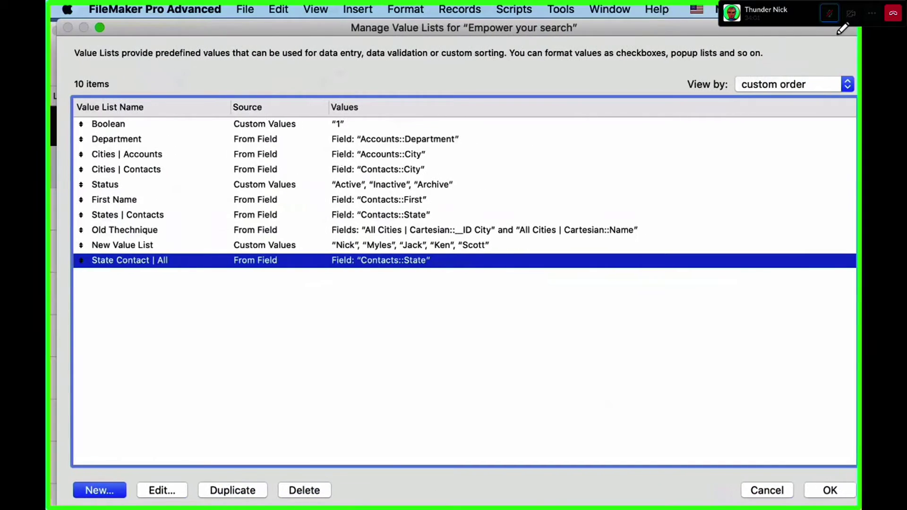
left_click(828, 494)
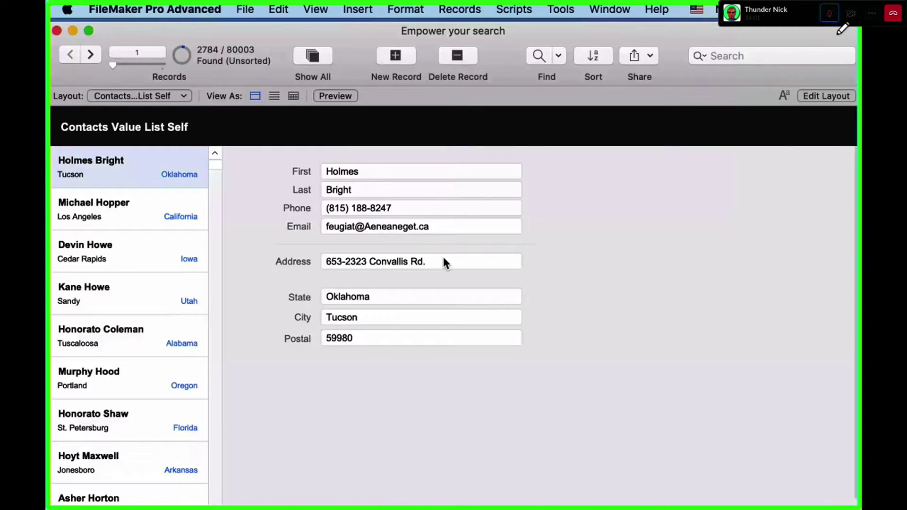
key("F11")
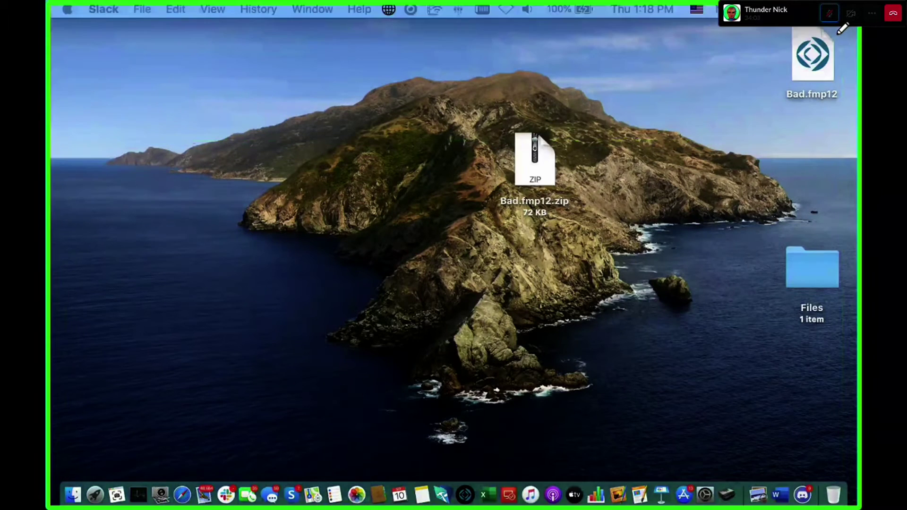
key("ctrl+Up")
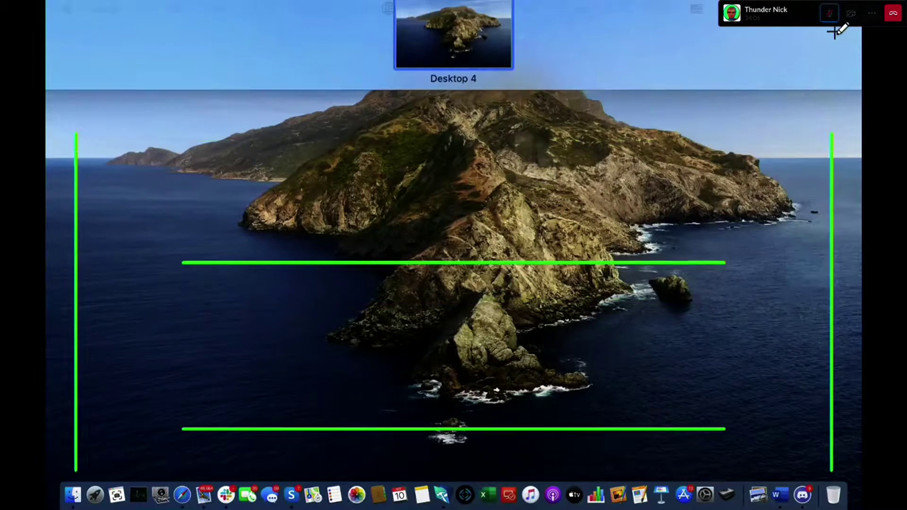
key("Escape")
key("F11")
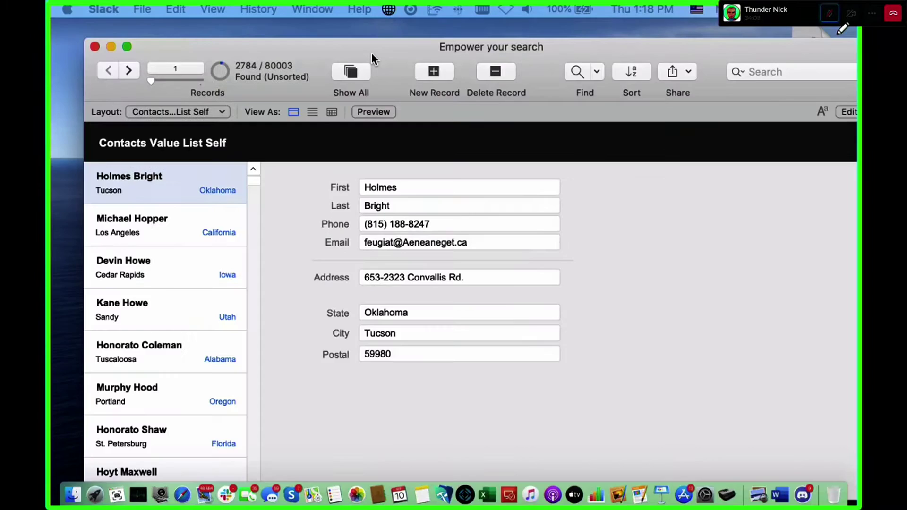
In Layout mode, format the State field as a pop-up menu with values from "State Contact | All".
key("super+l")
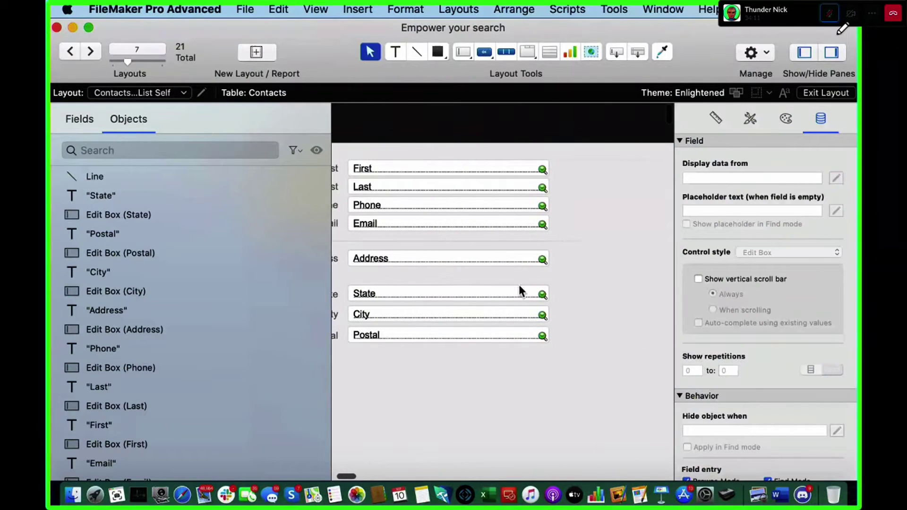
left_click(519, 290)
scroll(472, 287, "left", 3)
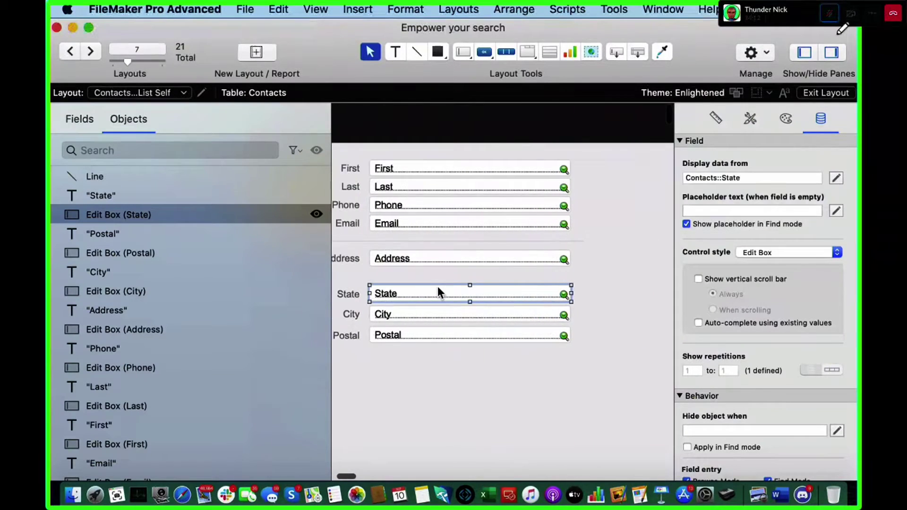
left_click(811, 254)
left_click(809, 269)
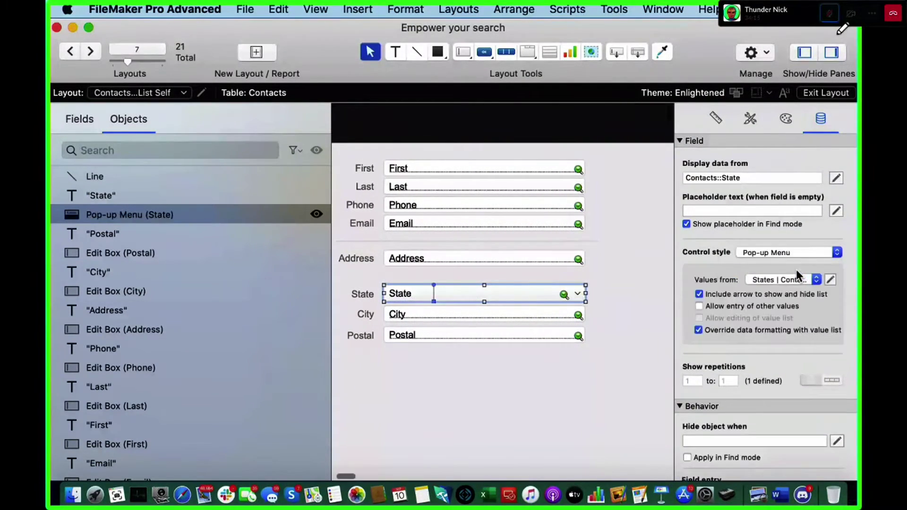
left_click(798, 276)
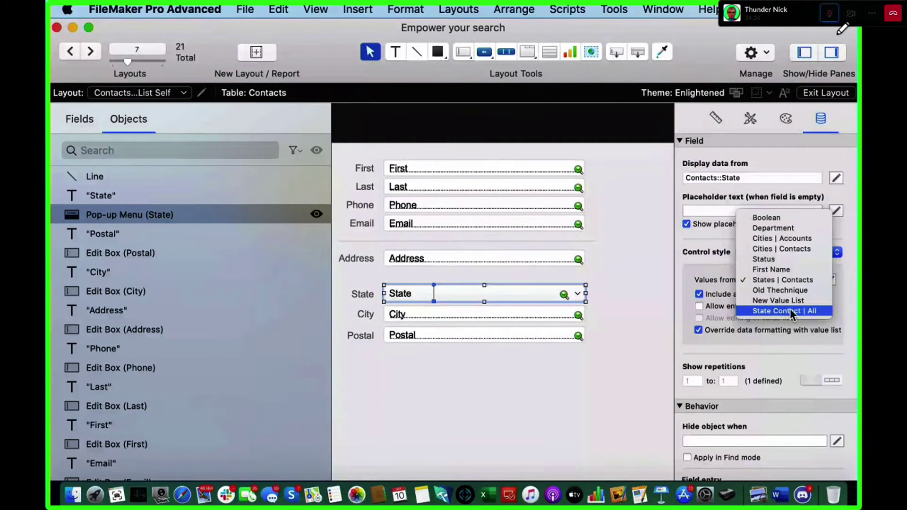
left_click(809, 310)
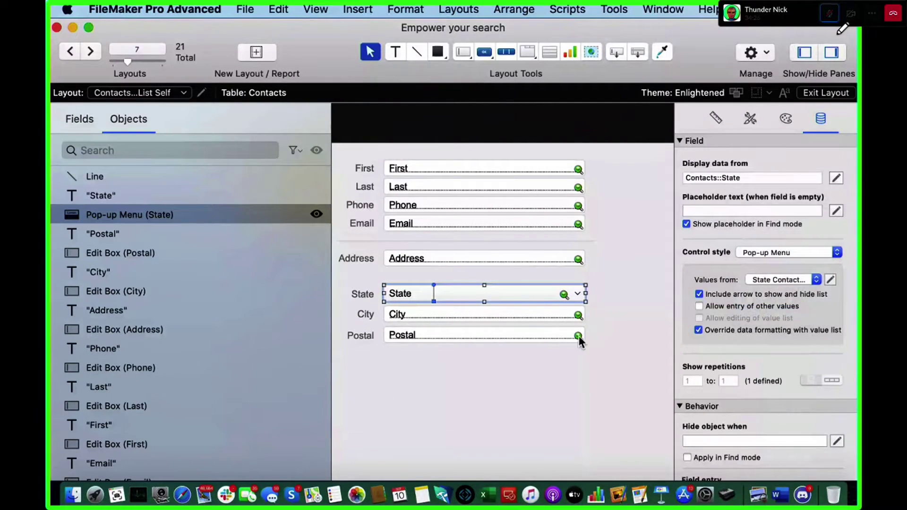
Return to Browse mode and look through the first contact's State choices without changing the state.
key("super+b")
left_click(345, 293)
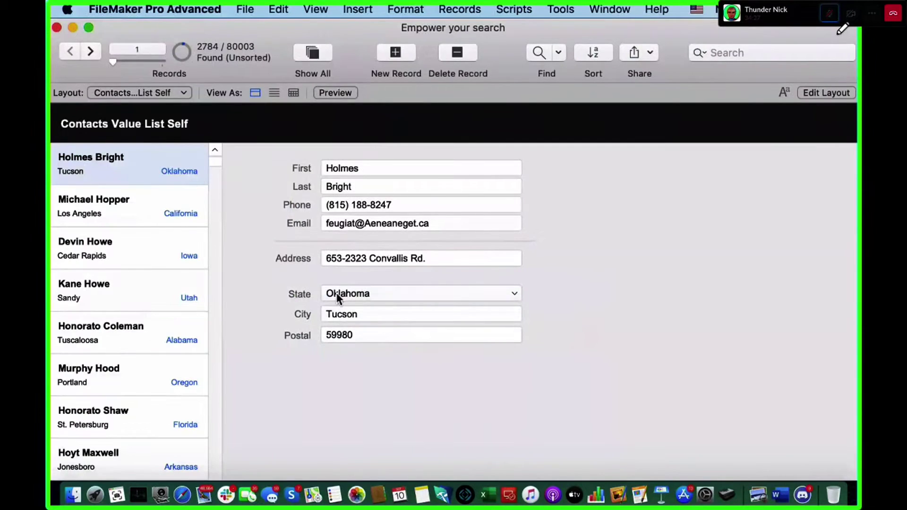
scroll(367, 288, "up", 5)
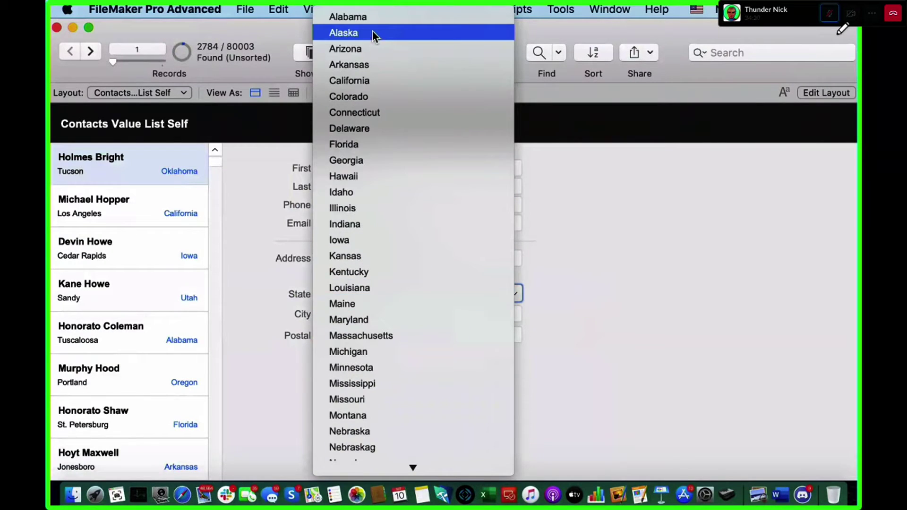
scroll(398, 206, "down", 5)
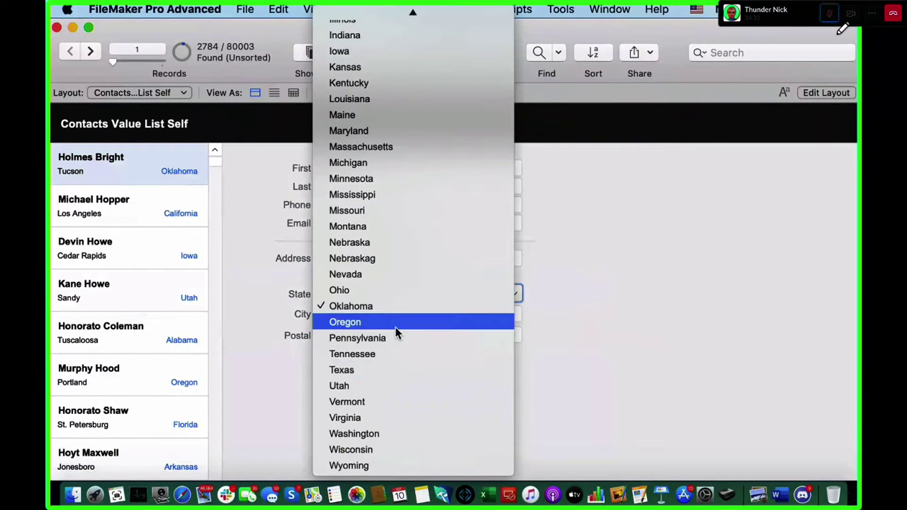
scroll(392, 321, "up", 5)
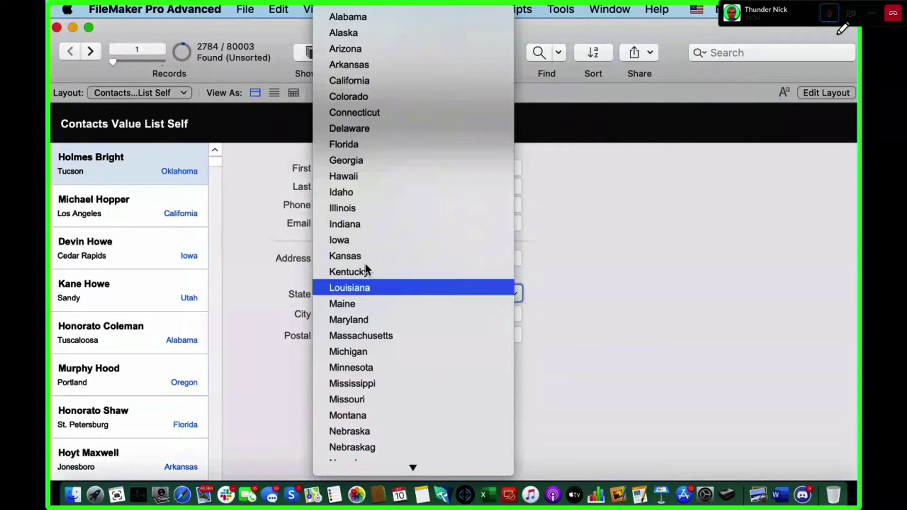
scroll(379, 130, "down", 4)
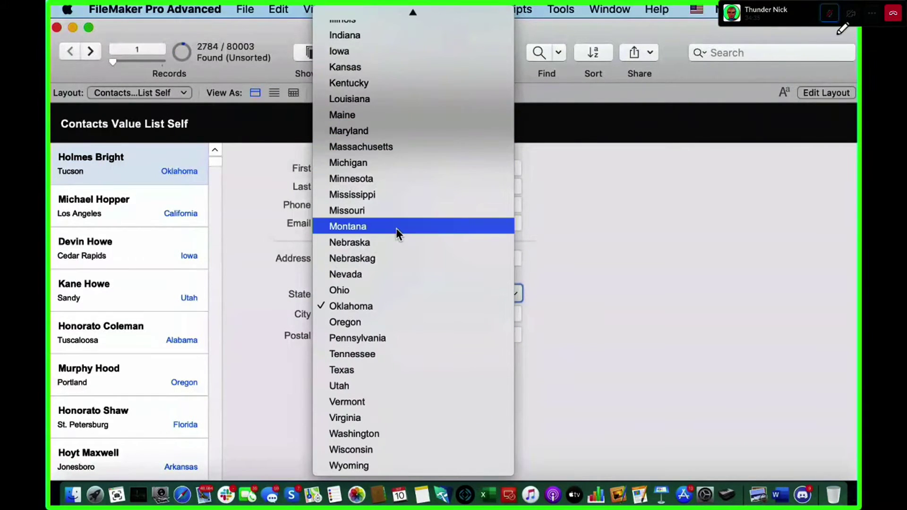
scroll(399, 290, "up", 5)
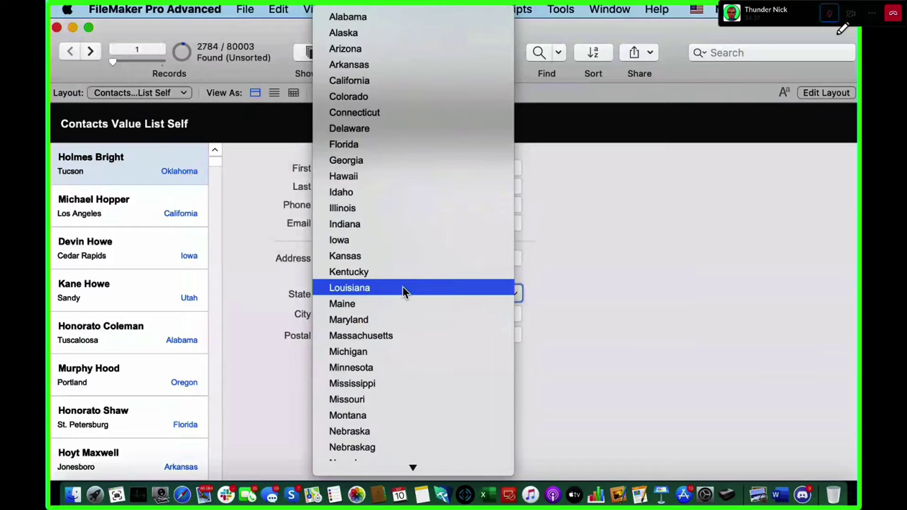
left_click(529, 251)
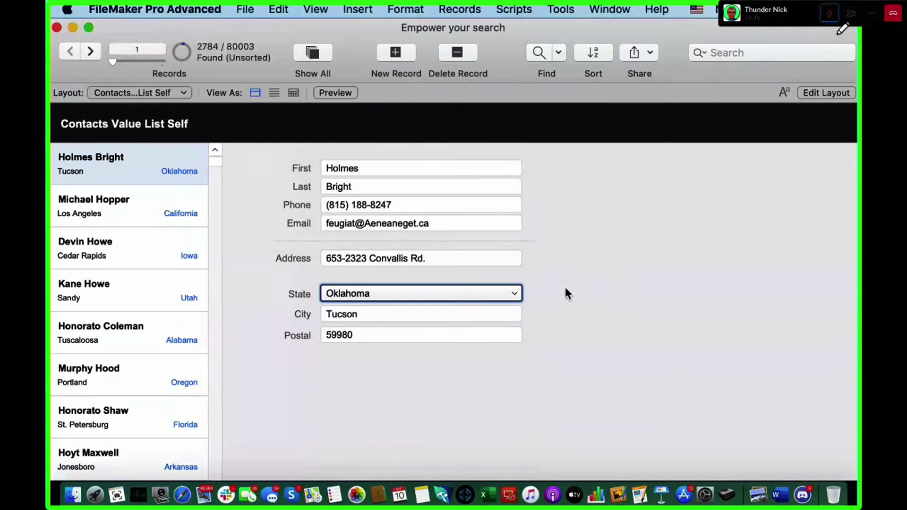
left_click(461, 279)
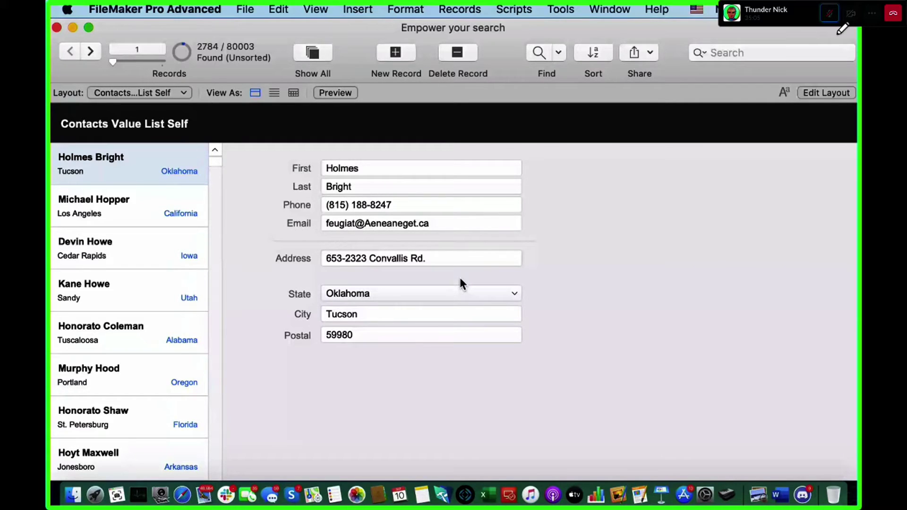
In the relationships graph, expand the Contacts table, add a second Contacts occurrence beside it and enlarge it to show all its fields.
key("super+shift+d")
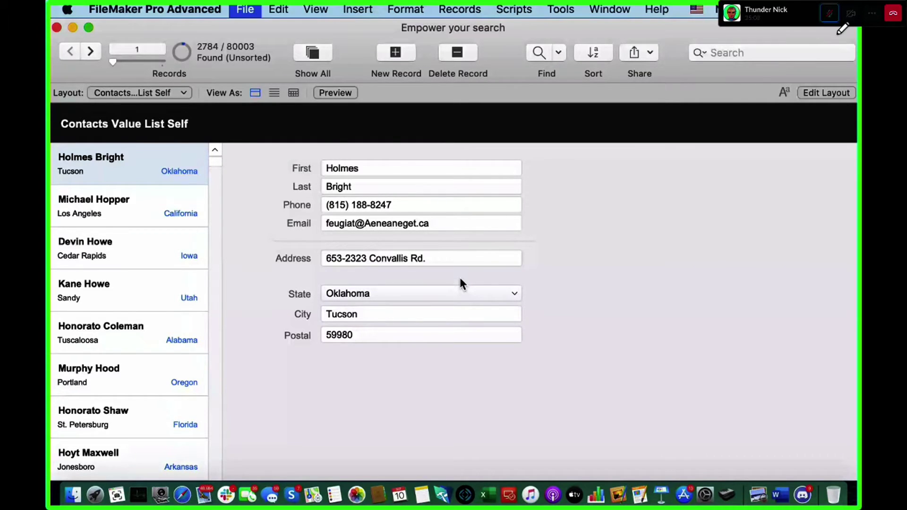
left_click(513, 56)
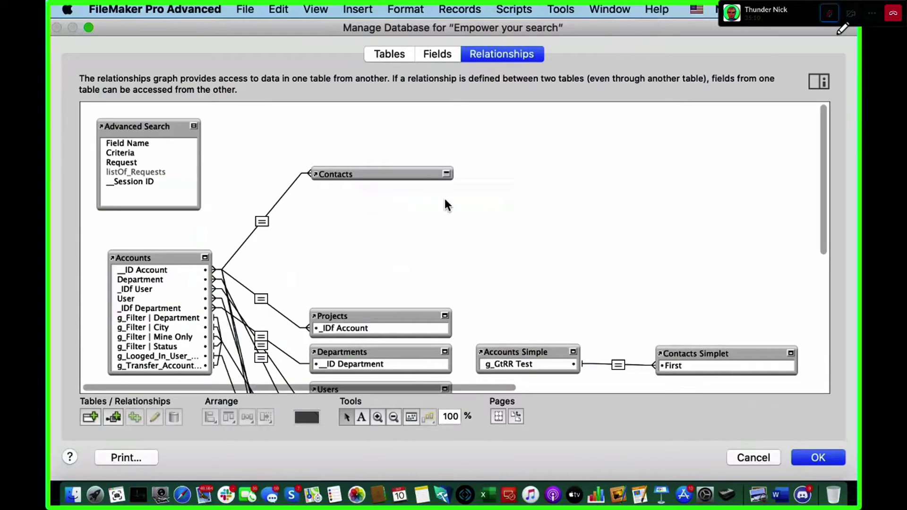
left_click(447, 174)
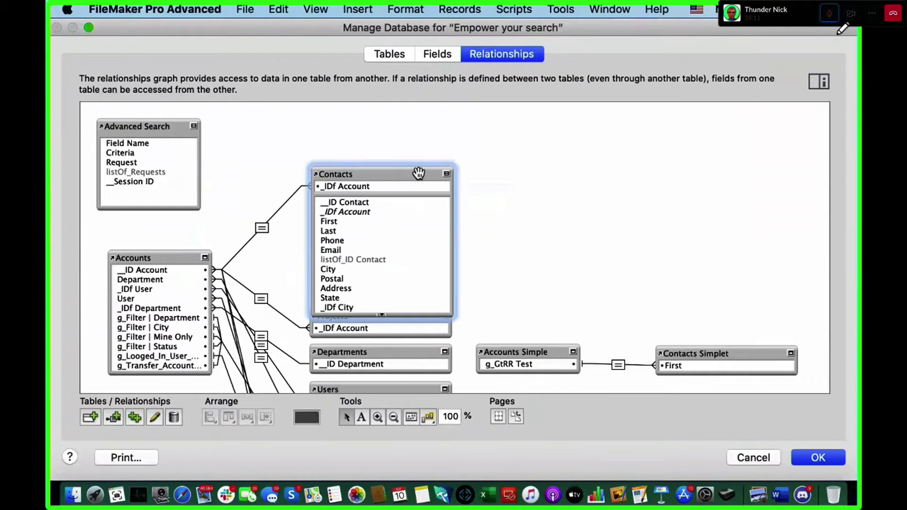
left_click(97, 417)
left_click(228, 132)
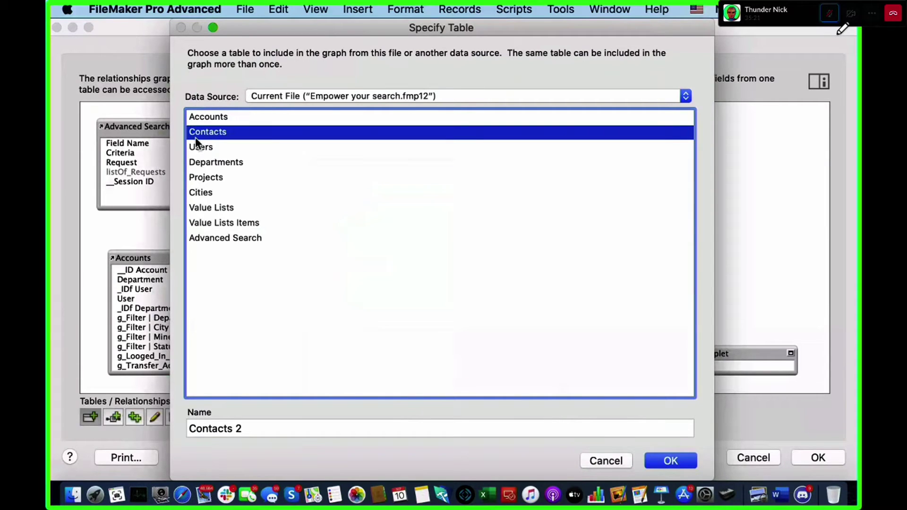
double_click(224, 134)
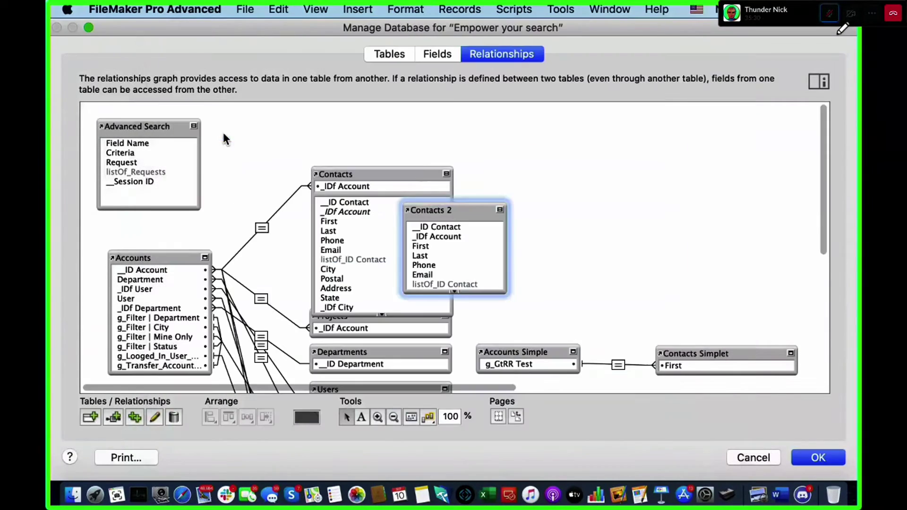
left_click_drag(454, 214, 538, 150)
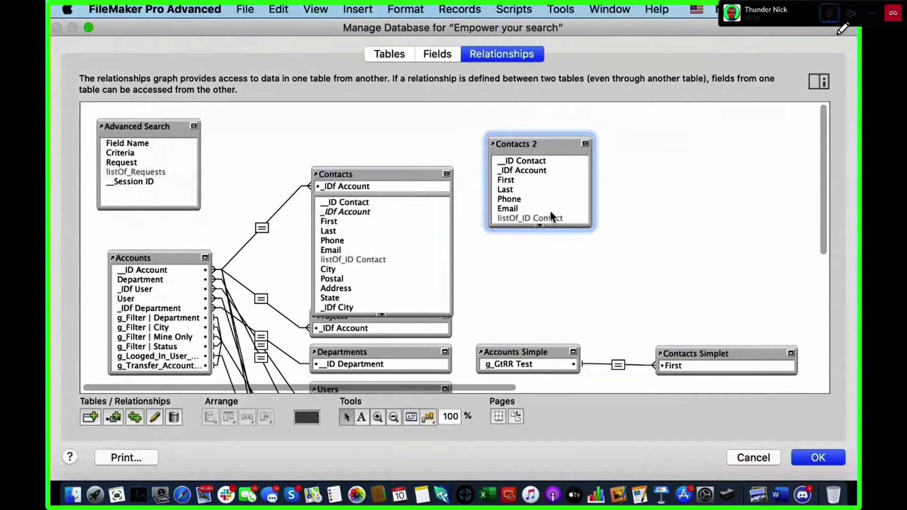
left_click_drag(559, 226, 569, 325)
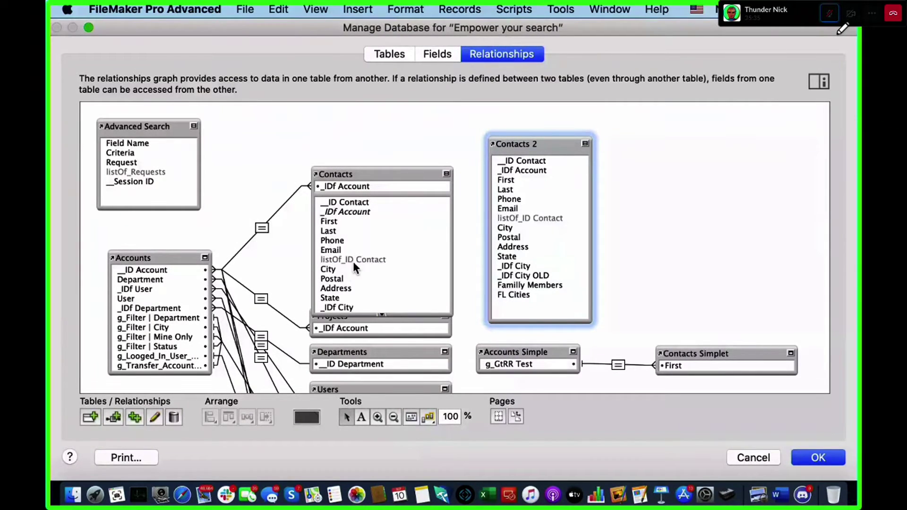
Relate Contacts to the new occurrence by matching State fields, rename that occurrence "Contacts by State" and save the database changes.
left_click(380, 314)
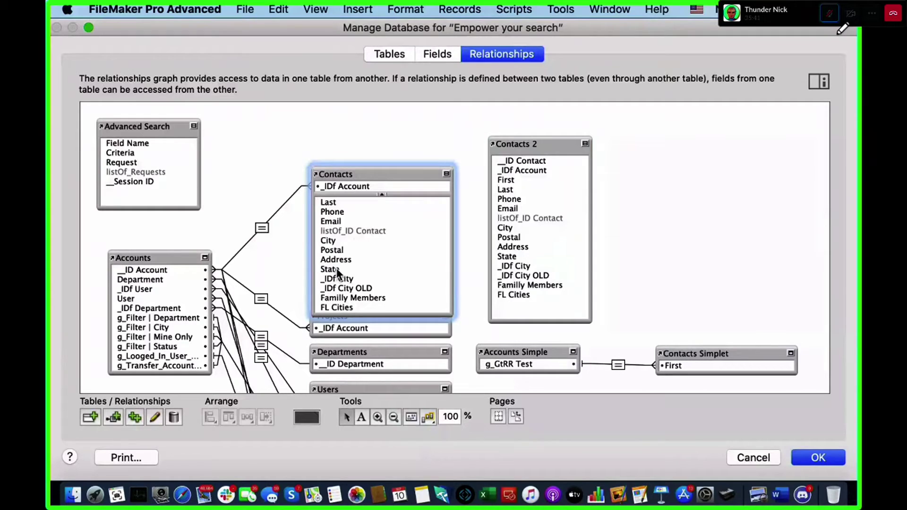
left_click_drag(336, 269, 517, 262)
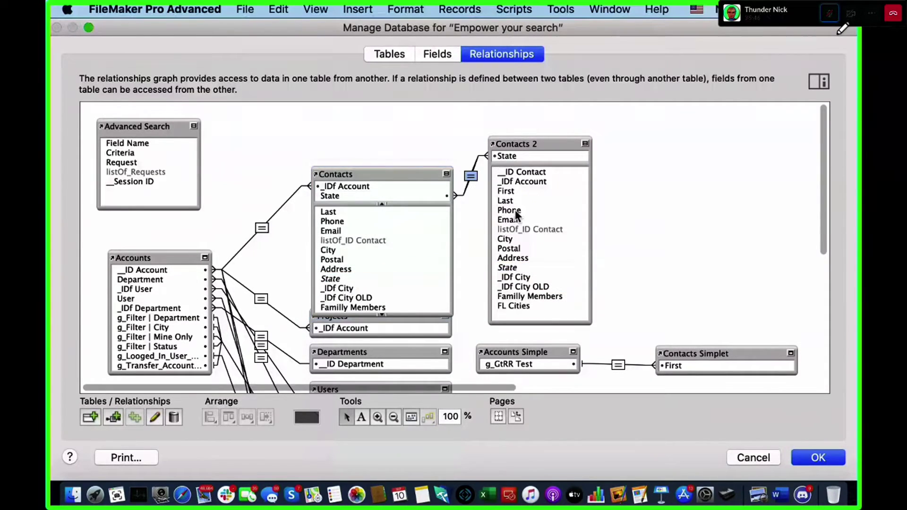
double_click(502, 143)
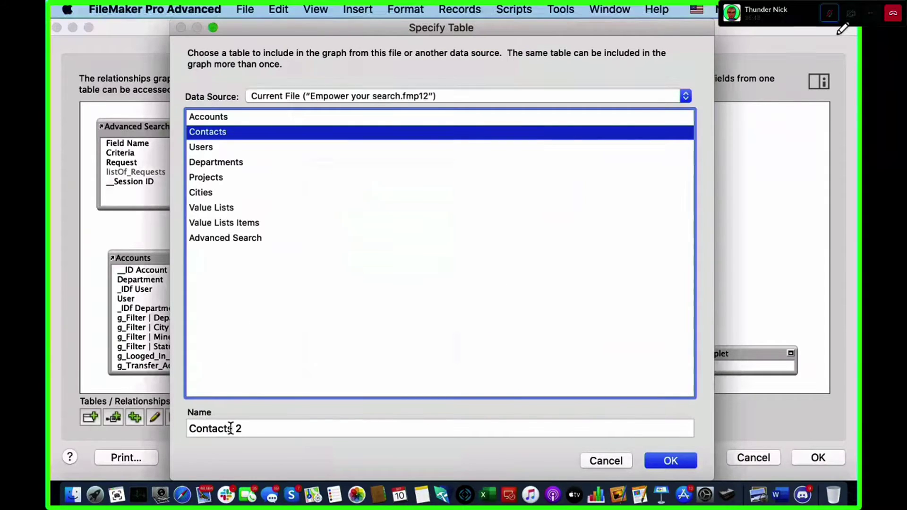
left_click_drag(231, 430, 257, 429)
type("by State")
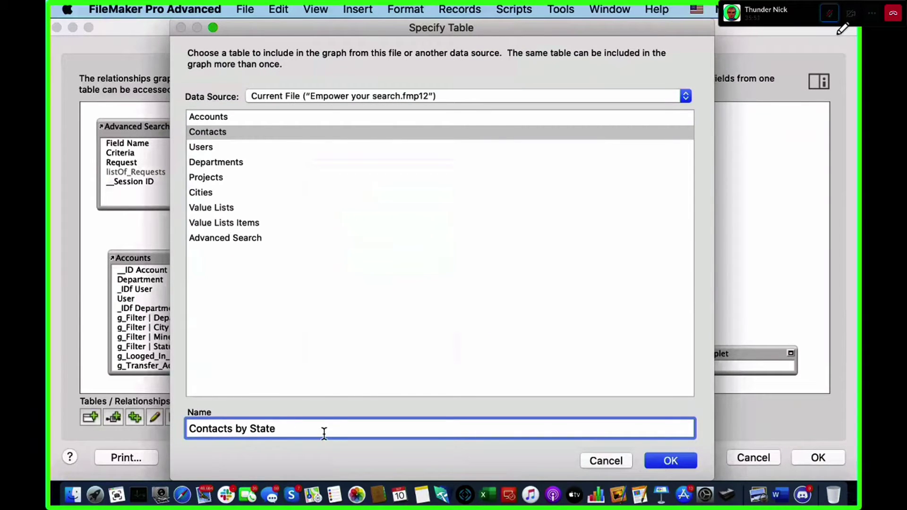
left_click(668, 459)
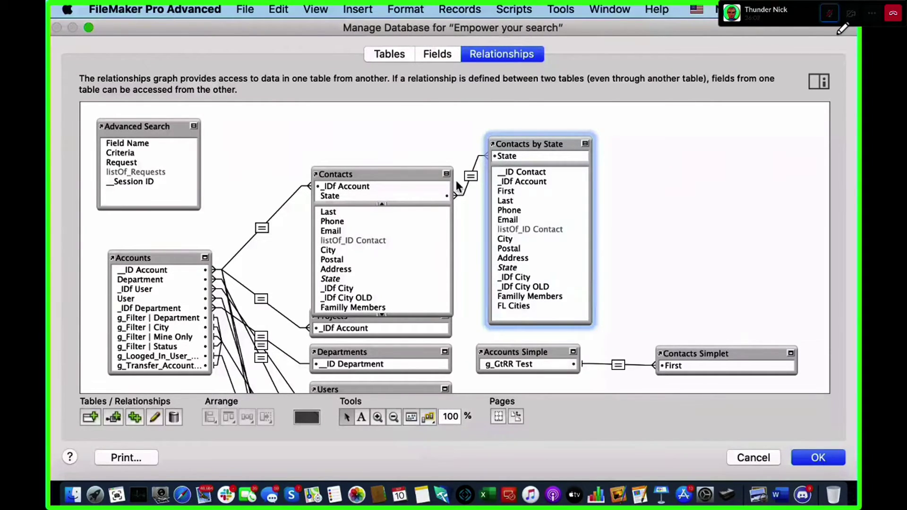
left_click(835, 457)
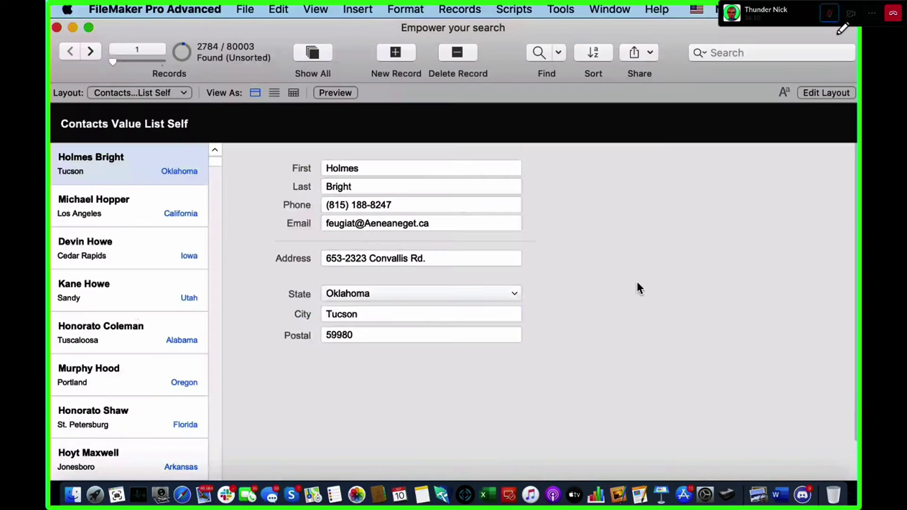
In the Data Viewer, create a new watch expression: List ( Contacts by State::City ).
left_click(515, 10)
left_click(567, 58)
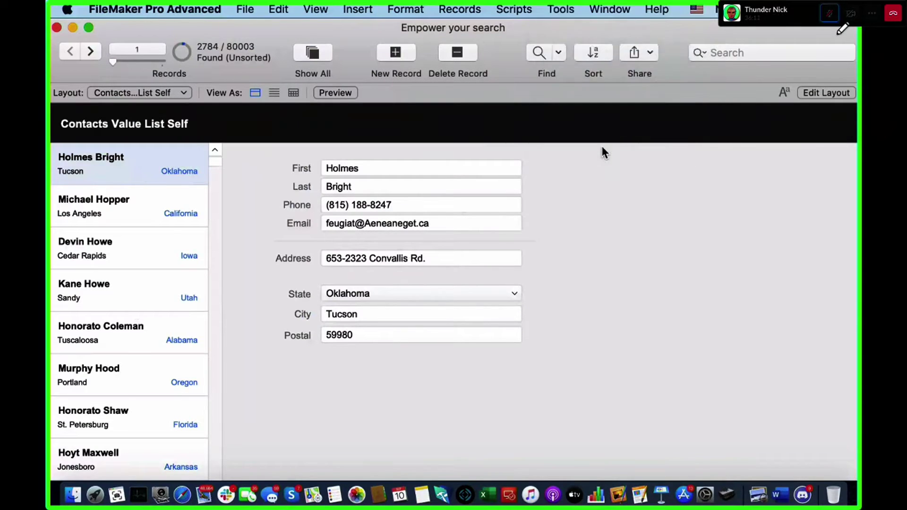
left_click(472, 53)
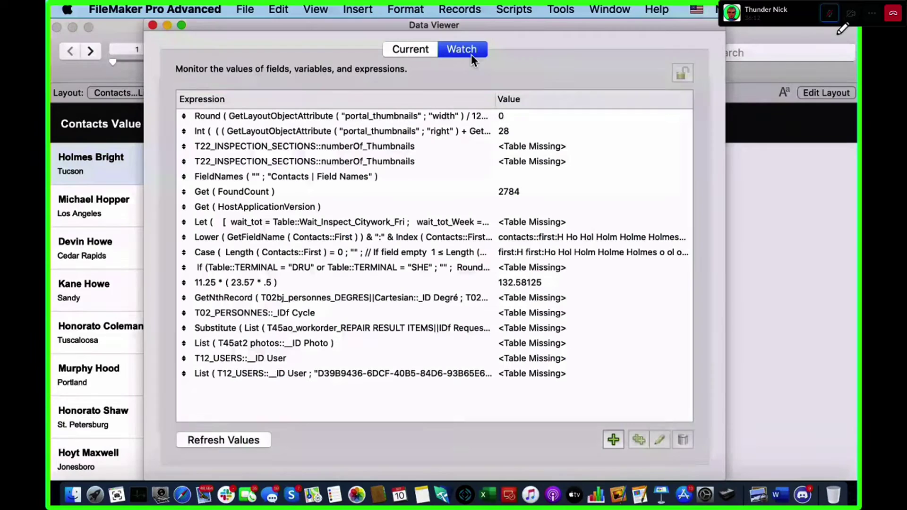
left_click(613, 440)
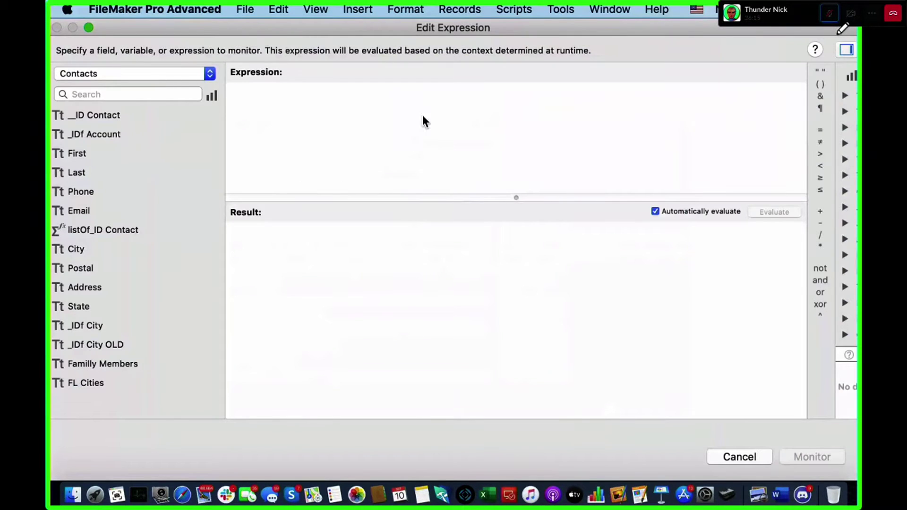
type("lis")
left_click(423, 118)
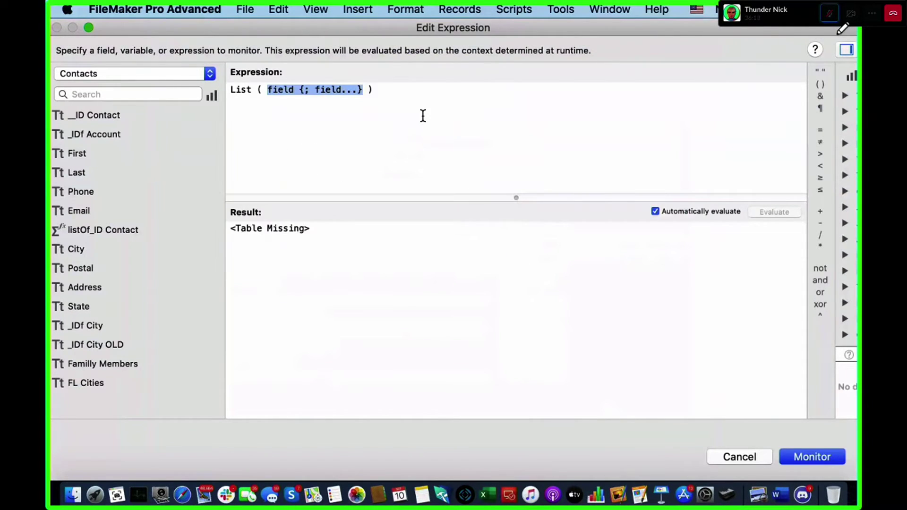
type("contact")
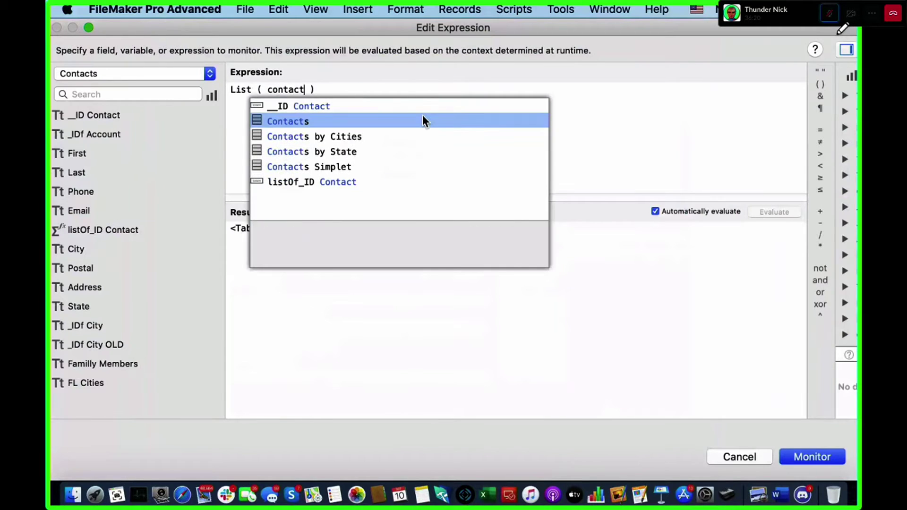
key("Down")
key("Down")
key("Return")
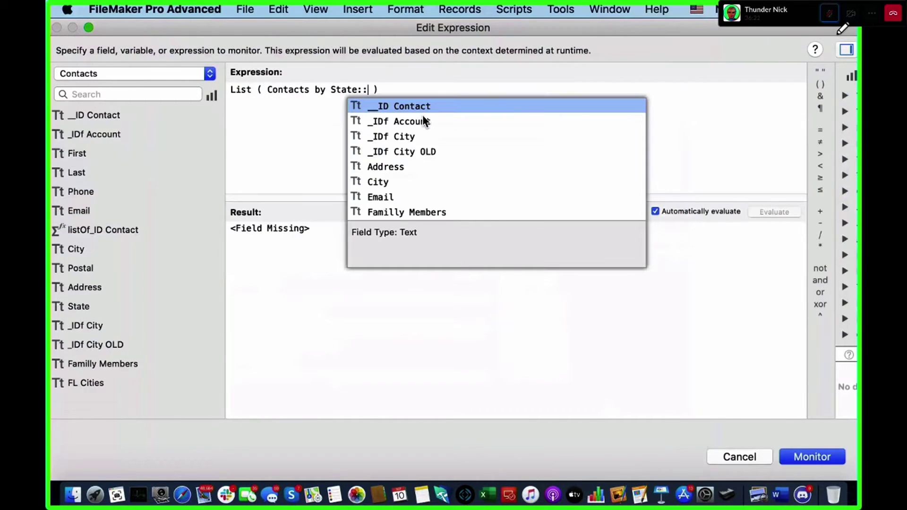
double_click(420, 181)
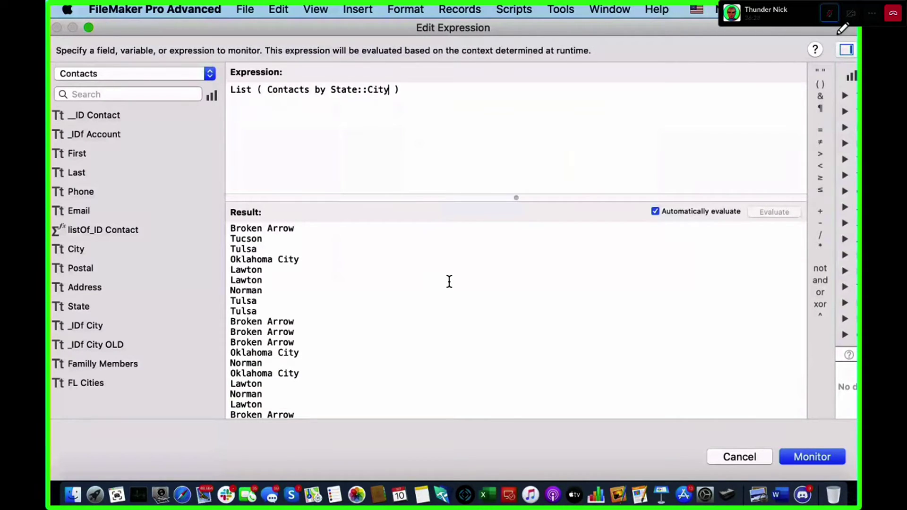
Look through the expression's result to examine which cities come from the related contacts.
scroll(444, 282, "down", 10)
scroll(445, 284, "down", 8)
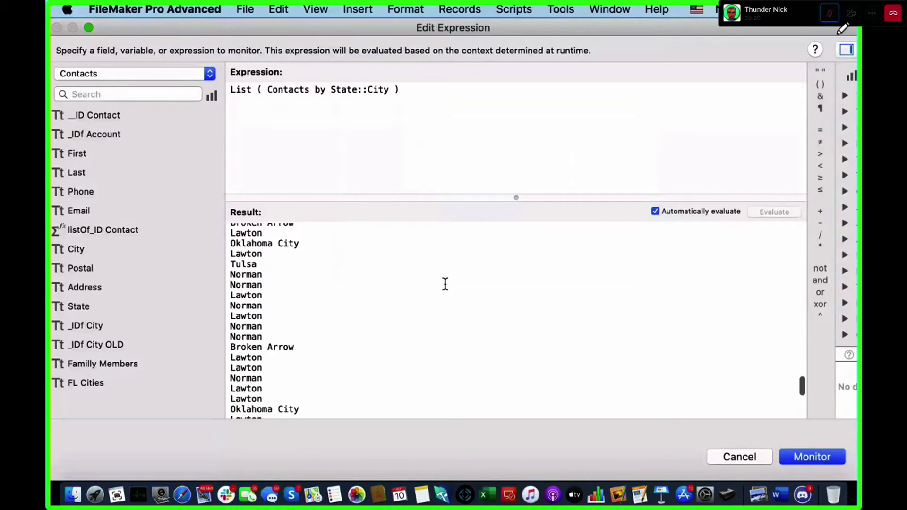
scroll(445, 290, "down", 6)
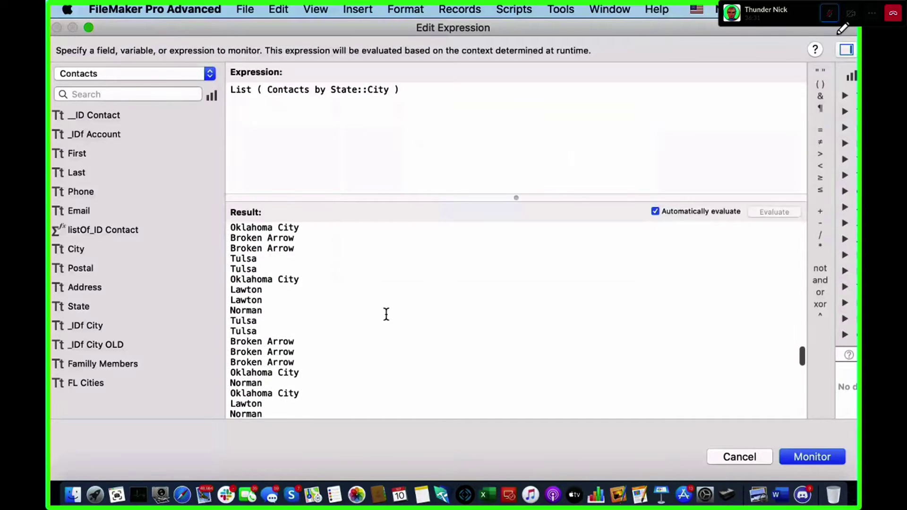
scroll(273, 346, "down", 3)
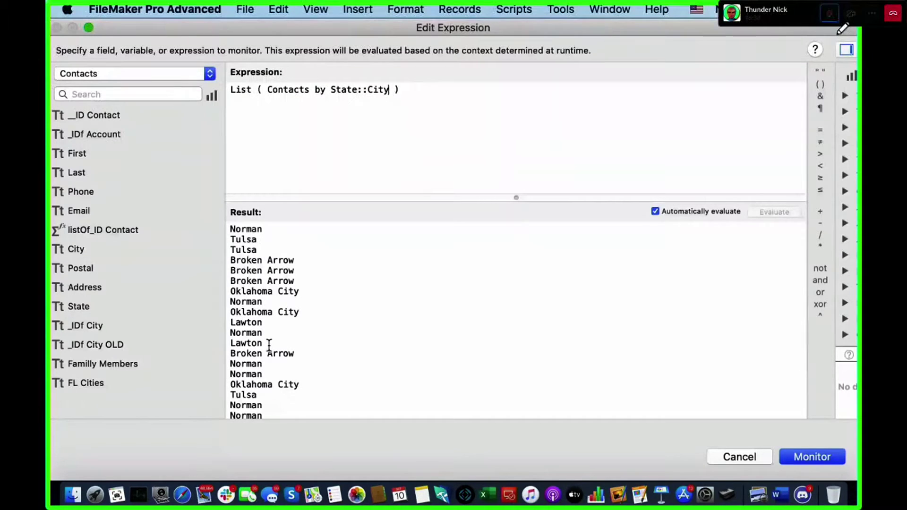
scroll(269, 347, "down", 10)
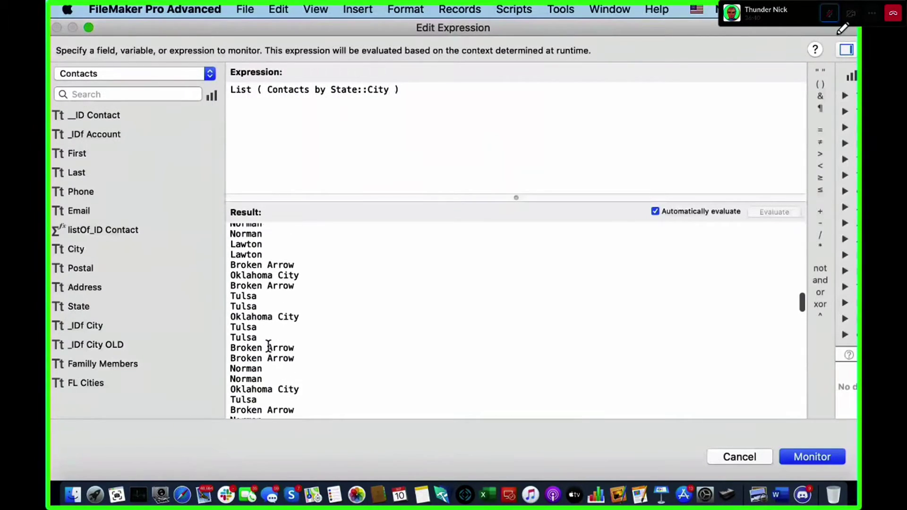
scroll(270, 331, "down", 10)
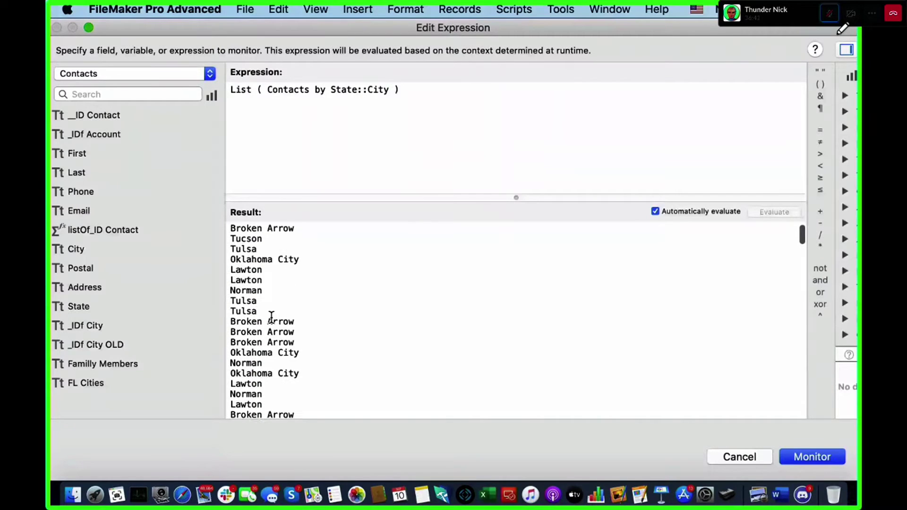
scroll(272, 324, "down", 10)
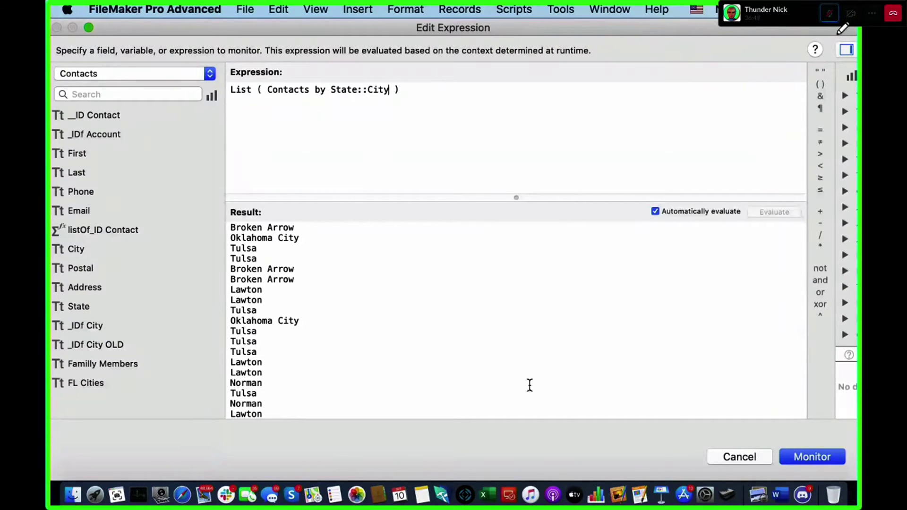
scroll(334, 325, "down", 5)
scroll(334, 326, "up", 8)
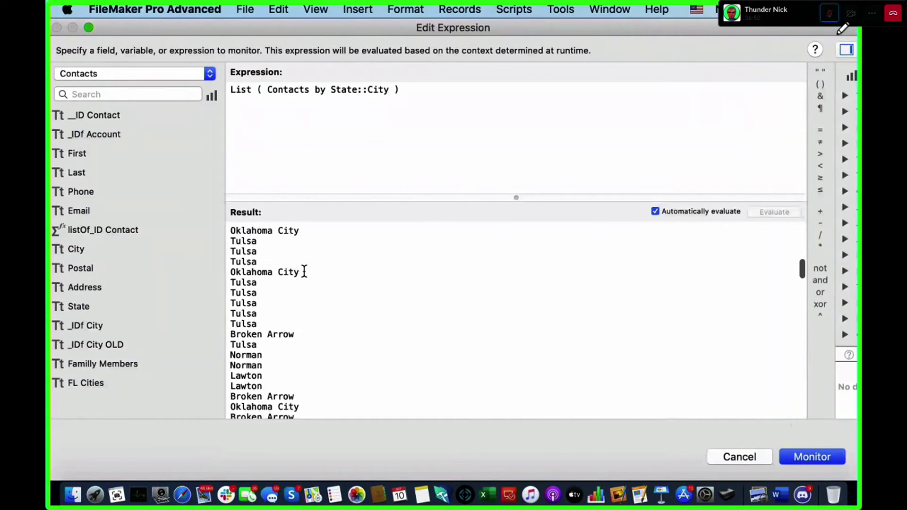
scroll(263, 276, "up", 1)
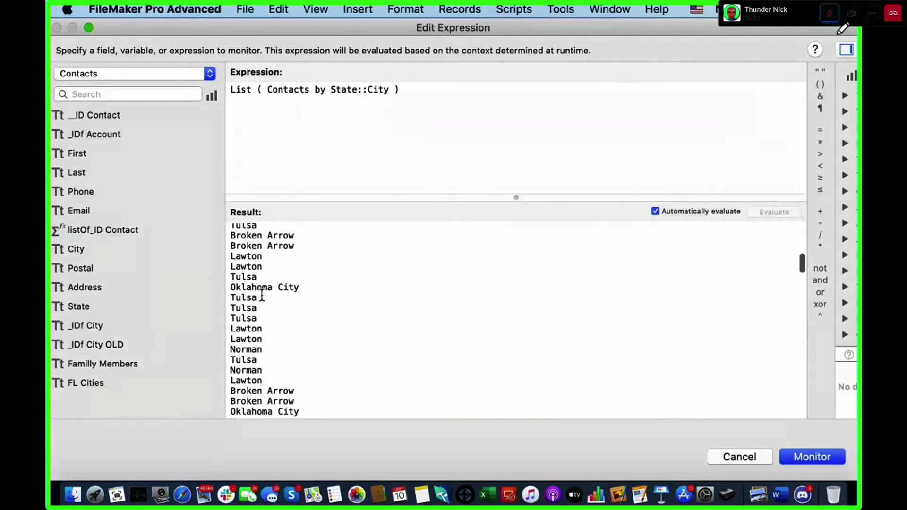
scroll(278, 283, "up", 3)
scroll(278, 283, "up", 3)
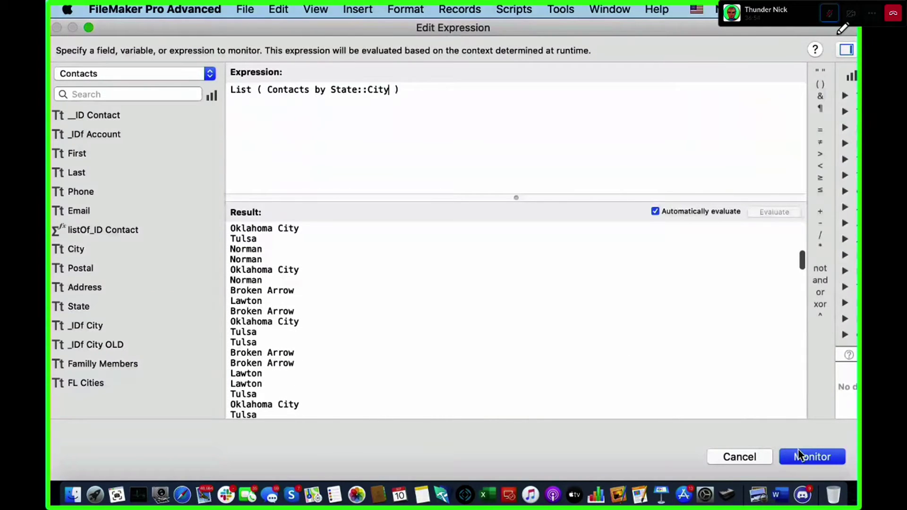
Monitor the city list expression, preview its values in the watch list and close the Data Viewer.
left_click(804, 457)
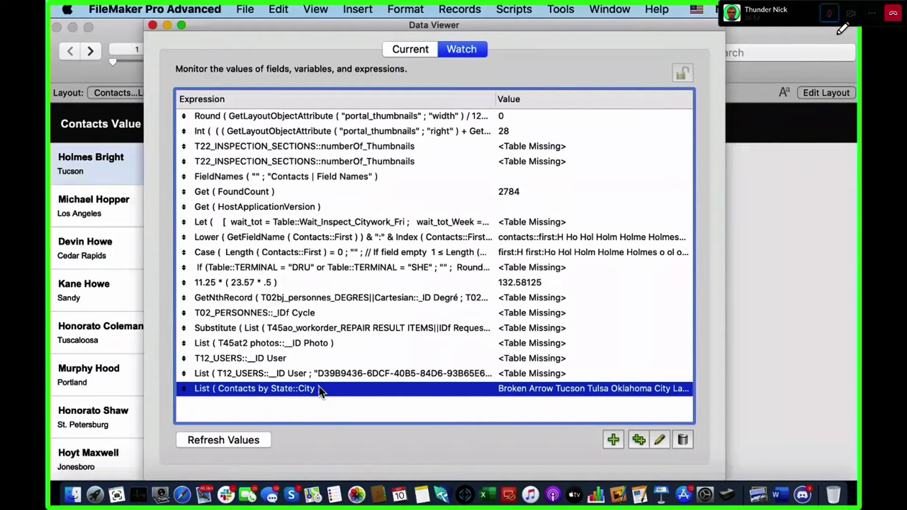
mouse_move(320, 390)
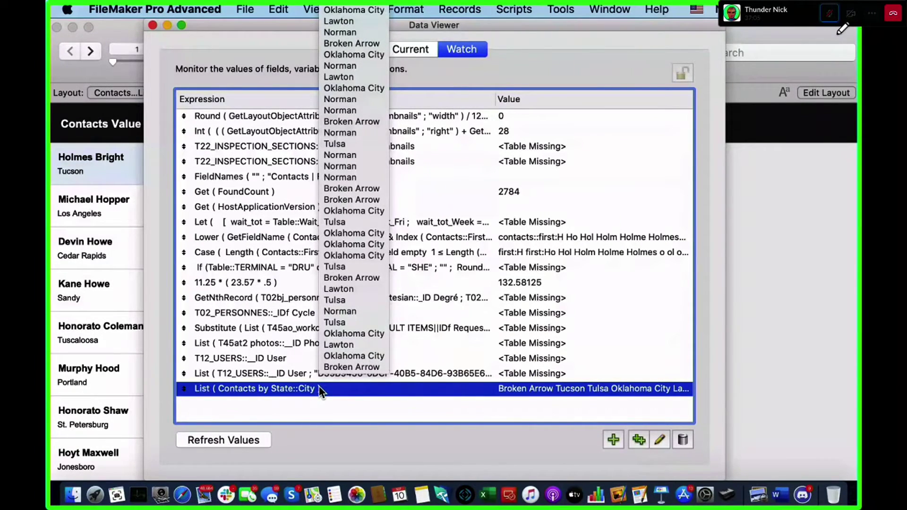
left_click(152, 26)
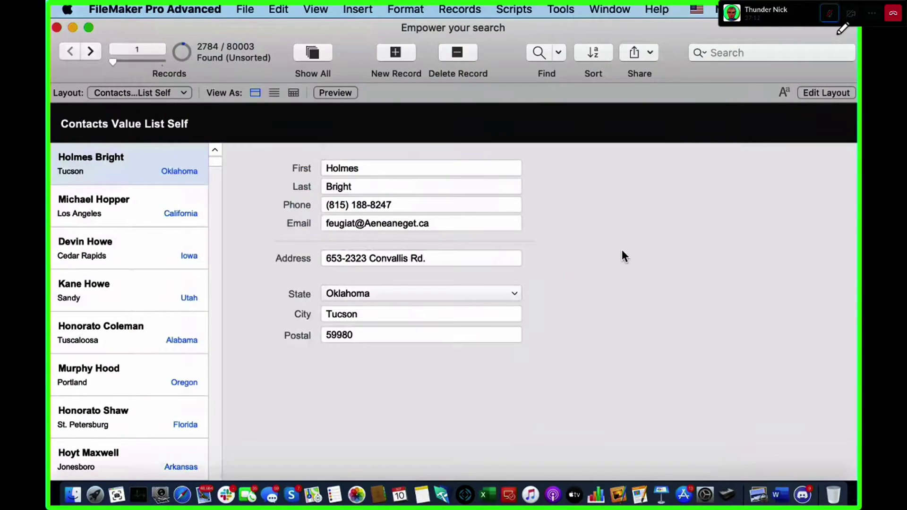
Enter Layout mode for the Contacts Value List Self layout and hide the Fields and Objects pane.
key("super+l")
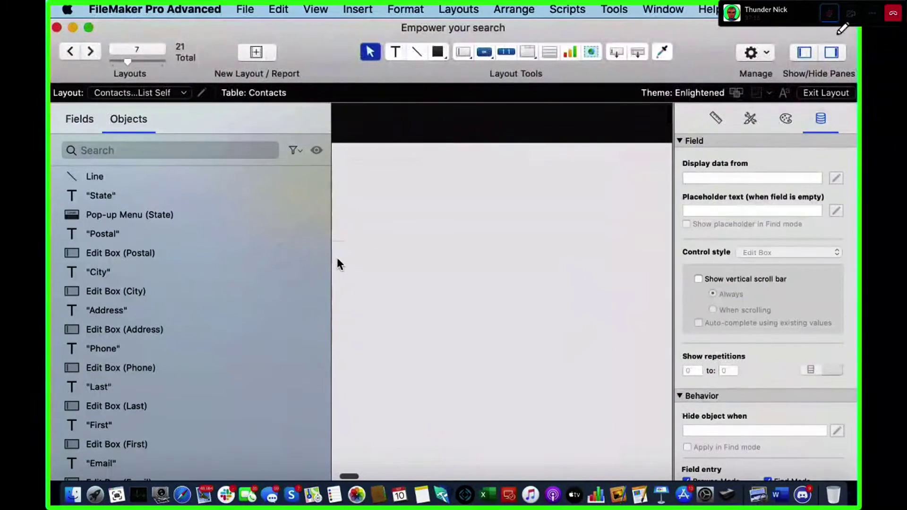
left_click_drag(333, 257, 142, 274)
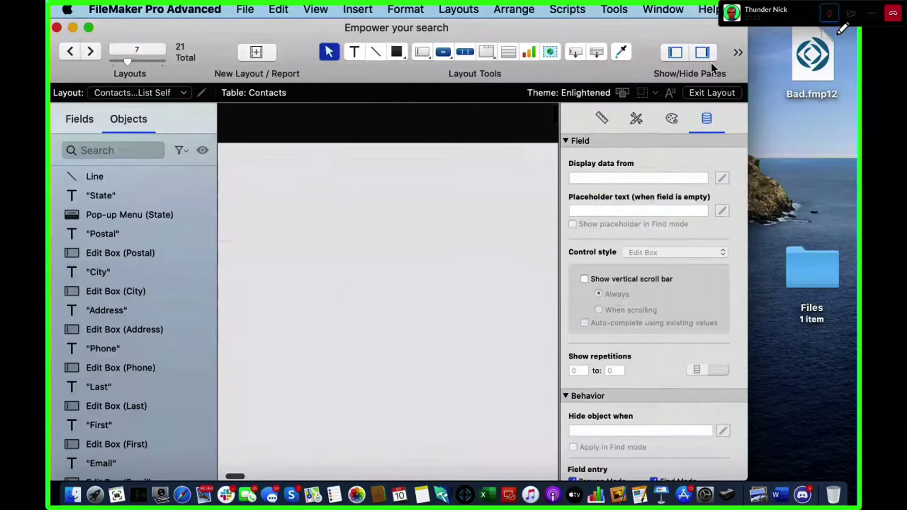
left_click(694, 52)
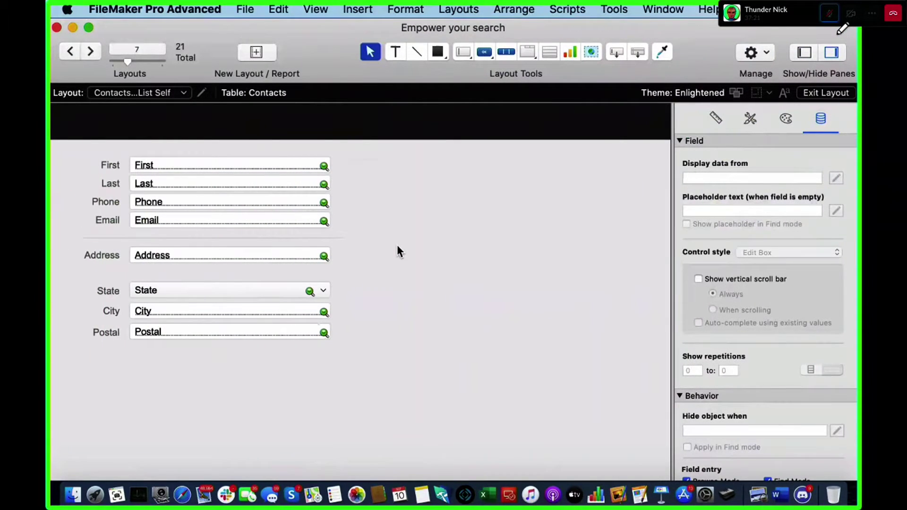
Draw a 13-row Contacts by State portal beside the contact fields, include its City field and switch to Browse mode.
left_click(550, 51)
left_click_drag(401, 159, 603, 423)
left_click(395, 88)
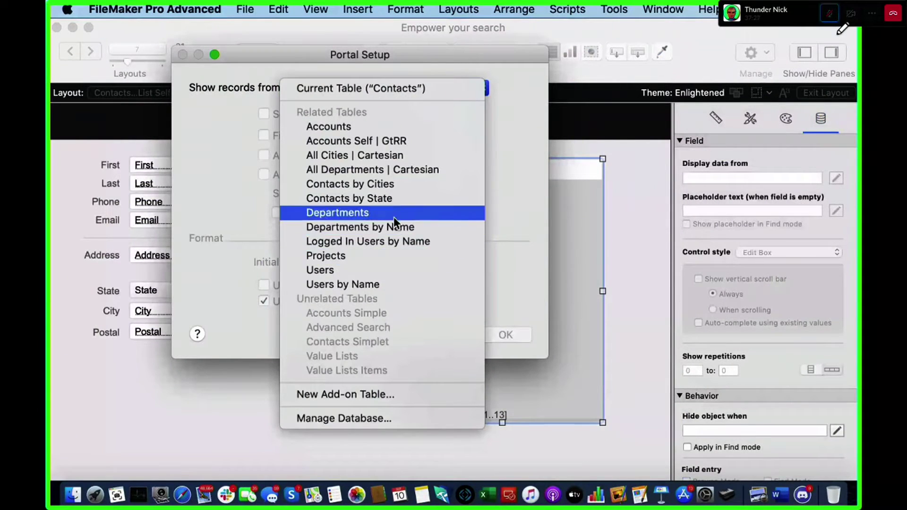
left_click(392, 195)
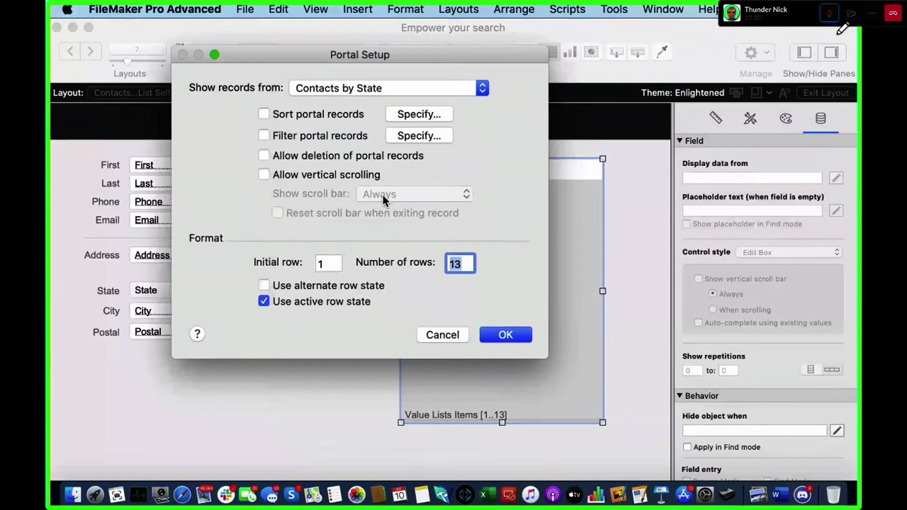
left_click(503, 334)
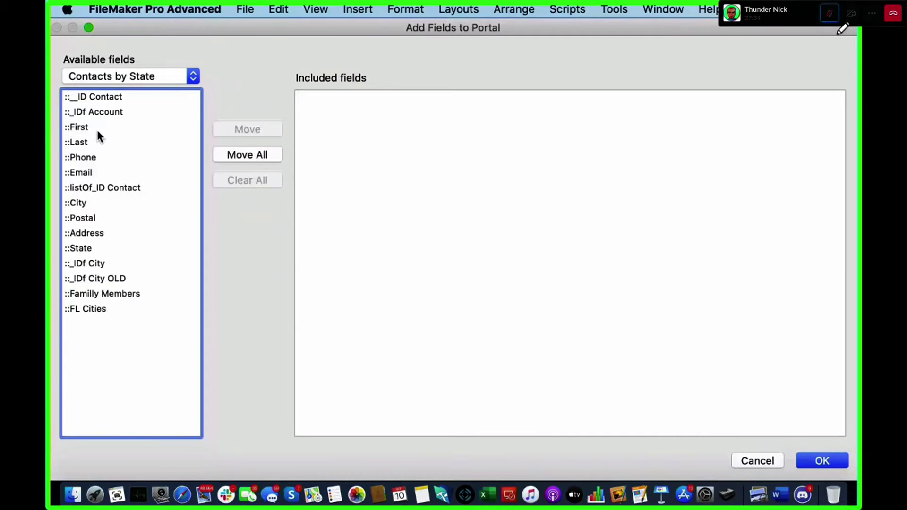
double_click(95, 202)
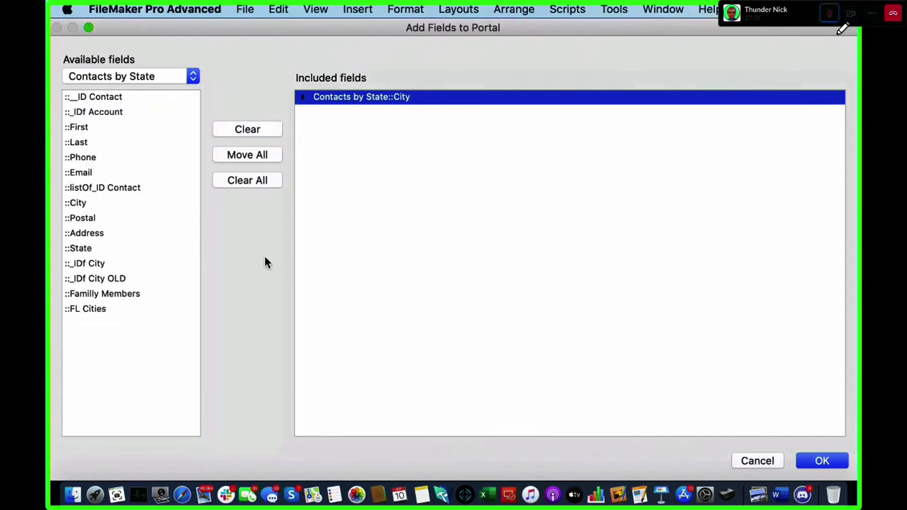
left_click(821, 461)
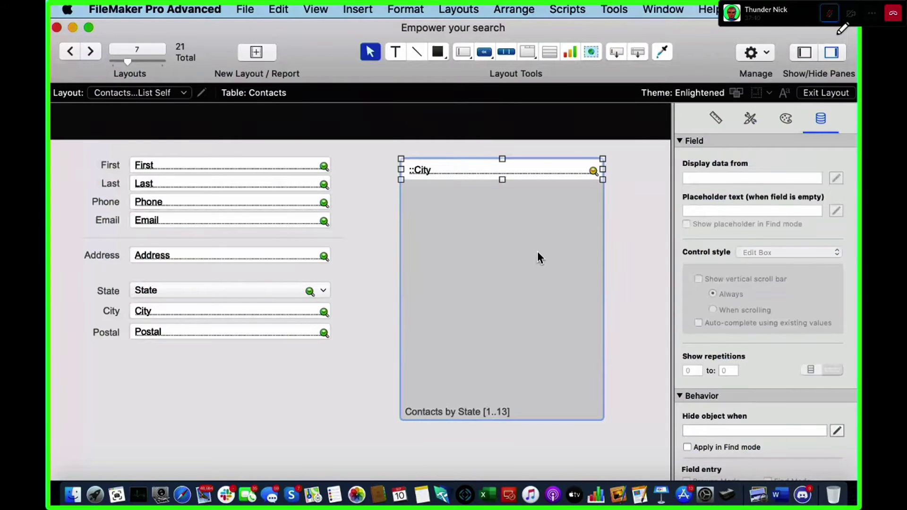
key("super+b")
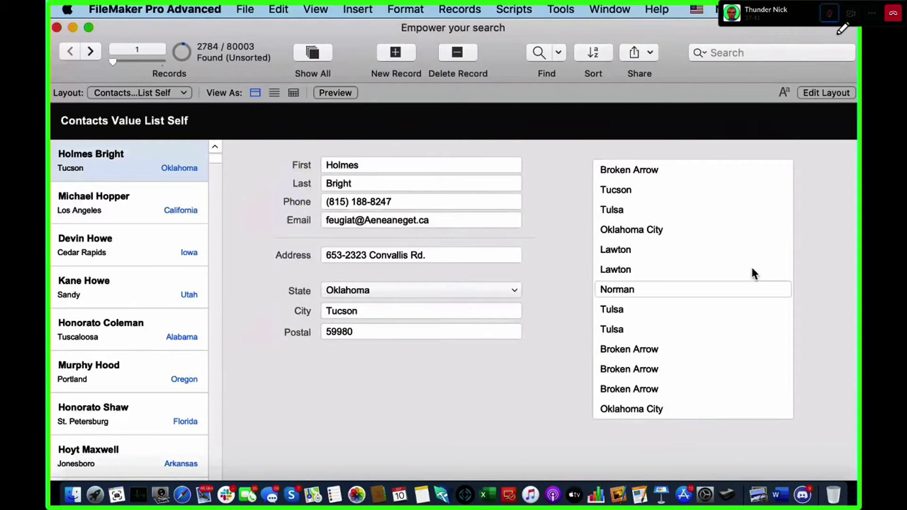
Test the portal's city list by setting the first contact's State to California and to Florida.
scroll(750, 266, "down", 5)
scroll(711, 269, "up", 5)
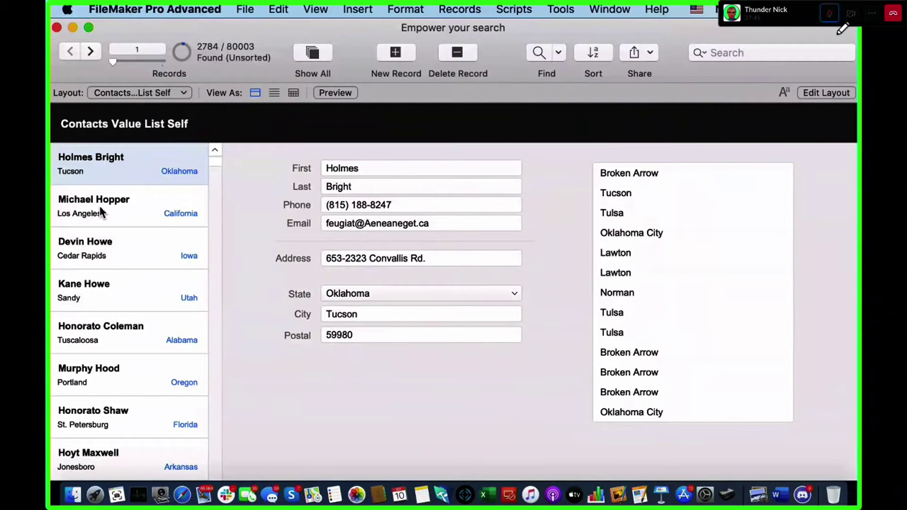
left_click(422, 298)
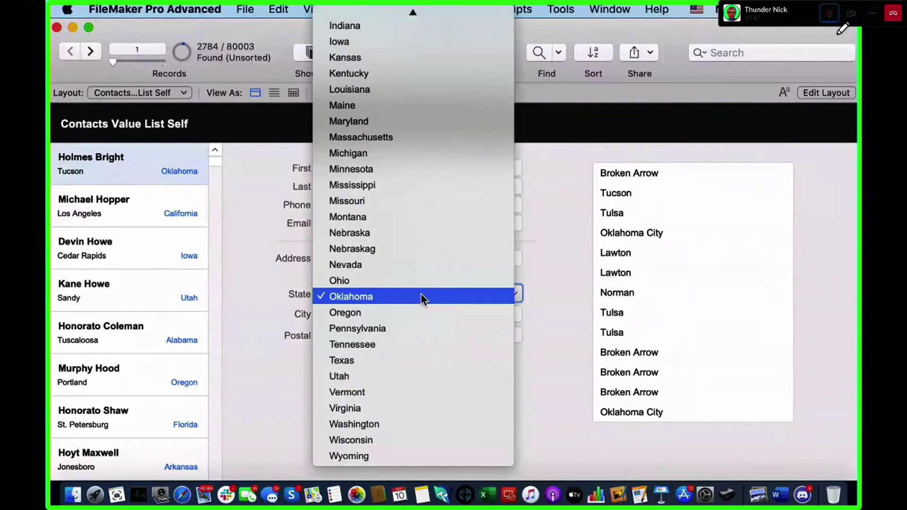
scroll(423, 264, "up", 3)
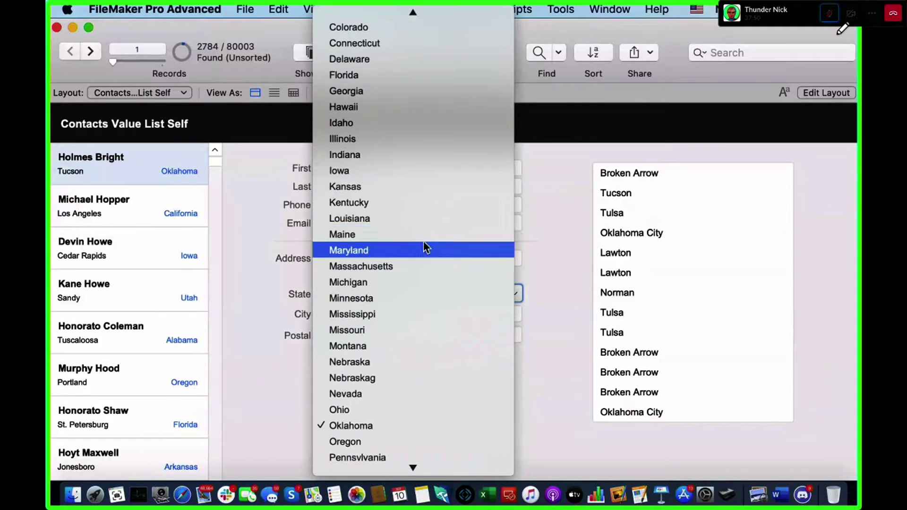
scroll(397, 50, "up", 2)
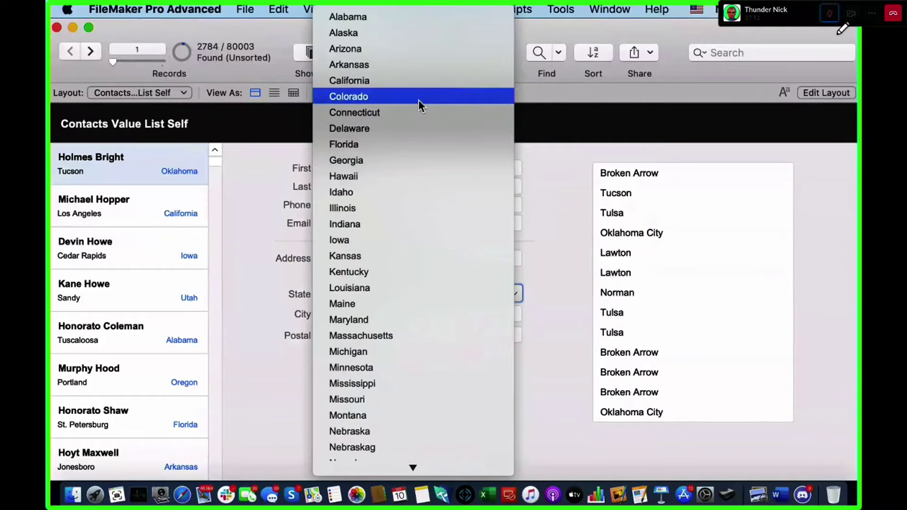
left_click(409, 82)
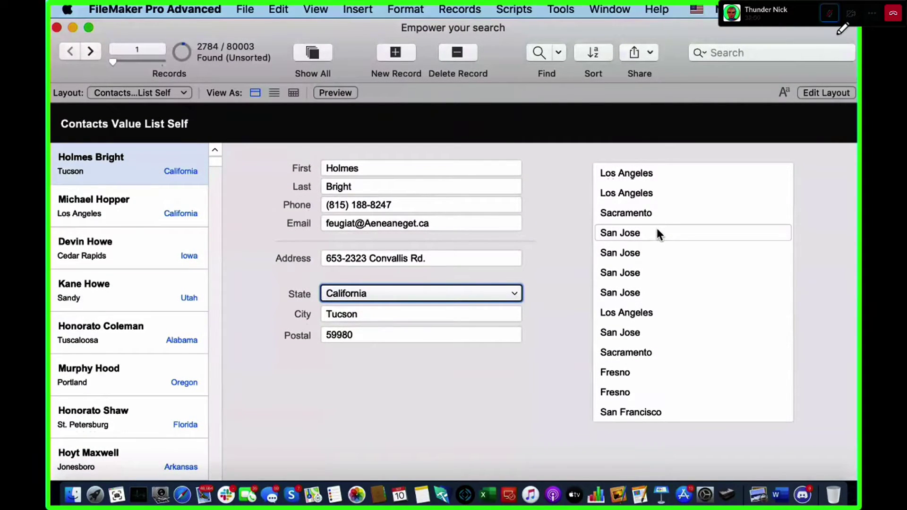
left_click(449, 294)
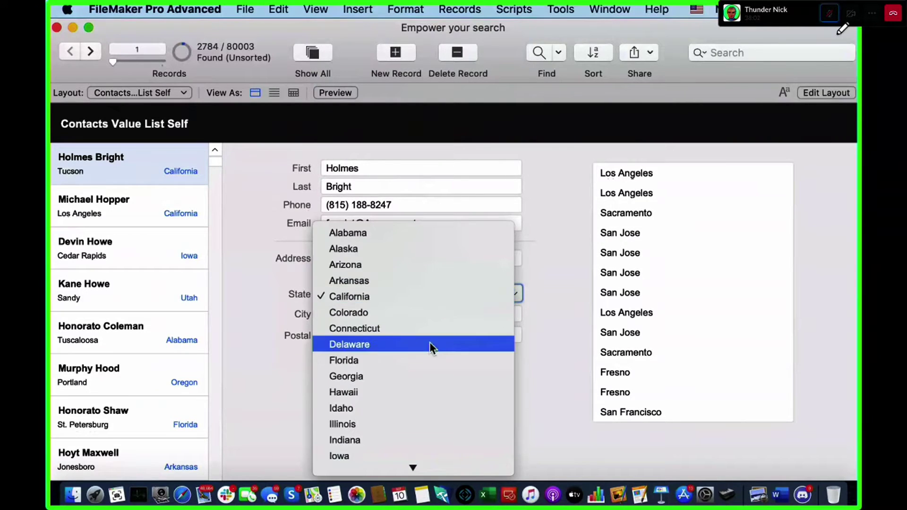
left_click(427, 359)
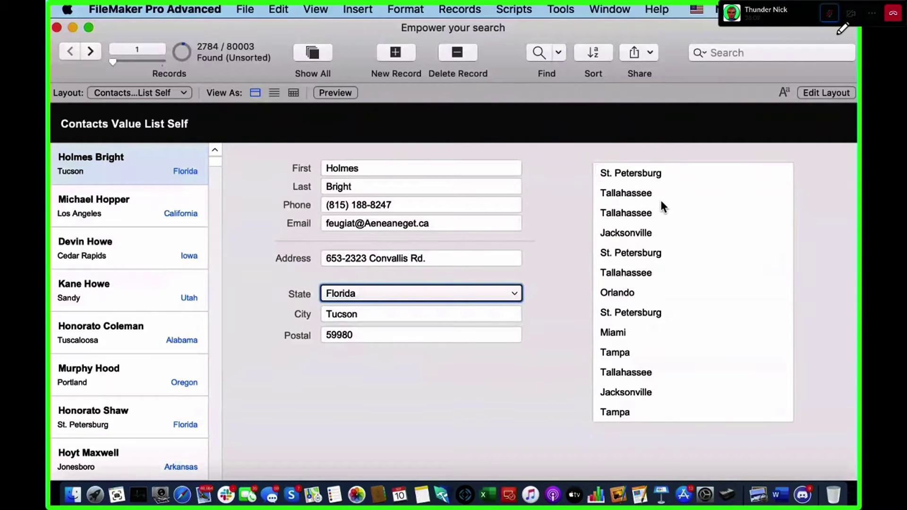
Remove the Contacts by State portal from the layout, return to Browse mode and check the contact's State choices.
key("super+l")
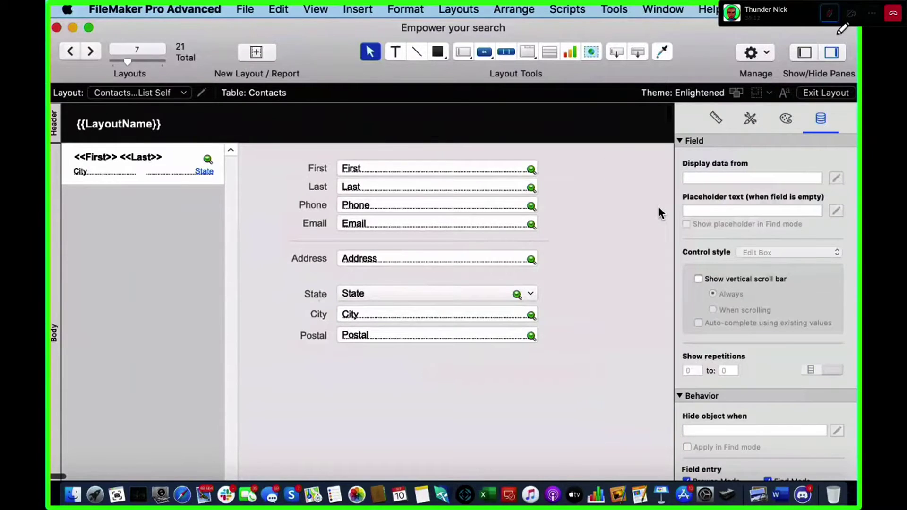
key("super+b")
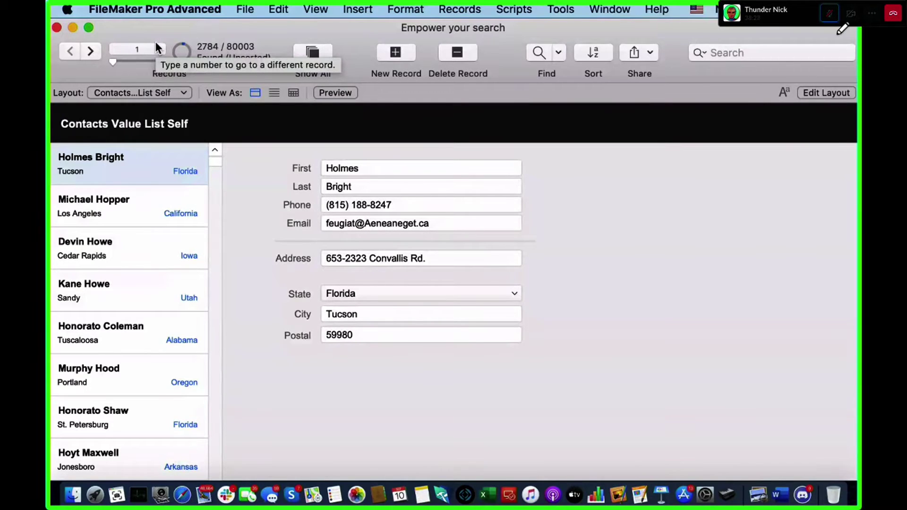
left_click(375, 317)
left_click(377, 292)
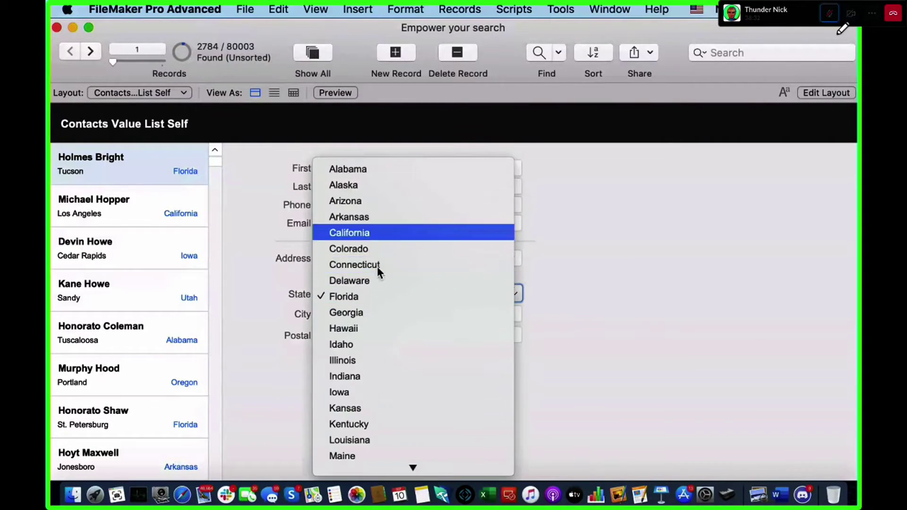
left_click(632, 314)
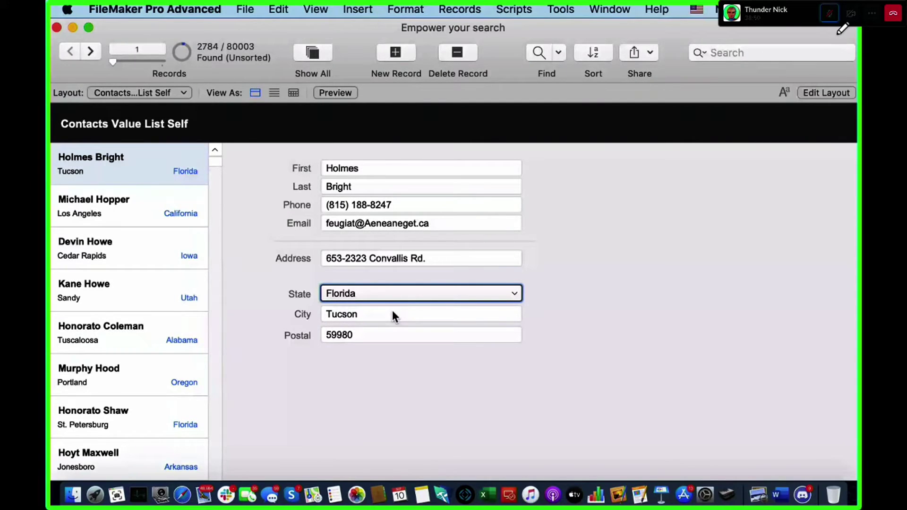
left_click(578, 328)
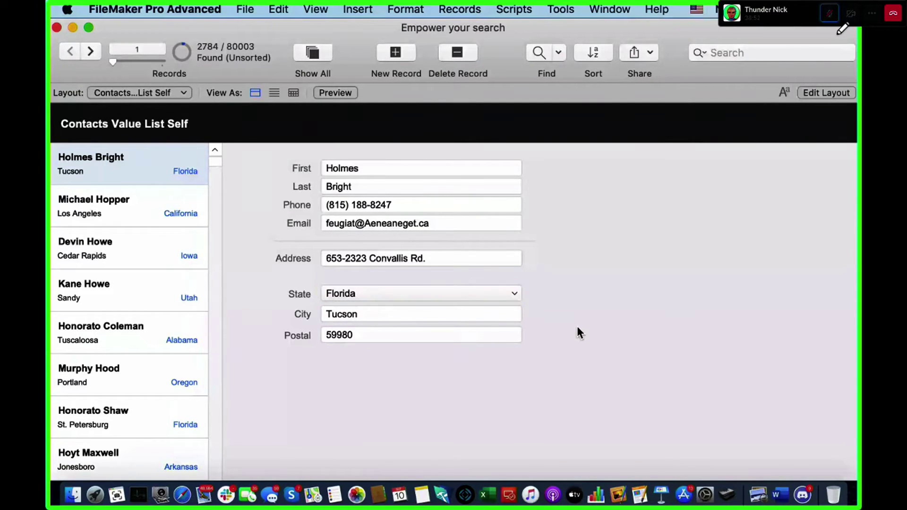
left_click(239, 7)
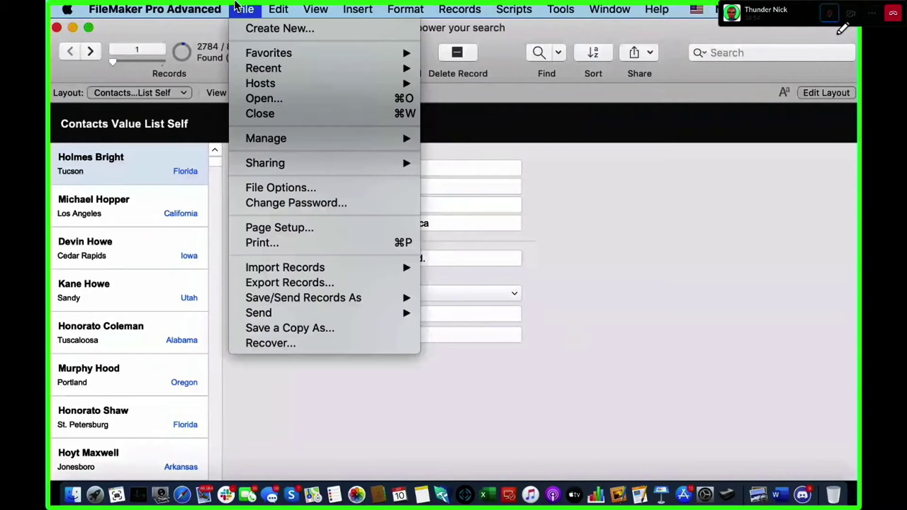
mouse_move(273, 144)
left_click(475, 169)
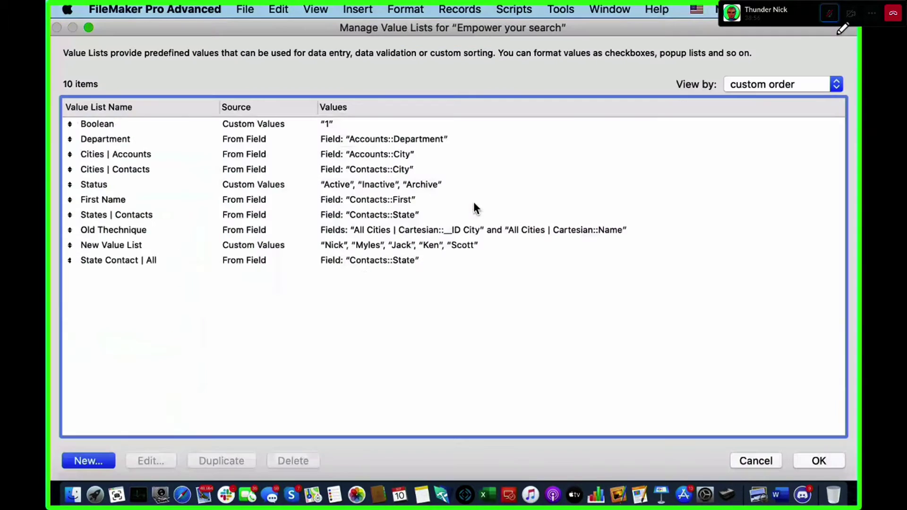
left_click(92, 461)
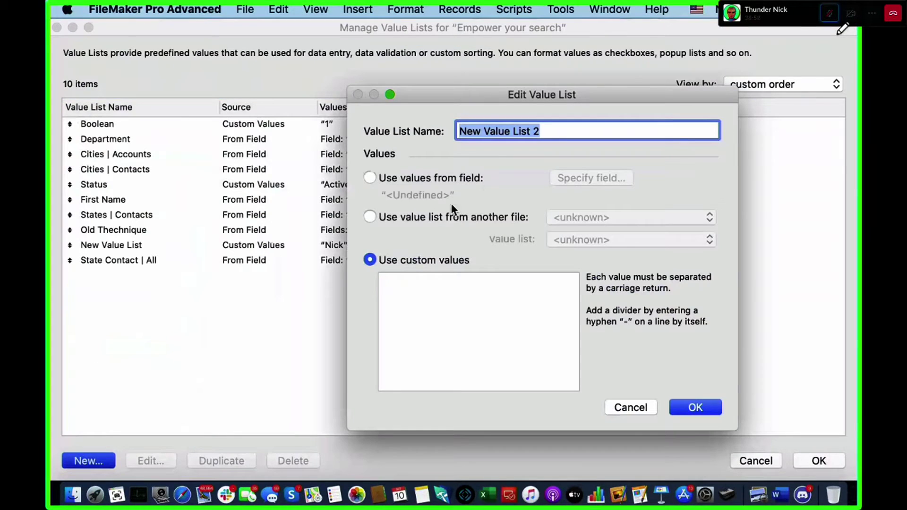
type("City")
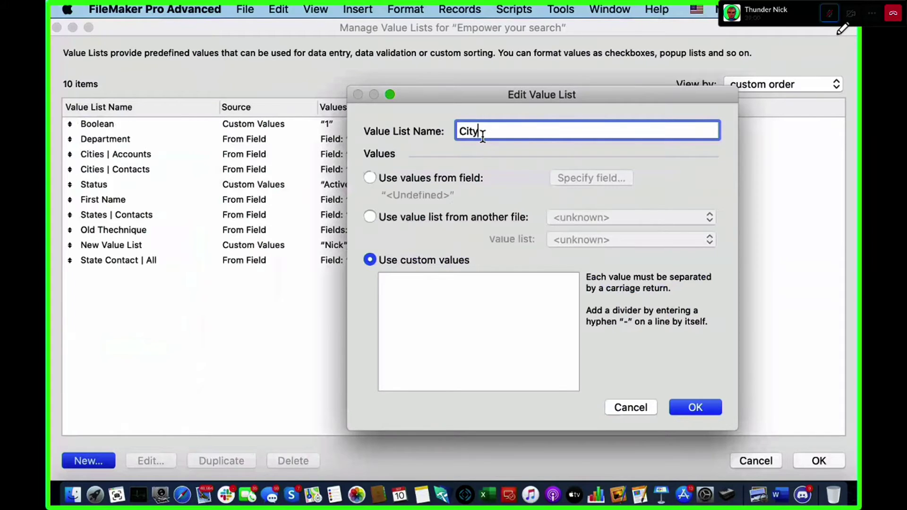
type(" by State")
left_click(407, 181)
left_click(594, 447)
left_click(452, 181)
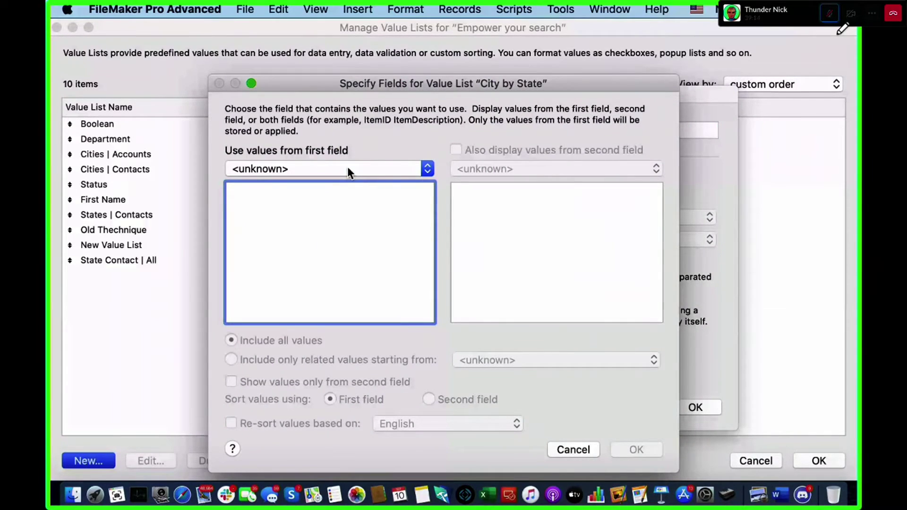
left_click(298, 170)
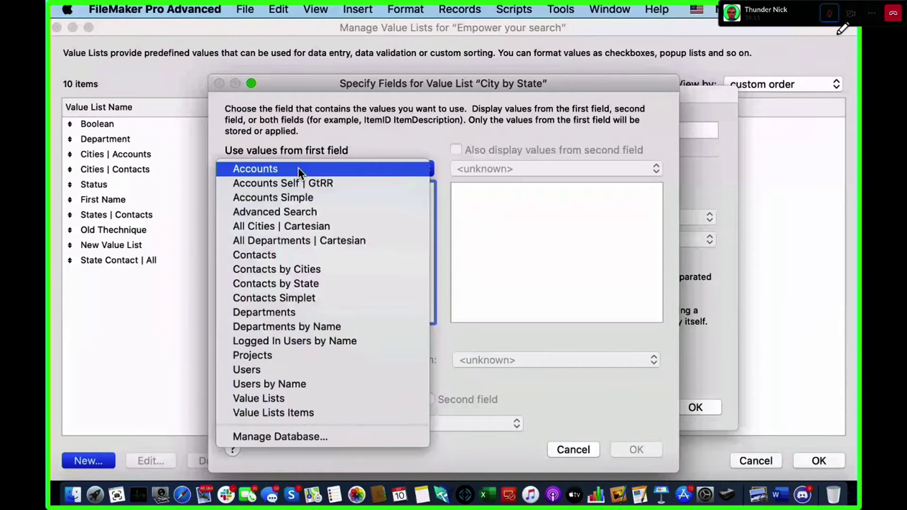
left_click(283, 283)
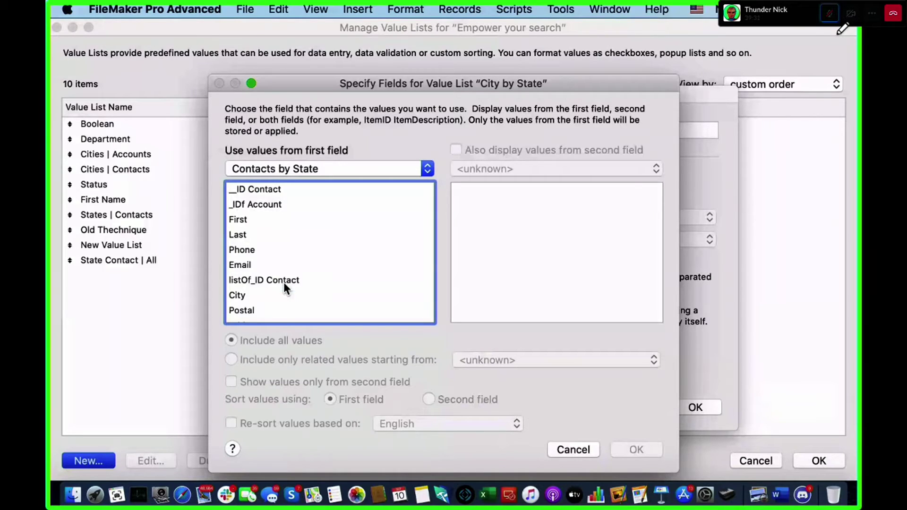
scroll(284, 282, "down", 3)
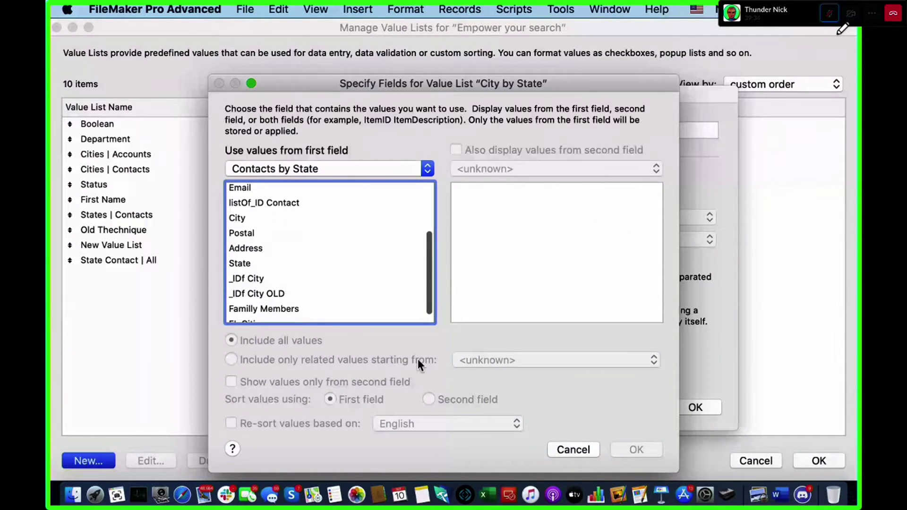
left_click(551, 452)
left_click(633, 408)
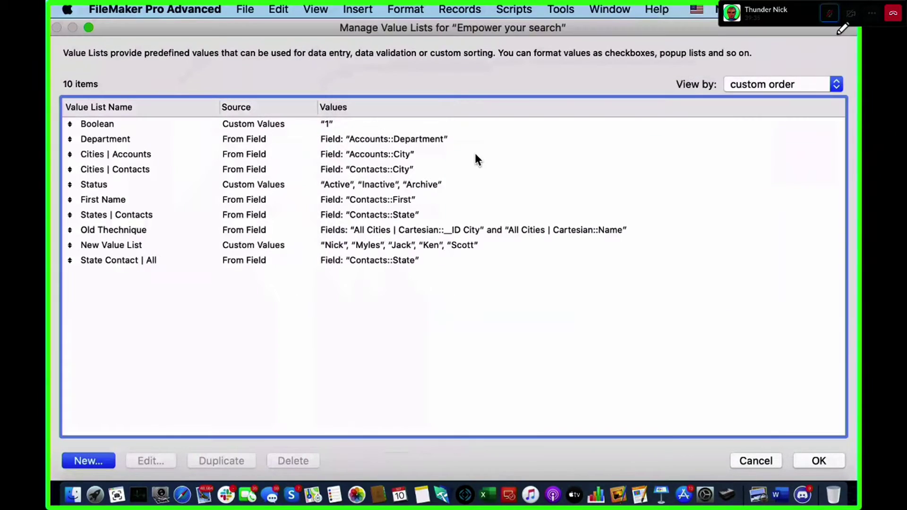
left_click(732, 456)
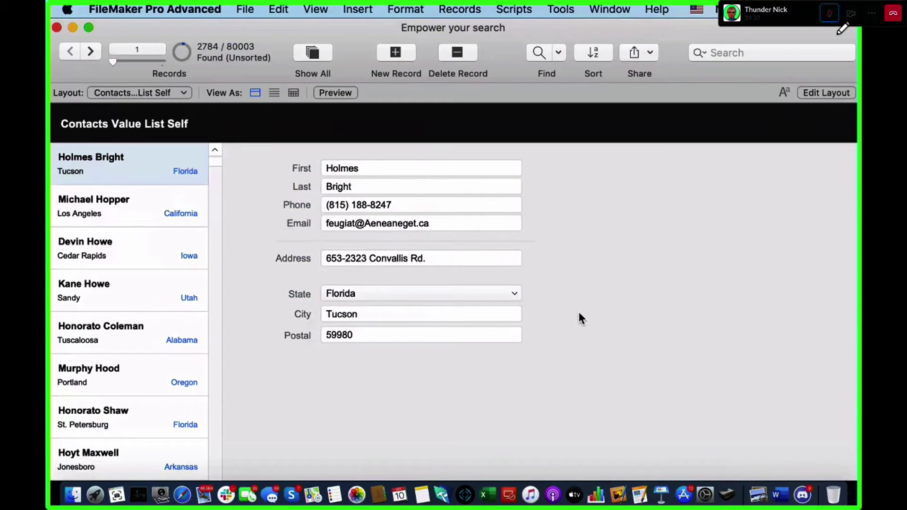
Open the relationships graph and collapse the Contacts and Contacts by State table occurrences to their match fields.
key("super+shift+d")
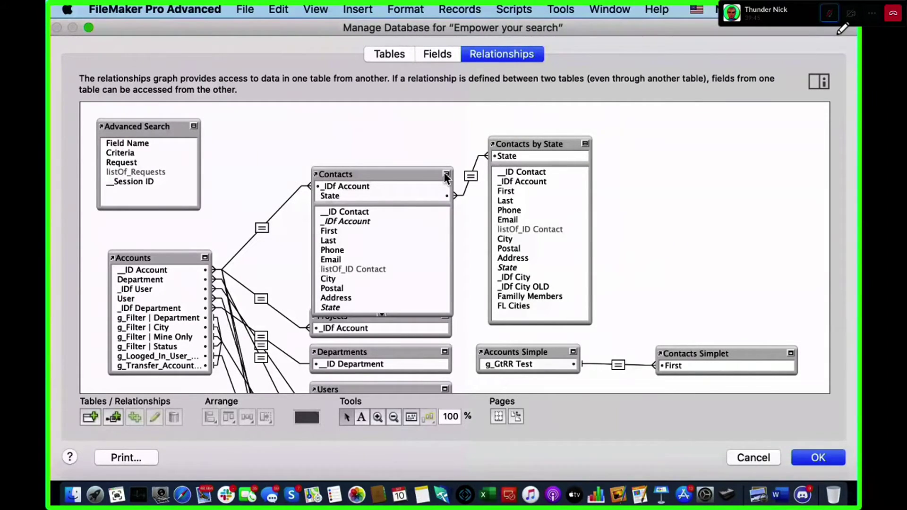
left_click(445, 174)
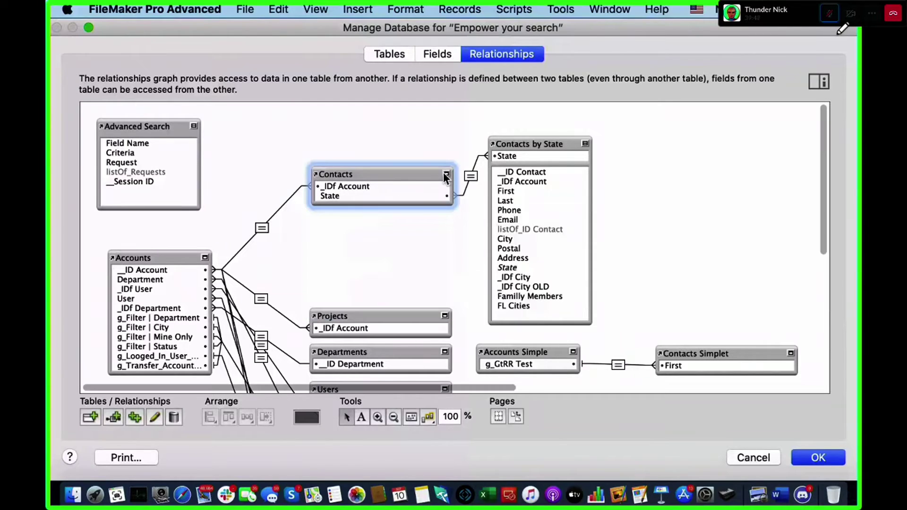
left_click(445, 174)
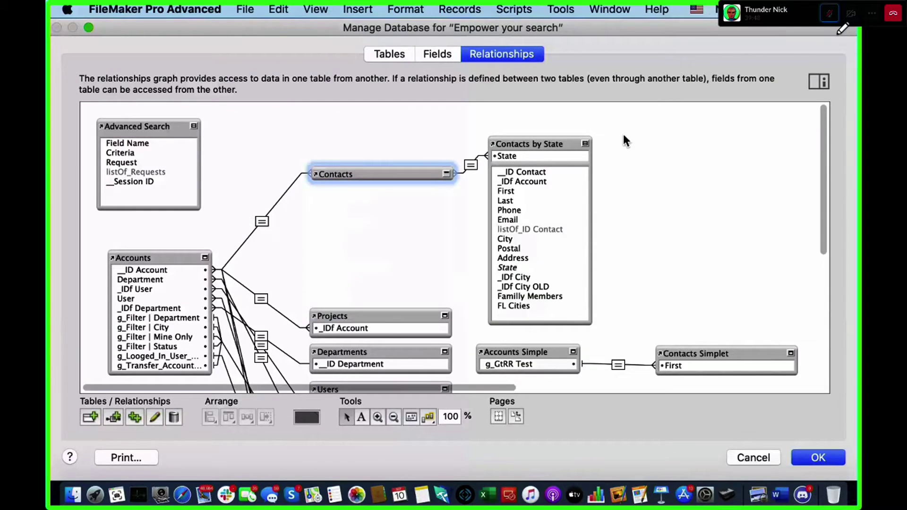
left_click(445, 173)
left_click(585, 143)
left_click(585, 143)
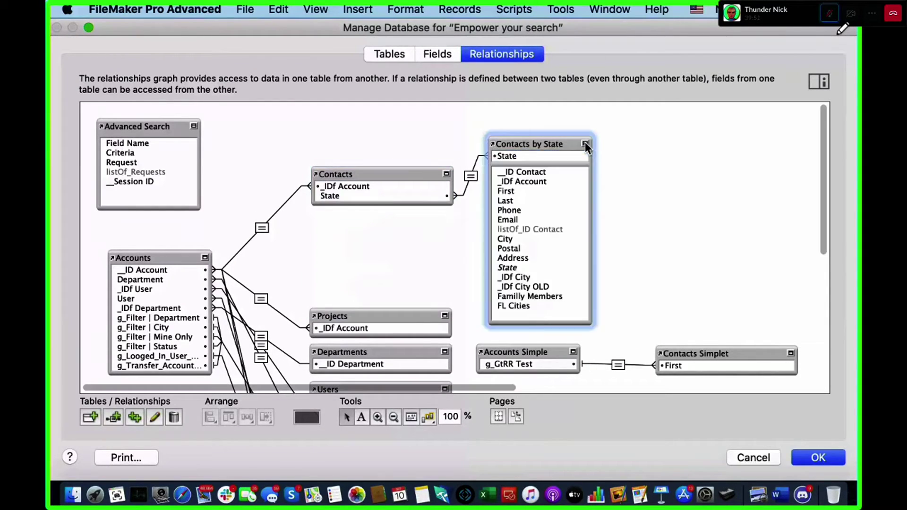
left_click(585, 144)
Move the Contacts by State table occurrence farther from Contacts in the graph and select the relationship joining them.
left_click(409, 206)
left_click(390, 176)
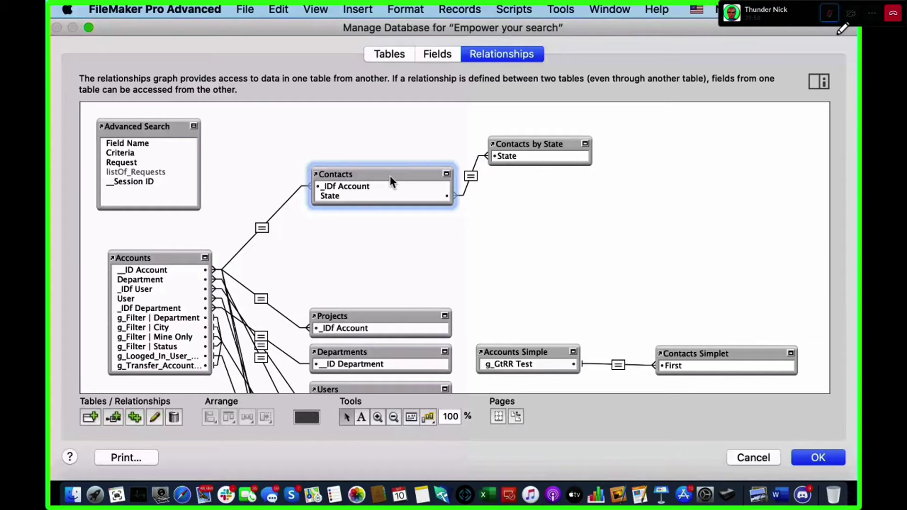
left_click_drag(420, 128, 483, 194)
left_click(480, 188)
left_click_drag(532, 144, 585, 164)
left_click(486, 141)
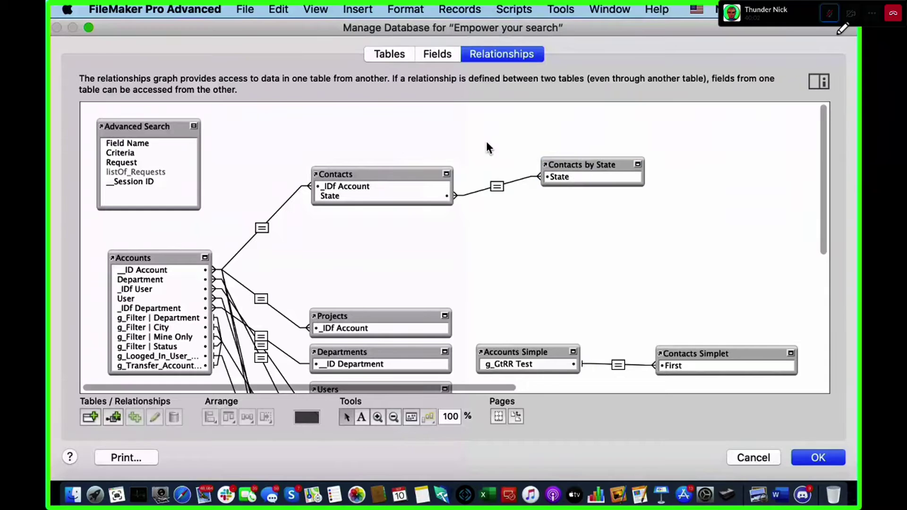
left_click(510, 186)
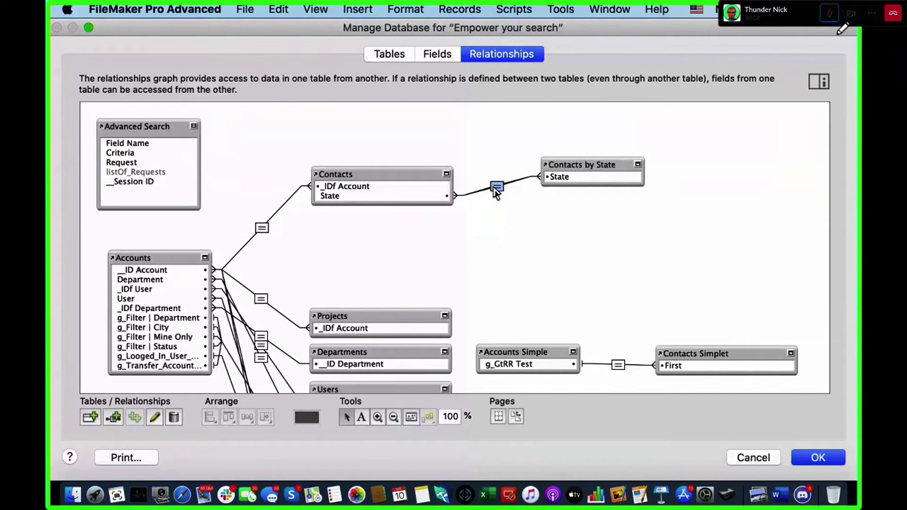
Select the Contacts by State table occurrence, close the relationships graph and start a new value list.
left_click(584, 169)
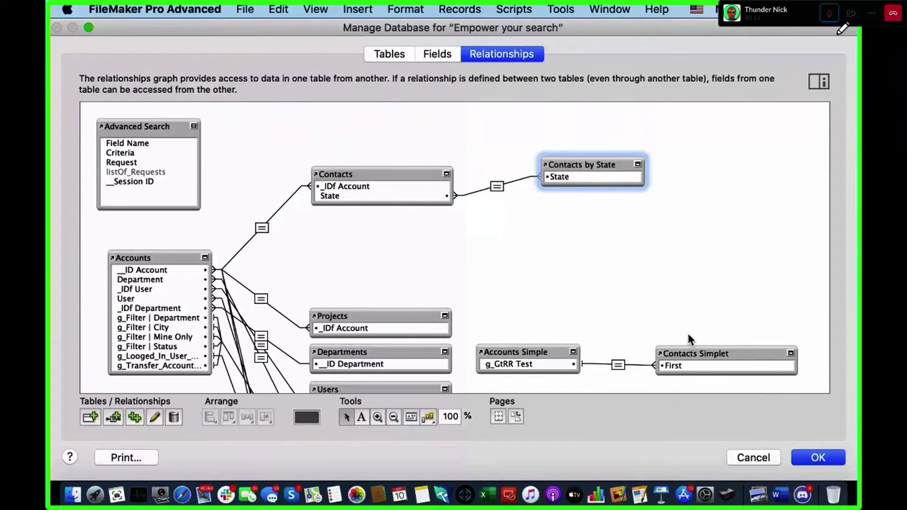
left_click(811, 456)
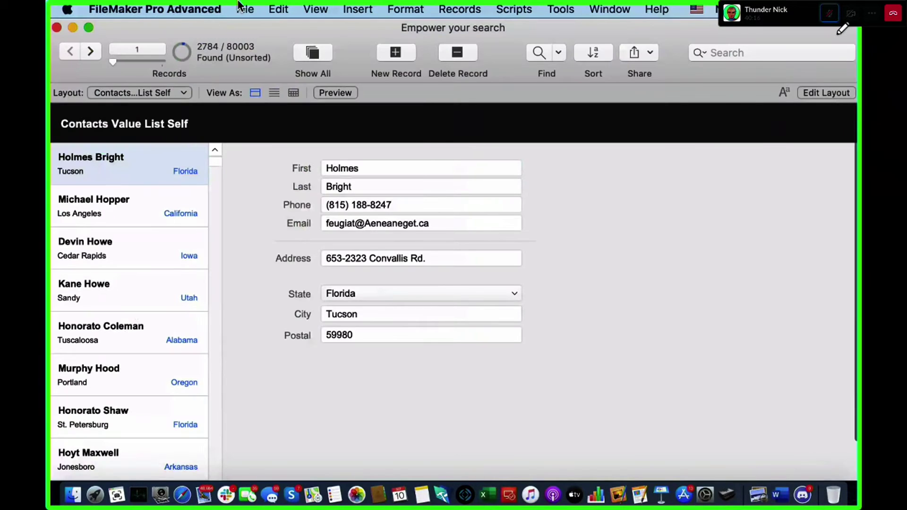
left_click(246, 10)
mouse_move(284, 150)
left_click(521, 170)
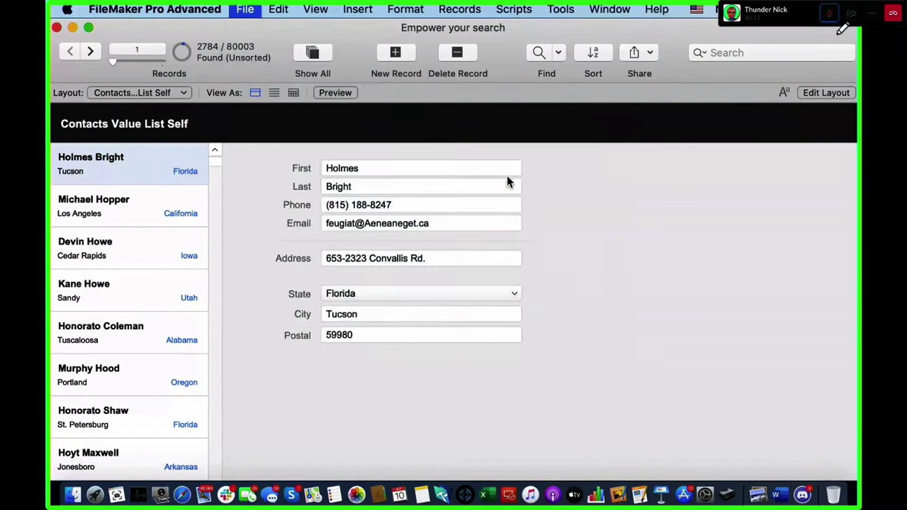
left_click(104, 460)
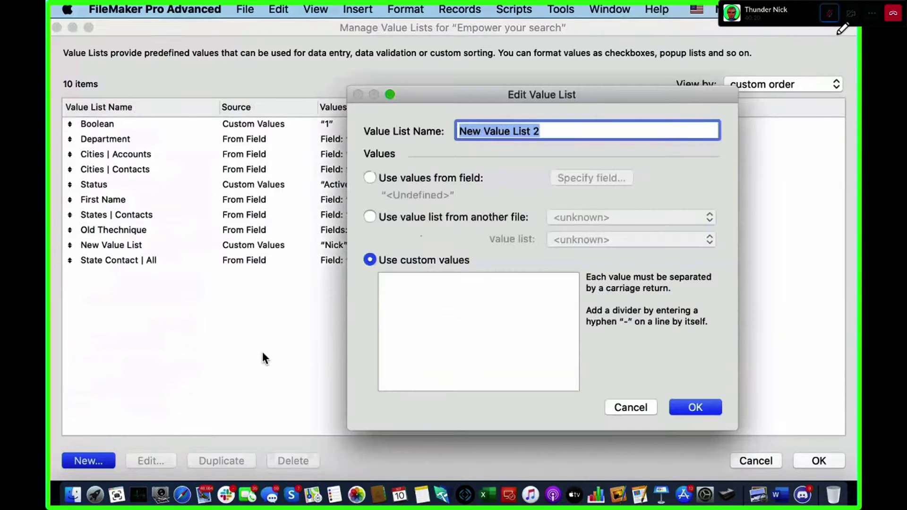
Base the new value list on the City field of Contacts by State, including all values, and save it.
left_click(444, 179)
left_click(390, 170)
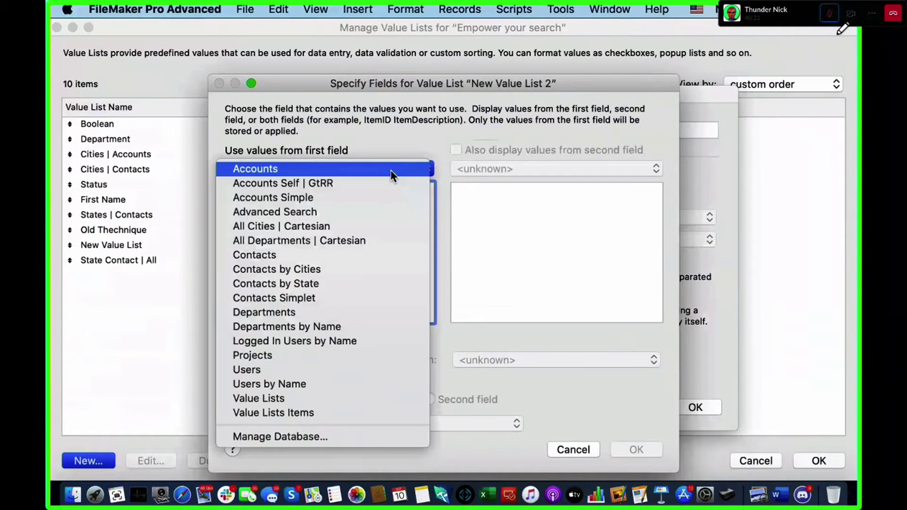
left_click(385, 285)
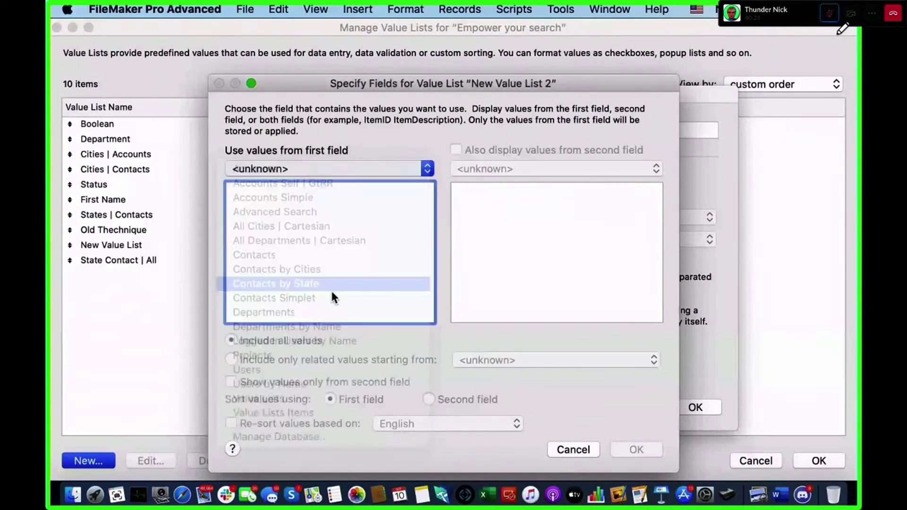
scroll(288, 281, "down", 5)
left_click(247, 218)
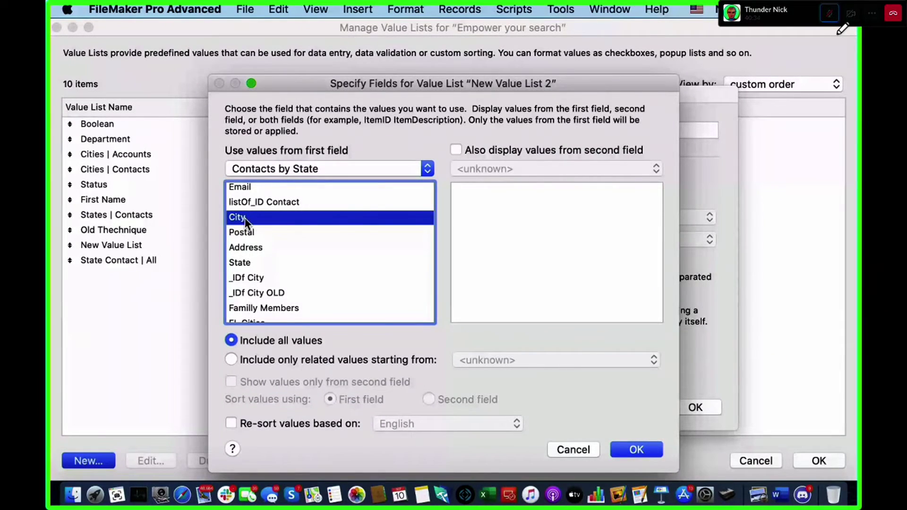
left_click(260, 167)
left_click(191, 163)
left_click(654, 451)
left_click(695, 407)
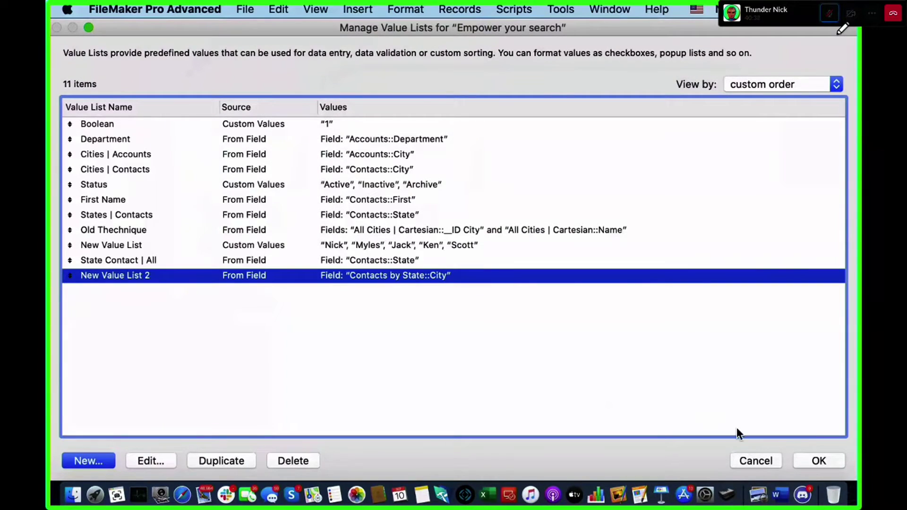
left_click(805, 460)
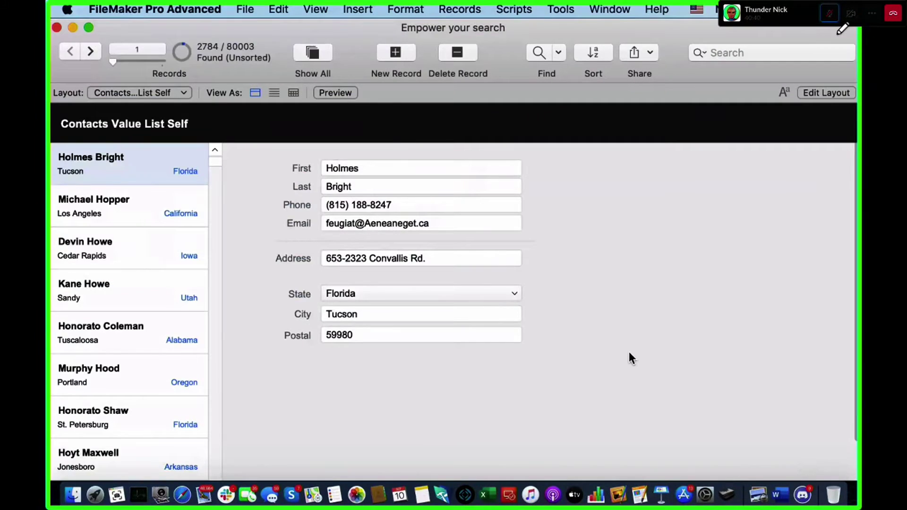
In Layout mode, format the City field as a Pop-up Menu that takes its values from New Value List 2.
key("super+l")
left_click(472, 314)
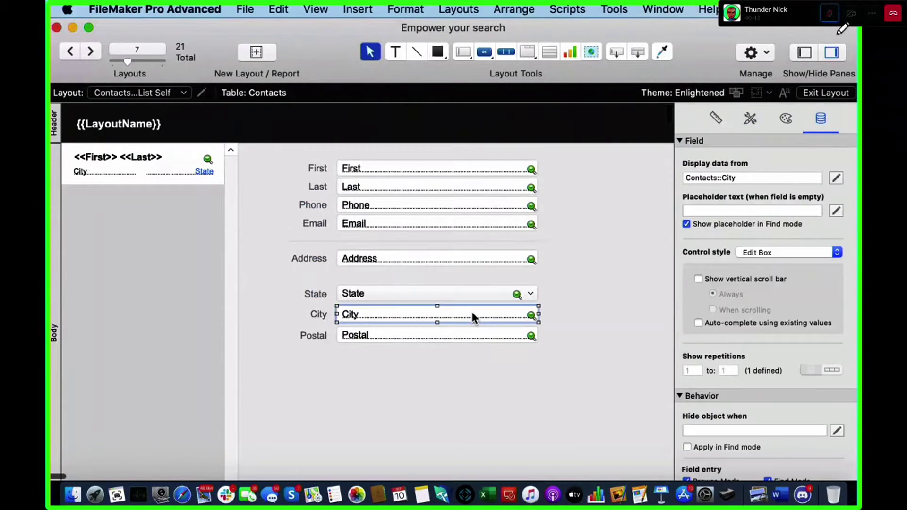
left_click(825, 251)
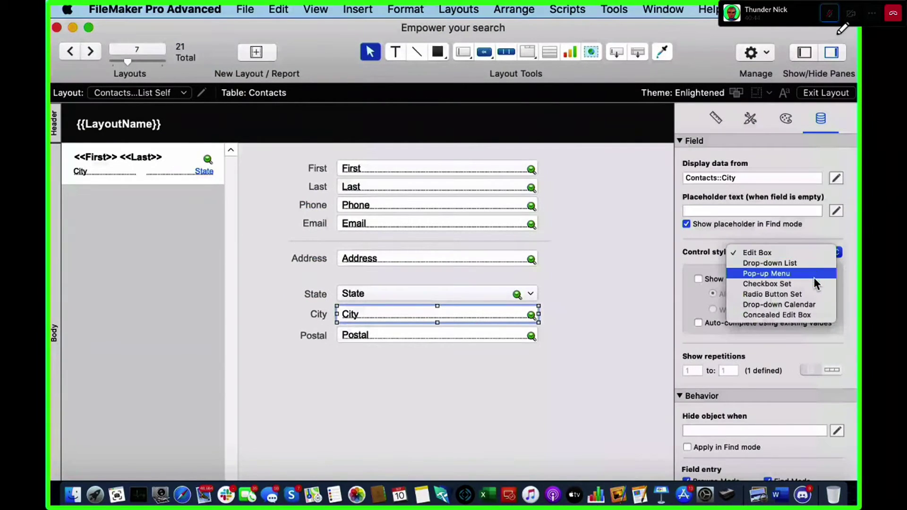
key("Escape")
left_click(795, 278)
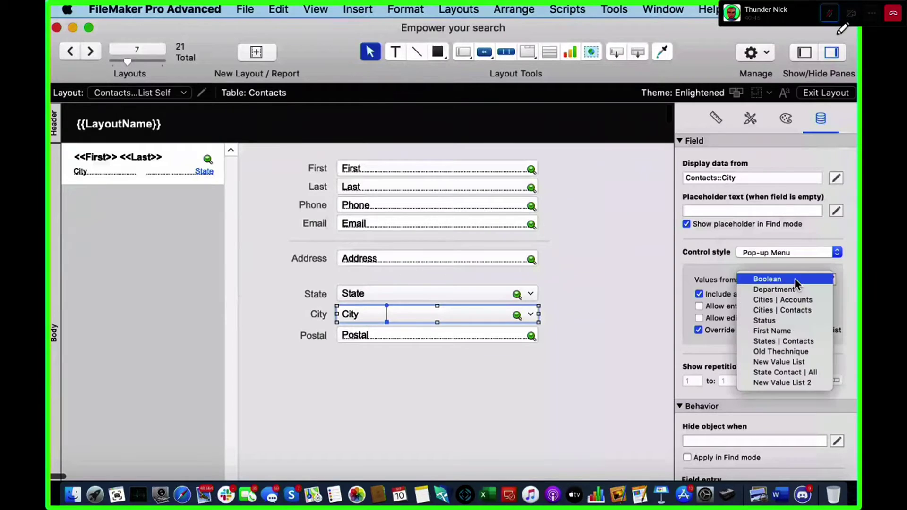
left_click(801, 382)
Rename New Value List 2 to "Cities by State" and save the value list changes.
left_click(829, 277)
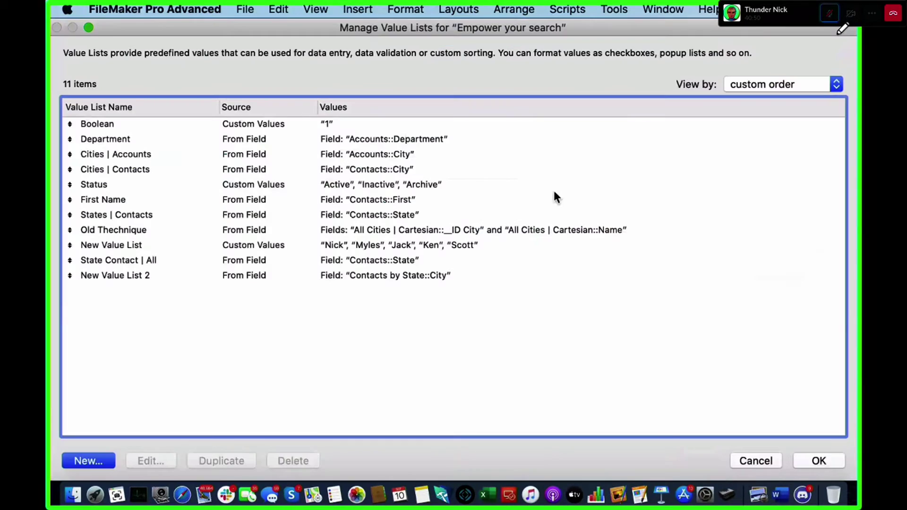
double_click(266, 273)
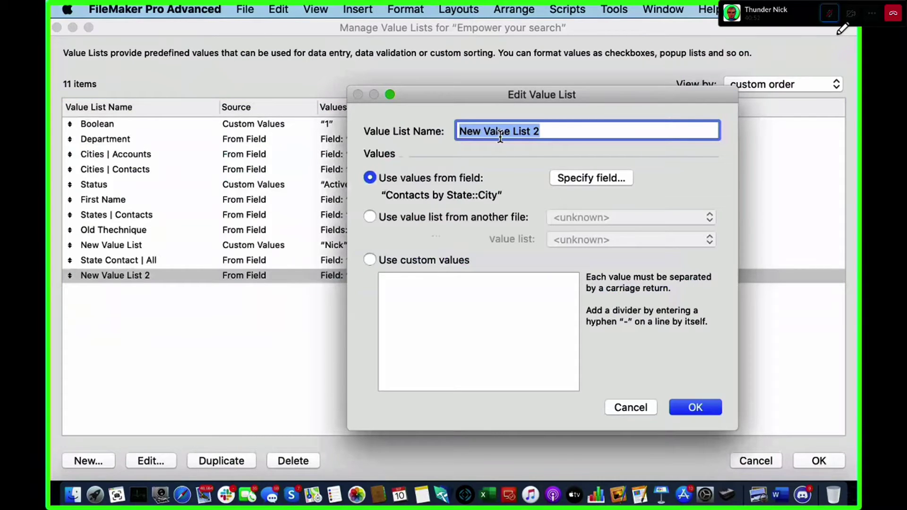
type("City by")
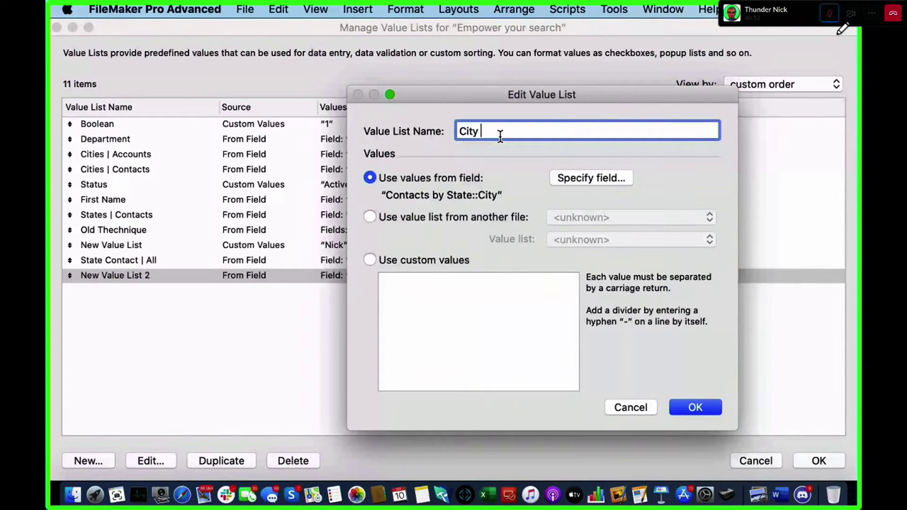
key("BackSpace")
key("BackSpace")
key("BackSpace")
key("BackSpace")
type("ies by State")
key("Left")
key("Left")
key("Left")
key("Left")
key("Left")
left_click(711, 408)
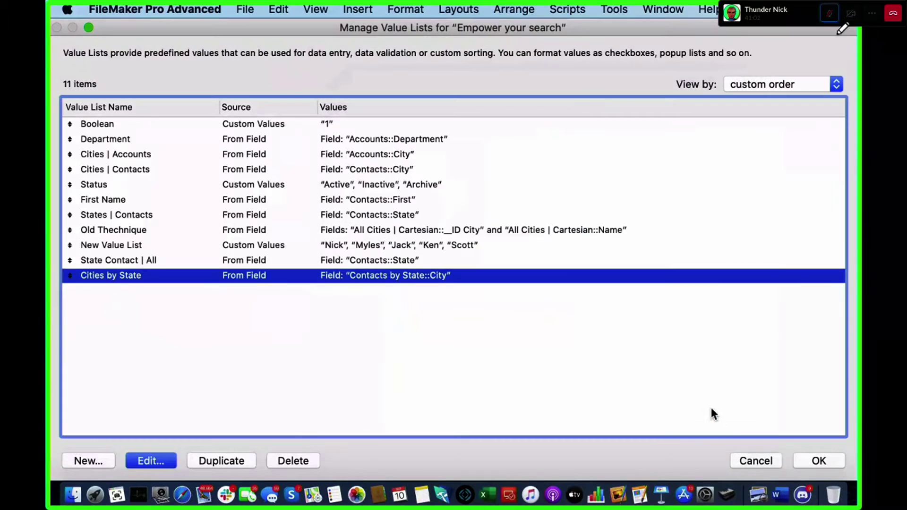
left_click(813, 465)
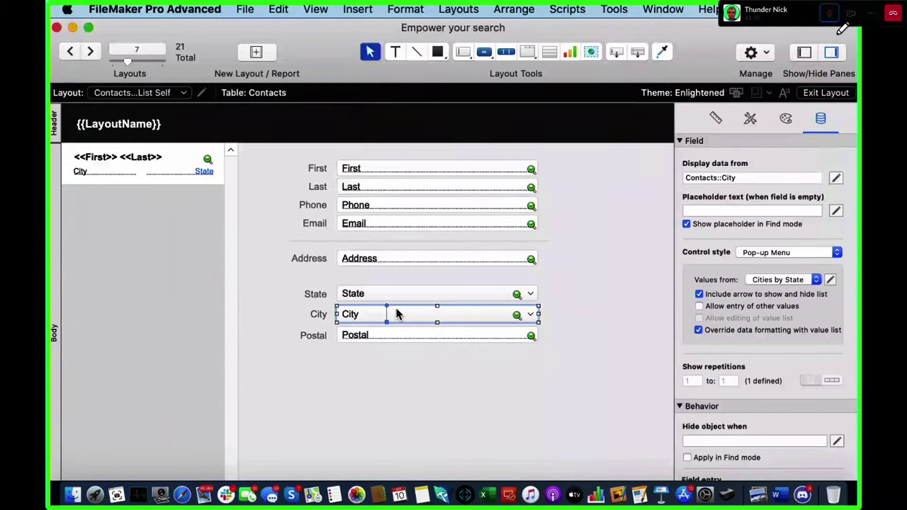
Return to Browse mode and examine which cities the first contact's City menu offers for Florida.
key("super+b")
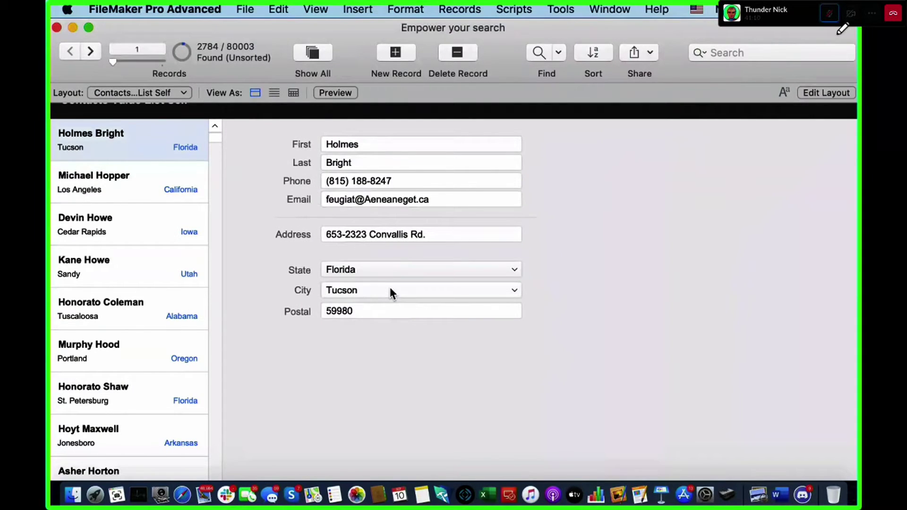
left_click(496, 296)
scroll(495, 296, "up", 20)
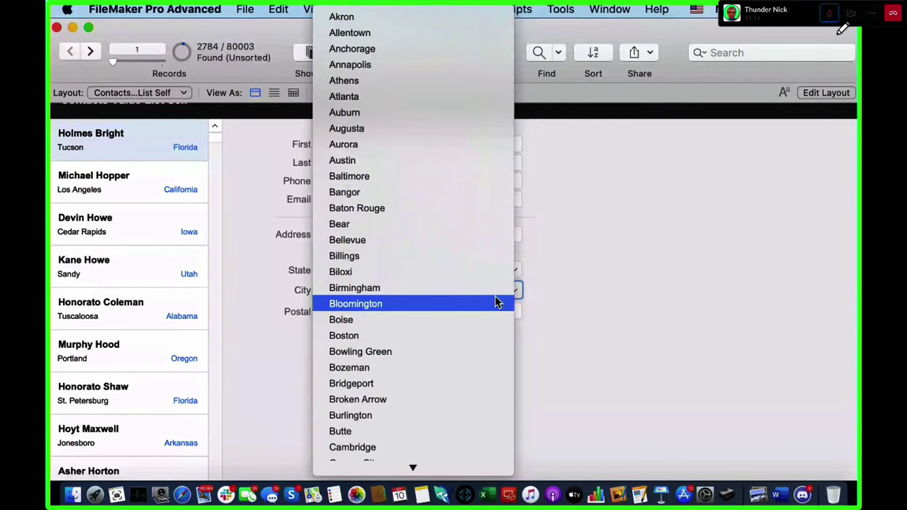
scroll(467, 307, "down", 2)
scroll(467, 307, "down", 20)
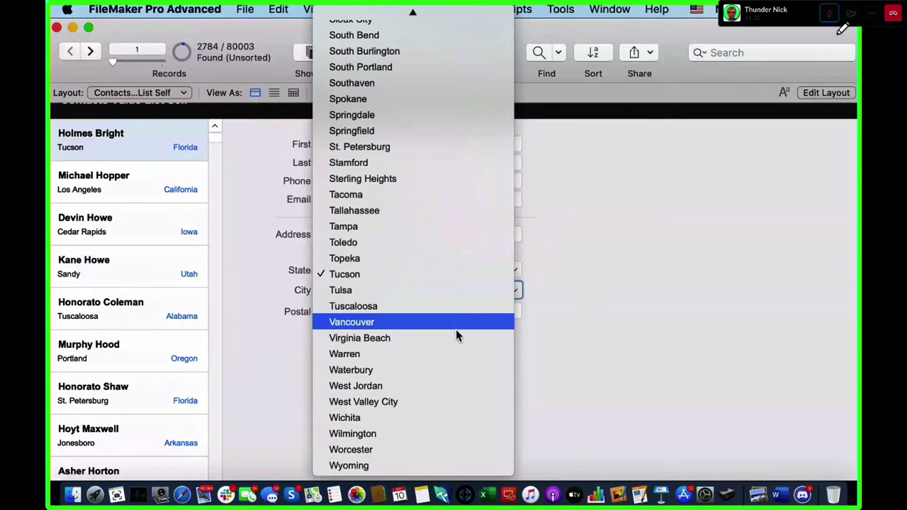
scroll(426, 214, "up", 5)
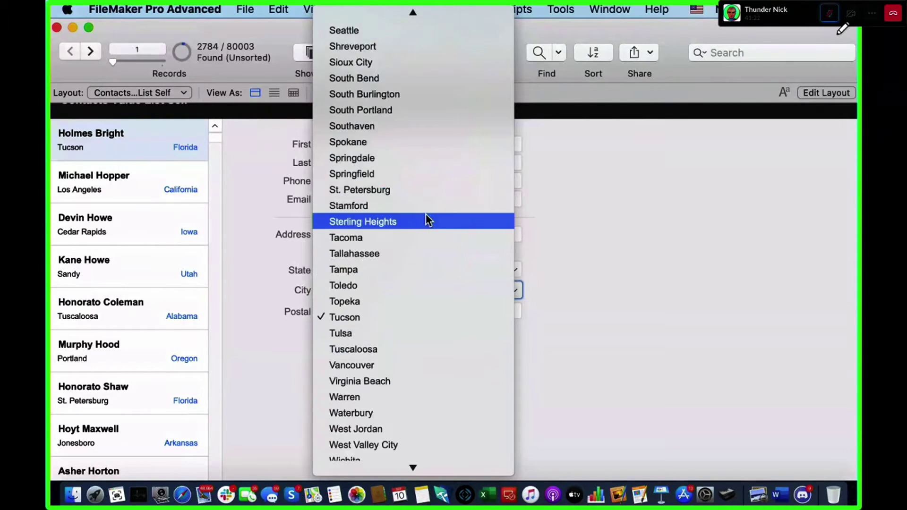
left_click(695, 209)
left_click(382, 294)
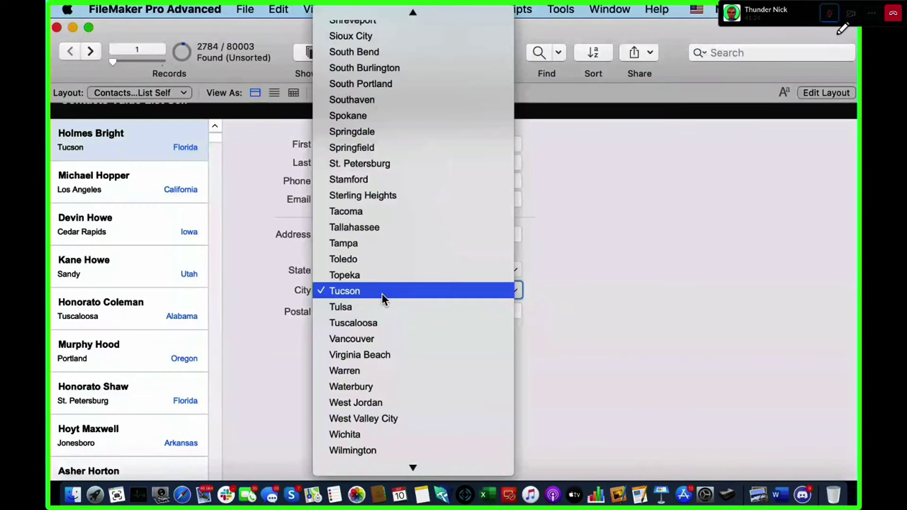
scroll(392, 295, "up", 6)
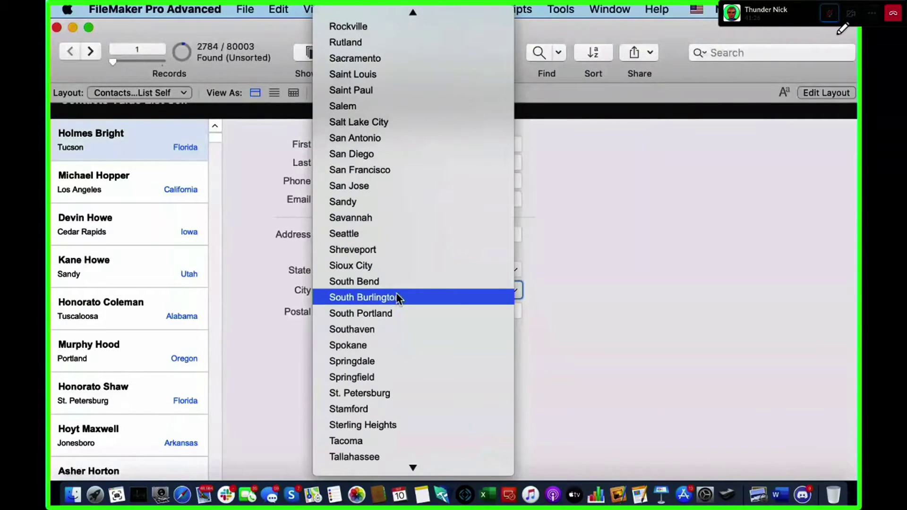
left_click(631, 163)
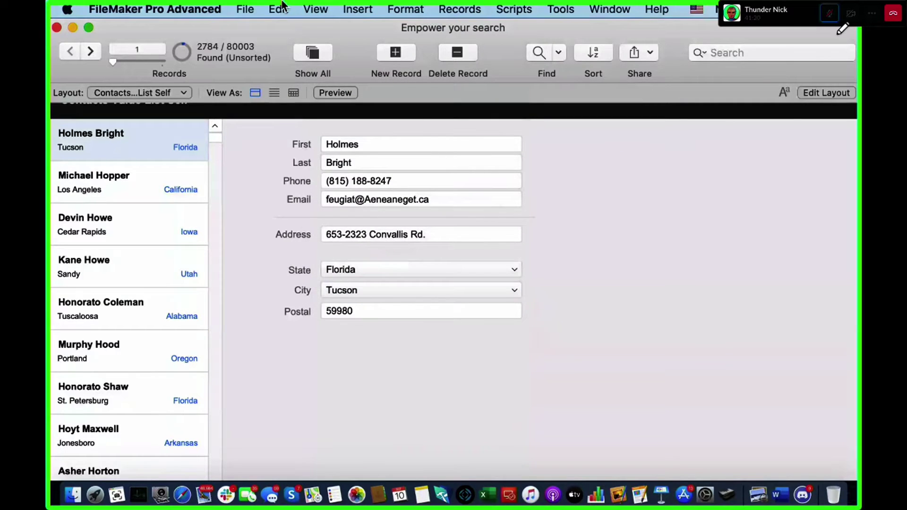
Reopen the field specification of the Cities by State value list.
left_click(245, 9)
mouse_move(206, 9)
left_click(244, 9)
left_click(245, 9)
mouse_move(359, 138)
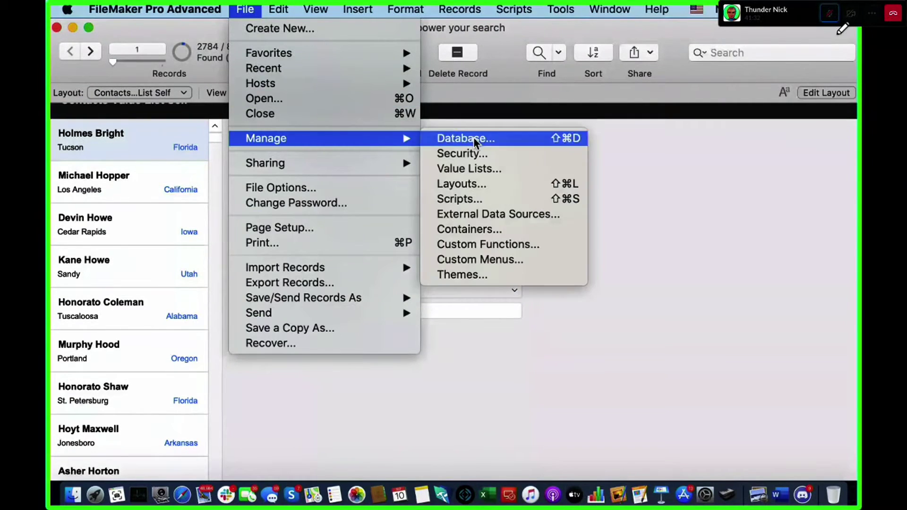
left_click(491, 168)
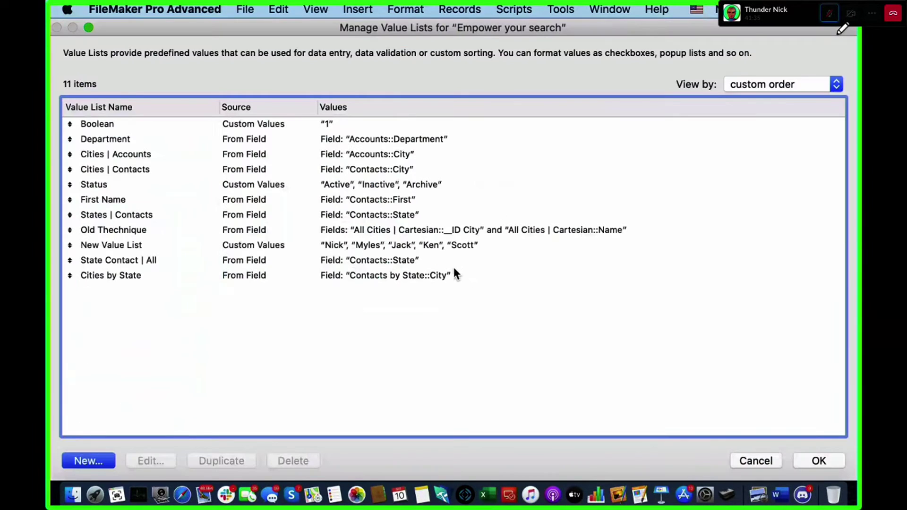
double_click(461, 276)
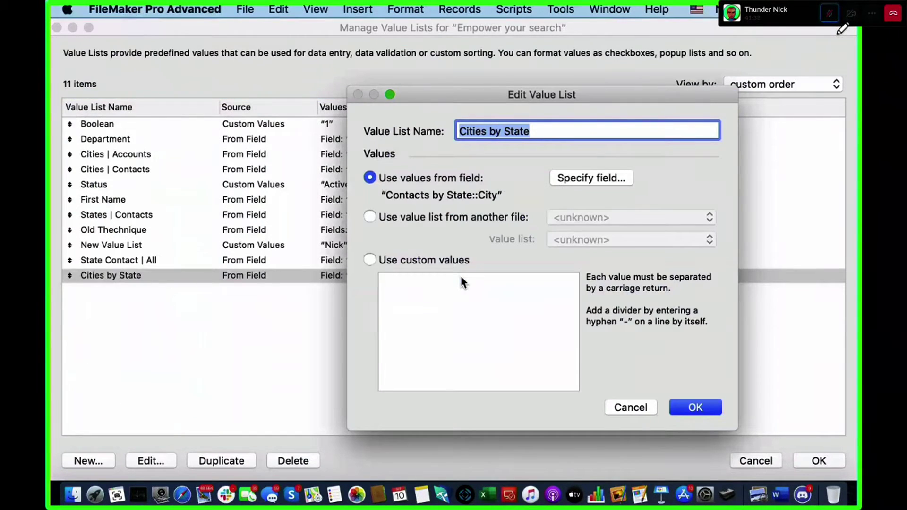
left_click(563, 179)
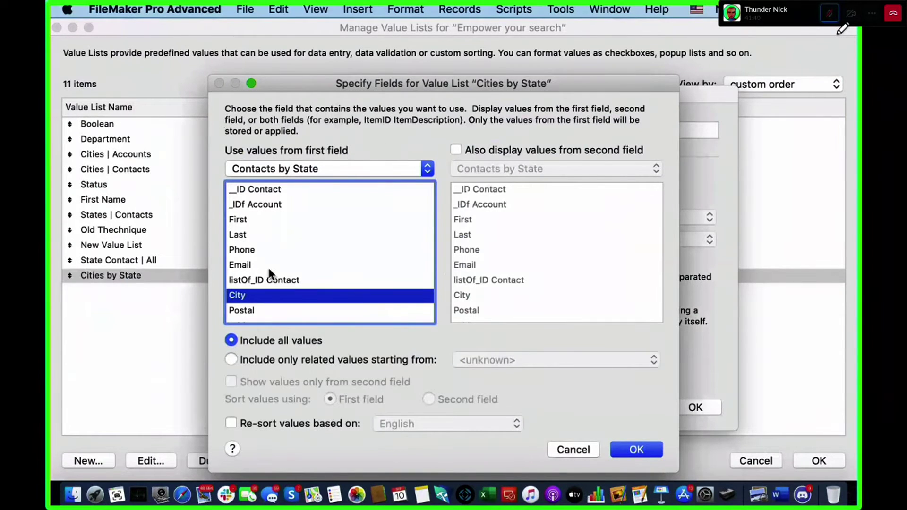
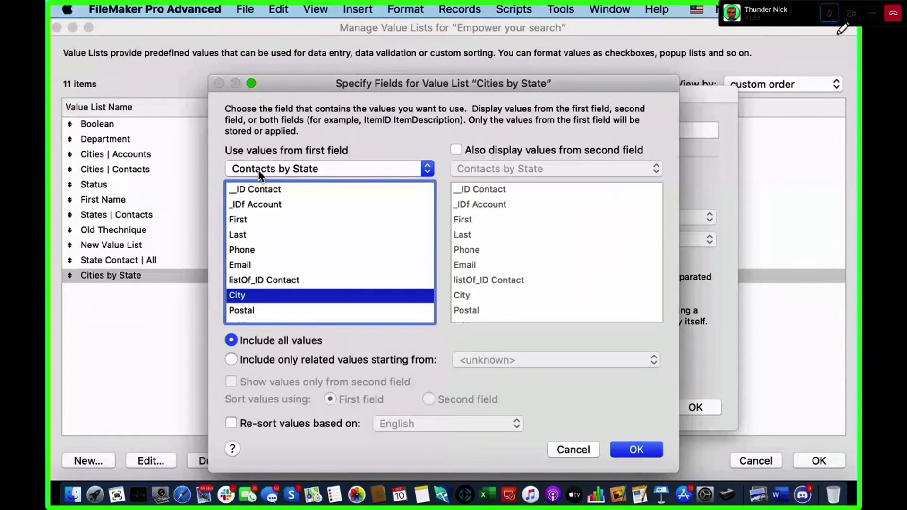
Try taking the Cities by State value list's first field from the Contacts table, selecting City.
left_click(258, 170)
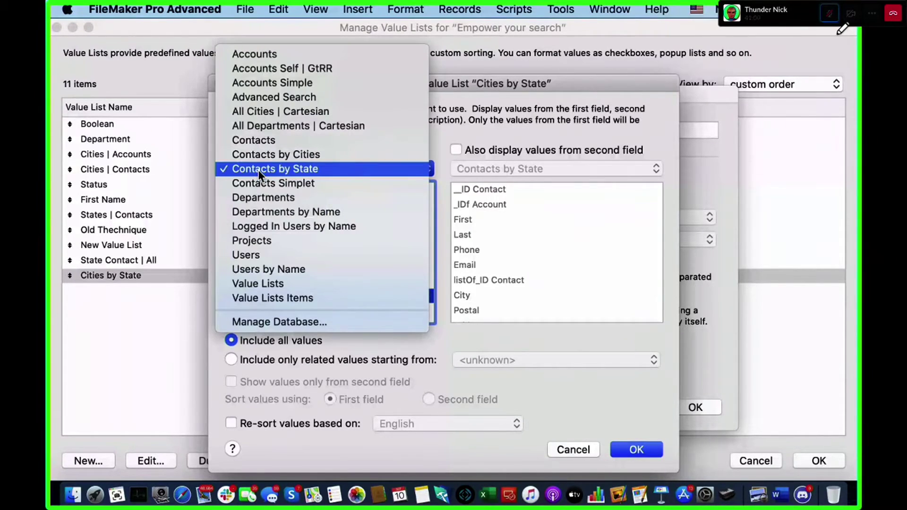
left_click(270, 142)
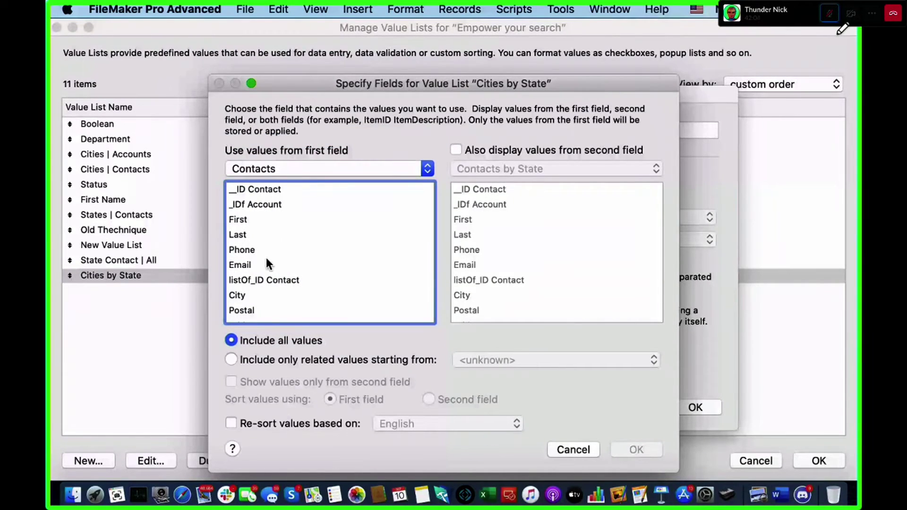
left_click(264, 280)
left_click(291, 170)
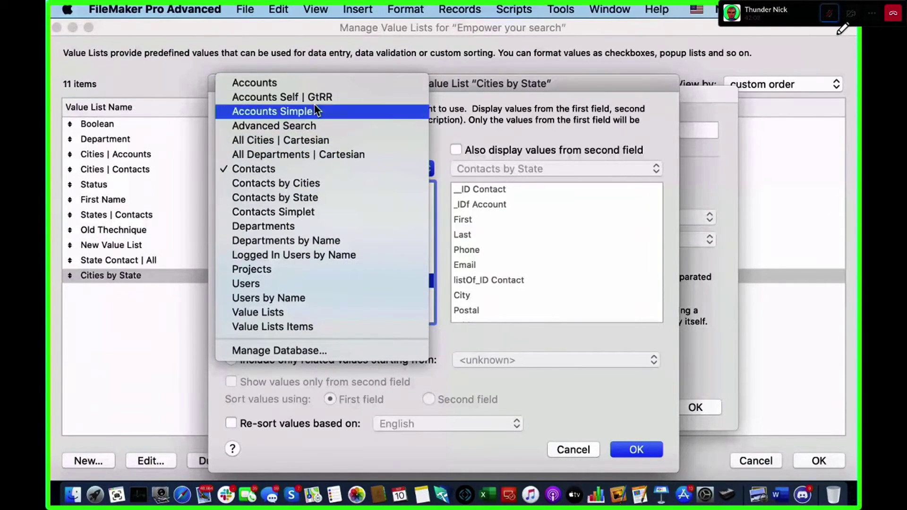
key("Escape")
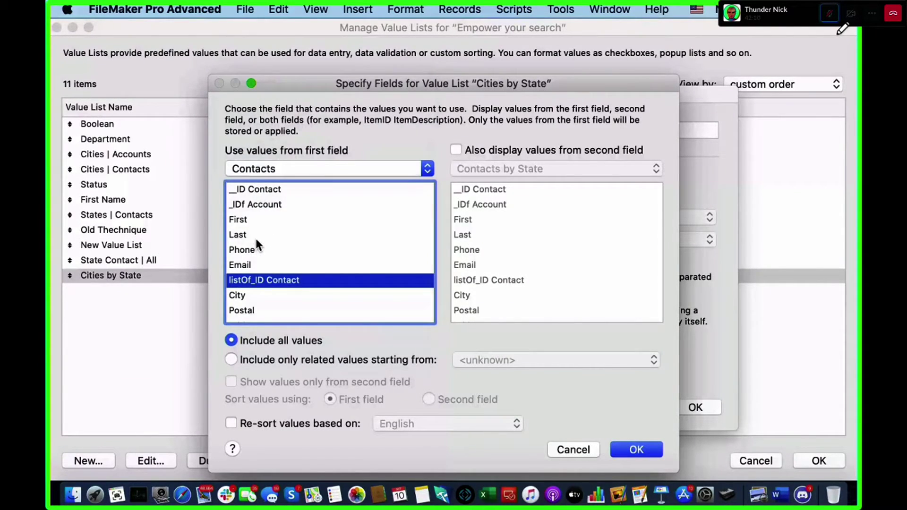
left_click(255, 295)
Use City from Contacts by State as the first field, including only related values starting from Contacts.
left_click(256, 175)
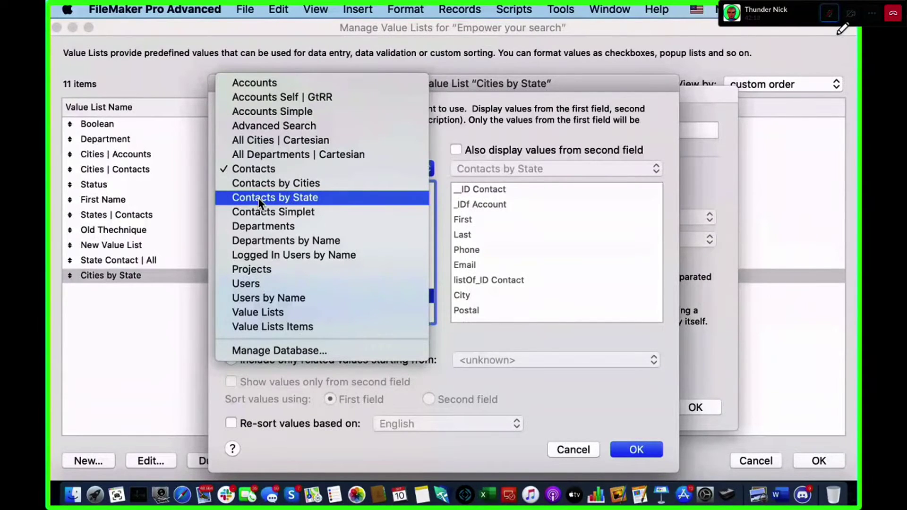
left_click(258, 197)
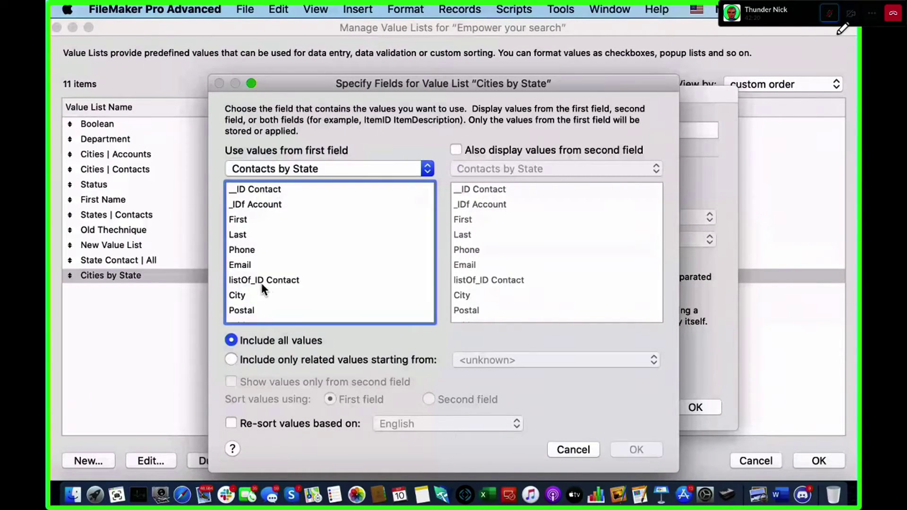
left_click(261, 297)
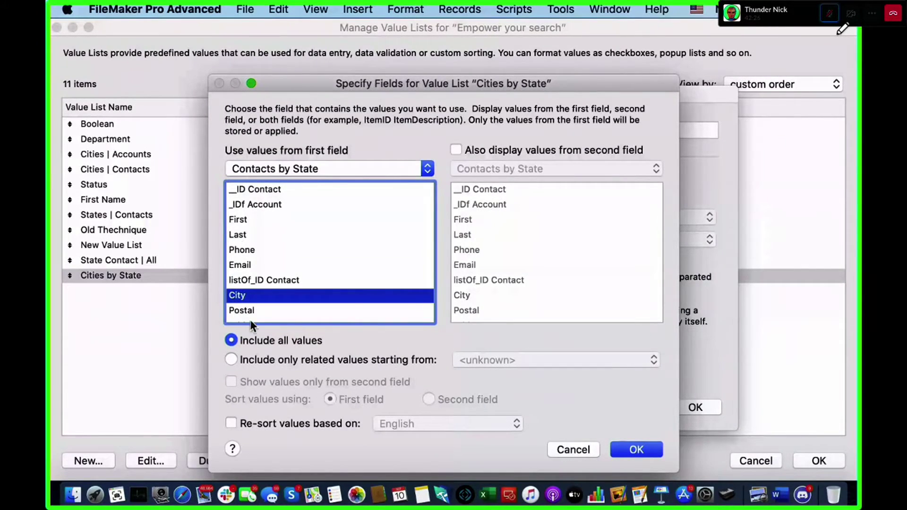
left_click(273, 361)
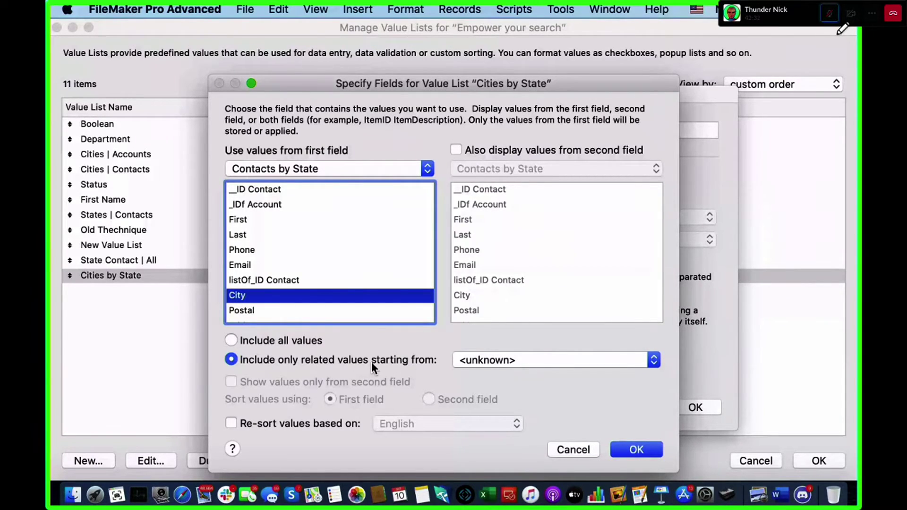
left_click(493, 360)
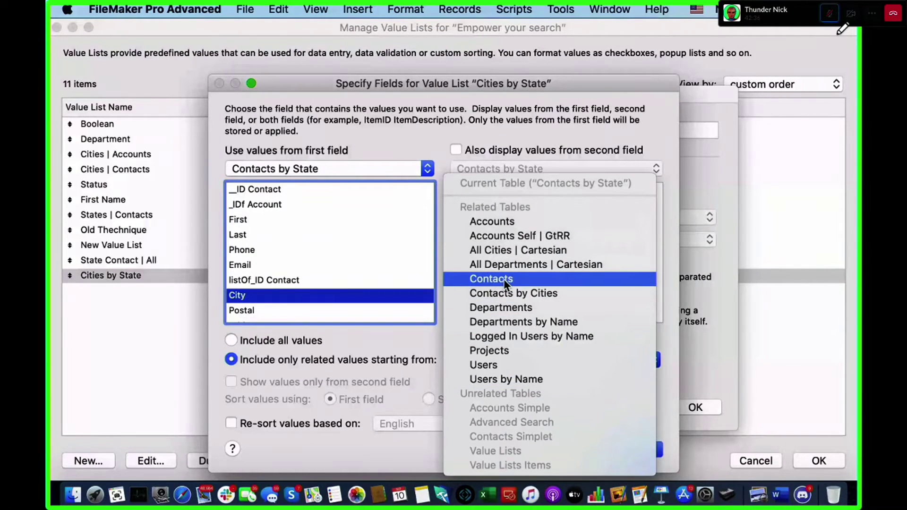
left_click(502, 280)
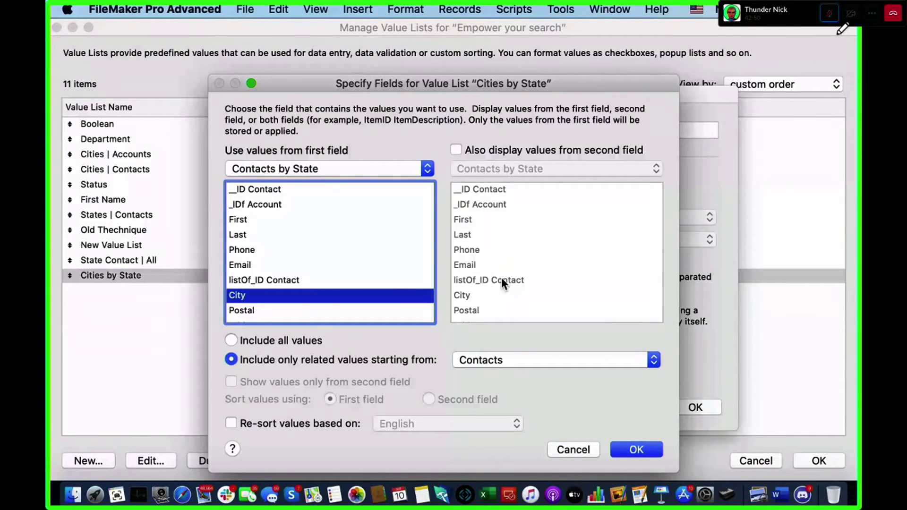
Keep Contacts by State as the source table and save the Cities by State value list changes.
left_click(280, 168)
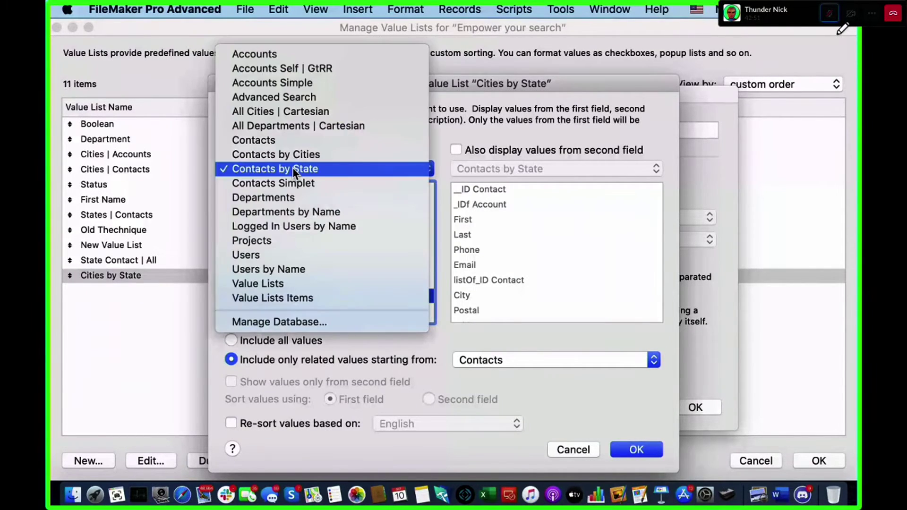
left_click(293, 168)
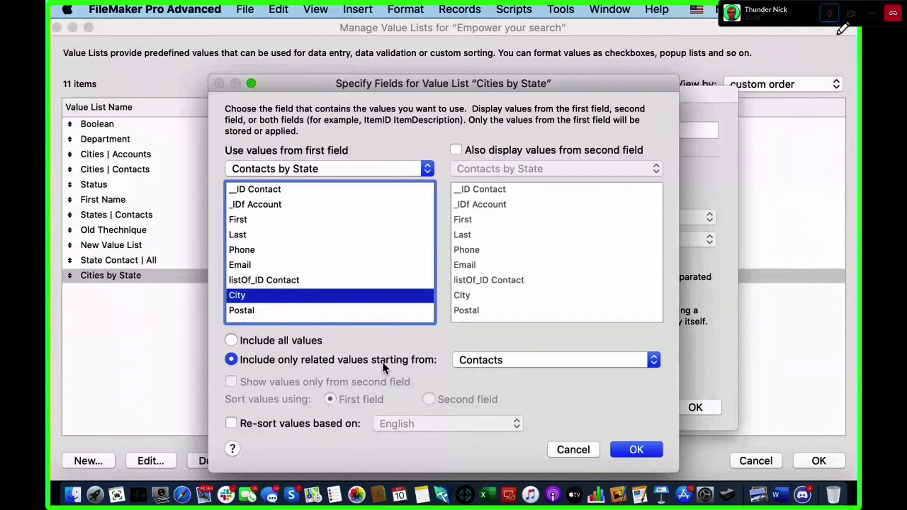
left_click(648, 451)
left_click(698, 408)
left_click(819, 460)
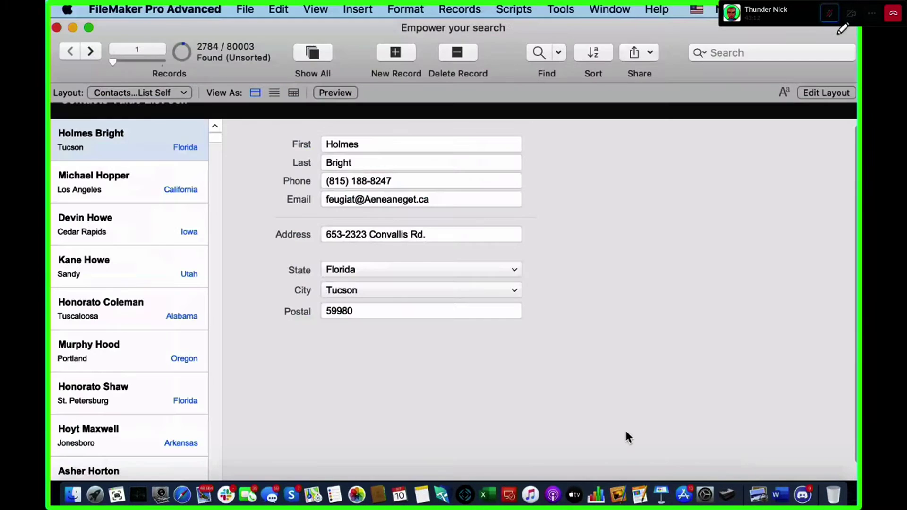
Examine the first contact's City choices for Florida, set State to California and examine the City choices again.
left_click(391, 291)
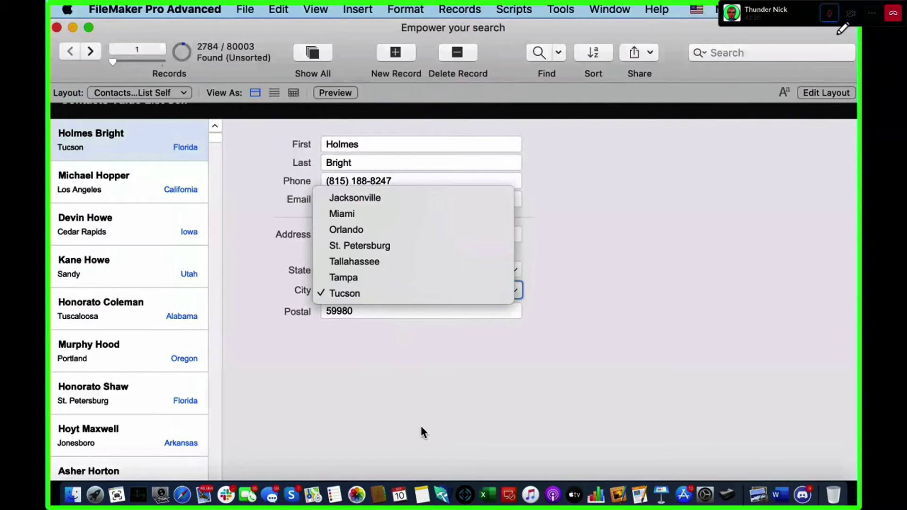
left_click(423, 432)
left_click(393, 270)
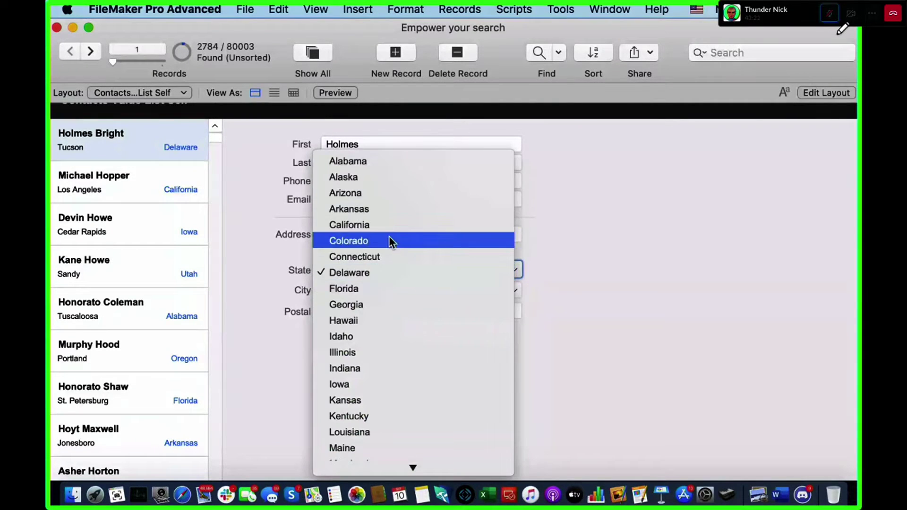
left_click(395, 225)
left_click(399, 289)
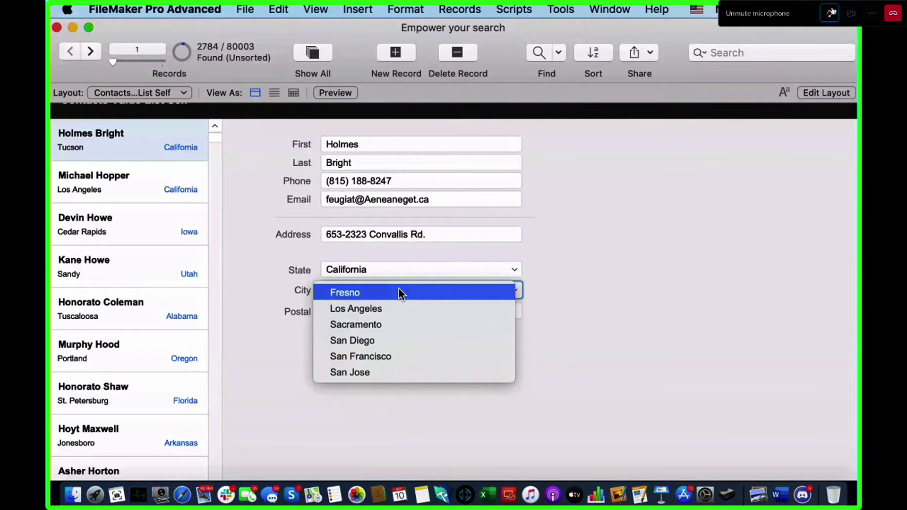
left_click(831, 13)
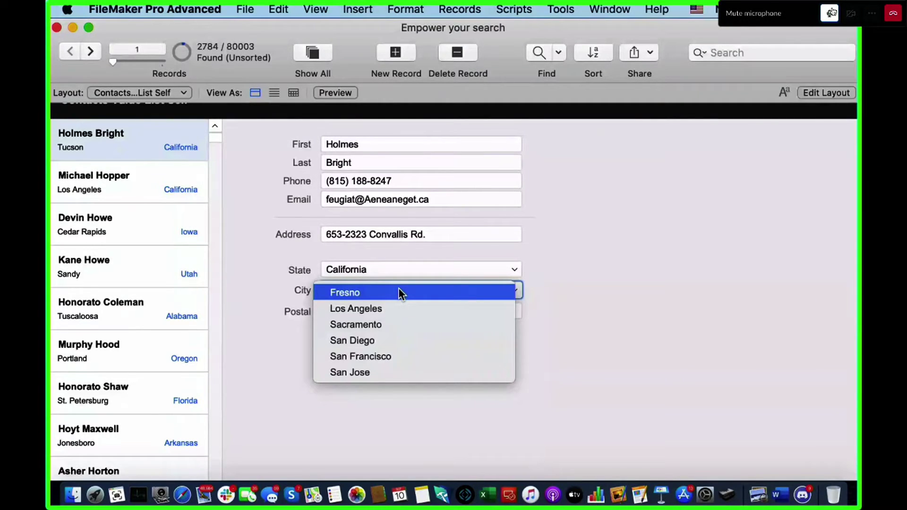
left_click(831, 13)
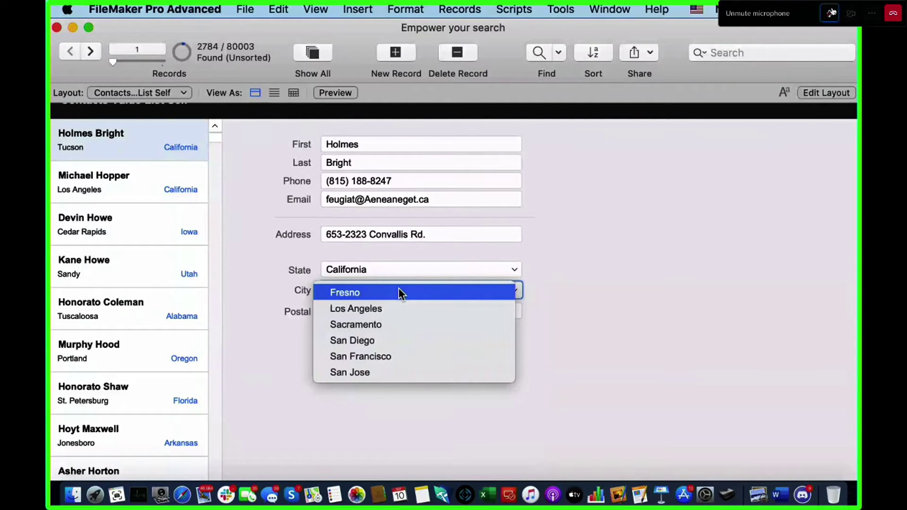
left_click(572, 258)
left_click(572, 258)
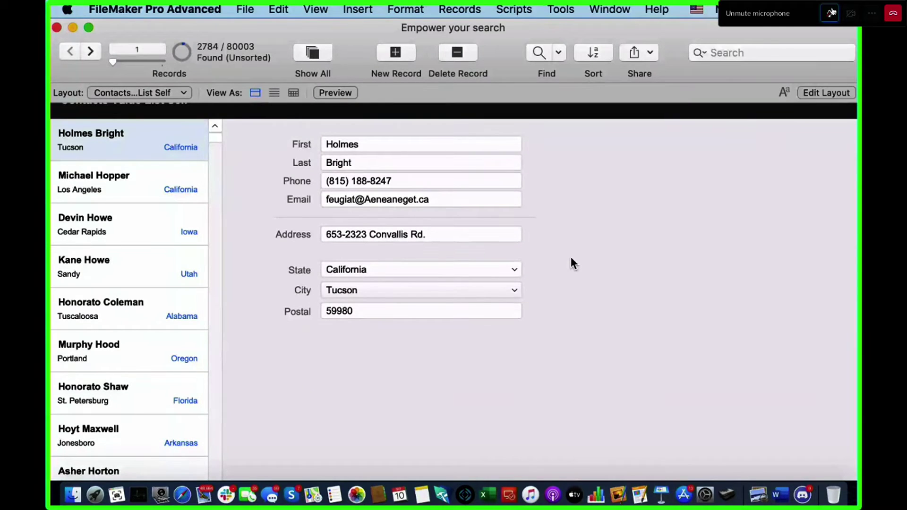
Open the relationships graph and examine how Contacts connects to Contacts by State through the State field.
key("super+shift+d")
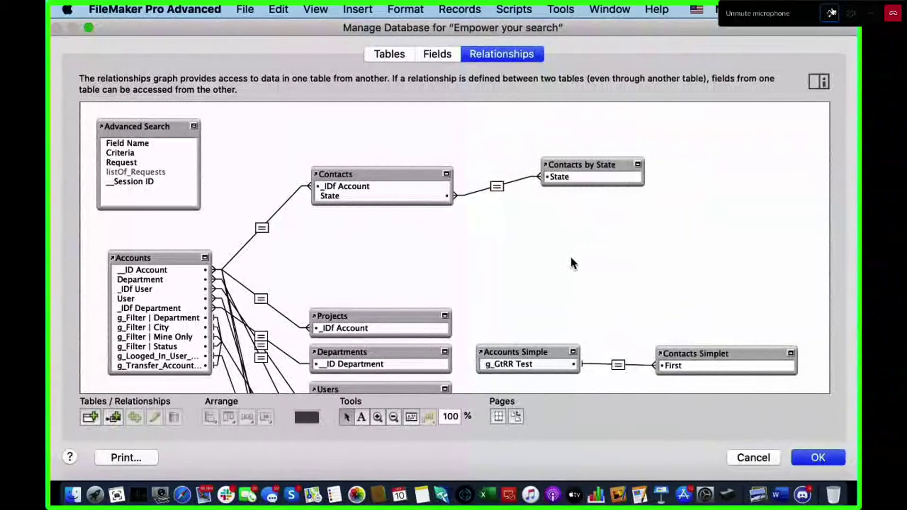
left_click(342, 179)
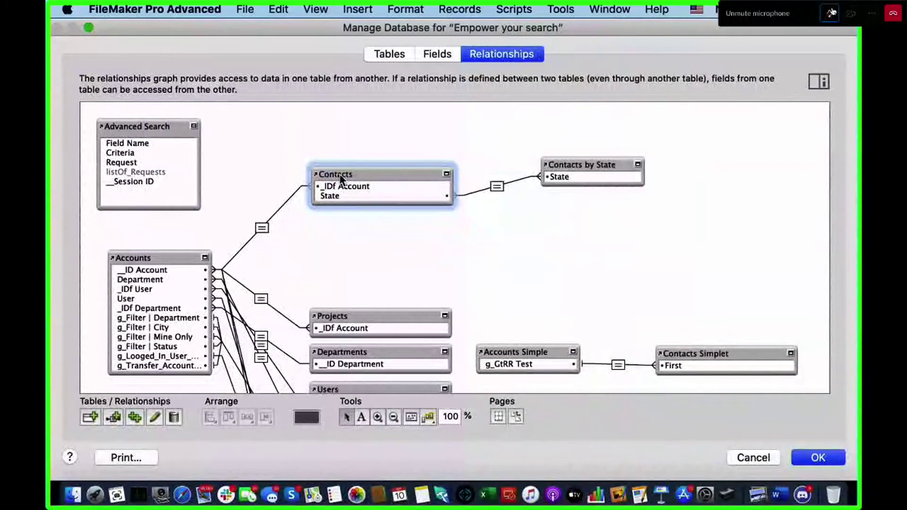
left_click_drag(314, 28, 293, 59)
left_click_drag(351, 145, 420, 220)
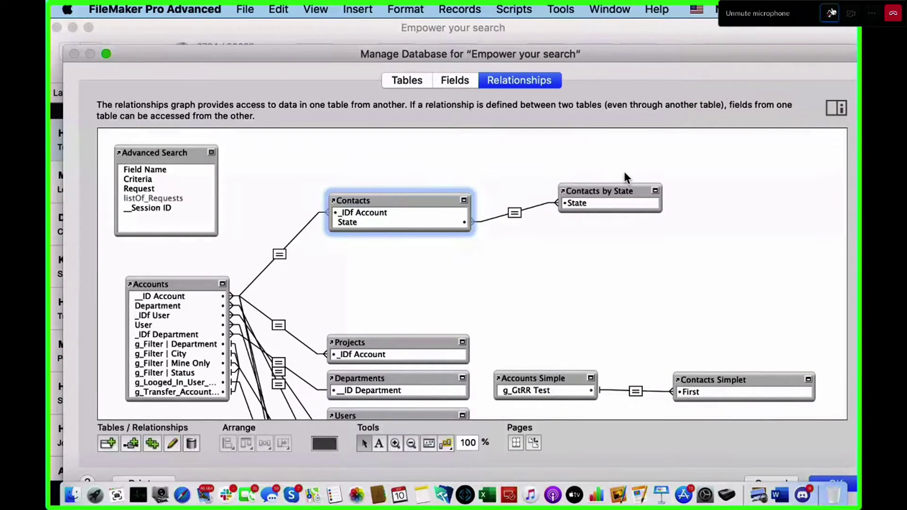
left_click(620, 191)
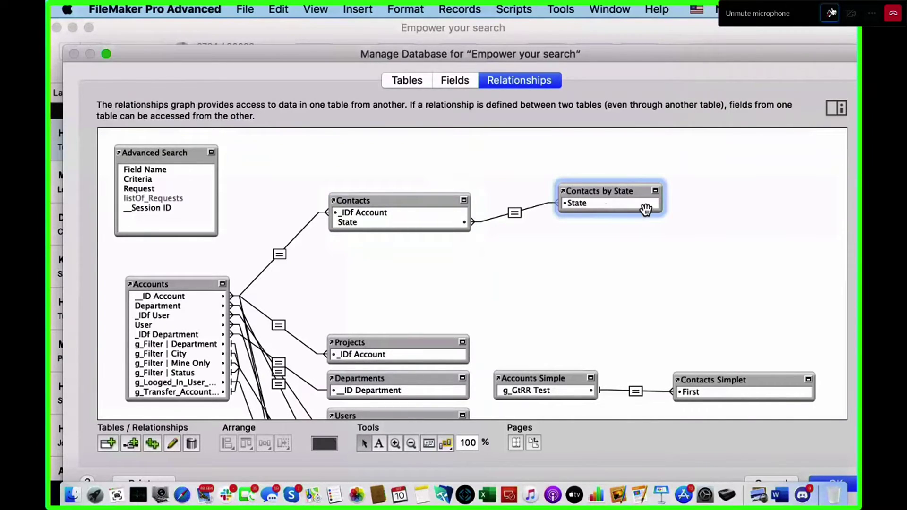
left_click(515, 213)
left_click(602, 206)
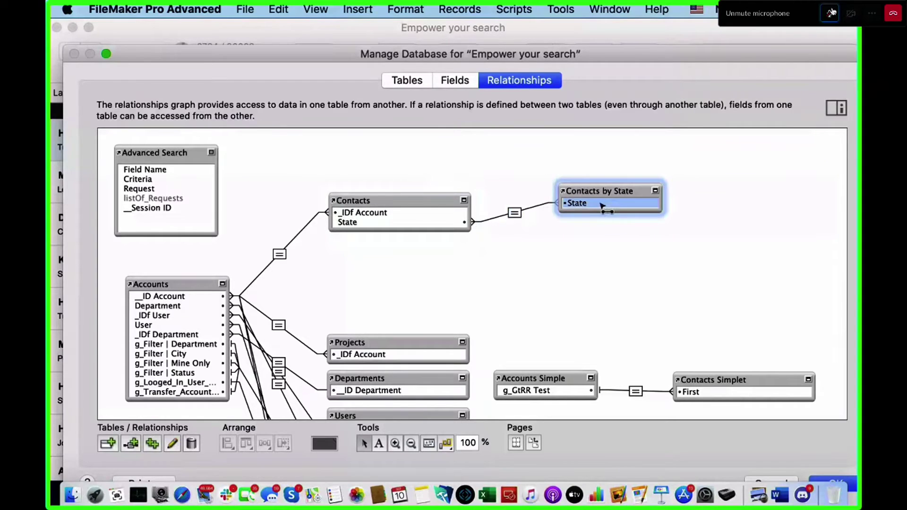
left_click(402, 221)
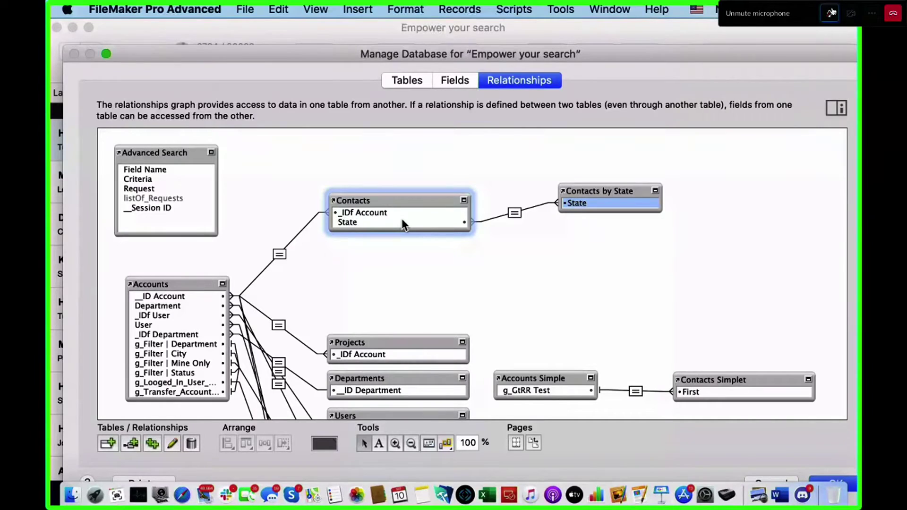
left_click(594, 191)
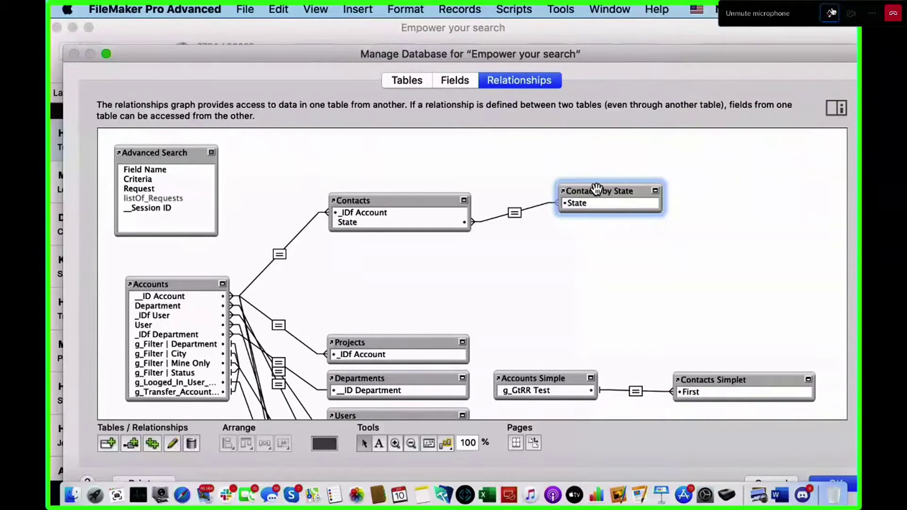
left_click(385, 200)
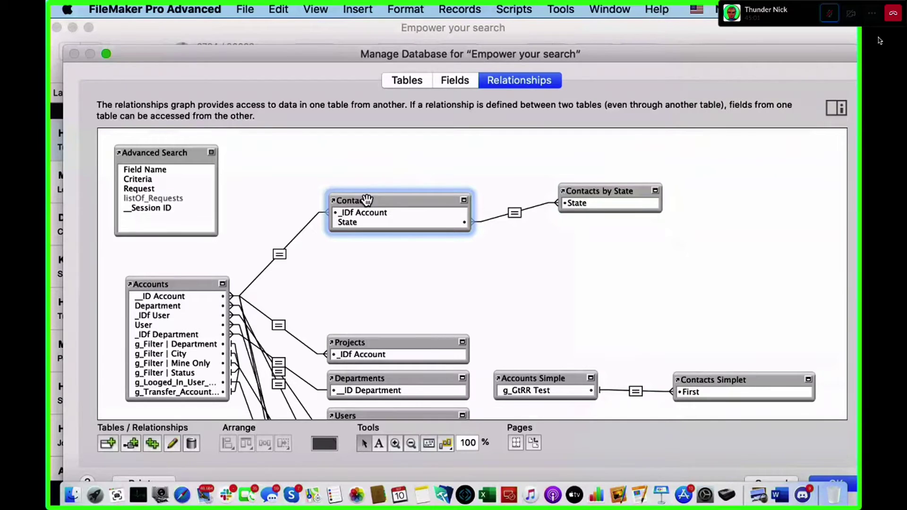
left_click(596, 188)
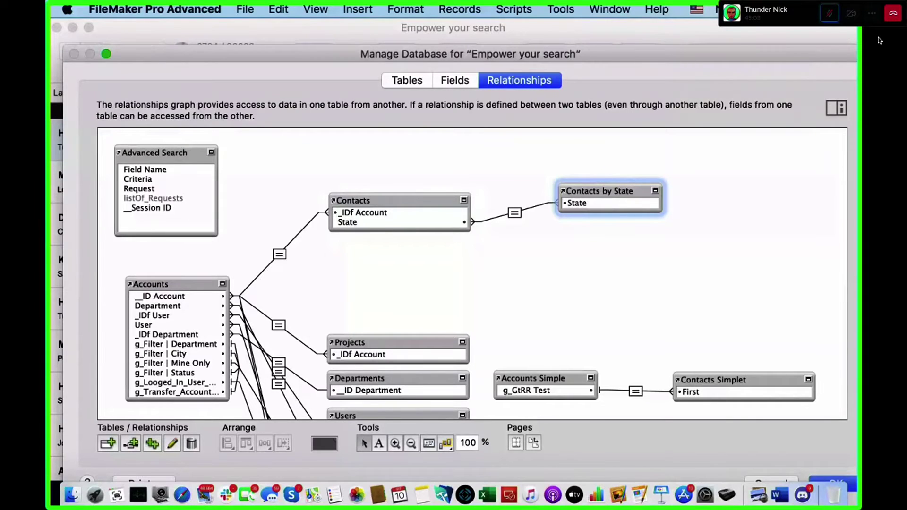
Close the database management dialog and discard any changes made in it.
left_click(880, 41)
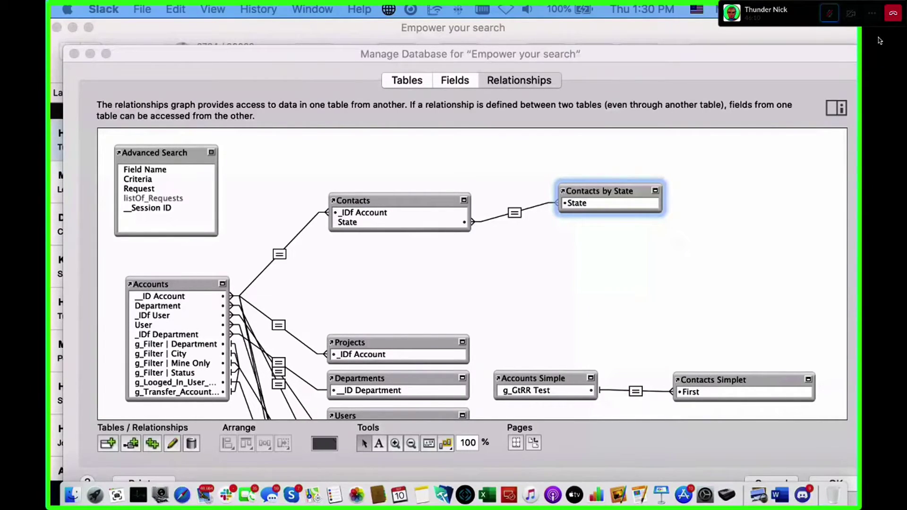
left_click(648, 279)
key("Escape")
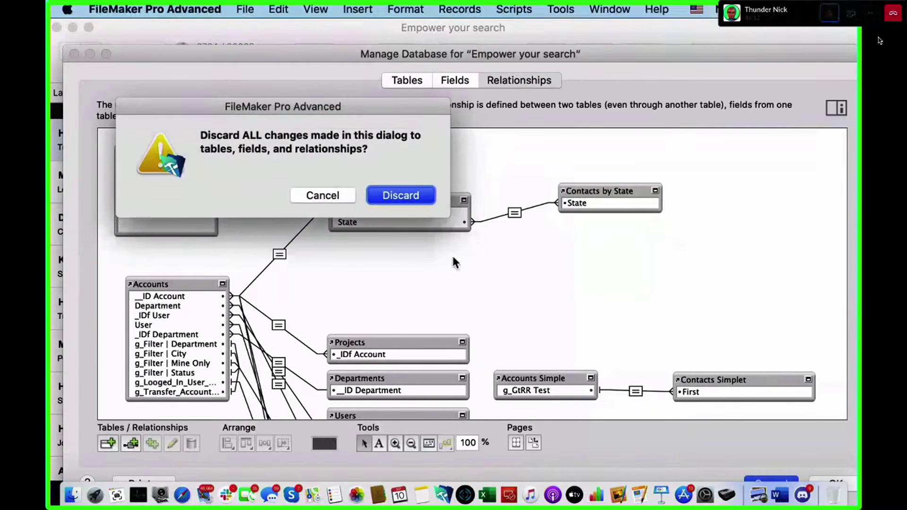
left_click(414, 200)
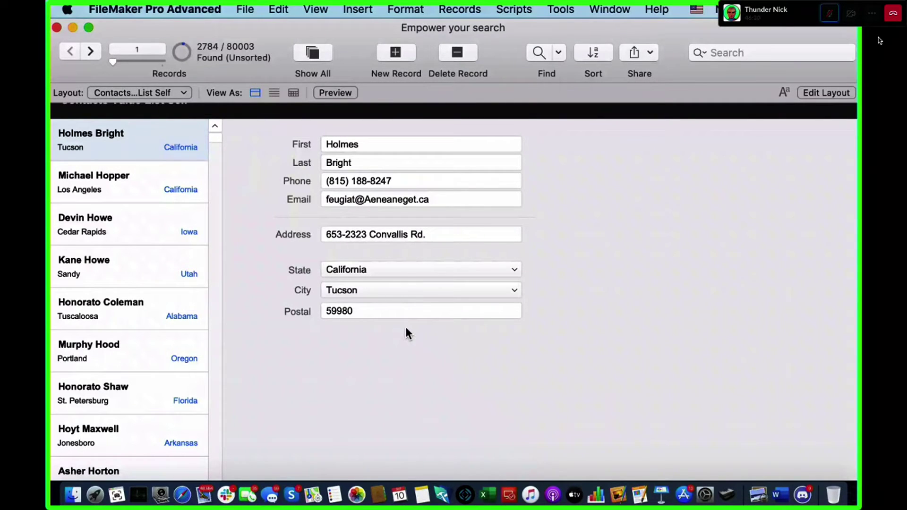
Set the first contact's City to San Jose, commit the record and check the City choices again.
left_click(401, 270)
left_click(400, 289)
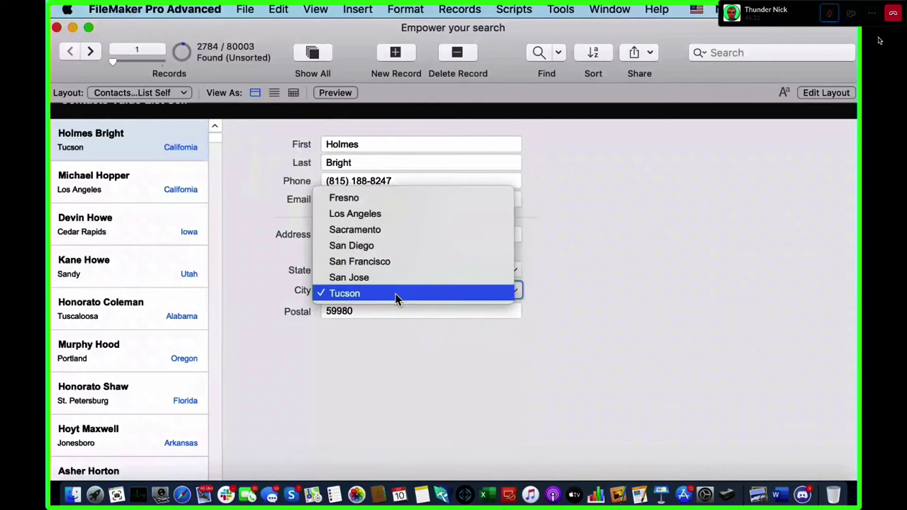
left_click(401, 273)
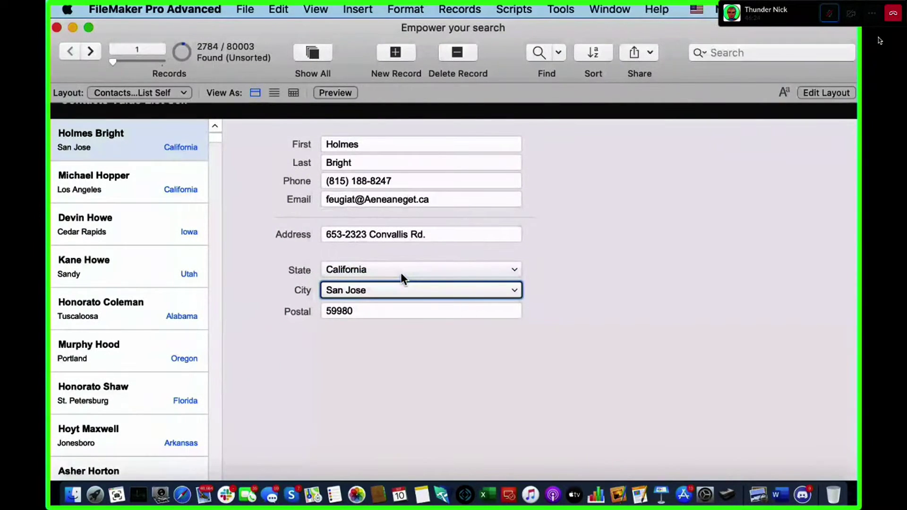
left_click(410, 308)
left_click(401, 347)
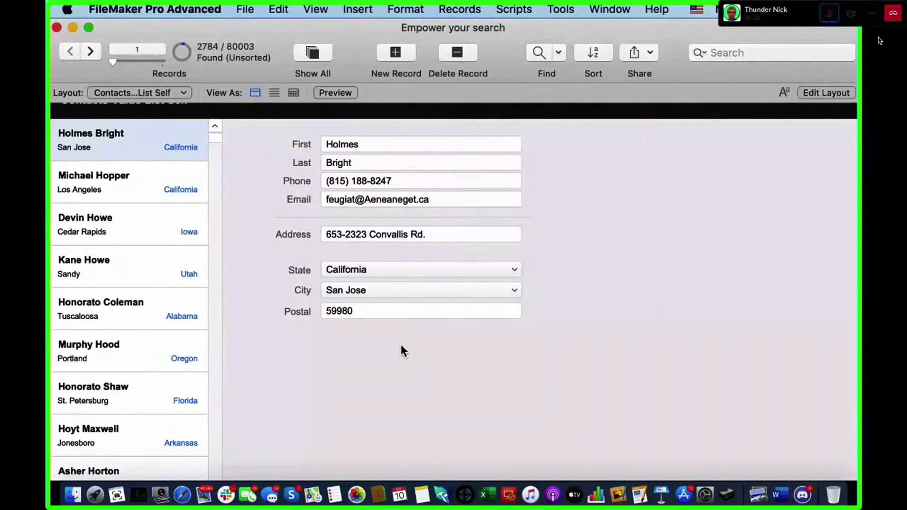
left_click(375, 291)
left_click(375, 292)
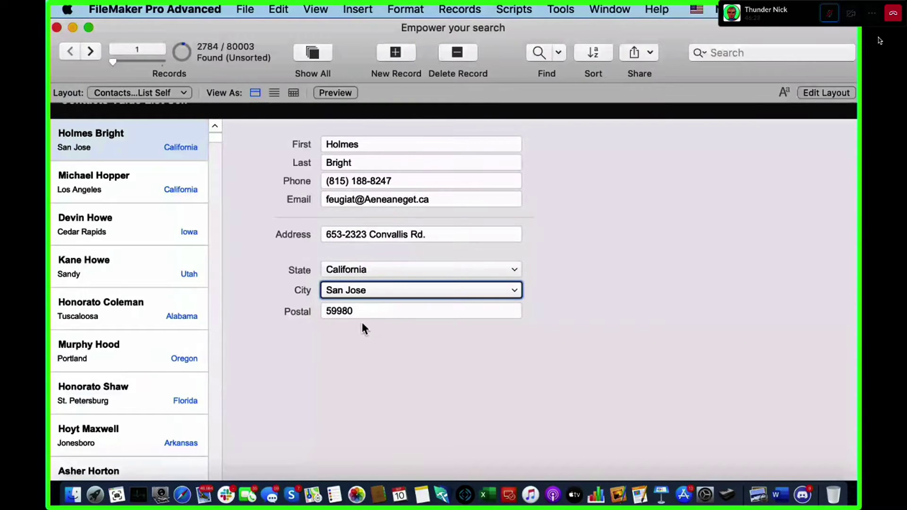
Duplicate the Contacts by State table occurrence in the relationships graph and name the copy Contacts by City.
left_click(376, 371)
key("super+shift+d")
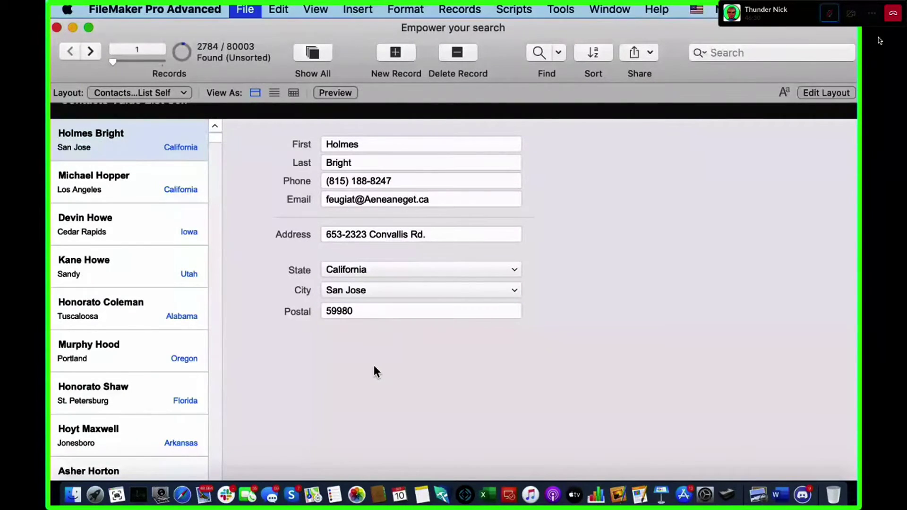
left_click(579, 164)
left_click_drag(578, 164, 570, 140)
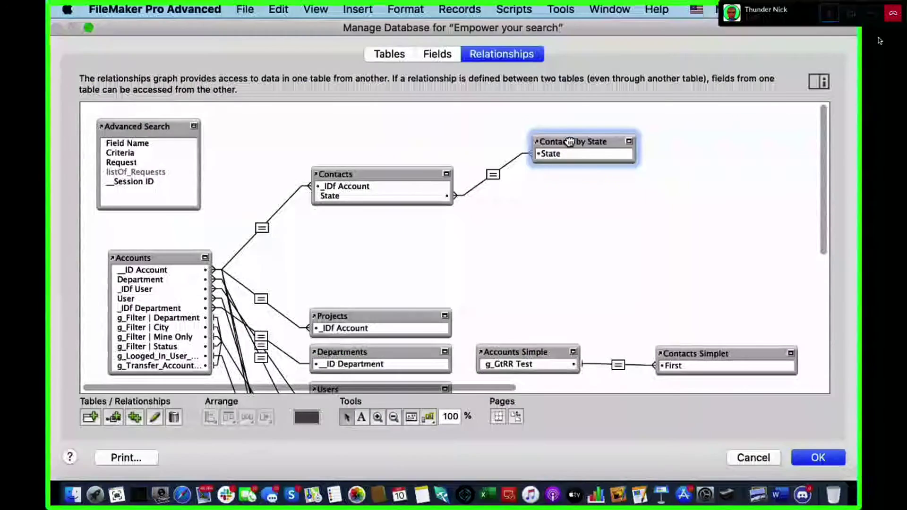
key("super+d")
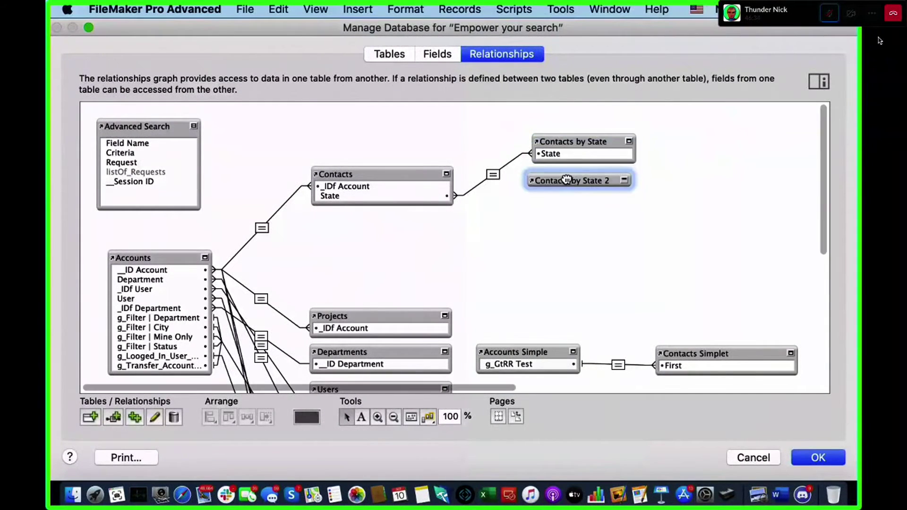
double_click(581, 180)
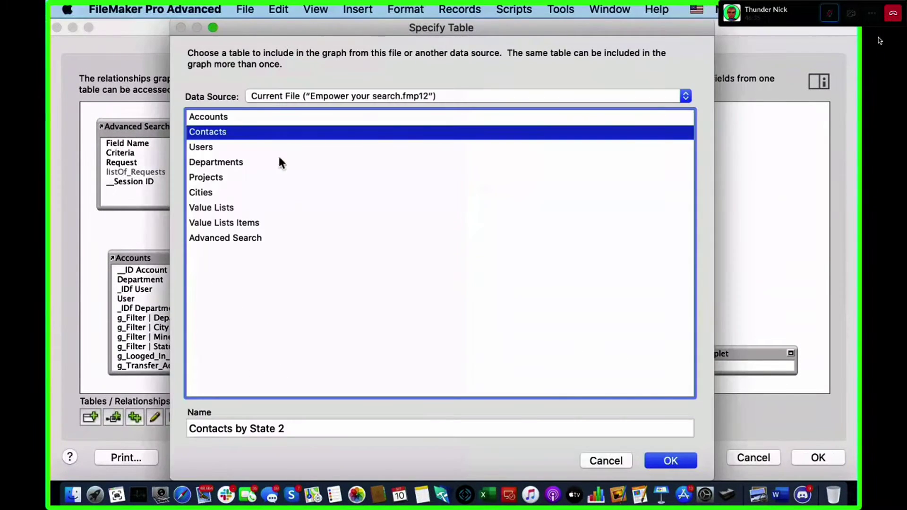
left_click_drag(249, 427, 326, 434)
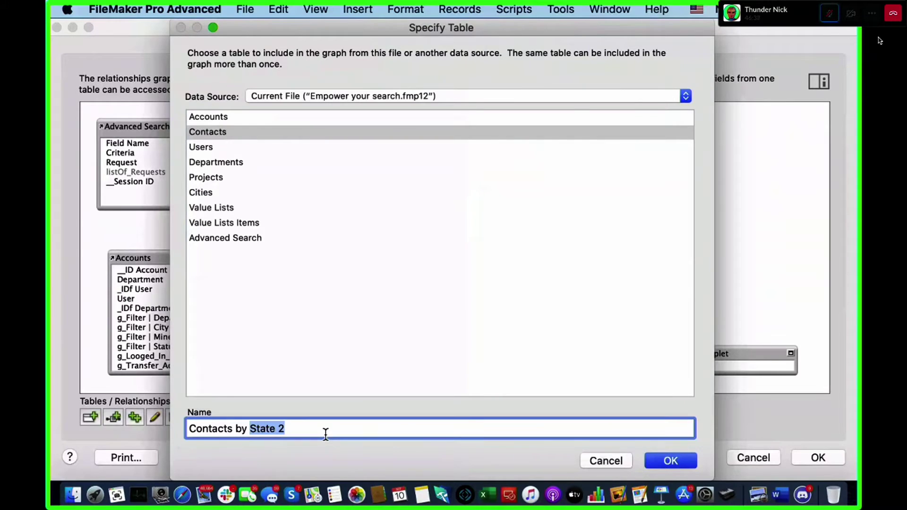
type("City")
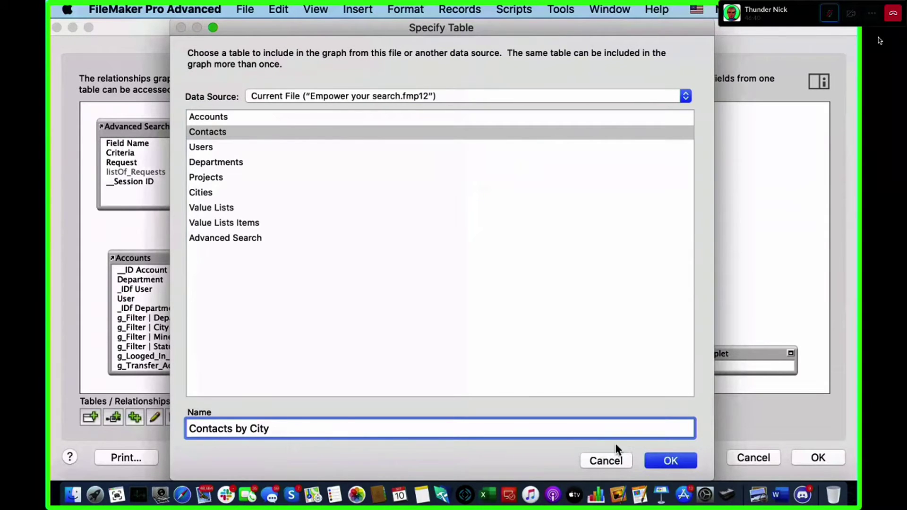
left_click(681, 460)
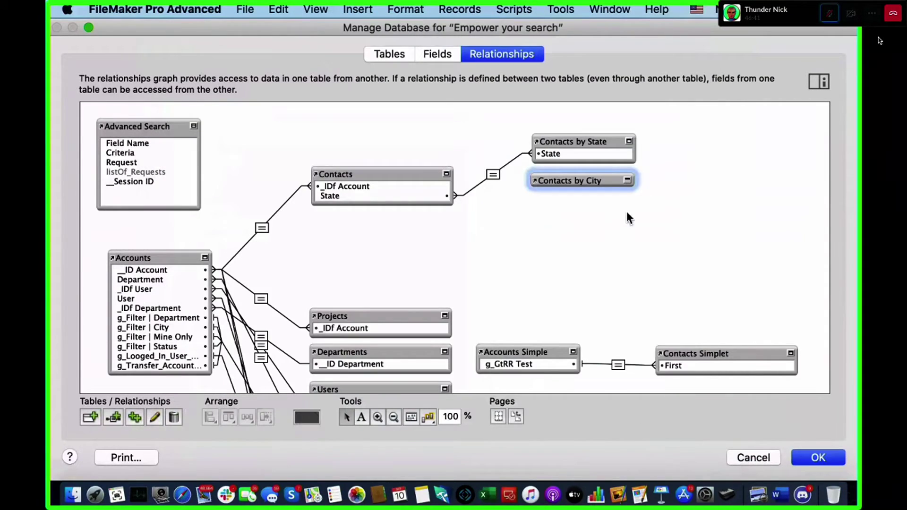
Relate Contacts to Contacts by City by matching the City field in both table occurrences.
left_click(627, 180)
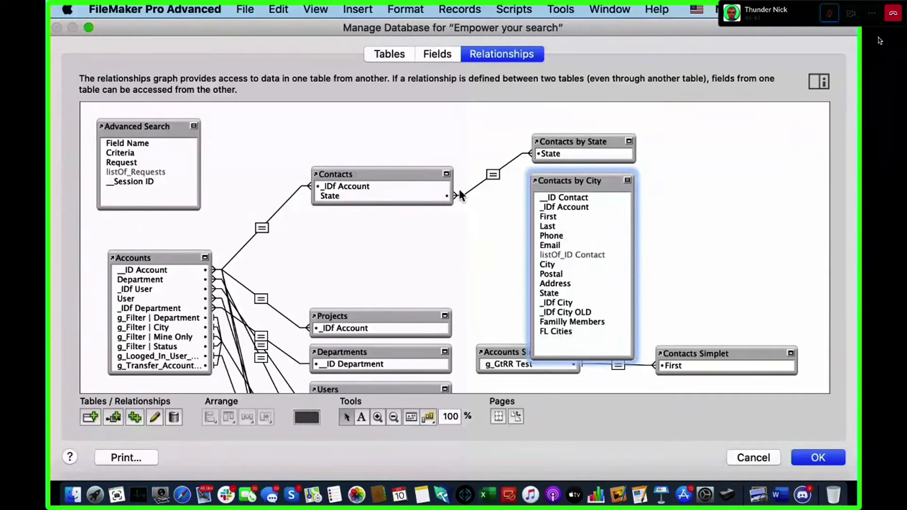
left_click(446, 174)
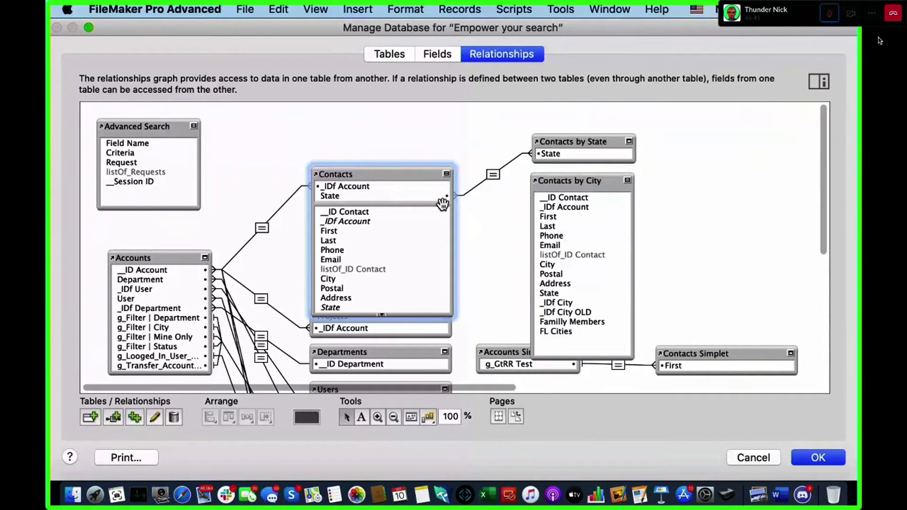
left_click_drag(327, 280, 557, 264)
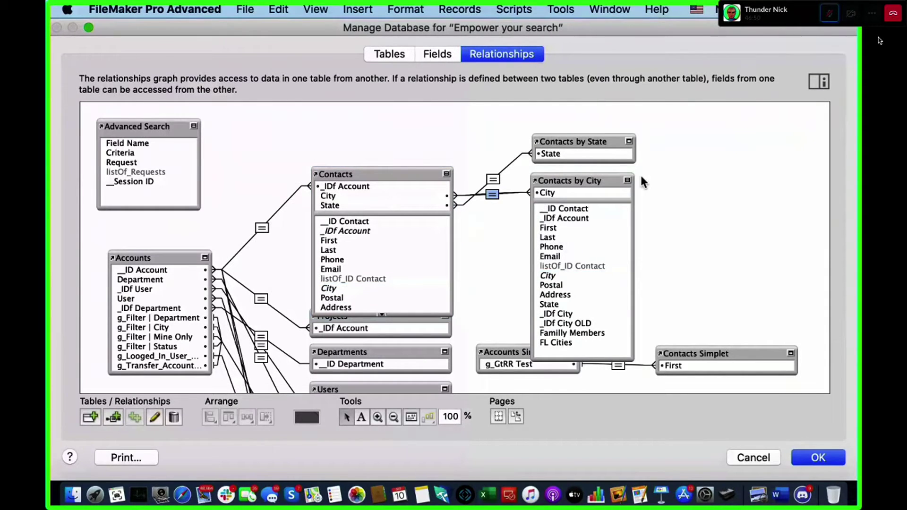
Collapse Contacts and Contacts by City to show only their match fields and save the database changes.
left_click(628, 181)
left_click(628, 180)
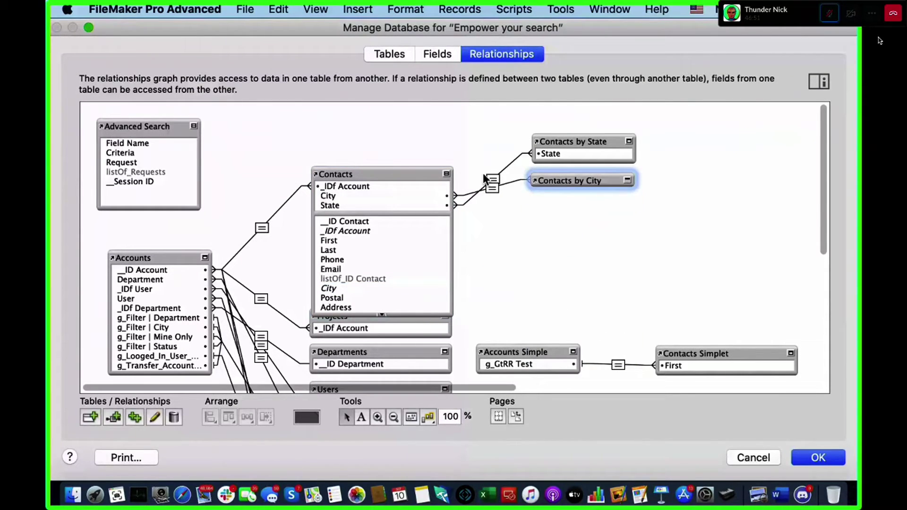
left_click(445, 174)
left_click(445, 174)
left_click(546, 241)
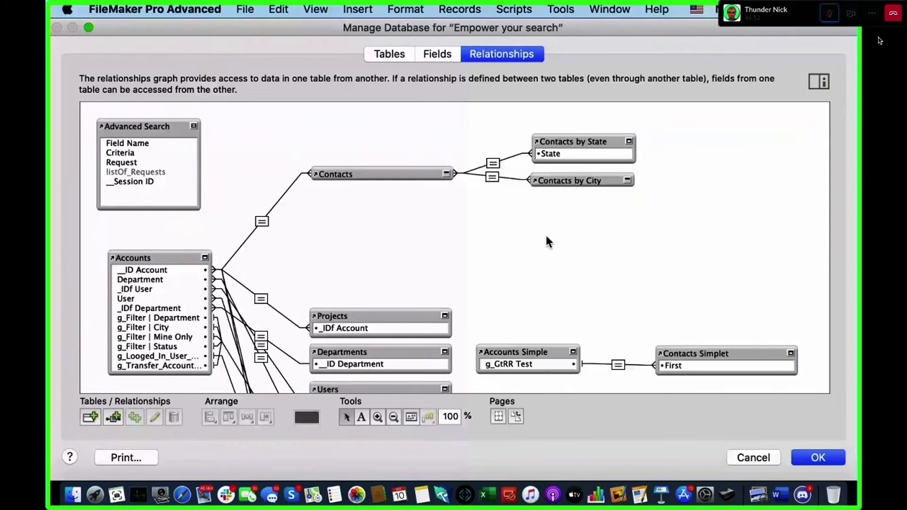
left_click(627, 181)
left_click(628, 180)
left_click(446, 174)
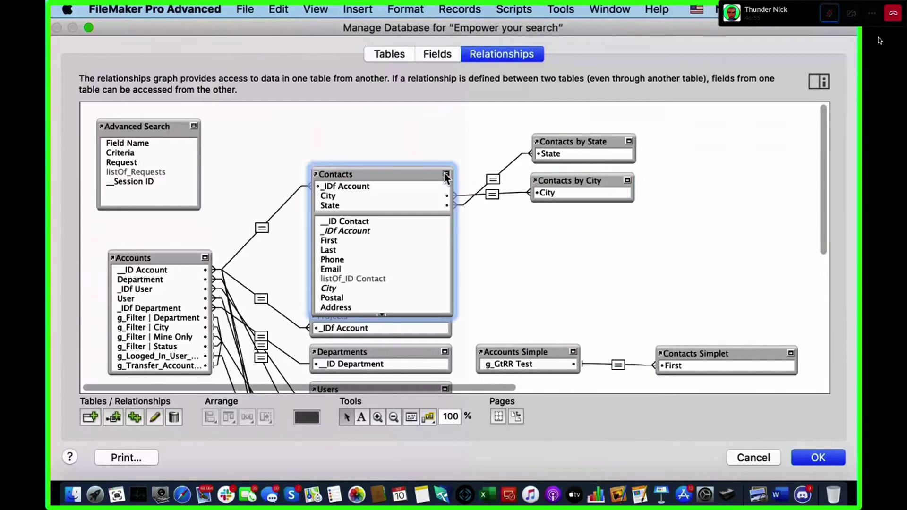
left_click(446, 174)
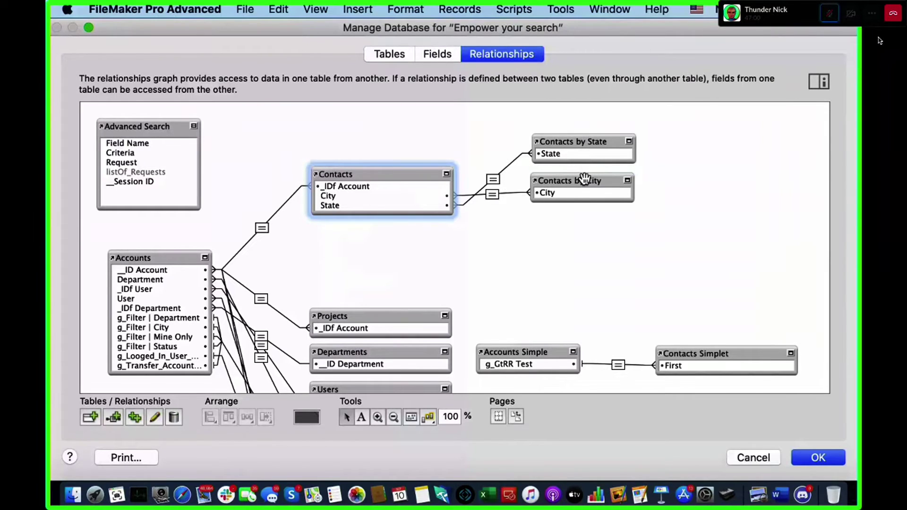
left_click(819, 458)
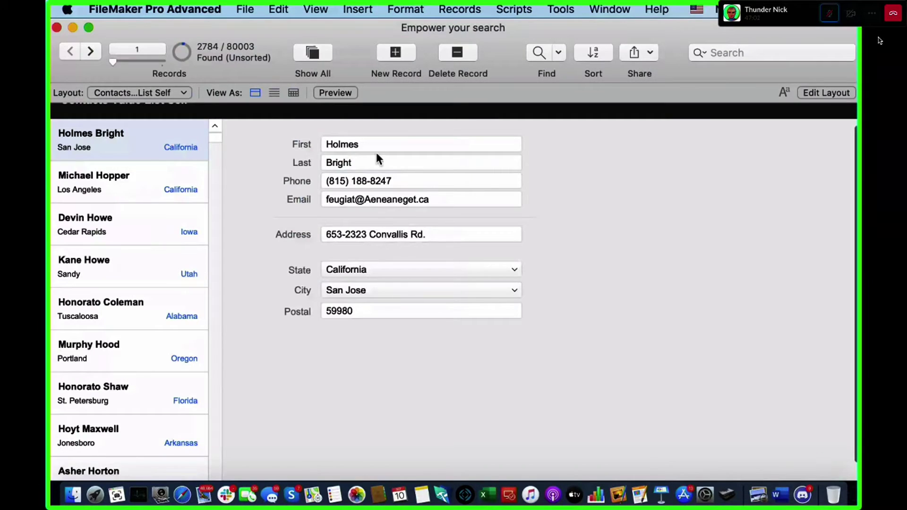
Create a new value list named Postals by City.
left_click(243, 4)
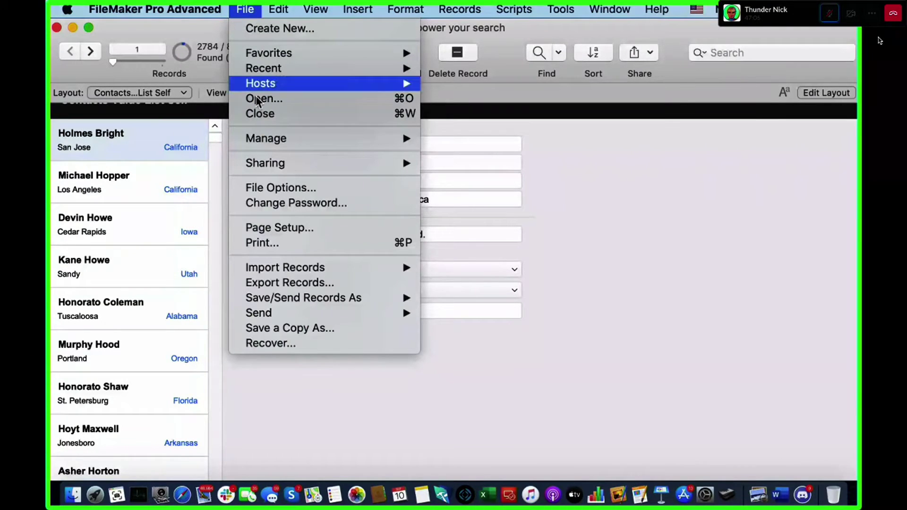
mouse_move(401, 139)
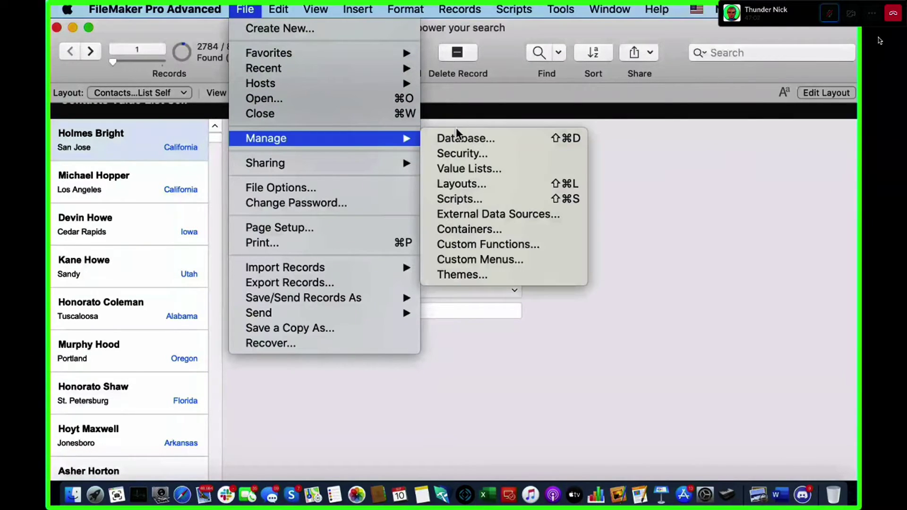
left_click(479, 168)
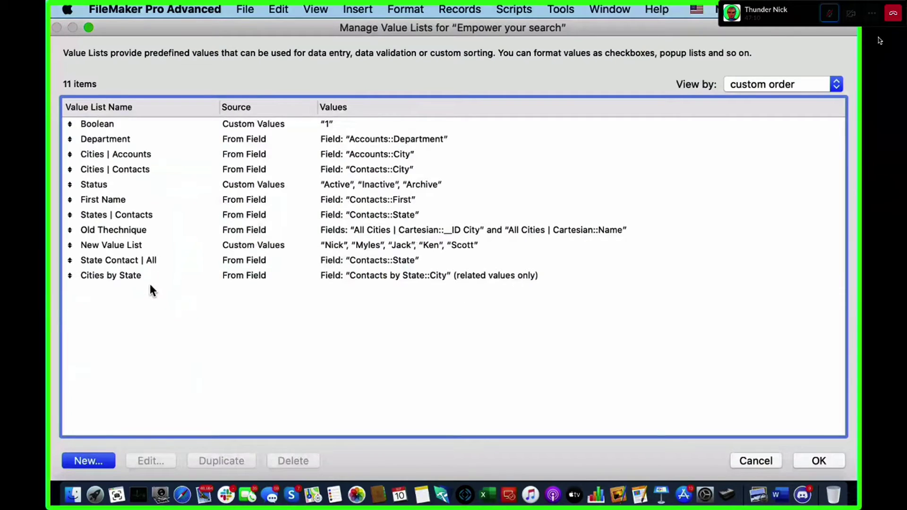
left_click(105, 461)
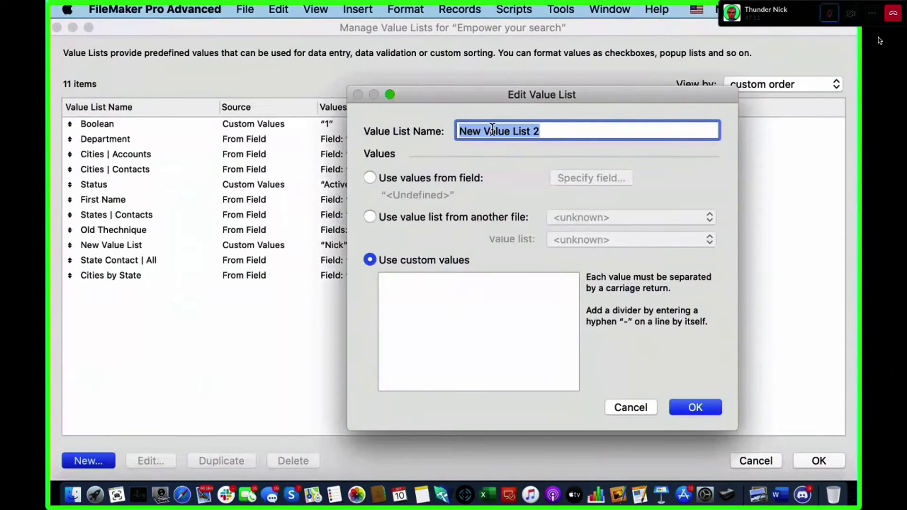
type("P{ostal")
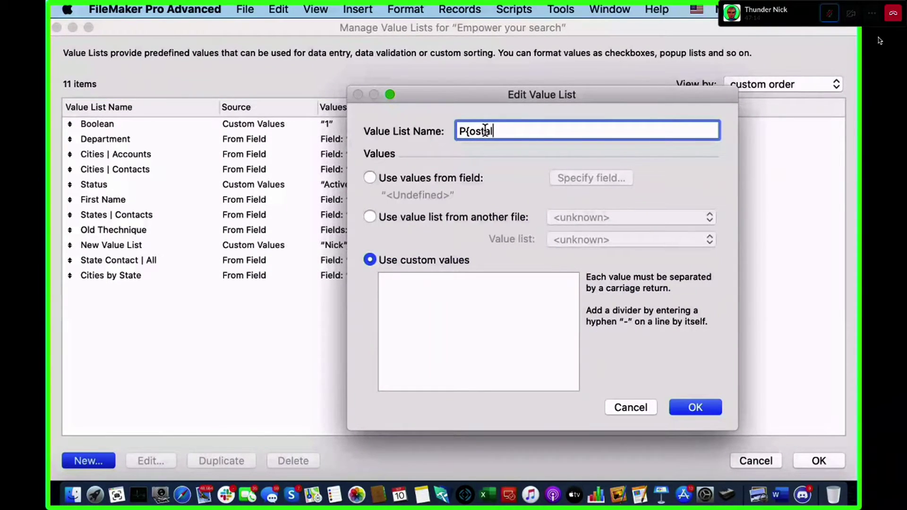
type("ostal by City")
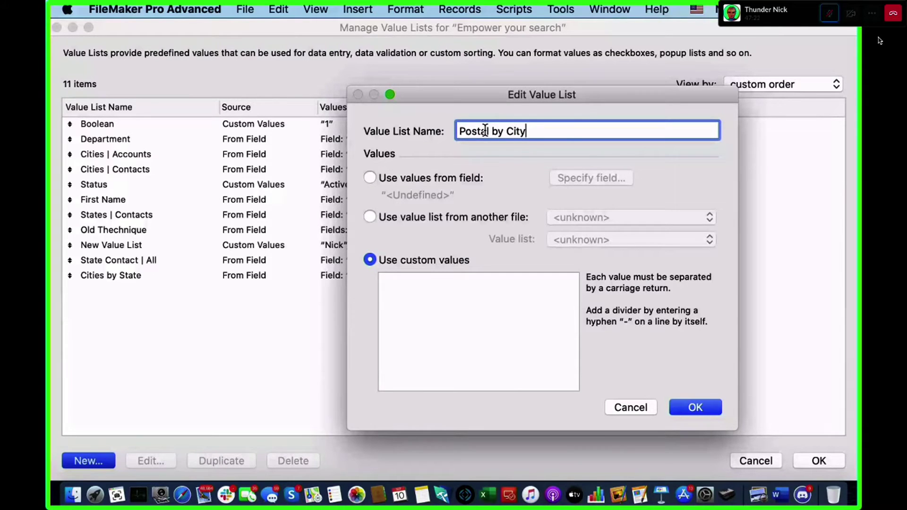
left_click(490, 133)
type("s")
Base the value list on the Postal field from Contacts by City.
left_click(414, 179)
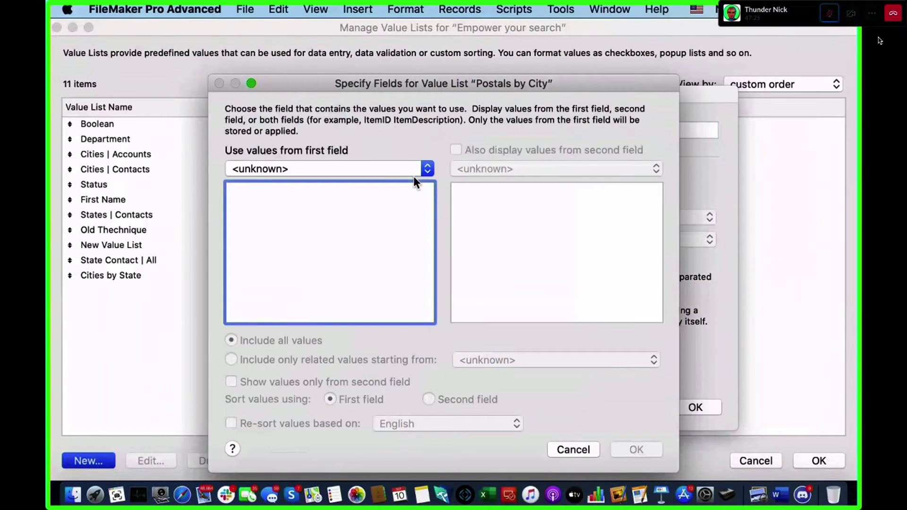
left_click(380, 169)
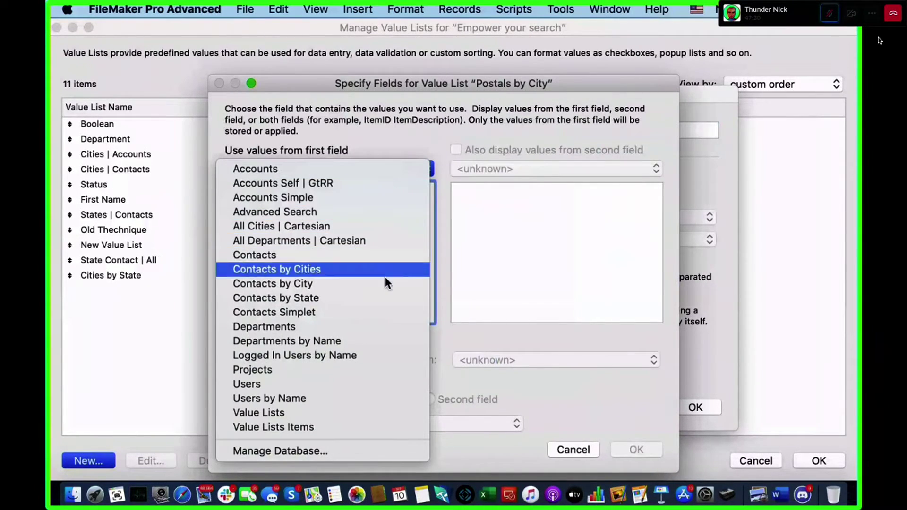
left_click(385, 293)
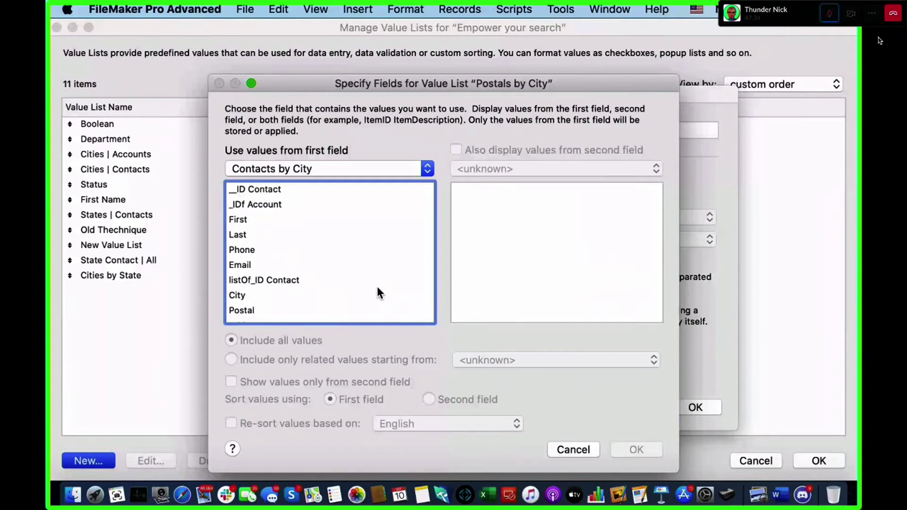
scroll(271, 310, "down", 3)
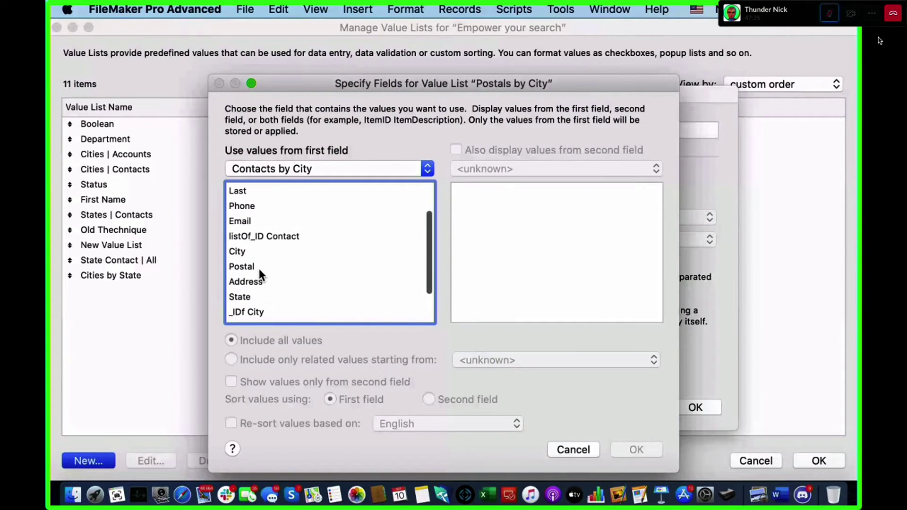
left_click(259, 269)
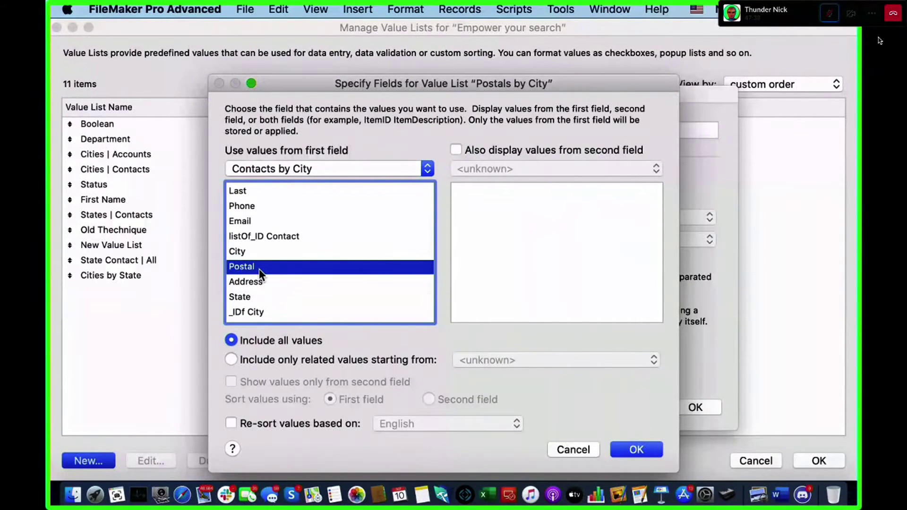
Include only related values starting from Contacts and save the value list changes.
left_click(272, 361)
left_click(501, 367)
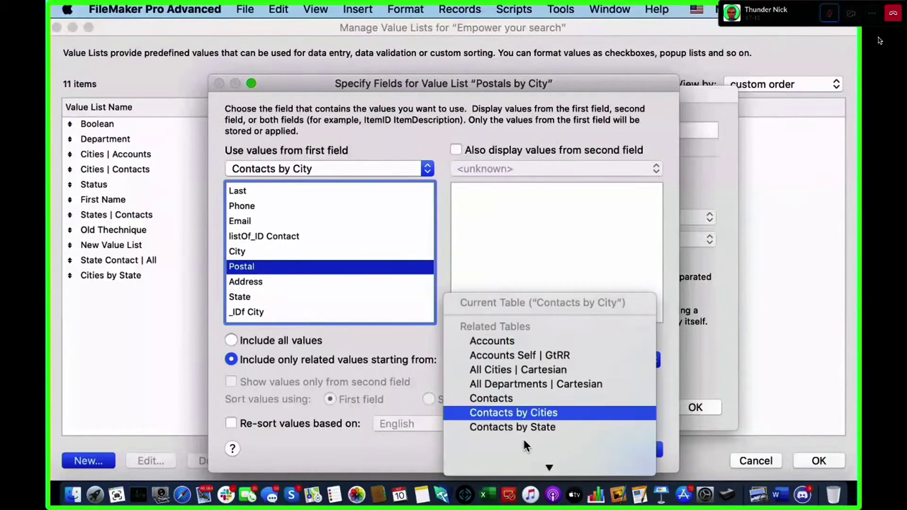
left_click(516, 274)
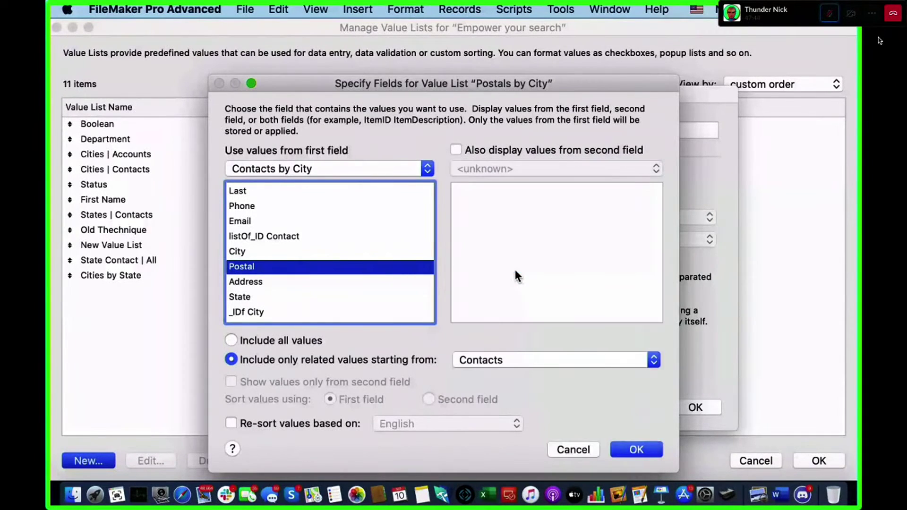
left_click(647, 452)
left_click(696, 407)
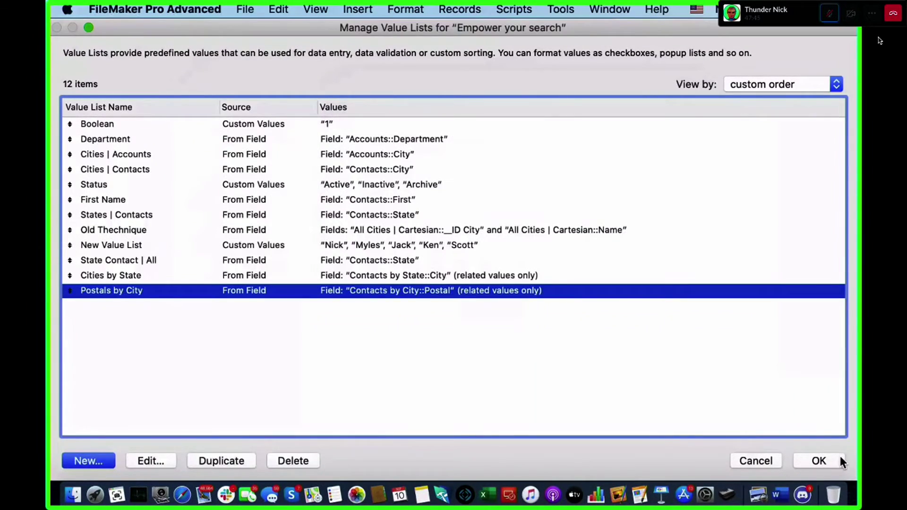
left_click(833, 460)
Examine how Contacts connects to Contacts by State and Contacts by City in the relationships graph, and close it without saving.
key("super+shift+d")
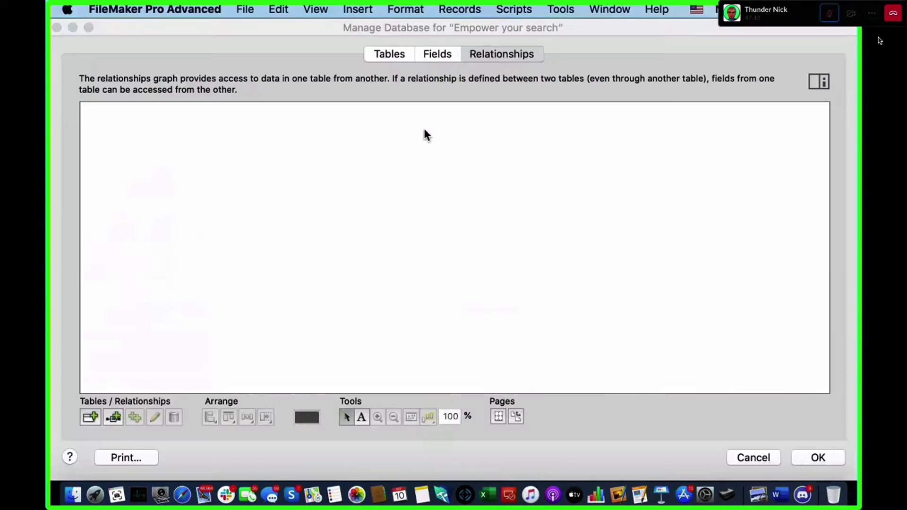
left_click(395, 175)
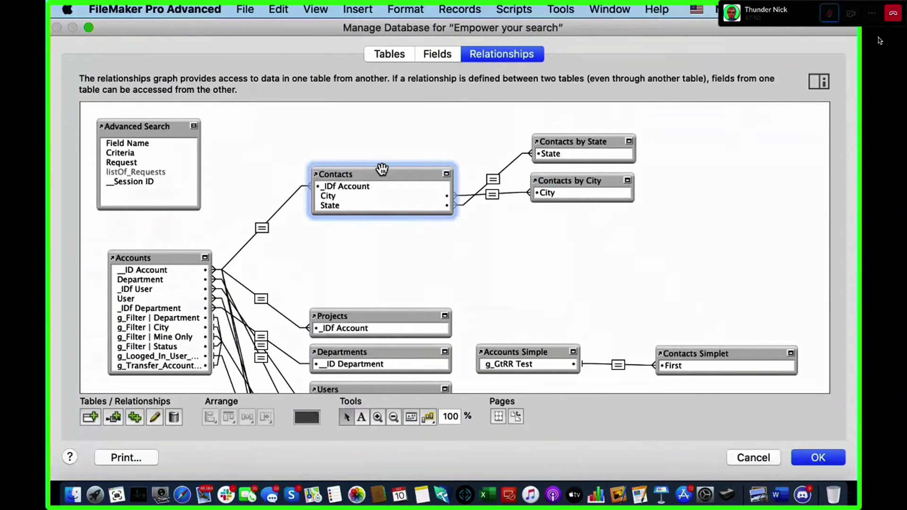
left_click_drag(381, 158, 392, 185)
left_click_drag(506, 115, 580, 136)
left_click_drag(670, 252, 582, 181)
left_click(549, 213)
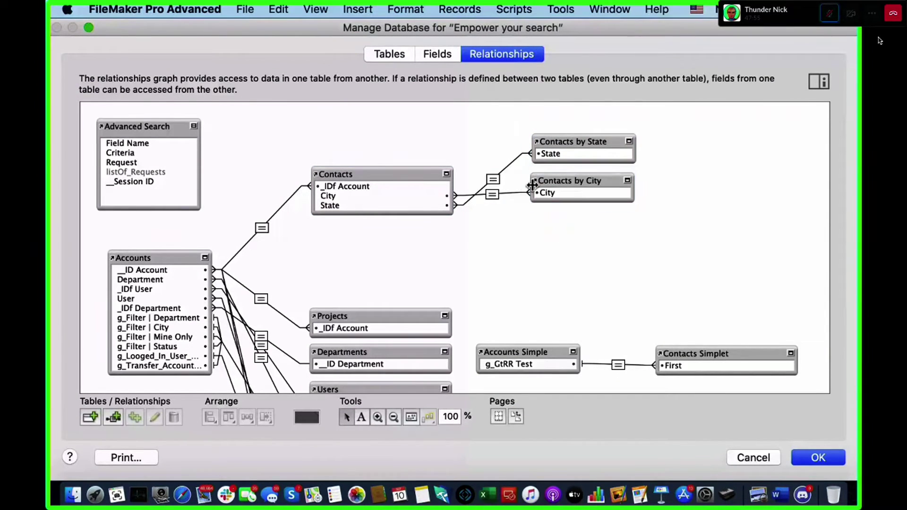
left_click(492, 180)
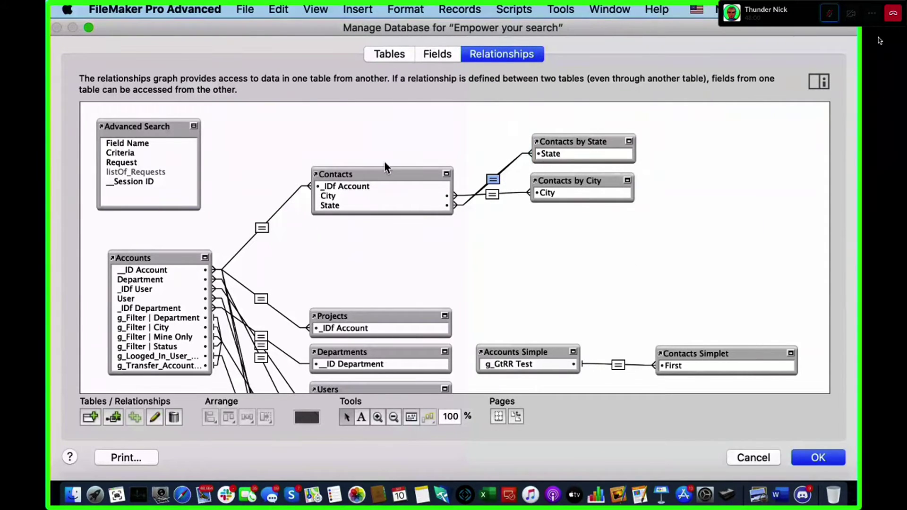
left_click_drag(392, 193, 573, 194)
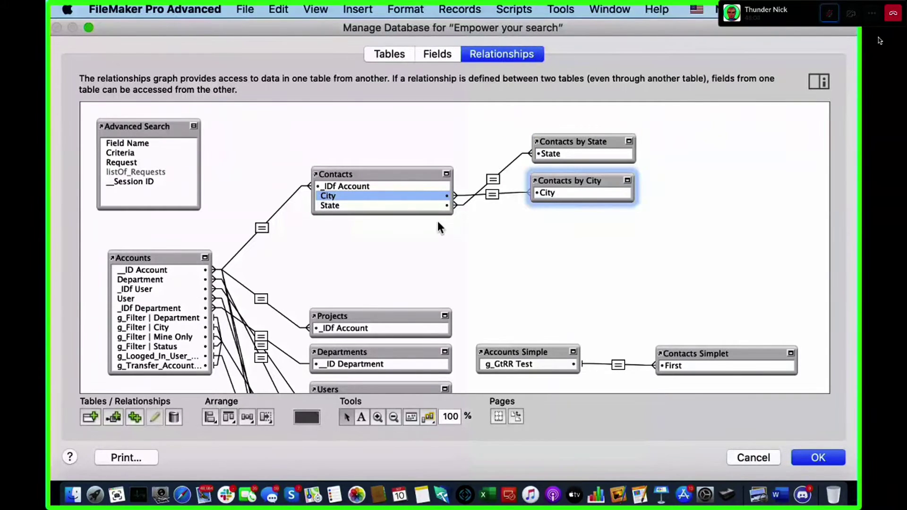
left_click(753, 457)
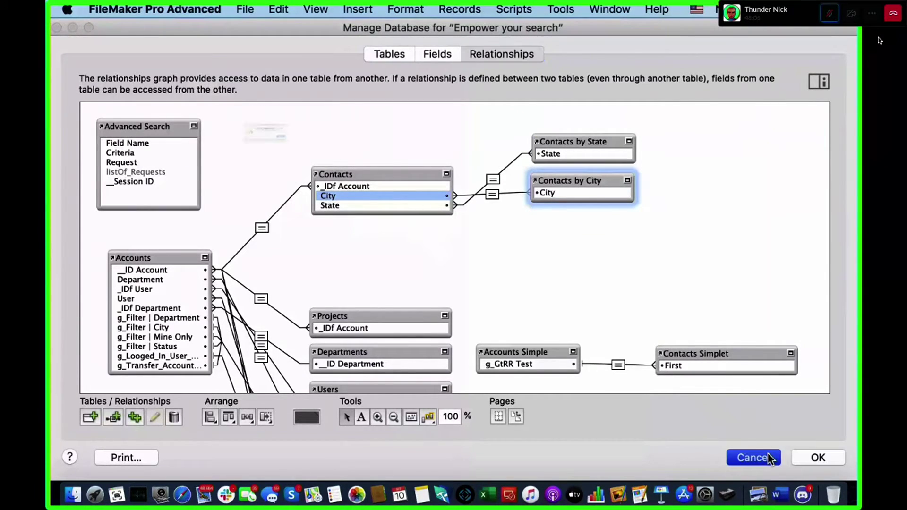
Make the Postal field on the contact layout a drop-down list using Postals by City, and return to Browse mode.
left_click(407, 169)
key("super+l")
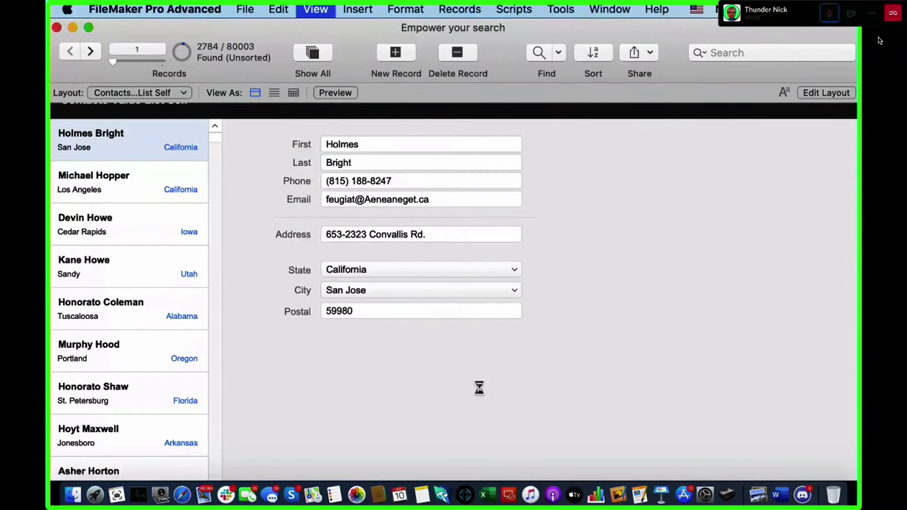
left_click(501, 319)
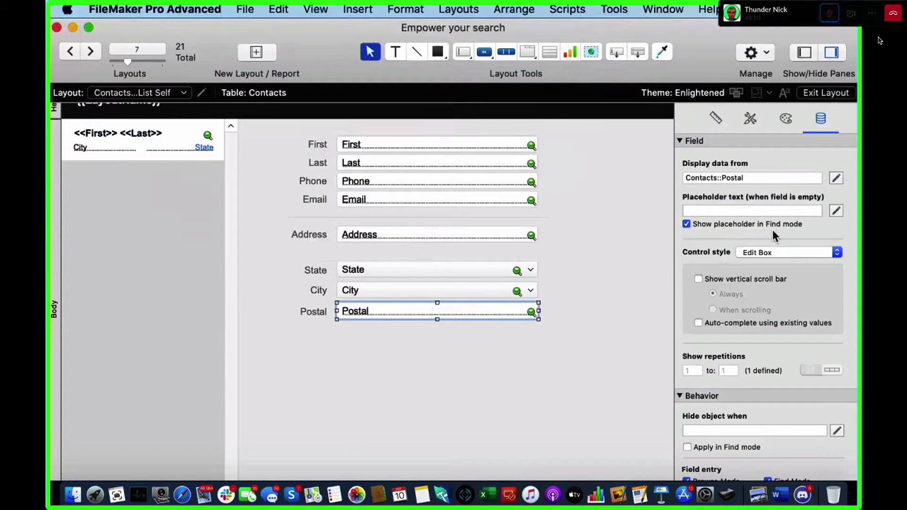
left_click(787, 251)
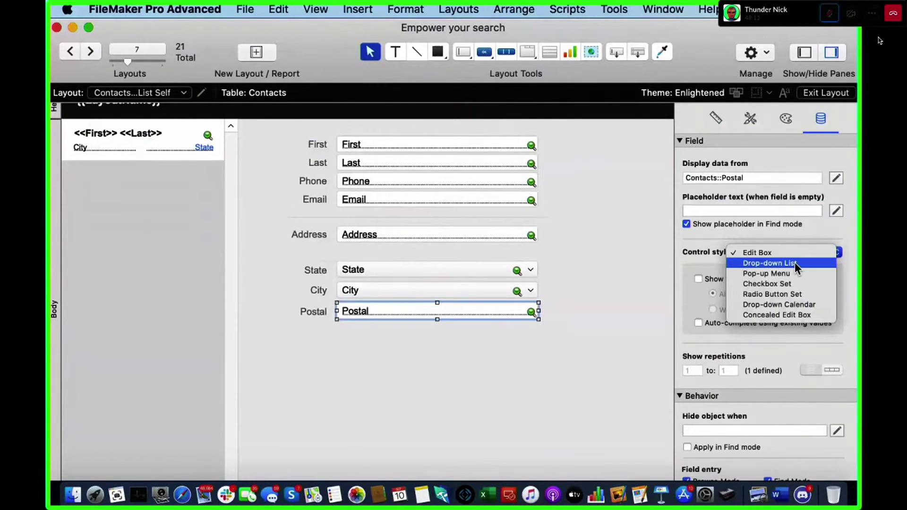
left_click(796, 263)
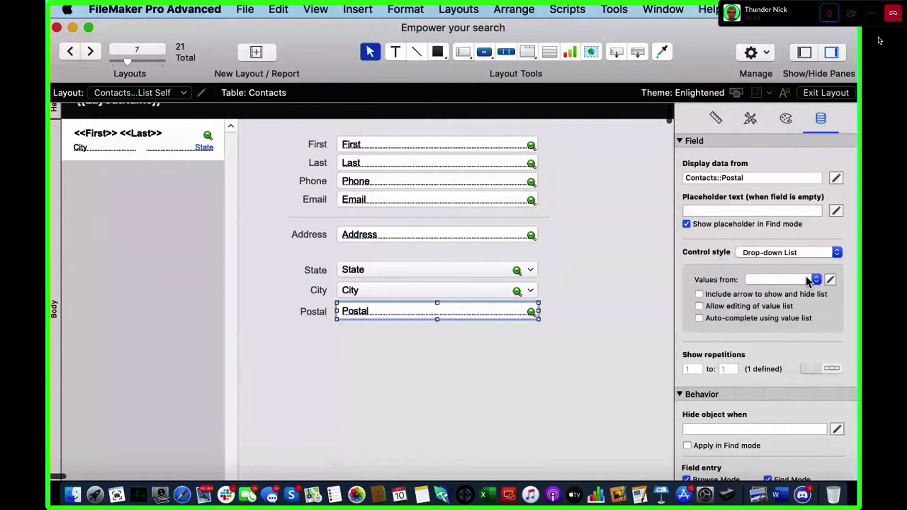
left_click(809, 283)
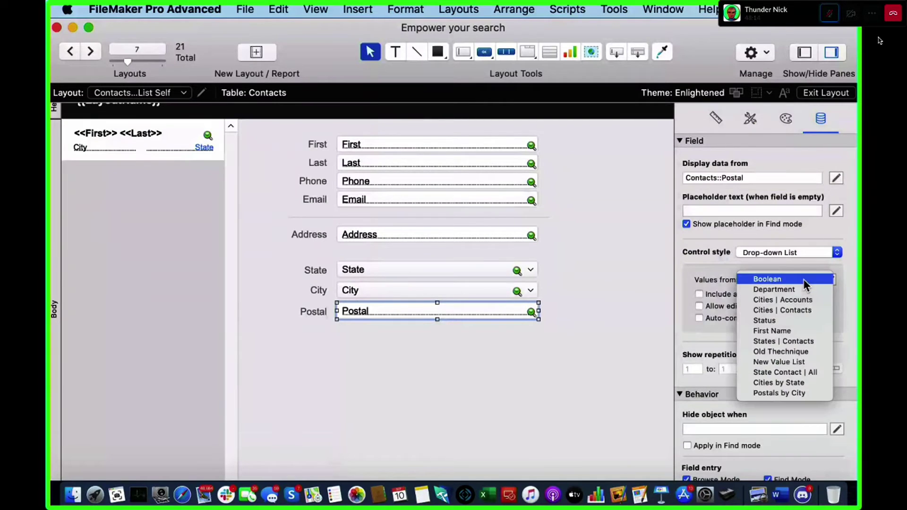
left_click(820, 394)
left_click(357, 364)
key("super+b")
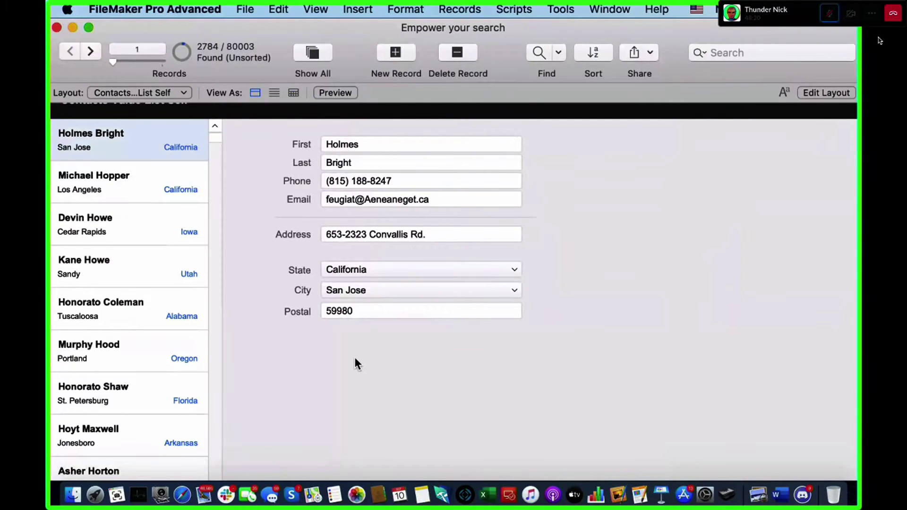
Examine the Postal choices offered for San Jose in the first contact record.
left_click(366, 312)
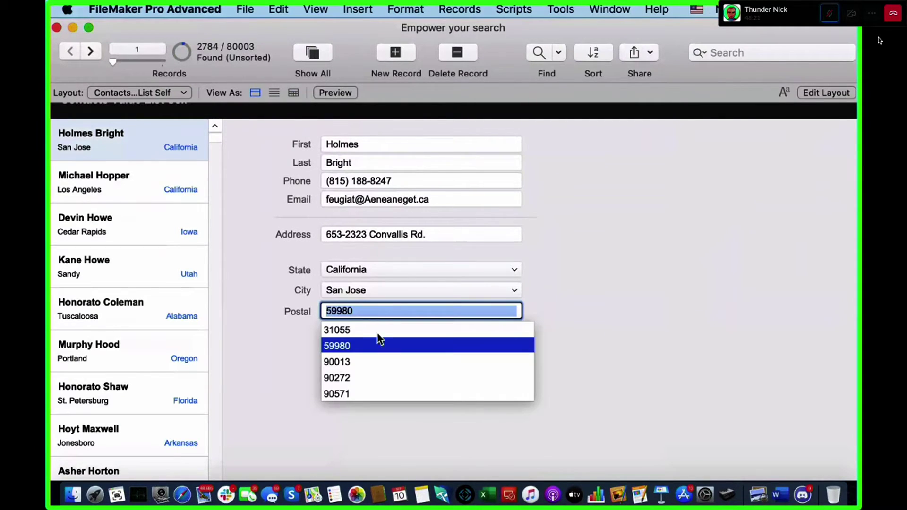
scroll(379, 343, "down", 5)
scroll(380, 344, "down", 5)
scroll(379, 344, "up", 10)
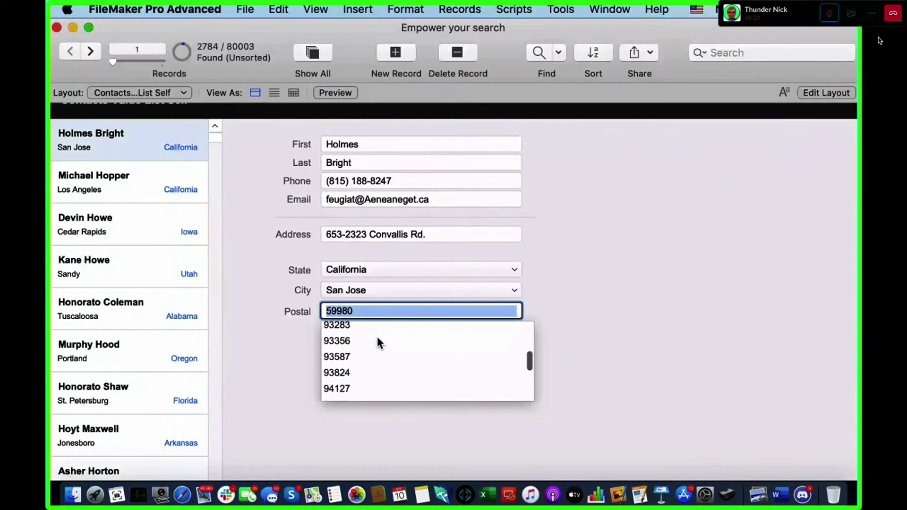
scroll(378, 350, "down", 10)
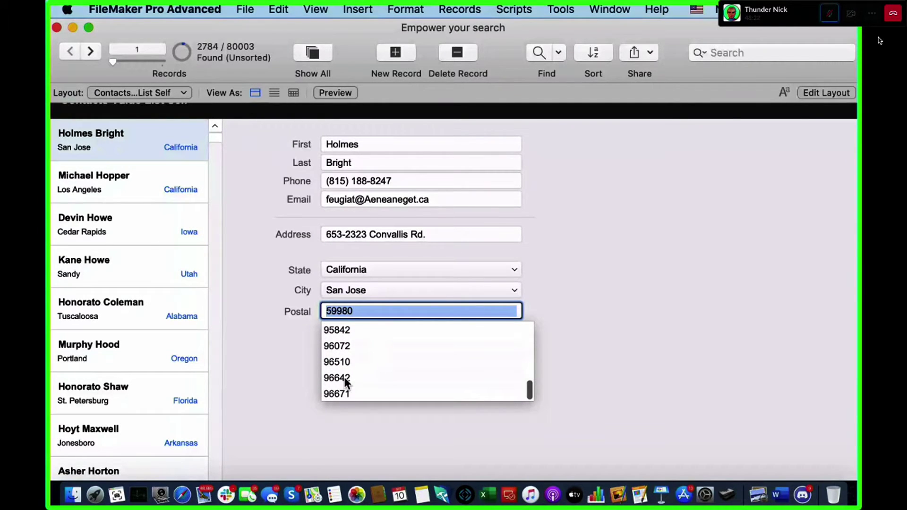
Set the first contact's State to Idaho and City to Meridian.
left_click(342, 284)
left_click(350, 272)
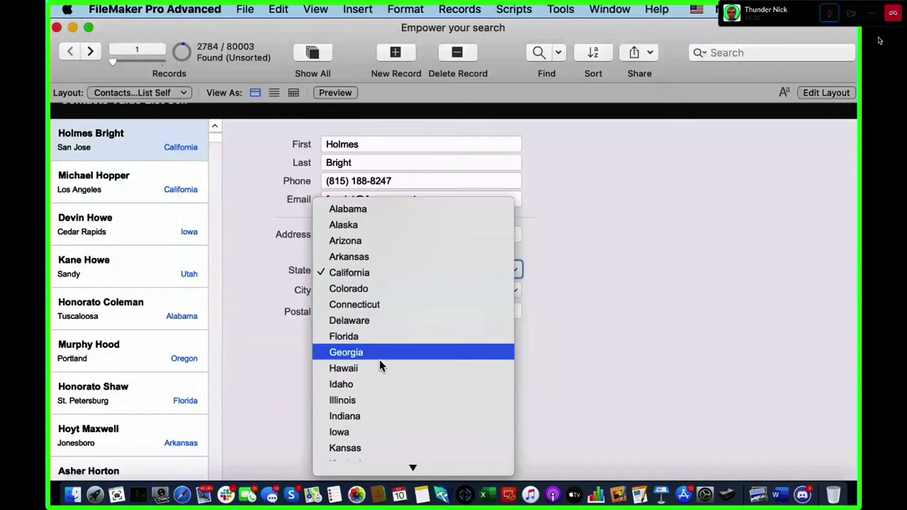
left_click(374, 388)
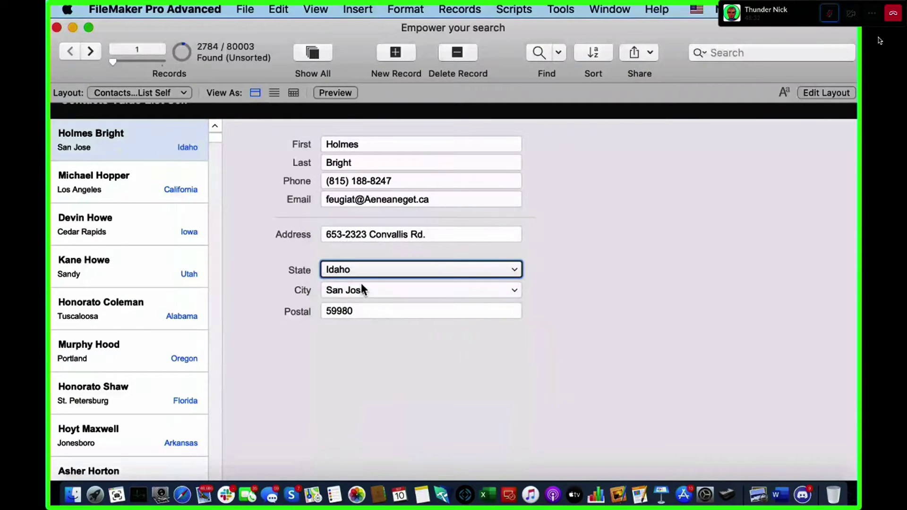
left_click(378, 293)
left_click(399, 327)
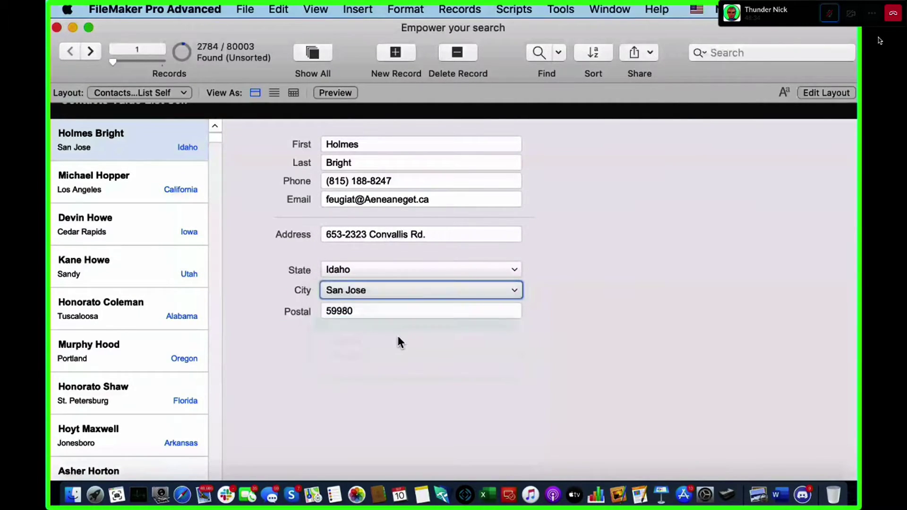
Examine the Postal choices offered for Meridian.
left_click(382, 312)
scroll(397, 340, "down", 10)
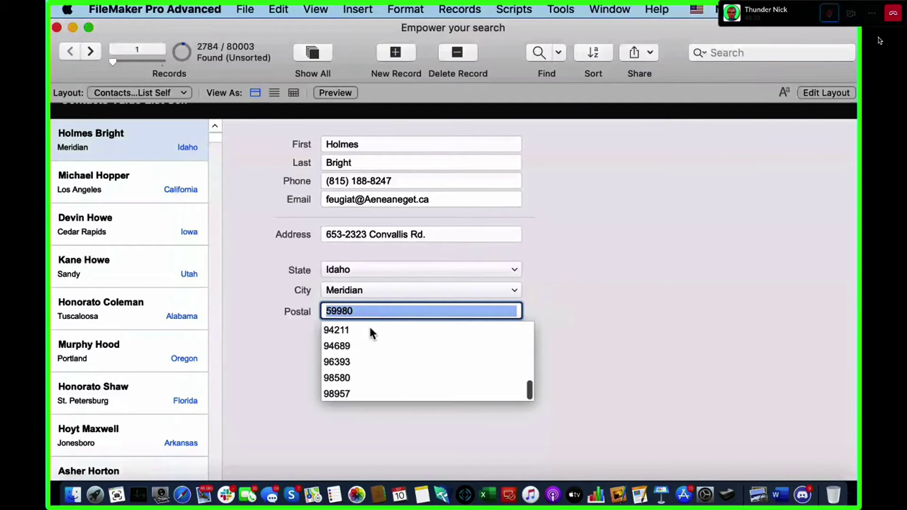
scroll(373, 334, "up", 5)
scroll(372, 334, "up", 5)
Change the contact's City to Idaho Falls and State to Colorado.
left_click(426, 292)
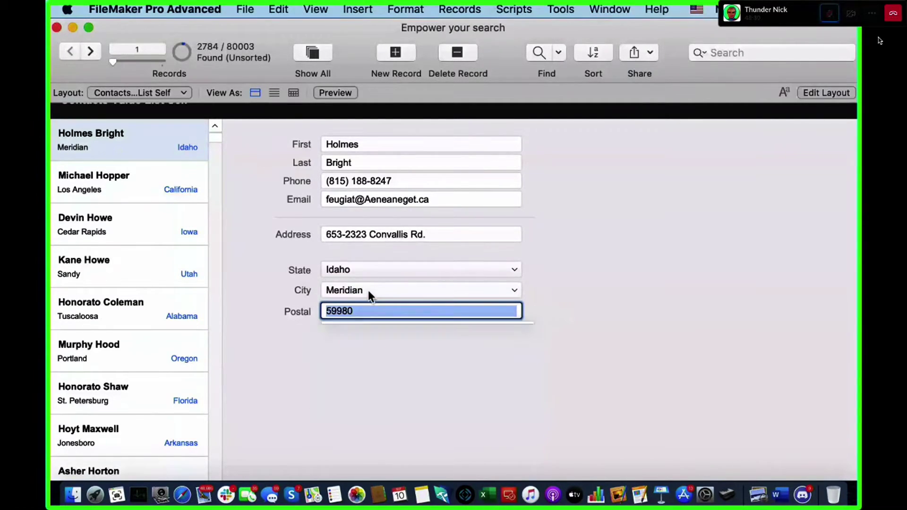
left_click(376, 389)
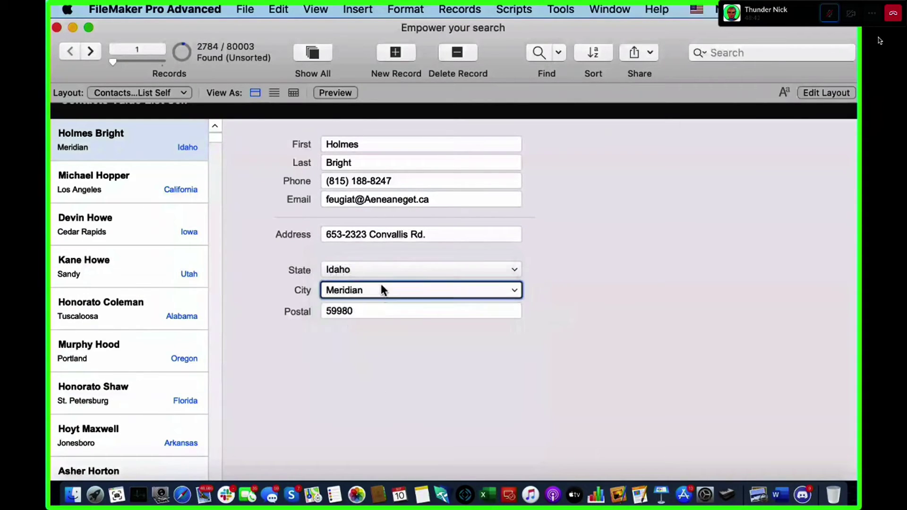
left_click(381, 290)
left_click(384, 276)
left_click(383, 270)
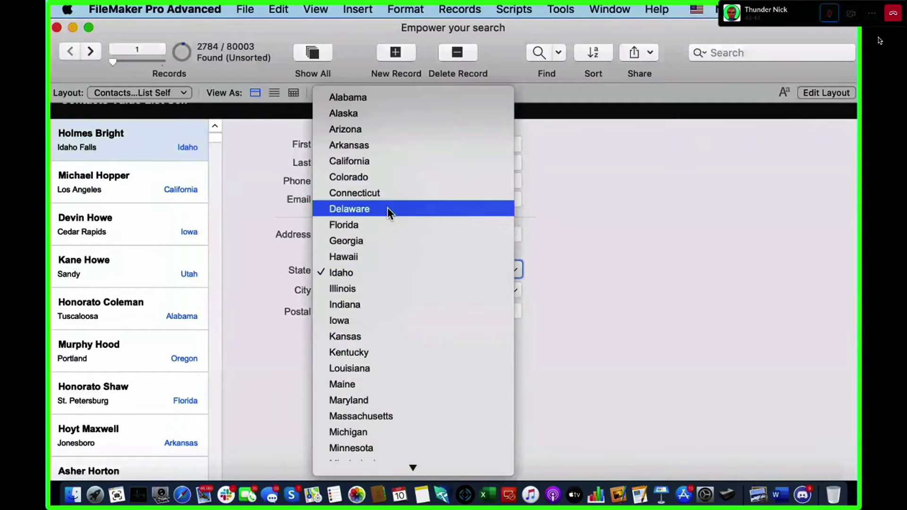
left_click(383, 178)
Set the contact's State to Oregon and City to Portland.
left_click(382, 276)
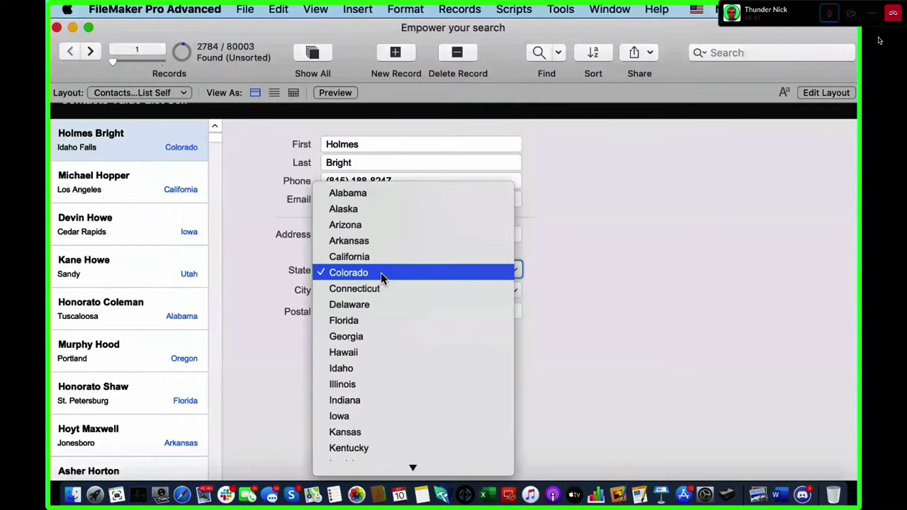
type("or")
key("Return")
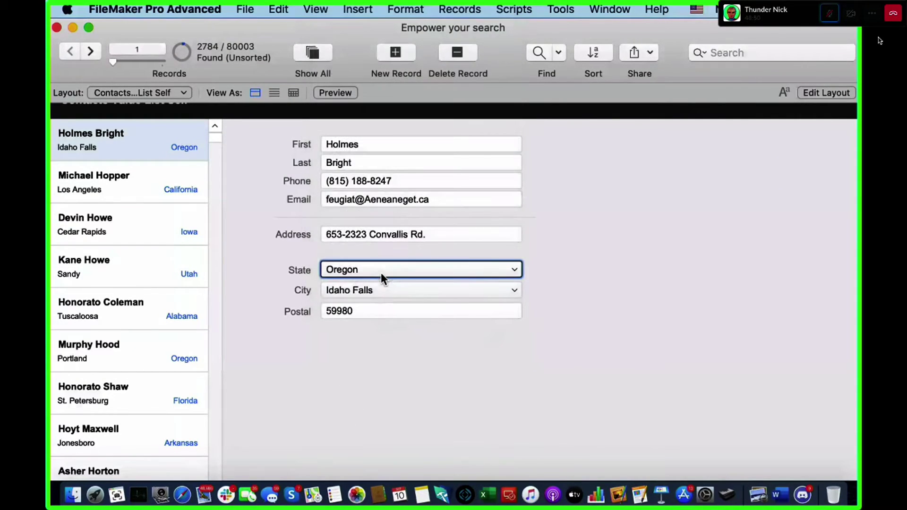
left_click(390, 292)
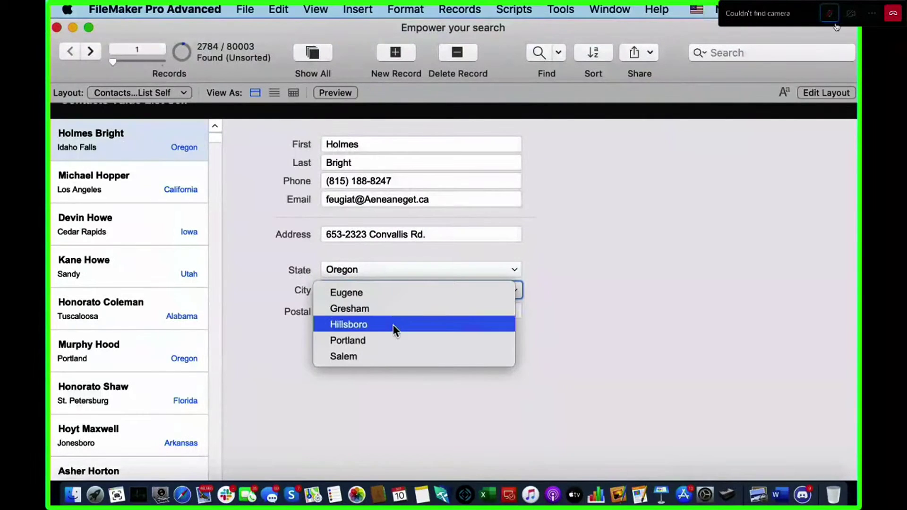
left_click(392, 341)
Examine the full range of Postal choices offered for Portland, and close the list without picking a value.
left_click(382, 311)
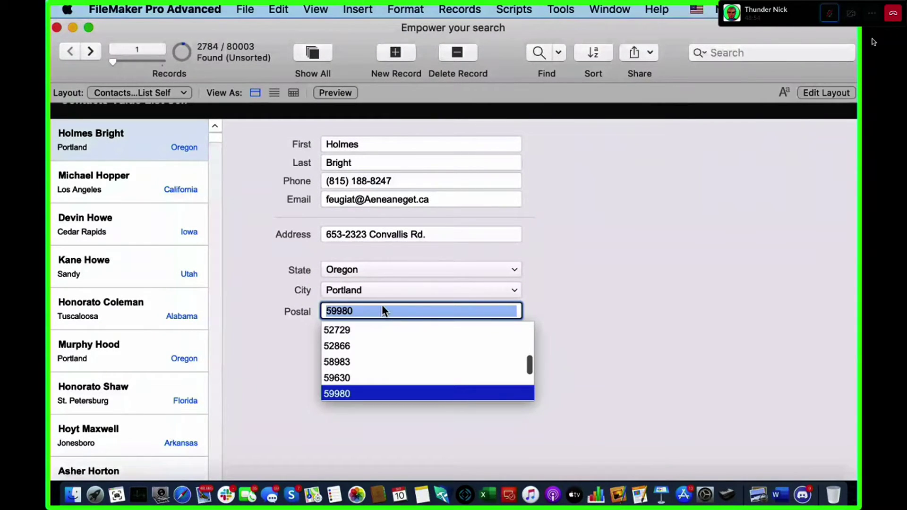
scroll(404, 356, "down", 15)
scroll(405, 356, "up", 20)
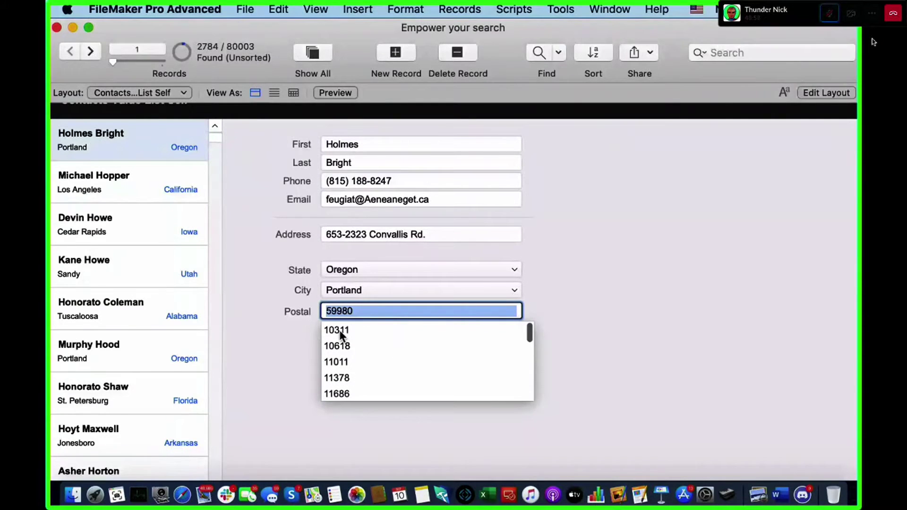
scroll(357, 366, "down", 20)
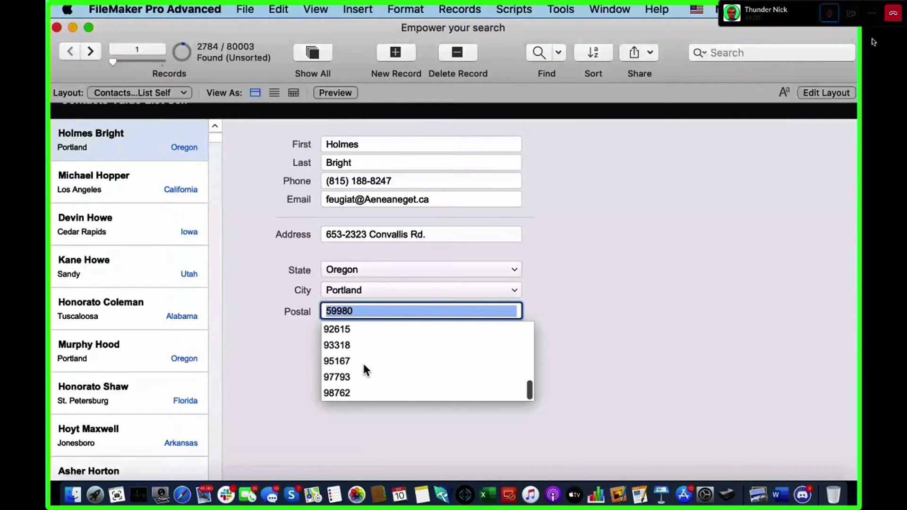
scroll(370, 360, "up", 20)
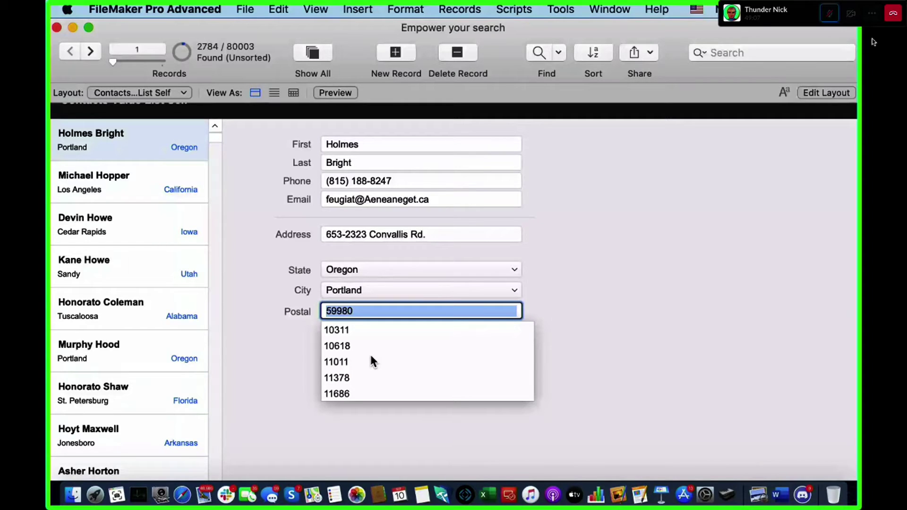
left_click(355, 255)
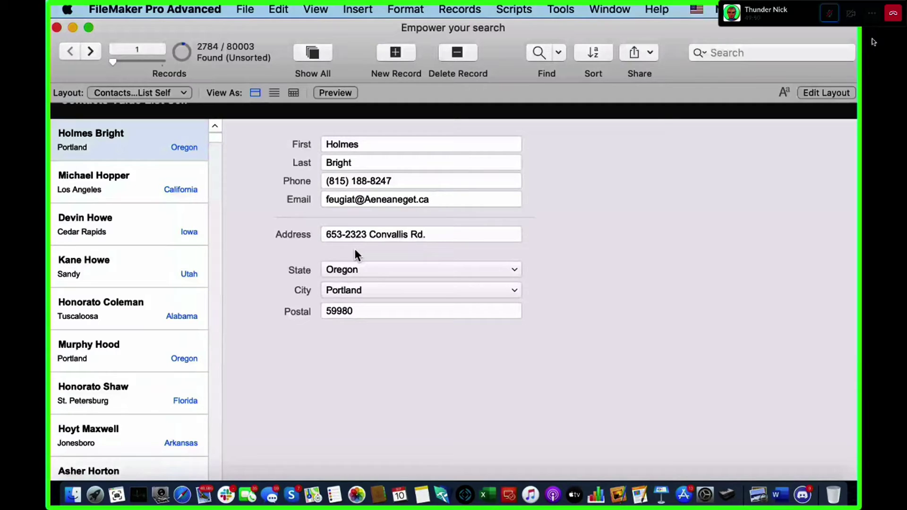
left_click(373, 312)
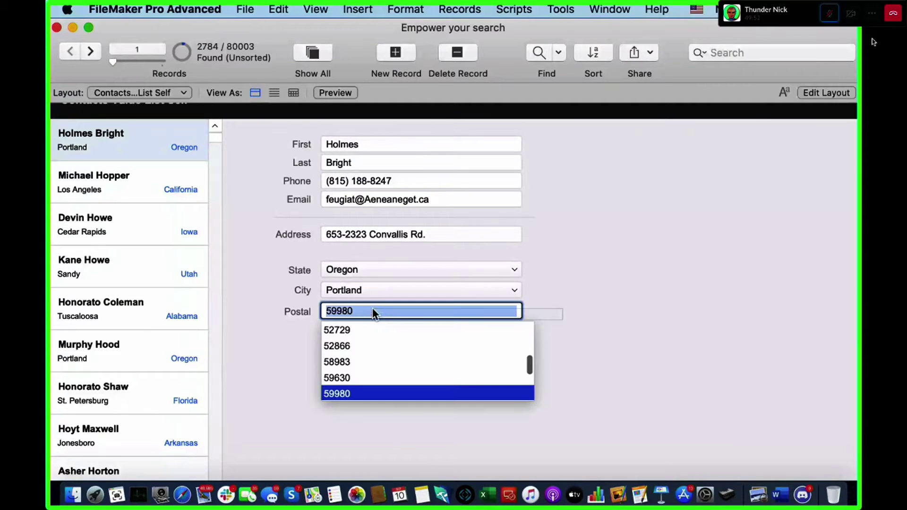
scroll(381, 342, "down", 5)
left_click(298, 315)
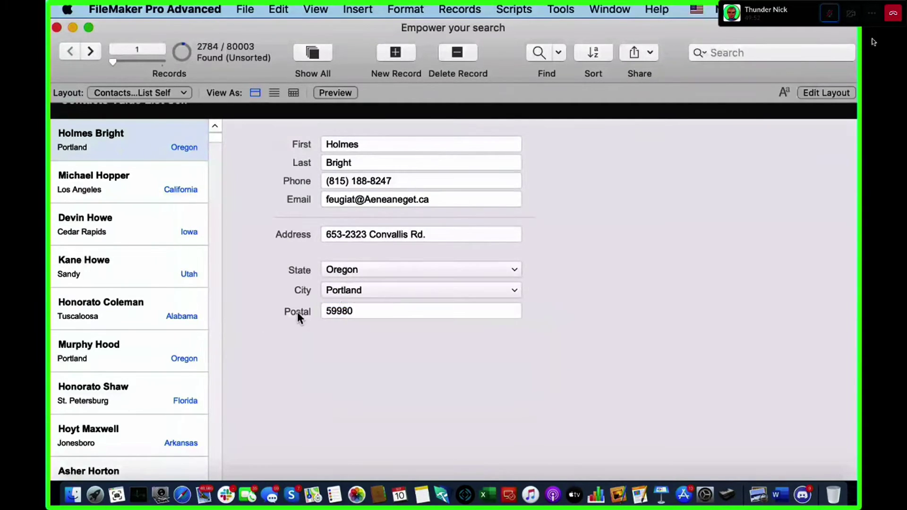
Set the contact's State to California and City to Sacramento.
left_click(359, 267)
scroll(374, 94, "up", 5)
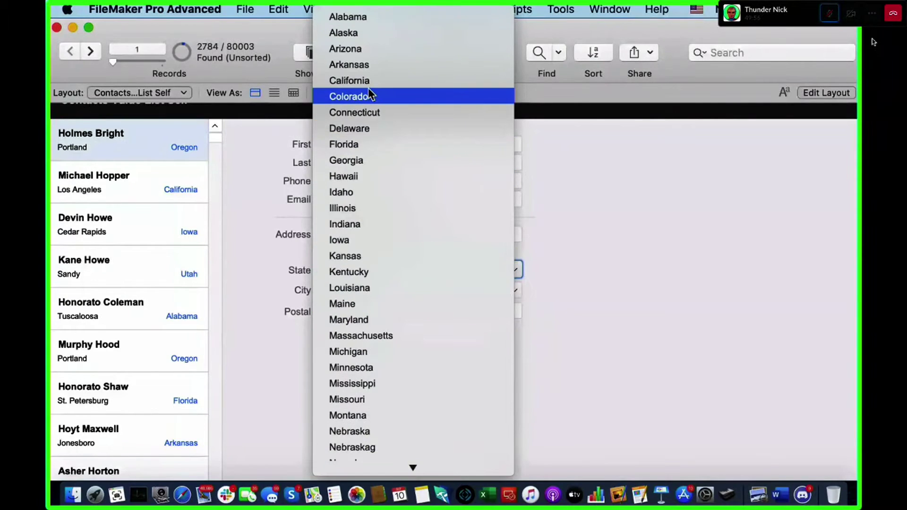
key("Escape")
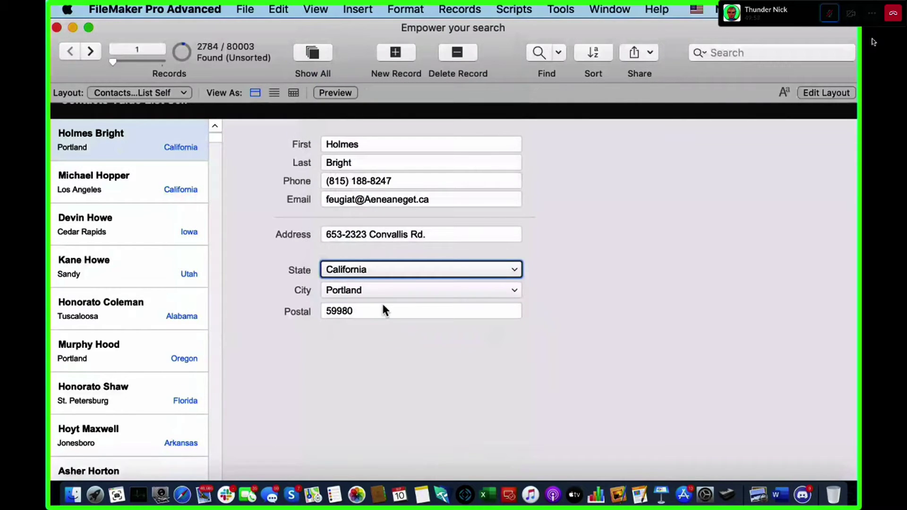
left_click(384, 302)
left_click(384, 291)
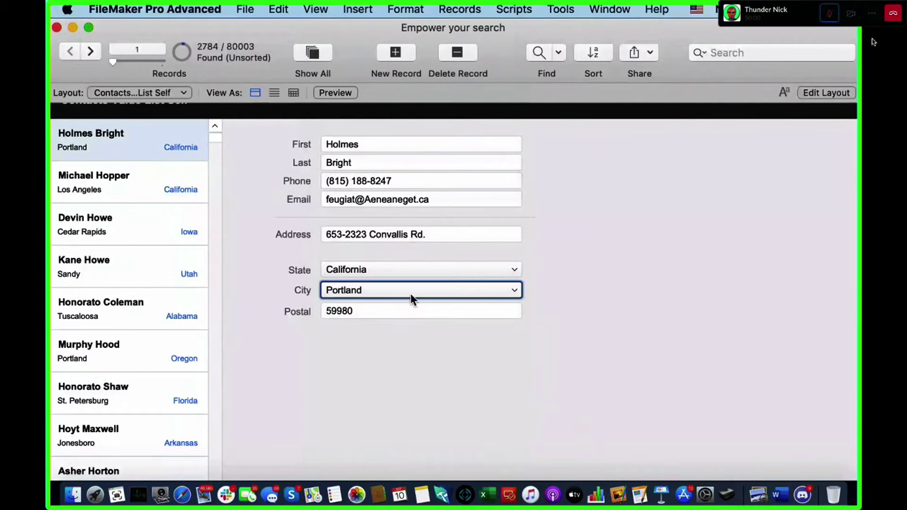
left_click(410, 293)
left_click(405, 307)
left_click(398, 295)
left_click(397, 309)
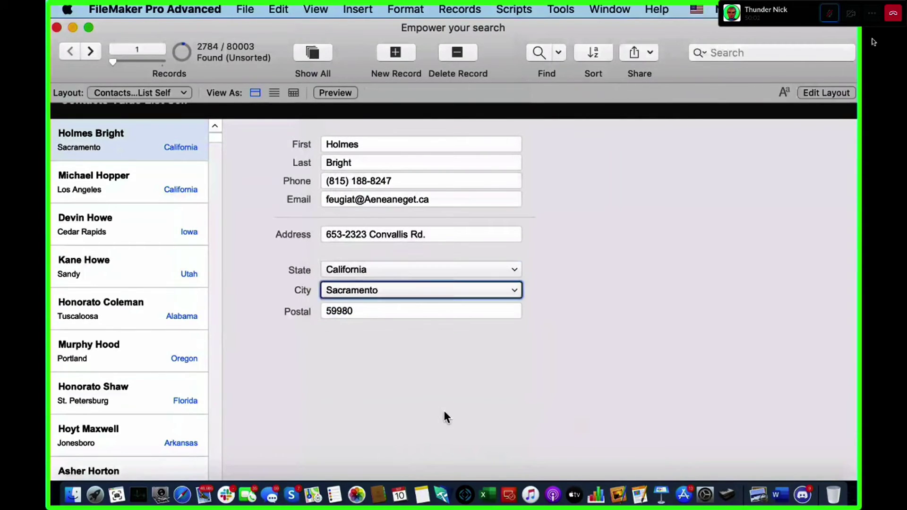
Examine the Postal choices offered for Sacramento.
left_click(398, 310)
scroll(403, 347, "down", 15)
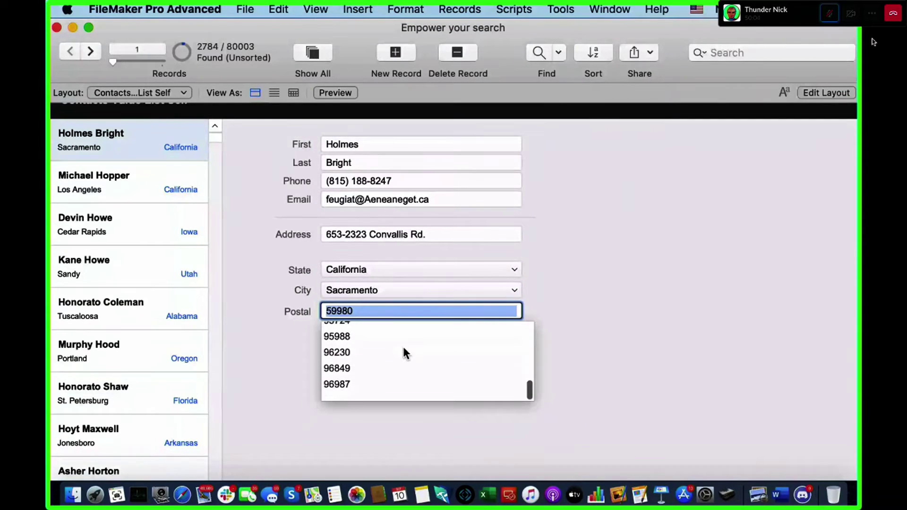
scroll(352, 384, "up", 3)
scroll(347, 375, "up", 4)
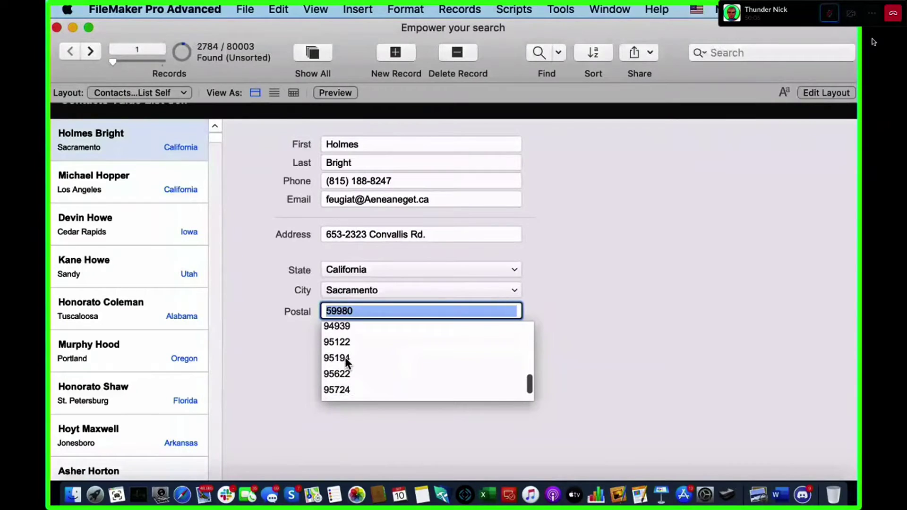
Browse the full list of postal codes offered for the contact's current city, Sacramento.
scroll(347, 350, "up", 5)
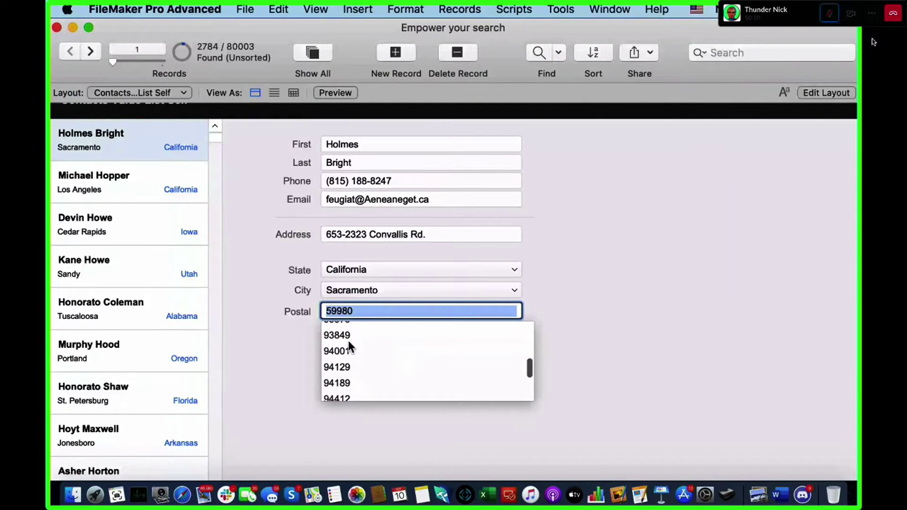
scroll(347, 366, "down", 8)
scroll(377, 326, "up", 15)
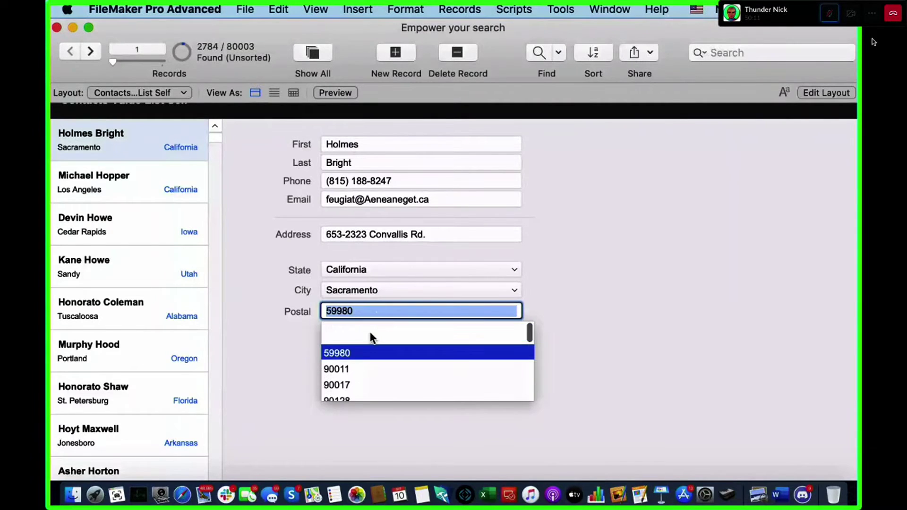
scroll(356, 341, "down", 1)
scroll(355, 342, "up", 1)
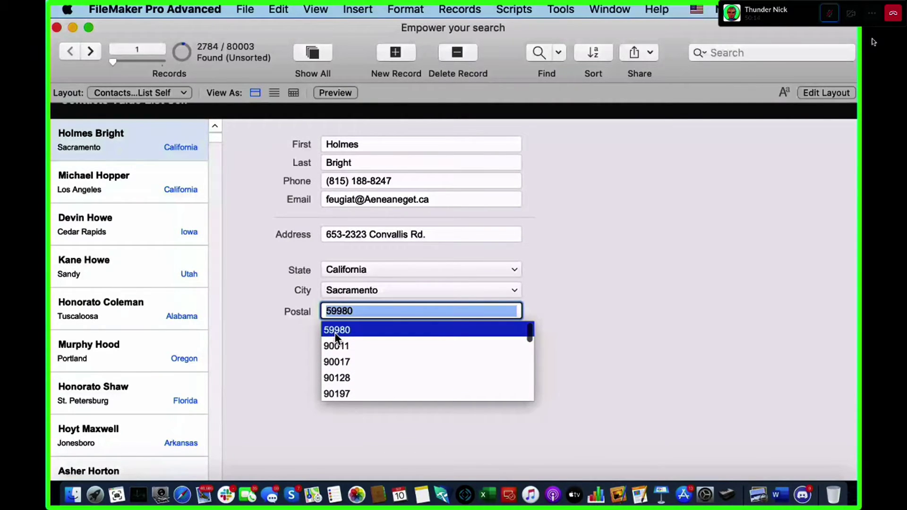
scroll(345, 340, "down", 15)
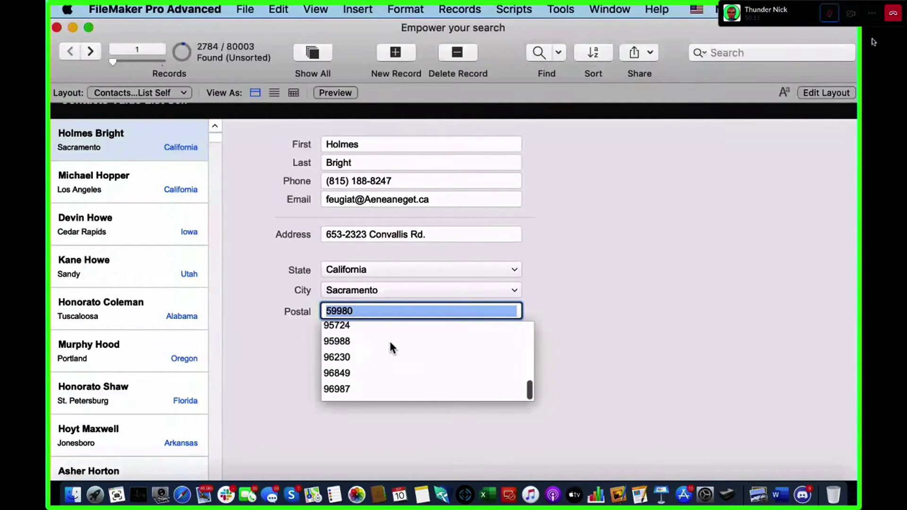
Change the contact's city to San Francisco and browse the postal codes offered for it without picking one.
left_click(368, 294)
left_click(367, 294)
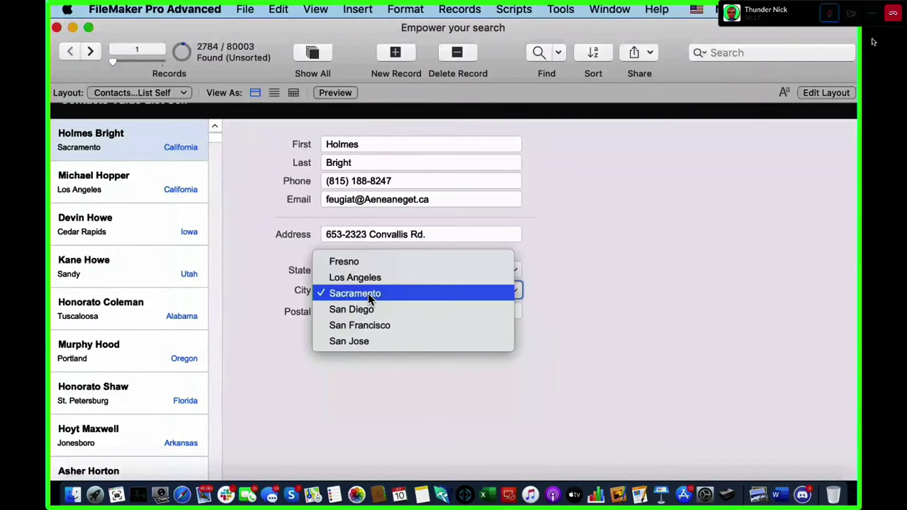
left_click(384, 325)
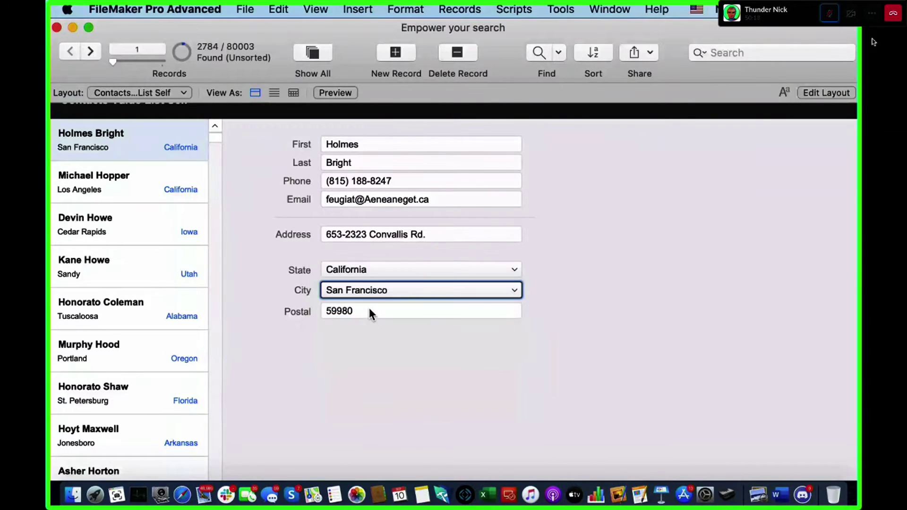
left_click(404, 312)
scroll(416, 364, "down", 15)
scroll(415, 364, "up", 10)
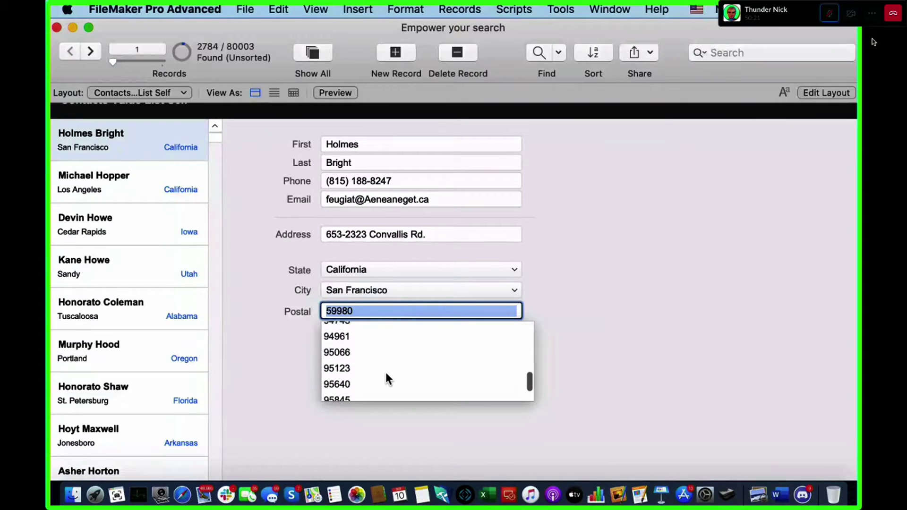
left_click(312, 366)
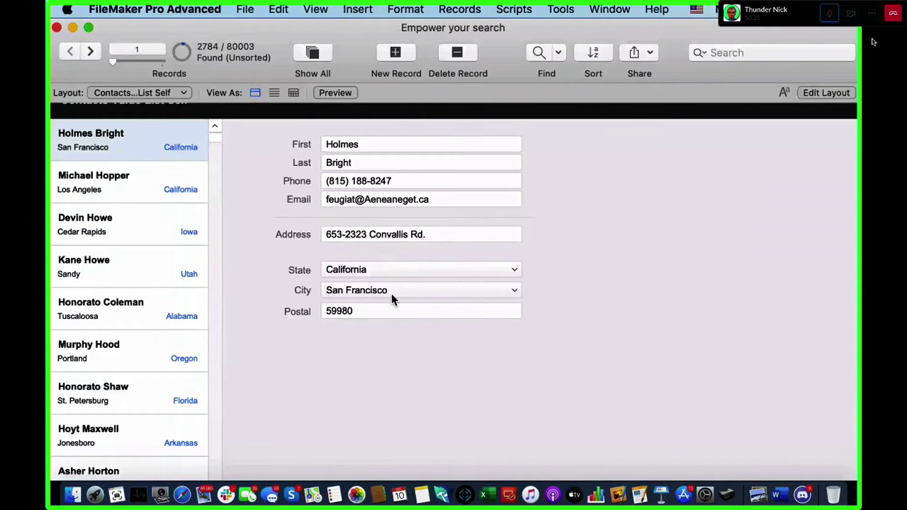
scroll(404, 380, "down", 1)
scroll(362, 266, "up", 2)
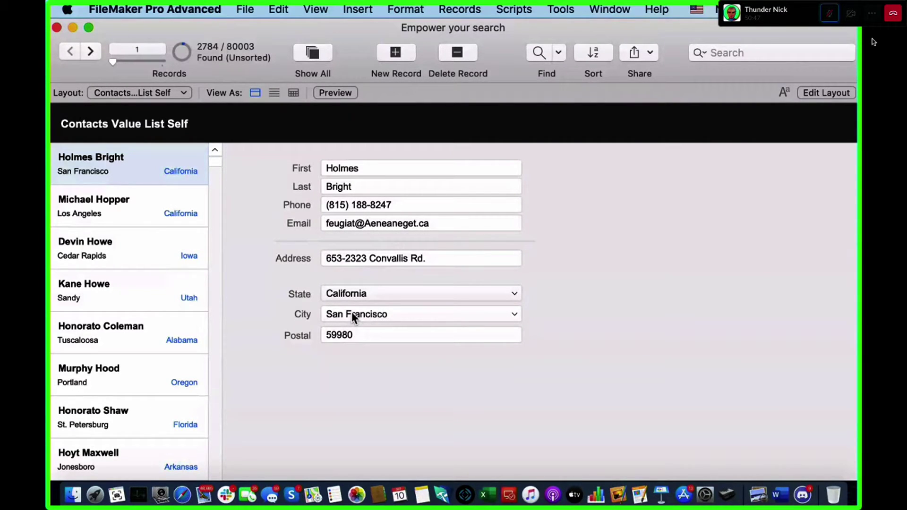
Set the contact's state to Arkansas and clear the city and postal fields.
left_click(355, 294)
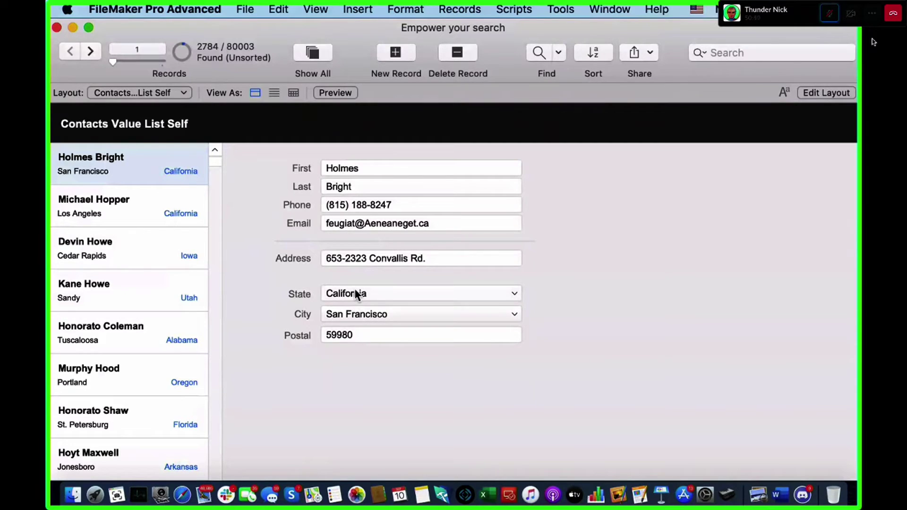
left_click(357, 282)
left_click(334, 314)
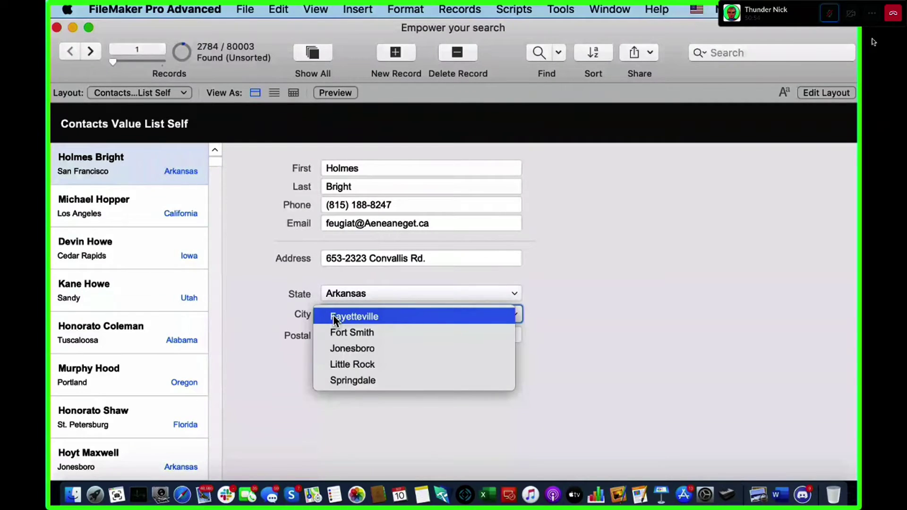
key("Escape")
key("BackSpace")
left_click(349, 339)
key("BackSpace")
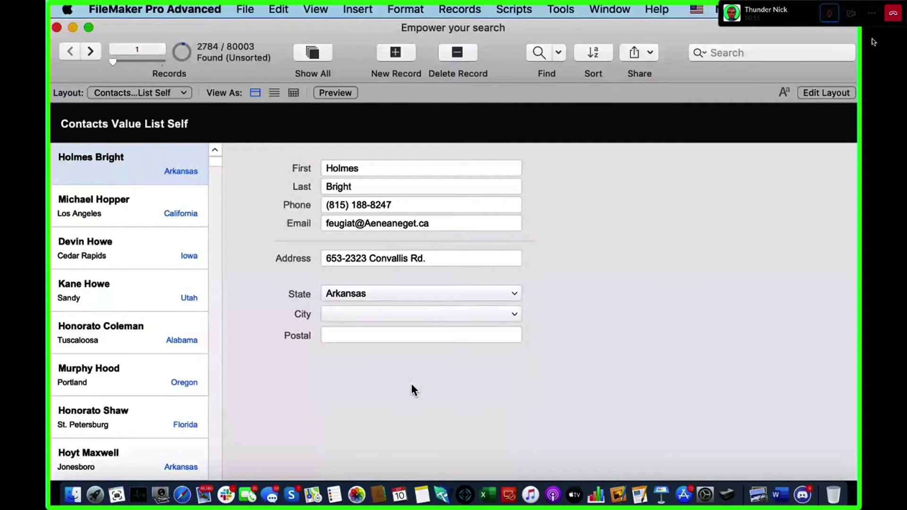
Set the contact's city to Fayetteville and the postal code to 71134, and commit the record.
left_click(369, 315)
left_click(369, 322)
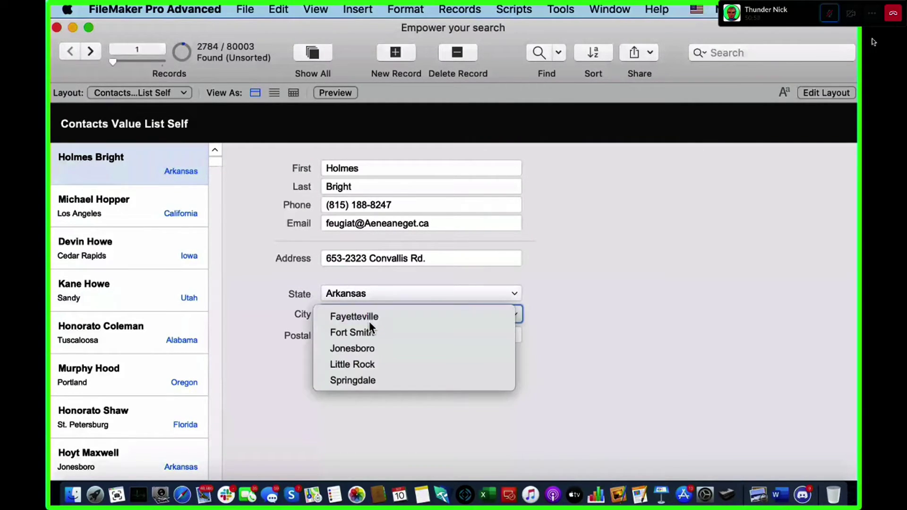
left_click(366, 334)
left_click(372, 359)
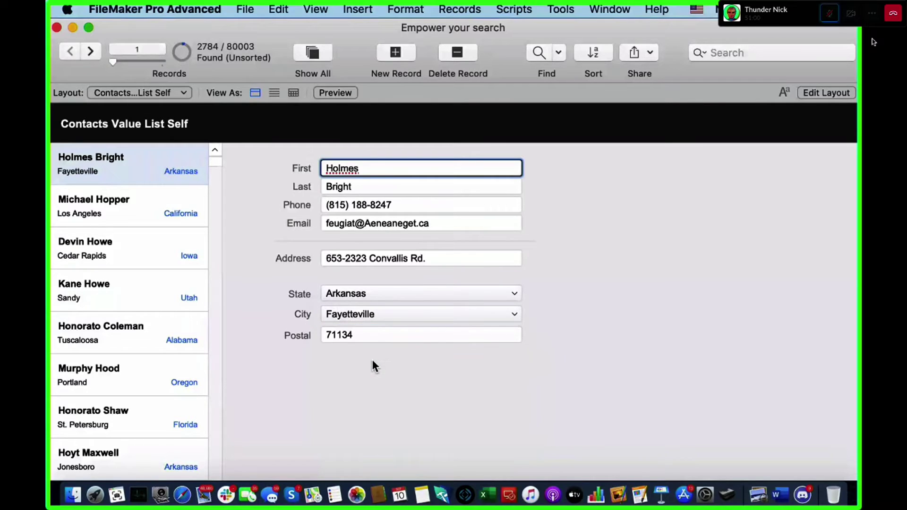
left_click(394, 362)
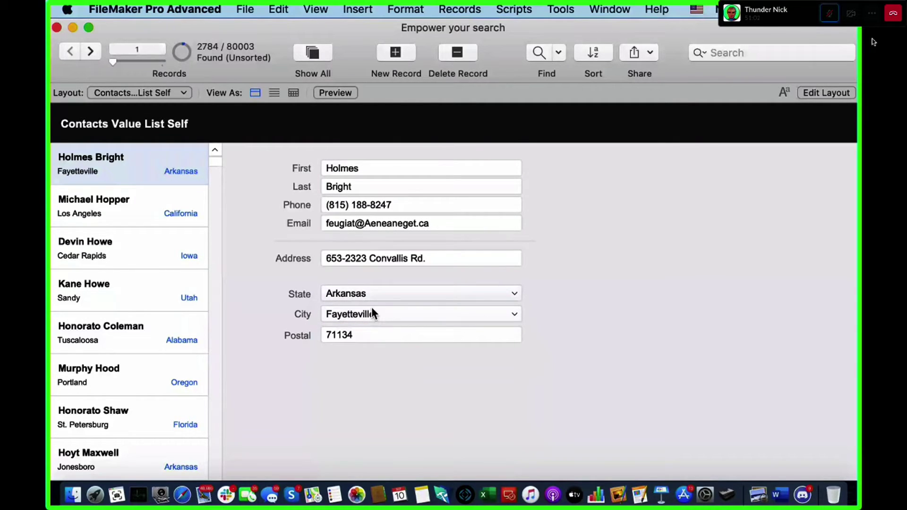
Set the contact's state to Alaska and the city to Anchorage.
left_click(369, 292)
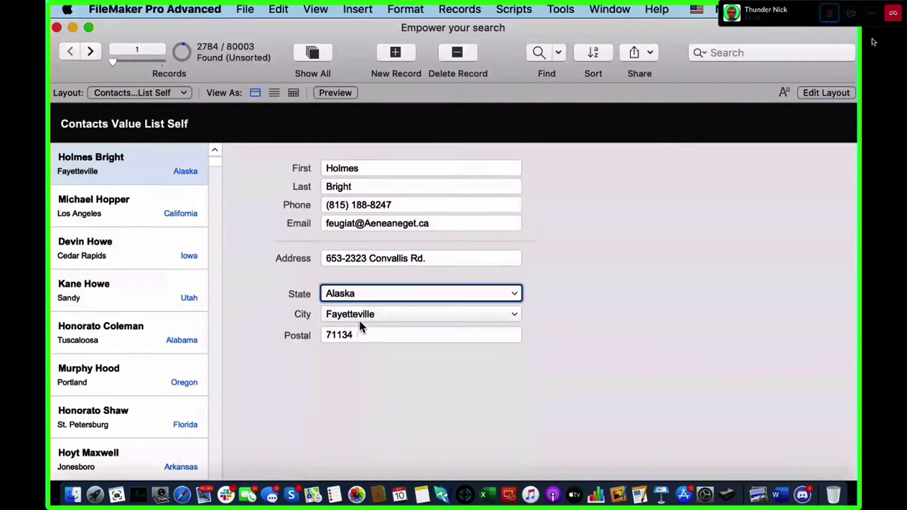
left_click(359, 315)
left_click(359, 316)
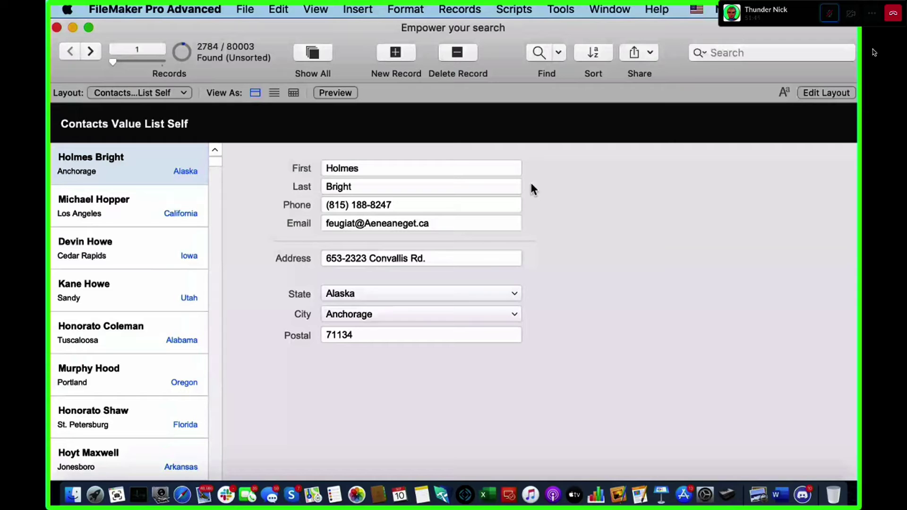
Switch to the All Cities layout and review the related contacts of each city record down to Los Gatos.
left_click(137, 94)
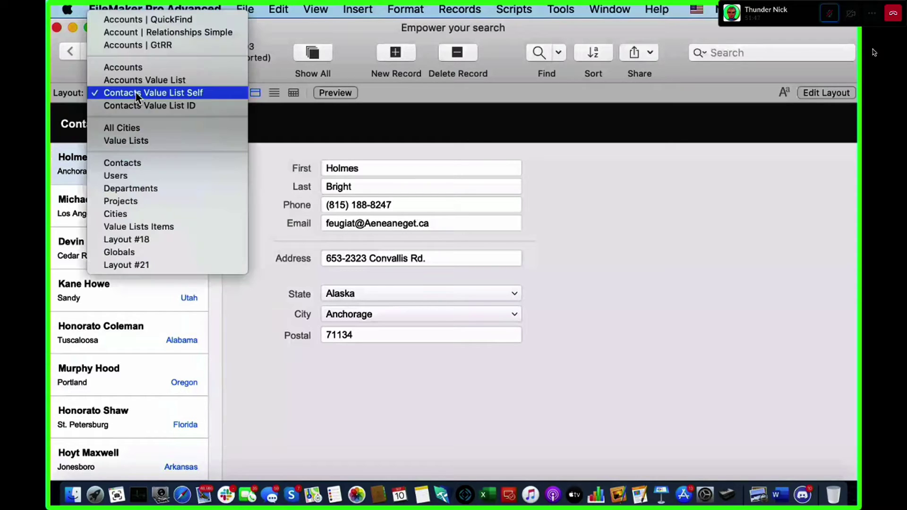
left_click(130, 128)
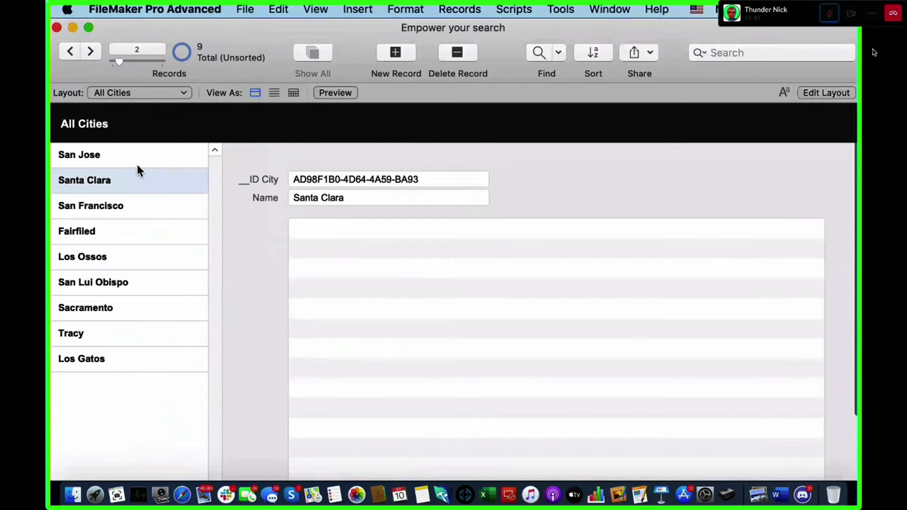
left_click(136, 164)
left_click(132, 180)
left_click(132, 206)
left_click(130, 232)
left_click(130, 256)
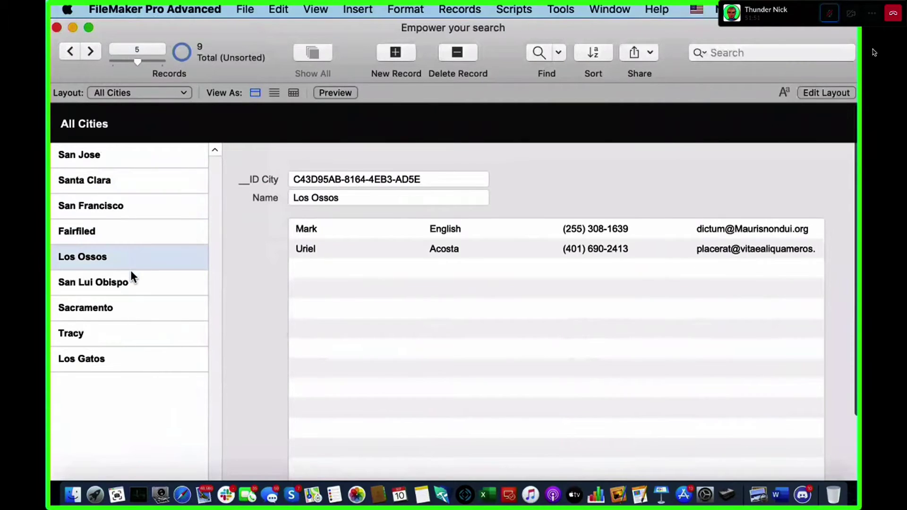
left_click(131, 282)
left_click(134, 308)
left_click(137, 334)
left_click(136, 360)
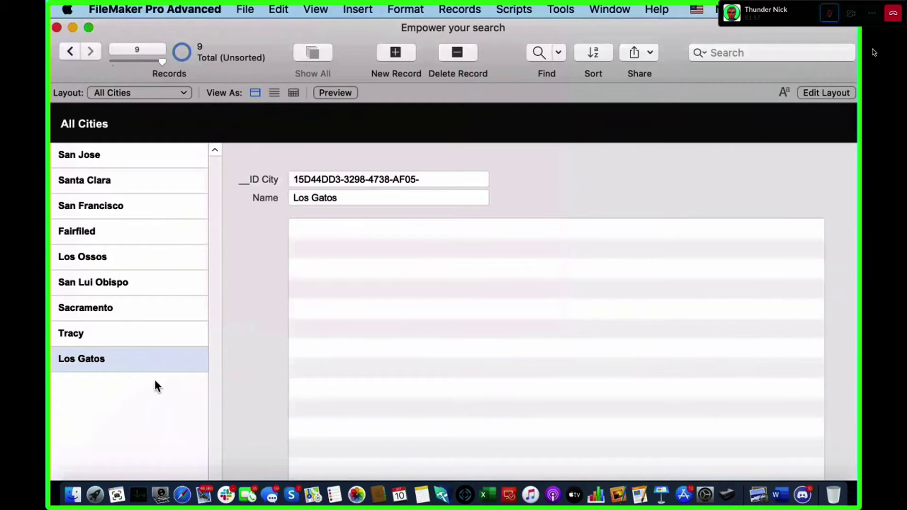
Inspect the field definitions of the Cities table in Manage Database, then close it without changes.
key("super+shift+d")
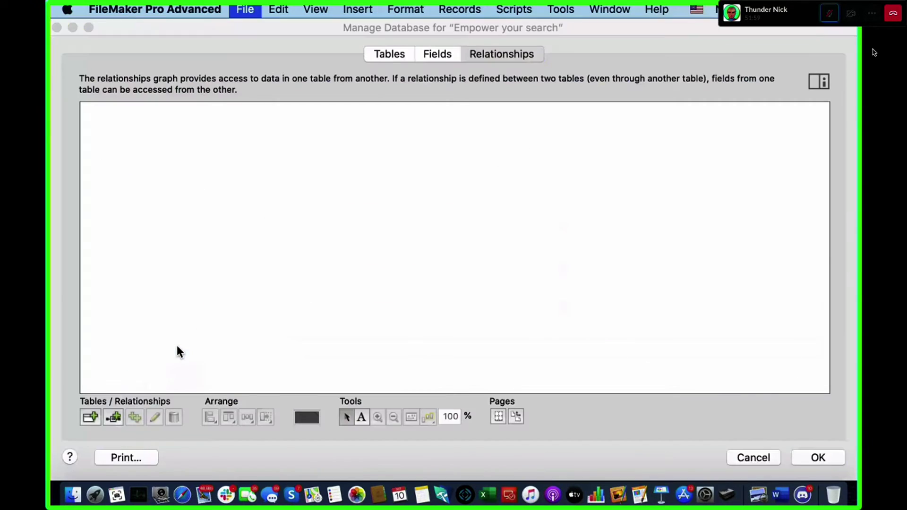
left_click(447, 56)
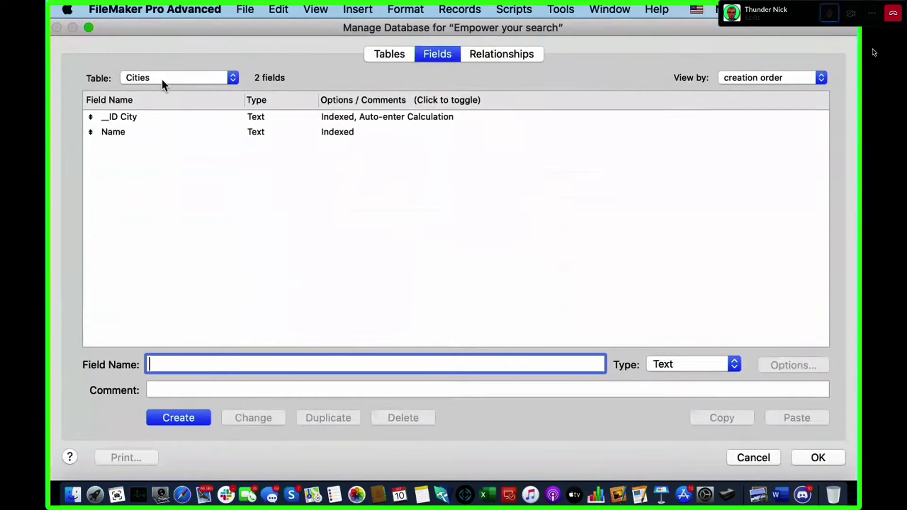
key("Escape")
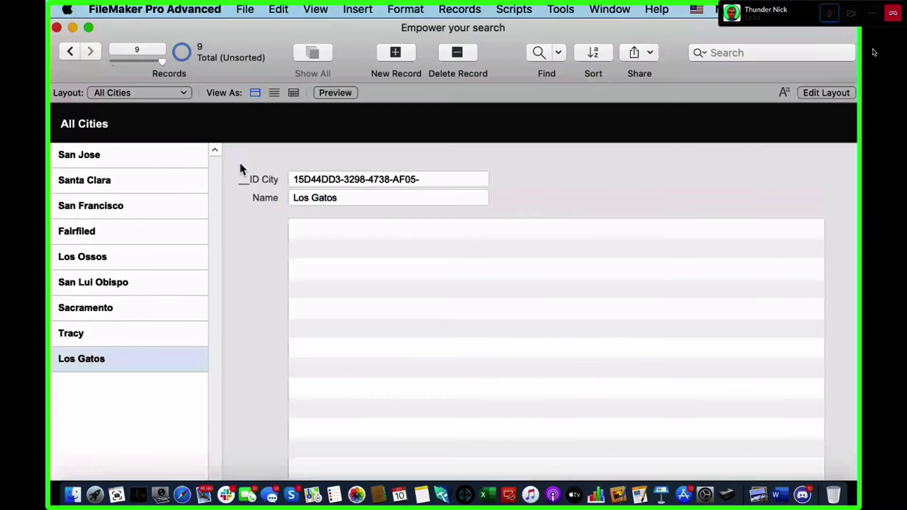
Review the related contacts of the San Jose, Santa Clara, San Francisco and Fairfiled city records.
left_click(100, 158)
left_click(347, 173)
left_click(352, 149)
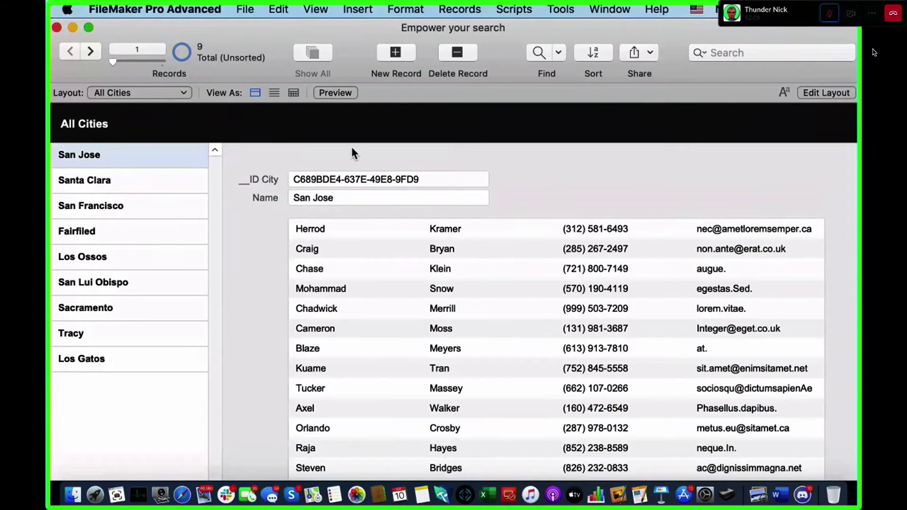
left_click(154, 190)
left_click(150, 206)
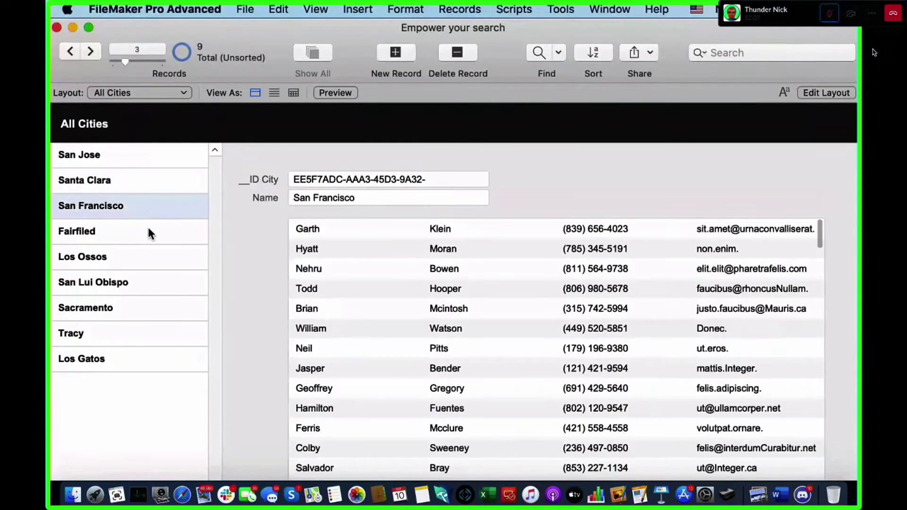
left_click(161, 233)
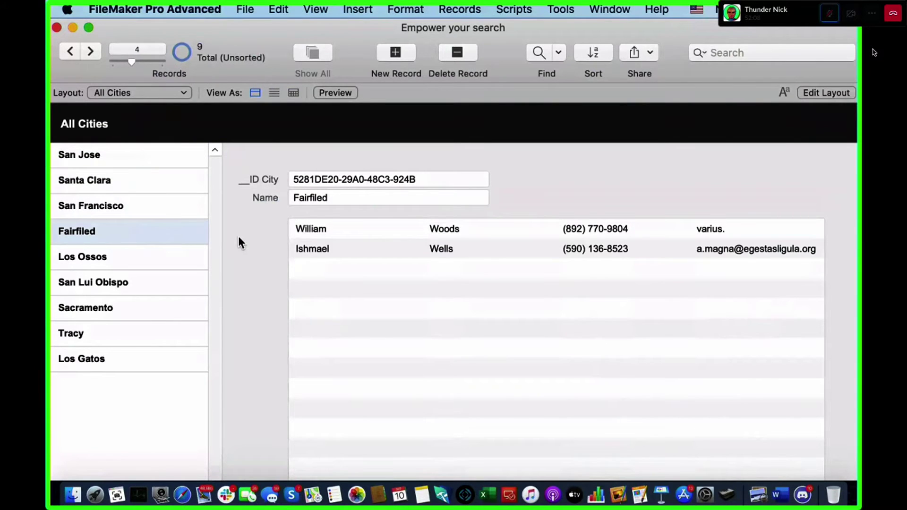
Switch to the Contacts Value List ID layout and browse the city options offered for the first contact.
left_click(168, 92)
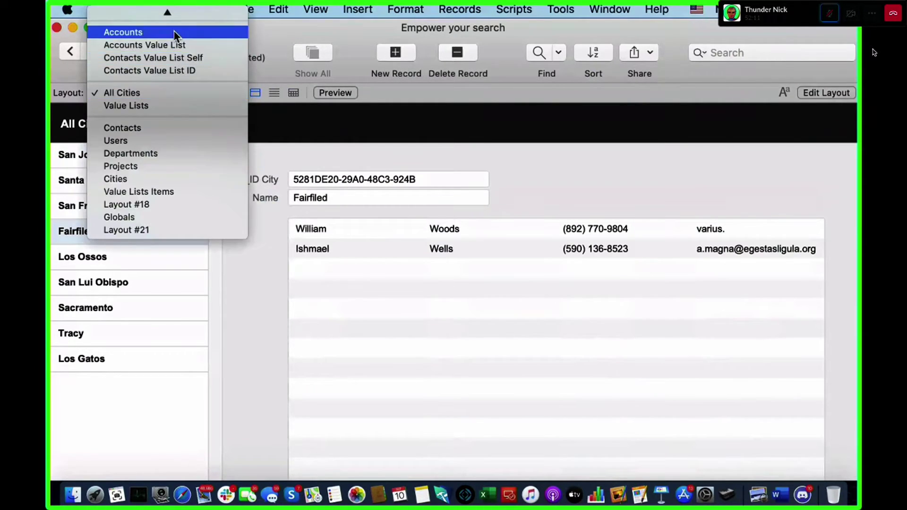
left_click(175, 70)
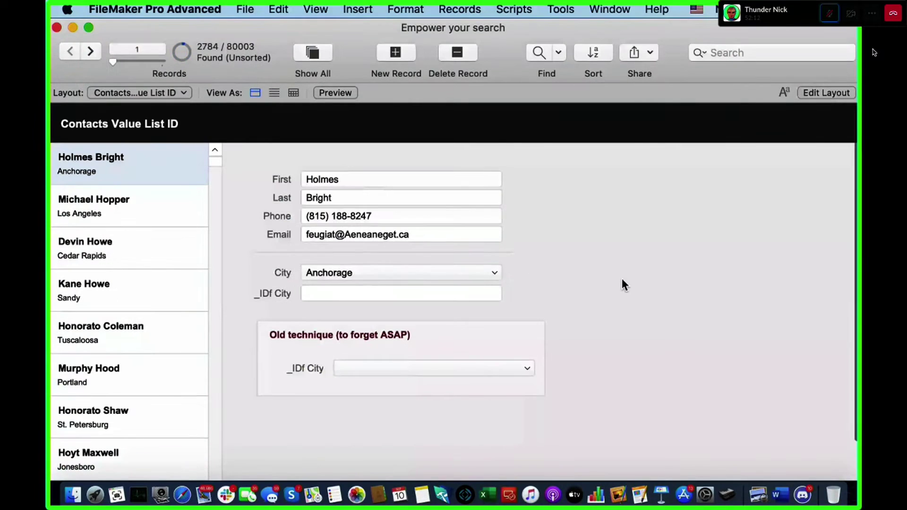
left_click(408, 273)
scroll(425, 274, "down", 15)
left_click(591, 209)
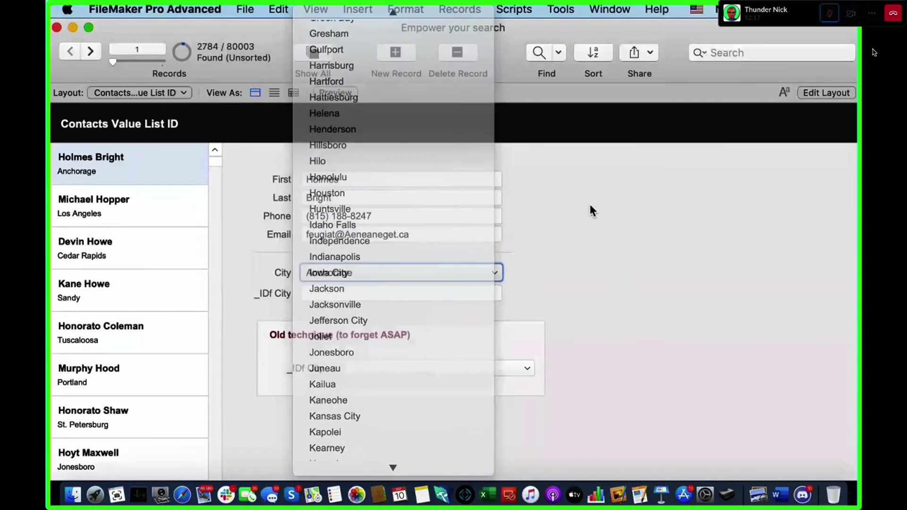
Check in Layout mode which value list feeds the City field, keeping Cities | Contacts, and return to Browse mode.
key("super+l")
key("super+i")
left_click(424, 273)
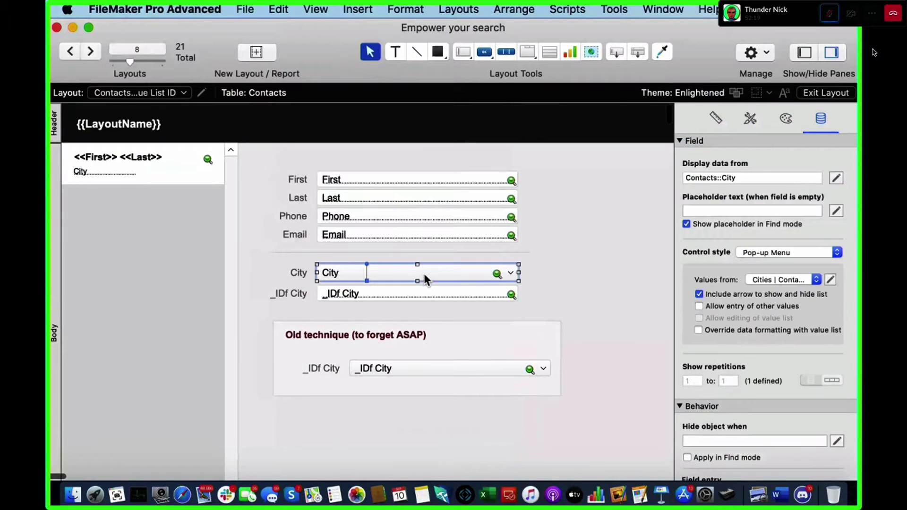
left_click(807, 280)
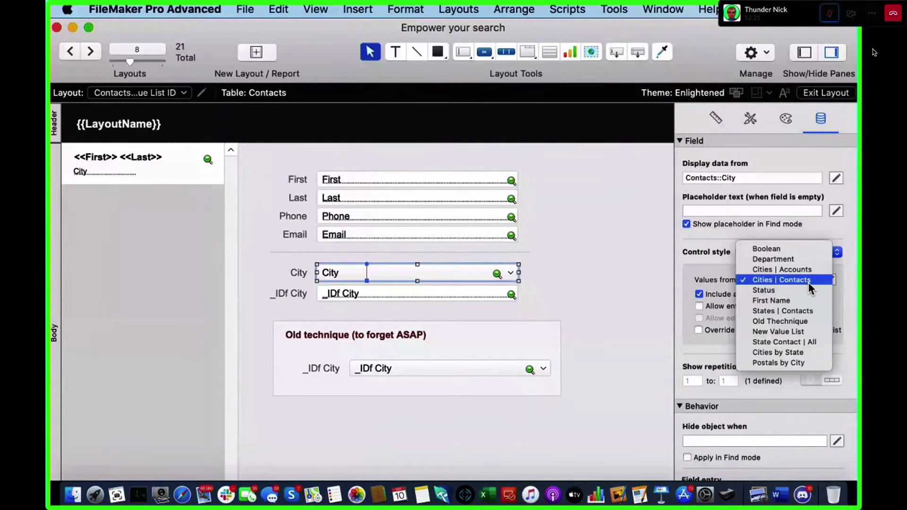
left_click(809, 282)
left_click(598, 283)
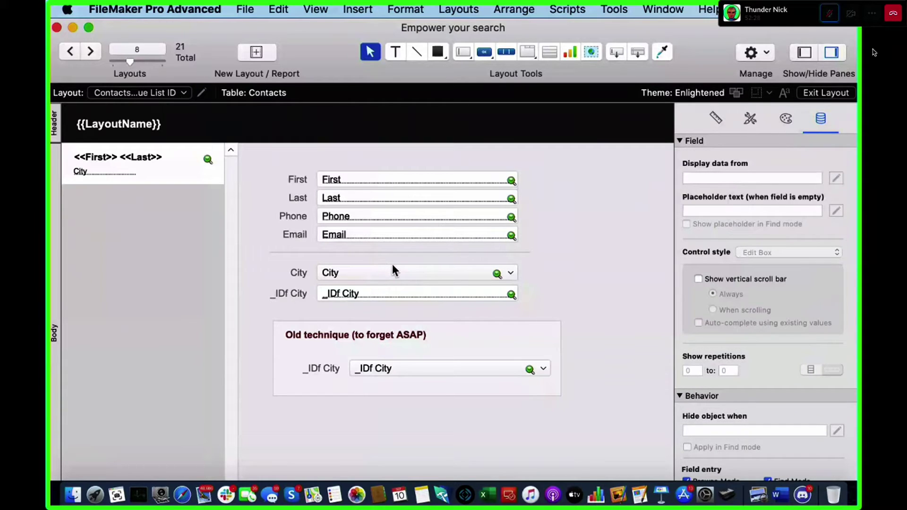
key("super+b")
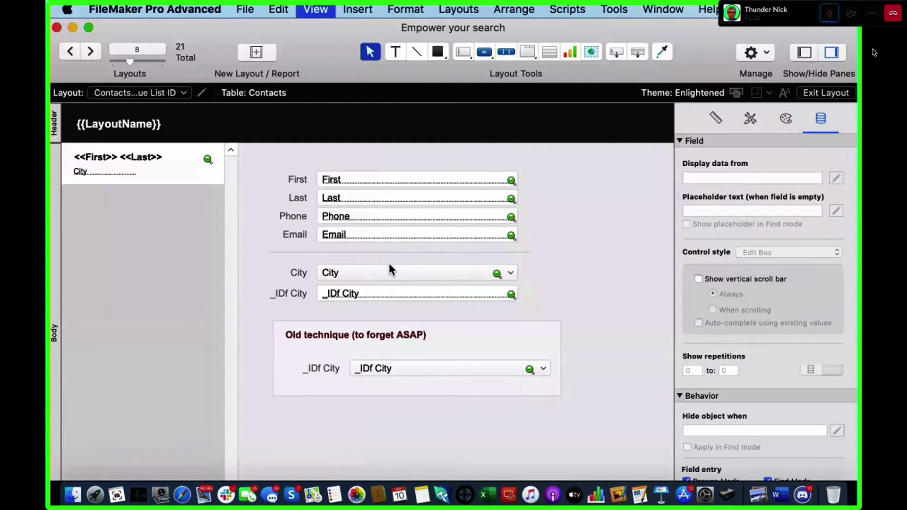
Switch to the All Cities layout and review the Santa Clara and Fairfiled city records.
left_click(157, 92)
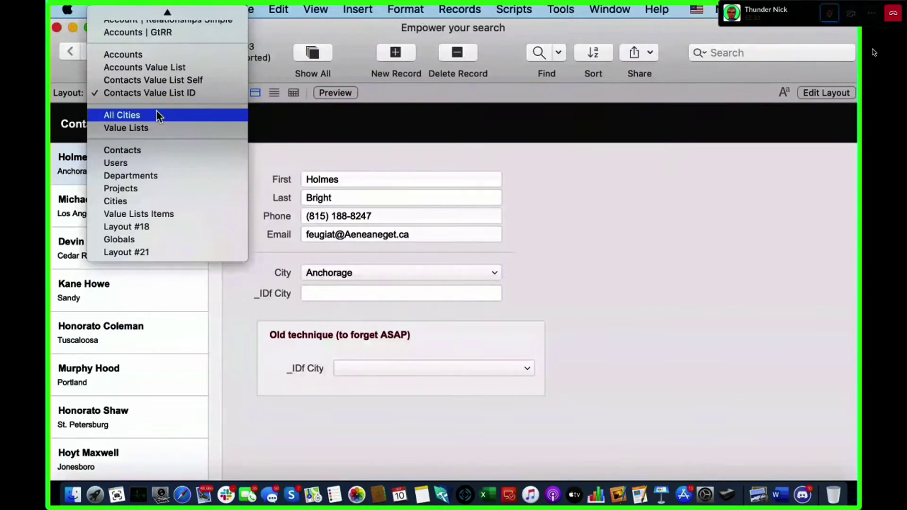
left_click(157, 115)
left_click(129, 190)
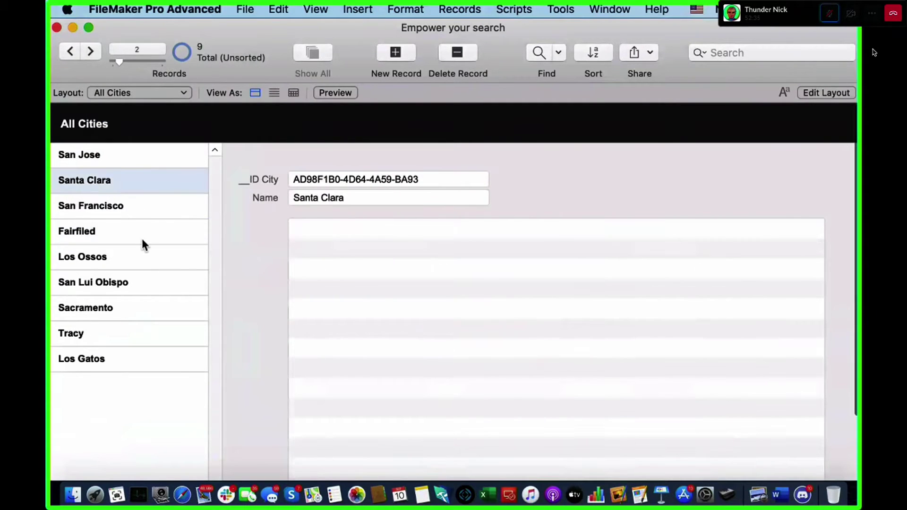
left_click(144, 237)
left_click(245, 9)
mouse_move(271, 150)
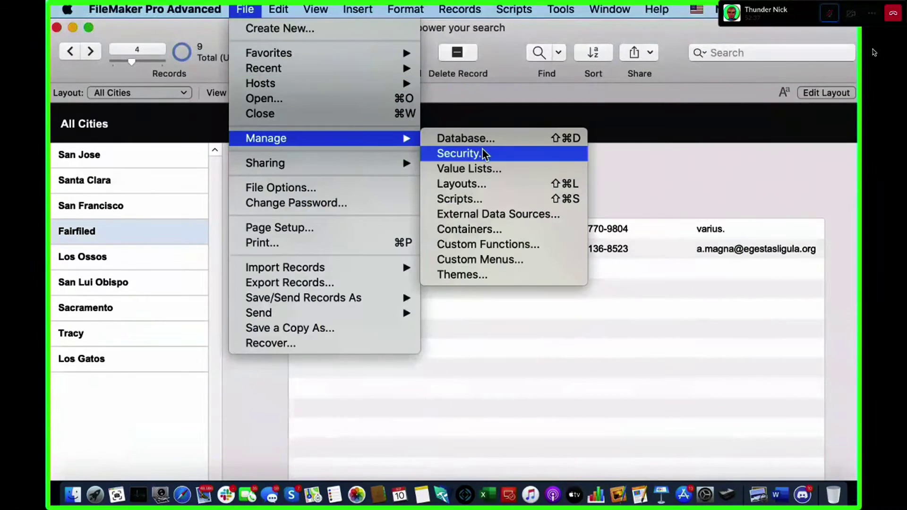
left_click(486, 170)
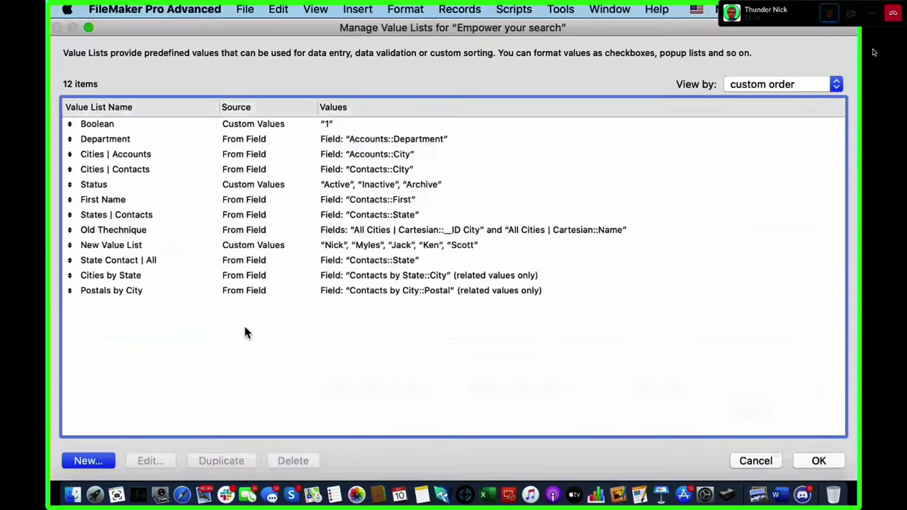
left_click(83, 461)
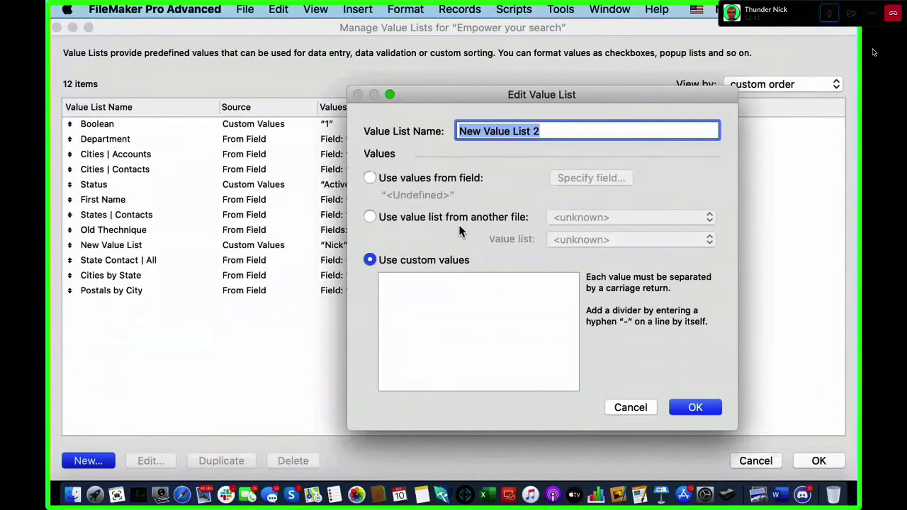
type("Cit")
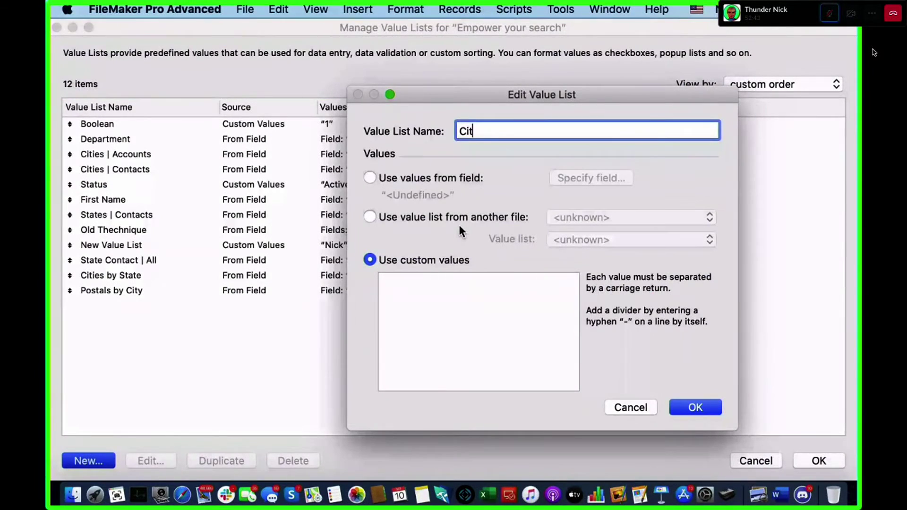
type("ies")
left_click(438, 178)
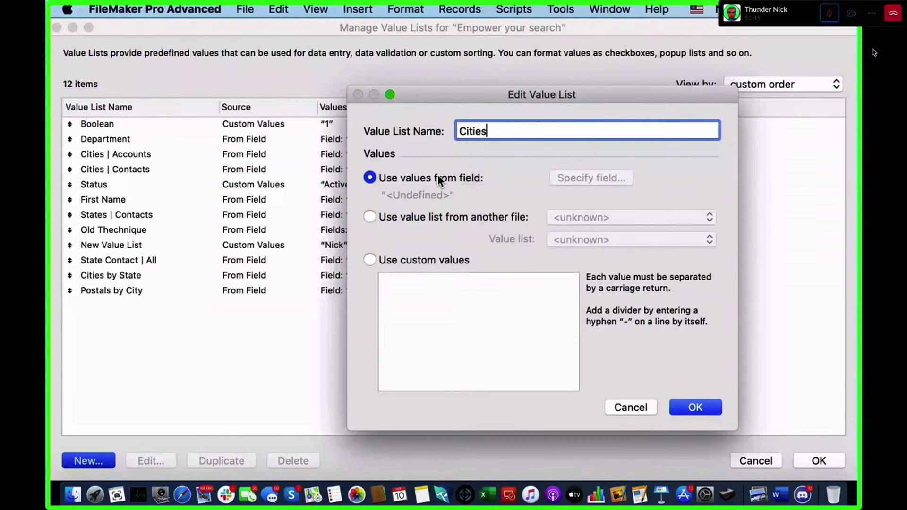
left_click(342, 170)
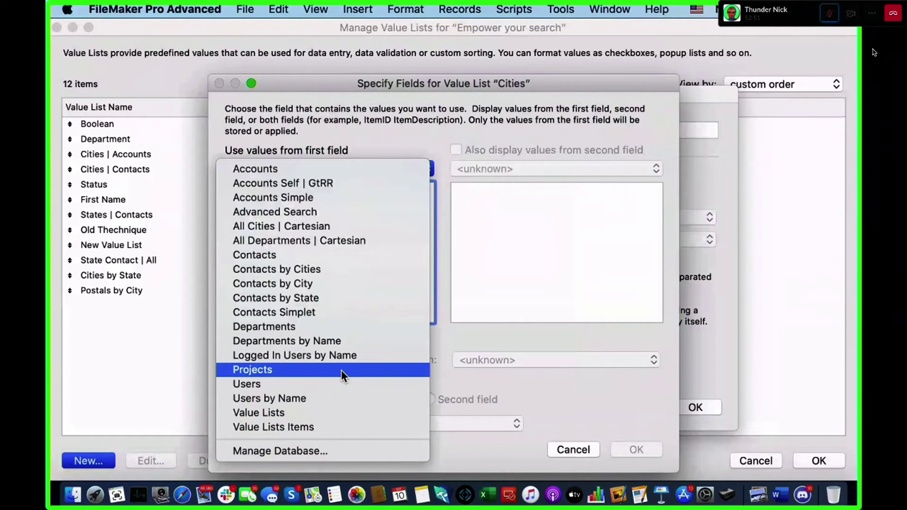
left_click(339, 449)
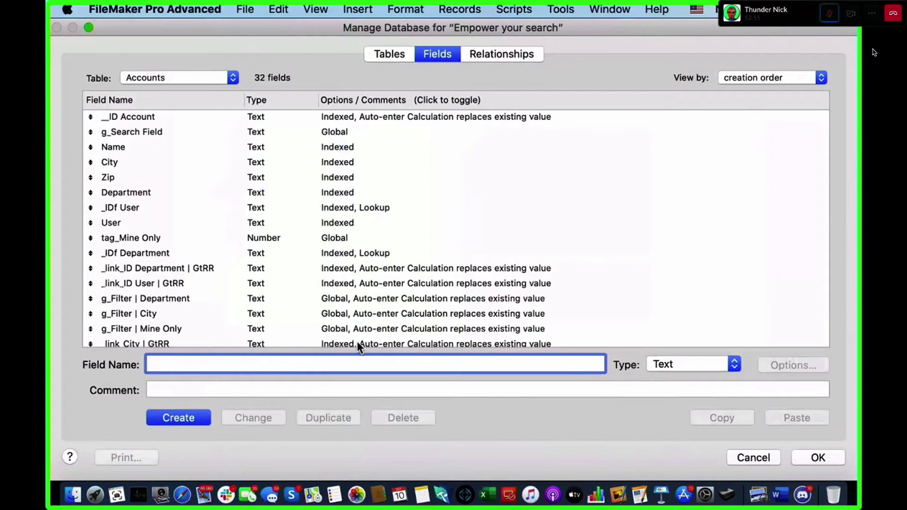
key("Escape")
key("Escape")
key("Escape")
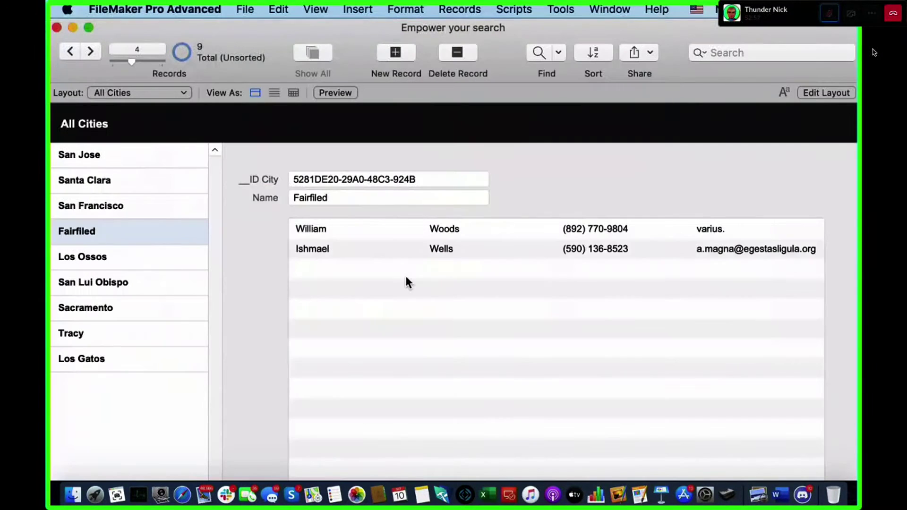
Check in Layout mode which table occurrence the All Cities layout is based on, and return to Browse mode.
key("super+l")
key("super+i")
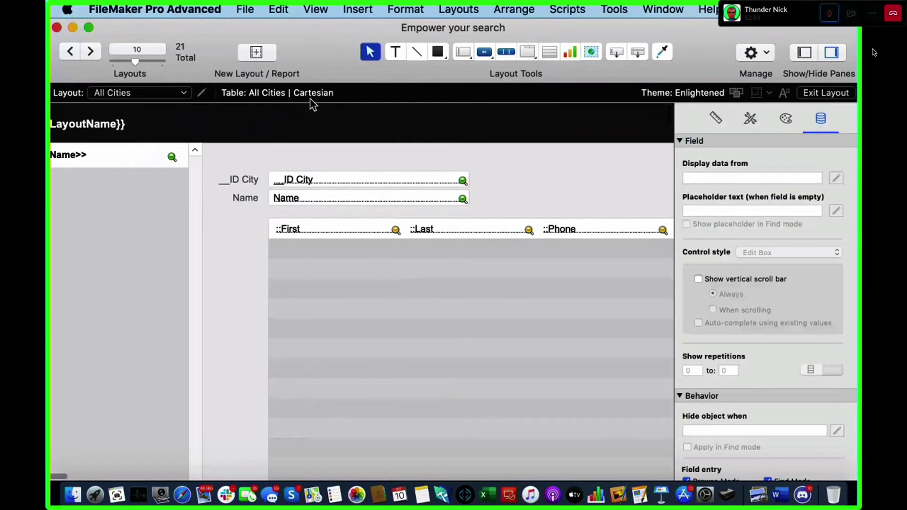
key("super+b")
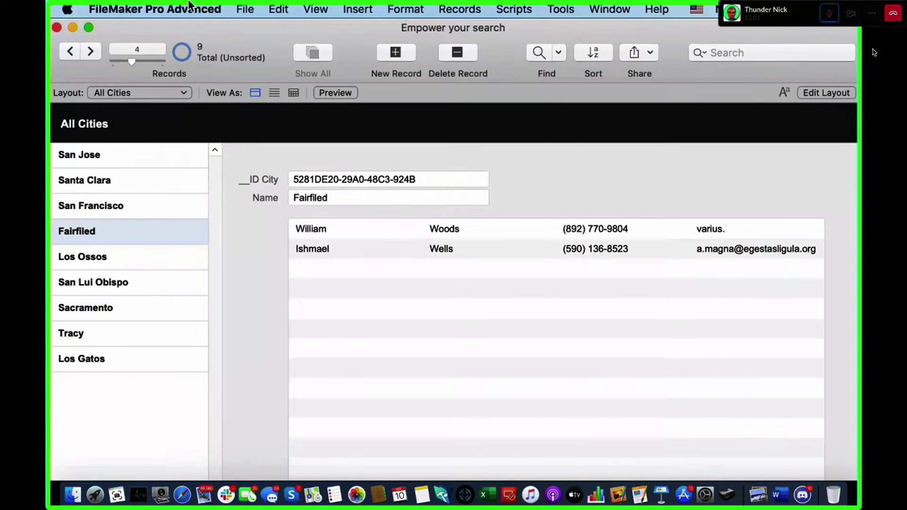
Start a new value list in Manage Value Lists and name it Cities.
left_click(245, 10)
mouse_move(280, 138)
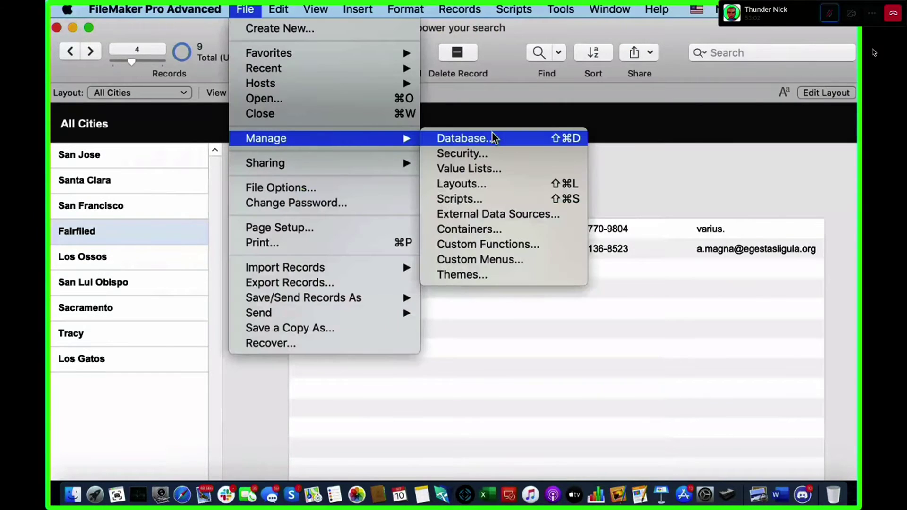
left_click(492, 169)
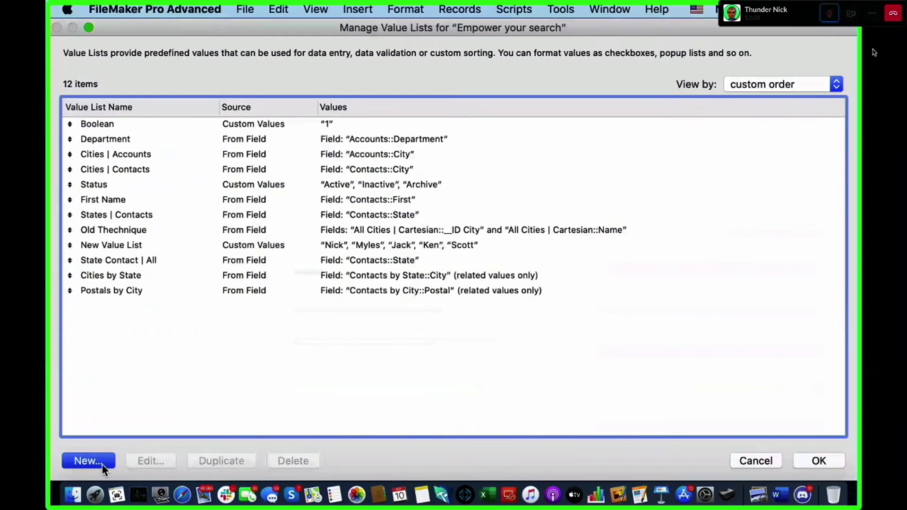
left_click(80, 460)
type("Citi")
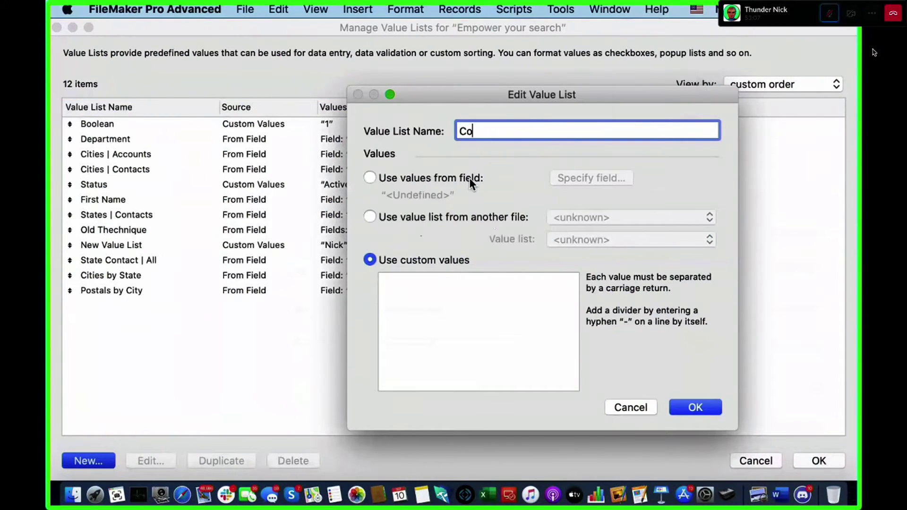
key("BackSpace")
key("BackSpace")
key("BackSpace")
type("iries")
key("BackSpace")
key("BackSpace")
key("BackSpace")
key("BackSpace")
type("ties")
Base the Cities value list on the Name field of All Cities | Cartesian with all values included, and save the value lists.
left_click(470, 178)
left_click(388, 166)
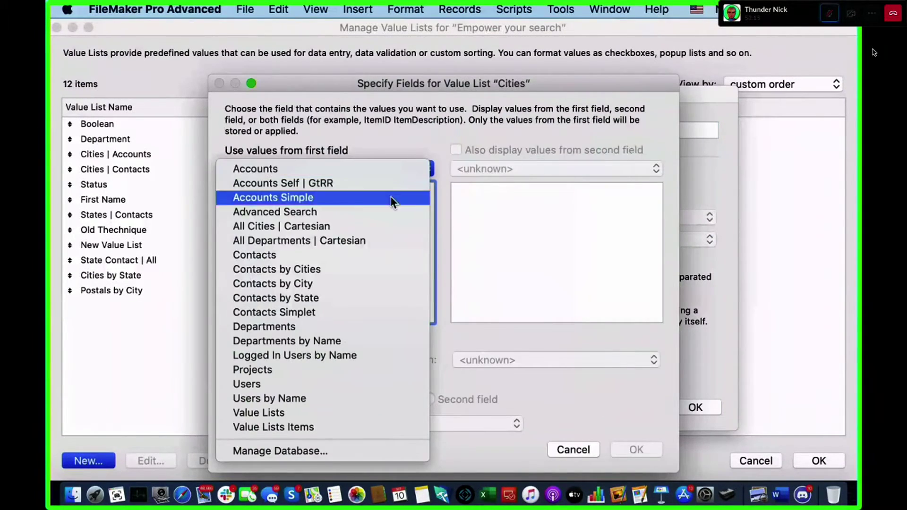
left_click(390, 227)
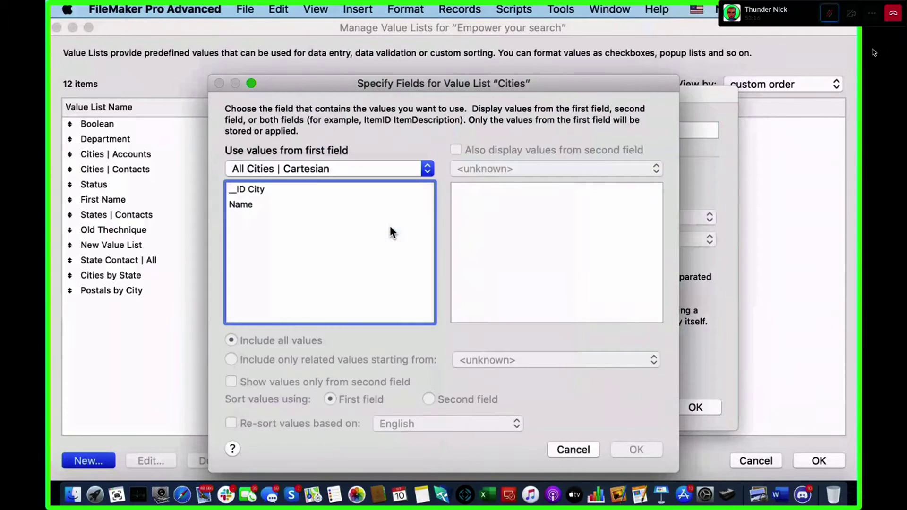
left_click(284, 207)
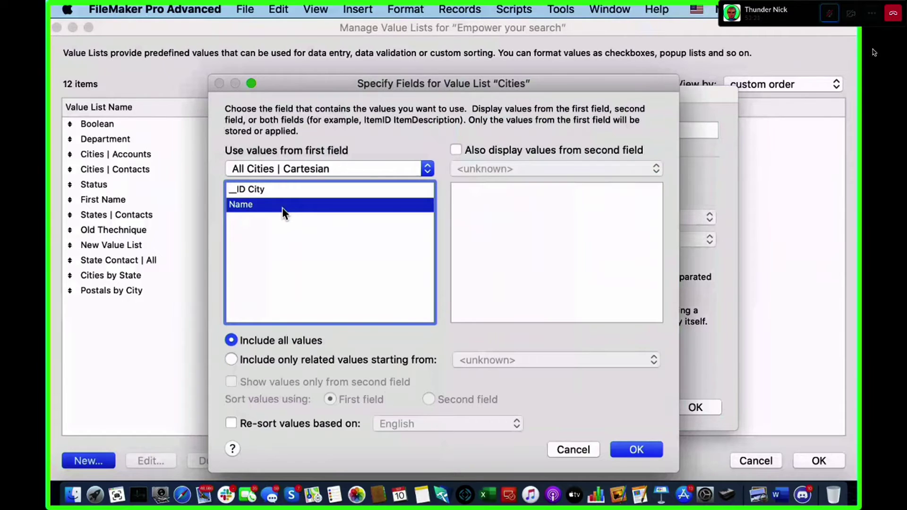
left_click(636, 450)
left_click(707, 409)
left_click(818, 461)
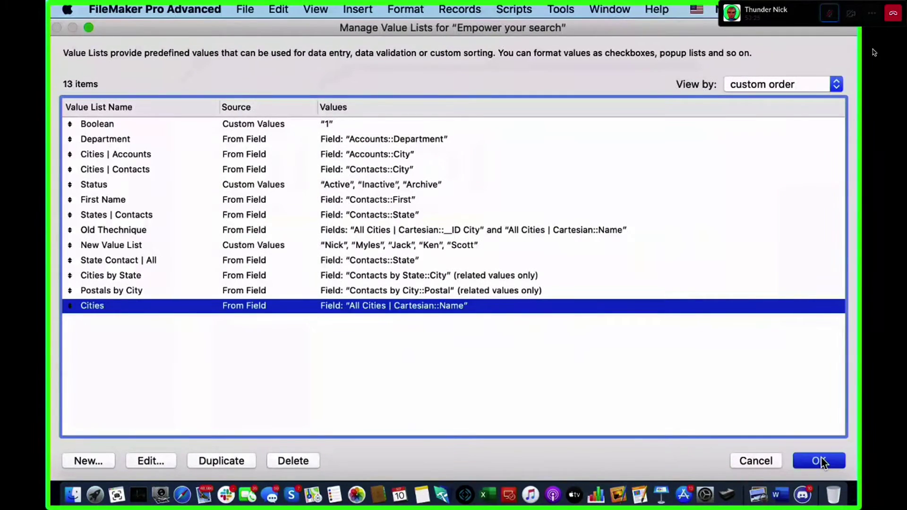
Assign the Cities value list to the City pop-up menu on the Contacts Value List ID layout, and browse its options in Browse mode.
left_click(160, 94)
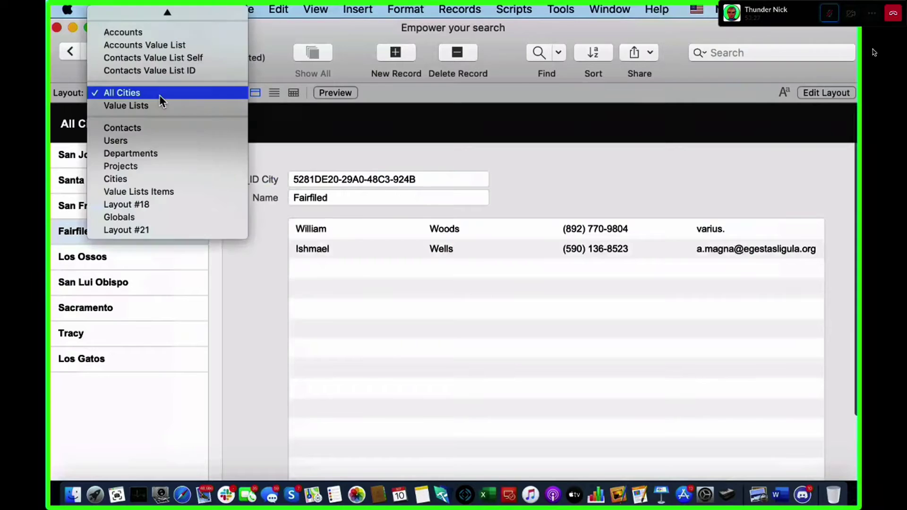
left_click(160, 58)
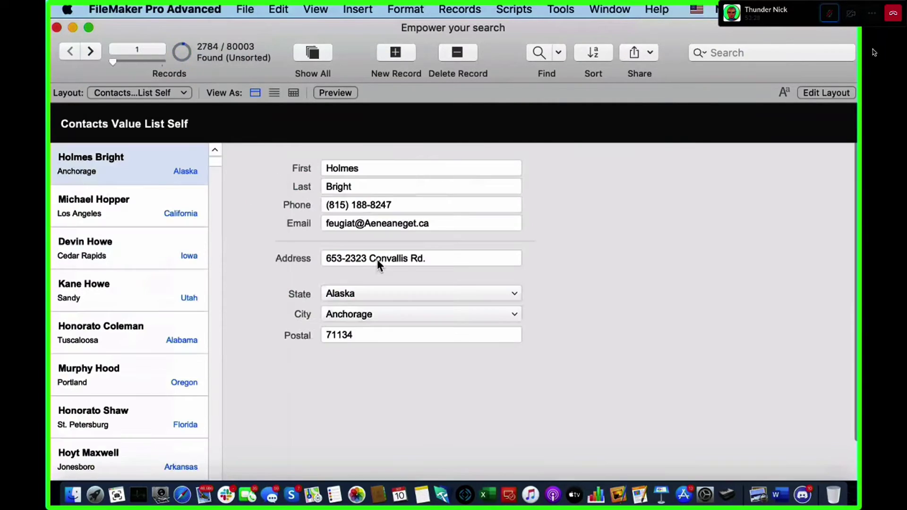
left_click(127, 93)
left_click(142, 105)
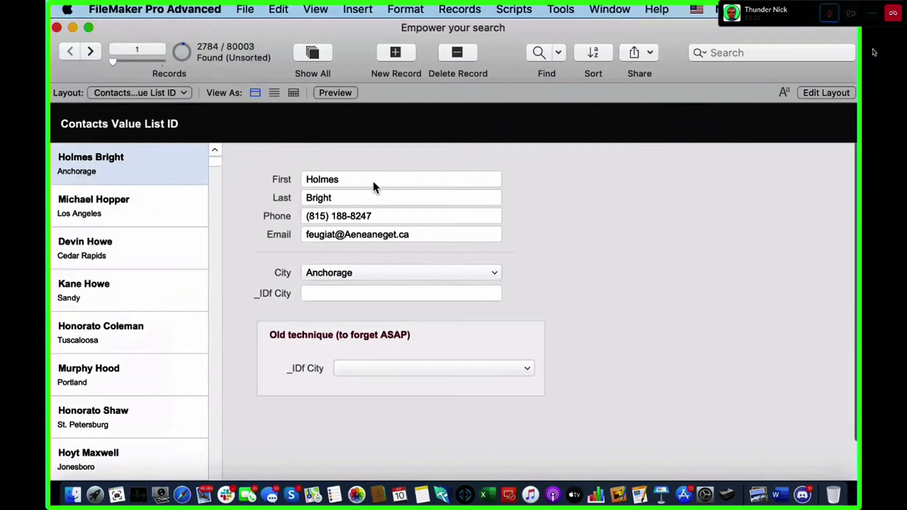
key("super+l")
left_click(457, 268)
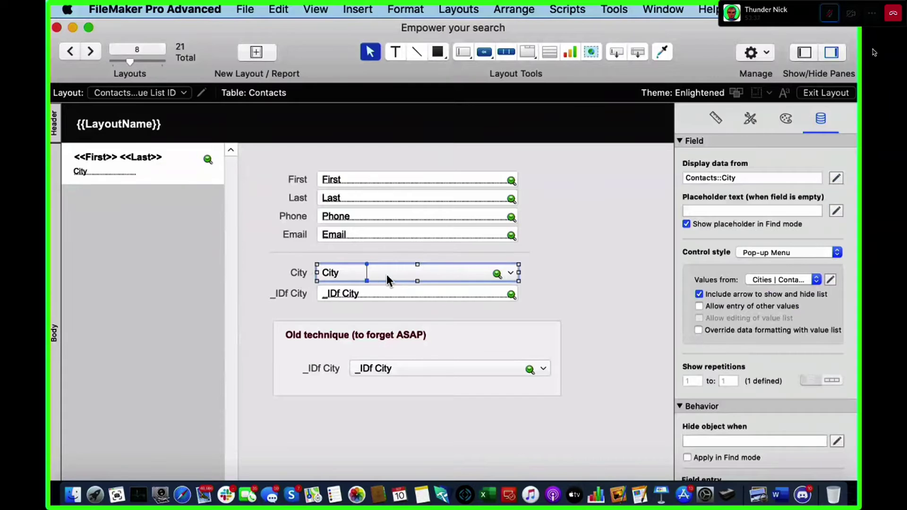
left_click(810, 278)
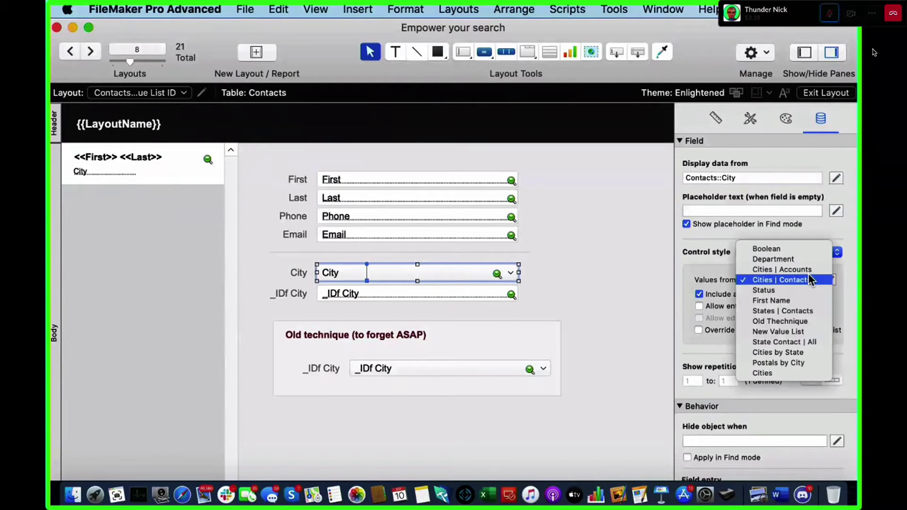
left_click(809, 375)
key("super+b")
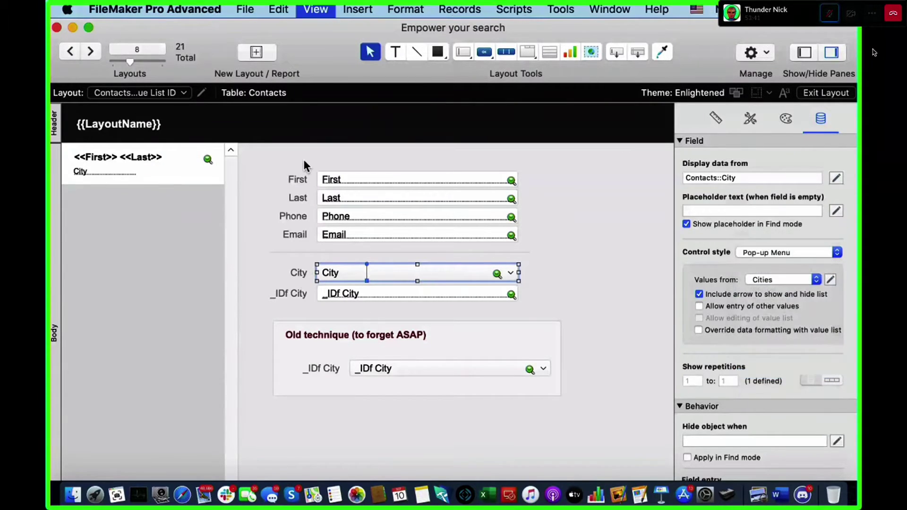
left_click(399, 278)
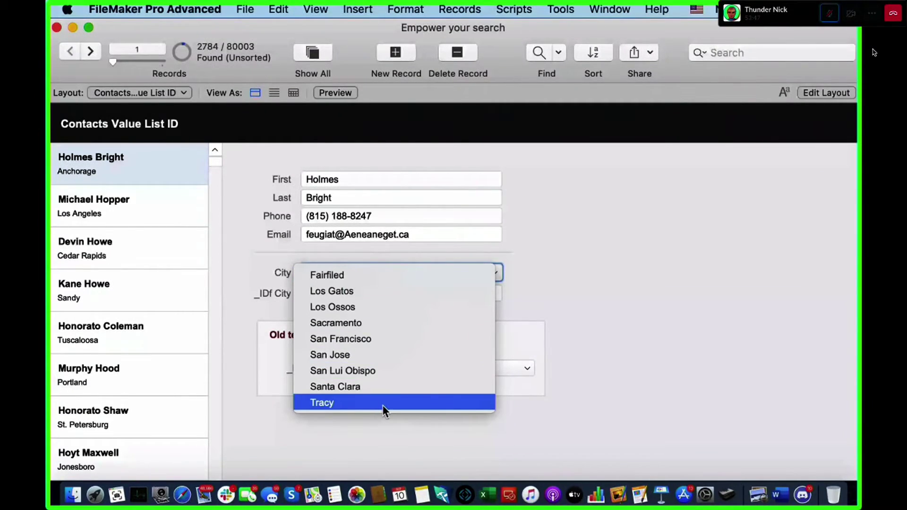
left_click(670, 237)
Add a new city record named Portland on the All Cities layout and commit it.
left_click(137, 90)
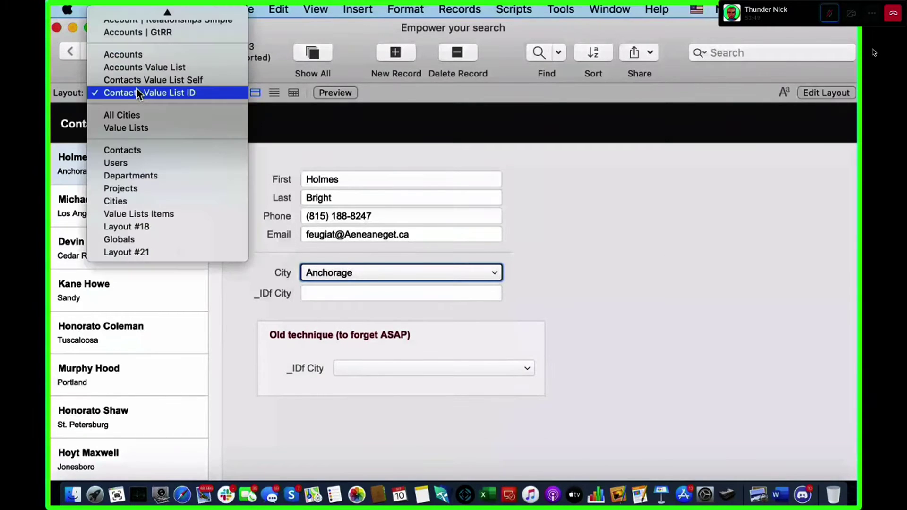
left_click(141, 115)
left_click(119, 158)
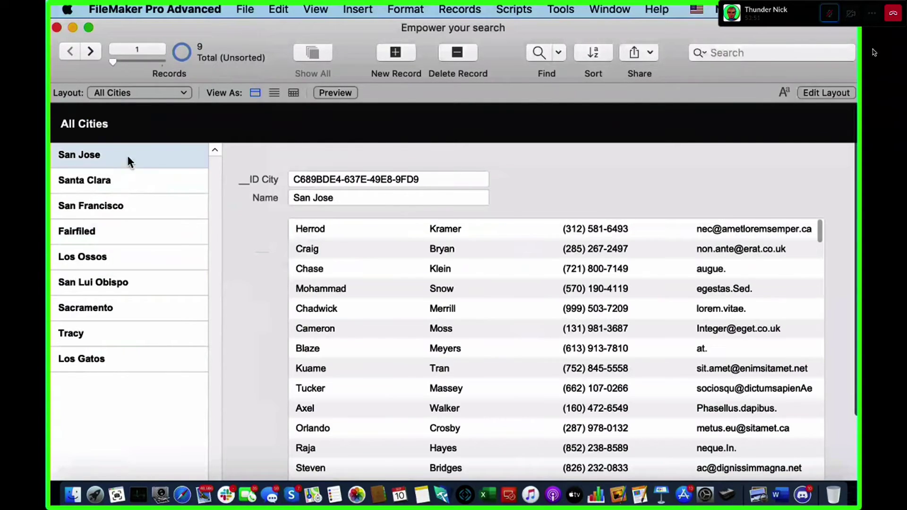
left_click(395, 53)
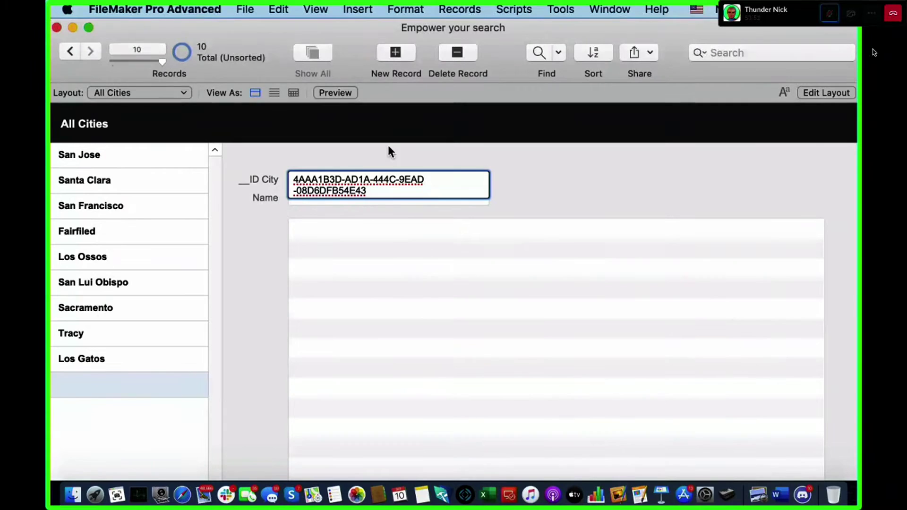
left_click(533, 179)
left_click(395, 197)
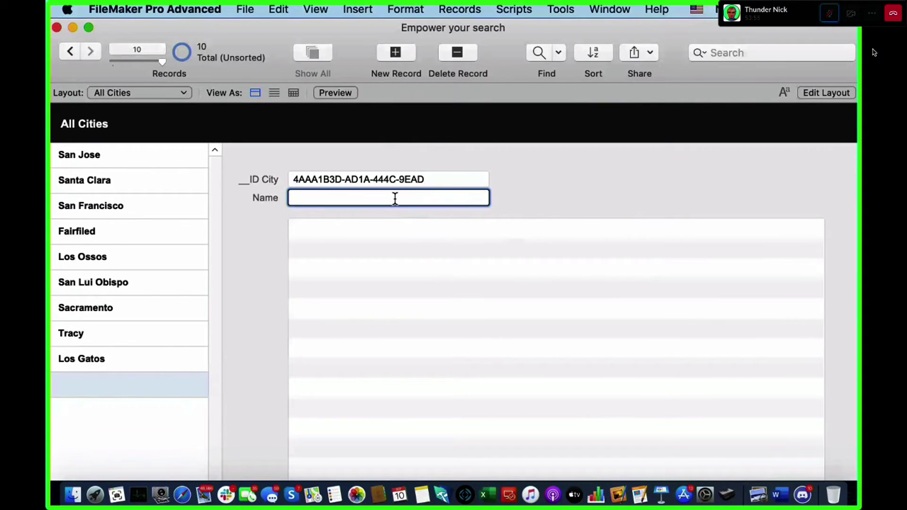
left_click(831, 20)
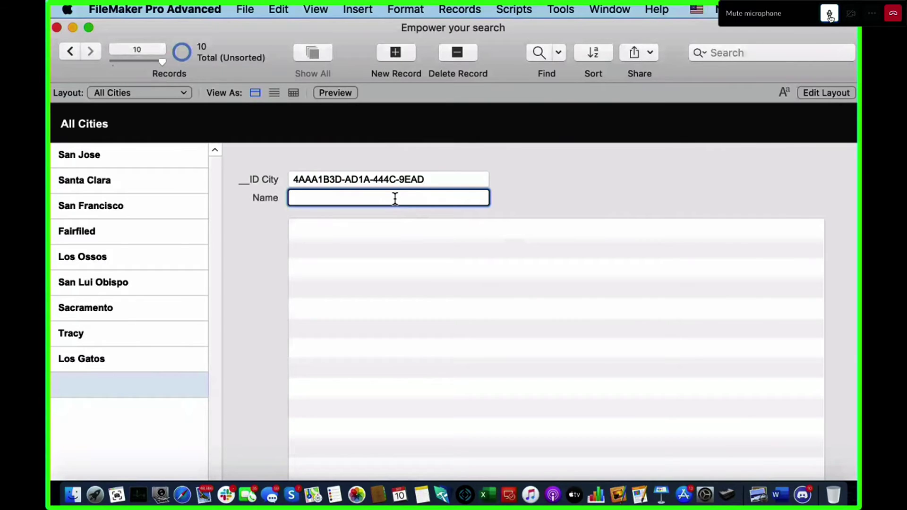
left_click(831, 17)
type("Portland")
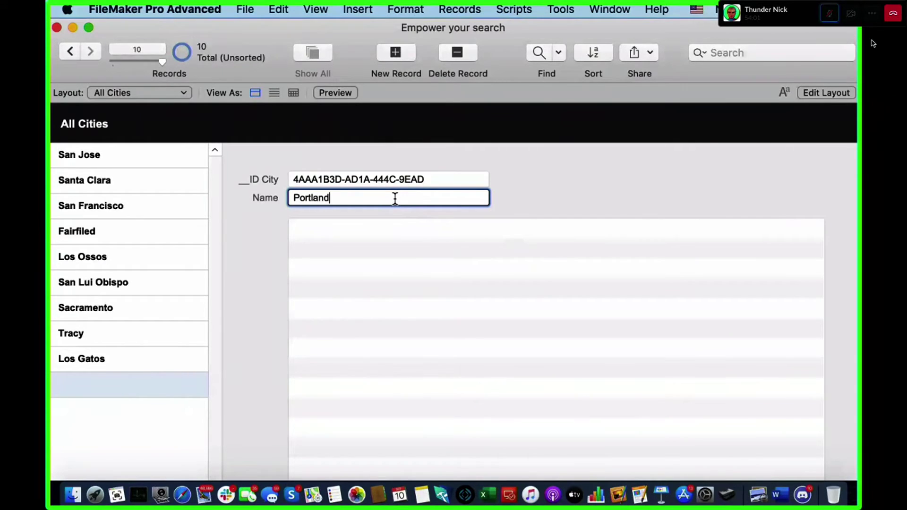
left_click(529, 182)
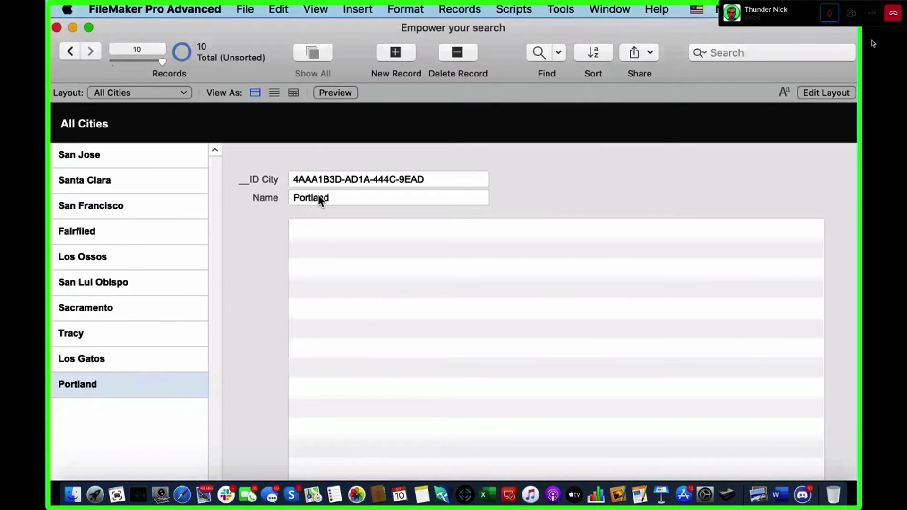
Return to the Contacts Value List ID layout and look for Portland among the first contact's city options.
left_click(169, 93)
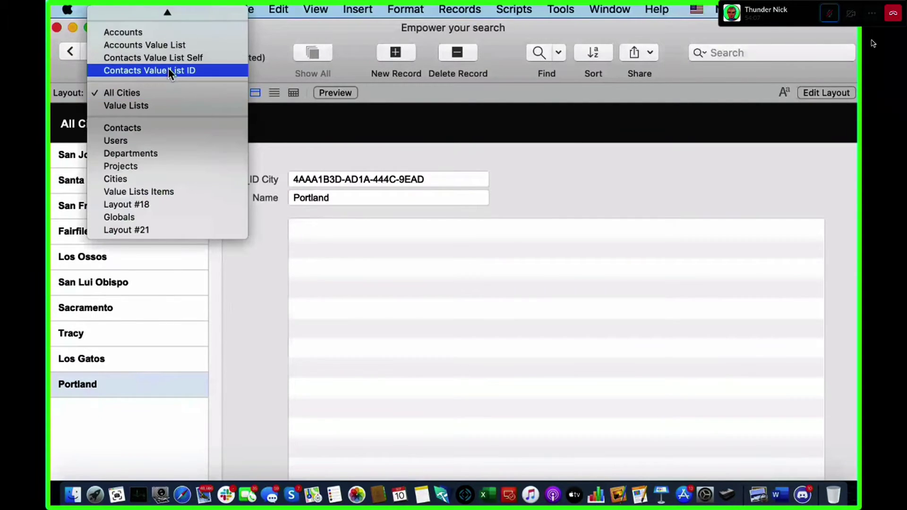
left_click(168, 70)
left_click(372, 275)
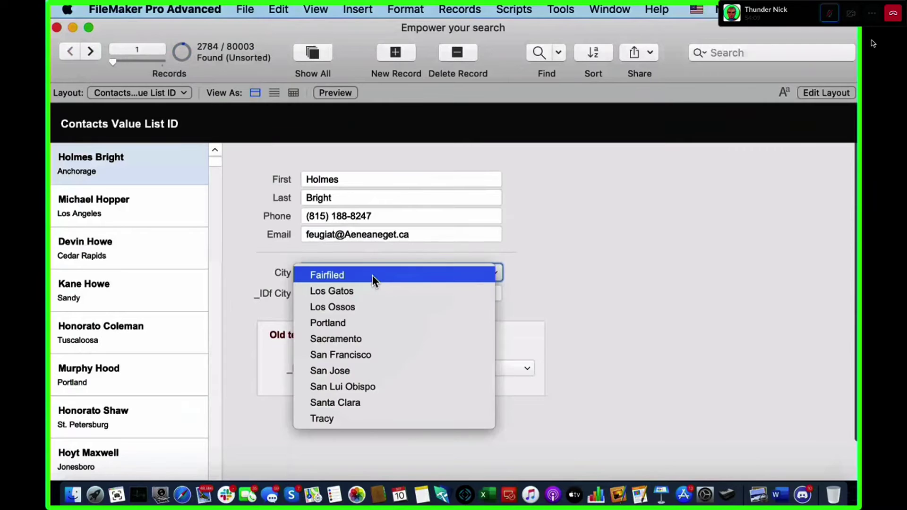
Set the first contact's City to Portland and commit the record.
left_click(376, 325)
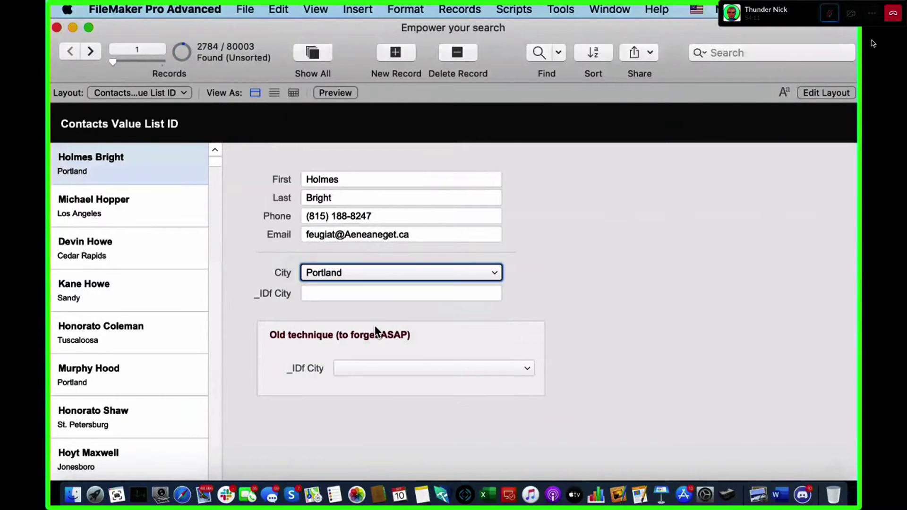
left_click(557, 259)
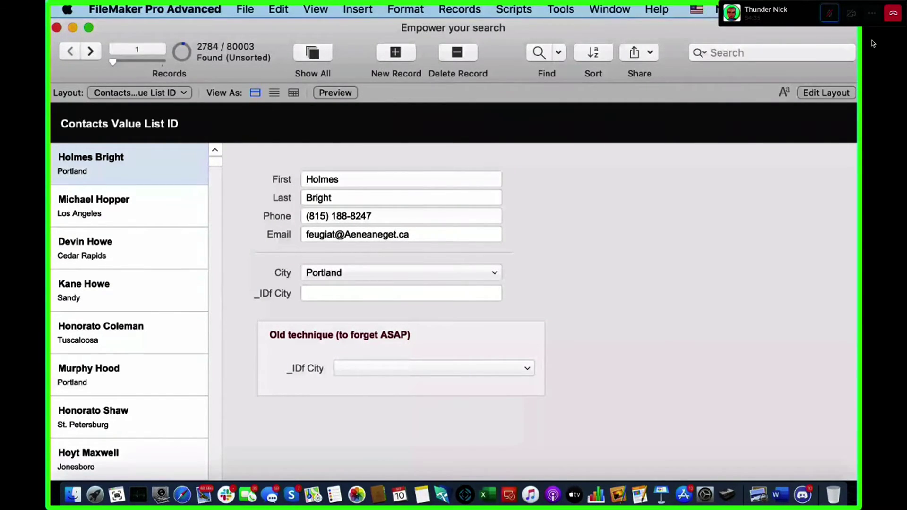
Review the city records on the All Cities layout, and return to the Contacts Value List ID layout.
left_click(170, 93)
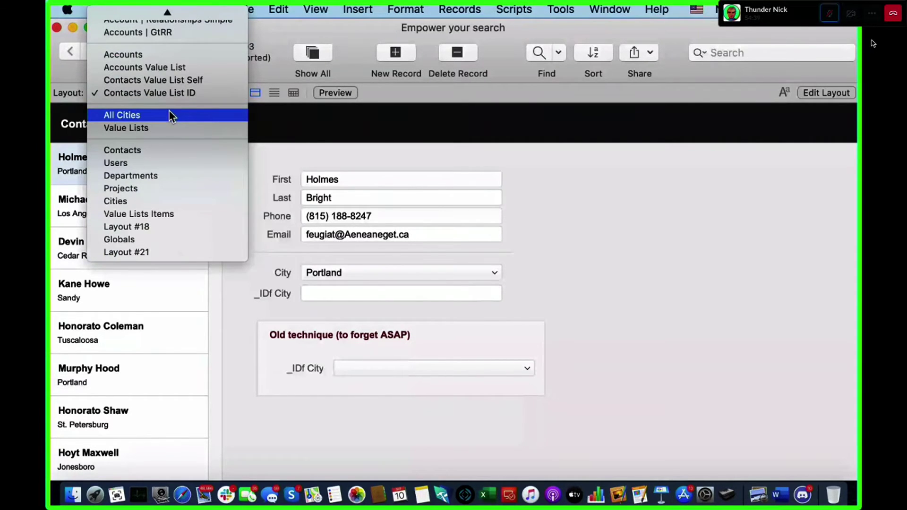
left_click(170, 116)
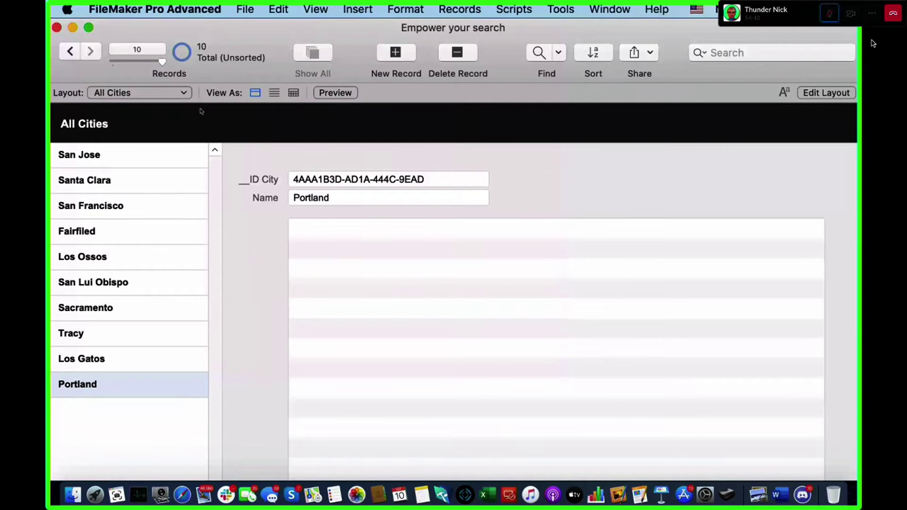
left_click(168, 94)
left_click(168, 70)
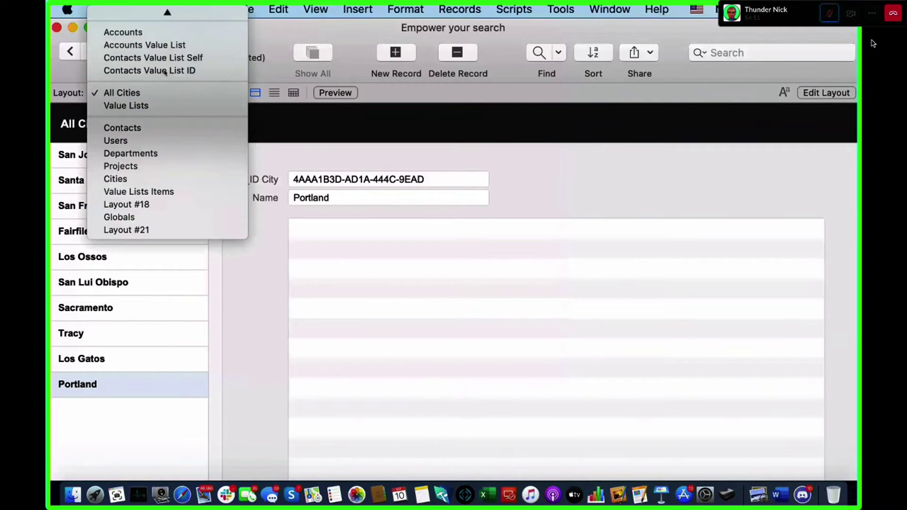
left_click(245, 10)
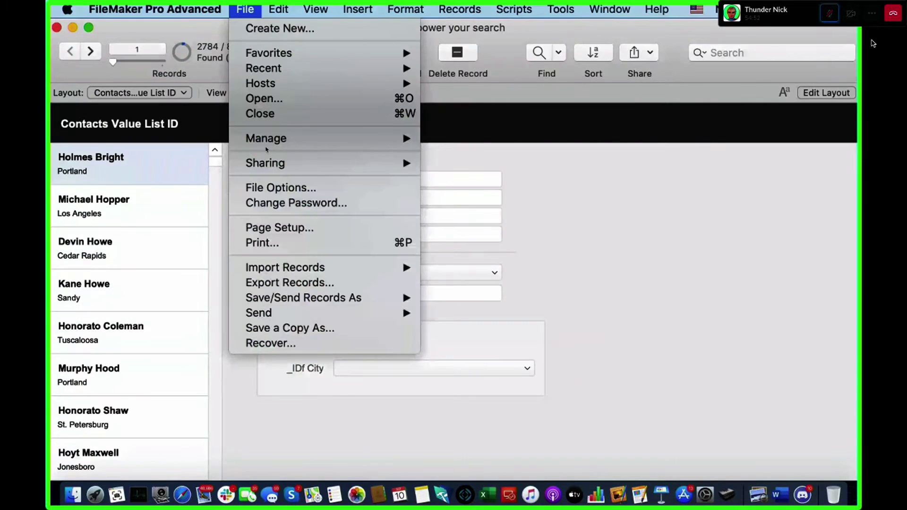
mouse_move(402, 138)
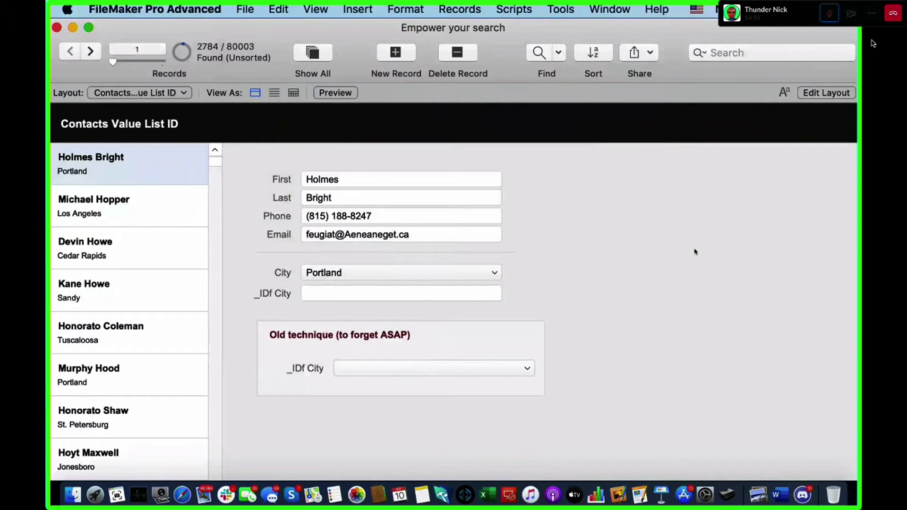
Change the first contact's City to Los Ossos, back to Portland, and finally to Sacramento, and enter the _IDf City field.
left_click(326, 273)
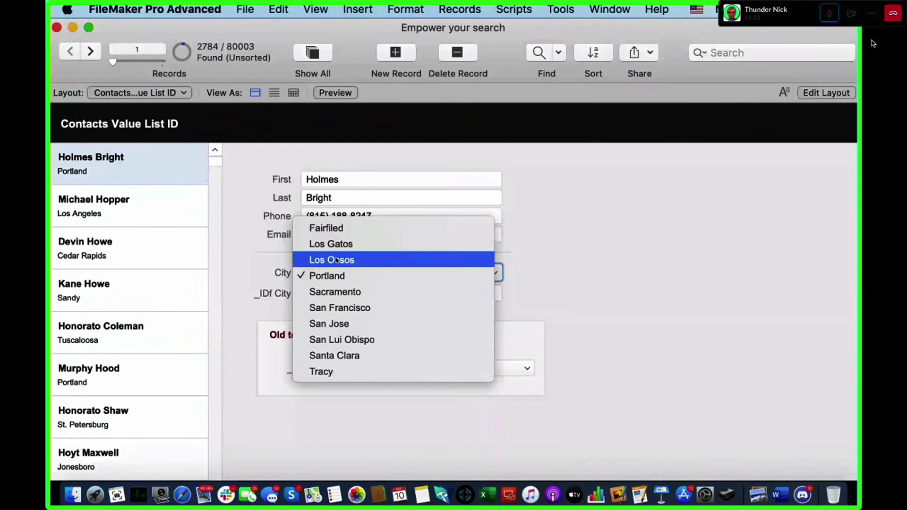
left_click(339, 260)
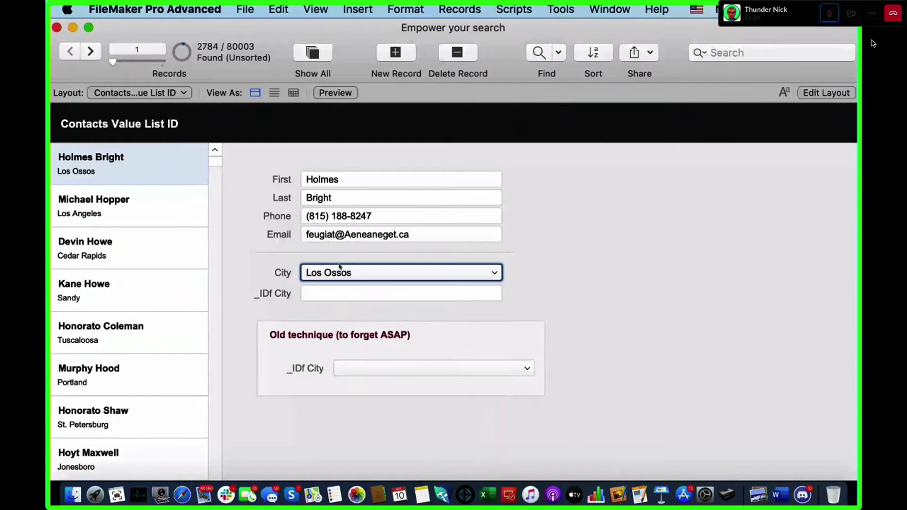
left_click(342, 274)
left_click(346, 291)
left_click(348, 273)
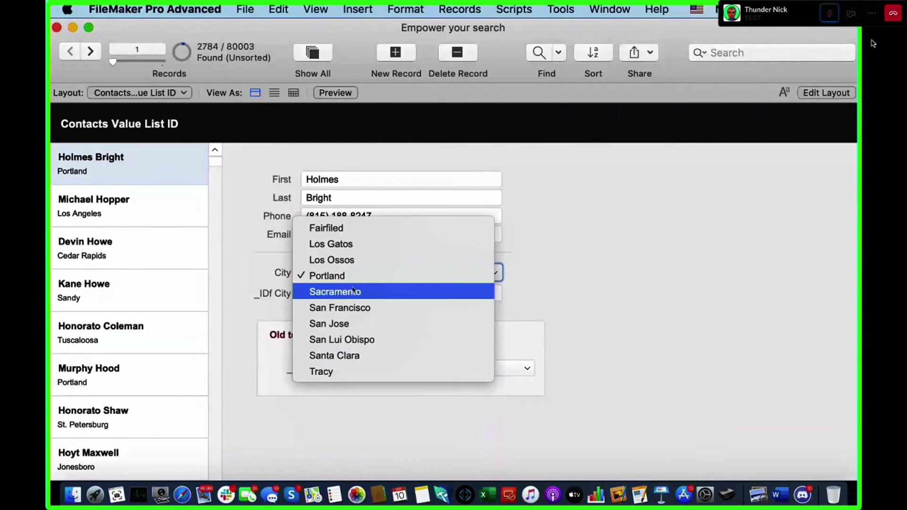
left_click(340, 291)
left_click(335, 293)
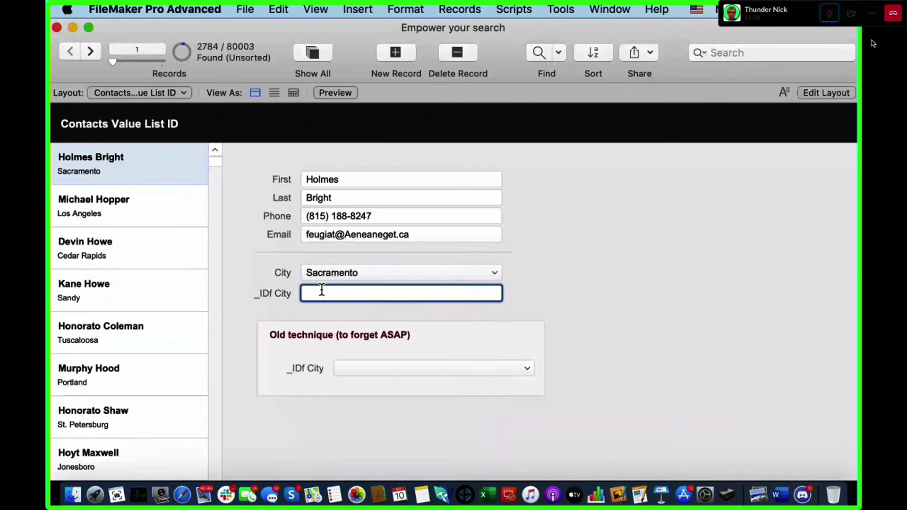
Open a second window on the All Cities layout, inspect the Fairfiled record's full __ID City value, and close the window.
left_click(561, 10)
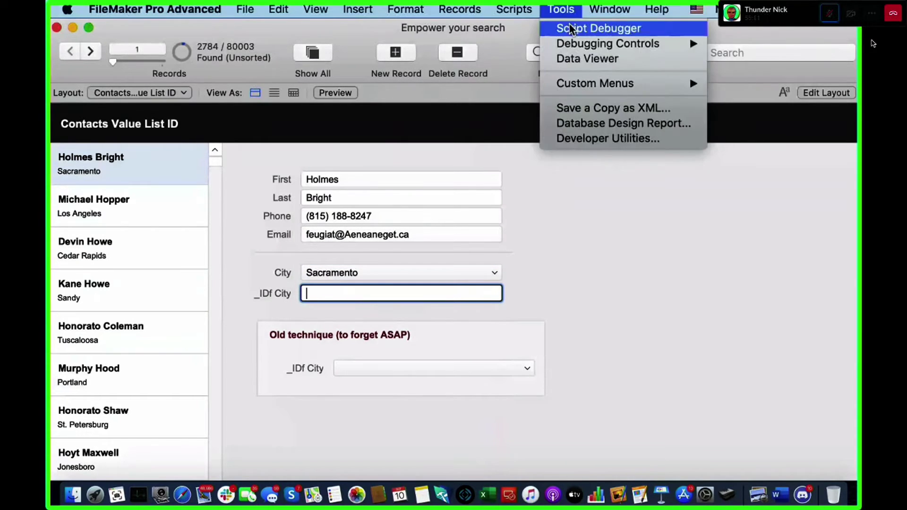
mouse_move(610, 9)
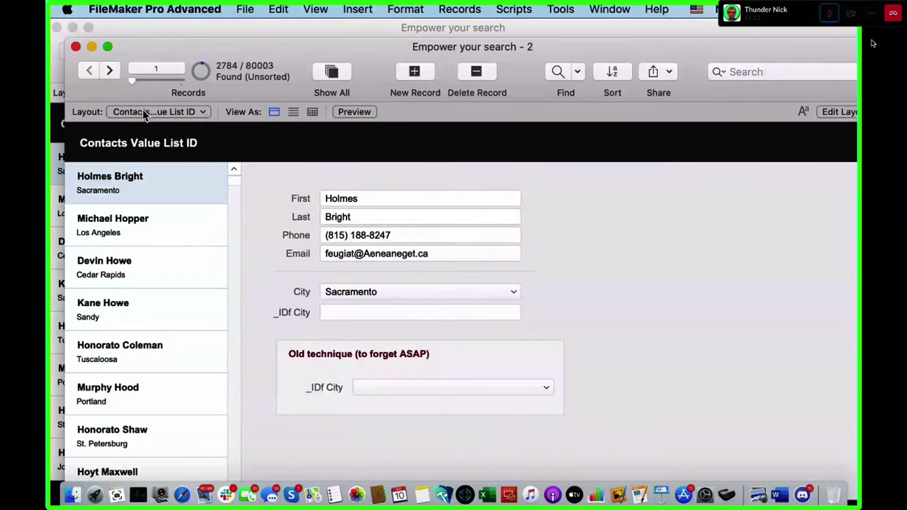
left_click(118, 112)
left_click(141, 132)
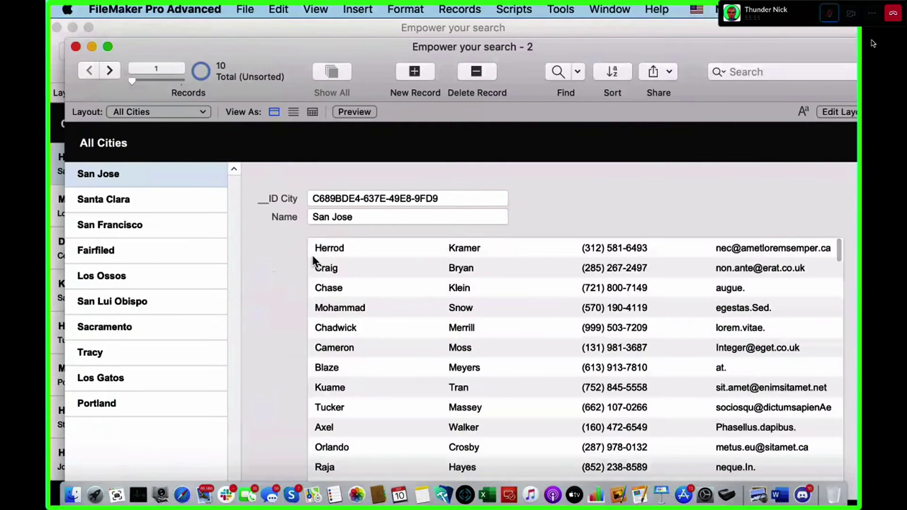
left_click(138, 251)
left_click(338, 199)
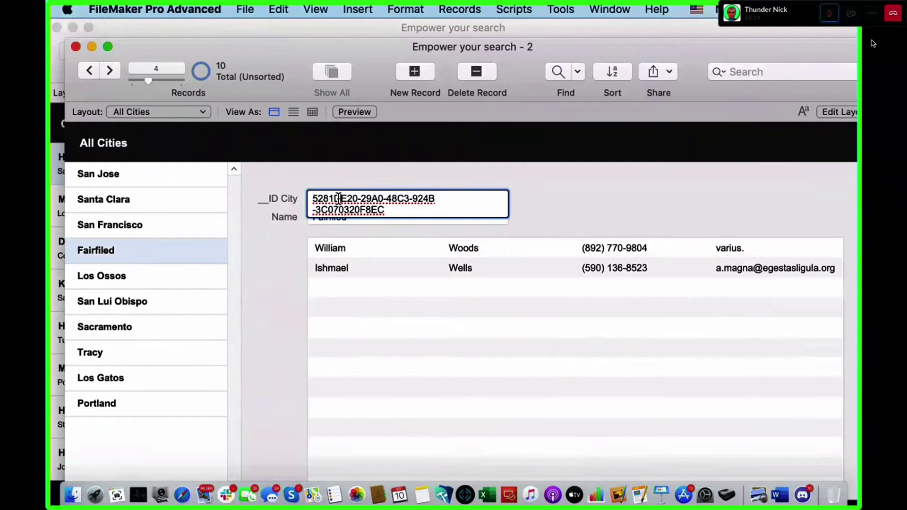
left_click_drag(277, 50, 299, 48)
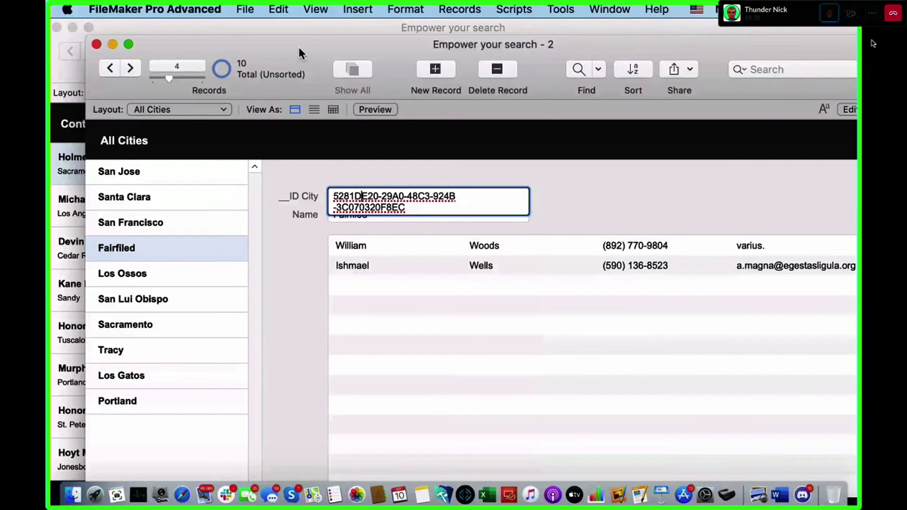
left_click(335, 166)
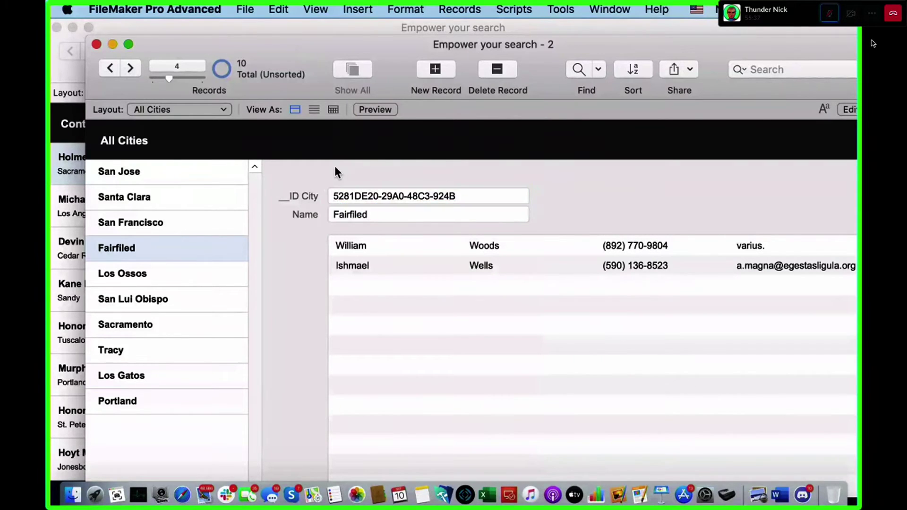
left_click(95, 44)
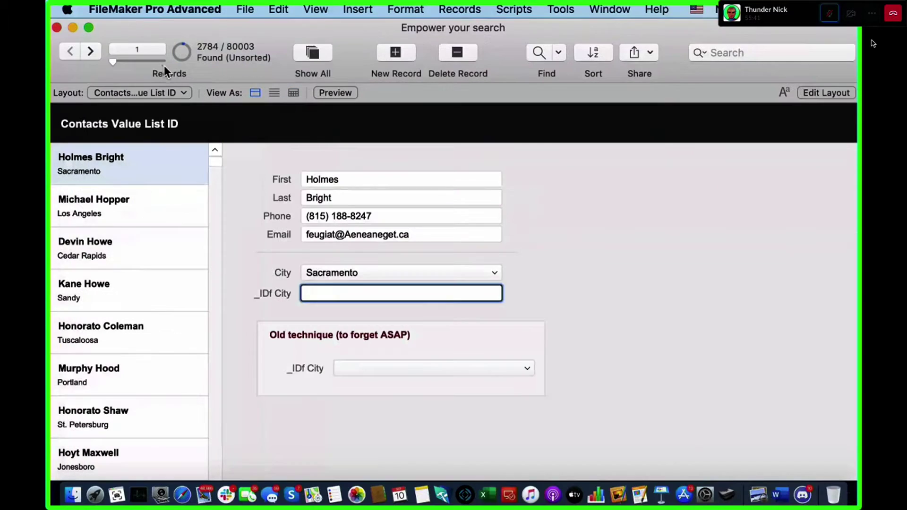
left_click(643, 303)
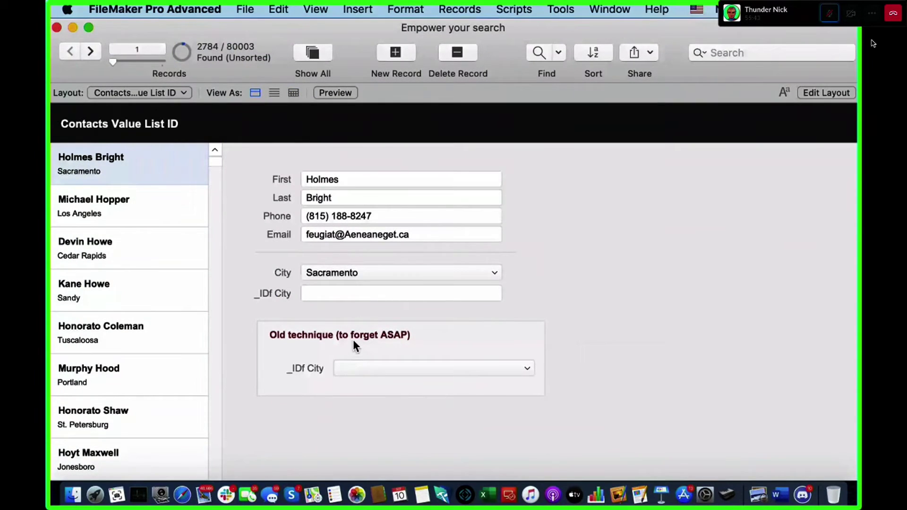
Compare the control style and value list source of the two _IDf City fields in Layout mode, and return to Browse mode.
key("super+l")
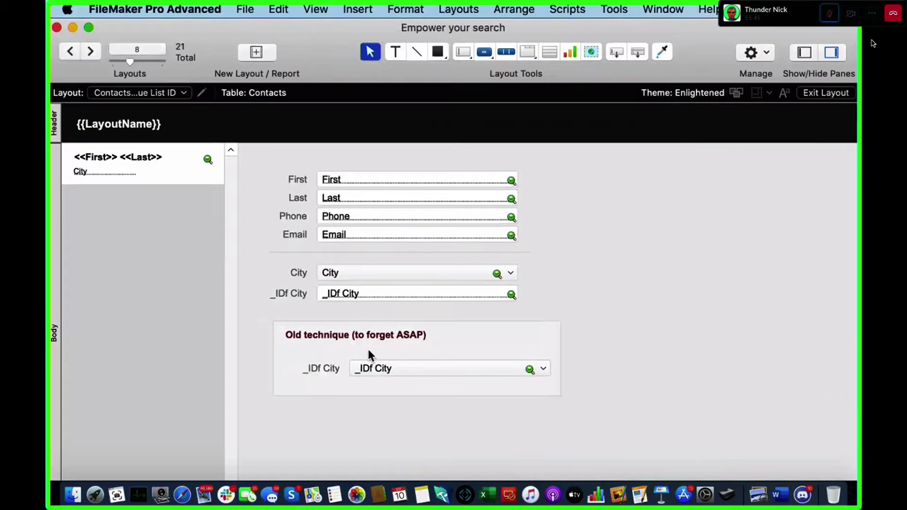
left_click(423, 368)
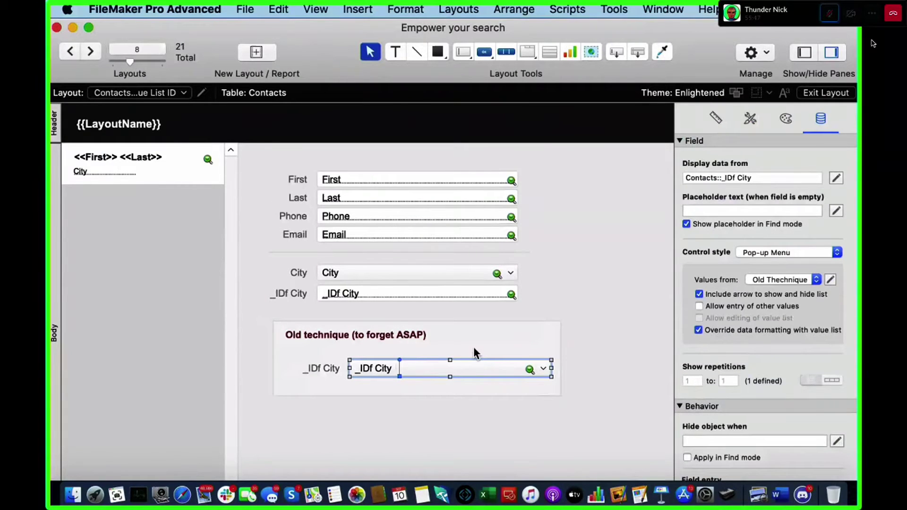
key("super+b")
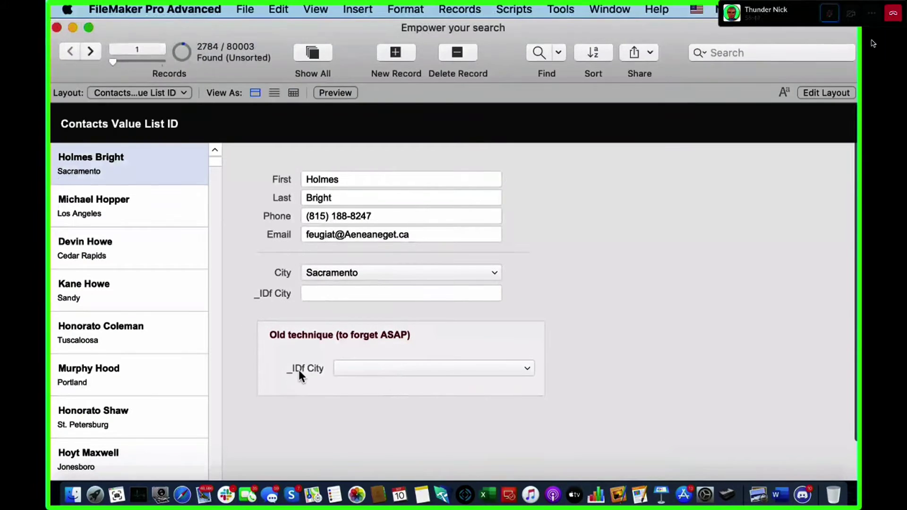
key("super+l")
left_click(410, 377)
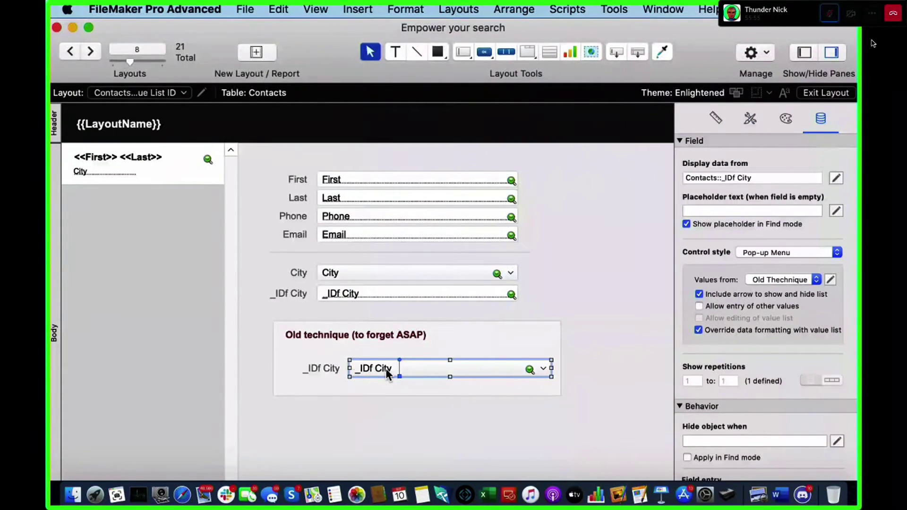
left_click(356, 291)
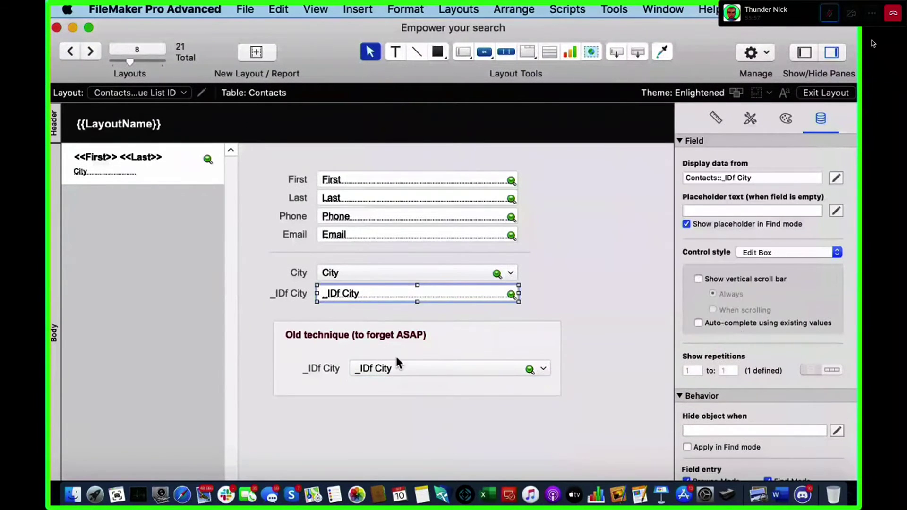
left_click(393, 370)
left_click(787, 279)
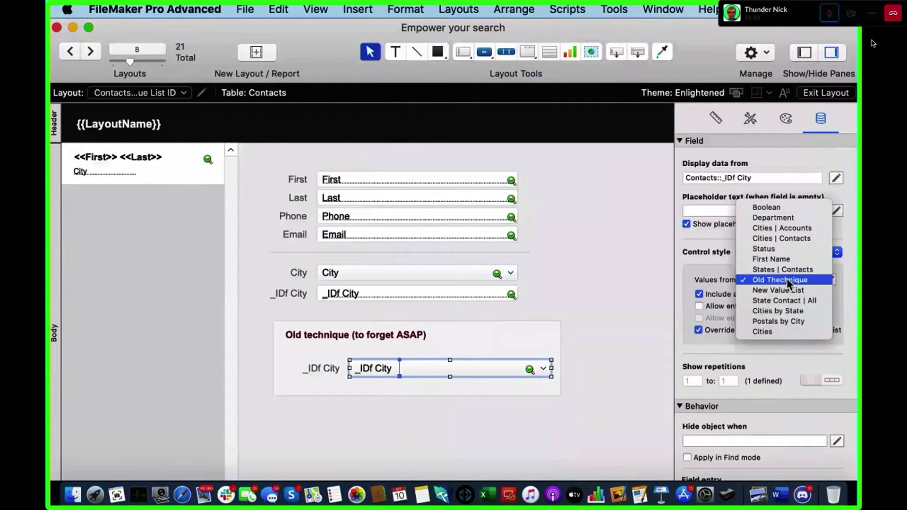
left_click(401, 372)
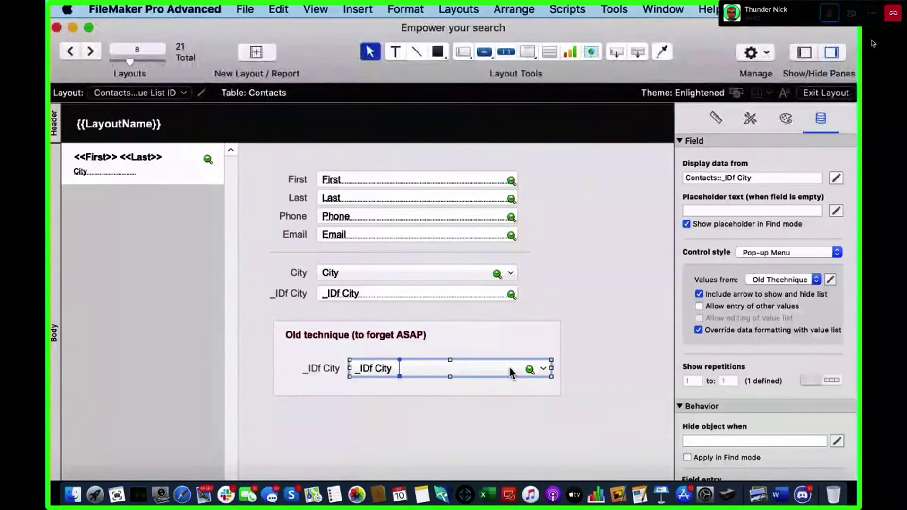
key("super+b")
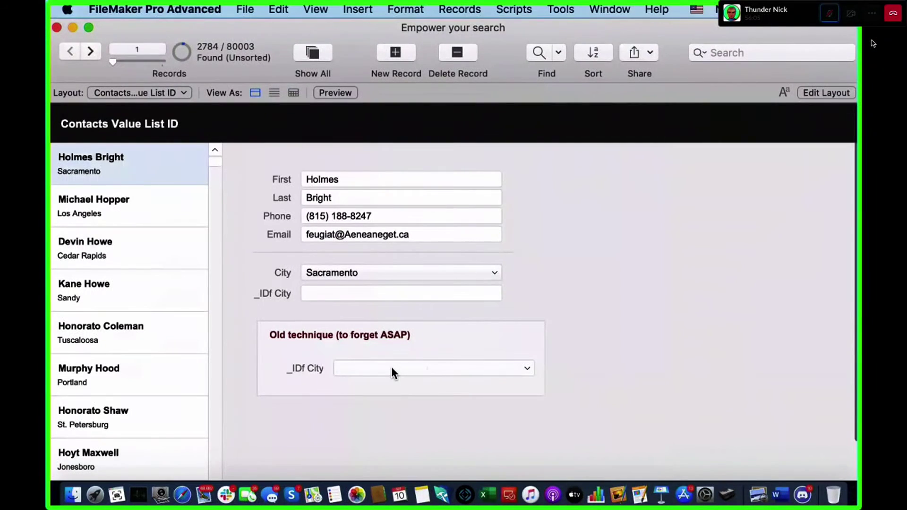
Pick San Francisco in the old technique's _IDf City pop-up, inspect the full ID in the upper _IDf City field, and commit.
left_click(391, 368)
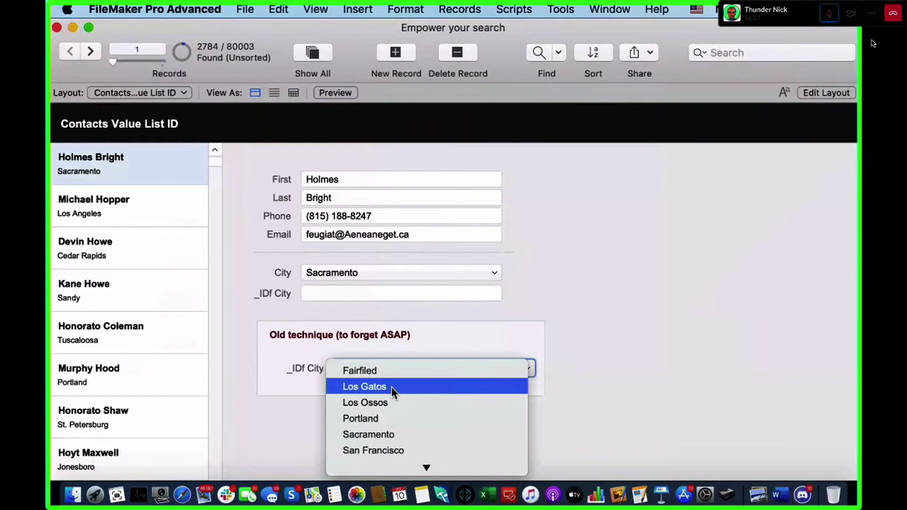
scroll(391, 386, "down", 3)
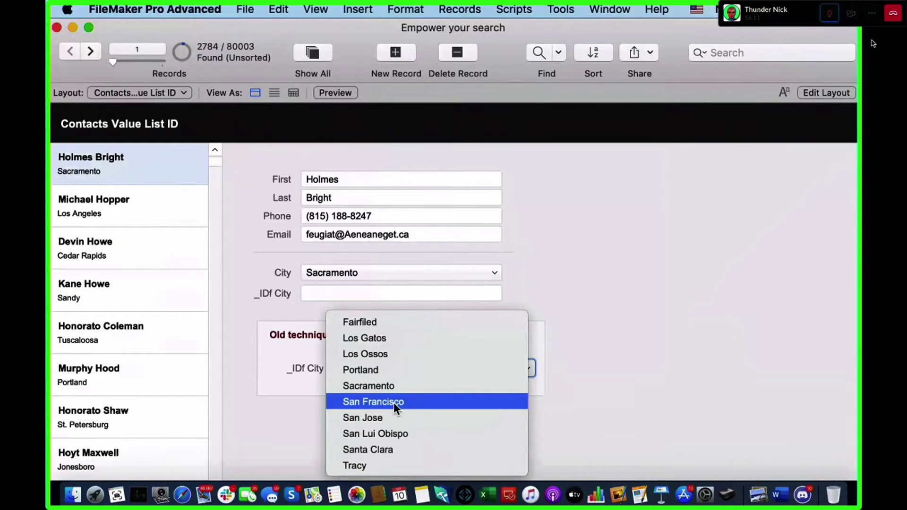
left_click(394, 402)
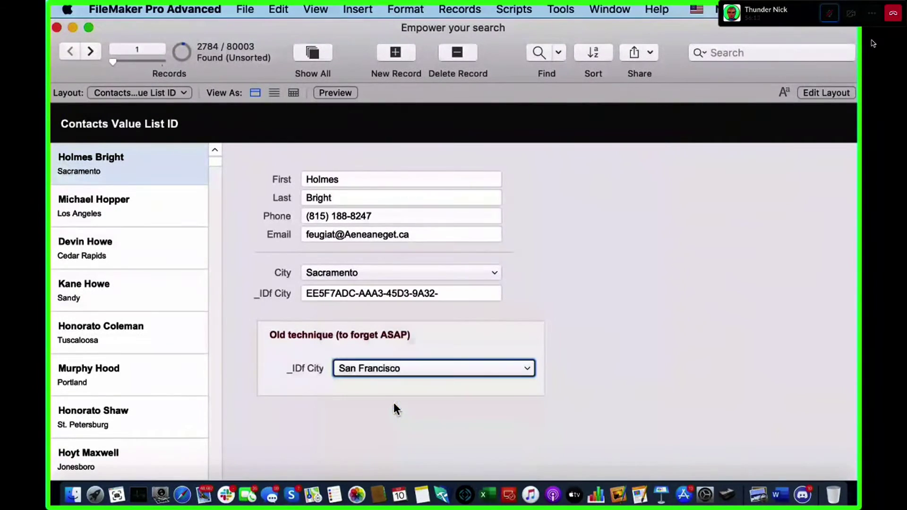
left_click(371, 296)
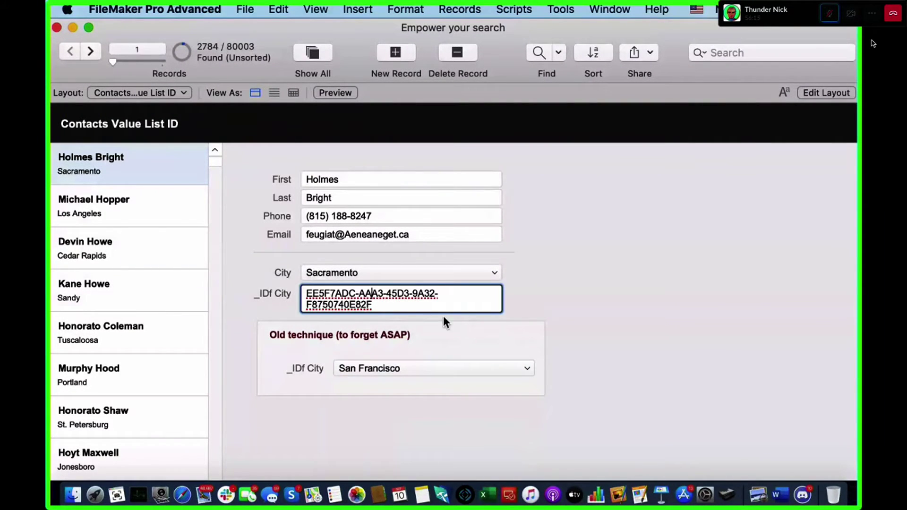
left_click(538, 292)
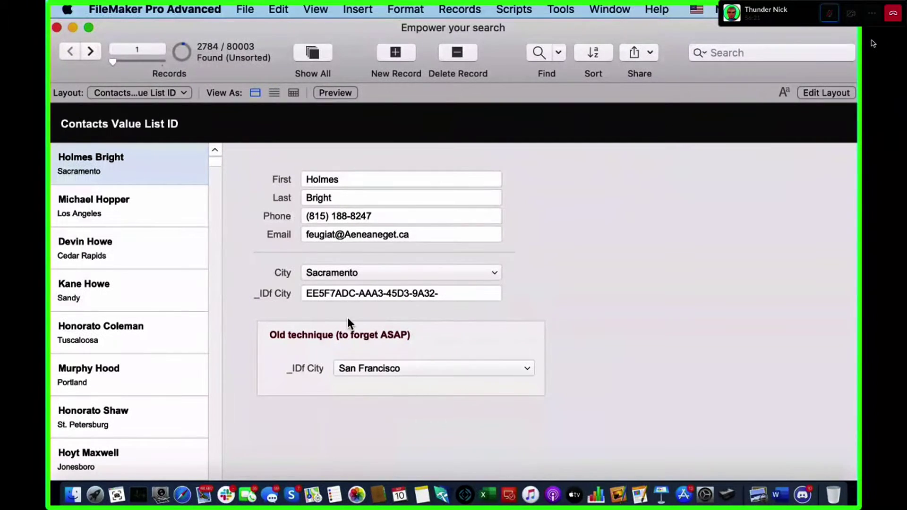
Check the City list without changing it, pick San Jose and finally San Lui Obispo in the old technique's _IDf City field, and commit.
left_click(344, 274)
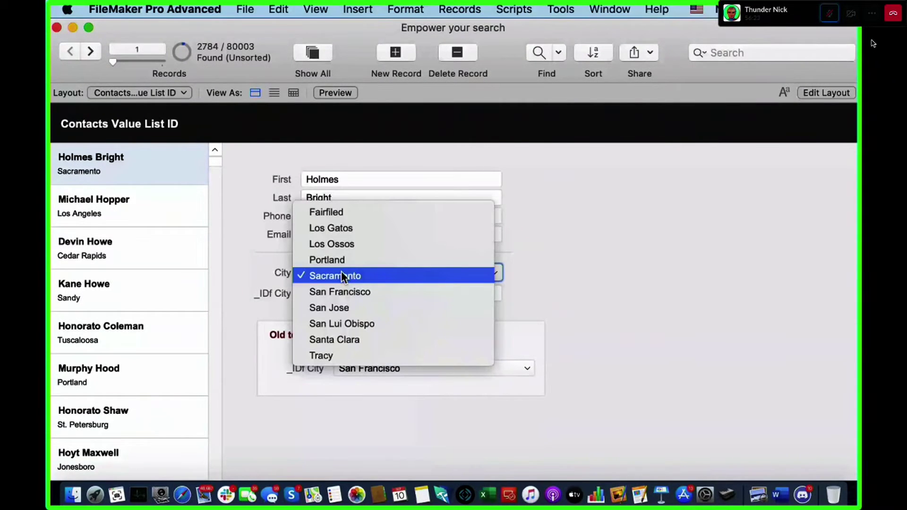
left_click(482, 377)
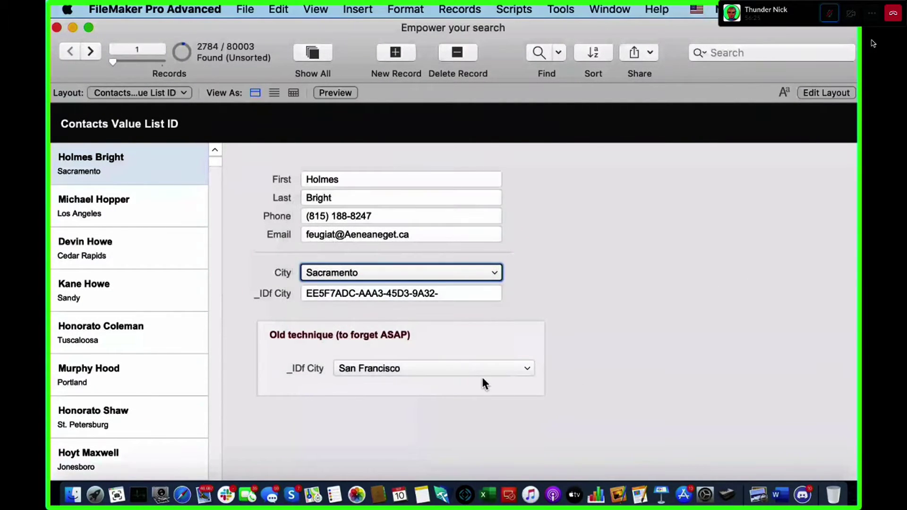
left_click(475, 374)
left_click(471, 383)
left_click(468, 370)
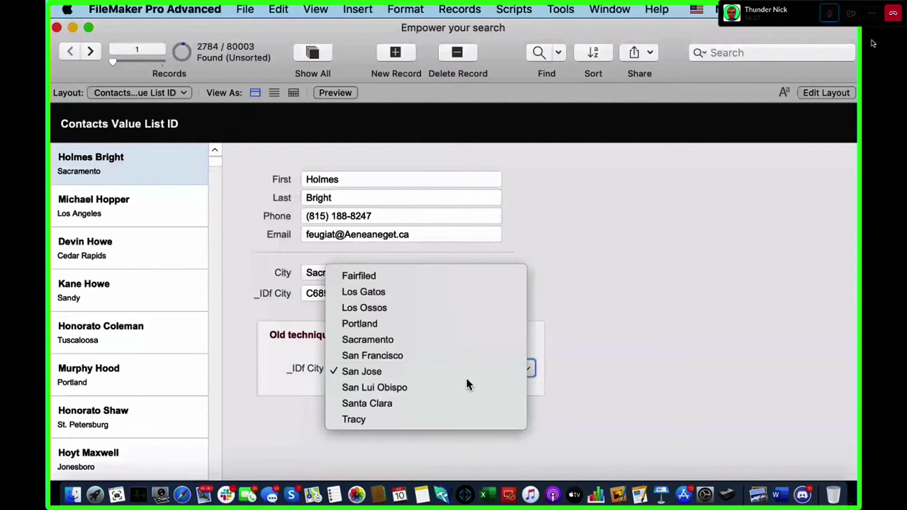
left_click(475, 388)
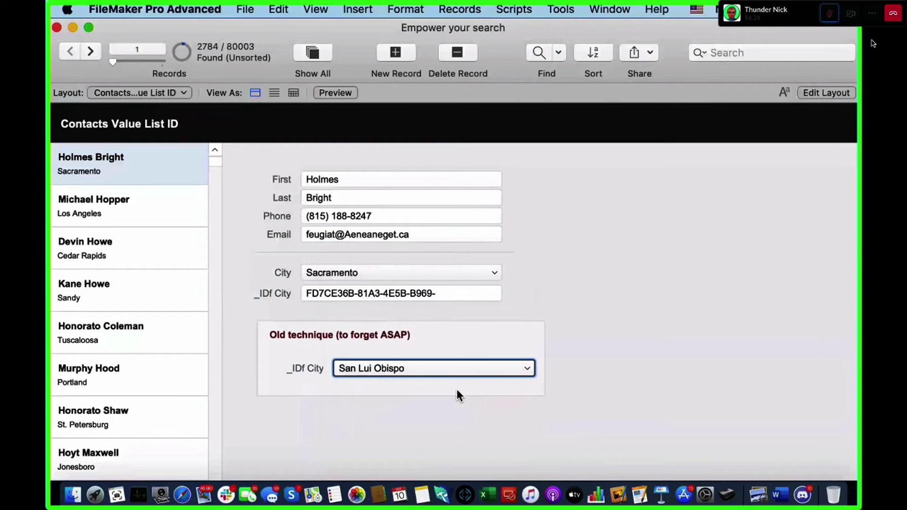
left_click(405, 386)
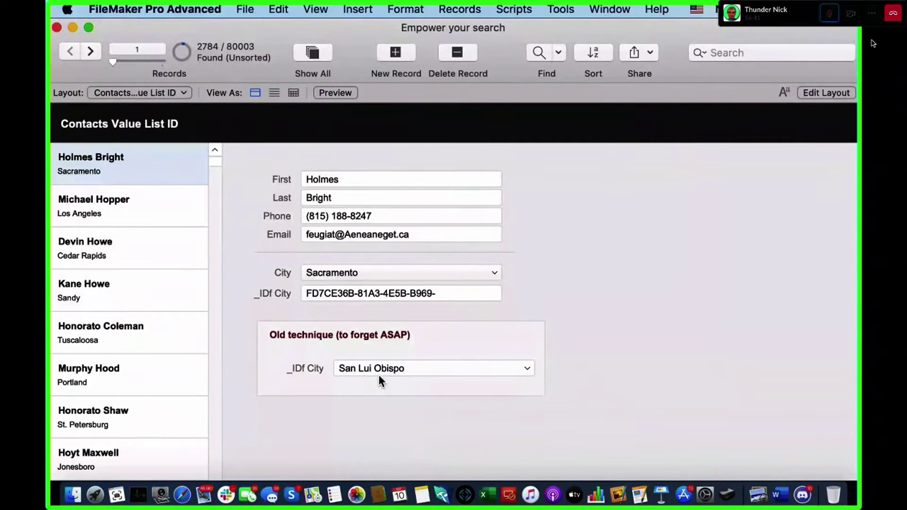
In Layout mode, open the field specification of the Old Thechnique value list used by the old technique's _IDf City field.
key("super+l")
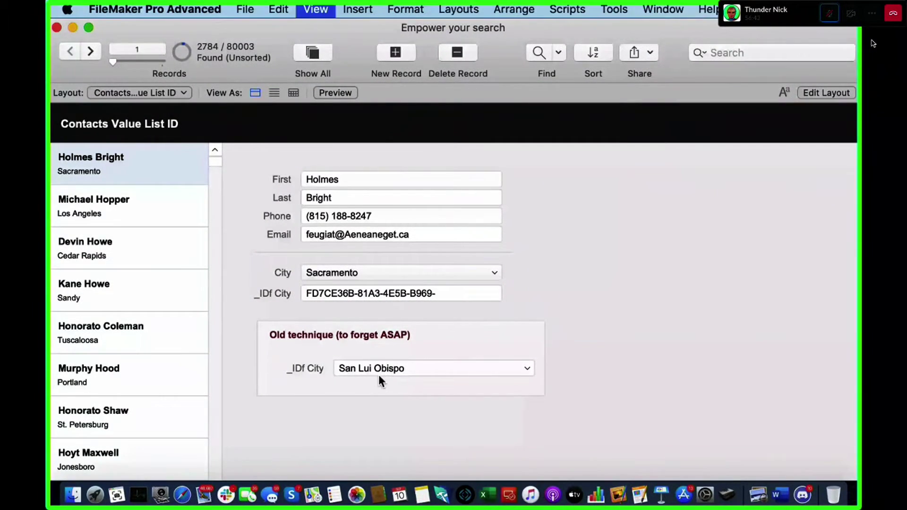
left_click(417, 372)
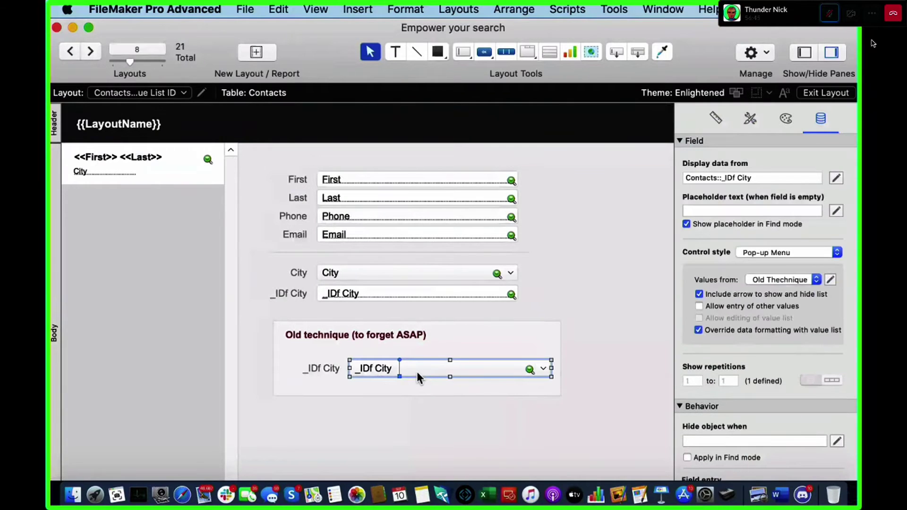
left_click(830, 280)
left_click(770, 461)
left_click(831, 280)
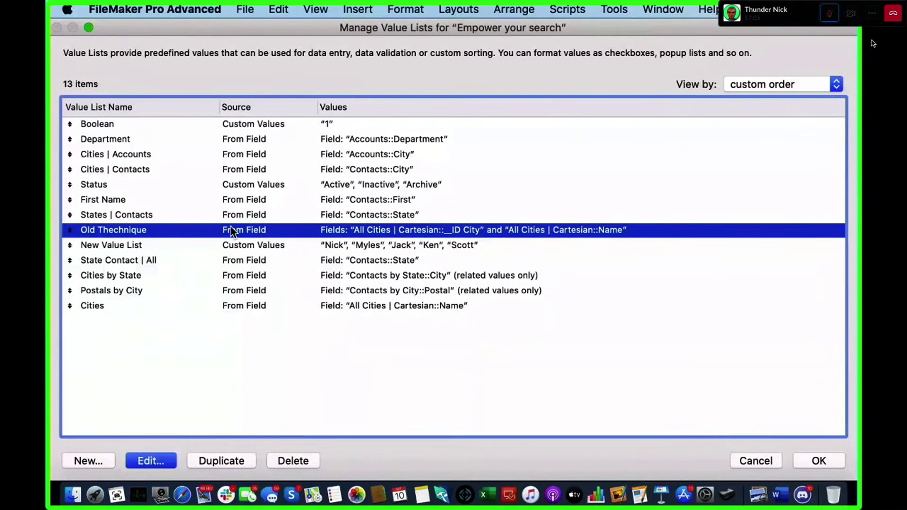
double_click(263, 231)
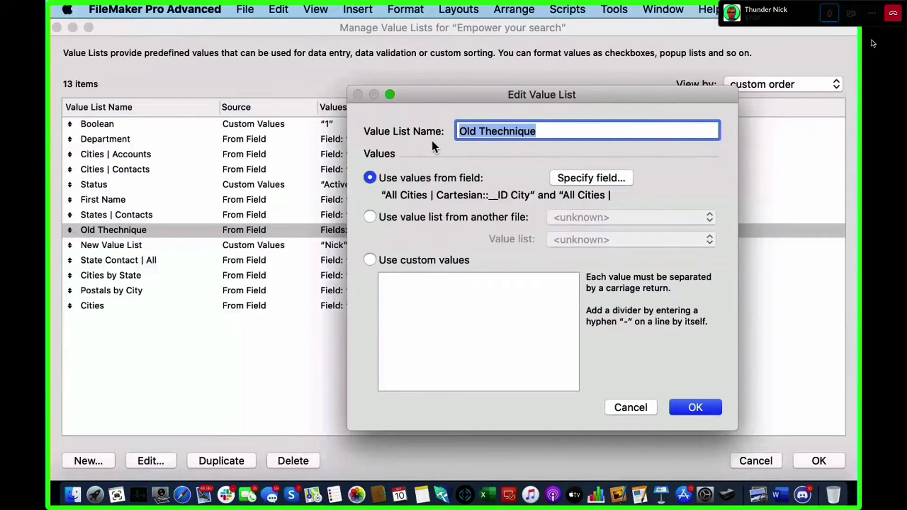
left_click(585, 179)
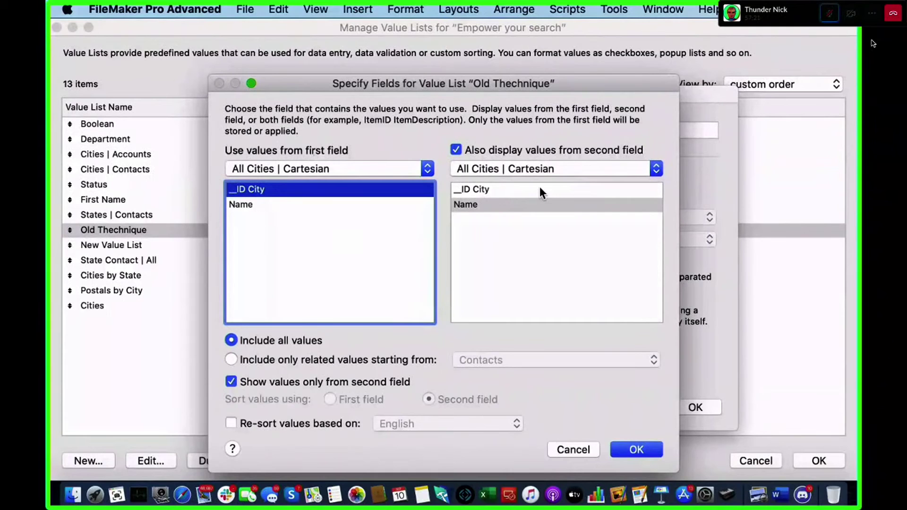
Make the Old Thechnique value list display both __ID City and Name, sorted by the second field, and save the value list changes.
left_click(456, 150)
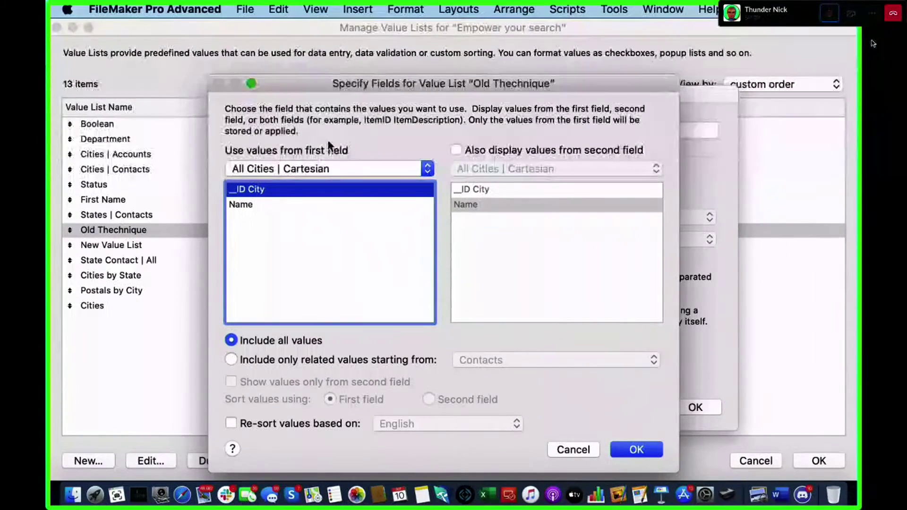
left_click(457, 149)
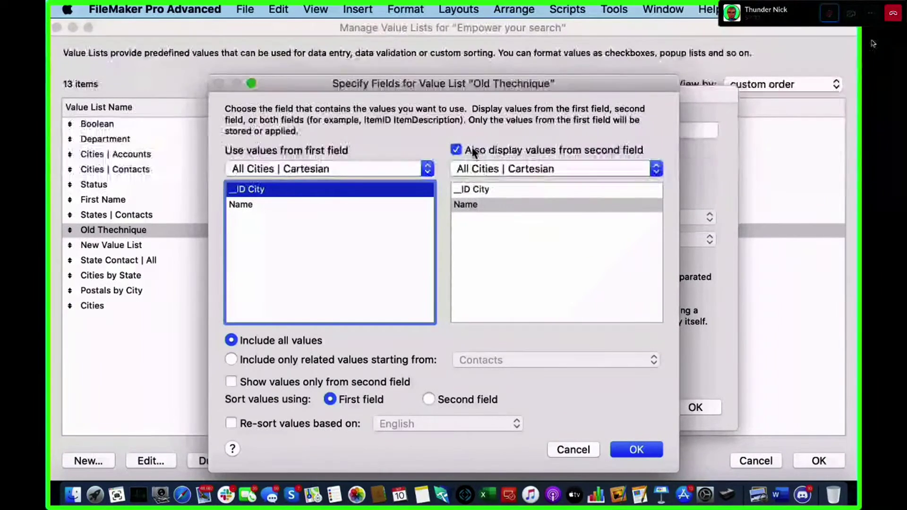
left_click(484, 206)
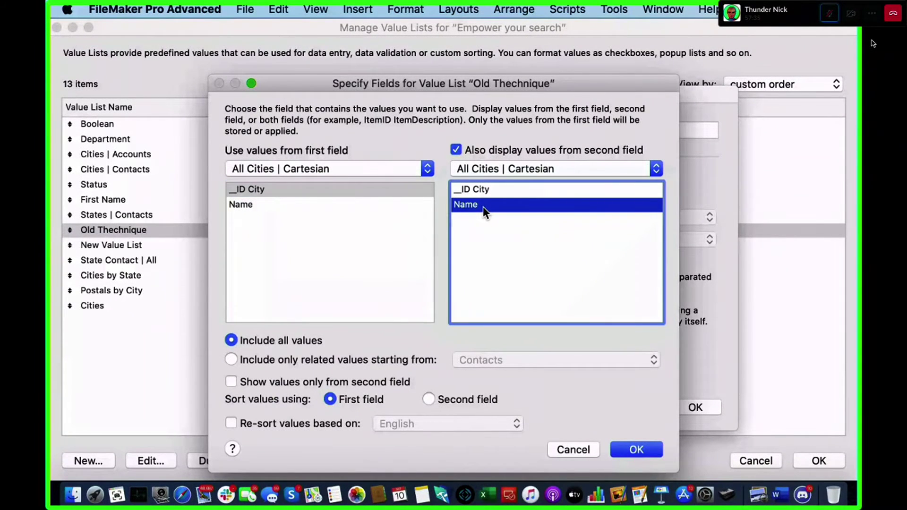
left_click(273, 188)
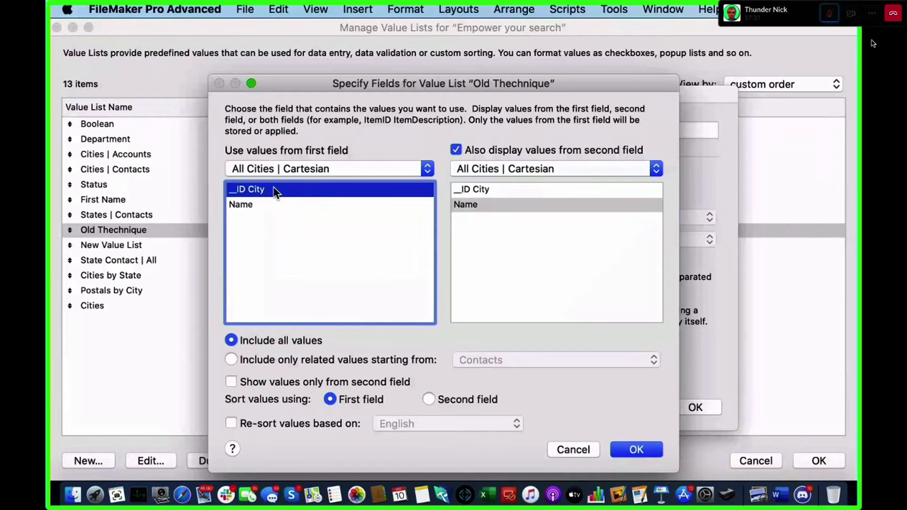
left_click(495, 204)
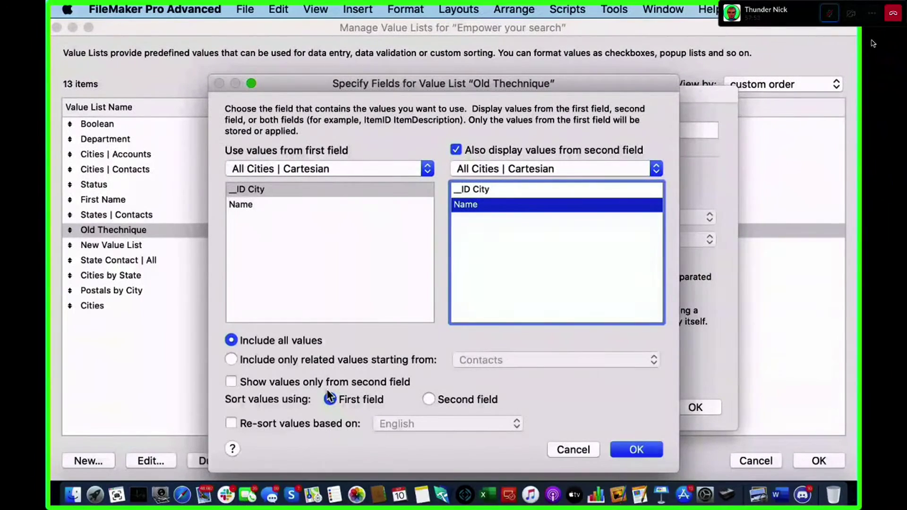
left_click(287, 383)
left_click(279, 382)
left_click(619, 448)
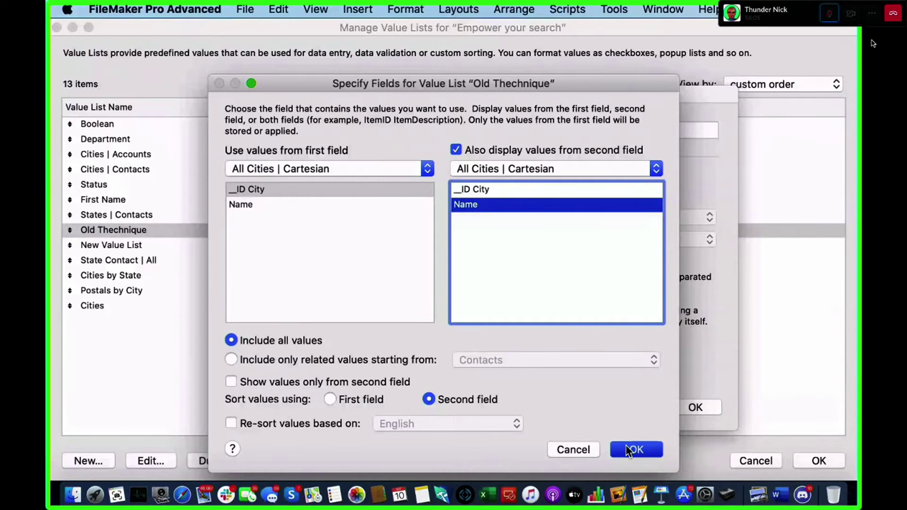
left_click(707, 416)
left_click(820, 460)
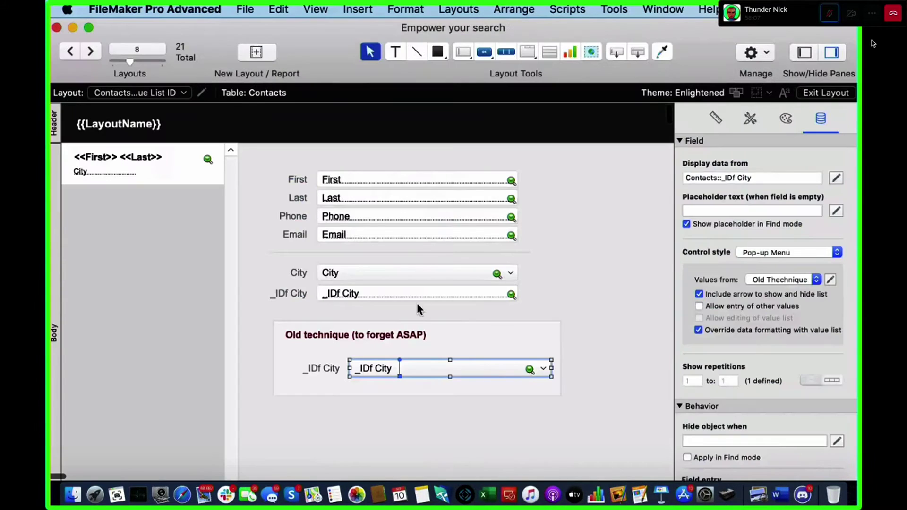
In Browse mode, pick San Francisco in the old technique's _IDf City pop-up and reopen its list to inspect the IDs shown with names.
key("super+b")
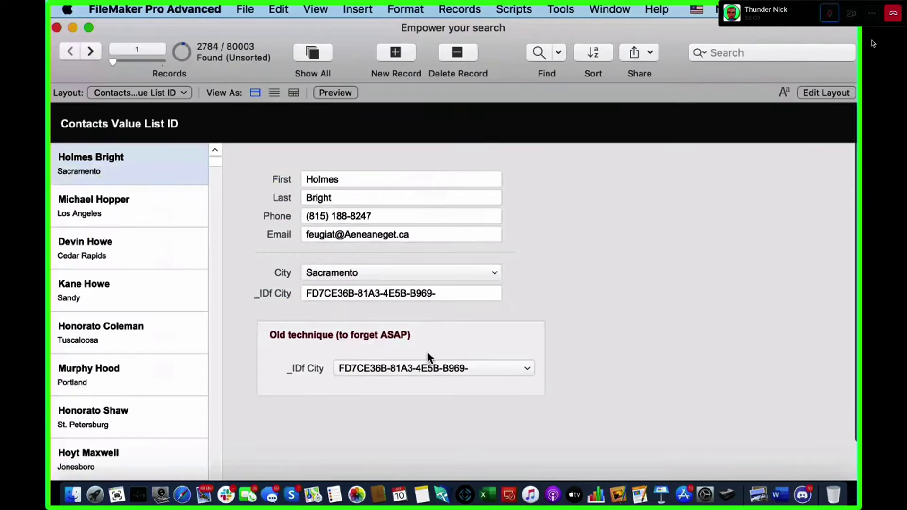
left_click(439, 370)
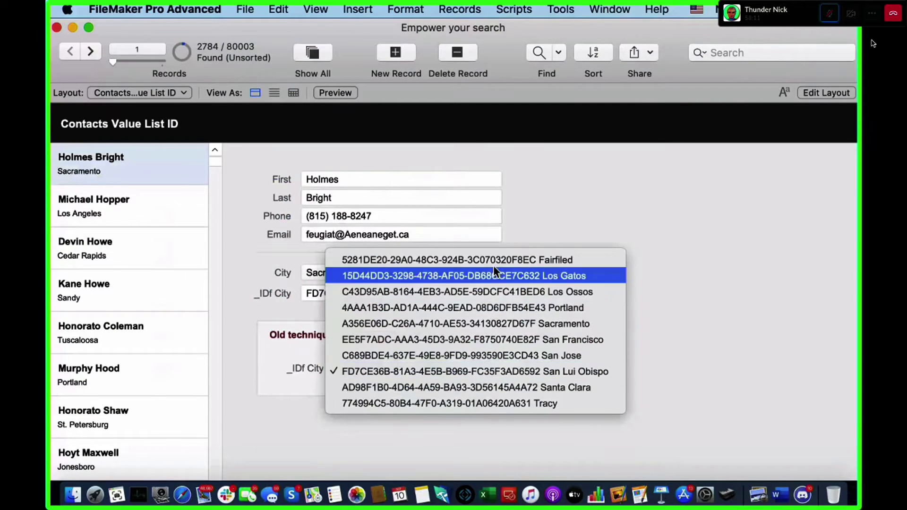
left_click(558, 339)
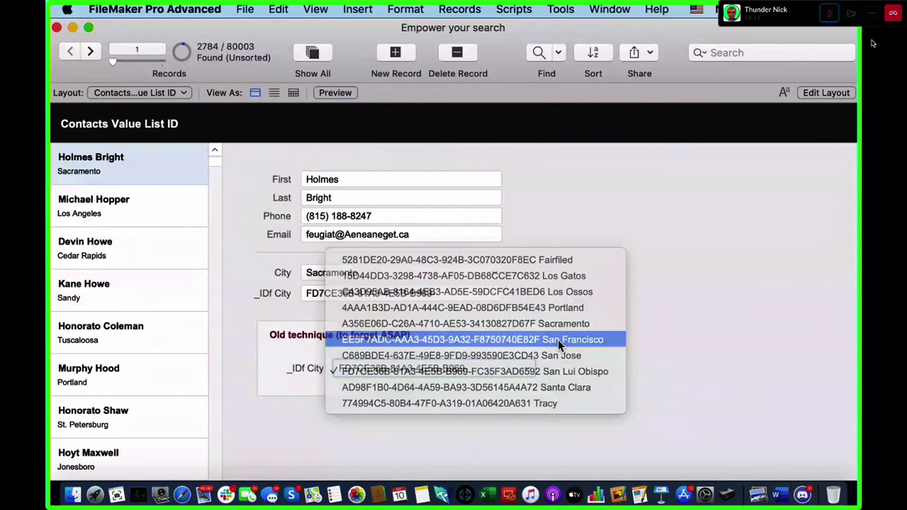
left_click(463, 299)
left_click(501, 368)
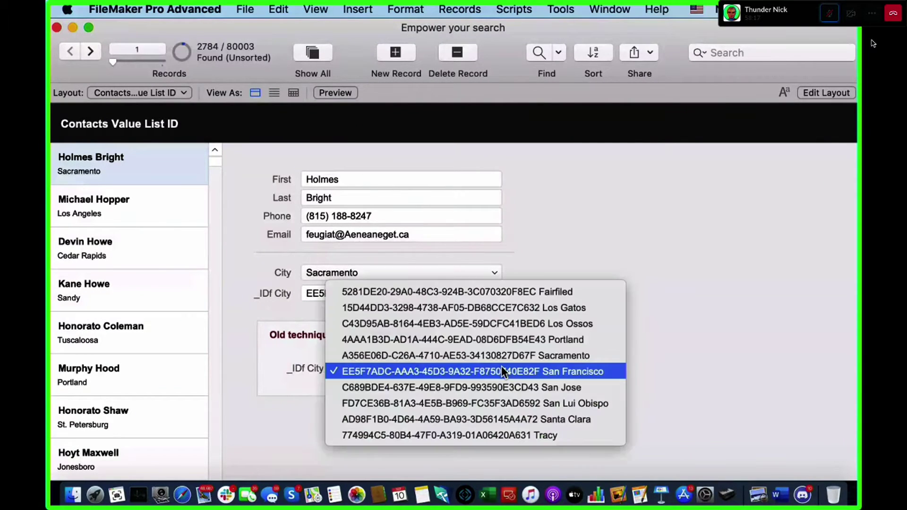
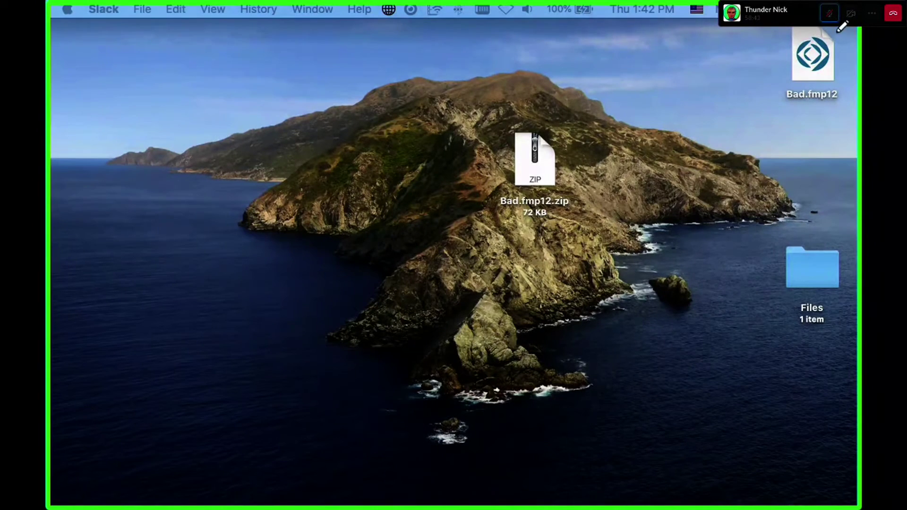
left_click(833, 17)
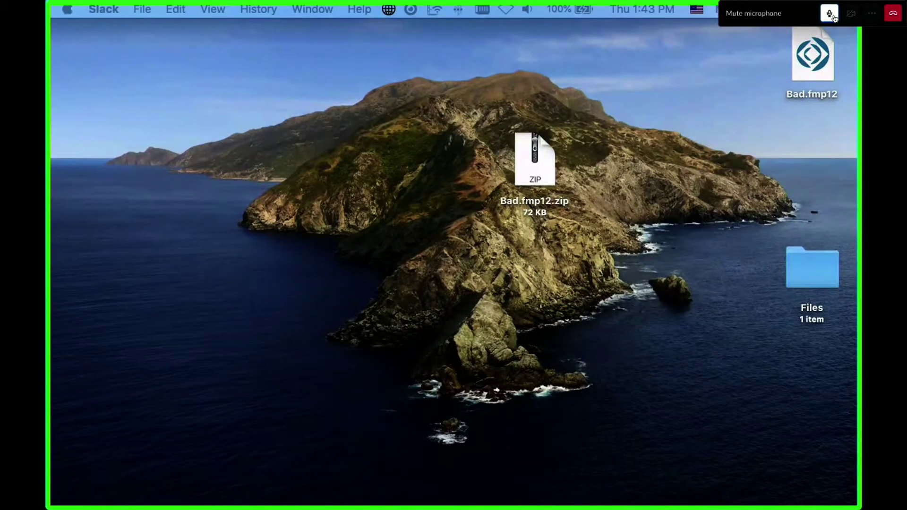
left_click(833, 17)
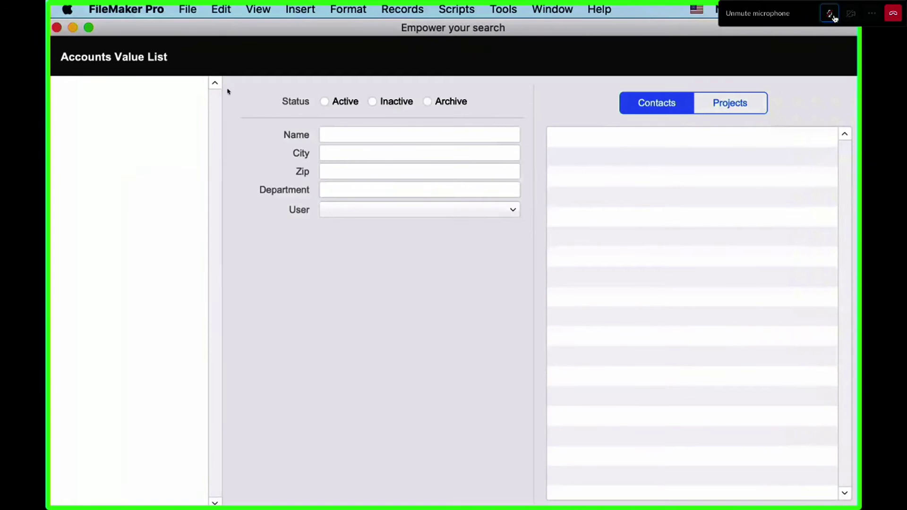
Show the status toolbar, view the All Cities layout, and switch to the Contacts Value List ID layout.
key("super+alt+s")
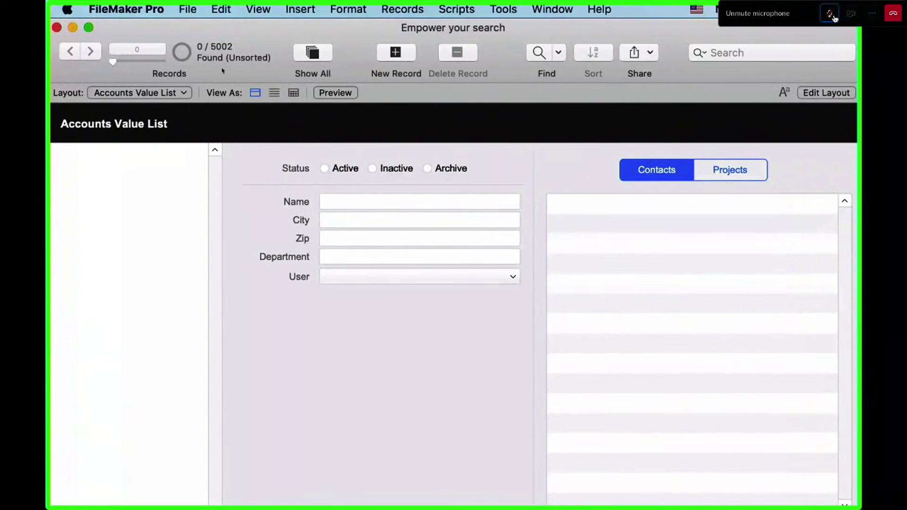
left_click(139, 92)
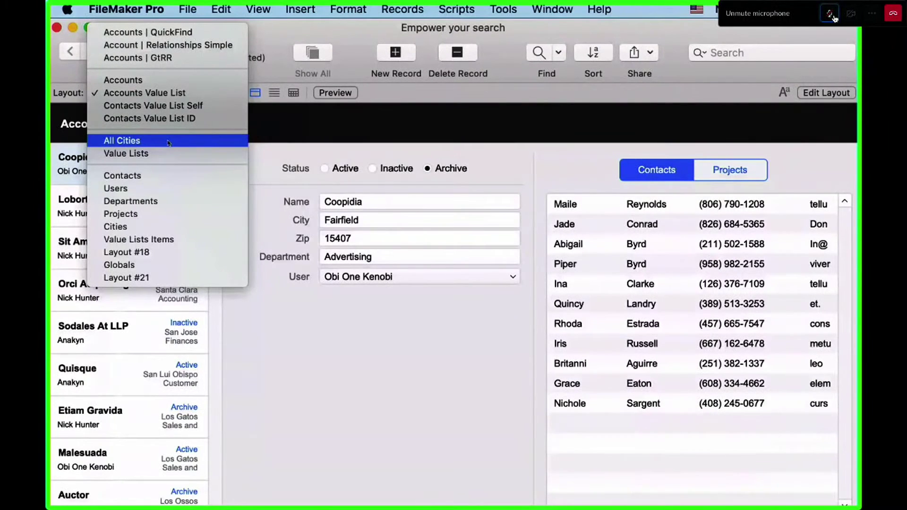
key("Escape")
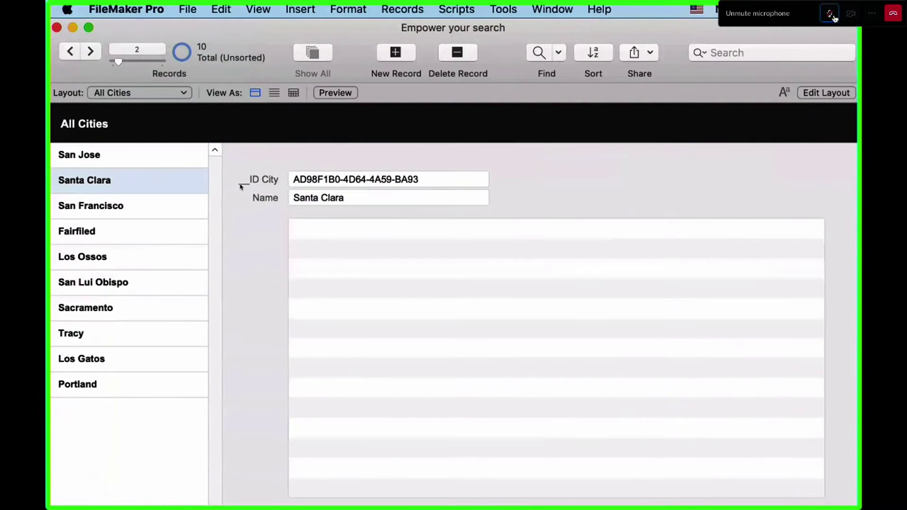
left_click(132, 91)
left_click(147, 69)
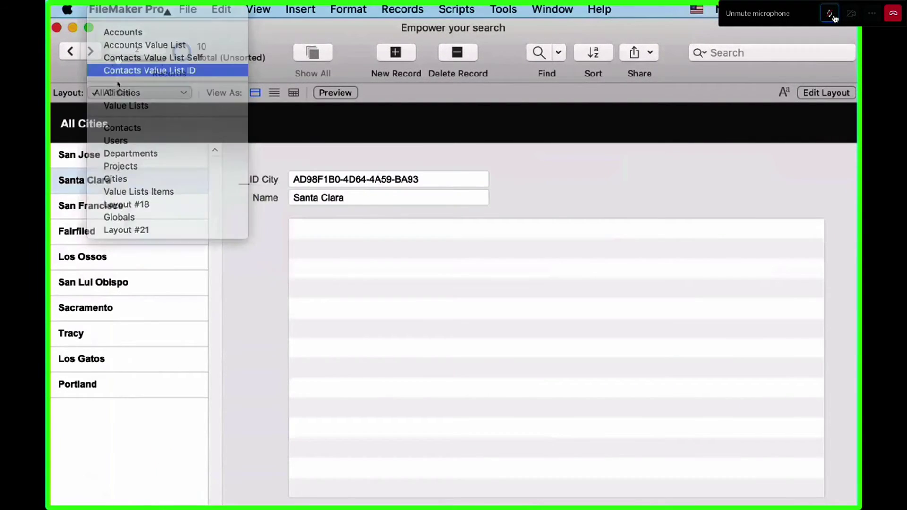
In Layout mode, open the field specification of the Old Thechnique value list assigned to the old technique's _IDf City field.
key("super+l")
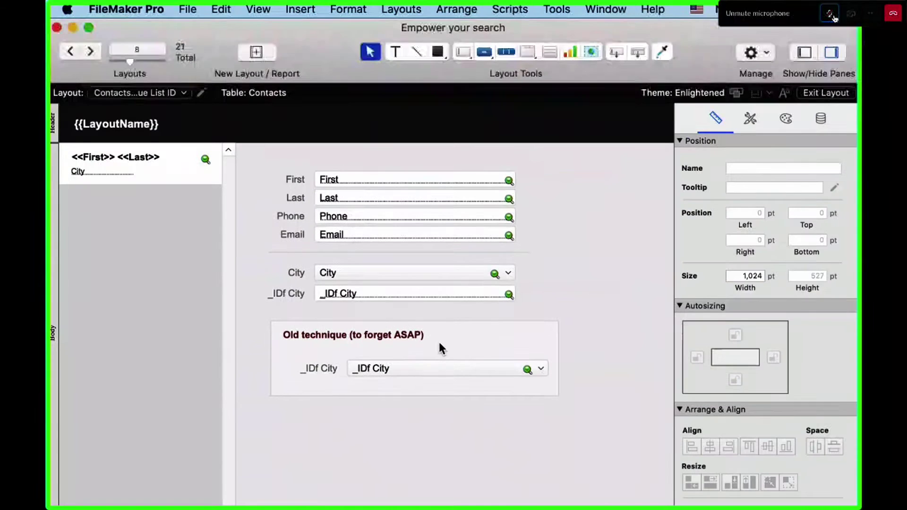
left_click(450, 369)
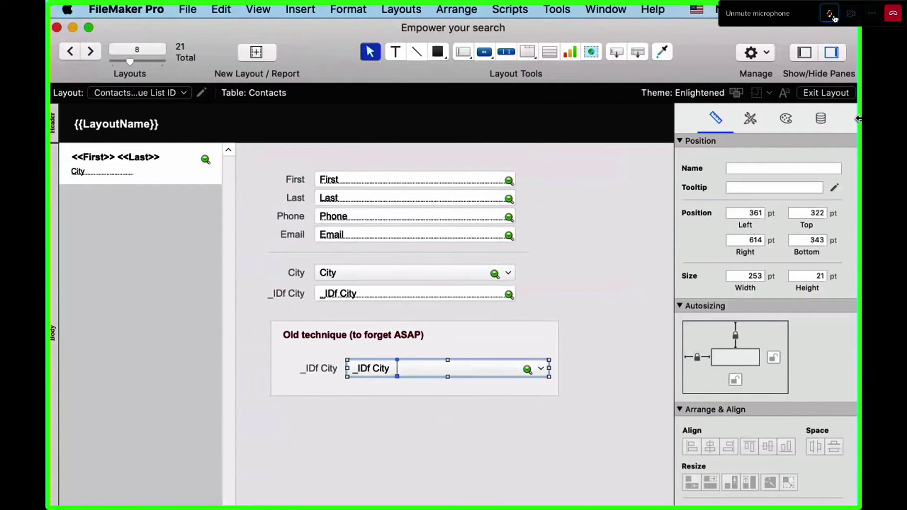
left_click(819, 118)
left_click(830, 279)
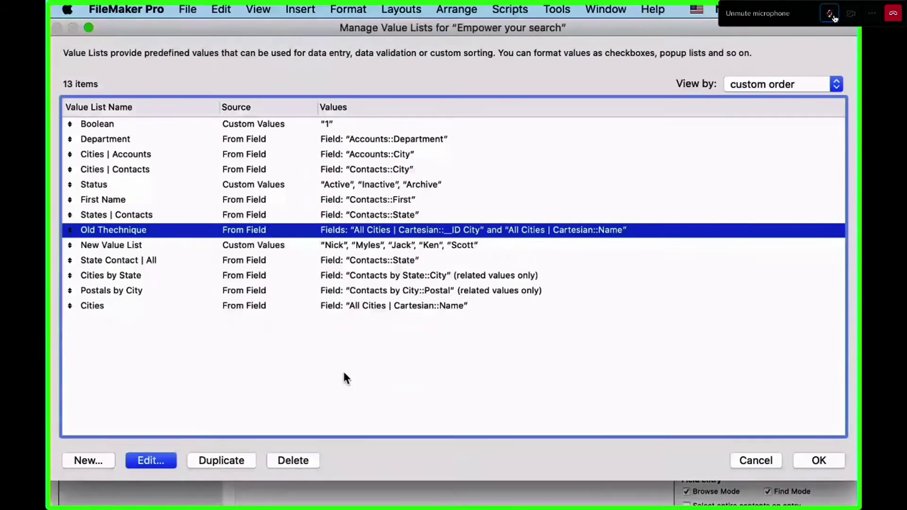
double_click(274, 230)
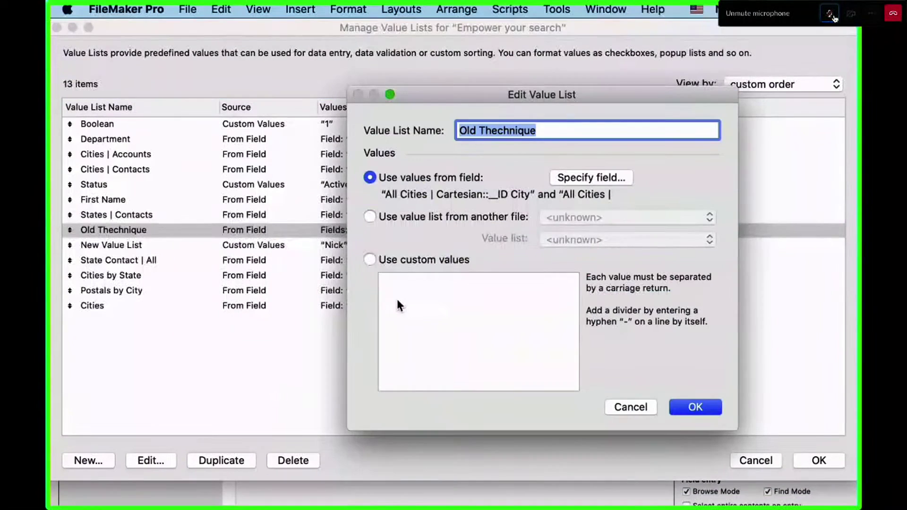
left_click(573, 176)
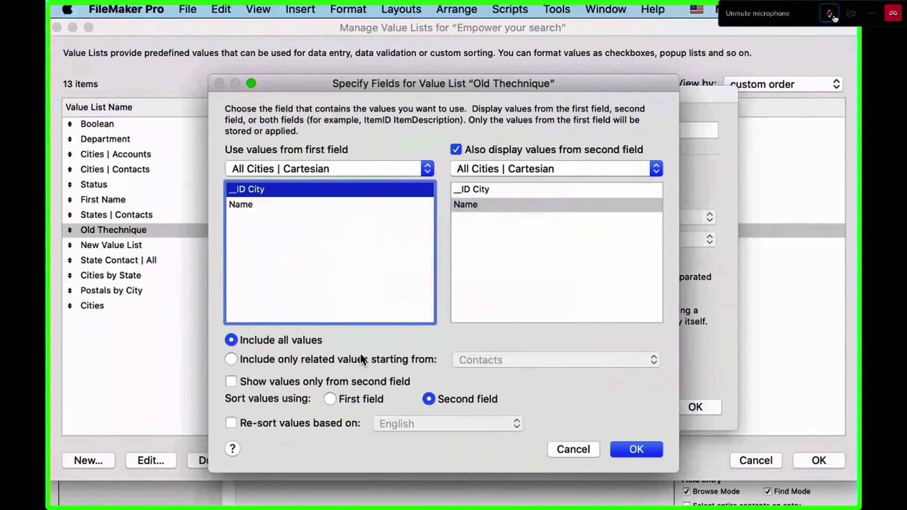
Make the Old Thechnique value list show values only from the second field, Name, while storing __ID City, and save the value list changes.
left_click(265, 381)
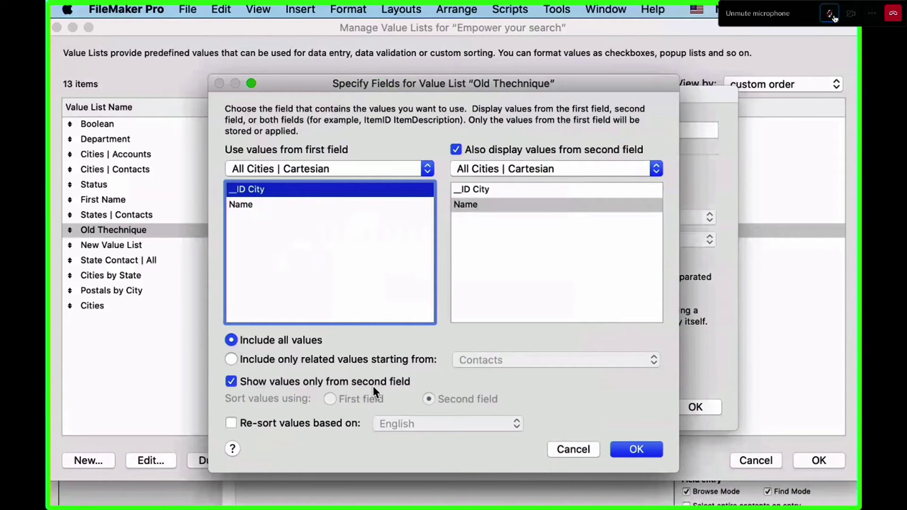
left_click(491, 202)
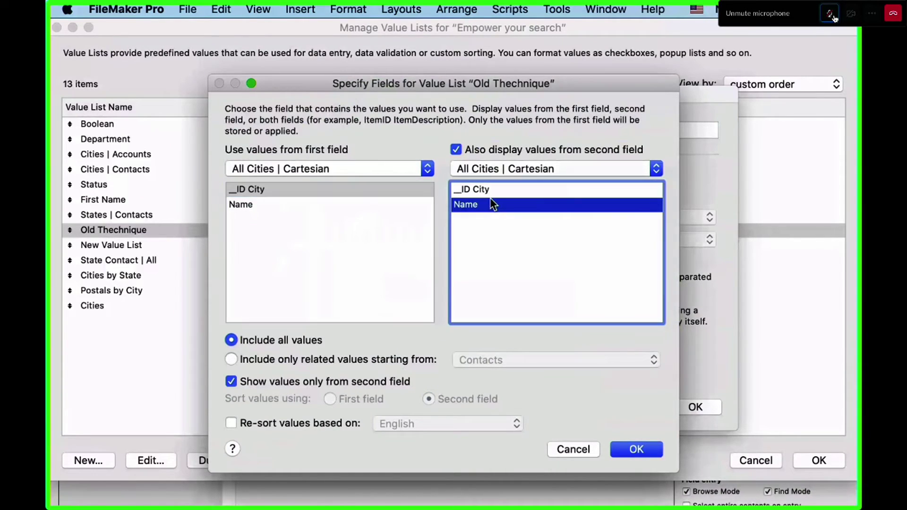
left_click(263, 190)
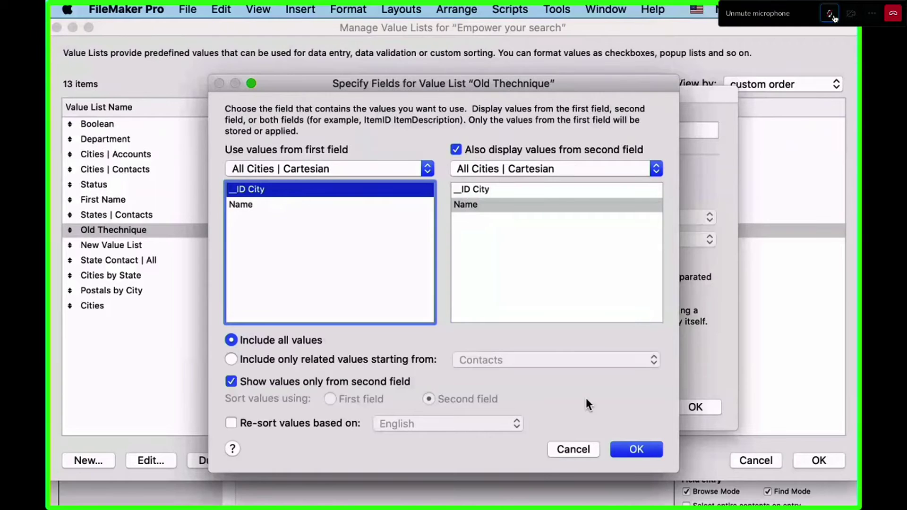
left_click(654, 448)
left_click(695, 407)
left_click(819, 461)
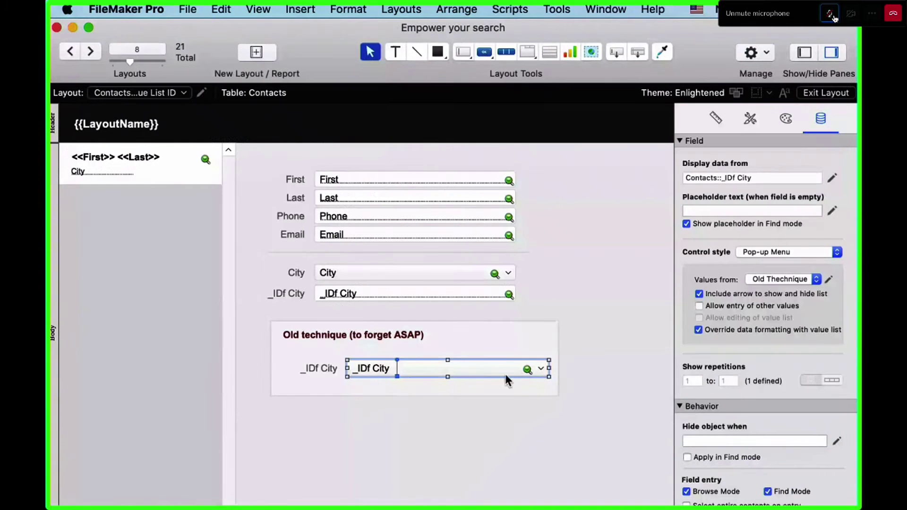
In Browse mode, pick Portland and then Fairfiled in the old technique's _IDf City pop-up and reopen its list.
key("super+b")
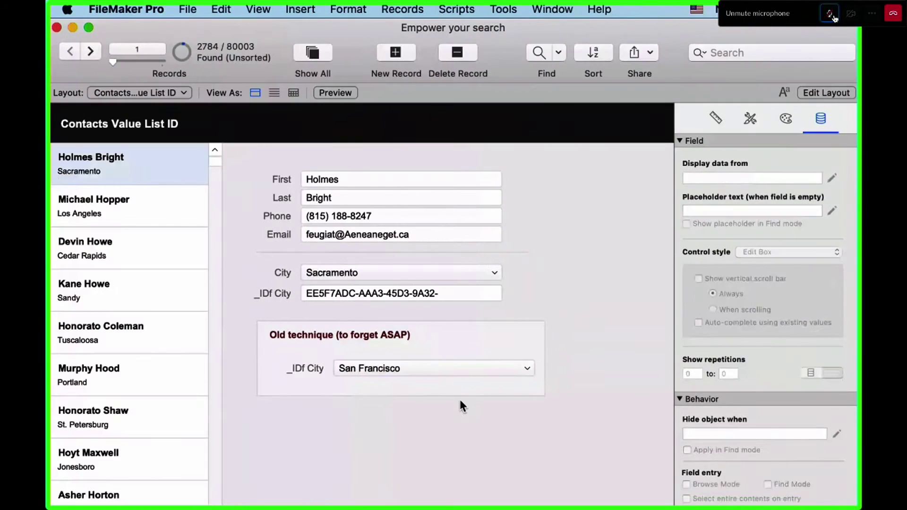
left_click(424, 370)
left_click(435, 338)
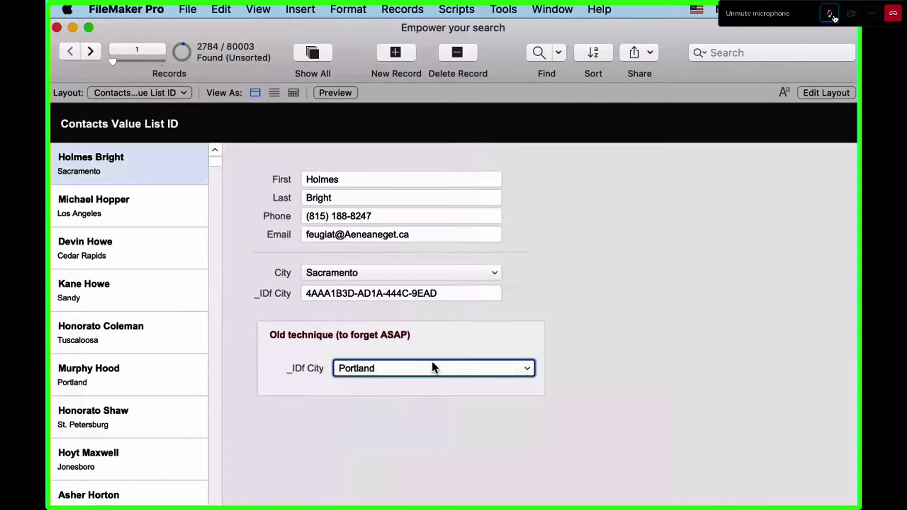
left_click(431, 365)
left_click(424, 331)
left_click(430, 365)
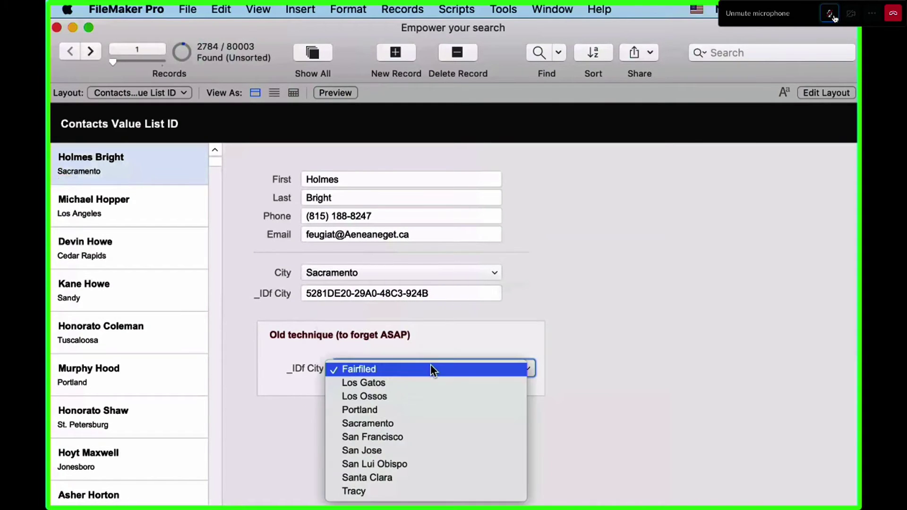
Review the names-only list of the old technique's _IDf City pop-up, then pick Sacramento followed by San Jose.
key("Escape")
left_click(401, 372)
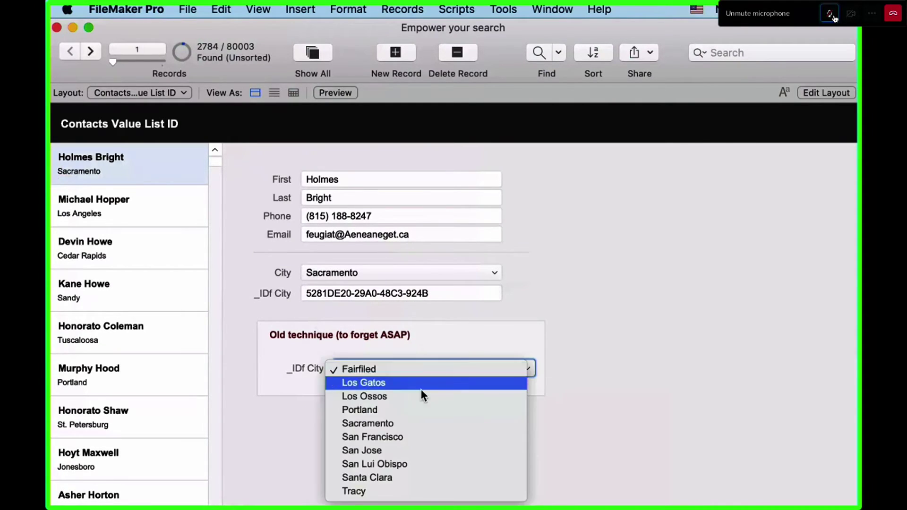
key("Escape")
left_click(396, 370)
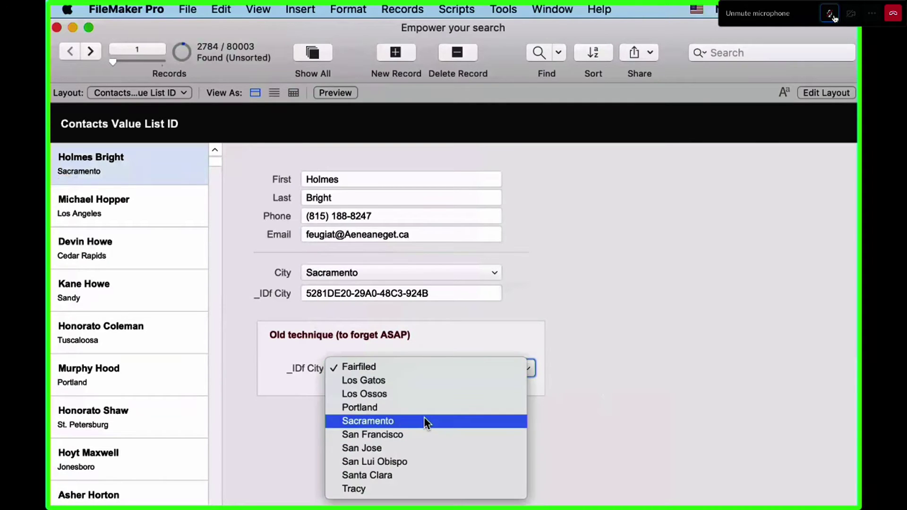
left_click(420, 419)
left_click(397, 371)
left_click(406, 396)
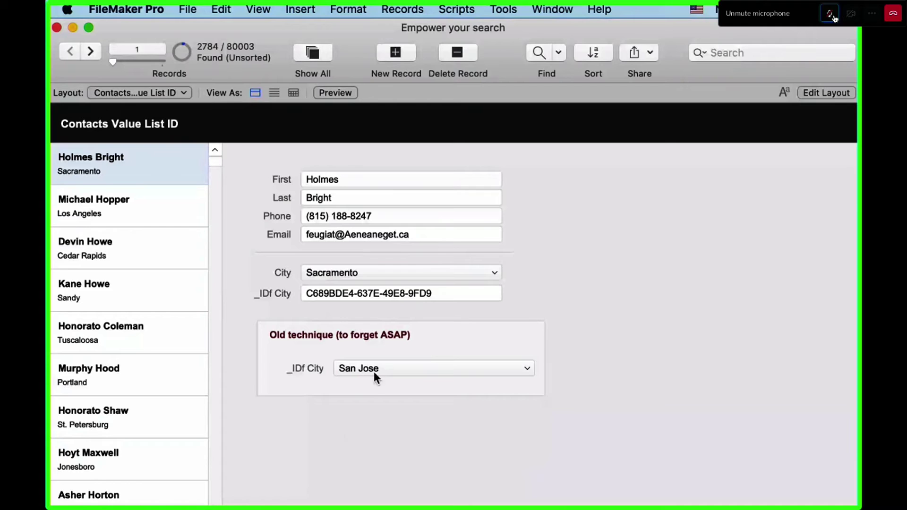
In Layout mode, move the whole Old technique group off the layout area to below the QuickFind fields, dismissing the crash report.
key("super+l")
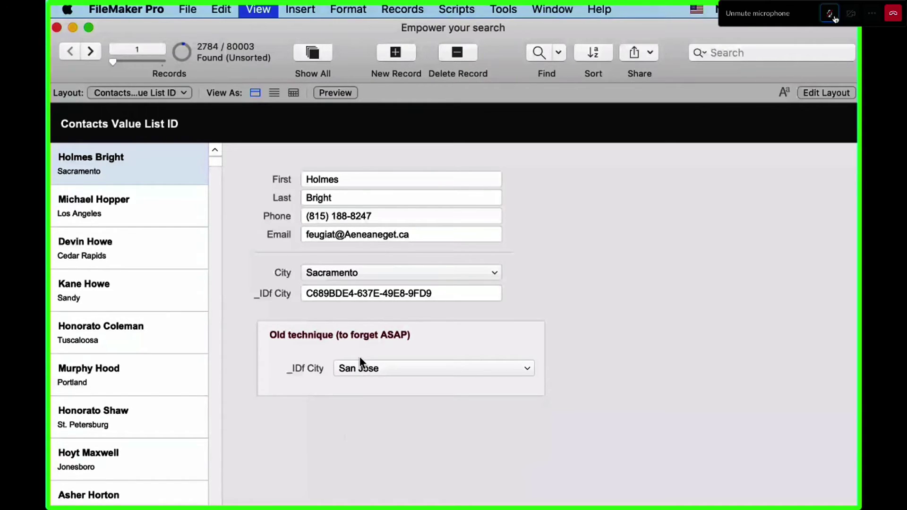
mouse_move(528, 419)
left_mouse_down()
mouse_move(336, 335)
mouse_move(508, 363)
left_mouse_up()
scroll(504, 362, "right", 5)
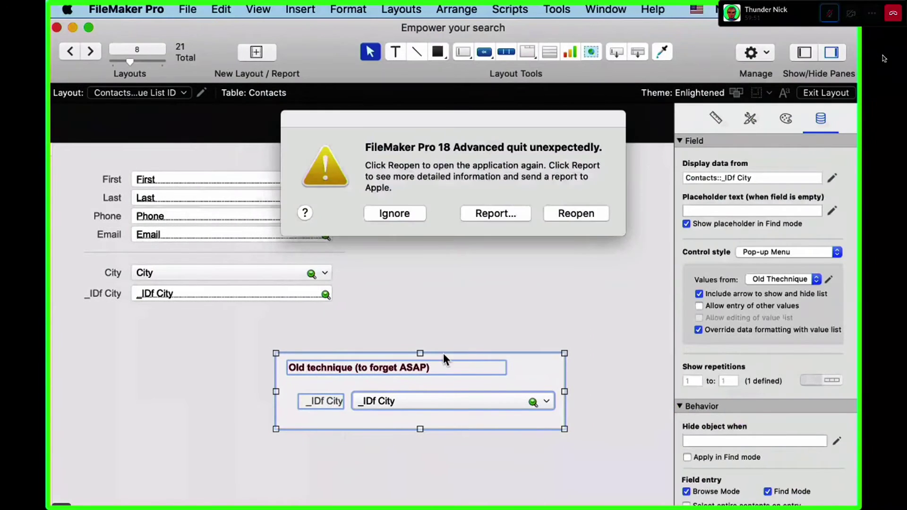
left_click(403, 219)
left_click_drag(320, 368, 298, 308)
scroll(299, 308, "left", 10)
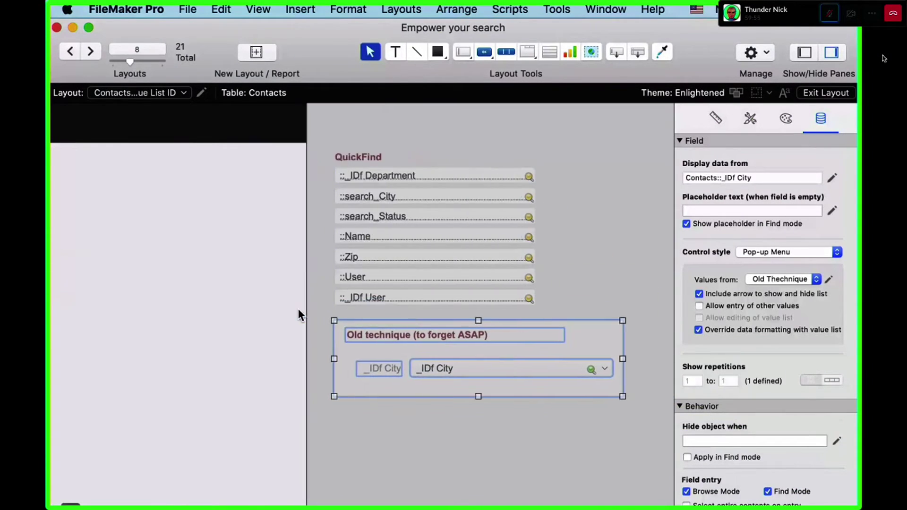
In Browse mode, set the first contact's City to San Francisco and inspect the full ID in its _IDf City field.
key("super+b")
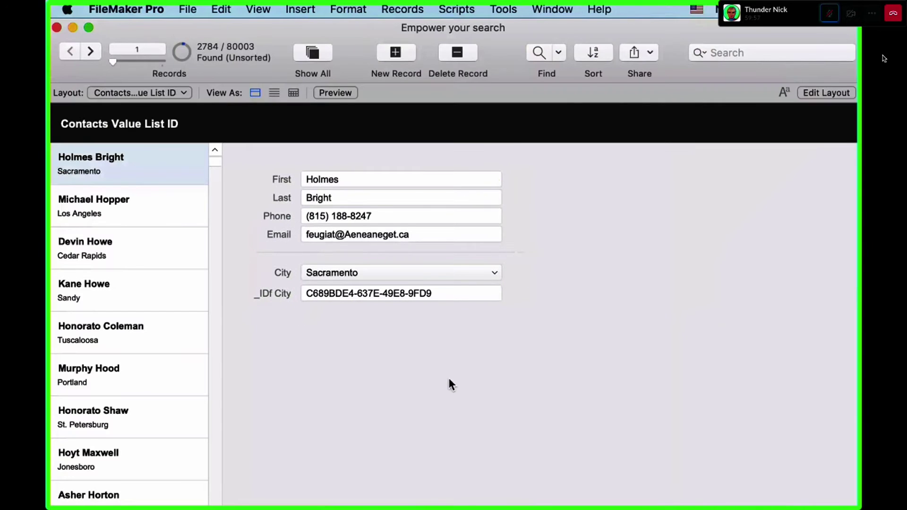
left_click(356, 283)
left_click(364, 290)
left_click(367, 293)
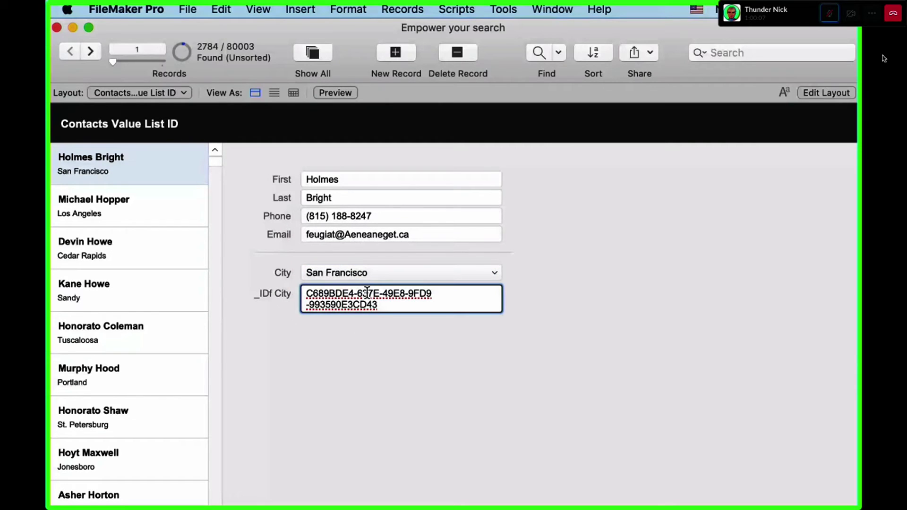
left_click(402, 362)
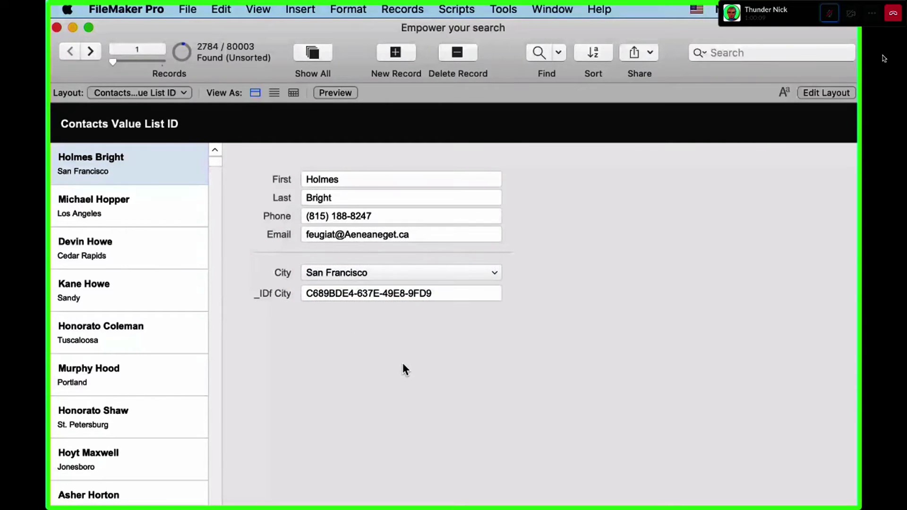
Add a Cities table occurrence to the relationships graph and place it just below Contacts by City.
key("super+shift+d")
left_click(514, 80)
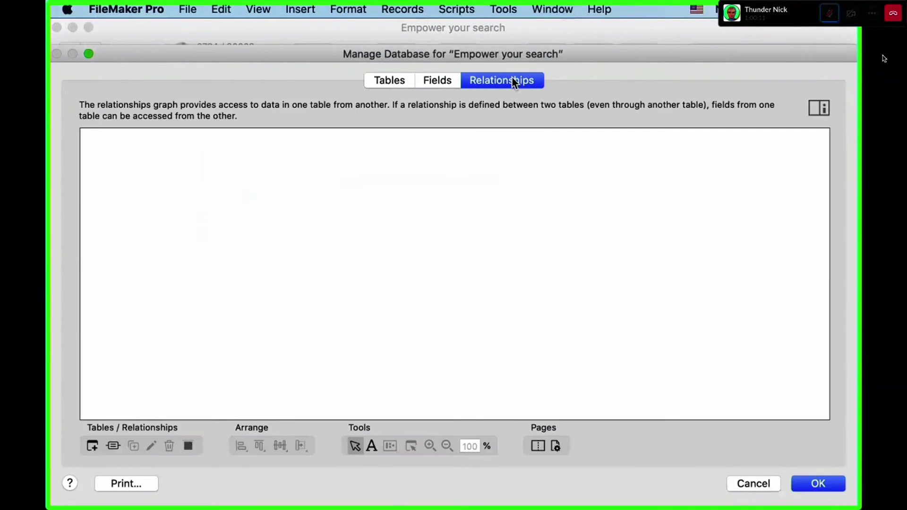
scroll(551, 260, "down", 5)
scroll(552, 259, "up", 5)
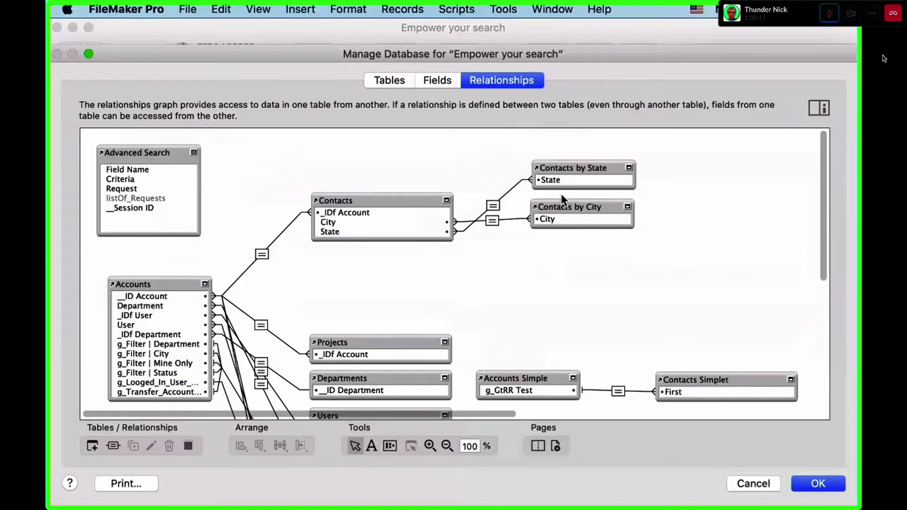
left_click(92, 446)
left_click(222, 191)
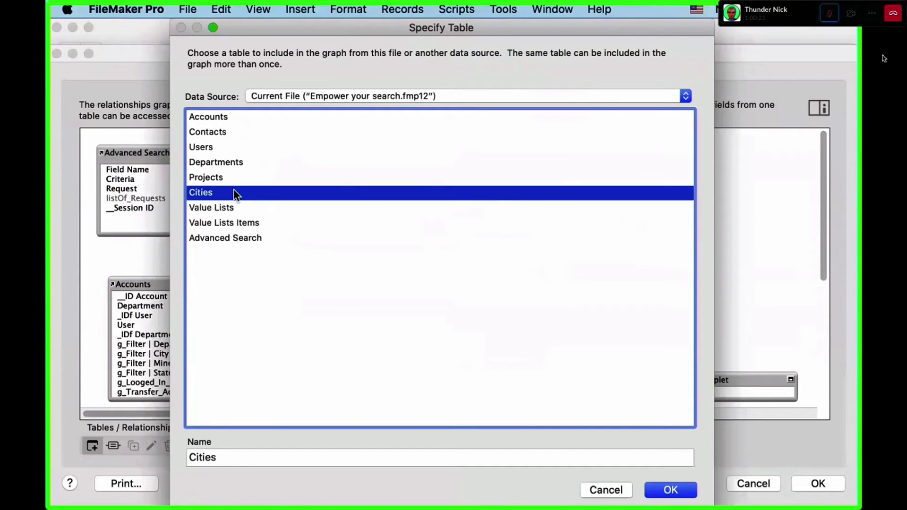
key("Return")
left_click_drag(478, 243, 588, 246)
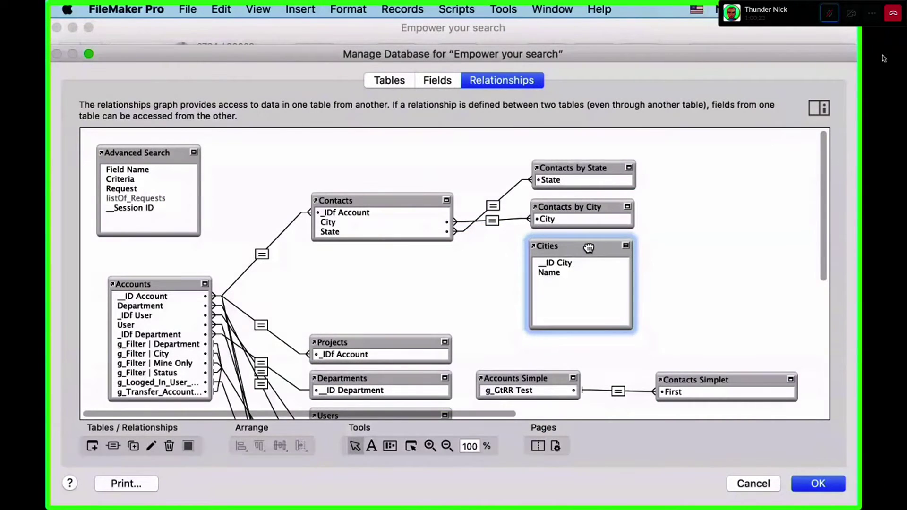
Rename the new Cities table occurrence as Cities by Name.
double_click(589, 246)
left_click(256, 454)
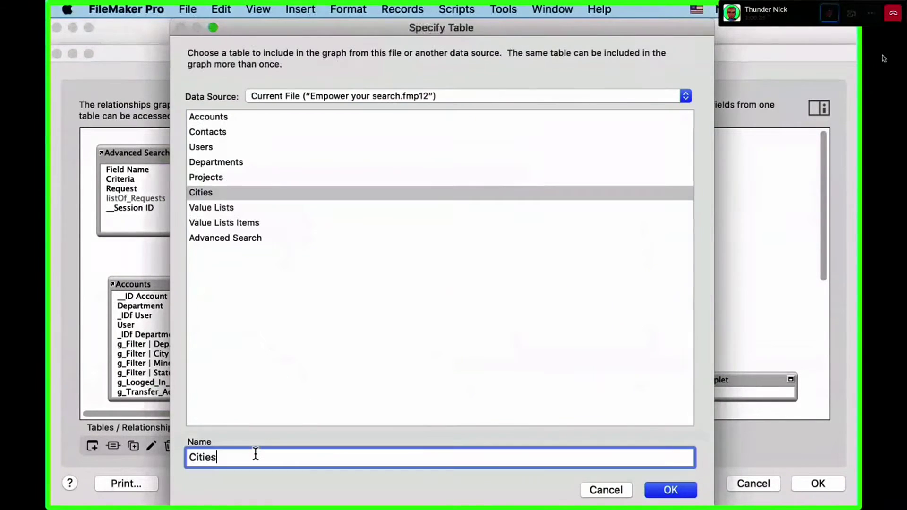
type("by Name")
left_click(664, 490)
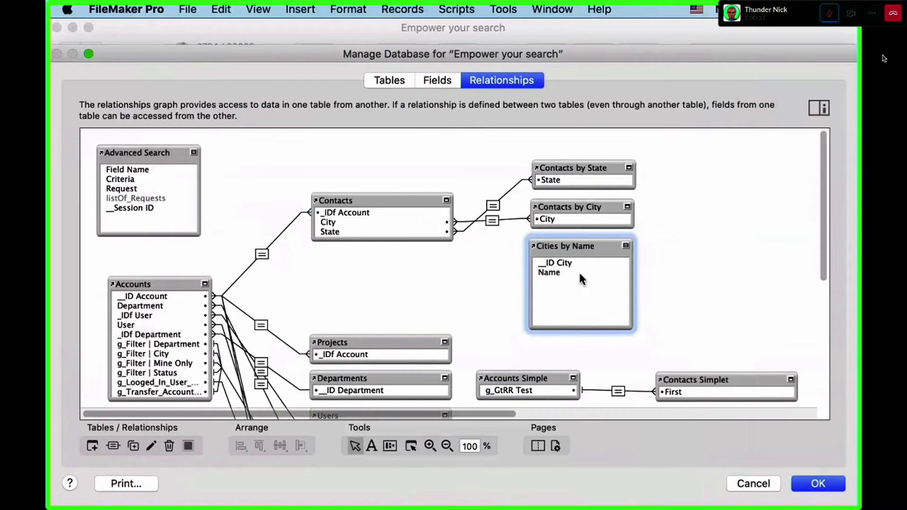
Relate the City field of Contacts to the Name field of Cities by Name and save the database changes.
left_click(447, 200)
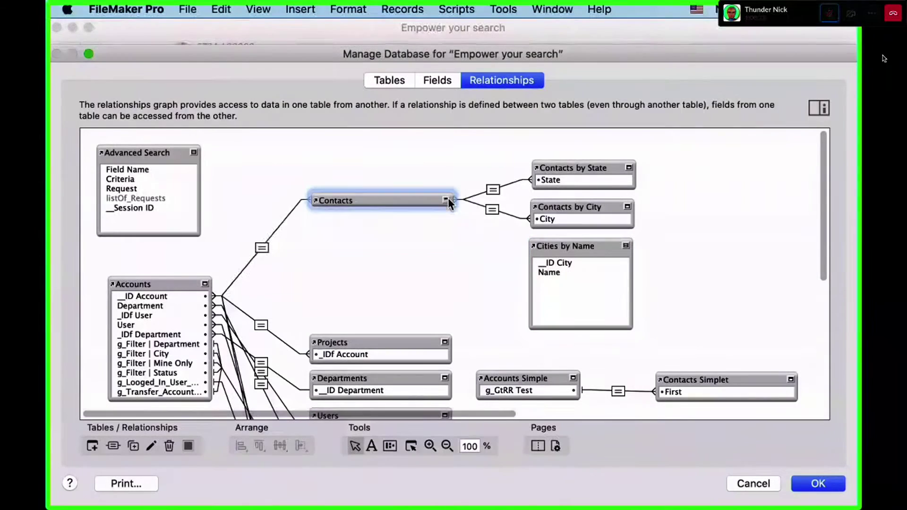
mouse_move(377, 252)
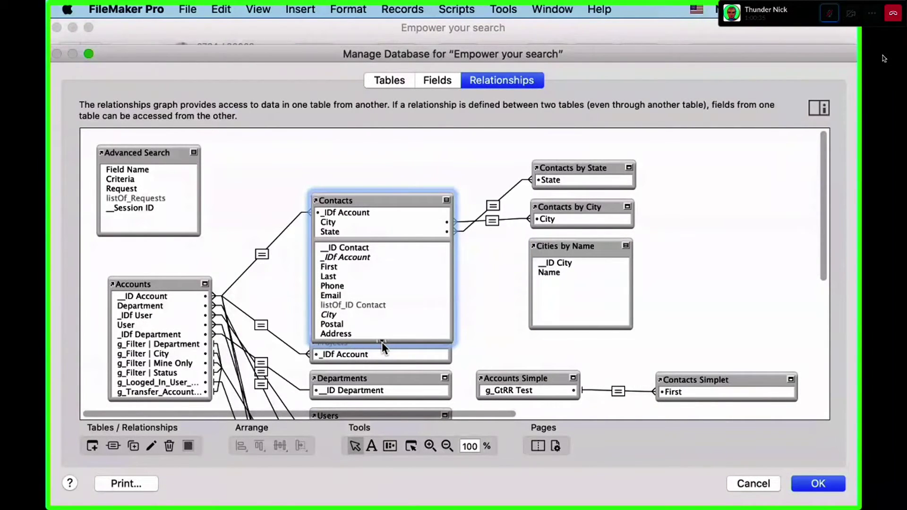
scroll(382, 342, "down", 3)
left_click_drag(336, 287, 571, 276)
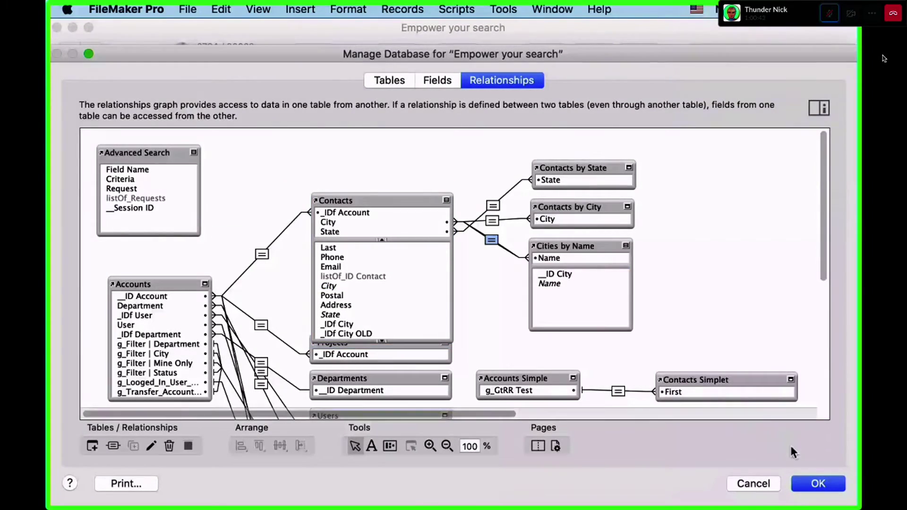
left_click(818, 483)
Reselect San Francisco in the contact's City pop-up and open a second window of the database.
left_click(333, 272)
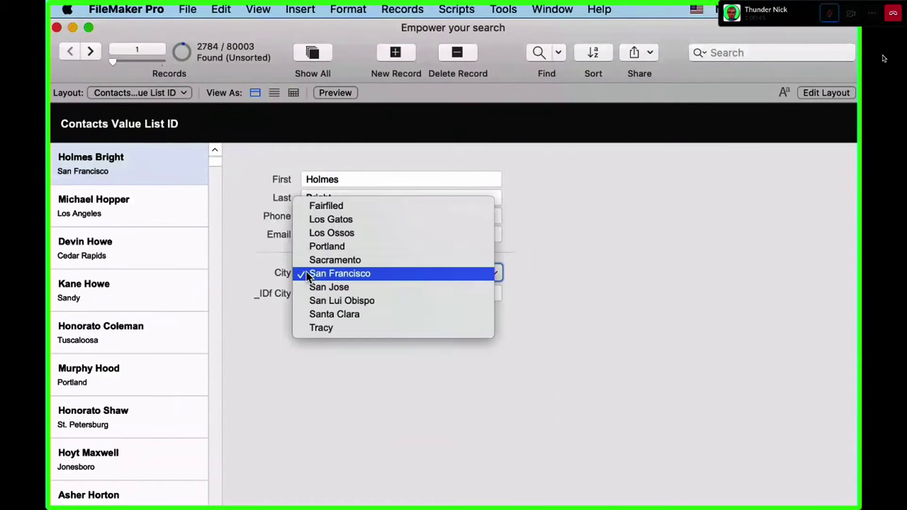
left_click(340, 274)
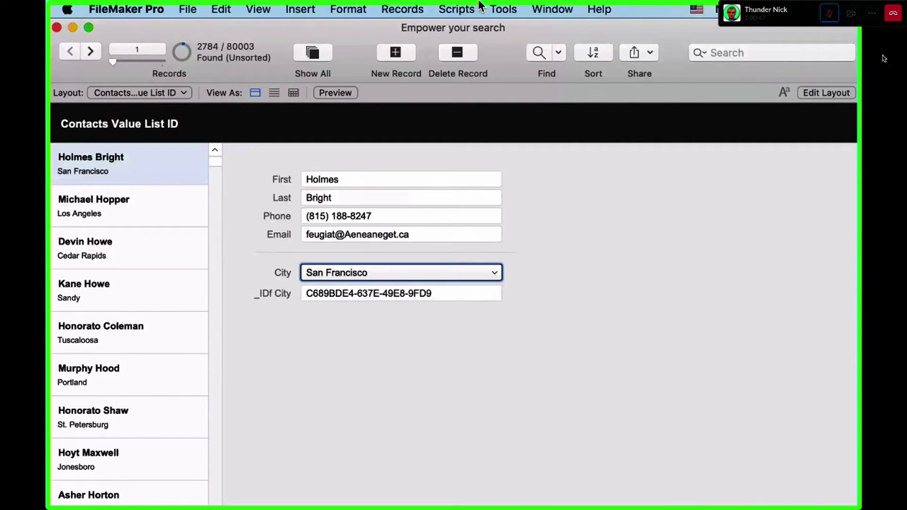
left_click(553, 8)
left_click(557, 29)
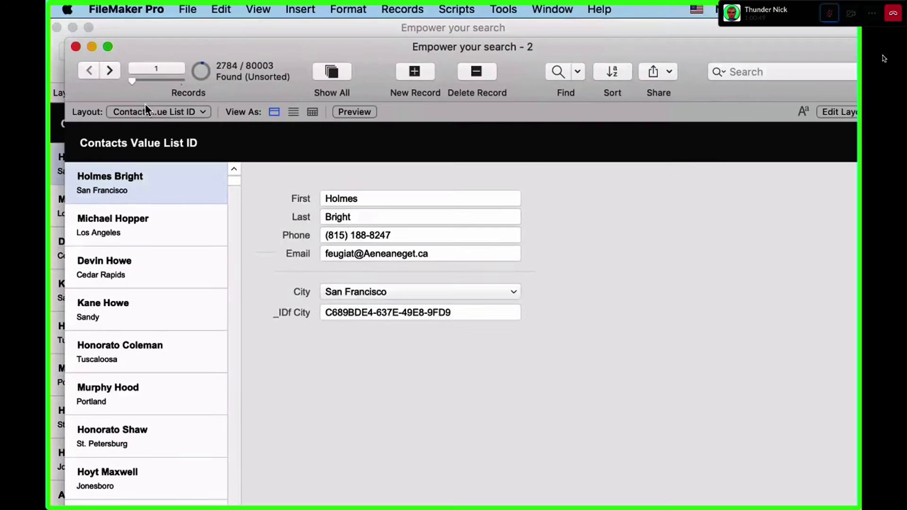
Show the All Cities layout in the second window and select the whole content of the San Jose record's Name field.
left_click(151, 111)
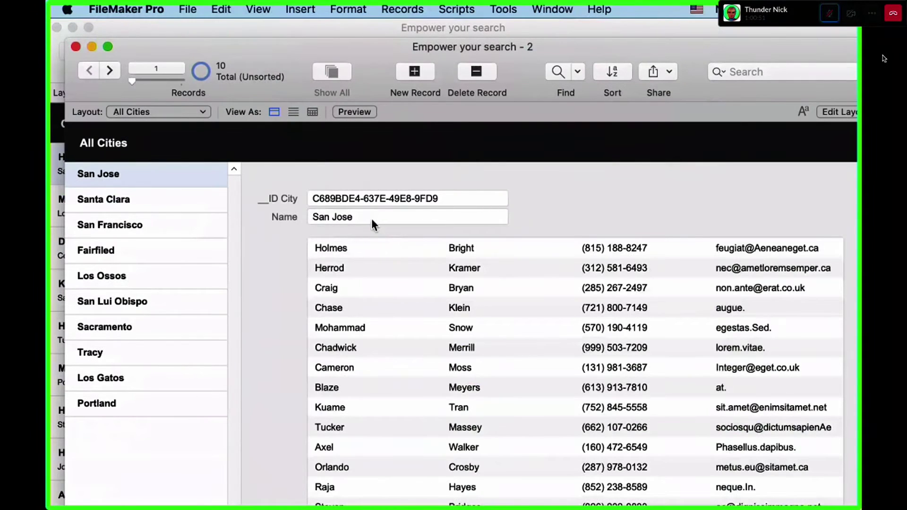
left_click(313, 215)
key("super+a")
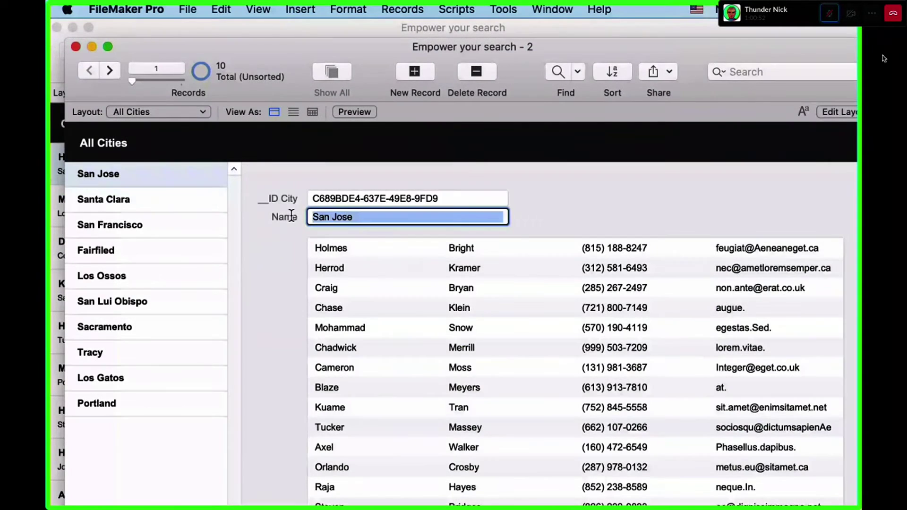
Move the All Cities window aside and select the _IDf City field in the Contacts table's field definitions.
left_click_drag(270, 44, 674, 163)
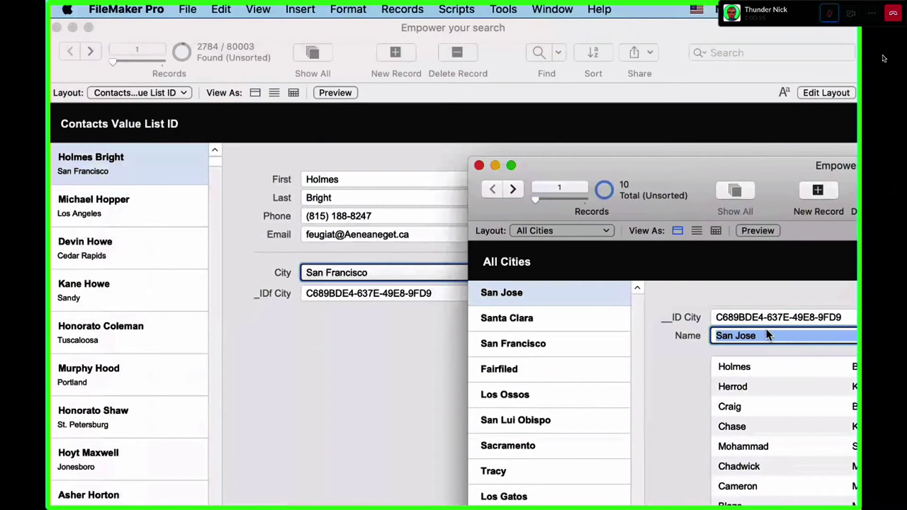
left_click(443, 261)
key("shift+super+d")
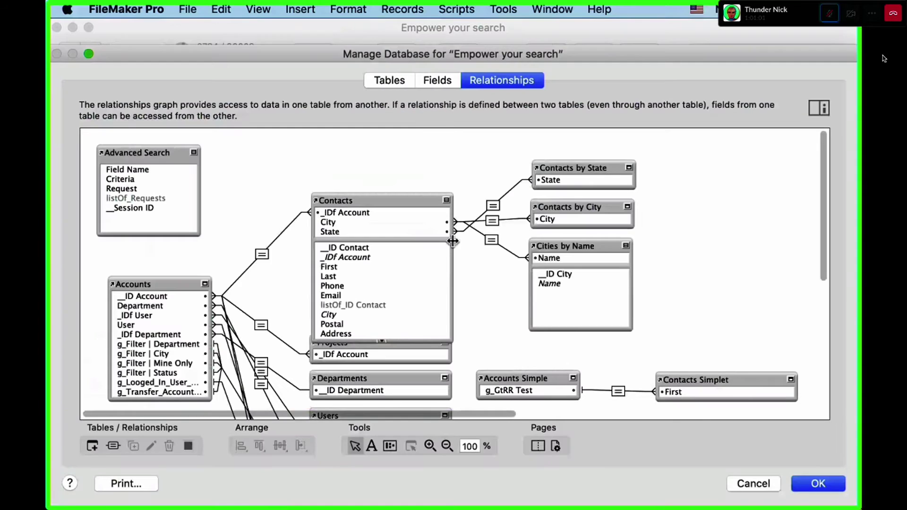
left_click(444, 80)
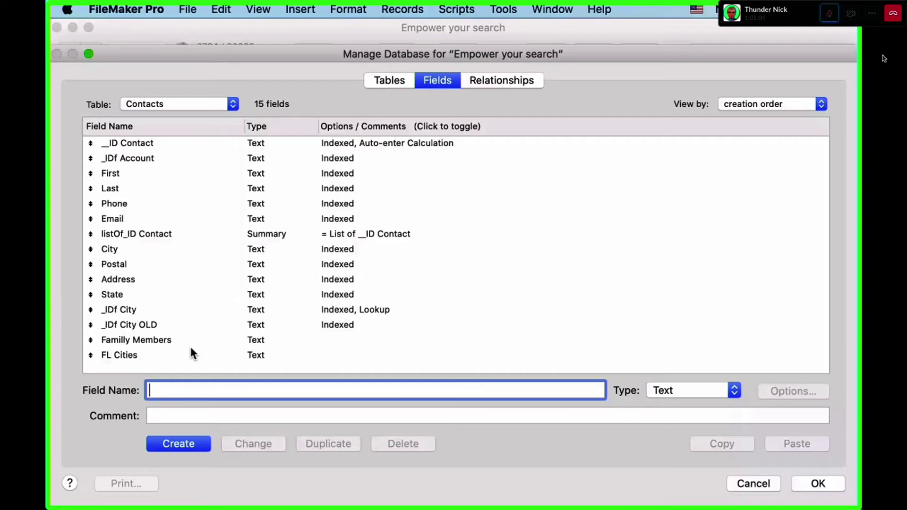
left_click(157, 316)
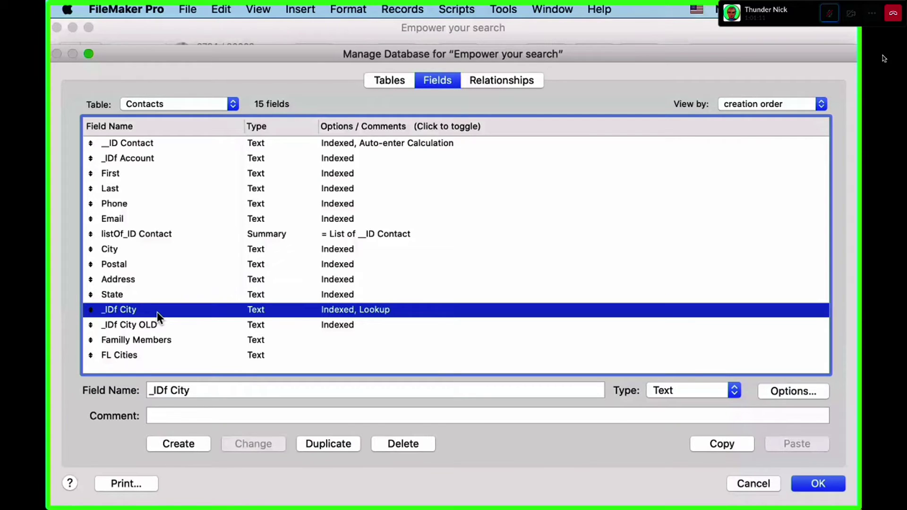
left_click(118, 250)
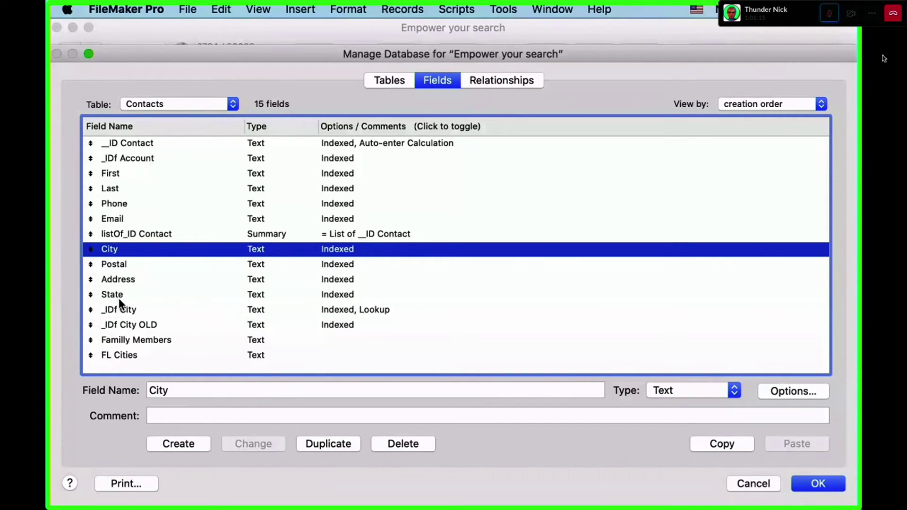
left_click(124, 312)
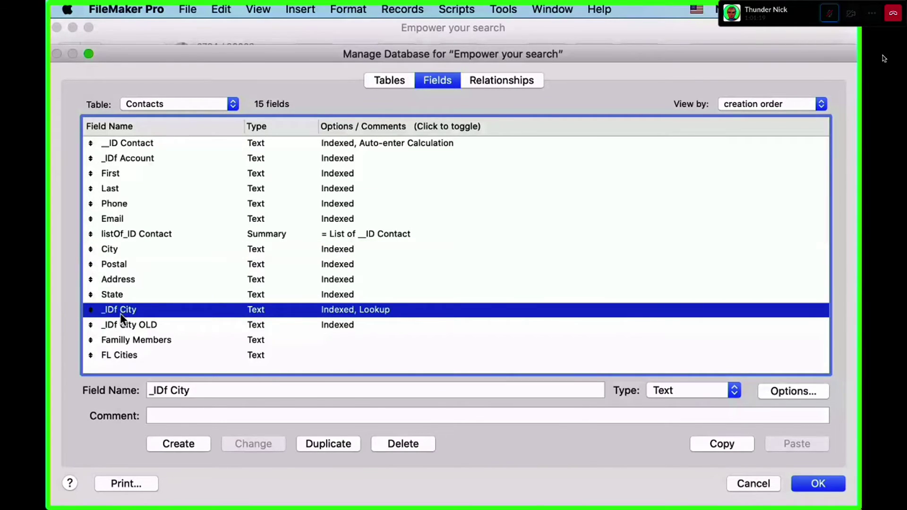
Make _IDf City a looked-up value starting with Contacts that copies __ID City from the related table Cities by Name.
double_click(120, 314)
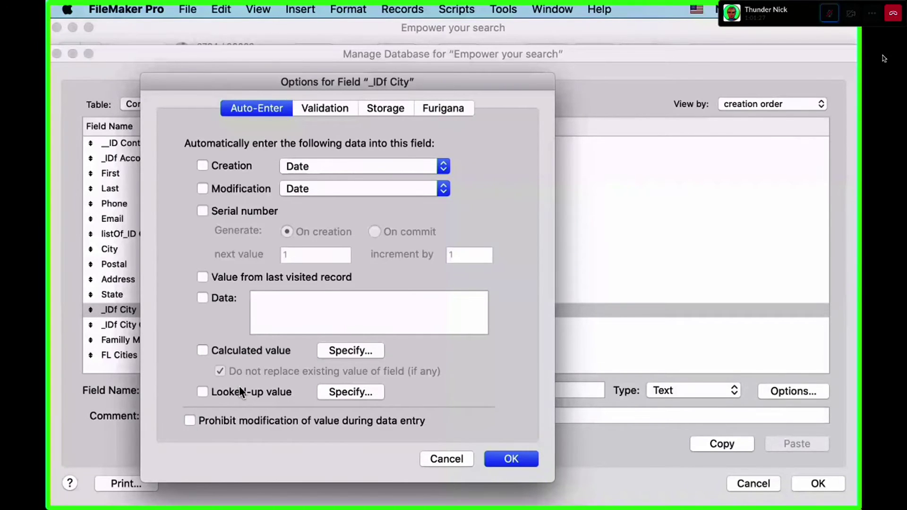
left_click(239, 389)
left_click(585, 148)
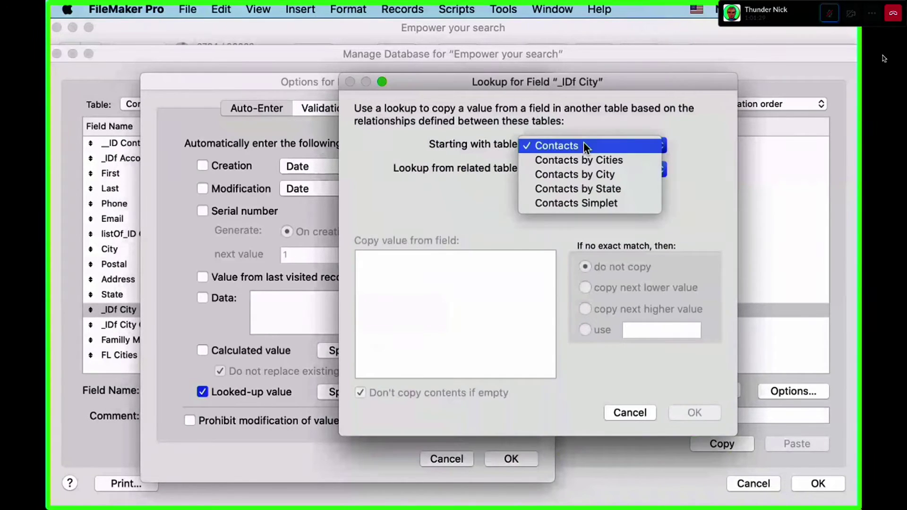
left_click(584, 144)
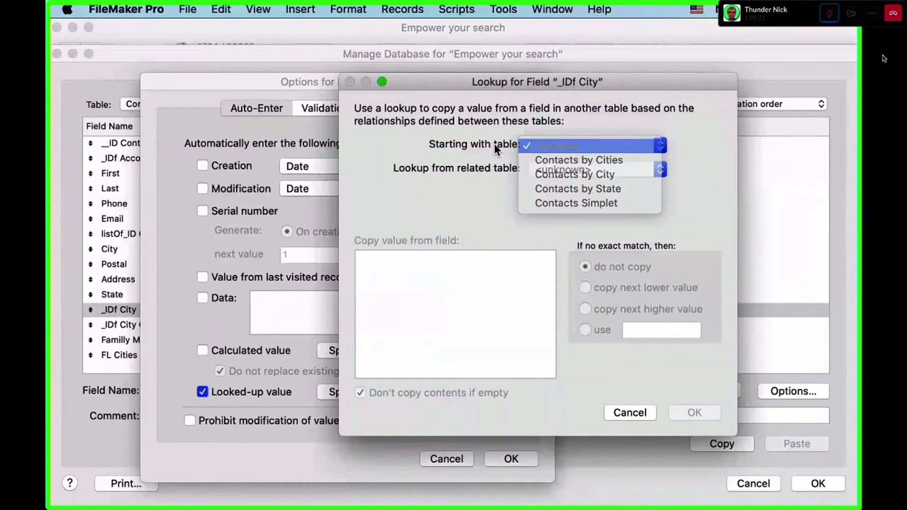
left_click(564, 168)
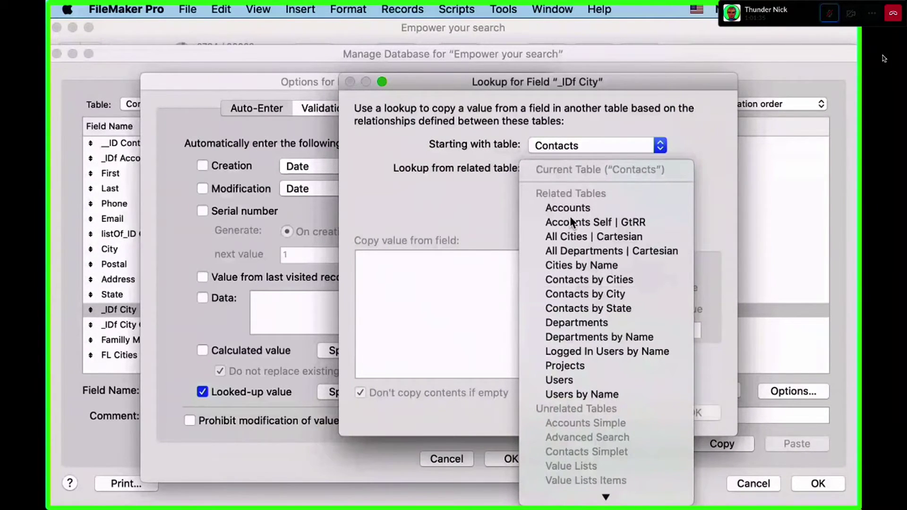
left_click(588, 264)
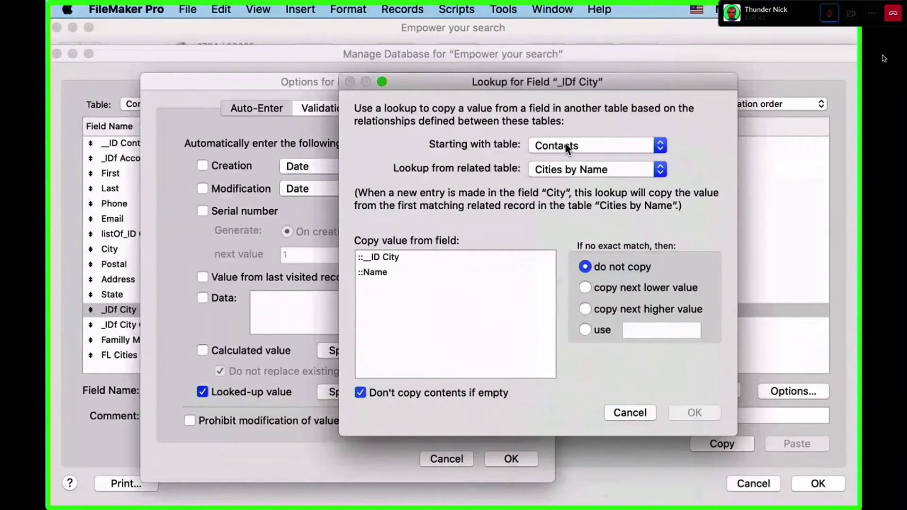
left_click(384, 257)
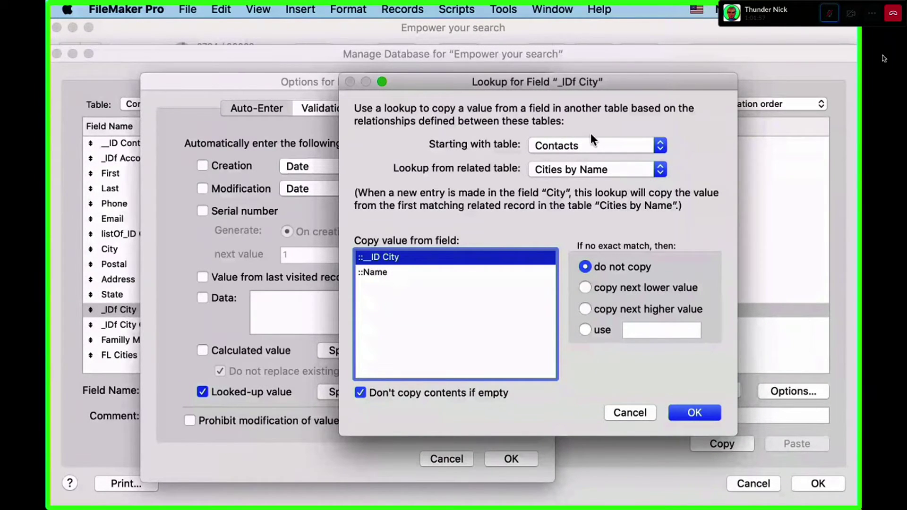
left_click(698, 413)
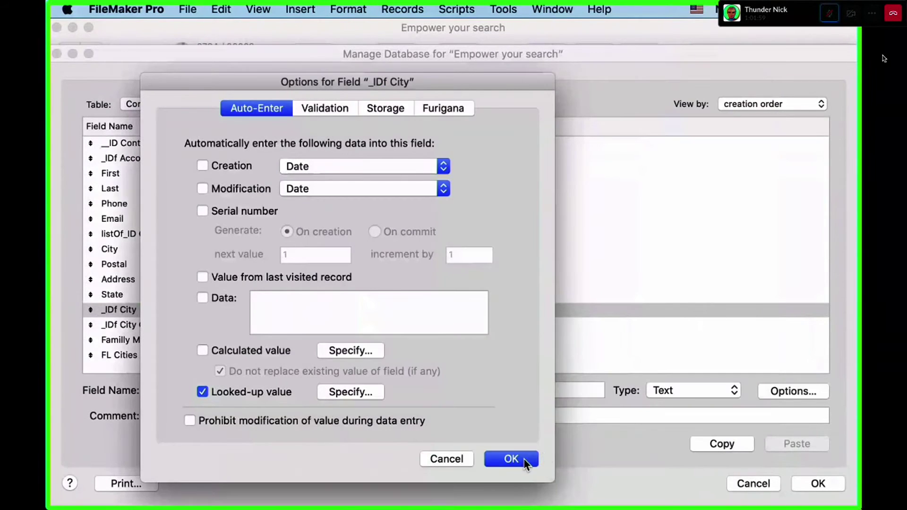
left_click(513, 458)
Spread out the relationships graph around Cities by Name and highlight the City and Name fields that link it to Contacts.
left_click(520, 80)
left_click(567, 243)
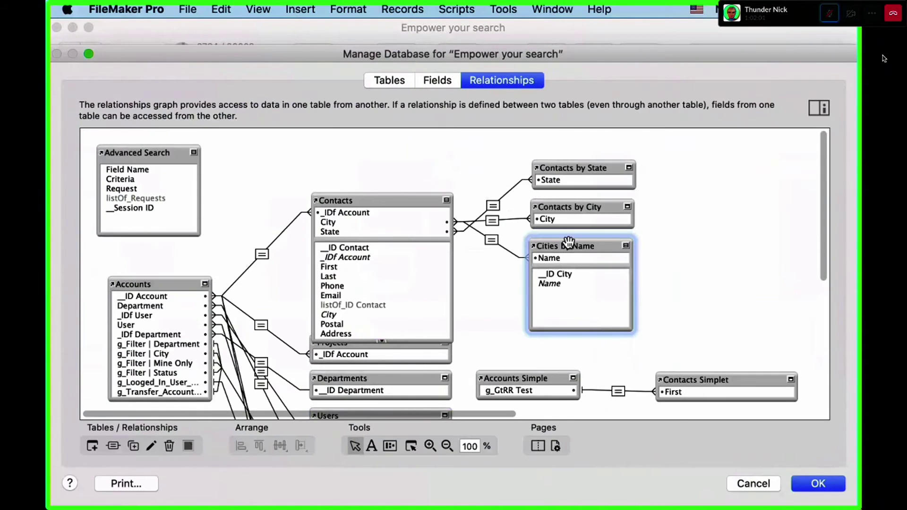
left_click(426, 200, "shift")
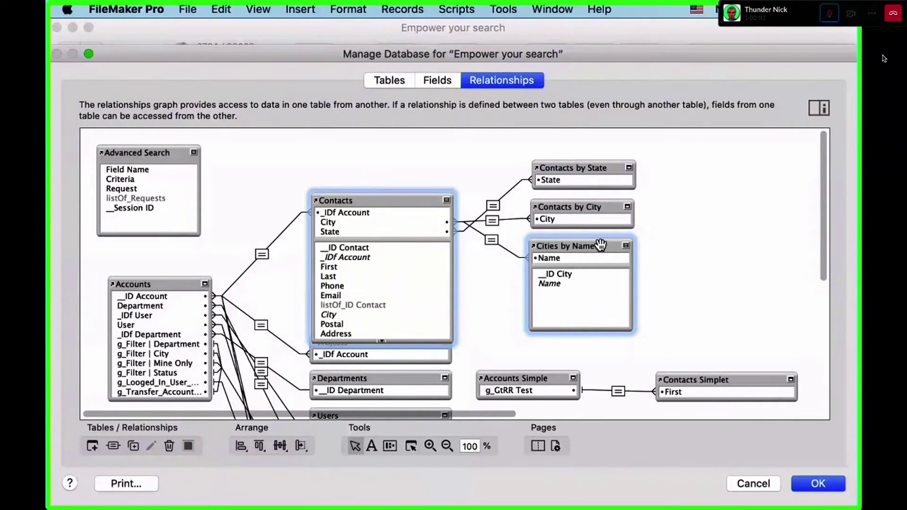
left_click_drag(711, 212, 796, 136)
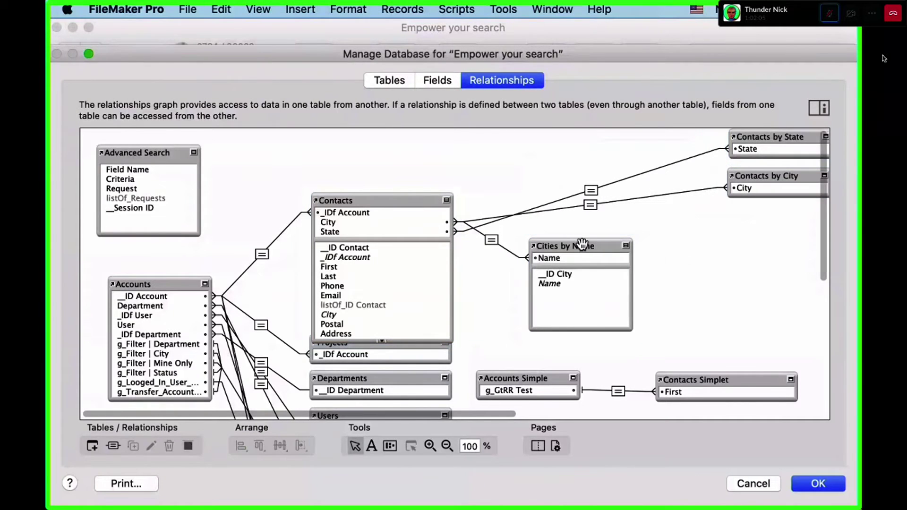
left_click_drag(582, 242, 558, 234)
left_click_drag(376, 219, 358, 226)
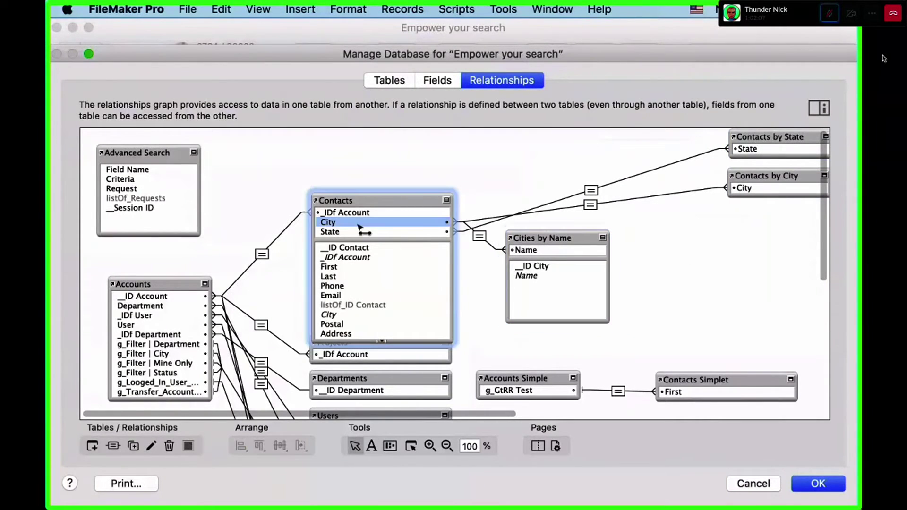
left_click(535, 275)
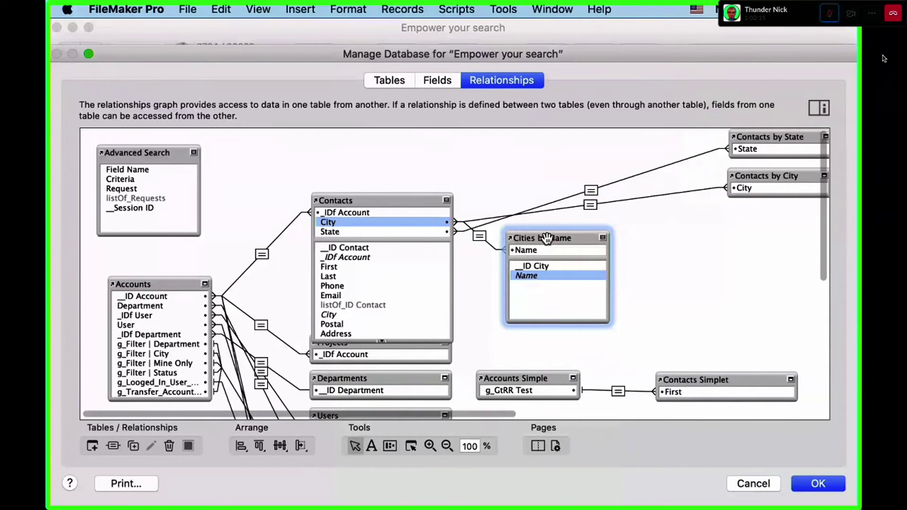
Review the auto-enter options of the _IDf City field and save the database changes.
left_click(447, 79)
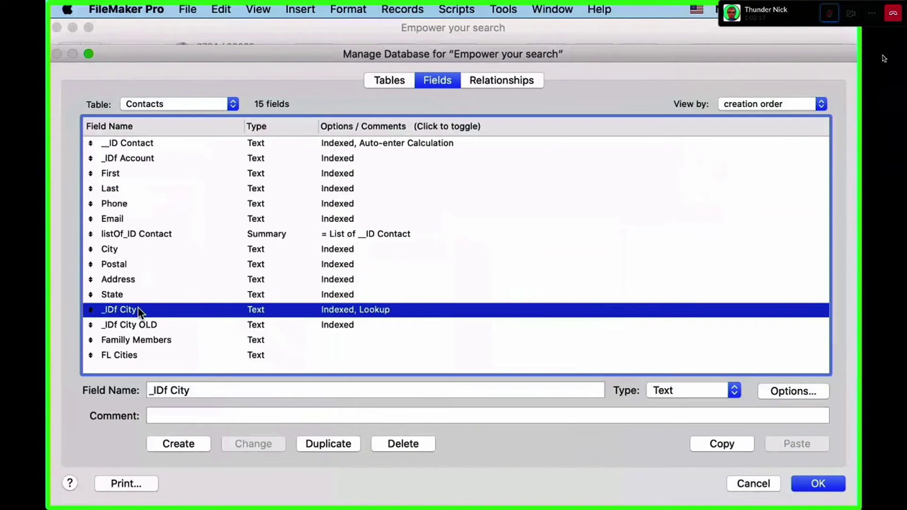
double_click(139, 310)
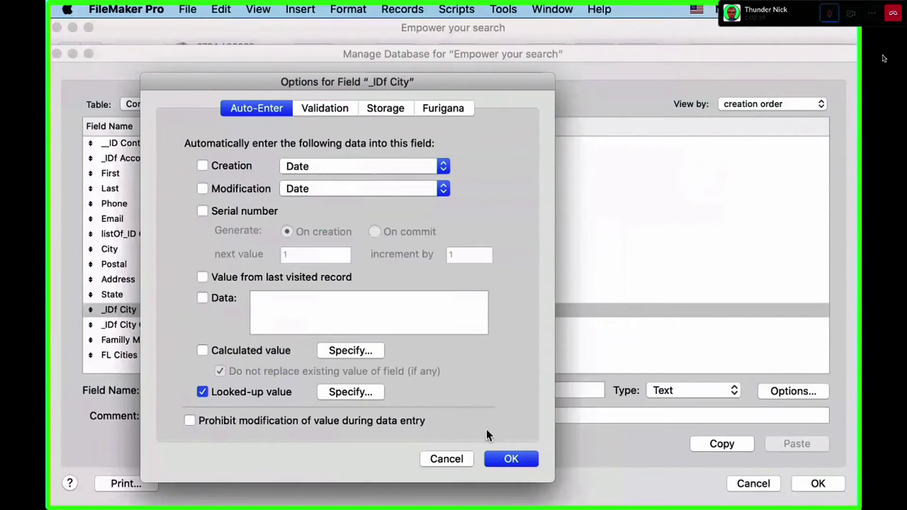
left_click(512, 459)
left_click(822, 482)
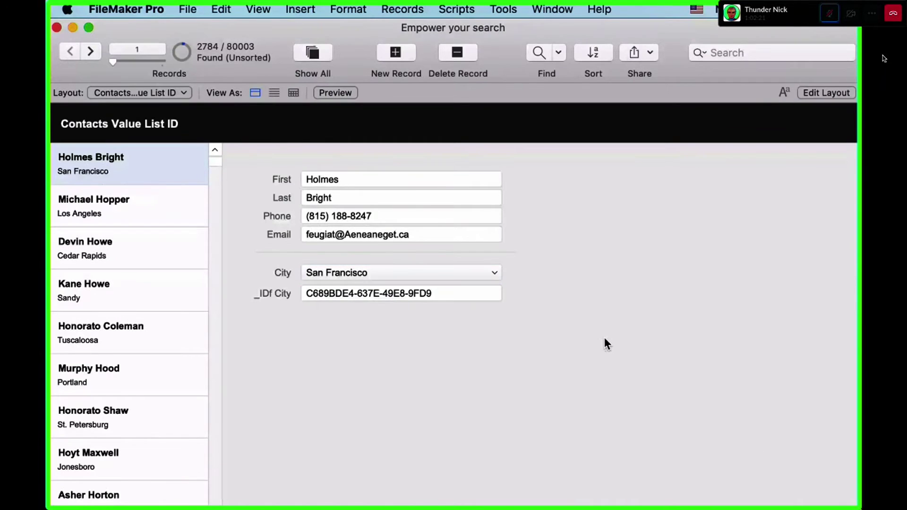
Set the first contact's City to Sacramento, then to Los Ossos, checking the _IDf City field after each choice.
left_click(385, 274)
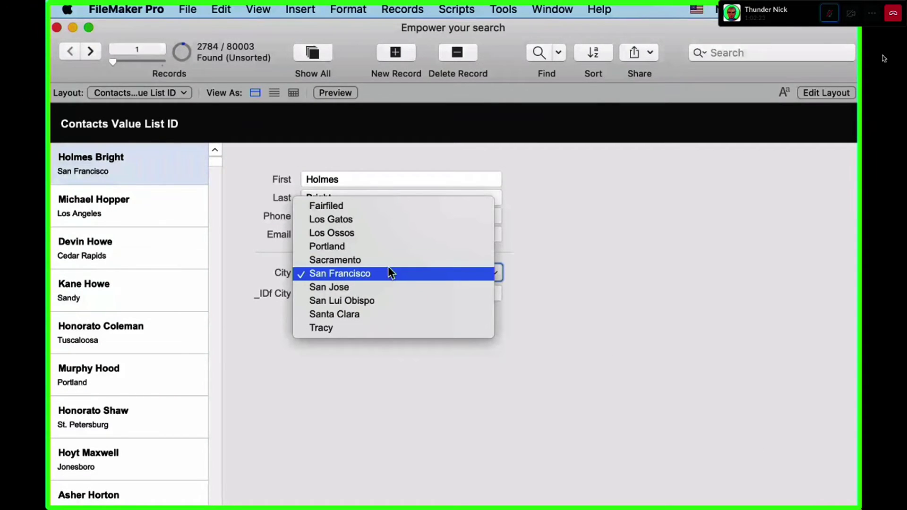
left_click(388, 262)
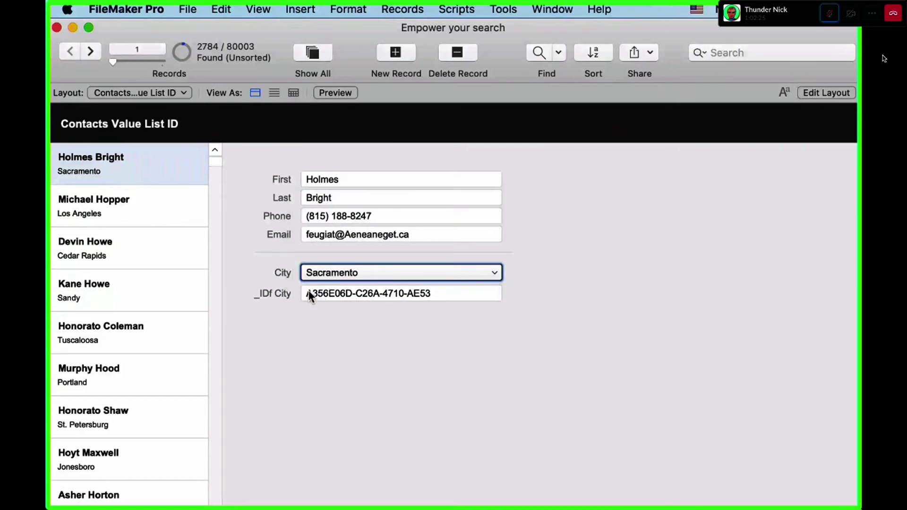
left_click(344, 292)
left_click(347, 274)
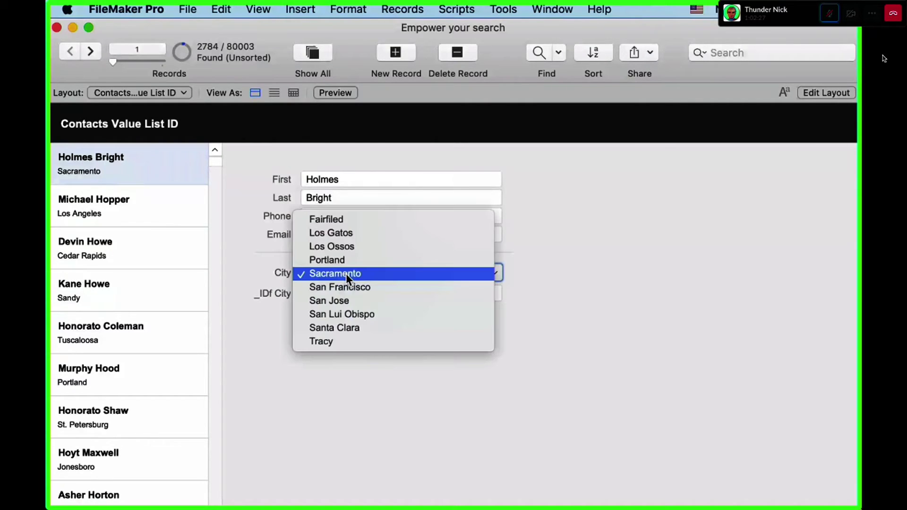
left_click(351, 246)
left_click(324, 299)
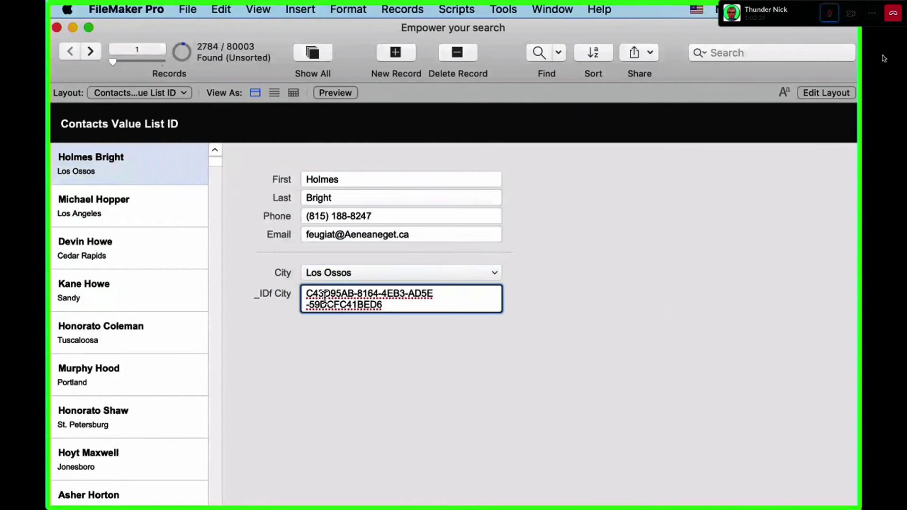
left_click(395, 389)
Bring up the All Cities window and open the Los Ossos record to compare its __ID City with the contact's _IDf City.
left_click(552, 9)
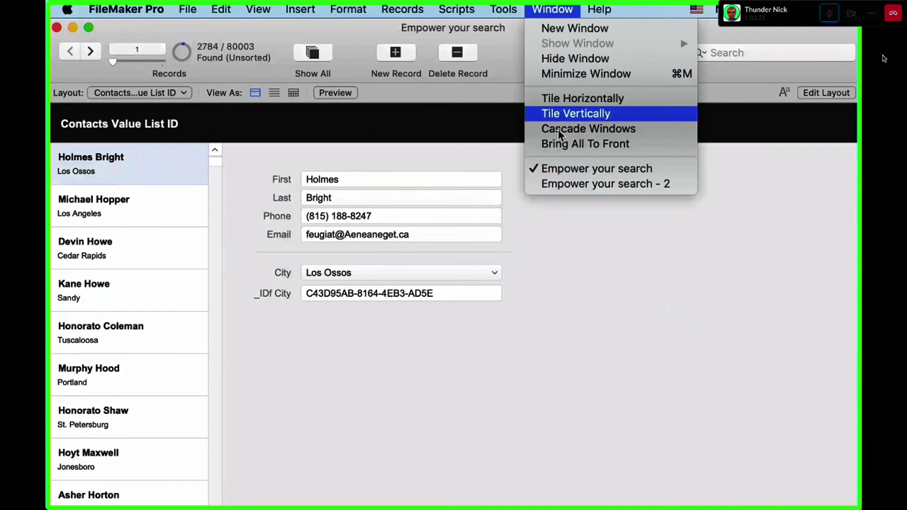
left_click(562, 183)
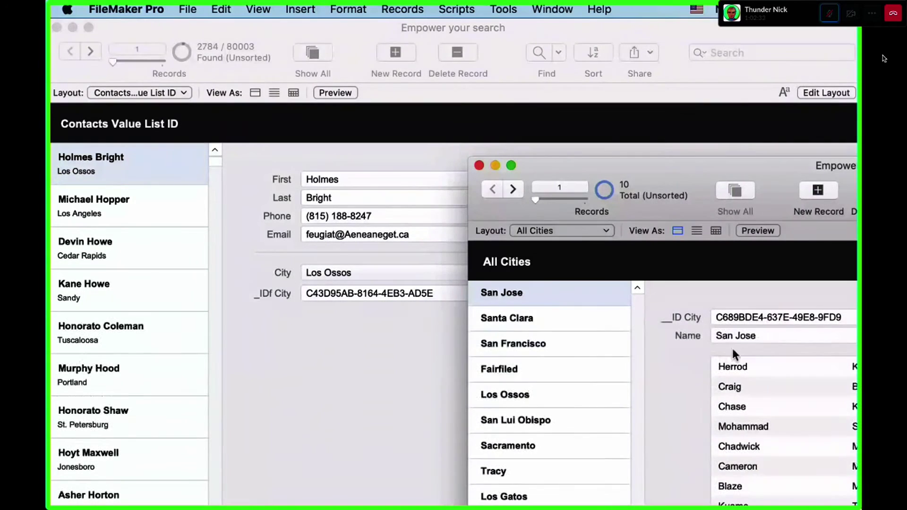
scroll(567, 369, "down", 2)
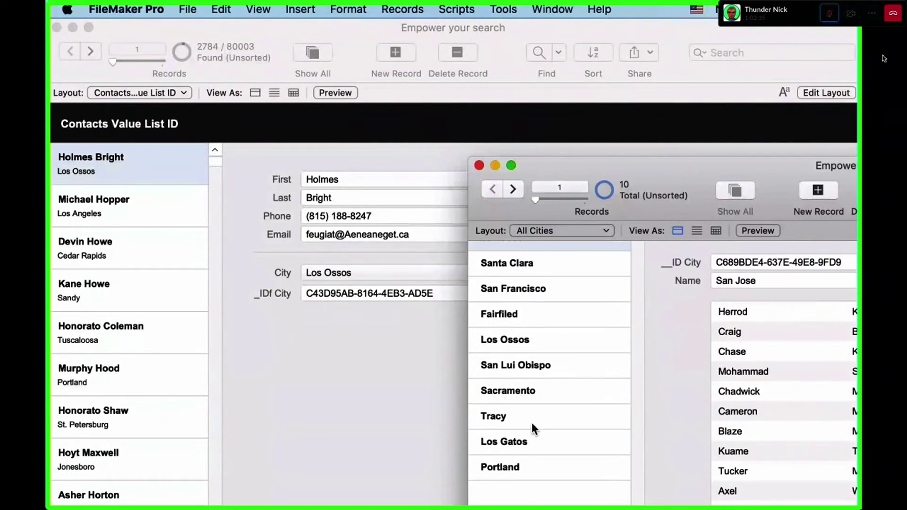
left_click(549, 449)
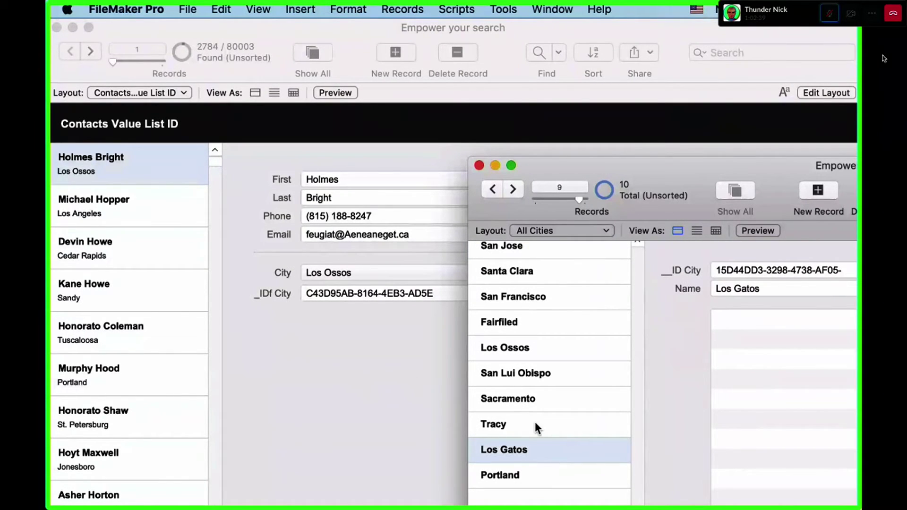
scroll(534, 421, "up", 2)
left_click(526, 384)
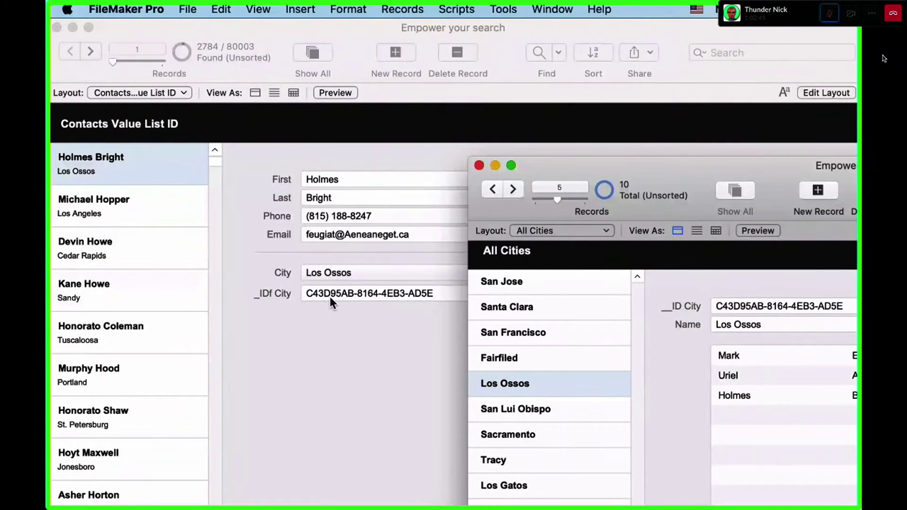
Set the contact's City to Portland and open the Portland record in the All Cities window to compare the IDs.
left_click(360, 273)
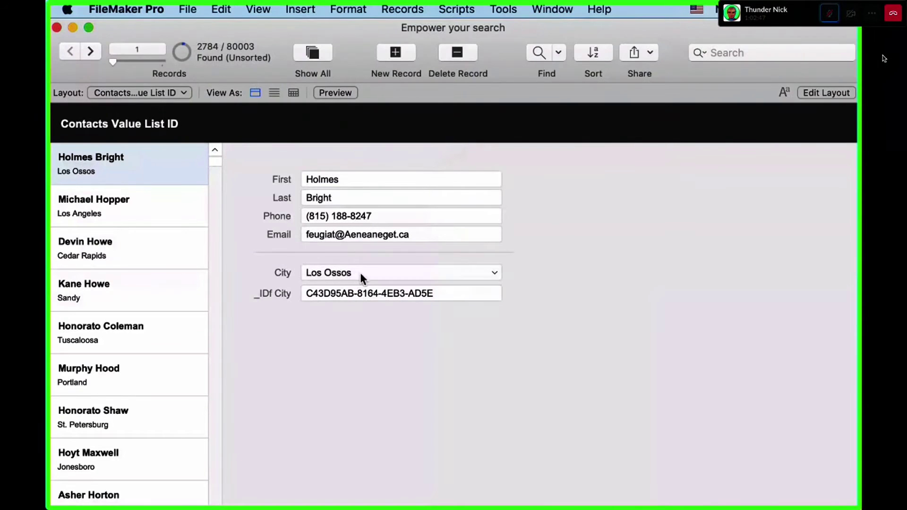
left_click(362, 286)
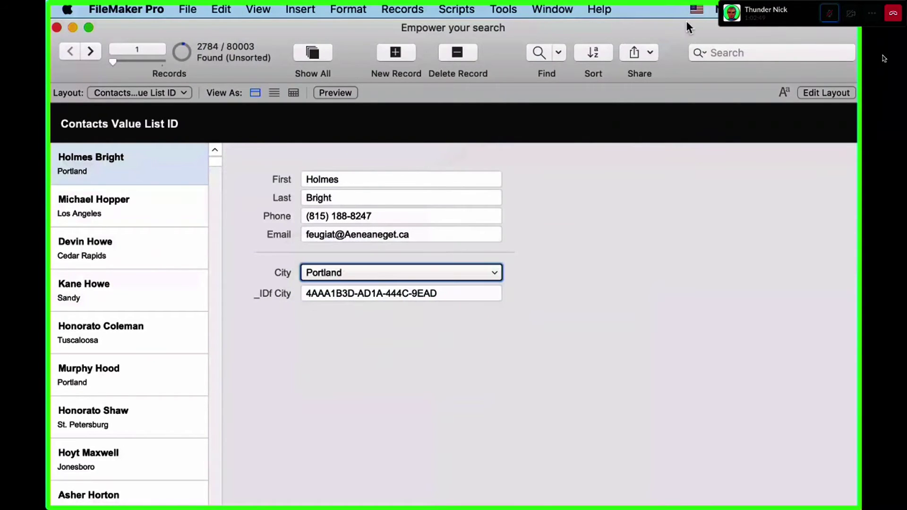
left_click(553, 10)
key("Return")
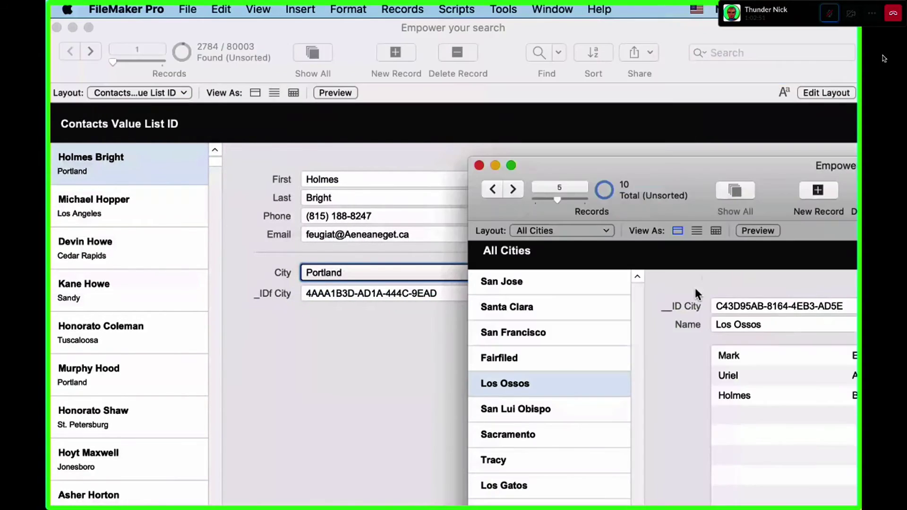
scroll(570, 393, "down", 2)
scroll(543, 383, "up", 1)
scroll(543, 498, "up", 1)
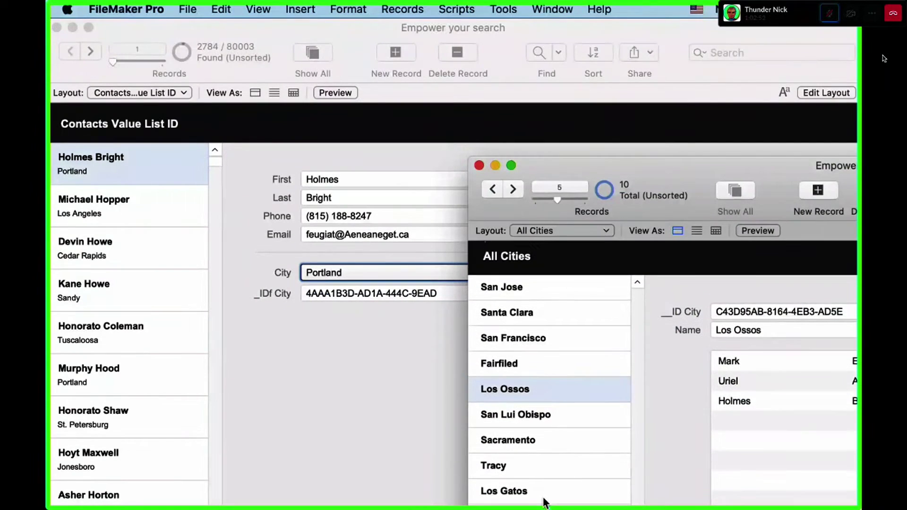
scroll(542, 497, "down", 1)
left_click(567, 475)
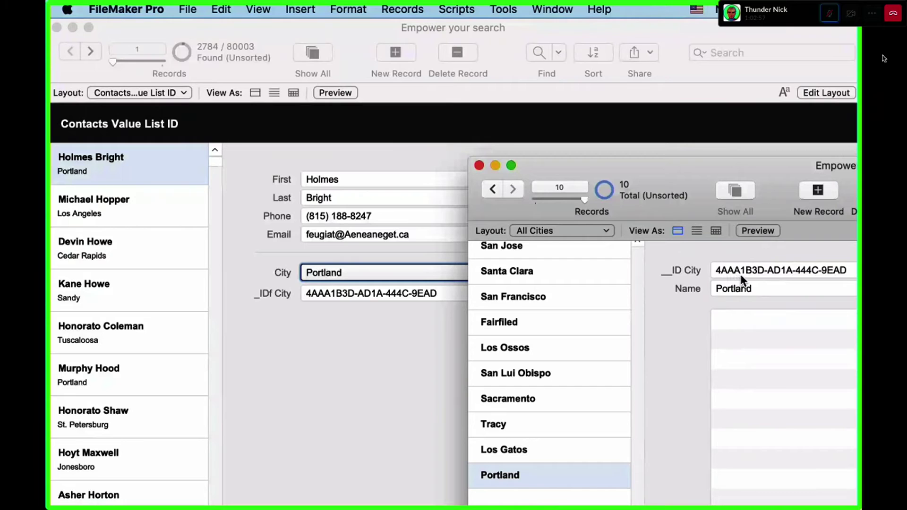
Compare the choices in the first contact's City list with the records in the All Cities window, keeping Portland selected.
left_click(306, 304)
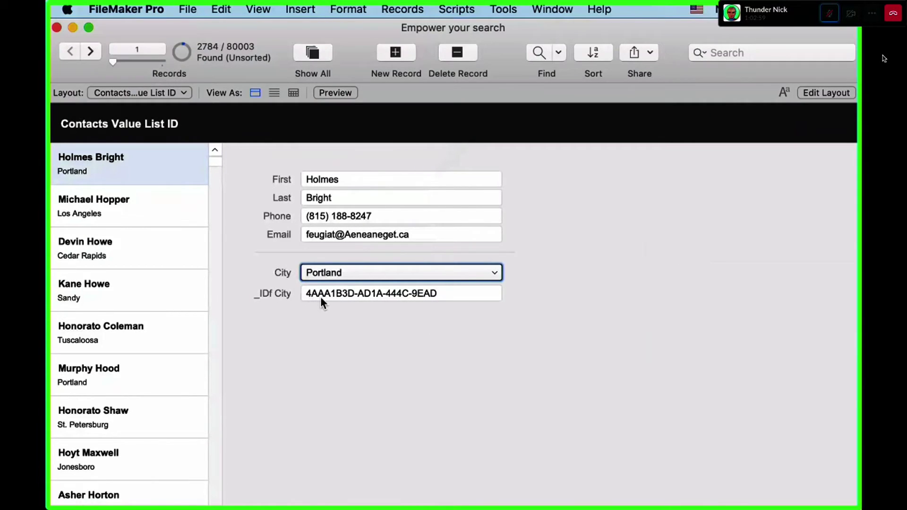
left_click(365, 350)
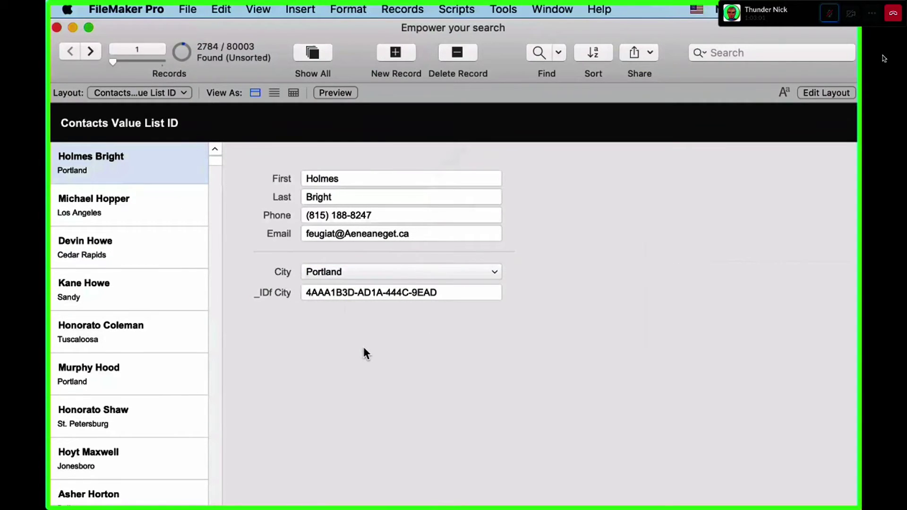
left_click(355, 272)
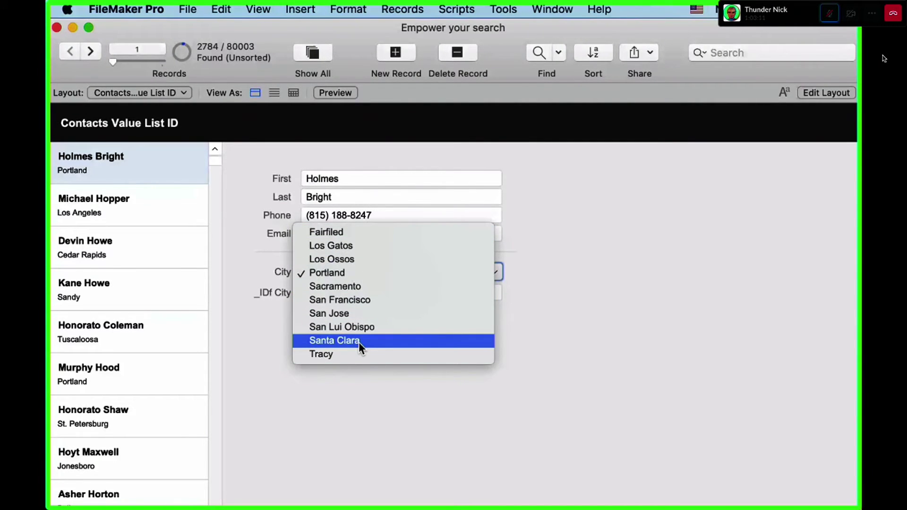
key("Escape")
left_click(553, 9)
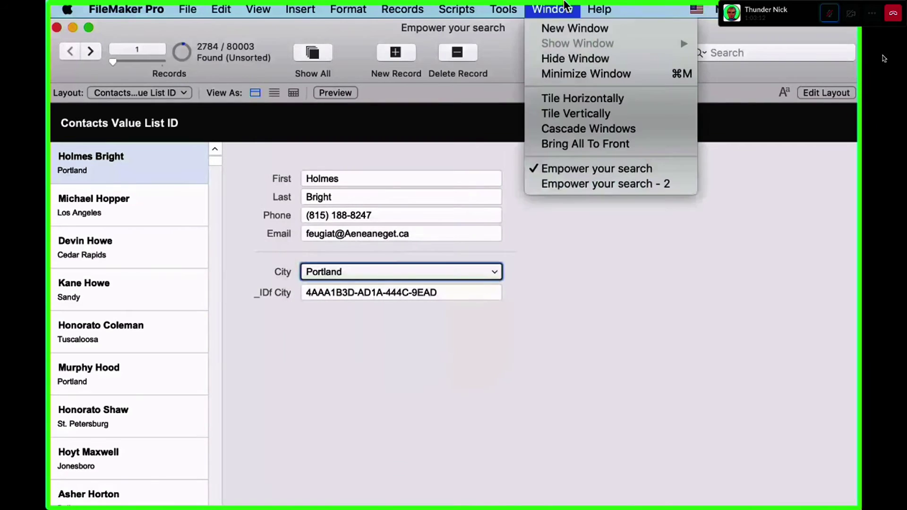
left_click(583, 184)
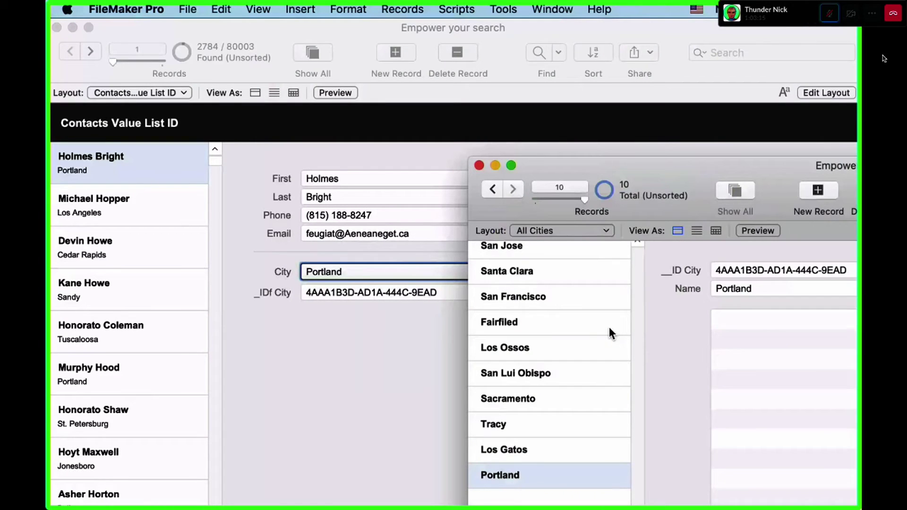
left_click(345, 274)
left_click(344, 274)
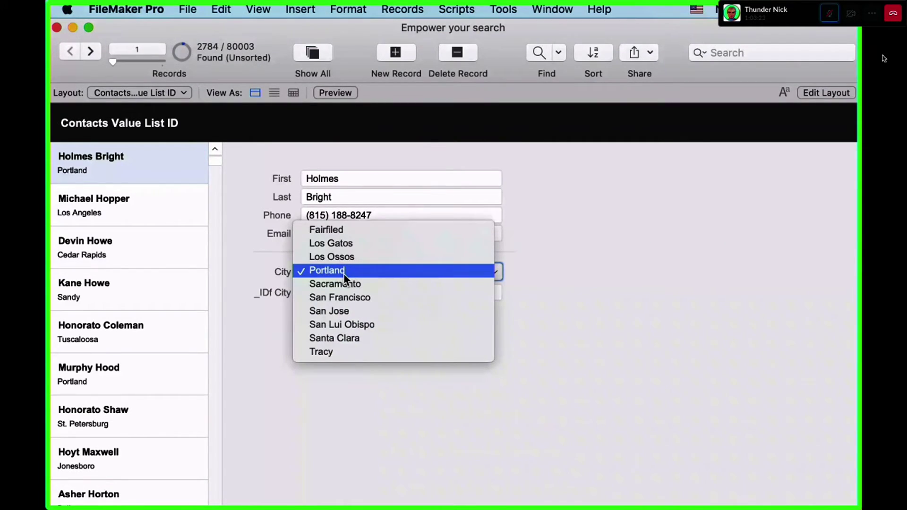
left_click(362, 273)
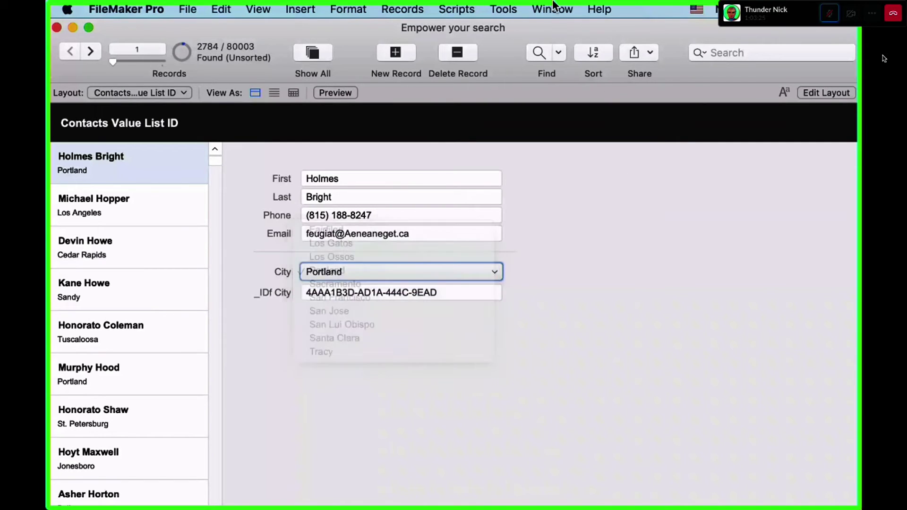
left_click(553, 9)
left_click(595, 184)
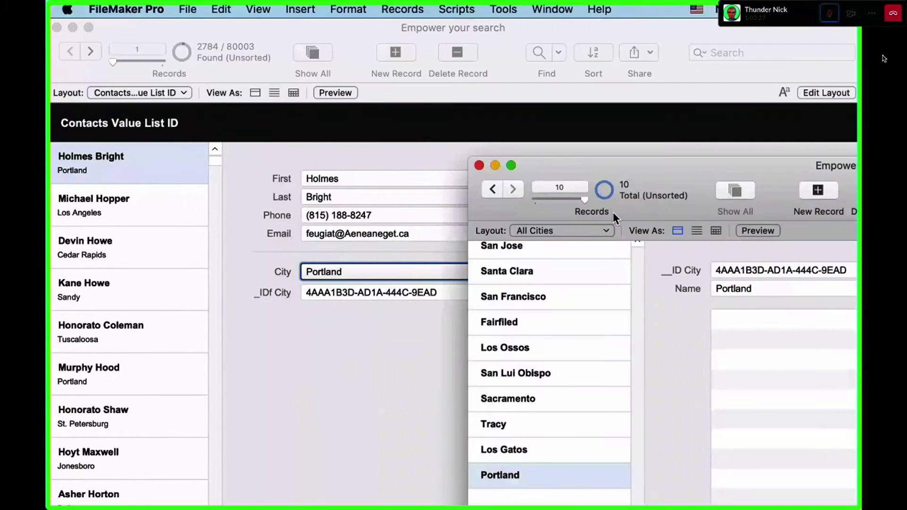
Set the first contact's City to Los Gatos and check the ID in the _IDf City field.
left_click(341, 271)
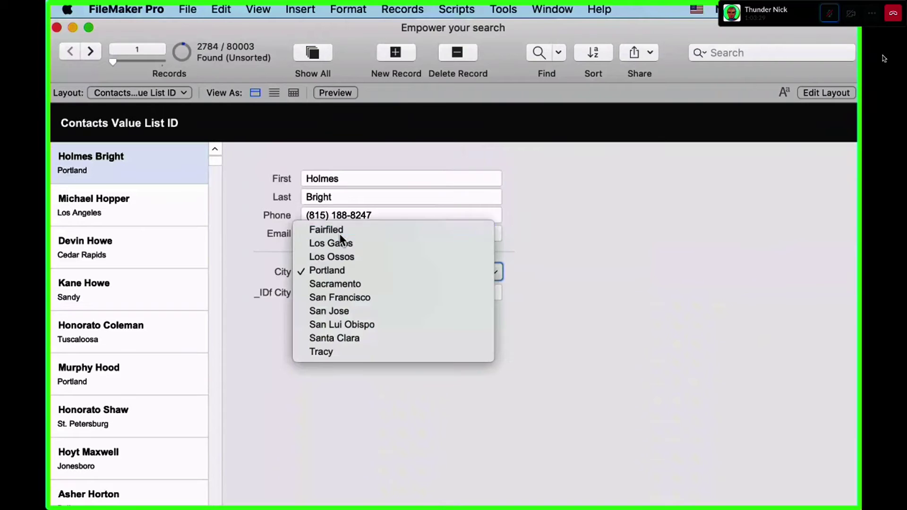
left_click(340, 234)
left_click(342, 270)
left_click(331, 285)
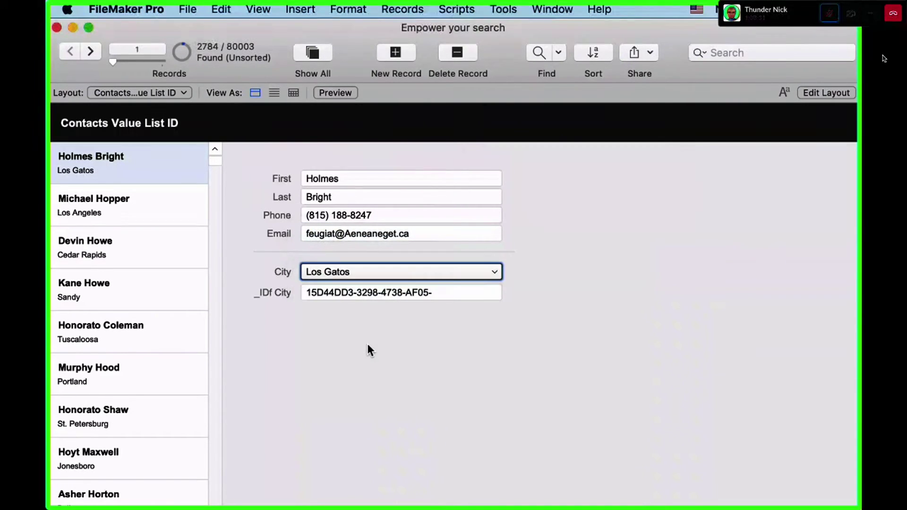
left_click(343, 273)
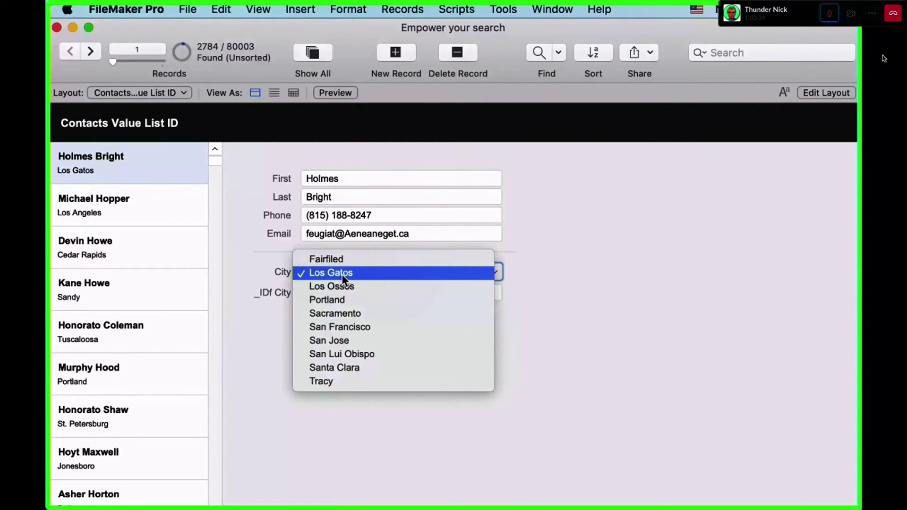
left_click(341, 274)
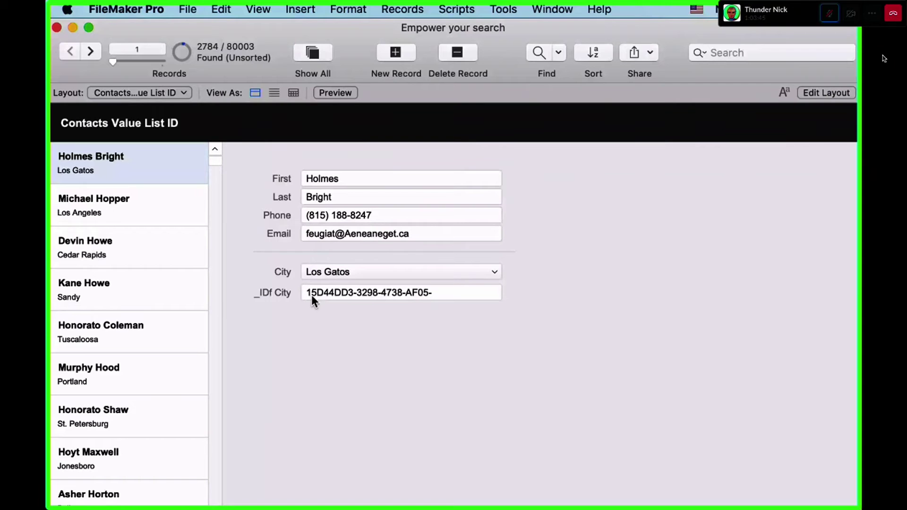
left_click(884, 58)
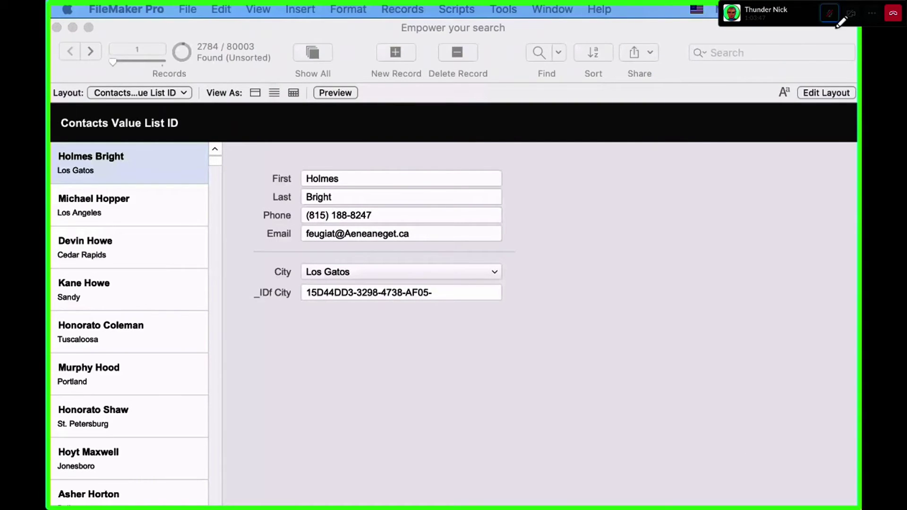
left_click(830, 14)
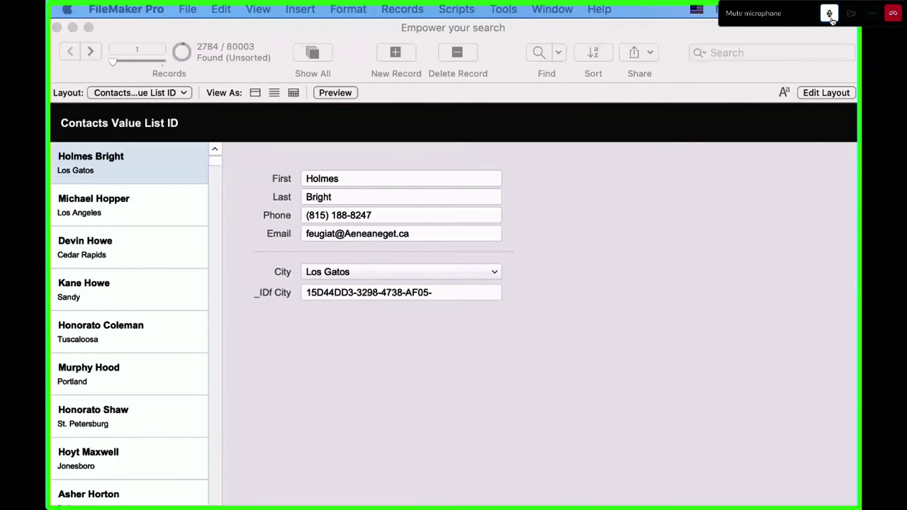
left_click(832, 19)
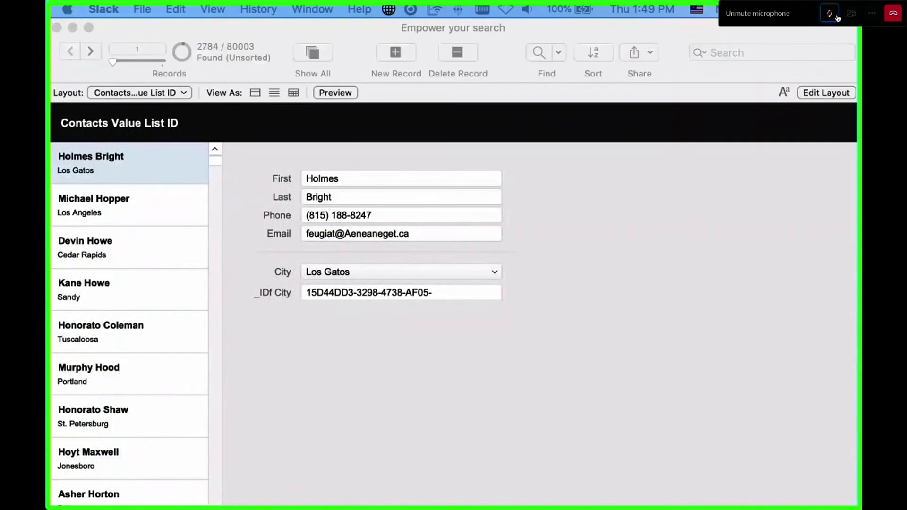
Edit the Contacts Value List ID layout and change the City field's control style from Pop-up Menu to Checkbox Set.
left_click(451, 352)
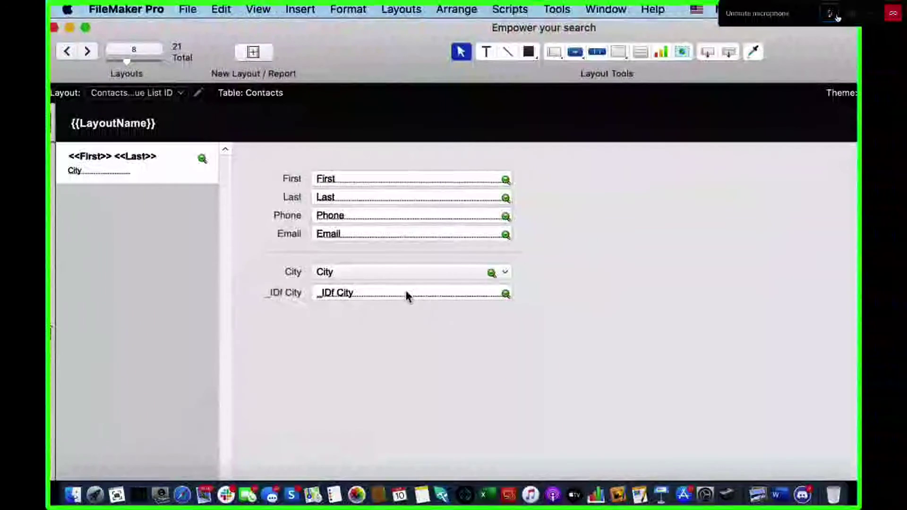
left_click(404, 273)
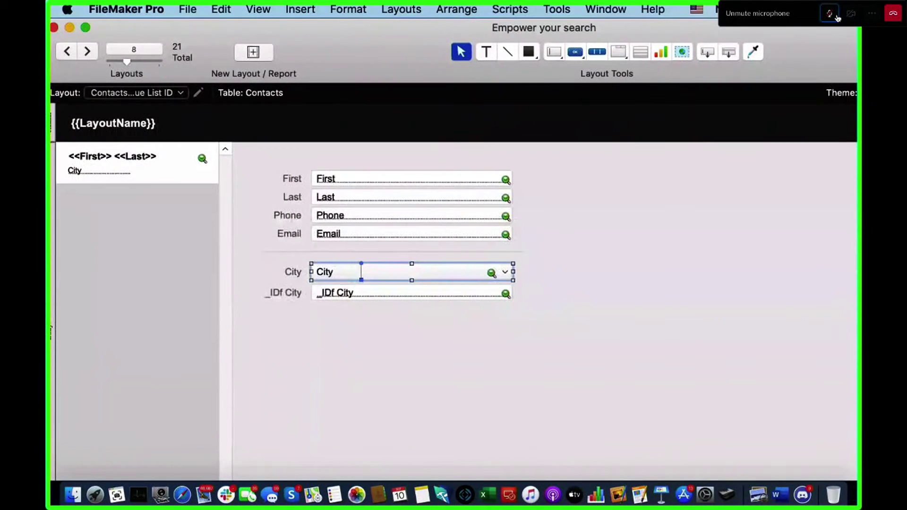
left_click(475, 292)
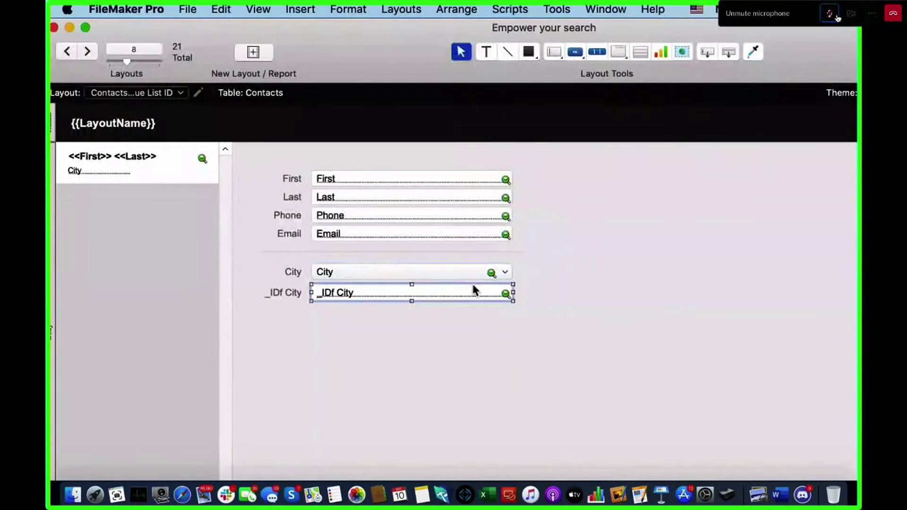
left_click(465, 273)
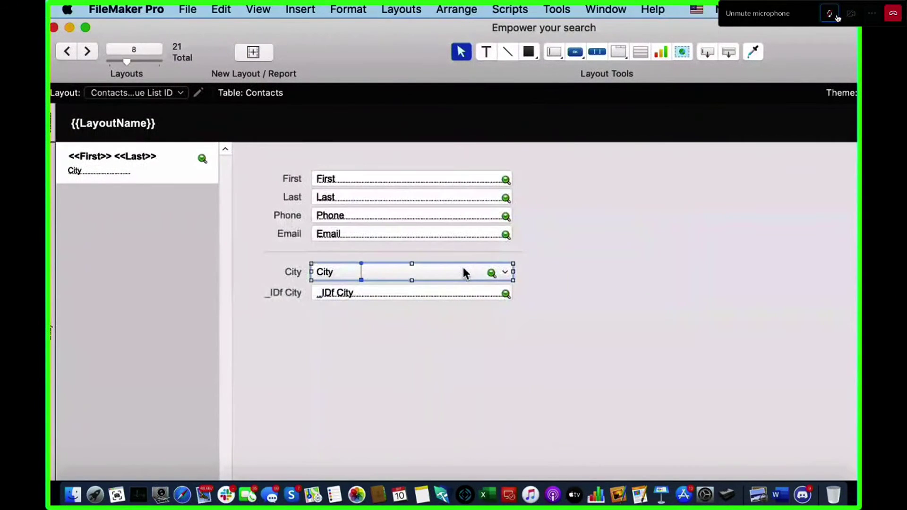
key("super+i")
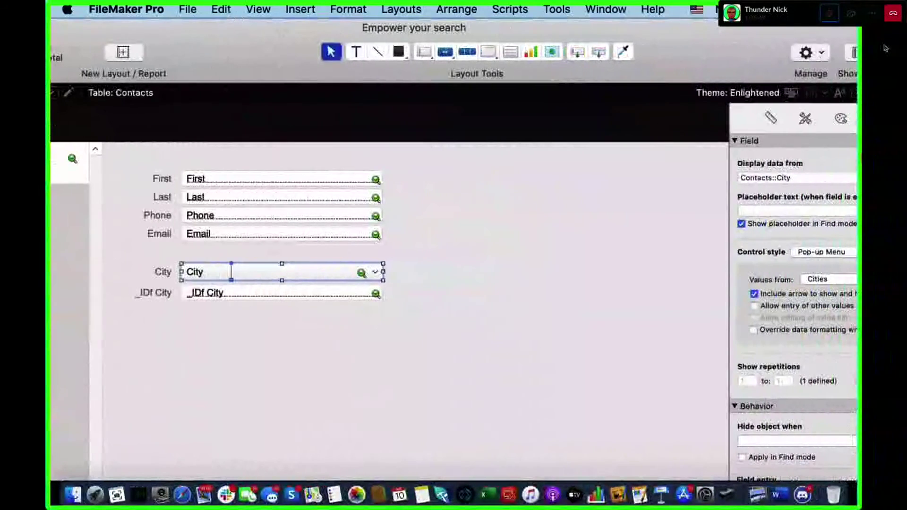
left_click(796, 253)
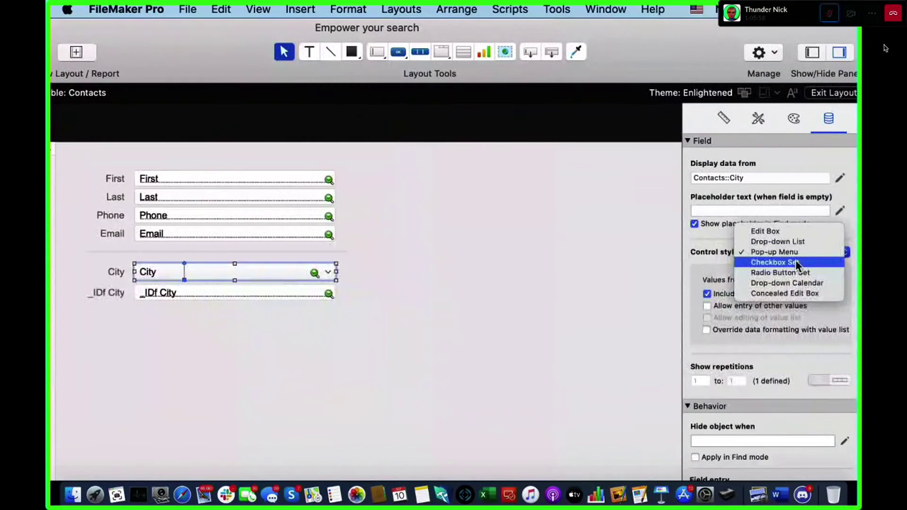
left_click(797, 265)
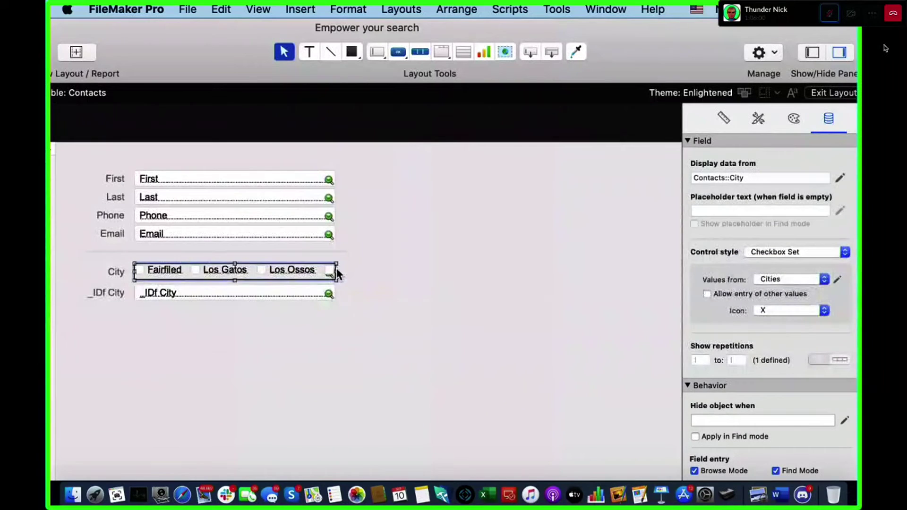
Move the _IDf City field together with its label to the empty area beside the Email field.
left_click(245, 293)
left_click(112, 292, "shift")
left_click_drag(182, 291, 495, 231)
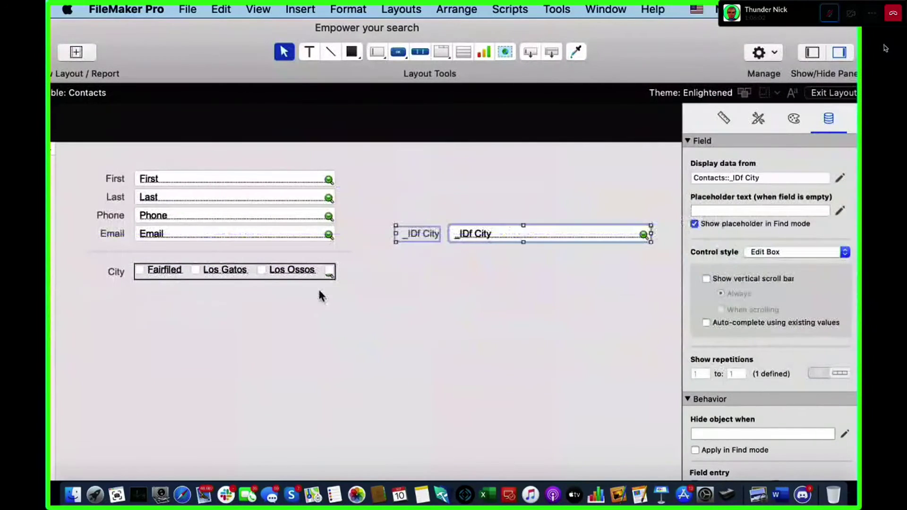
Heighten the City checkbox set to show all ten cities, enlarge the _IDf City field downward to match, and return to Browse mode.
left_click(306, 272)
left_click_drag(235, 280, 235, 403)
left_click(514, 269)
left_click(543, 238)
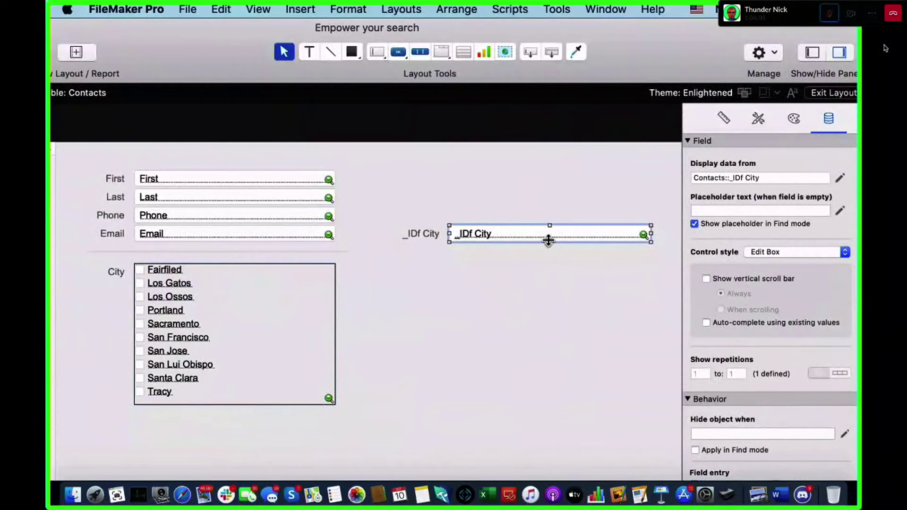
left_click_drag(548, 241, 558, 404)
key("super+b")
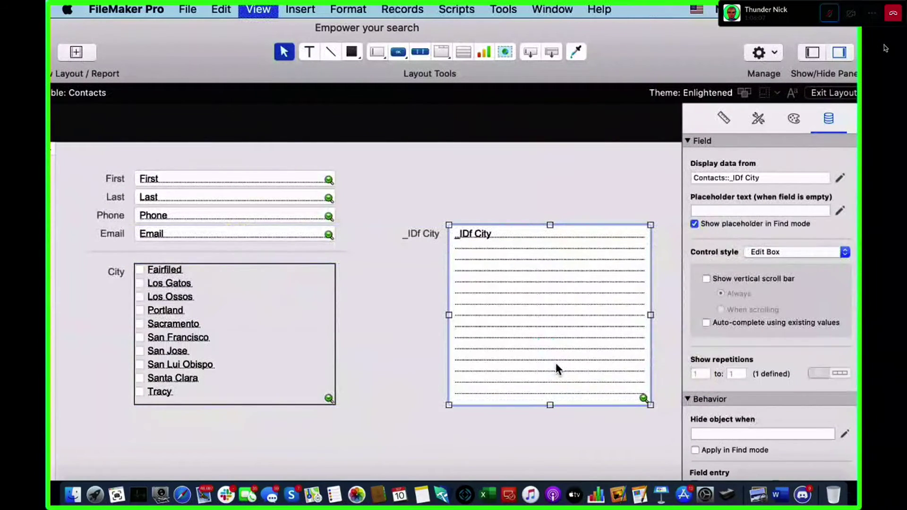
Tick Los Ossos, Portland, Sacramento, San Francisco and Fairfiled for the first contact, checking the _IDf City field for the looked-up ID.
left_click(127, 298)
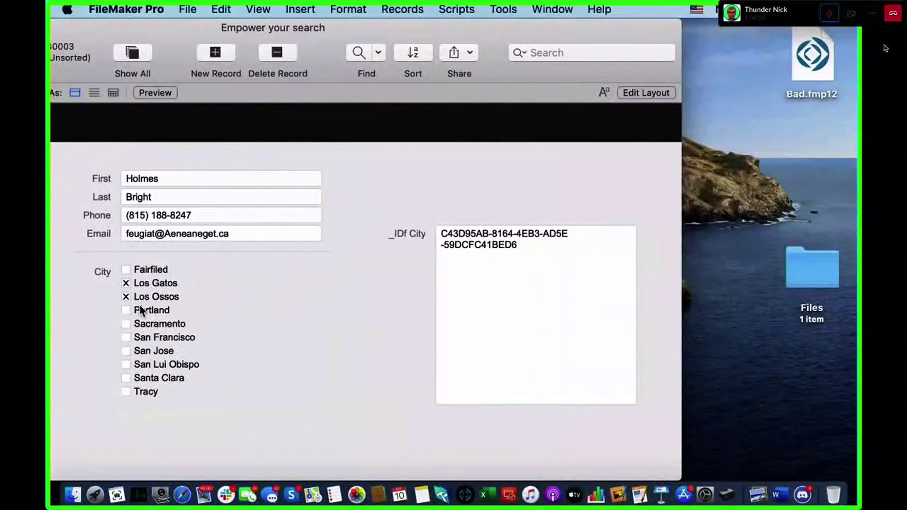
left_click(148, 336)
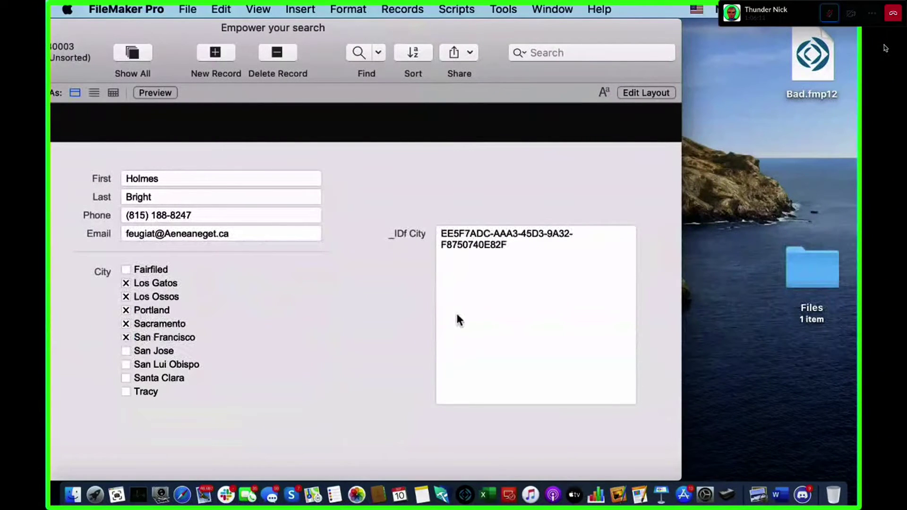
left_click(535, 271)
left_click(127, 271)
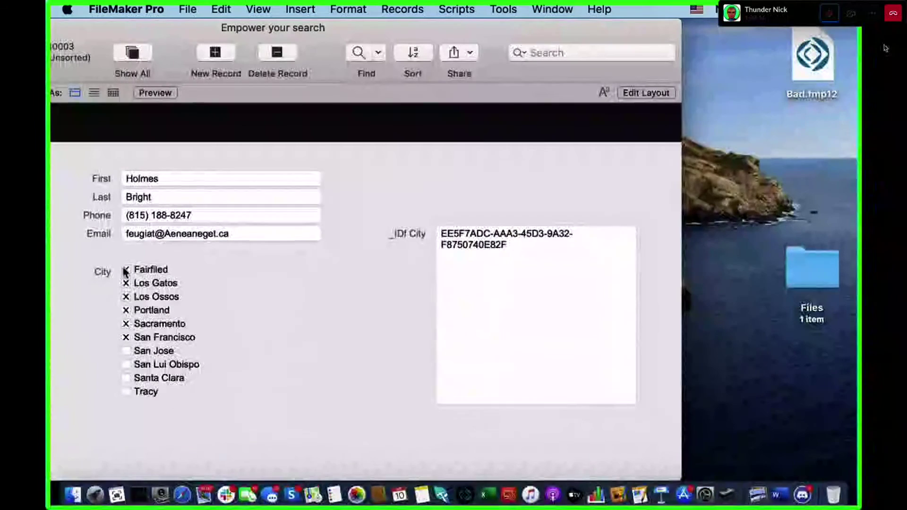
left_click(126, 271)
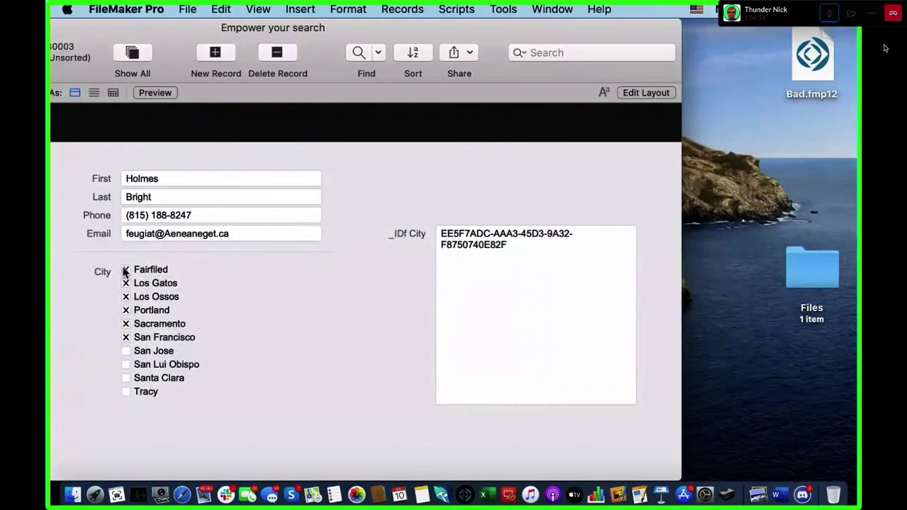
Untick every city for the first contact and clear the contents of the _IDf City field.
left_click(187, 336)
left_click(157, 325)
left_click(152, 310)
left_click(156, 297)
left_click(156, 283)
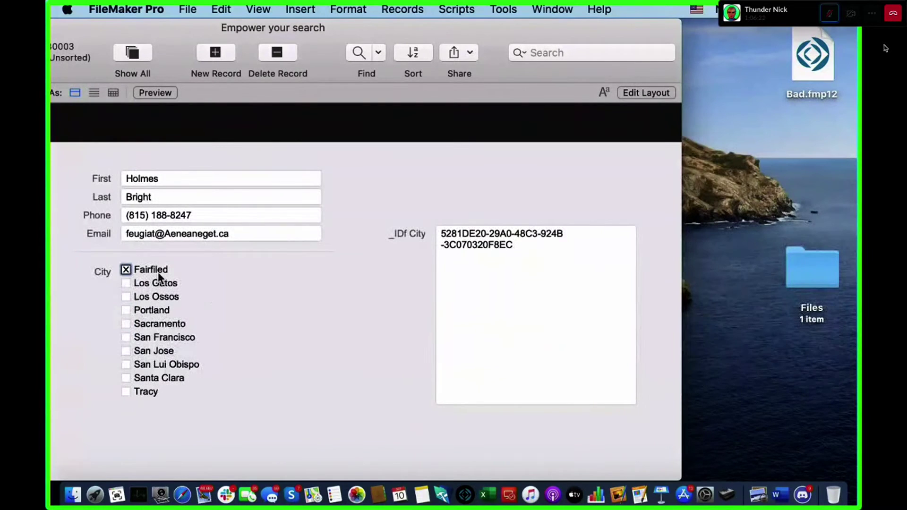
left_click(150, 270)
left_click(521, 267)
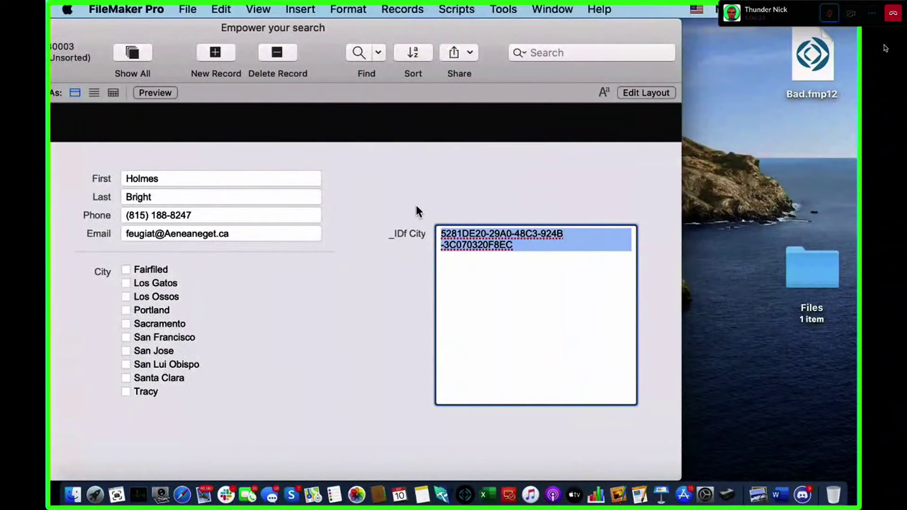
key("BackSpace")
left_click(427, 265)
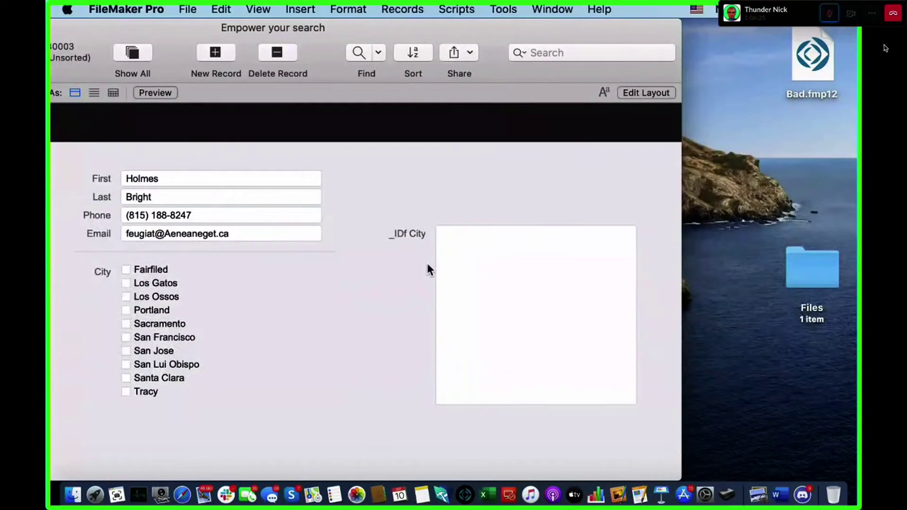
Tick Fairfiled and toggle the Los Gatos, Los Ossos and Portland checkboxes, watching the ID in the _IDf City field.
left_click(127, 272)
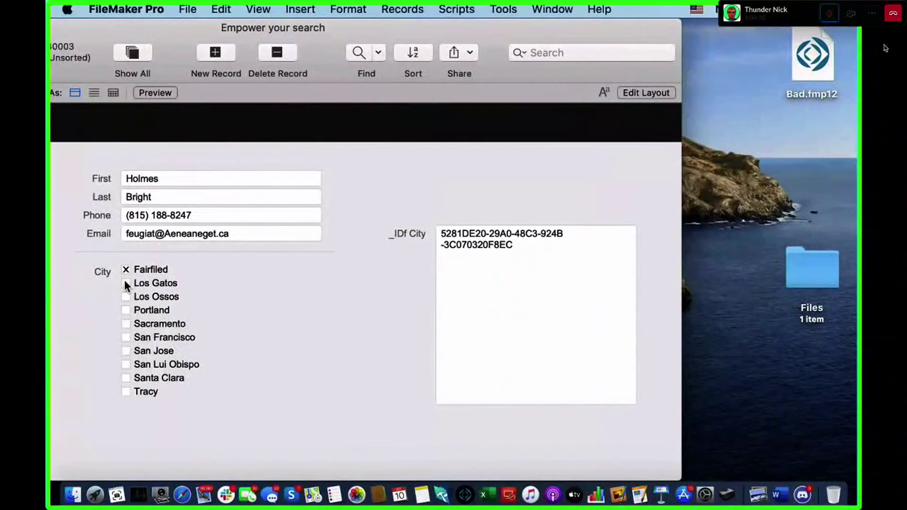
left_click(126, 283)
left_click(125, 297)
left_click(126, 311)
left_click(126, 297)
Open the auto-enter options of the Contacts table's _IDf City field and turn off its looked-up value.
key("super+shift+d")
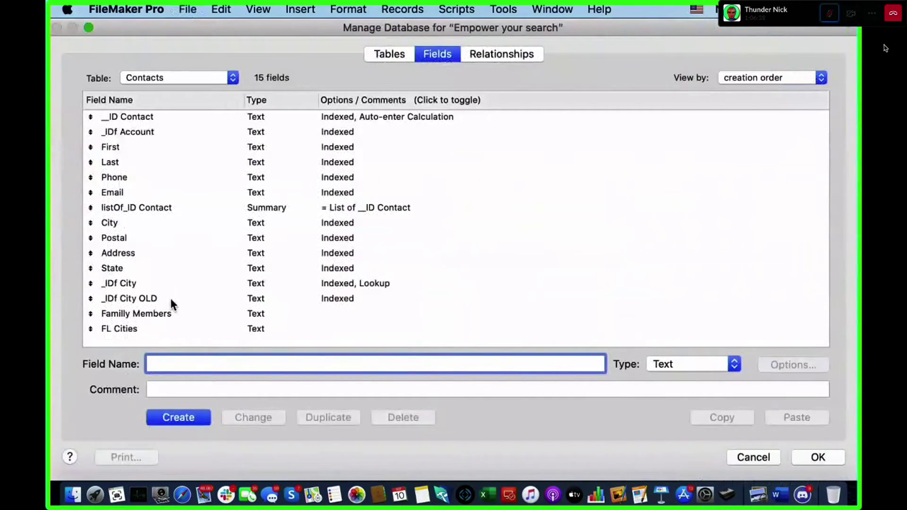
left_click(167, 285)
double_click(167, 286)
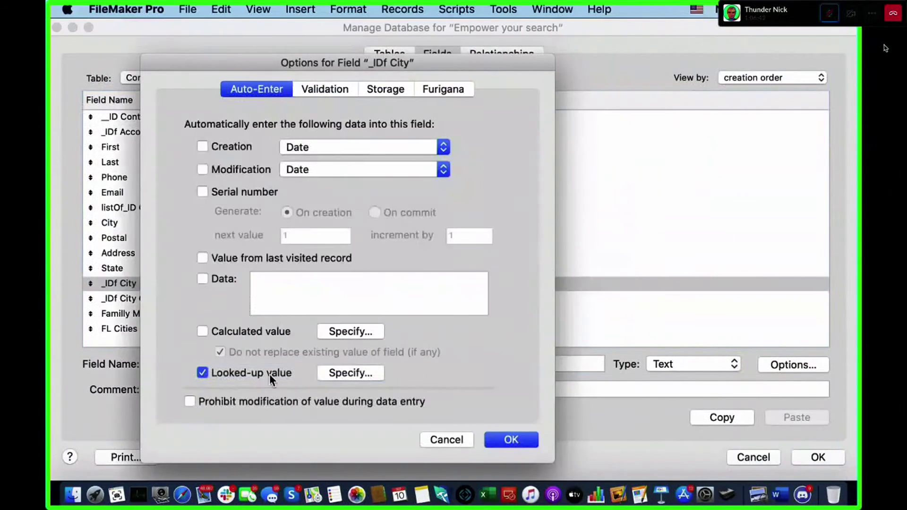
left_click(350, 371)
key("Return")
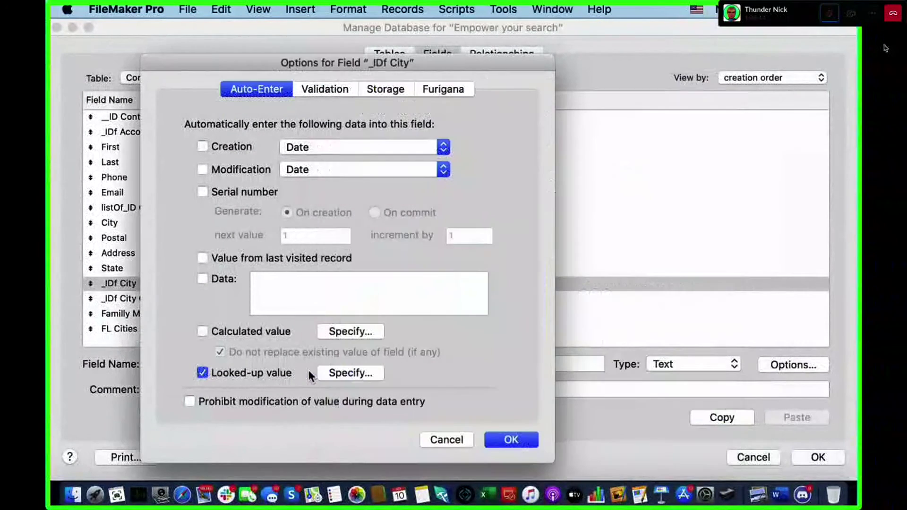
left_click(277, 373)
Auto-enter List ( Cities by Name::__ID City ) in _IDf City, replacing existing values, save, and test it by ticking Los Gatos and Los Ossos.
left_click(264, 333)
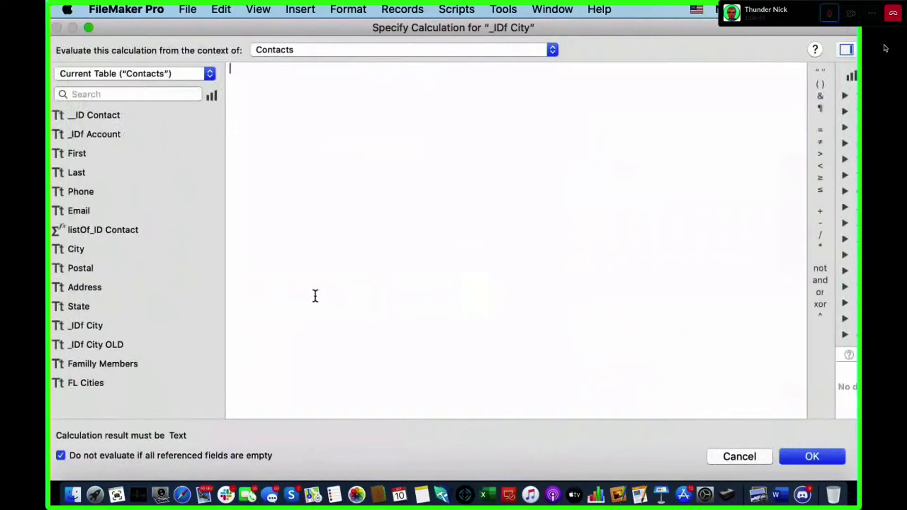
type("list")
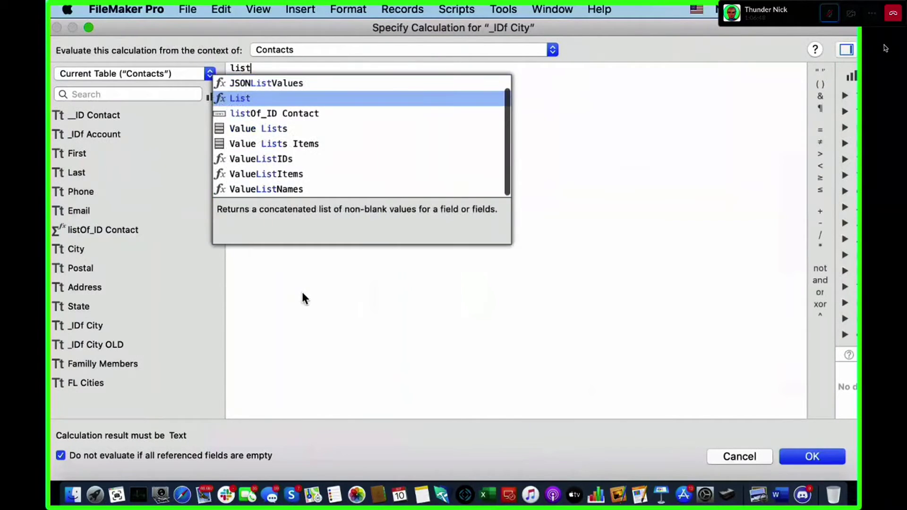
key("Return")
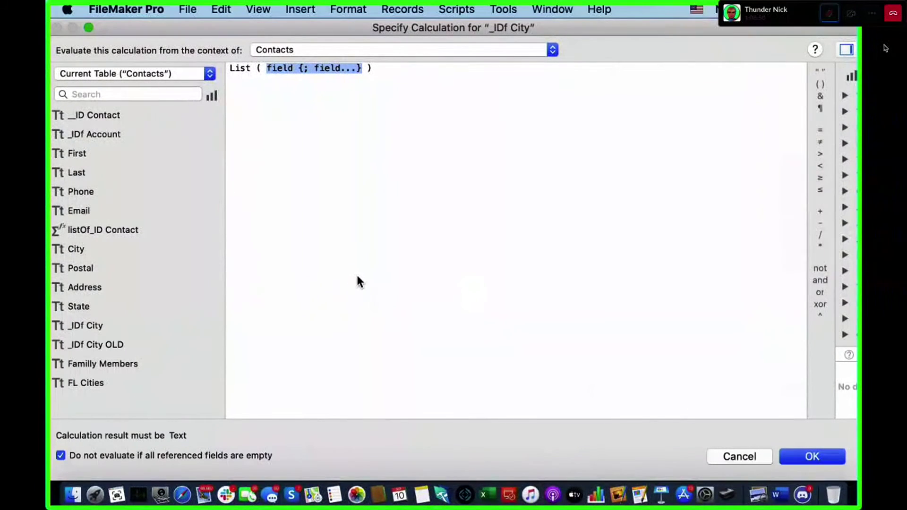
left_click(180, 76)
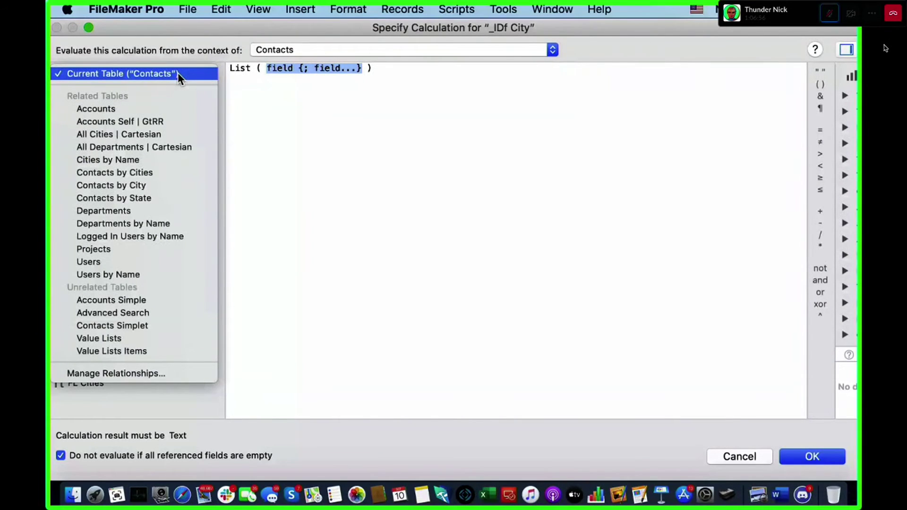
left_click(160, 160)
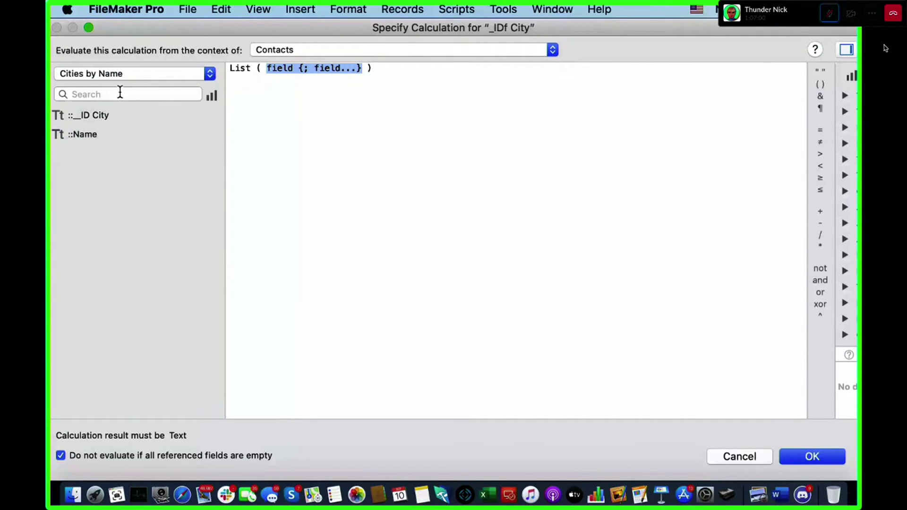
double_click(89, 115)
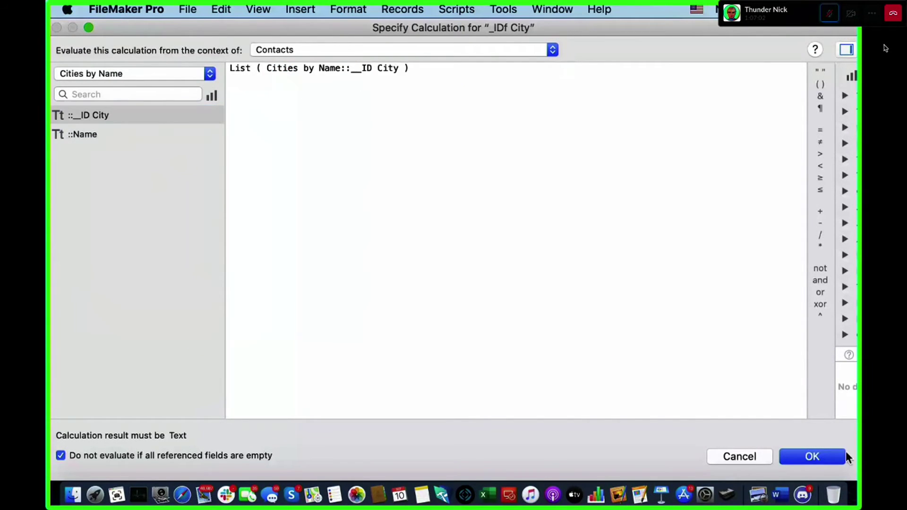
left_click(827, 457)
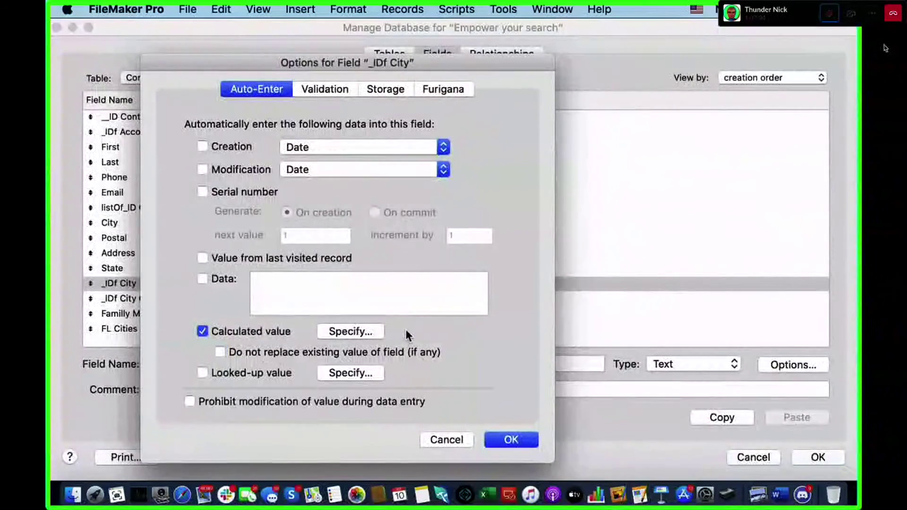
left_click(509, 439)
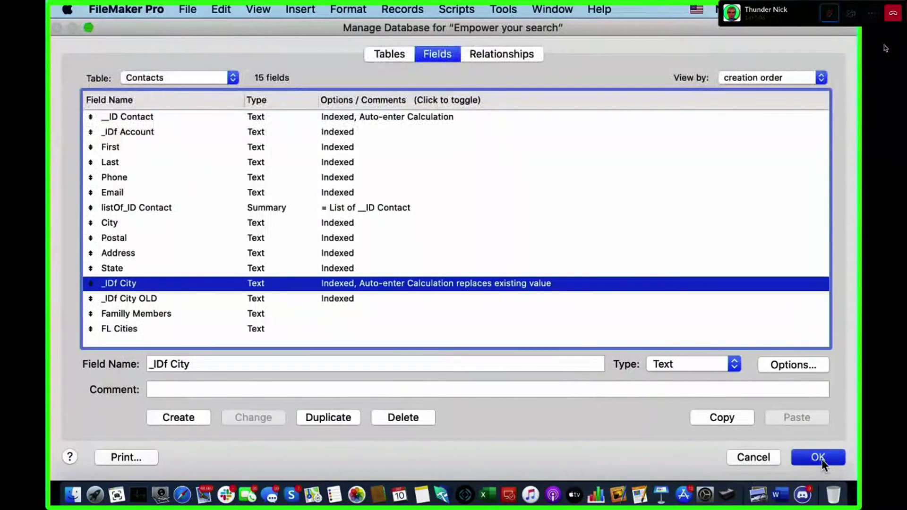
left_click(821, 457)
left_click(149, 310)
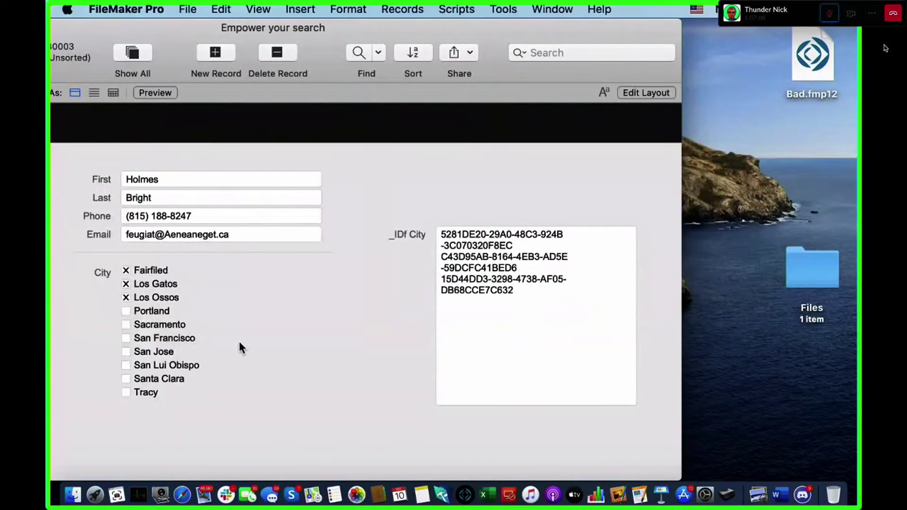
Move the _IDf City label above its field on the layout, widen the field leftward, and return to Browse mode.
key("super+l")
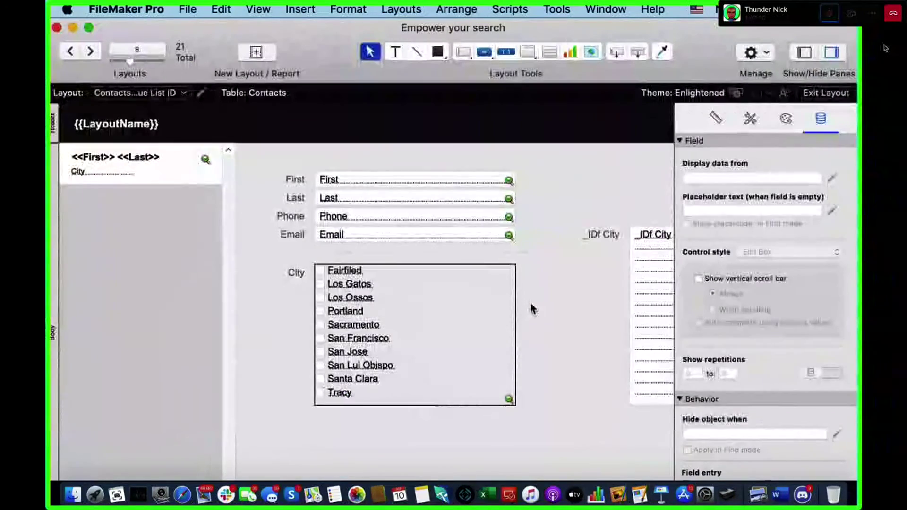
scroll(529, 300, "right", 10)
scroll(529, 299, "right", 6)
left_click(208, 311)
scroll(142, 255, "left", 4)
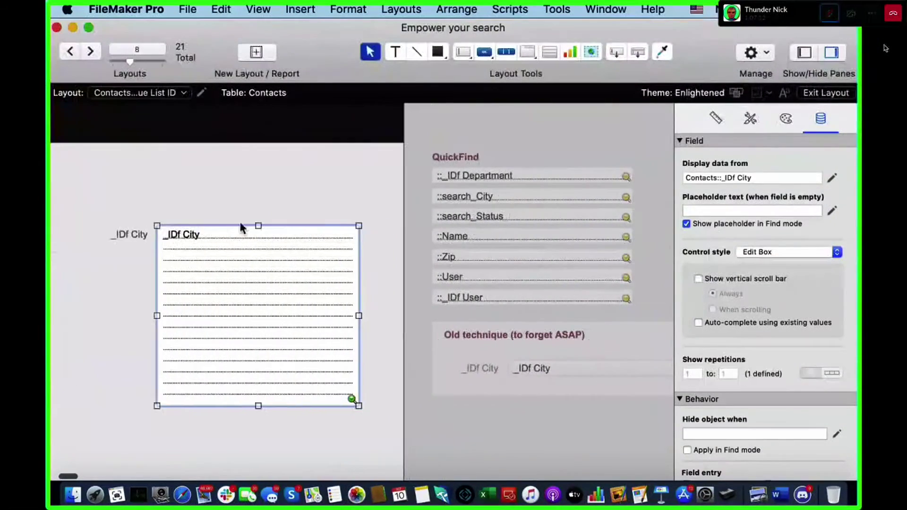
left_click_drag(137, 234, 137, 199)
scroll(276, 282, "left", 4)
left_click(268, 310)
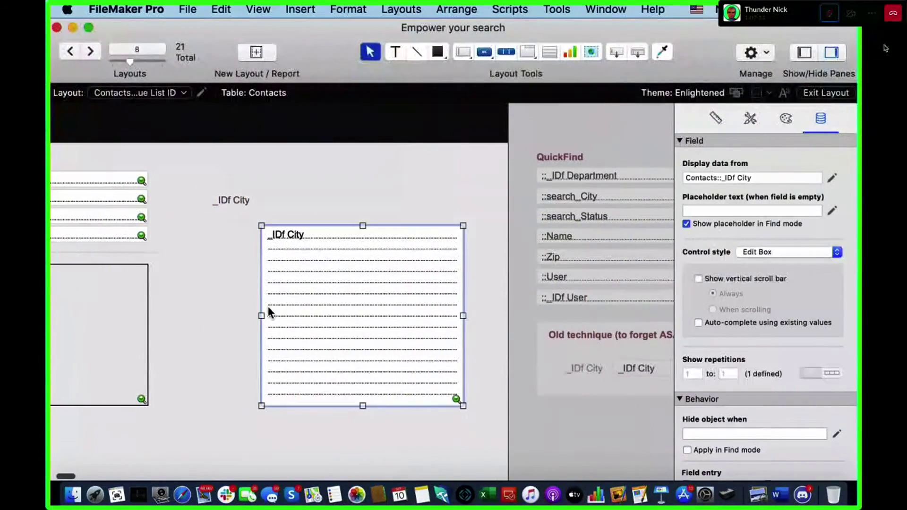
left_click_drag(260, 315, 161, 316)
left_click_drag(242, 200, 201, 217)
key("super+b")
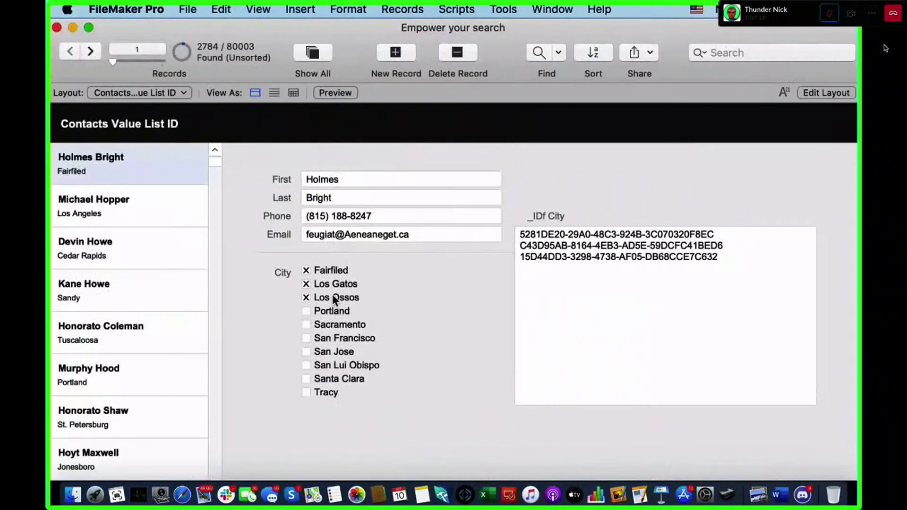
Untick Los Ossos, Los Gatos and Fairfiled for the first contact.
left_click(306, 298)
left_click(306, 284)
left_click(307, 270)
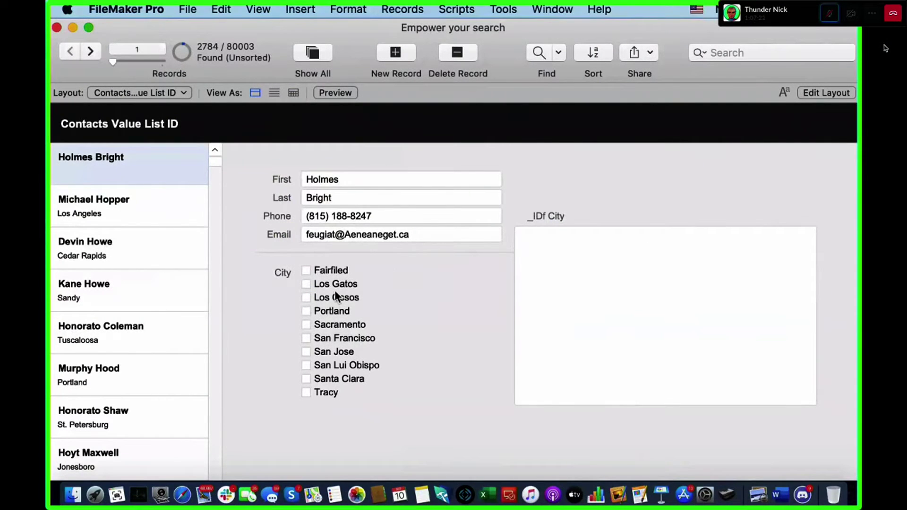
Tick Fairfiled, Portland, San Jose, Santa Clara and Tracy, and select the resulting IDs in the _IDf City field.
left_click(331, 271)
left_click(306, 311)
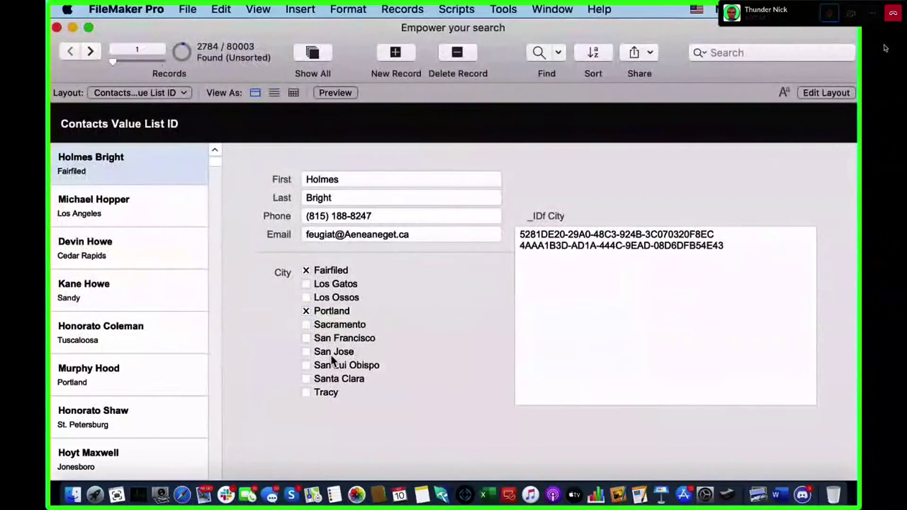
left_click(307, 353)
left_click(332, 379)
left_click(326, 393)
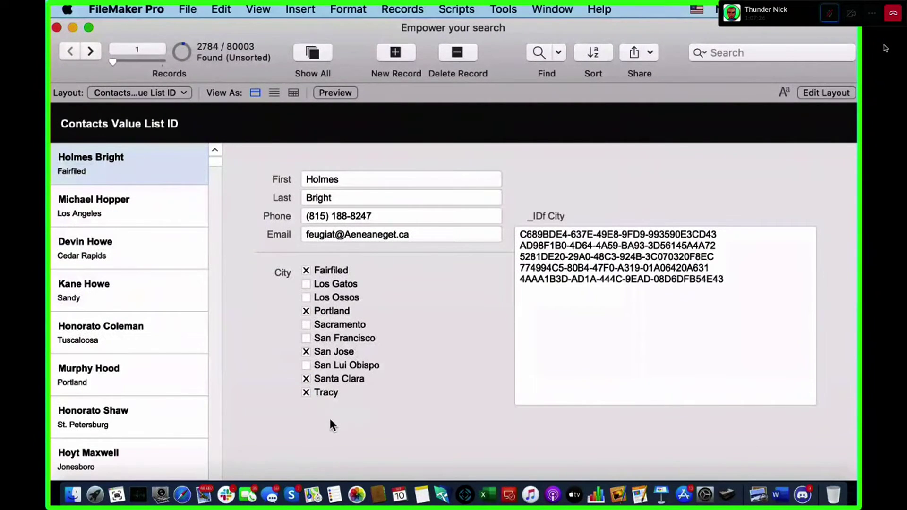
left_click(719, 340)
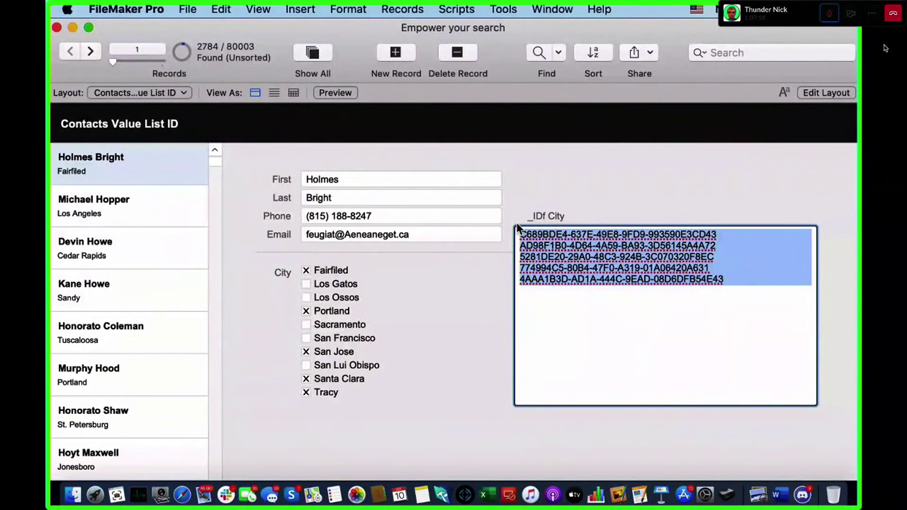
Untick Portland, Fairfiled, San Jose, Santa Clara and Tracy to empty the City checkbox set.
left_click(324, 312)
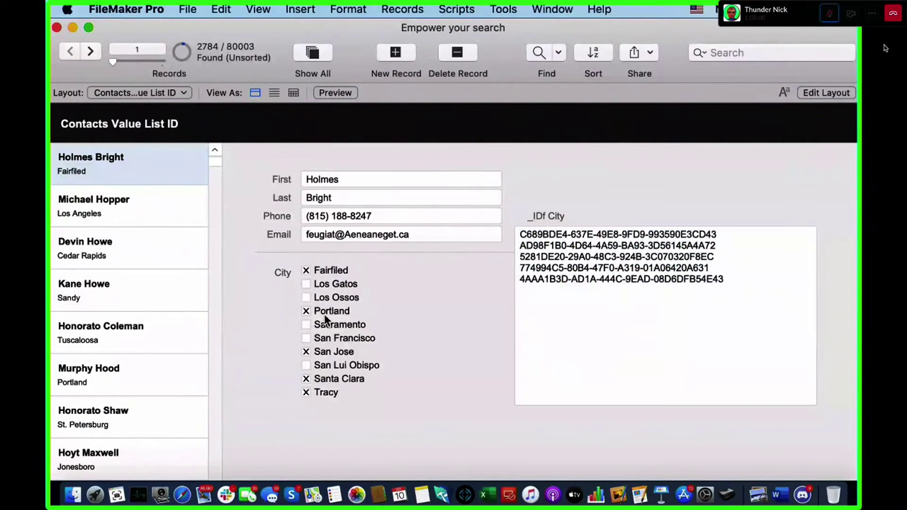
left_click(319, 271)
left_click(327, 352)
left_click(330, 379)
left_click(331, 392)
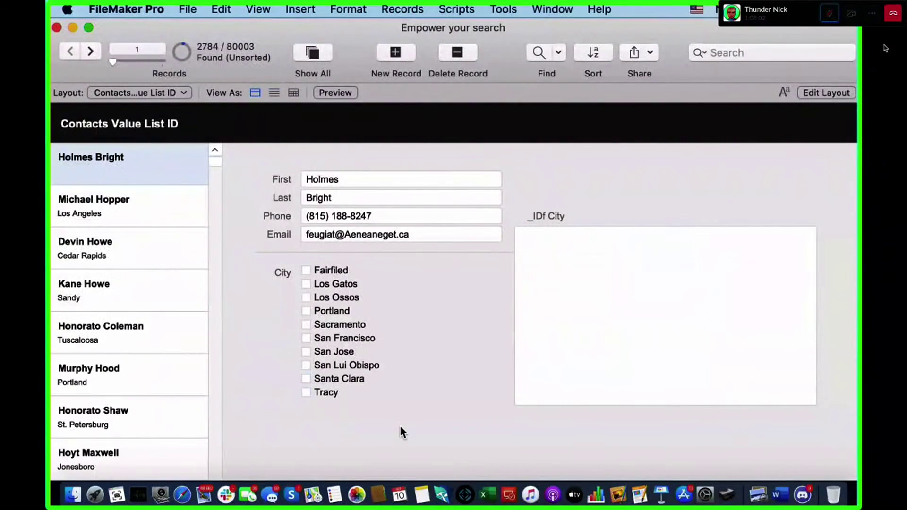
Tick Fairfiled, Los Gatos, Los Ossos and Portland for the first contact, checking the IDs in the _IDf City field.
left_click(332, 272)
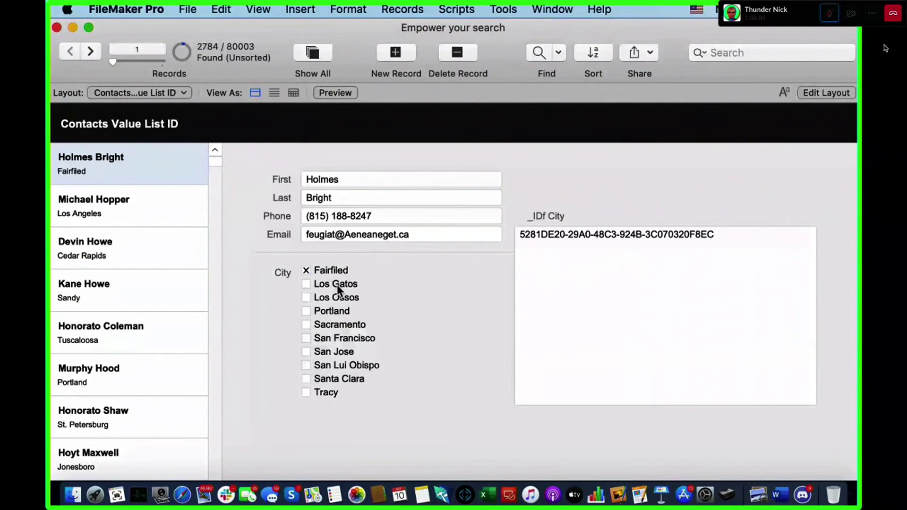
left_click(337, 285)
left_click(345, 299)
left_click(351, 312)
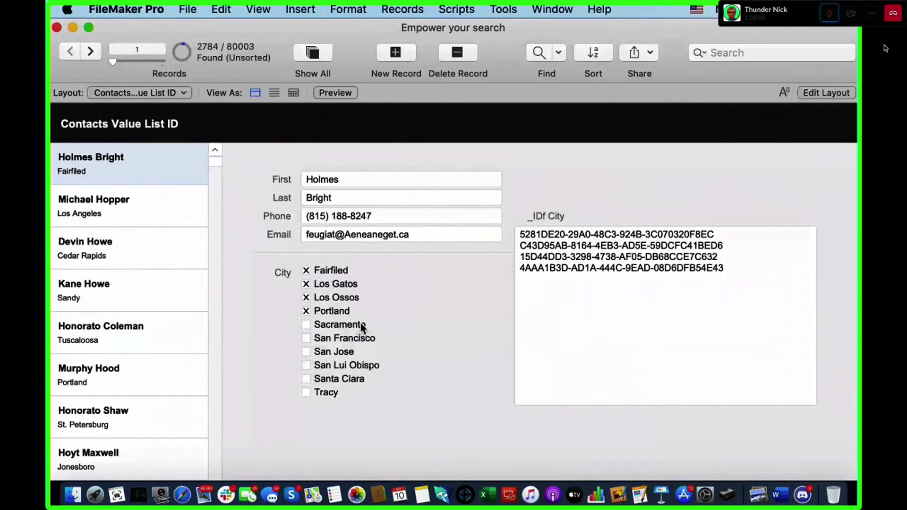
Reopen the auto-enter options of the _IDf City field and view its lookup settings, closing them without applying.
key("super+shift+f")
key("Escape")
key("super+shift+d")
double_click(162, 287)
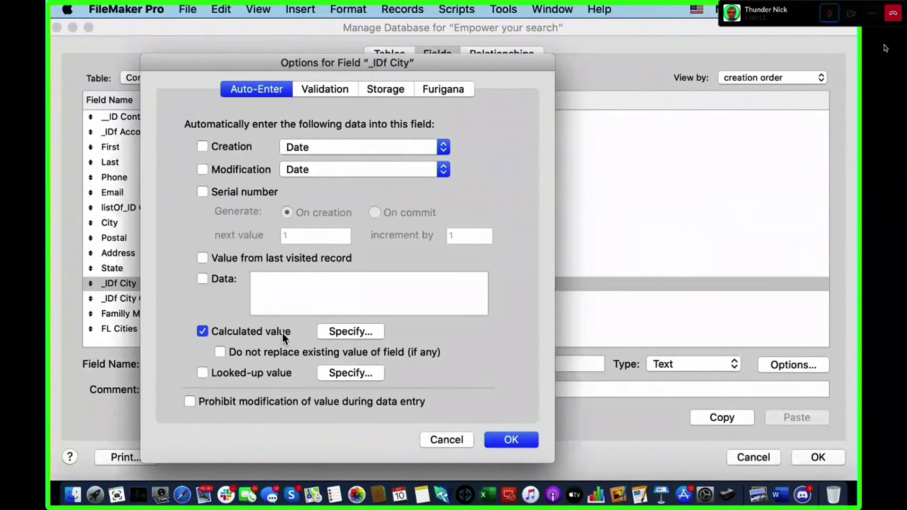
left_click(252, 373)
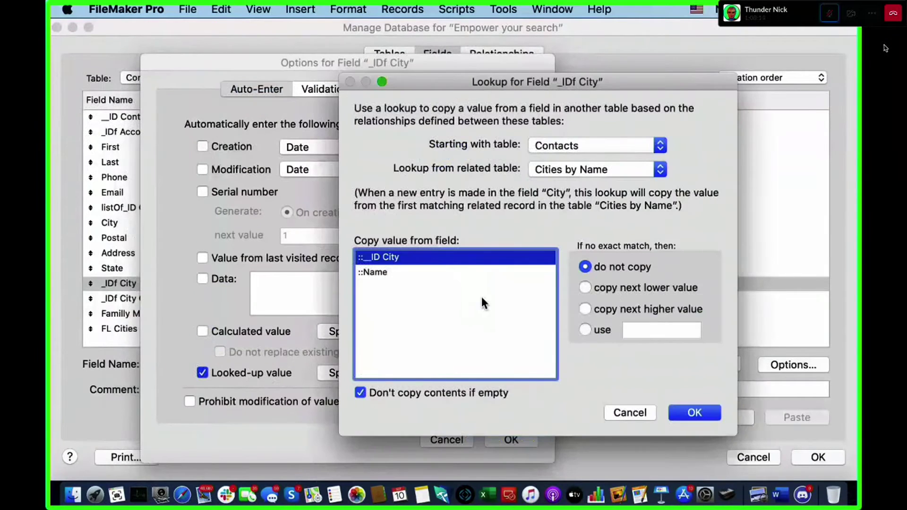
key("Escape")
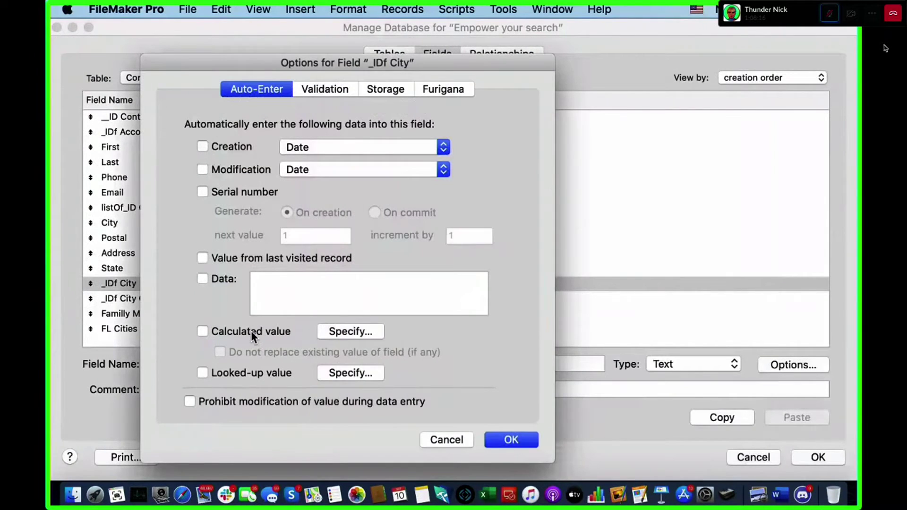
Remove the List function from the _IDf City auto-enter calculation, keeping only Cities by Name::__ID City, and save the field definition.
left_click(251, 331)
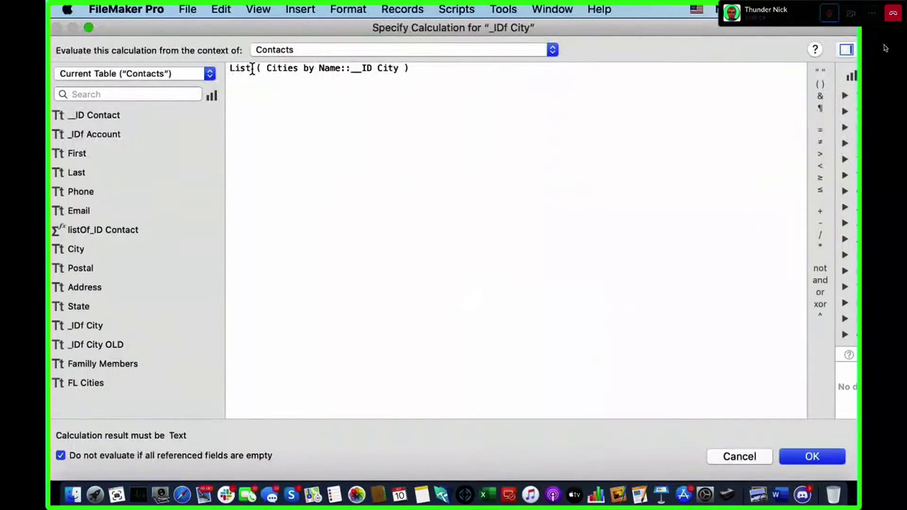
left_click_drag(252, 68, 405, 68)
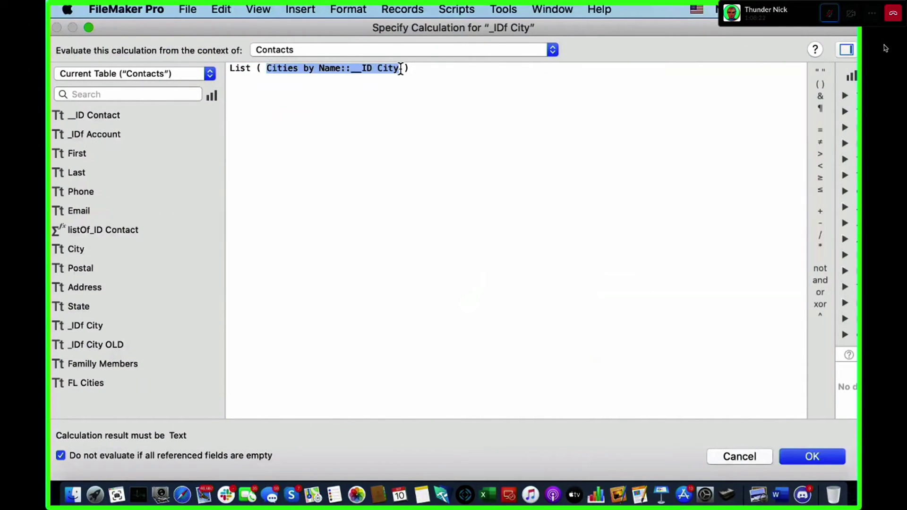
left_click(402, 121)
key("BackSpace")
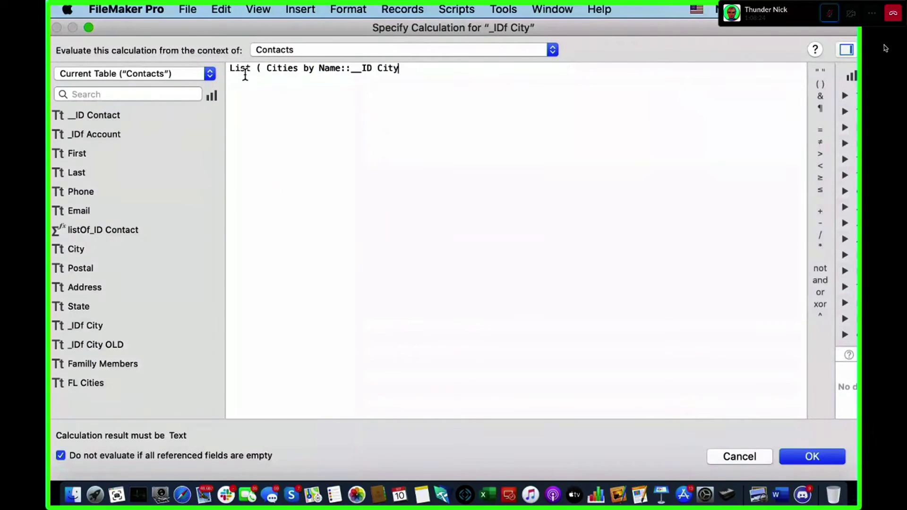
left_click_drag(266, 68, 229, 68)
key("BackSpace")
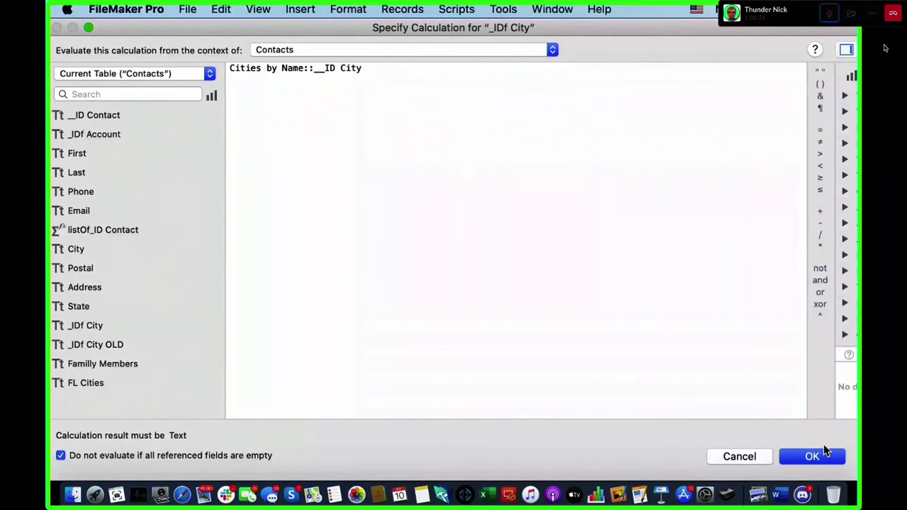
left_click_drag(377, 125, 238, 45)
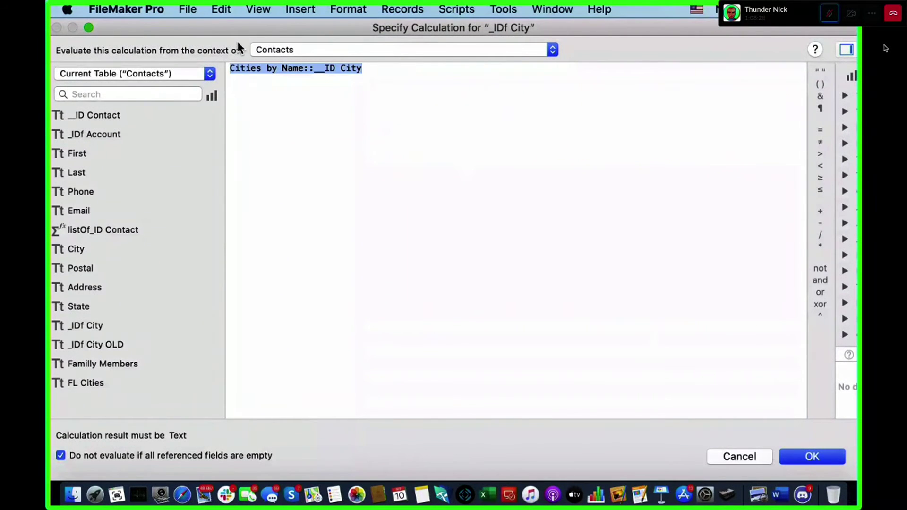
left_click(794, 456)
left_click(495, 438)
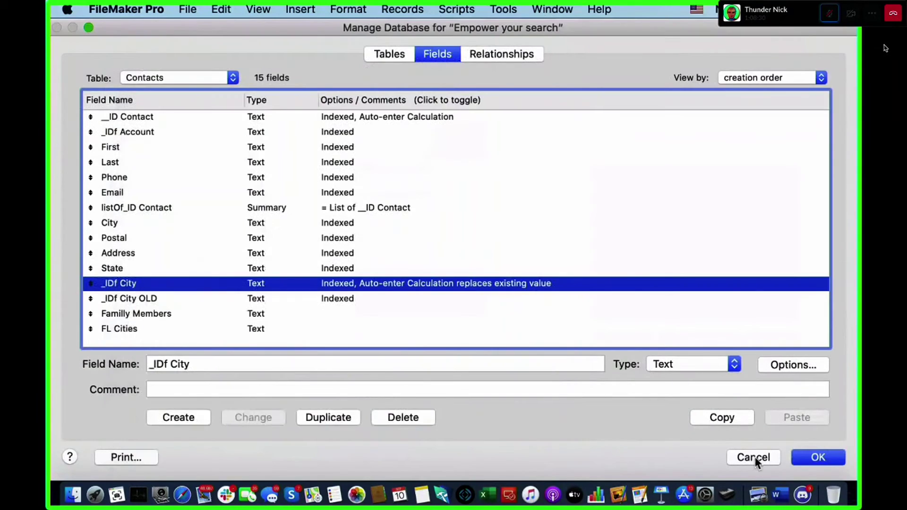
left_click(804, 458)
Toggle the Portland, Los Gatos, Los Ossos and Fairfiled checkboxes until only Fairfiled is ticked, checking the ID in the _IDf City field.
left_click(314, 312)
left_click(324, 283)
left_click(326, 271)
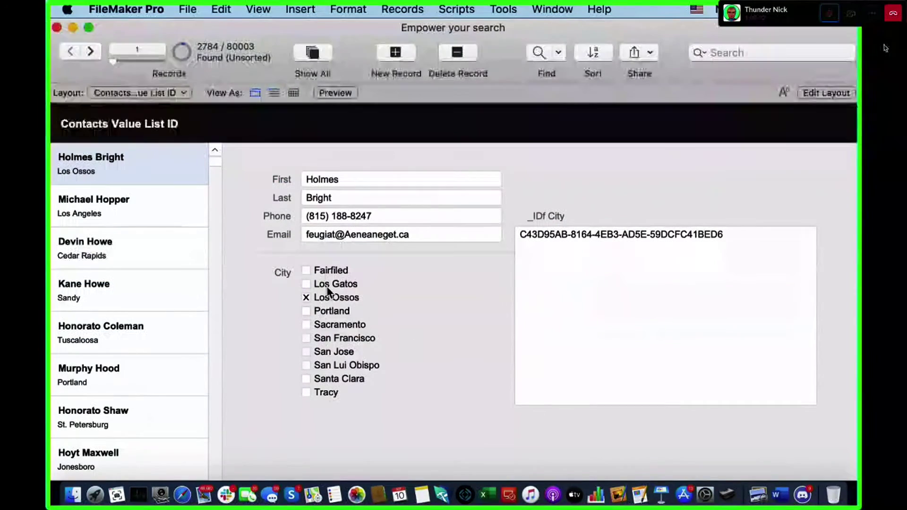
left_click(324, 284)
left_click(324, 298)
left_click(326, 284)
left_click(331, 274)
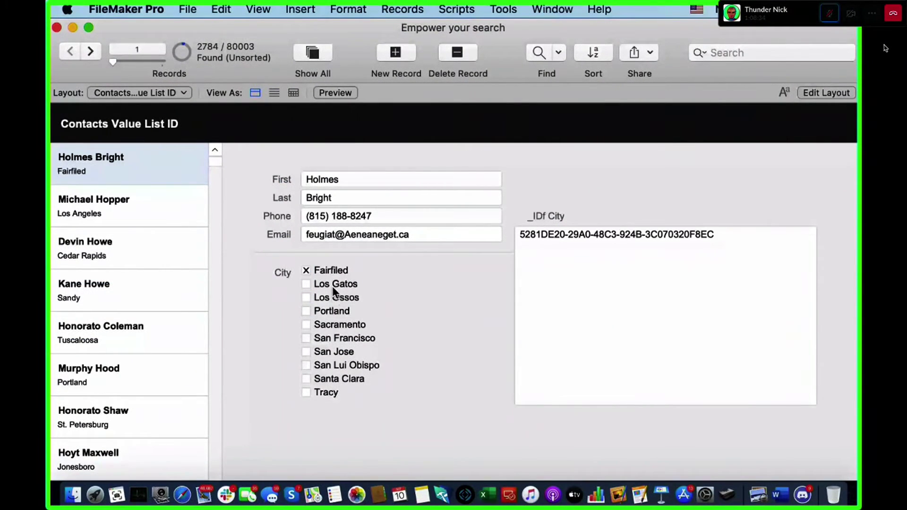
Toggle the Portland, Sacramento, Los Ossos and Los Gatos checkboxes and untick Fairfiled, leaving no city ticked for the first contact.
left_click(334, 311)
left_click(336, 324)
left_click(333, 308)
left_click(337, 324)
left_click(335, 298)
left_click(335, 298)
left_click(335, 284)
left_click(335, 284)
left_click(336, 272)
left_click(340, 283)
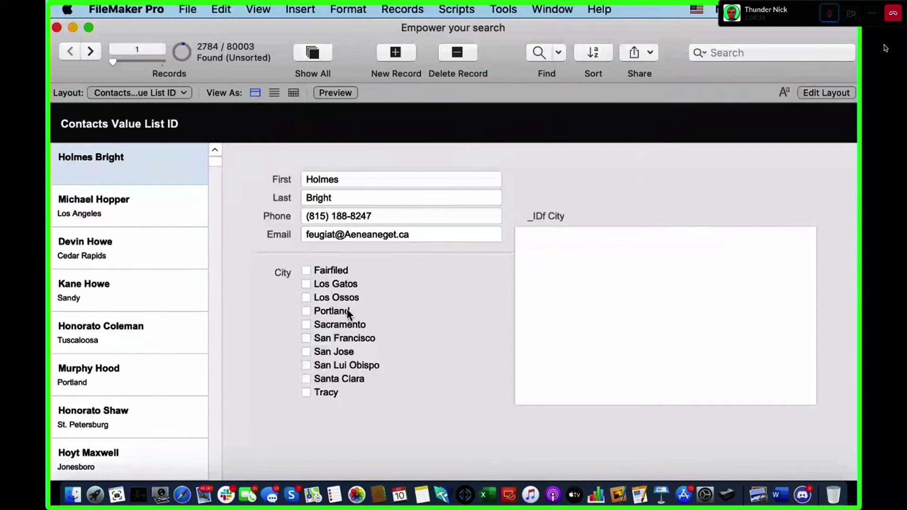
Tick Santa Clara, San Lui Obispo, San Jose, San Francisco and Tracy for the first contact, checking the _IDf City field.
left_click(350, 382)
left_click(347, 364)
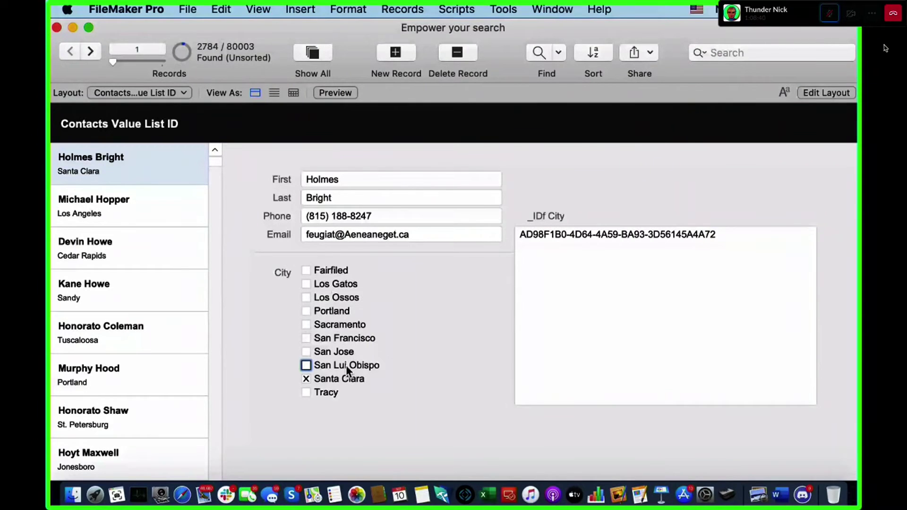
left_click(341, 352)
left_click(339, 338)
left_click(332, 393)
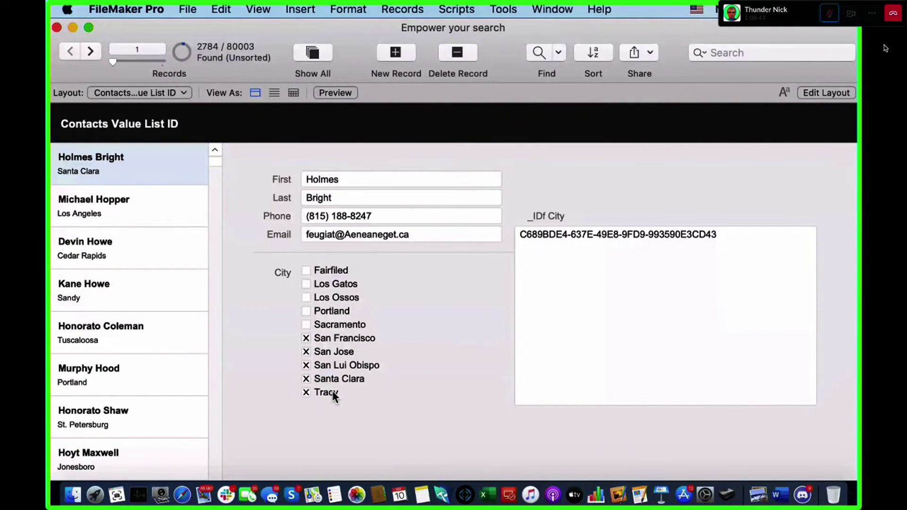
Open the auto-enter options of the _IDf City field in Contacts and review its lookup settings and its calculation.
key("super+shift+d")
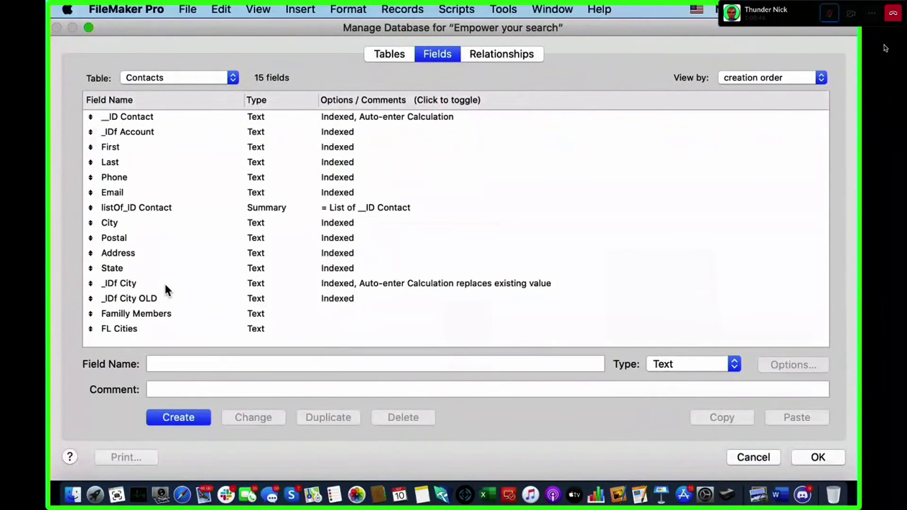
double_click(165, 283)
left_click(203, 373)
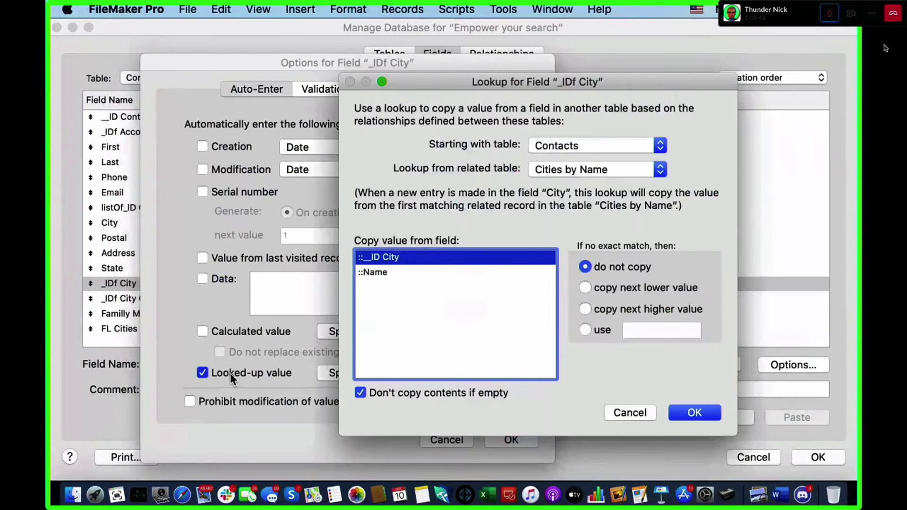
key("Return")
left_click(254, 332)
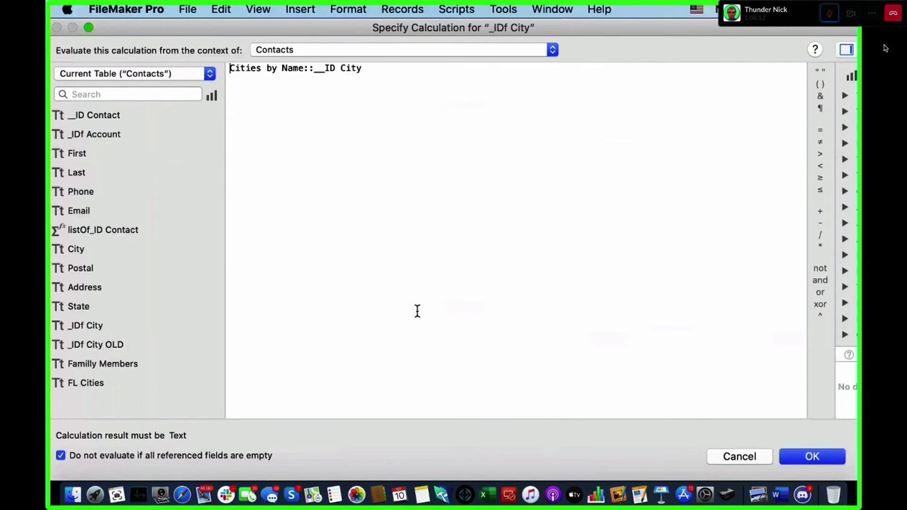
key("Escape")
Change the _IDf City auto-enter calculation to List ( Cities by Name::__ID City ) and save the field definition.
left_click(343, 329)
key("super+a")
key("super+c")
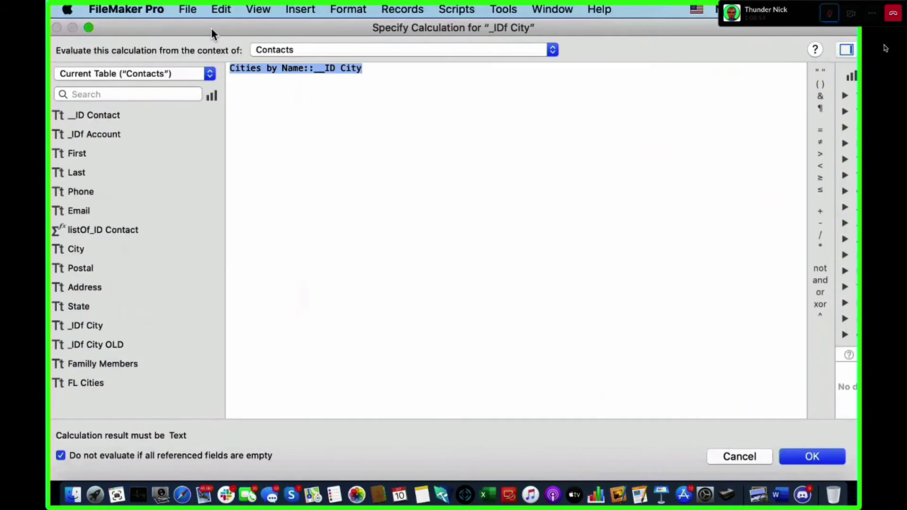
type("List")
key("Return")
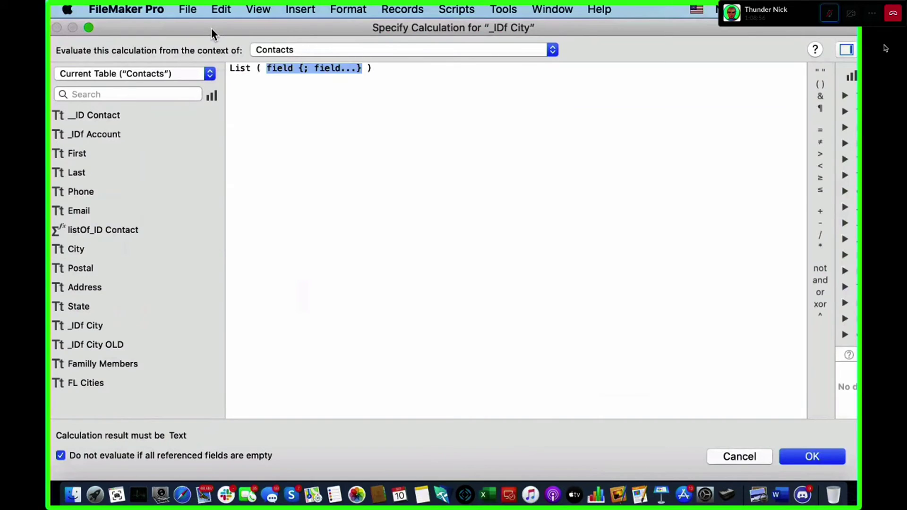
key("super+v")
key("Return")
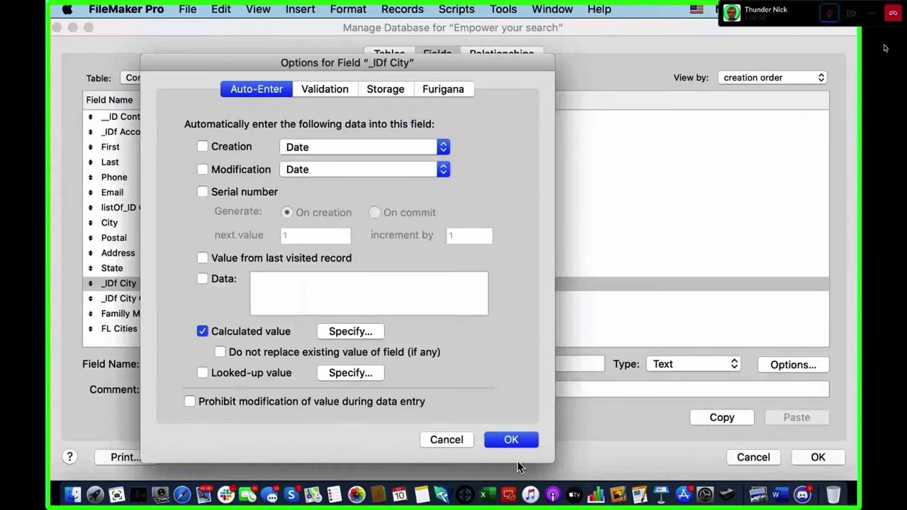
left_click(512, 440)
left_click(826, 460)
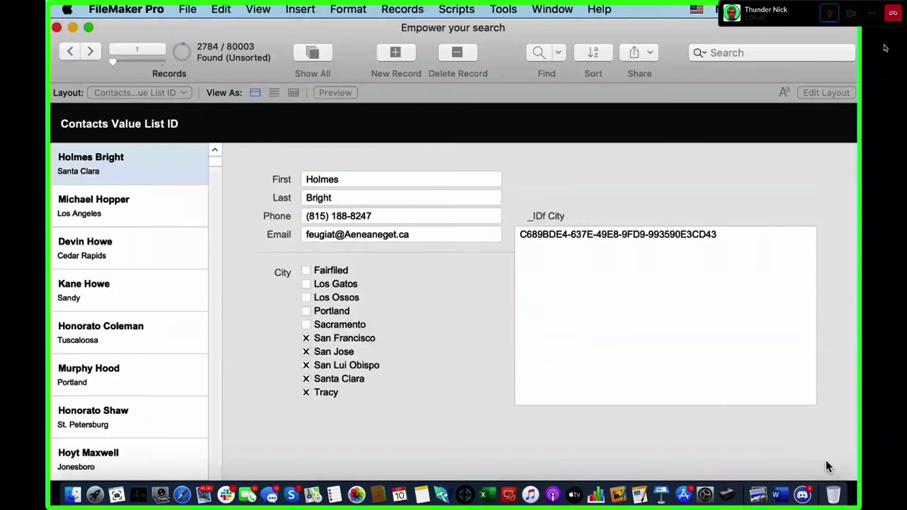
Toggle San Francisco off and on, tick the remaining cities from Sacramento up to Fairfiled, and inspect the IDs in _IDf City.
left_click(342, 336)
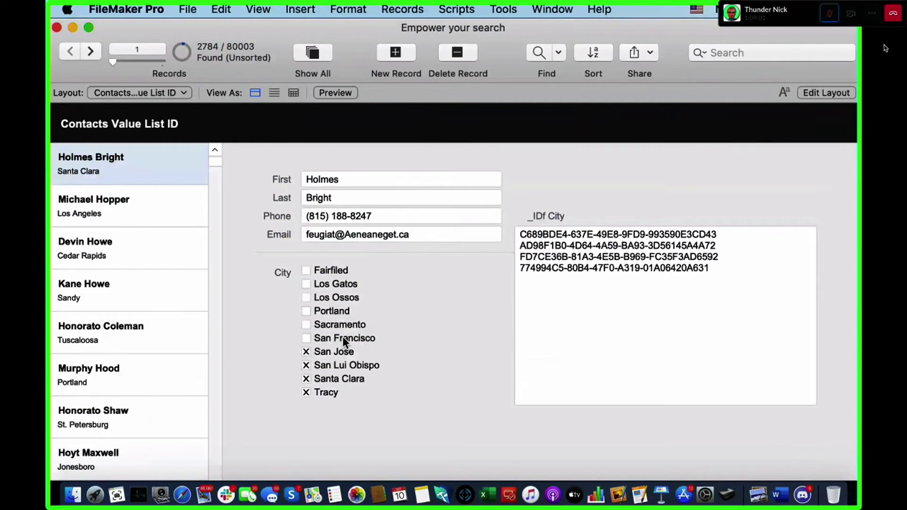
left_click(343, 338)
left_click(340, 325)
left_click(341, 311)
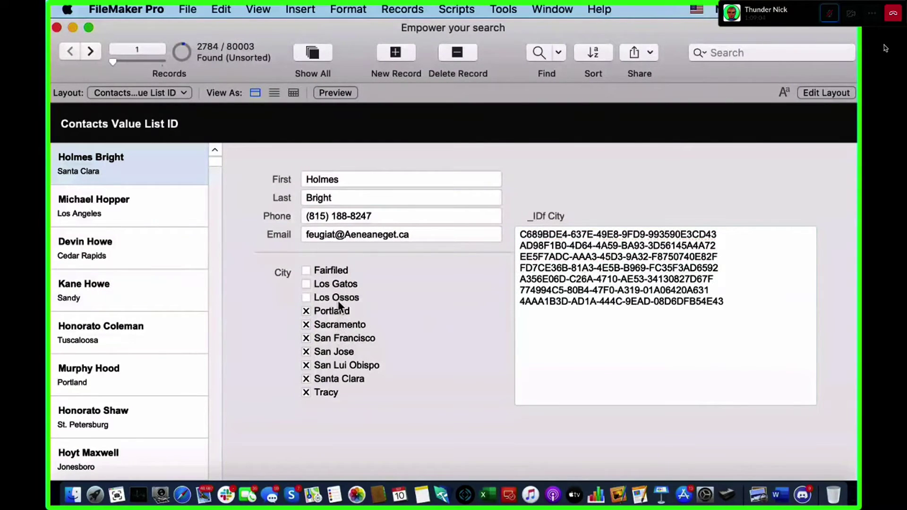
left_click(342, 298)
left_click(349, 271)
left_click(347, 284)
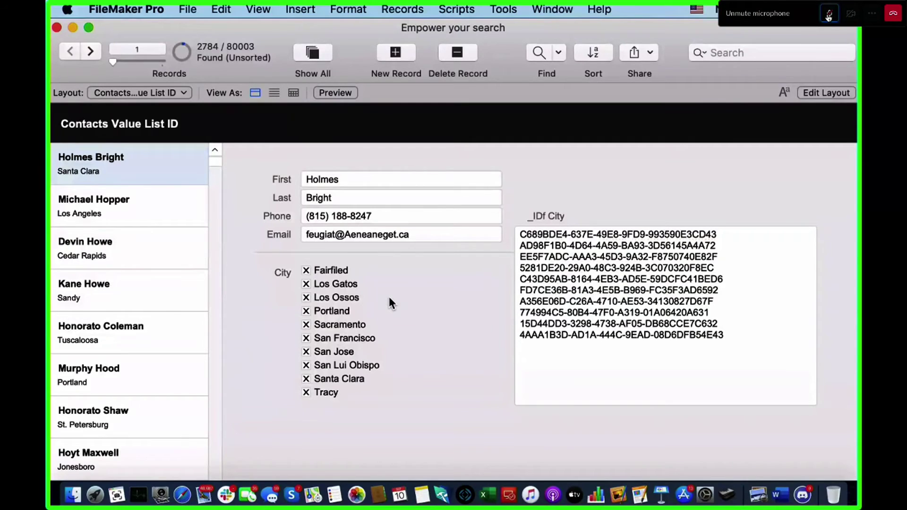
left_click_drag(721, 345, 517, 195)
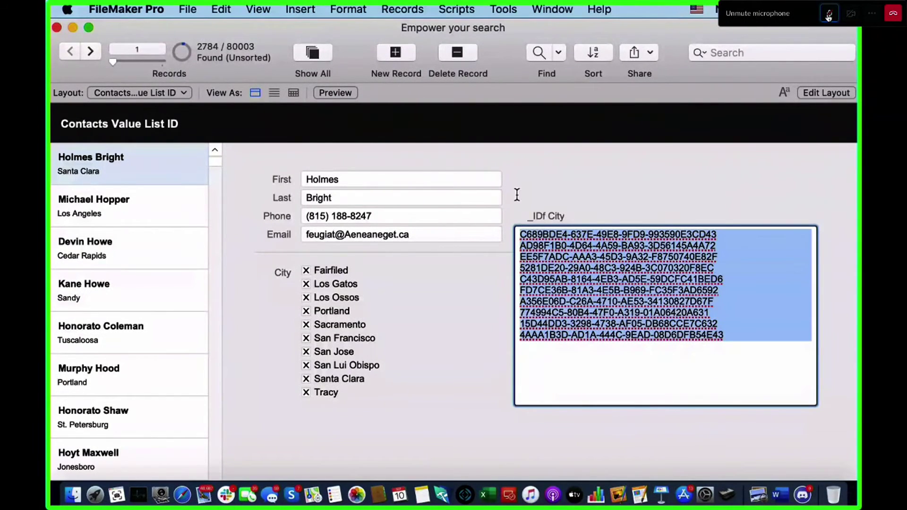
left_click(577, 186)
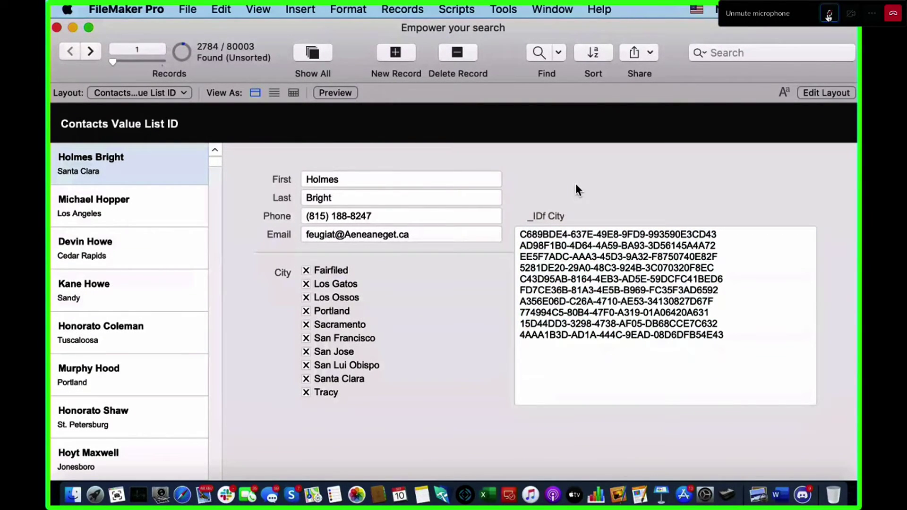
Untick all ten City checkboxes one by one from Tracy up to Fairfiled, watching the IDs in the _IDf City field.
left_click(829, 14)
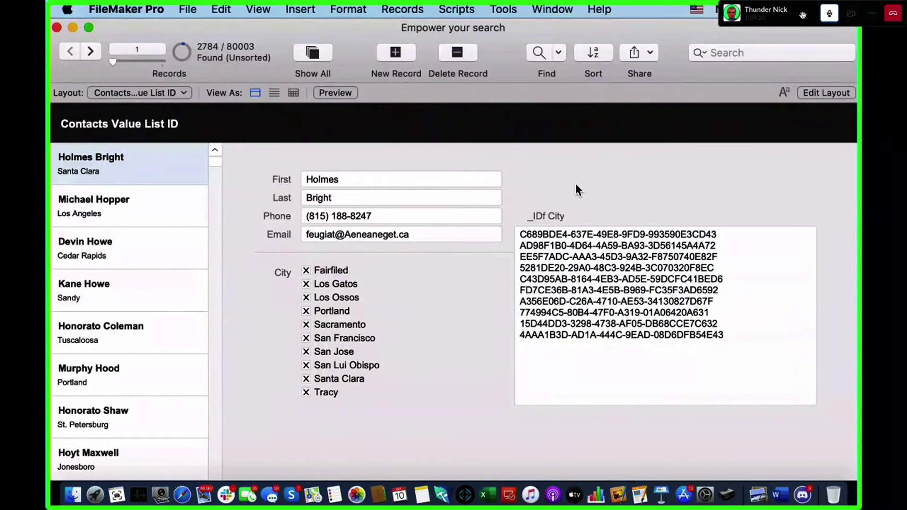
left_click(331, 393)
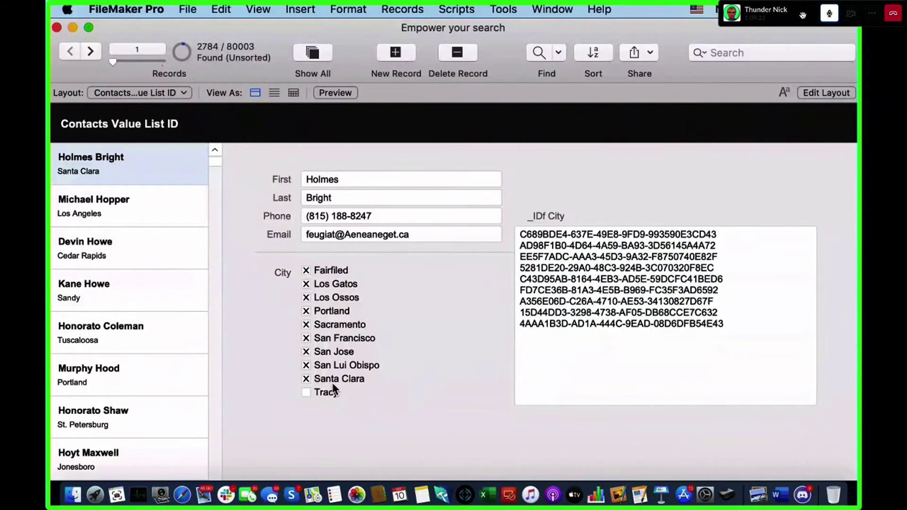
left_click(332, 380)
left_click(337, 367)
left_click(336, 353)
left_click(338, 339)
left_click(338, 325)
left_click(339, 311)
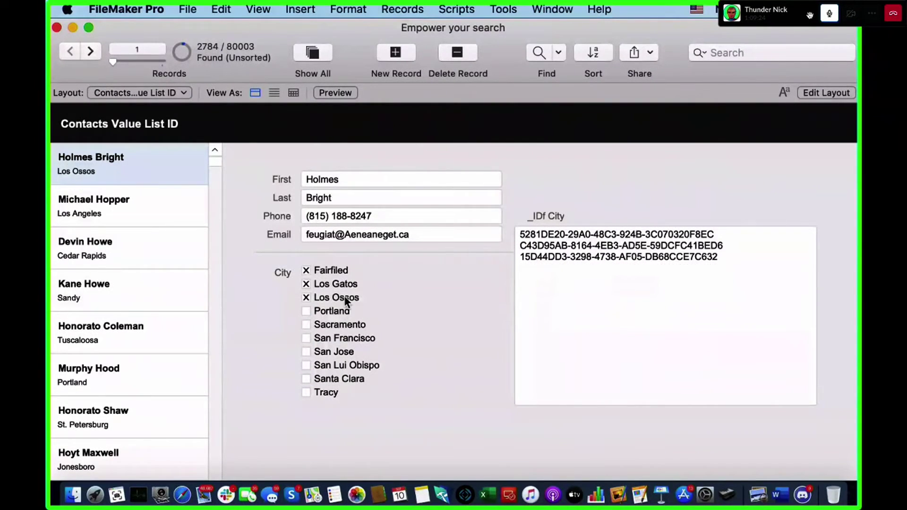
left_click(342, 298)
left_click(343, 284)
left_click(344, 274)
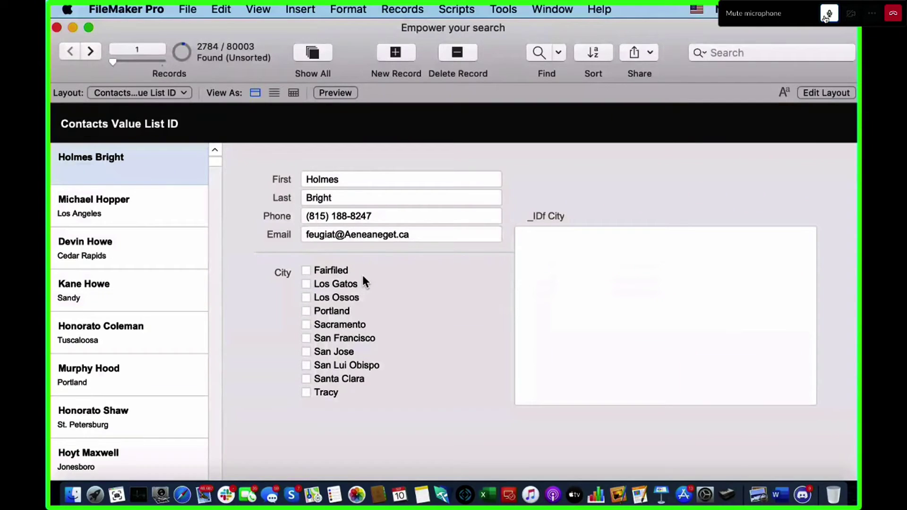
left_click(829, 14)
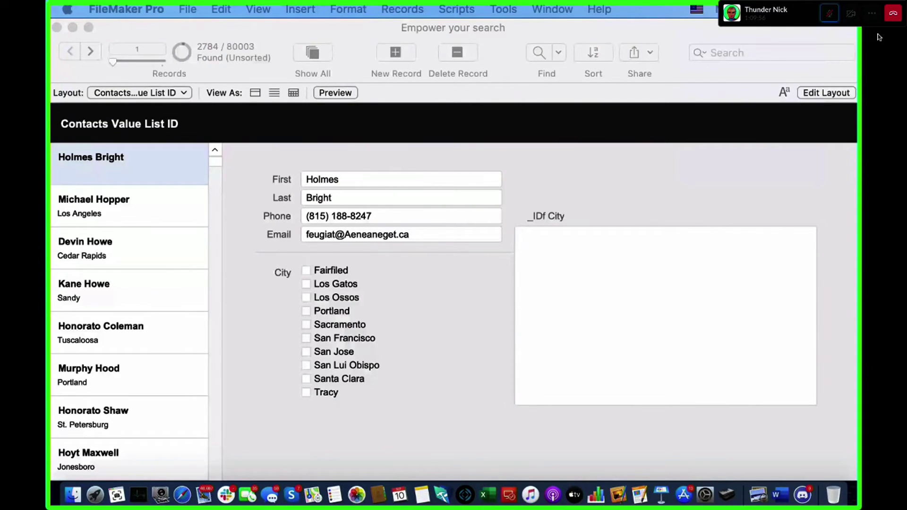
Tick Fairfiled, Los Gatos, Los Ossos, Portland and Sacramento for the first contact.
left_click(355, 257)
left_click(340, 270)
left_click(342, 284)
left_click(345, 297)
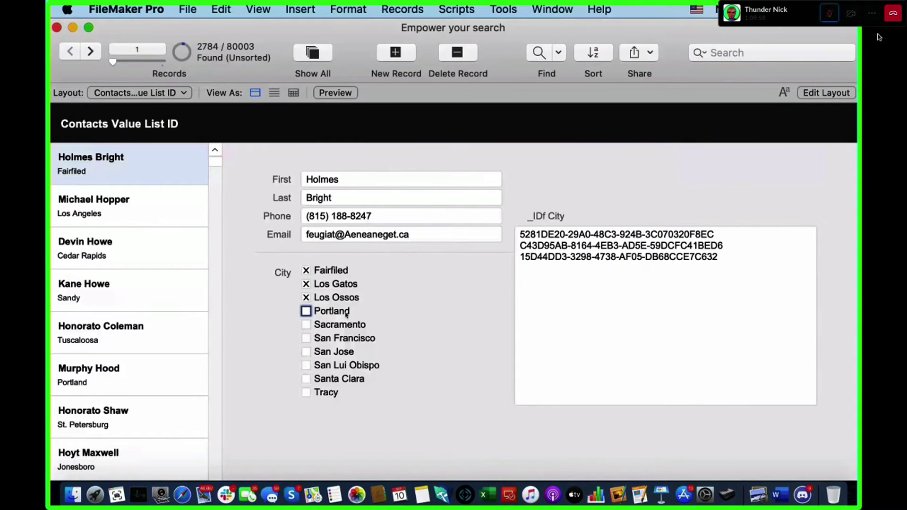
left_click(346, 313)
left_click(355, 326)
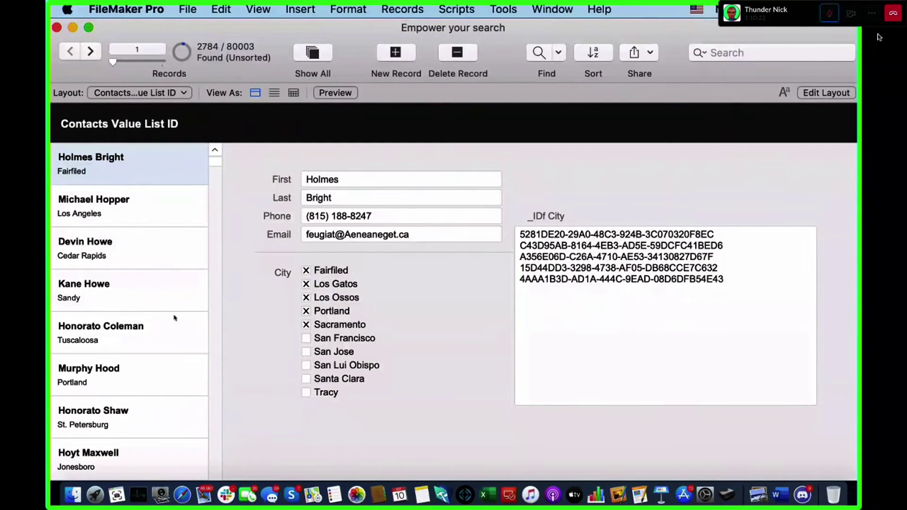
Untick Portland, Sacramento, Los Ossos, Los Gatos and Fairfiled so the contact has no city selected.
left_click(340, 311)
left_click(340, 325)
left_click(340, 298)
left_click(339, 284)
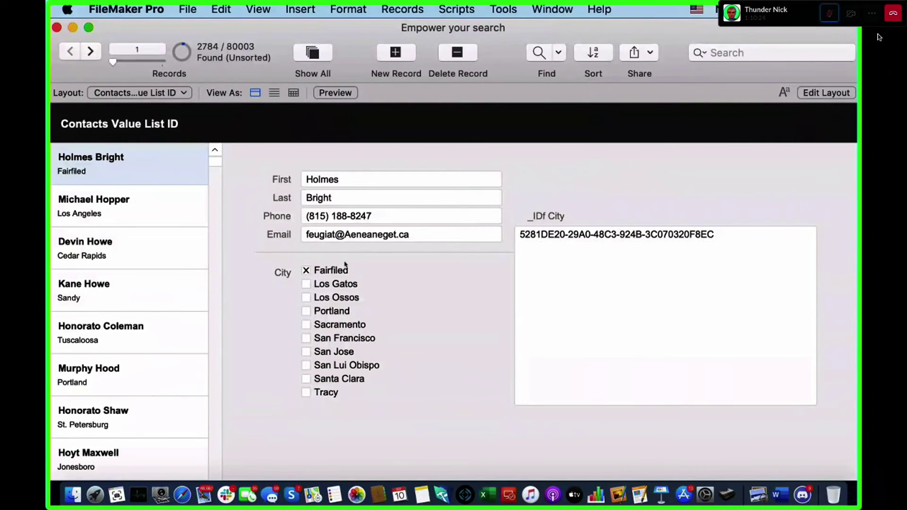
left_click(345, 270)
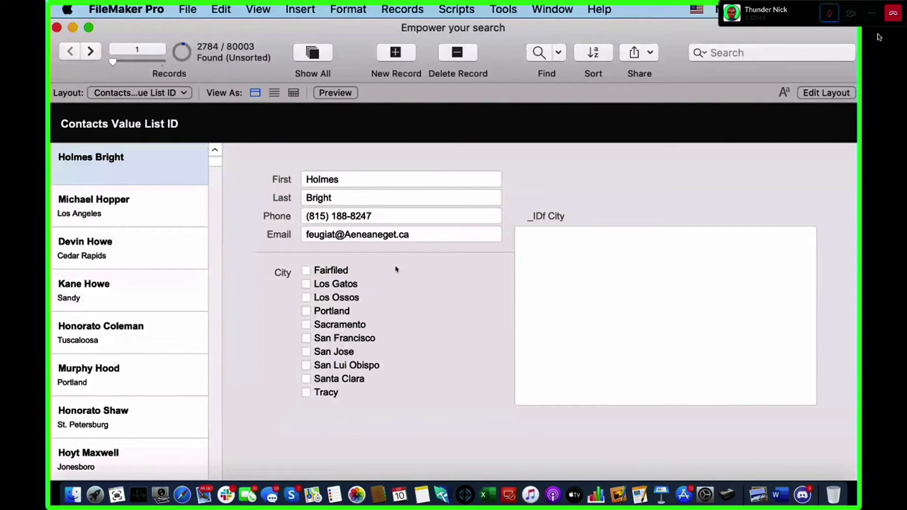
Edit the Contacts Value List ID layout and move the City label and its checkbox set down to free space beneath the divider line.
key("super+l")
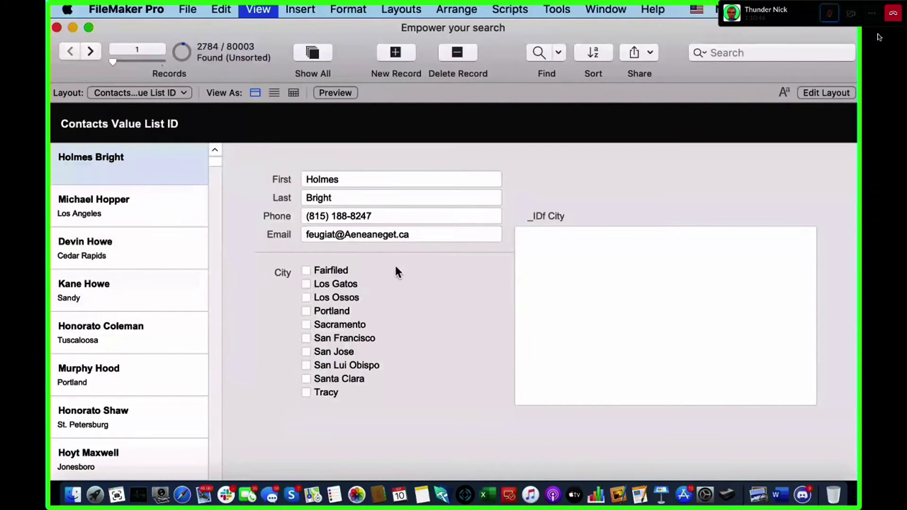
left_click(297, 274, "shift")
left_click_drag(296, 274, 297, 326)
left_click(347, 293)
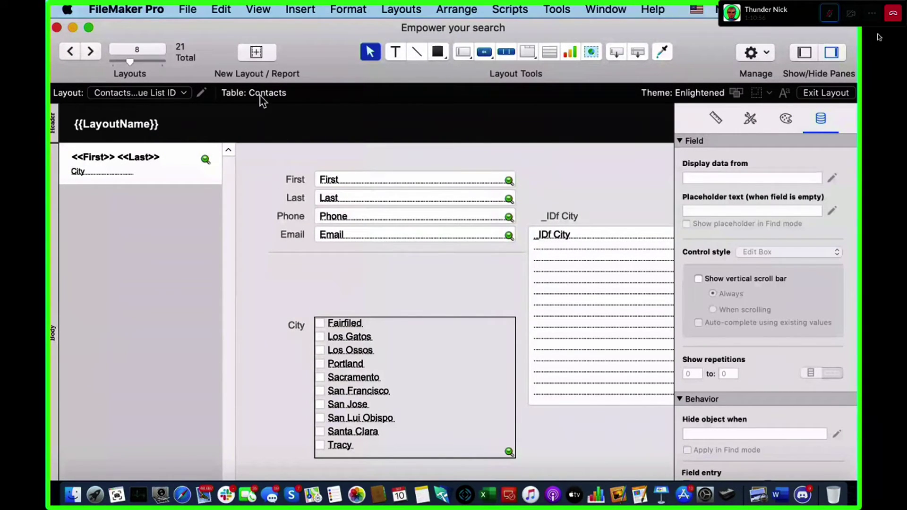
key("super+shift+d")
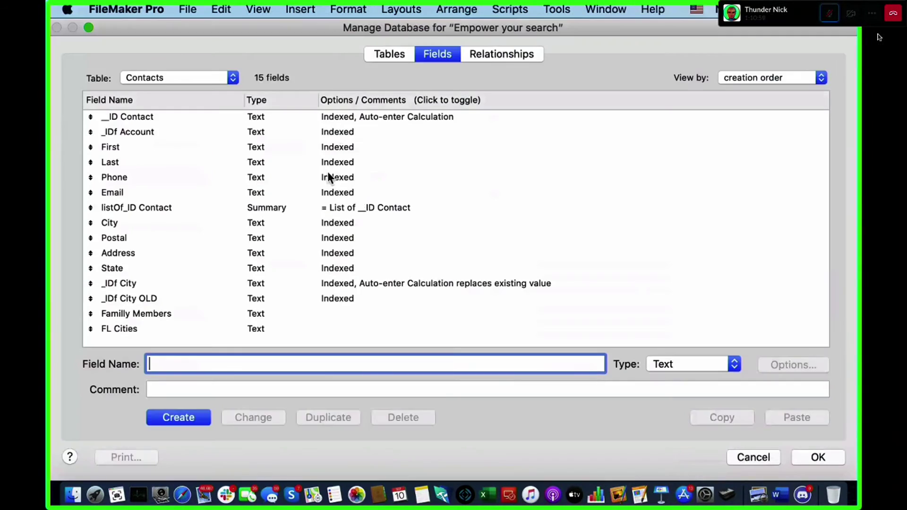
key("Escape")
key("super+shift+l")
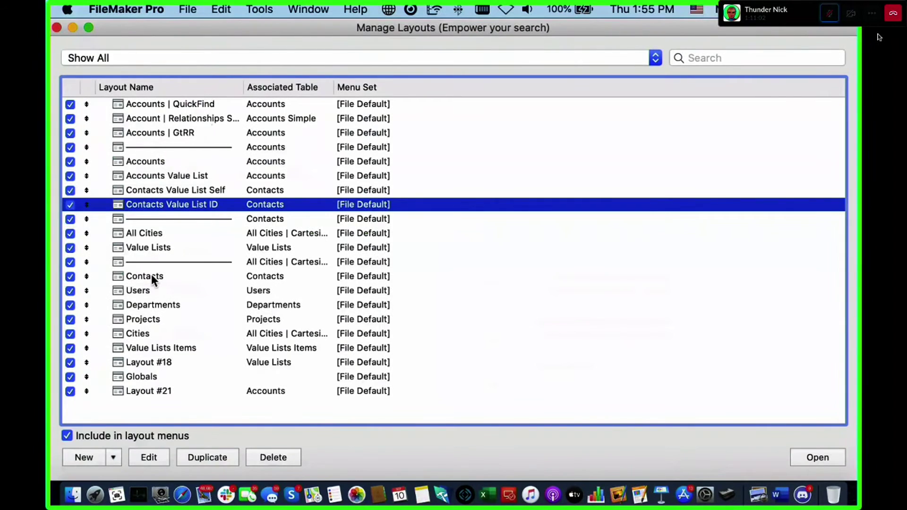
key("super+w")
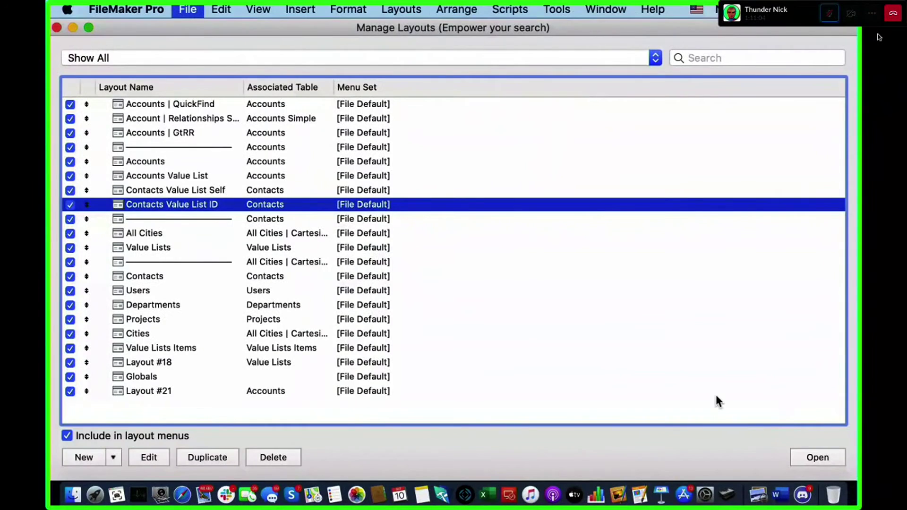
Switch to the All Cities window, add a text field named State to the Cities table, and save the database definition.
left_click(606, 10)
left_click(605, 182)
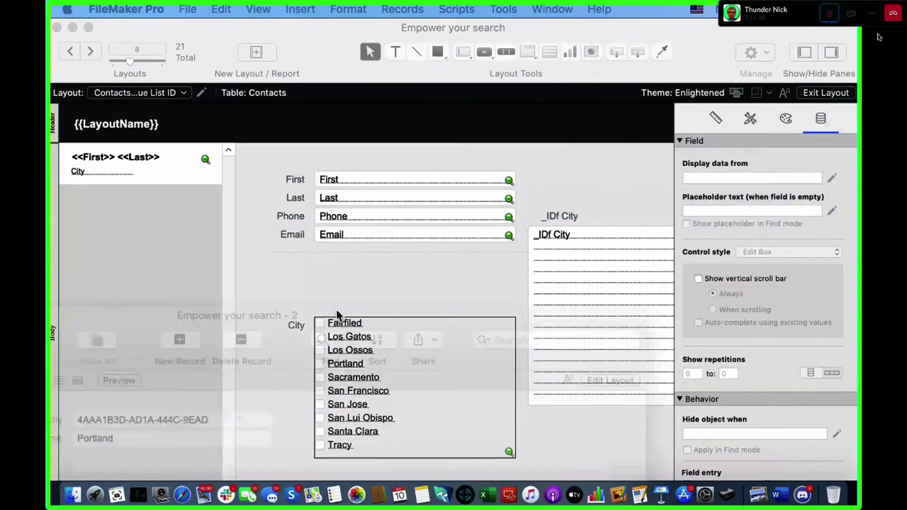
key("shift+super+d")
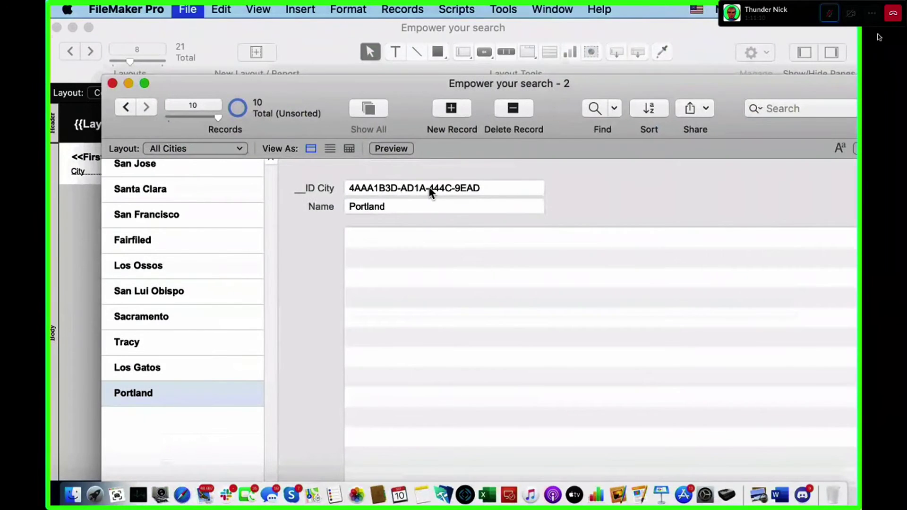
type("St")
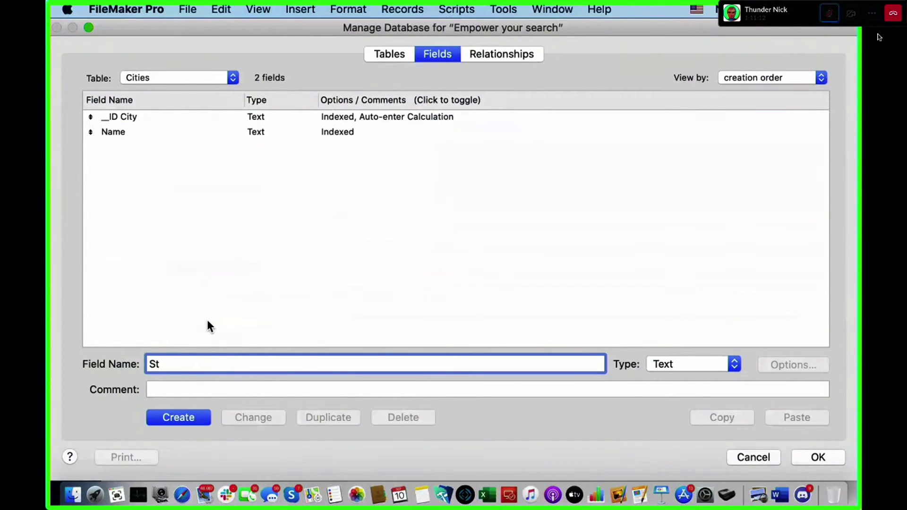
type("ate")
left_click(179, 415)
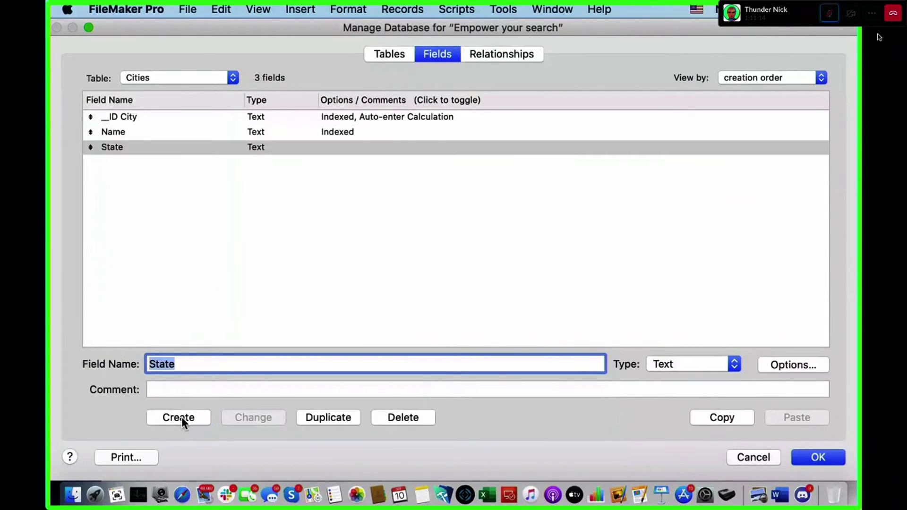
left_click(818, 457)
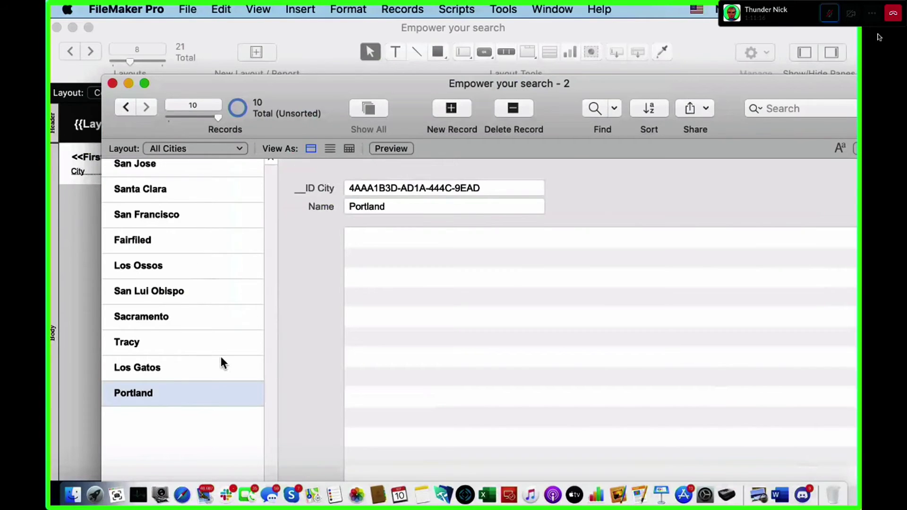
Edit the All Cities layout and move the __ID City and Name fields with their labels up toward the header.
key("super+l")
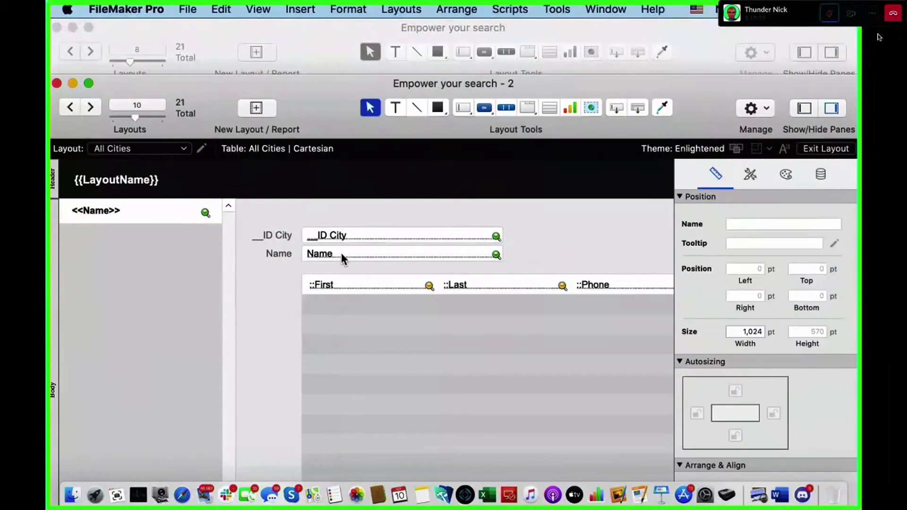
left_click(341, 253)
left_click(274, 254, "shift")
left_click(272, 235, "shift")
left_click(328, 234, "shift")
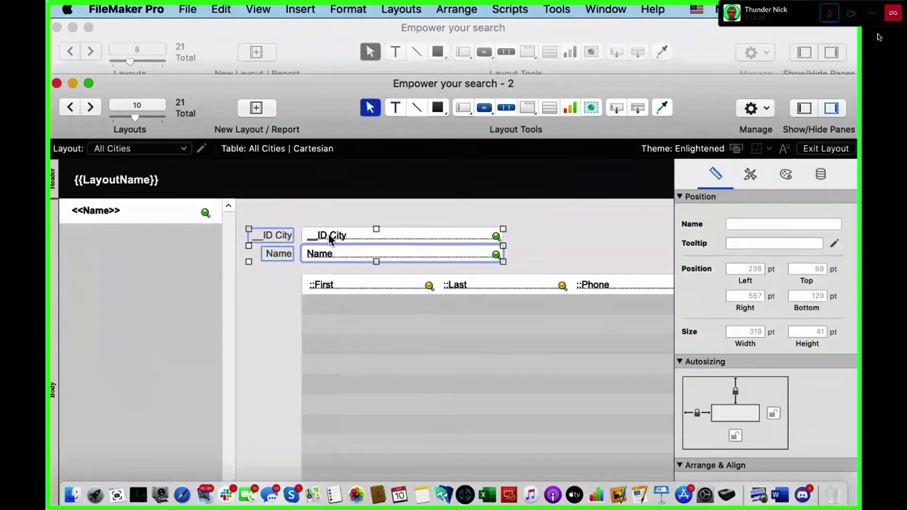
left_click(361, 246)
Add the State field with a label to the All Cities layout and place it between the Name field and the portal.
left_click_drag(361, 250, 367, 274)
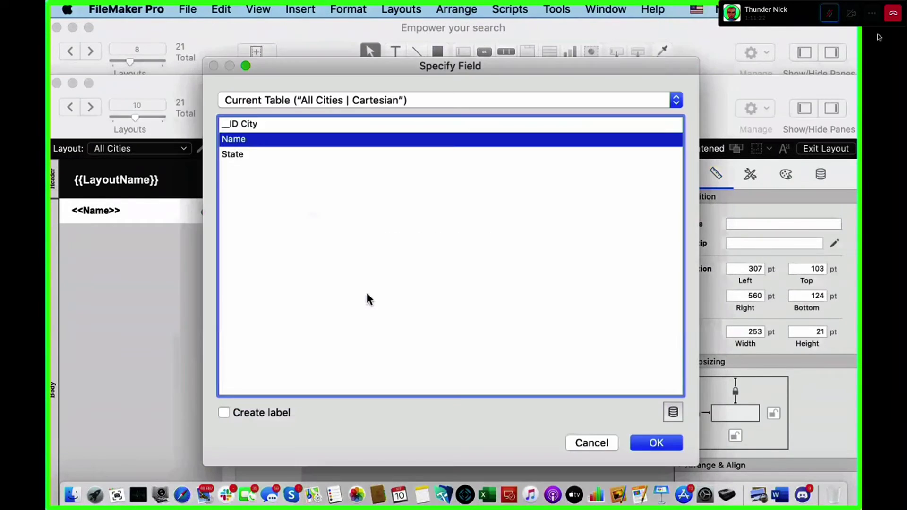
left_click(269, 158)
left_click(265, 413)
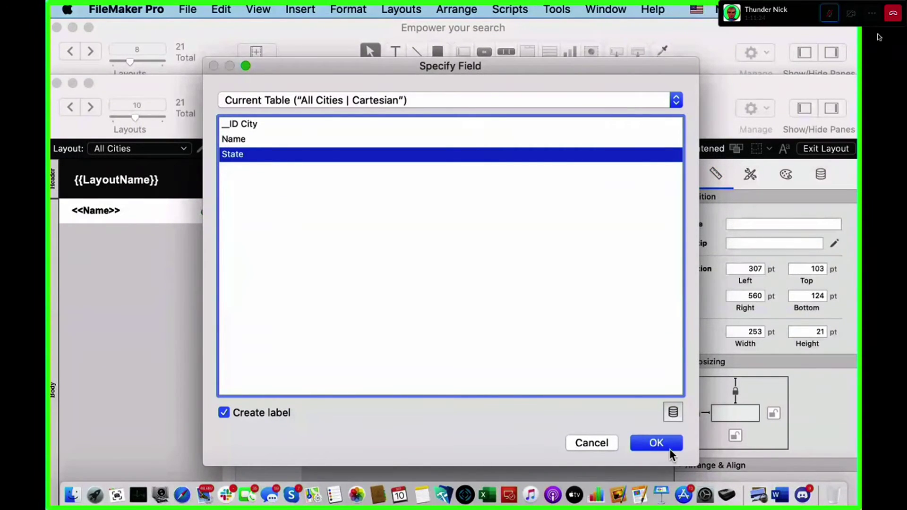
left_click(670, 449)
left_click(290, 255, "shift")
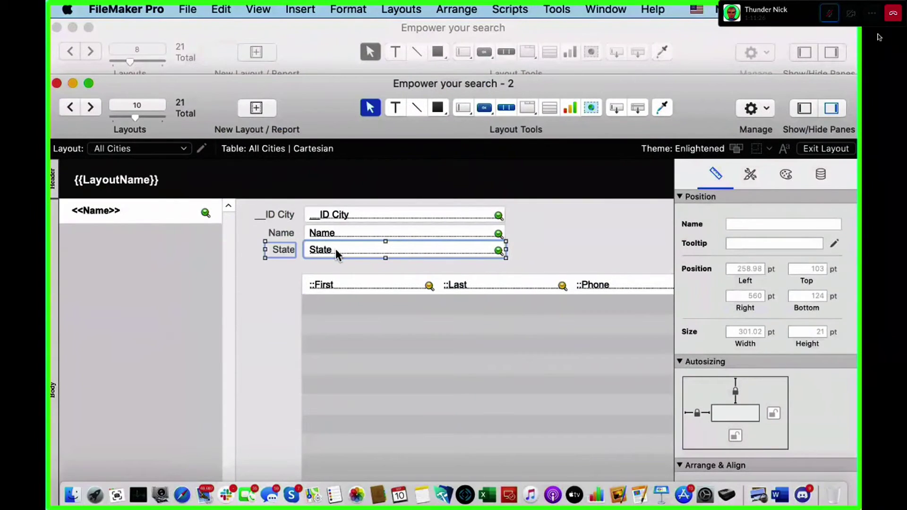
left_click_drag(337, 250, 361, 258)
left_click(521, 255)
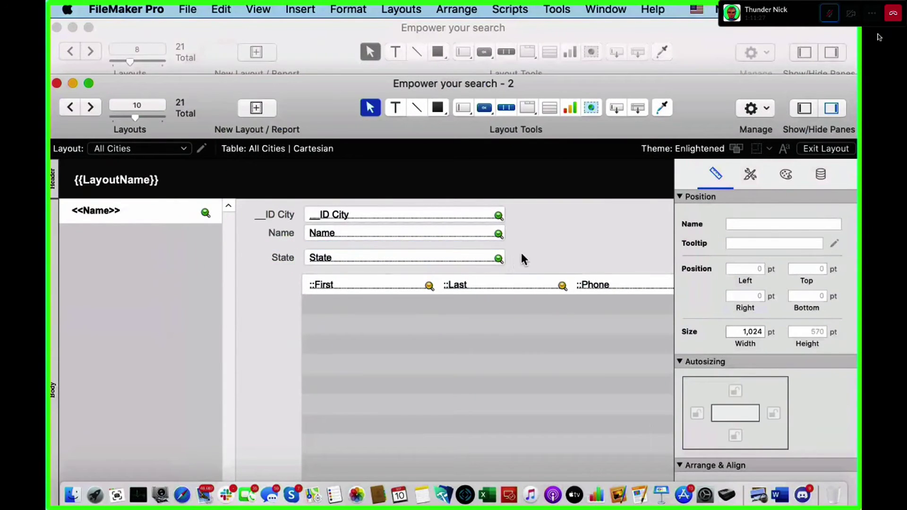
Nudge the Name field and its label down to even the spacing between __ID City and State, and return to Browse mode.
left_click(306, 235)
left_click(298, 232, "shift")
left_click_drag(344, 232, 345, 235)
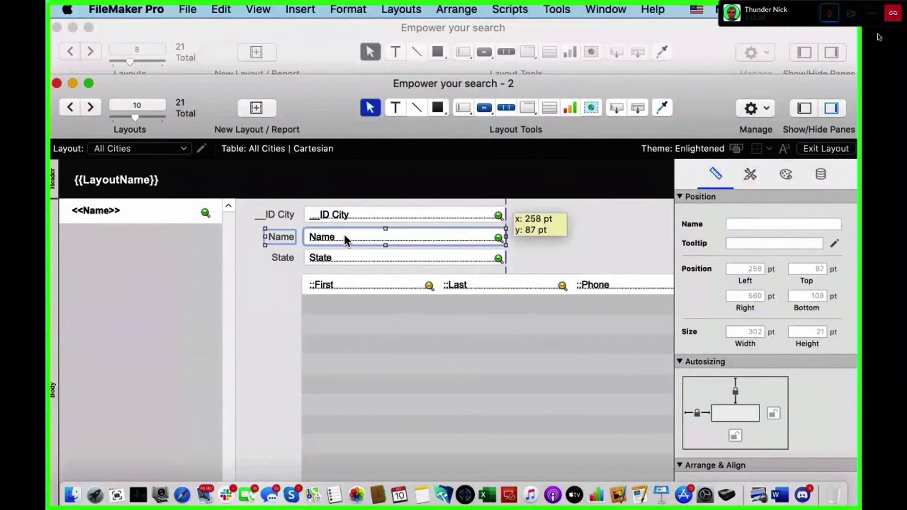
left_click(528, 228)
key("super+b")
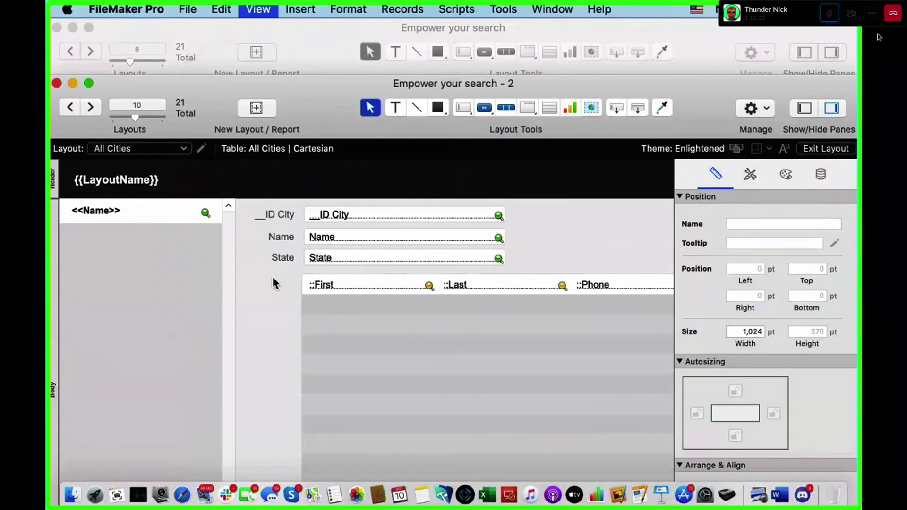
Edit the city list's merge text on the All Cities layout so it reads <<Name>> | <<State>>.
key("super+l")
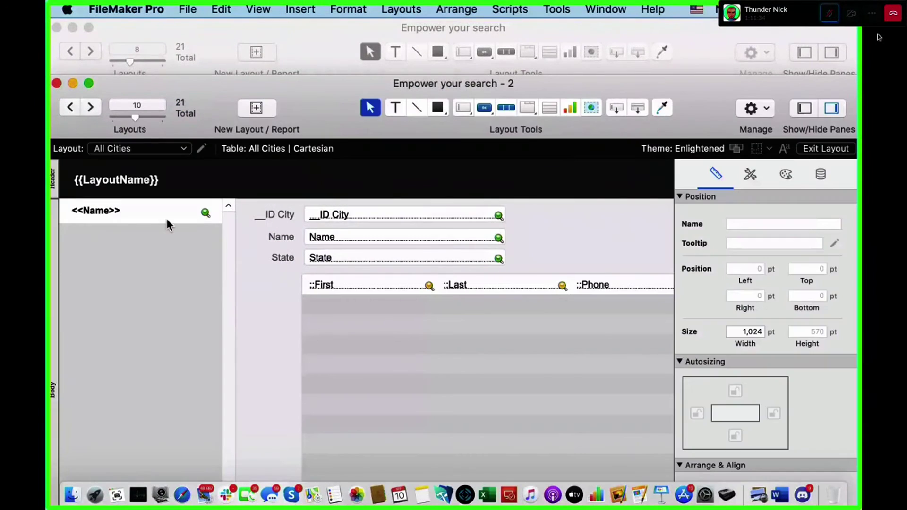
double_click(134, 211)
type("|")
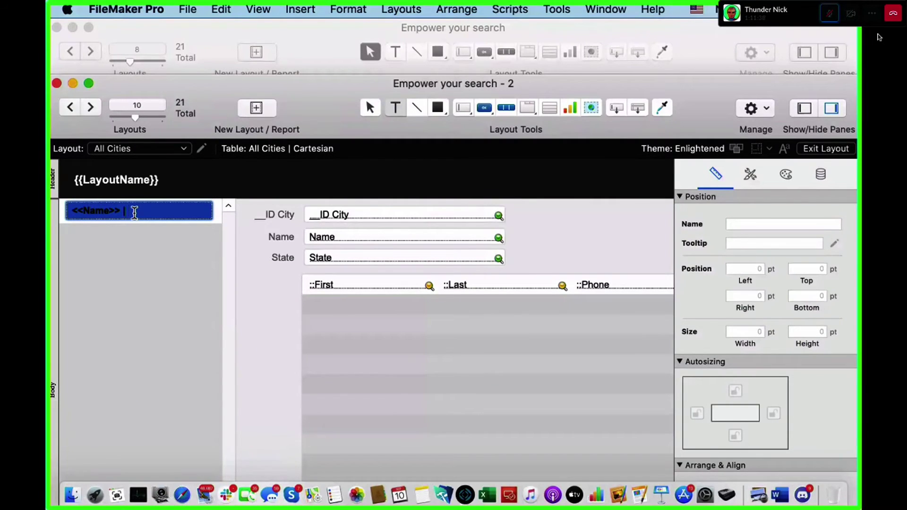
key("super+alt+m")
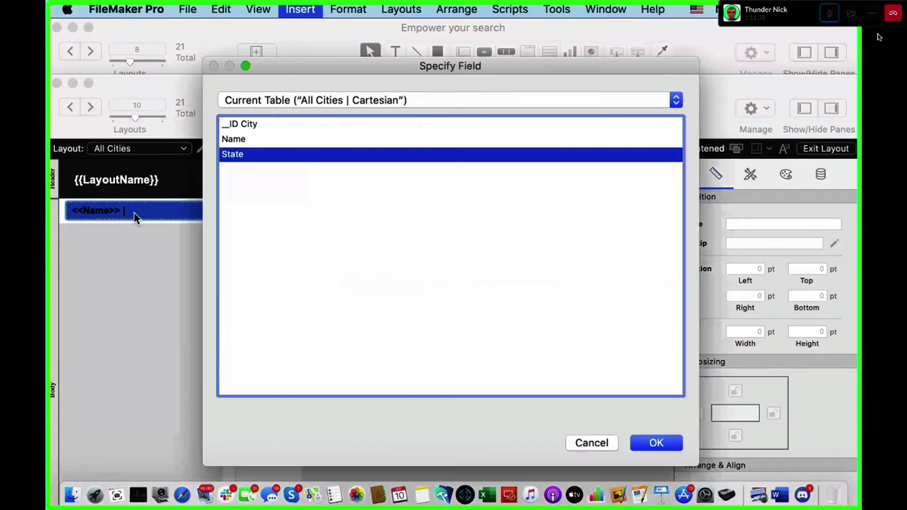
double_click(234, 154)
left_click(245, 267)
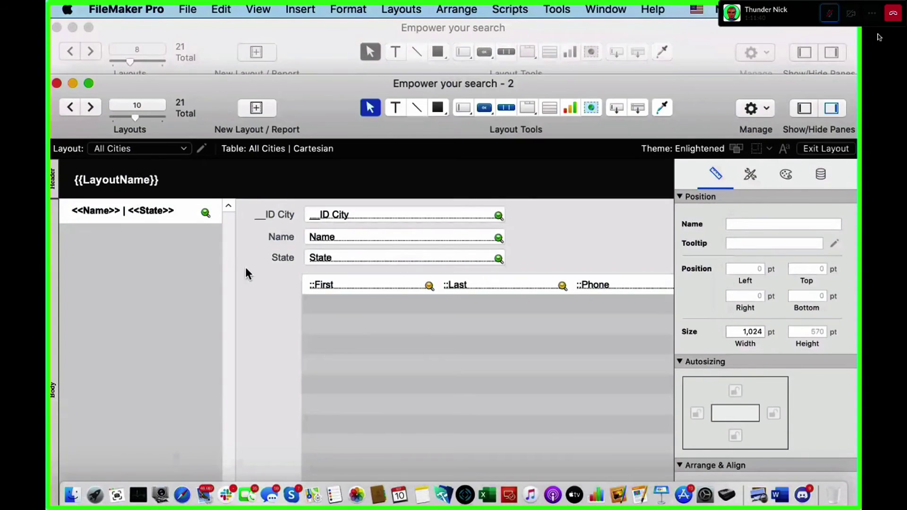
Return to Browse mode and set the State of the Portland record to Oregon.
key("super+b")
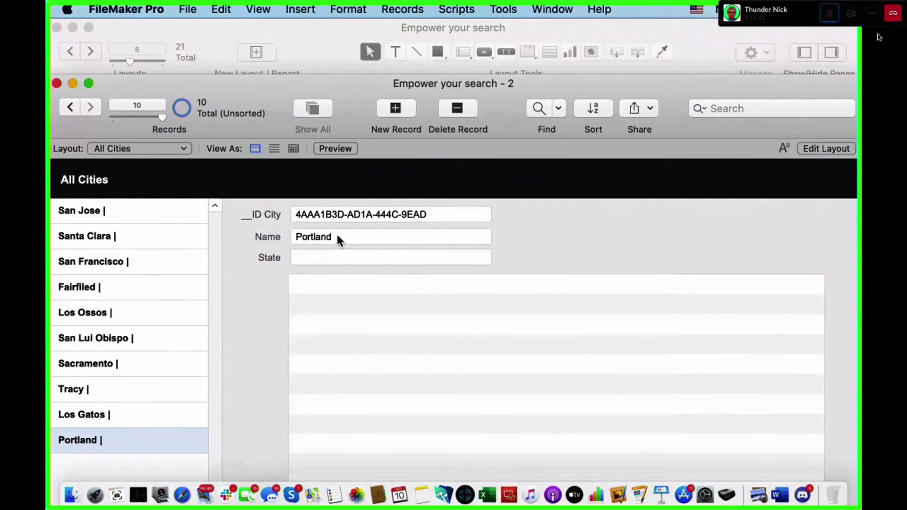
left_click(336, 257)
type("Oregon")
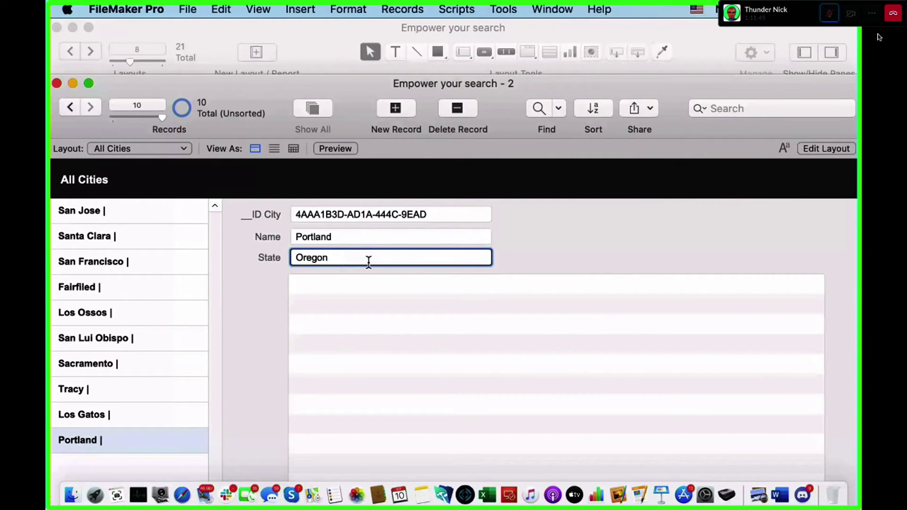
left_click(647, 257)
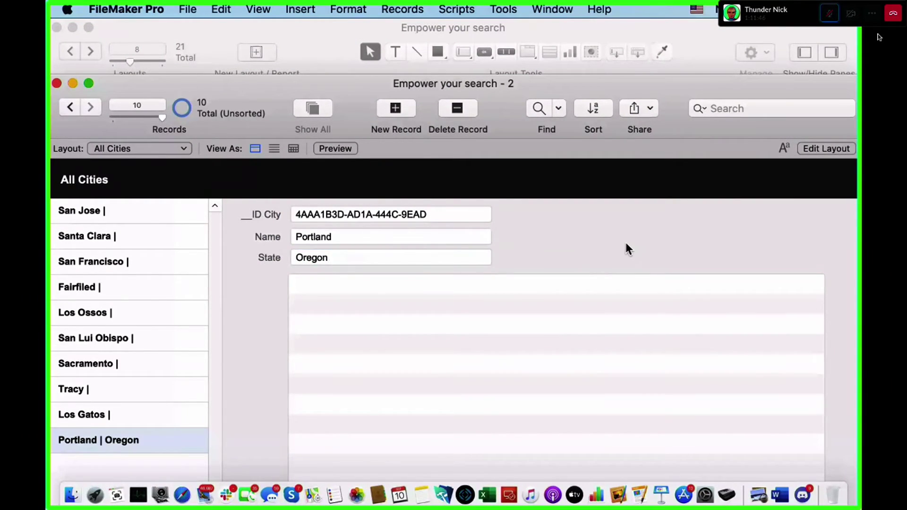
Create a new city record with the Name Portland and the State Florida.
left_click(395, 108)
left_click(321, 239)
type("P")
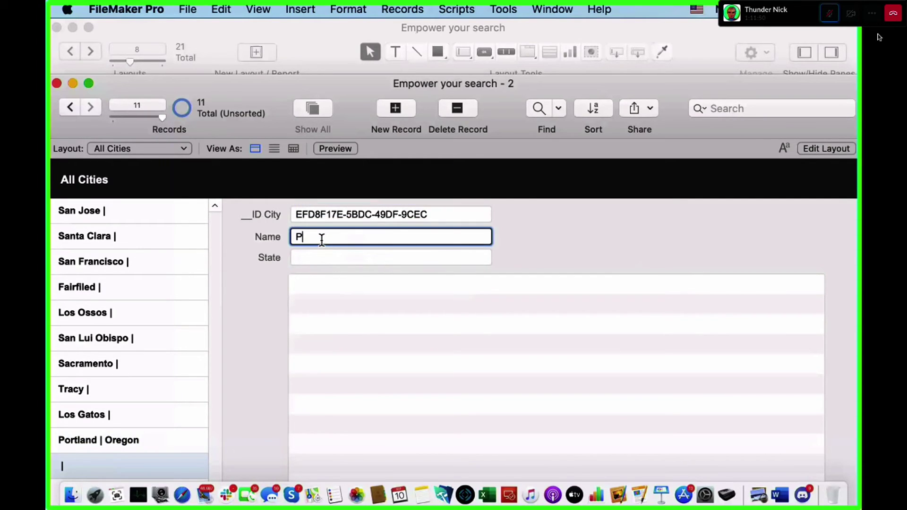
type("ortland")
left_click(332, 260)
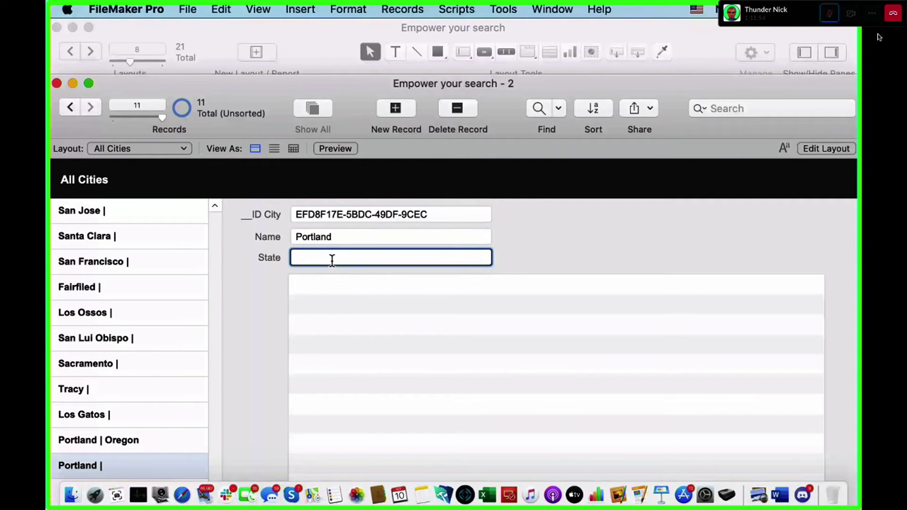
type("Florida")
left_click(505, 207)
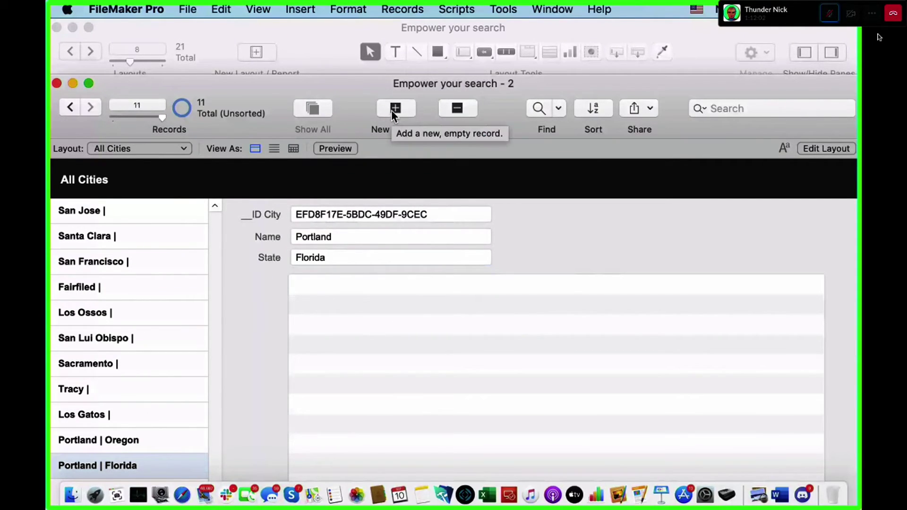
Move the All Cities window up and set the State of the Los Gatos record to California.
left_click_drag(242, 81, 293, 28)
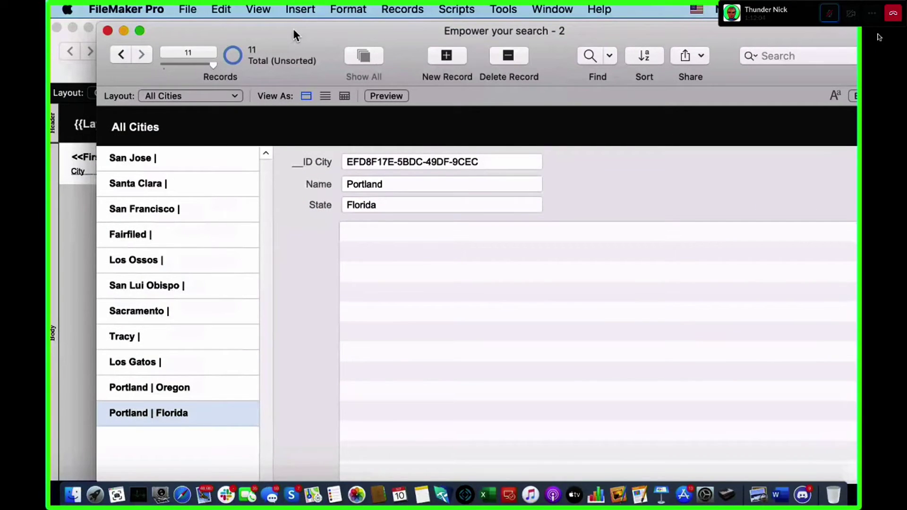
left_click(165, 366)
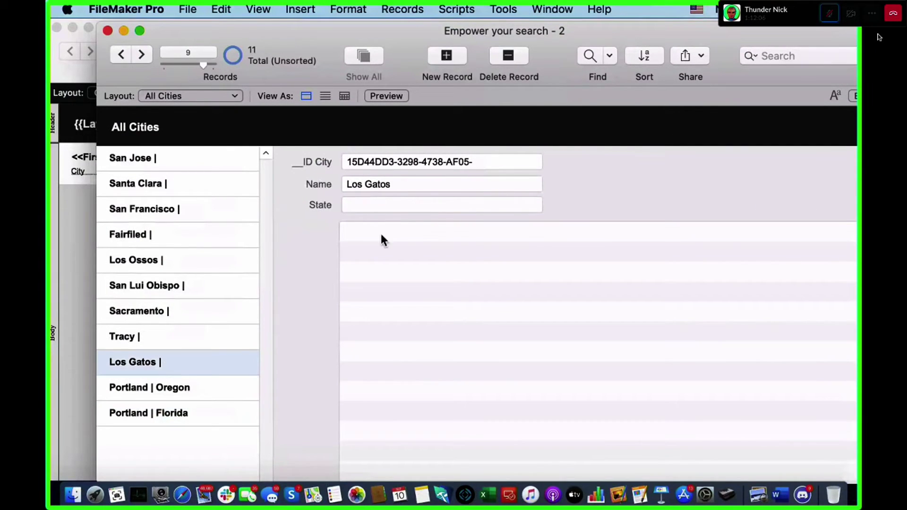
left_click(395, 198)
type("Ca")
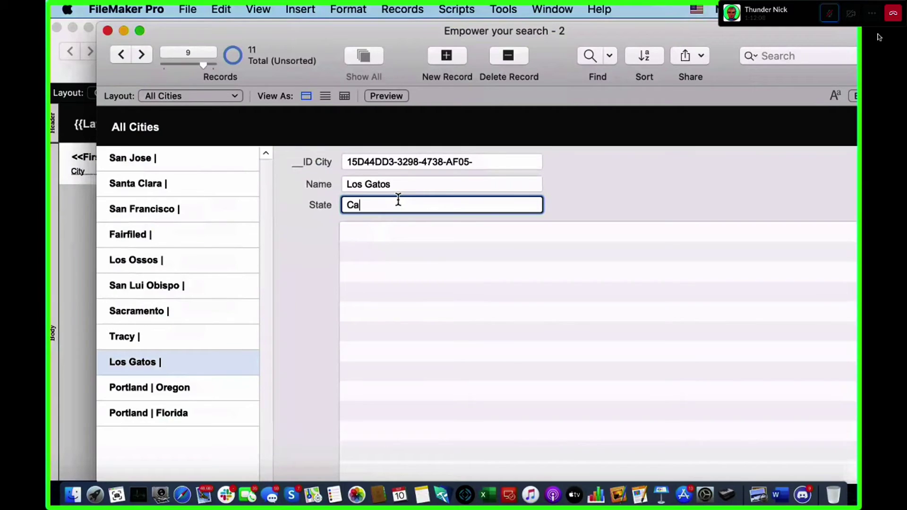
type("lifornia")
left_click(333, 232)
Create another city record with the Name Los Gatos and the State New Mexico.
left_click(446, 56)
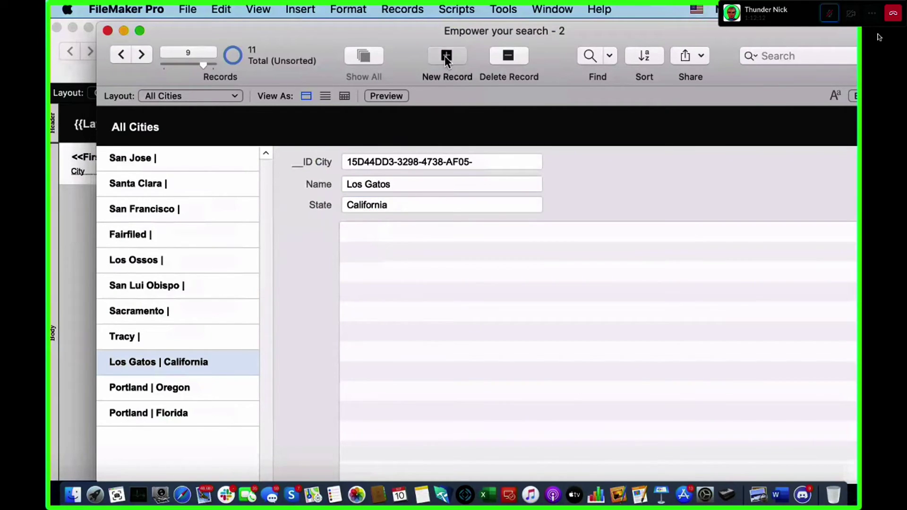
left_click(383, 186)
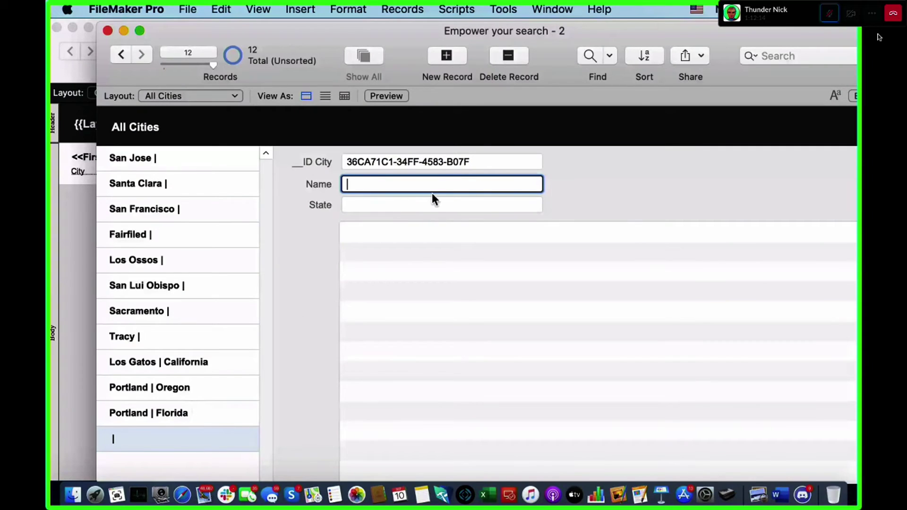
type("Los Gatos")
key("Tab")
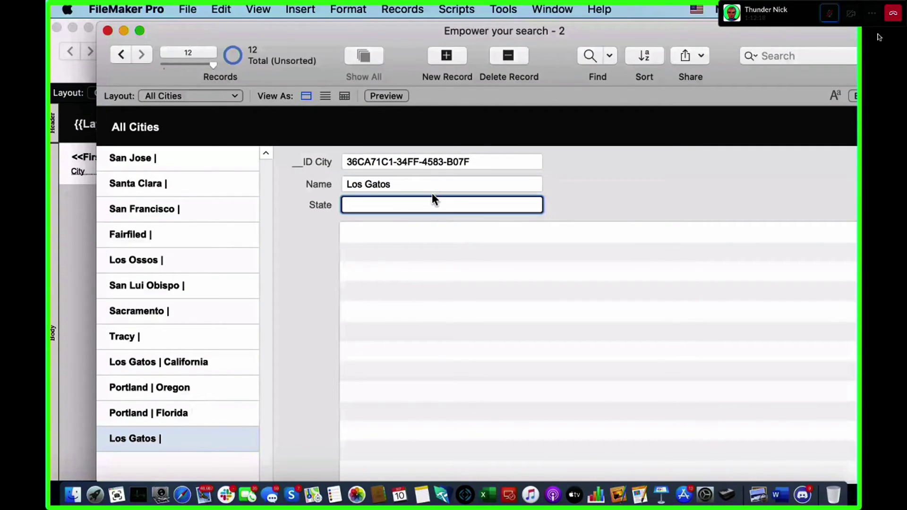
type("New Mexico")
left_click(585, 186)
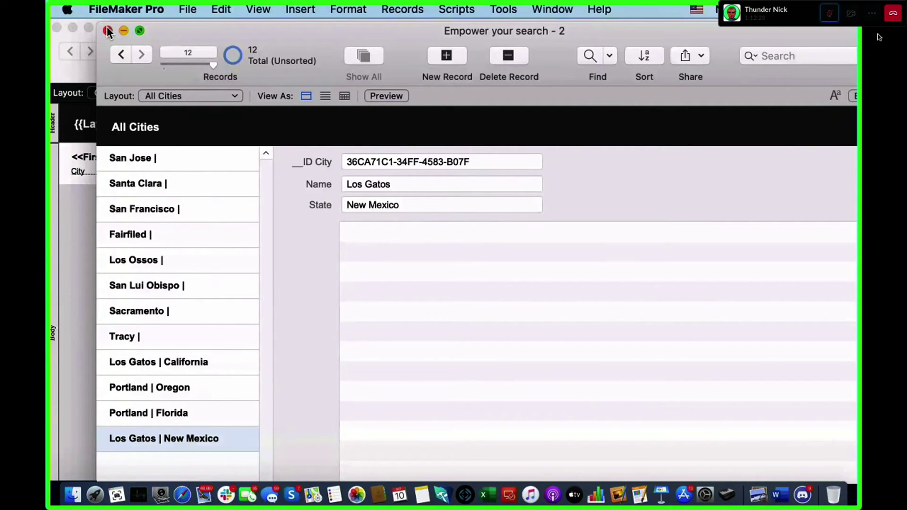
Return to the contacts window, move the City label and checkbox set up beneath the divider line, and switch to Browse mode.
left_click_drag(172, 32, 246, 505)
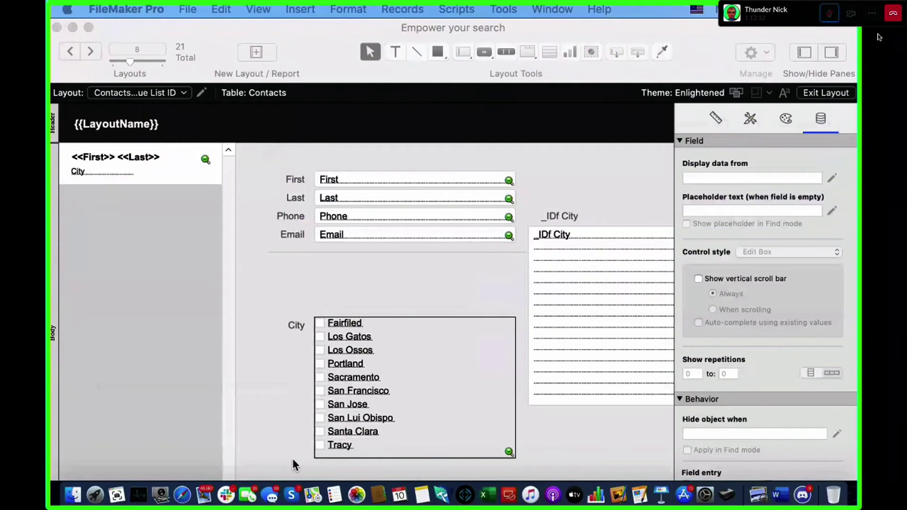
left_click(343, 256)
left_click(297, 326)
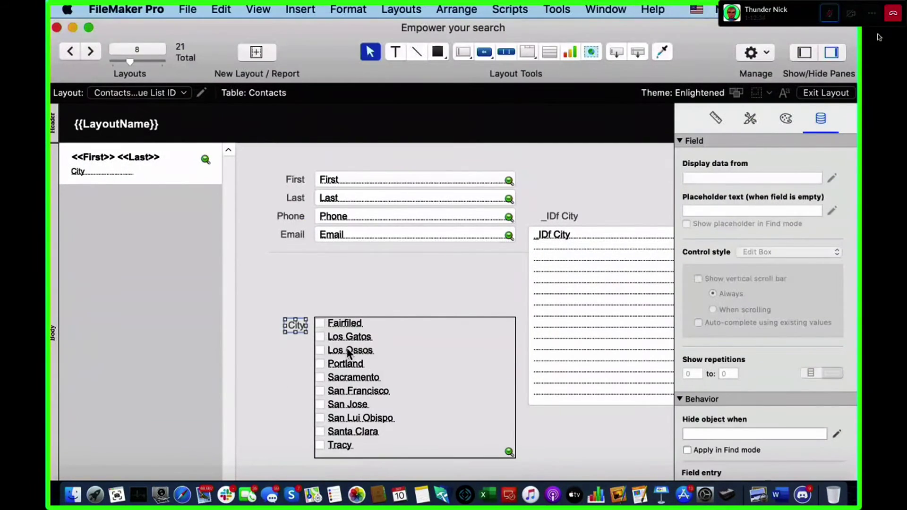
left_click(347, 348, "shift")
left_click_drag(347, 348, 342, 304)
key("super+b")
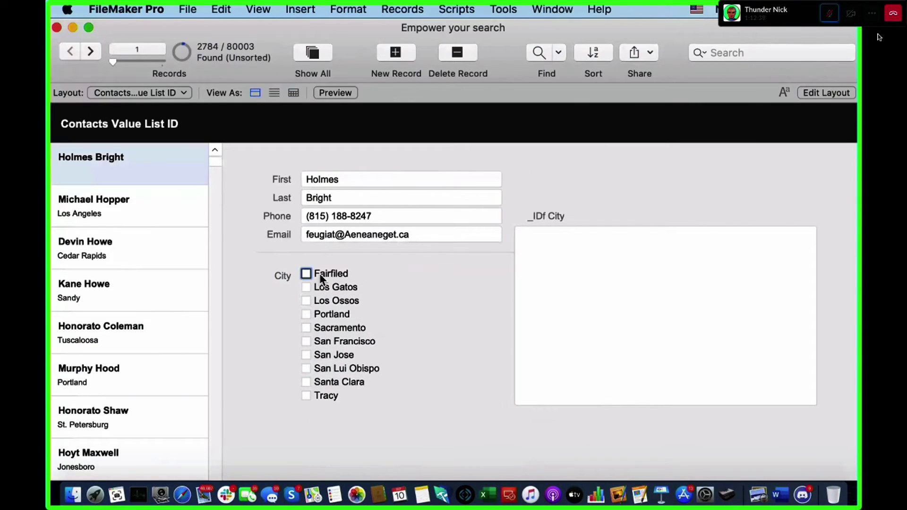
Tick Los Gatos for the first contact and select all the IDs stored in its _IDf City field.
left_click(320, 274)
left_click(318, 271)
left_click(313, 287)
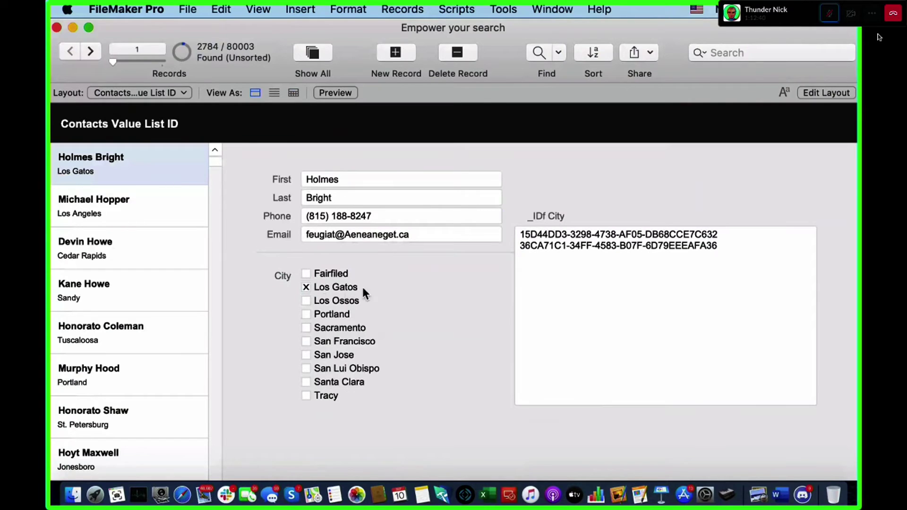
left_click(614, 272)
key("super+a")
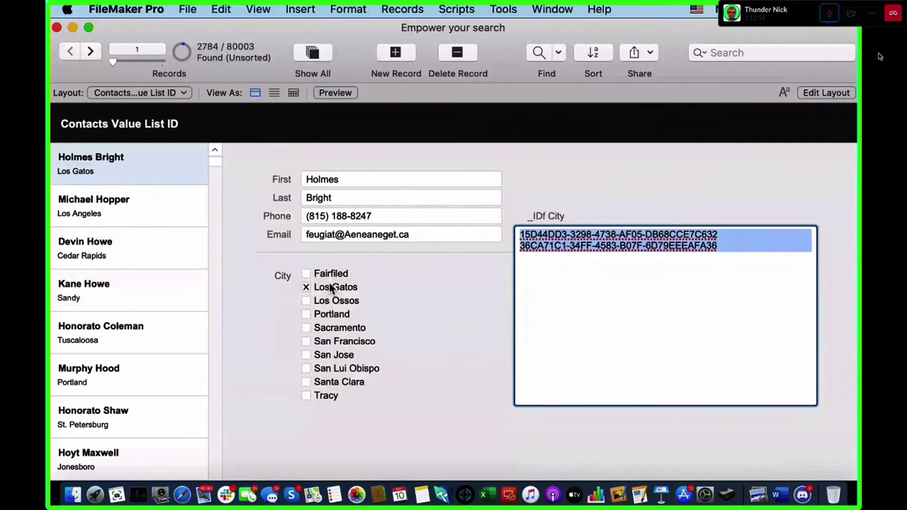
Edit the contacts layout and move the City label and its checkbox set down to free a row beneath the divider line.
key("super+shift+d")
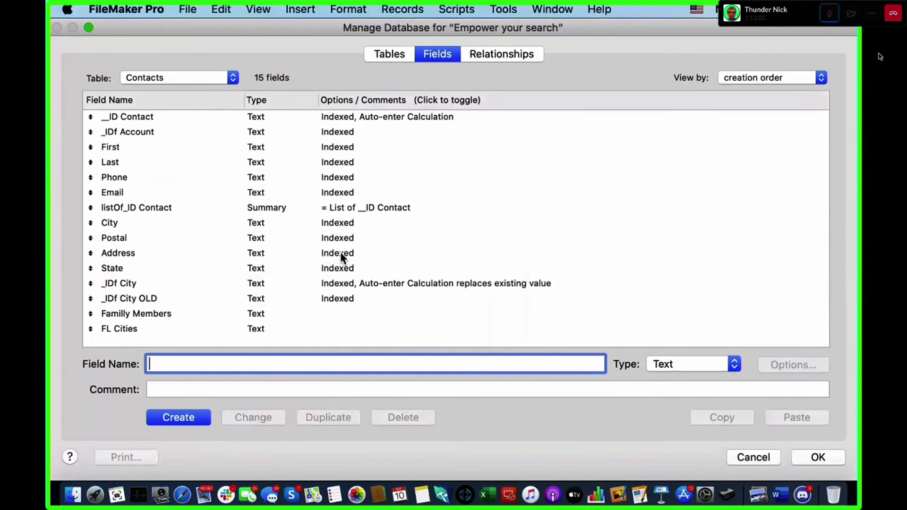
key("Escape")
key("super+l")
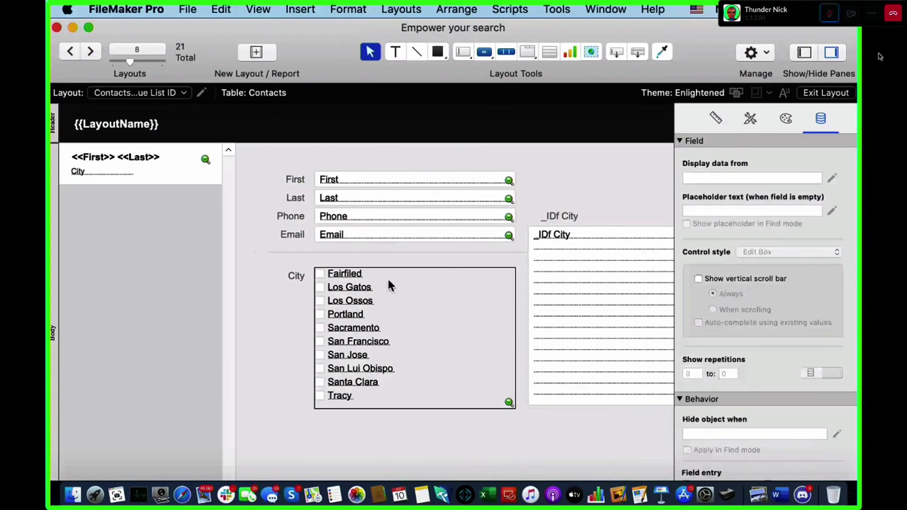
left_click(387, 279)
left_click(298, 275, "shift")
left_click_drag(376, 288, 374, 310)
left_click(361, 237)
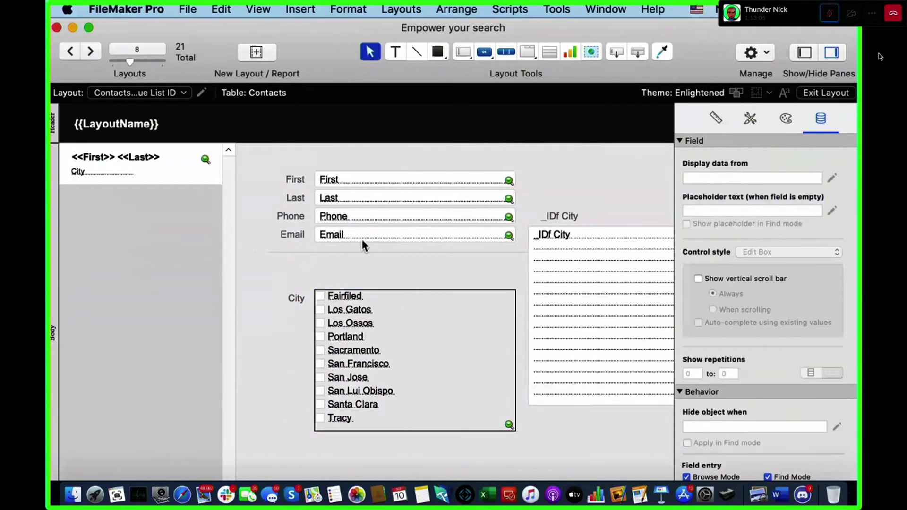
left_click(293, 234, "shift")
Copy the State label and pop-up menu from the preceding contacts layout, paste them above the City checkbox set in this layout, and save.
left_click(70, 51)
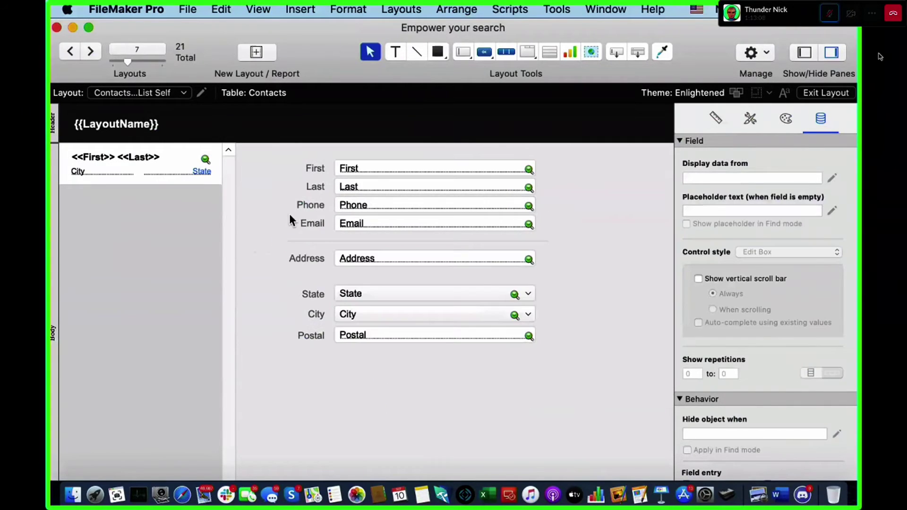
left_click(368, 314)
left_click(338, 294)
left_click(314, 293, "shift")
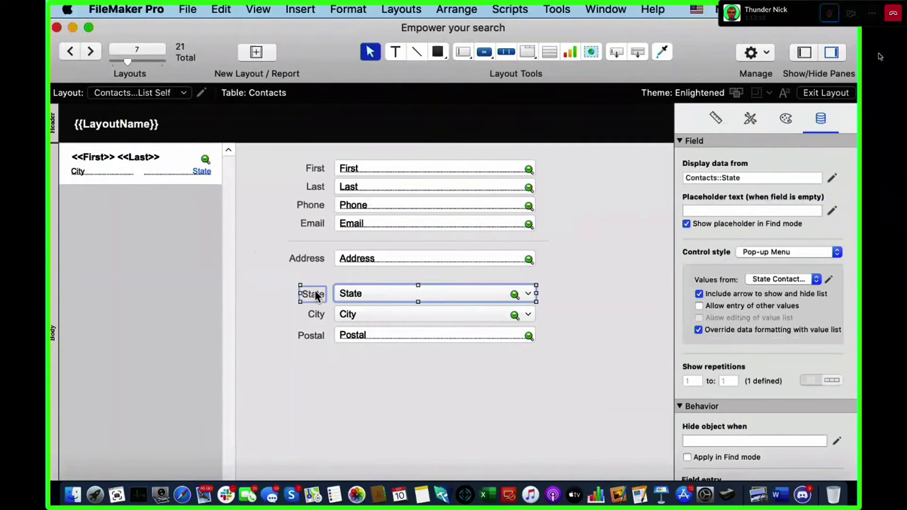
key("super+c")
left_click(90, 52)
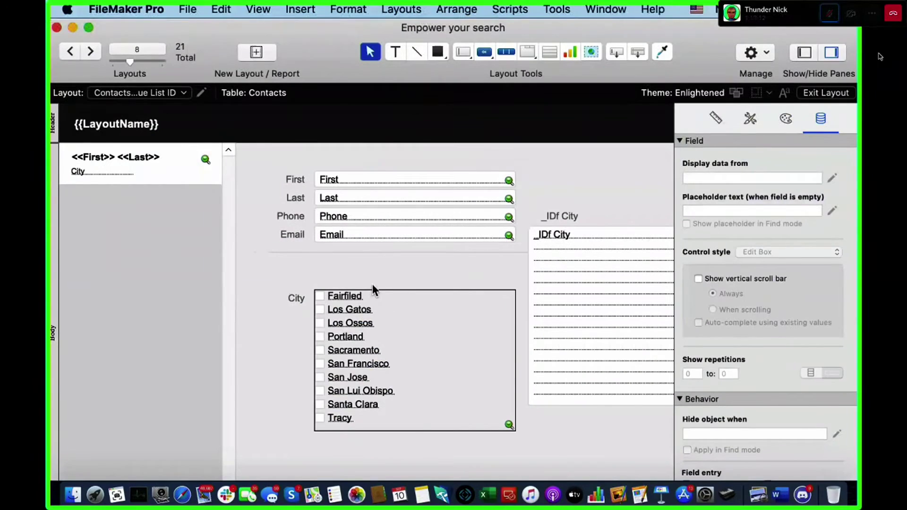
key("super+v")
left_click_drag(364, 282, 385, 270)
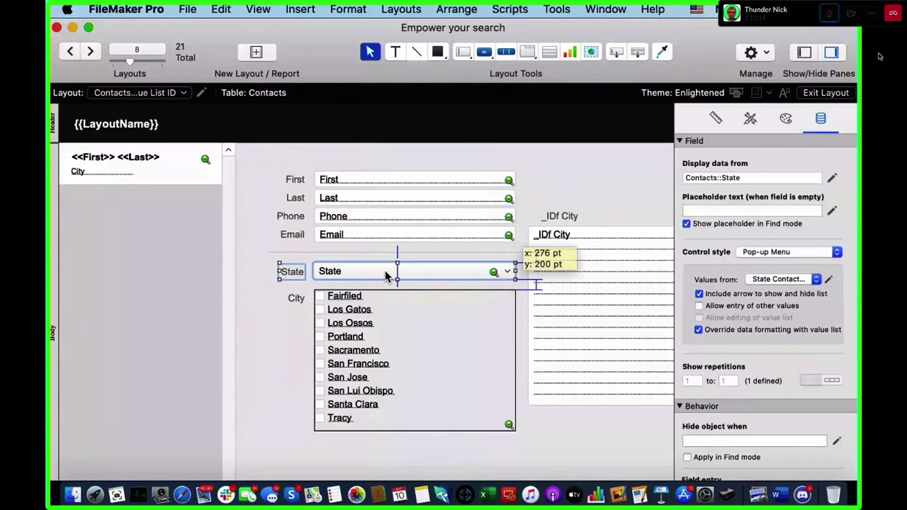
key("super+s")
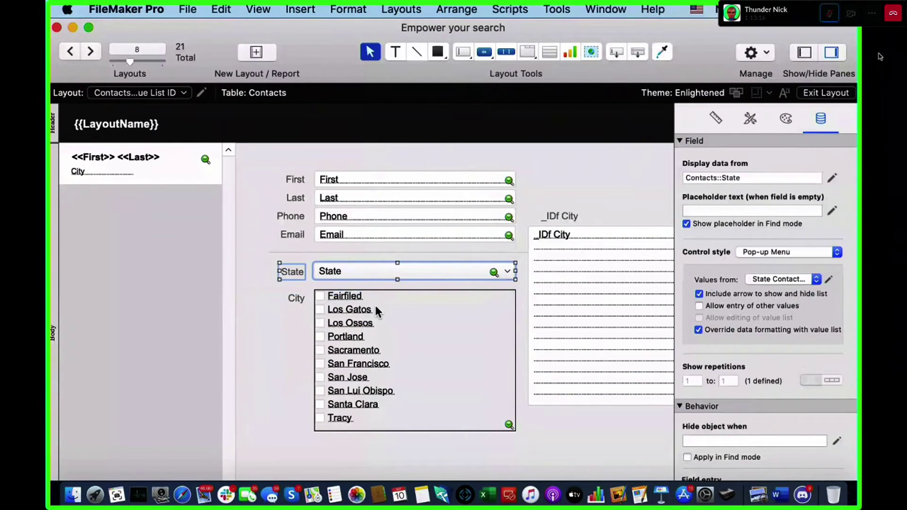
In the database relationships graph, move Cities by Name farther from Contacts and open the relationship between them for editing.
key("shift+super+d")
left_click(475, 57)
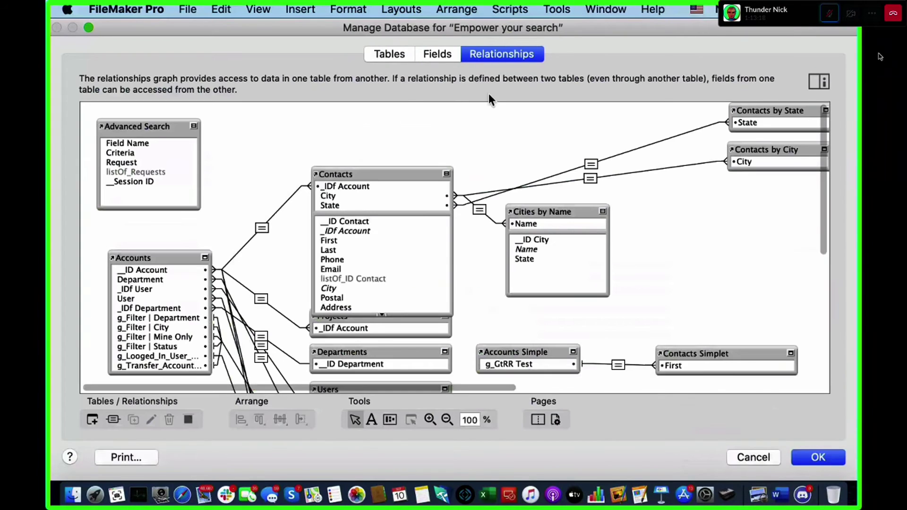
left_click_drag(554, 213, 612, 211)
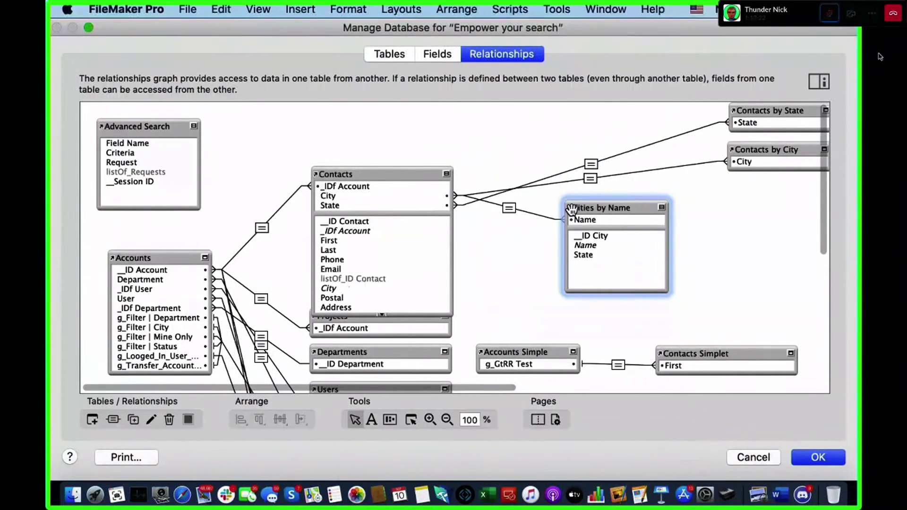
double_click(509, 208)
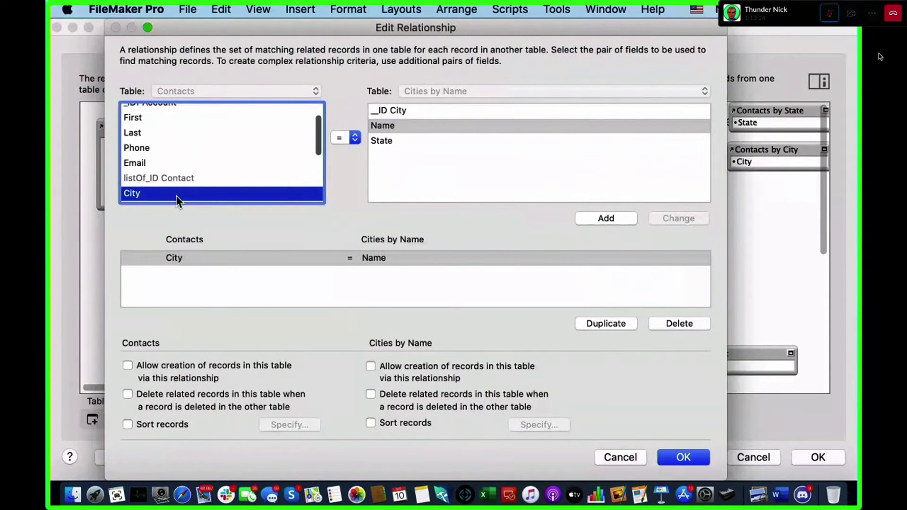
Add State = State as a second match criterion between Contacts and Cities by Name, accept the database changes, and return to Browse mode.
scroll(155, 150, "down", 4)
left_click(148, 145)
left_click(419, 139)
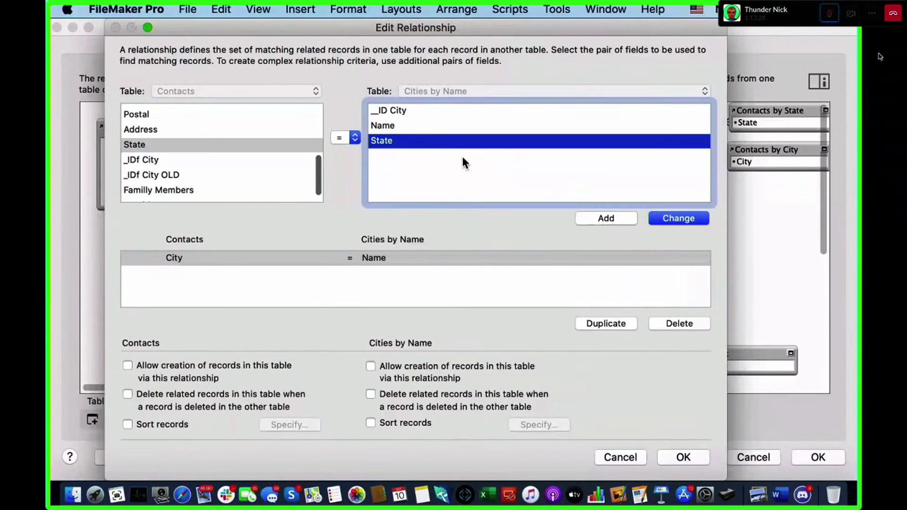
left_click(615, 218)
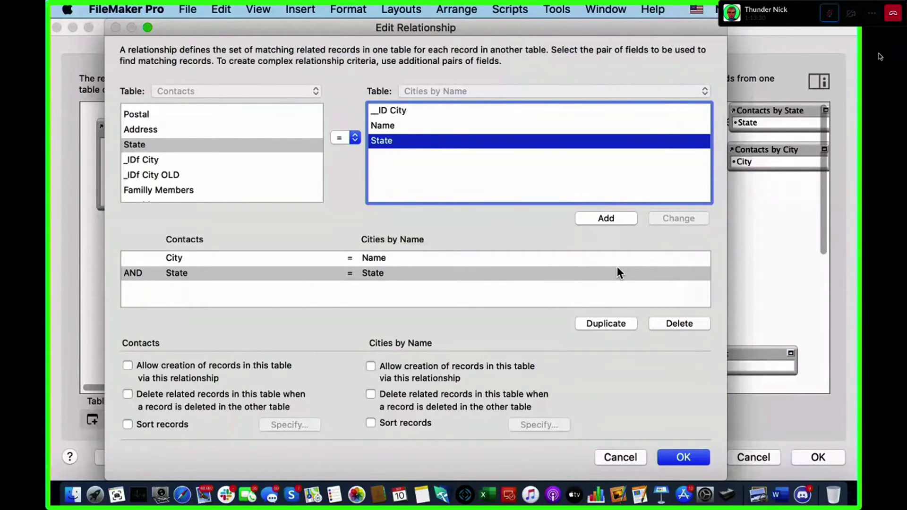
left_click(397, 260)
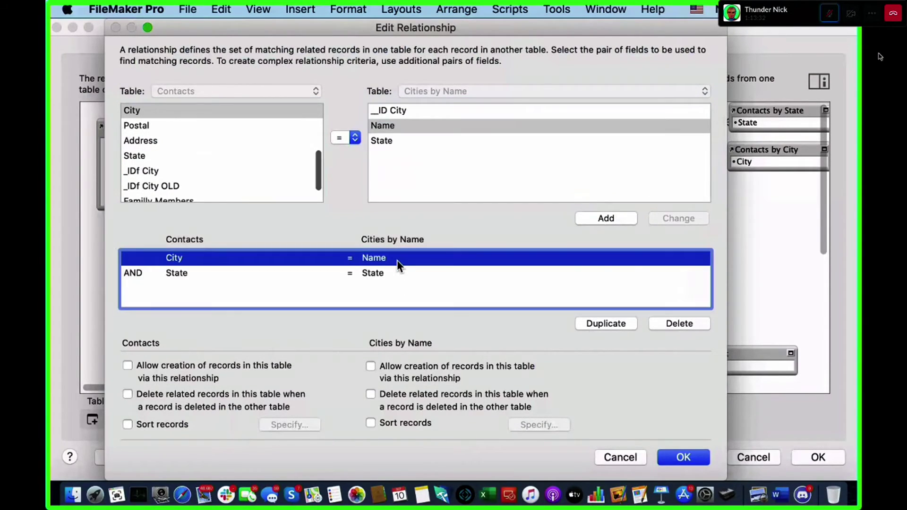
left_click(398, 273)
left_click(689, 457)
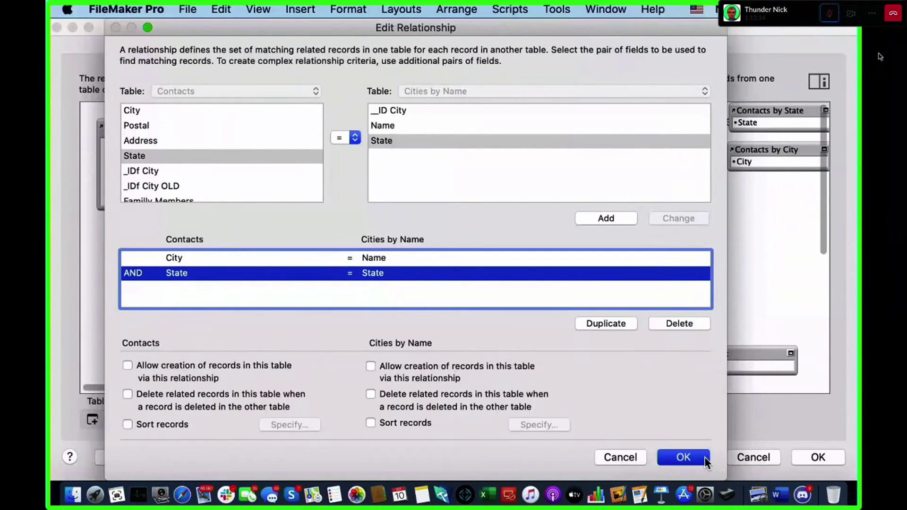
left_click(811, 459)
key("super+b")
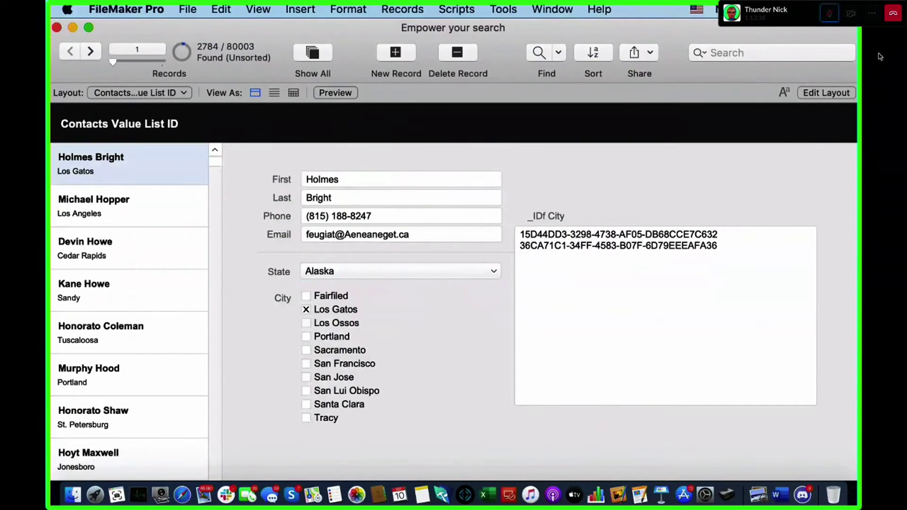
Set the first contact's State to Oregon, untick Los Gatos, and tick Portland in the City checkbox set.
left_click(880, 56)
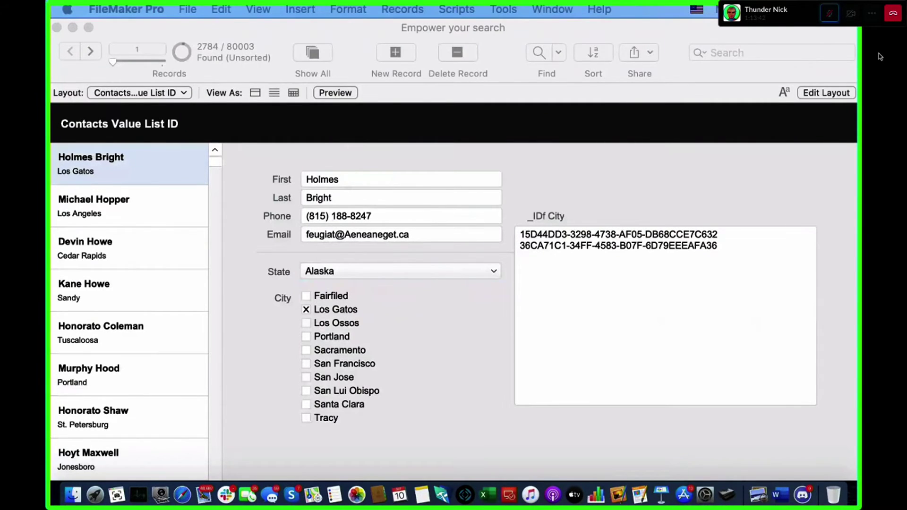
left_click(375, 269)
left_click(377, 273)
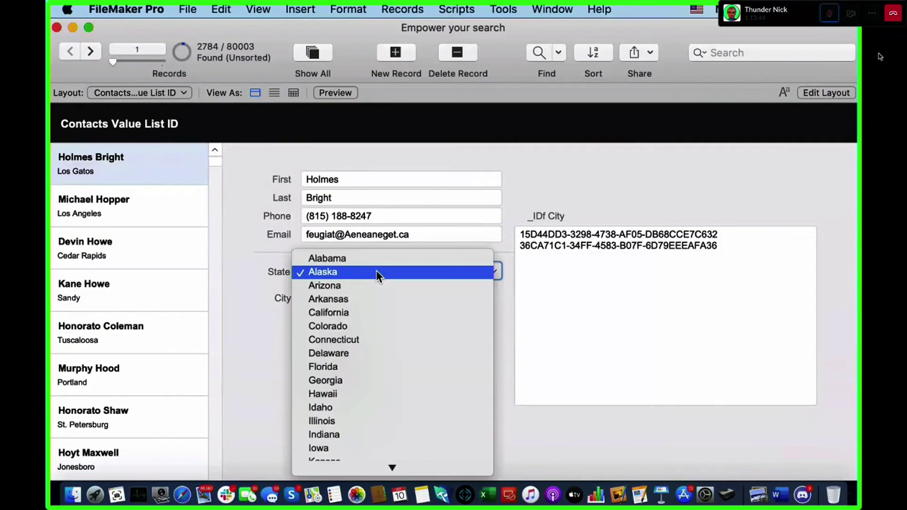
type("or")
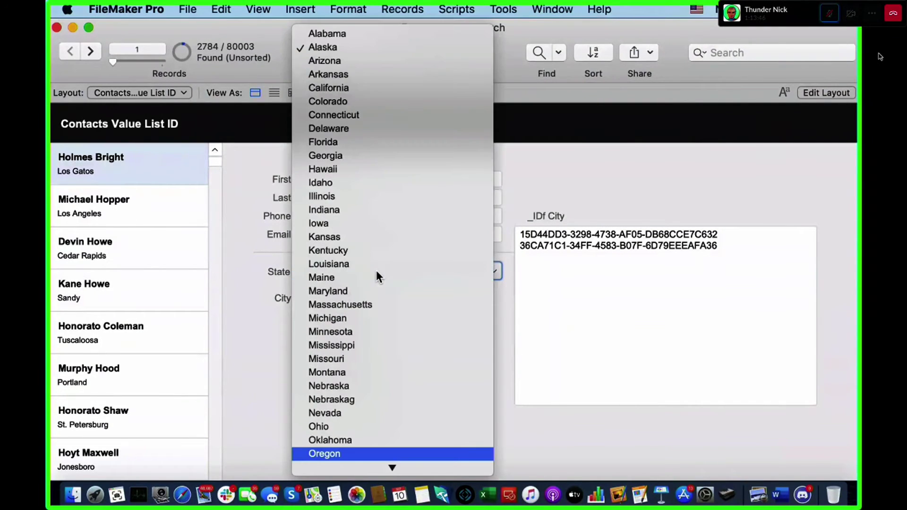
key("Return")
left_click(351, 310)
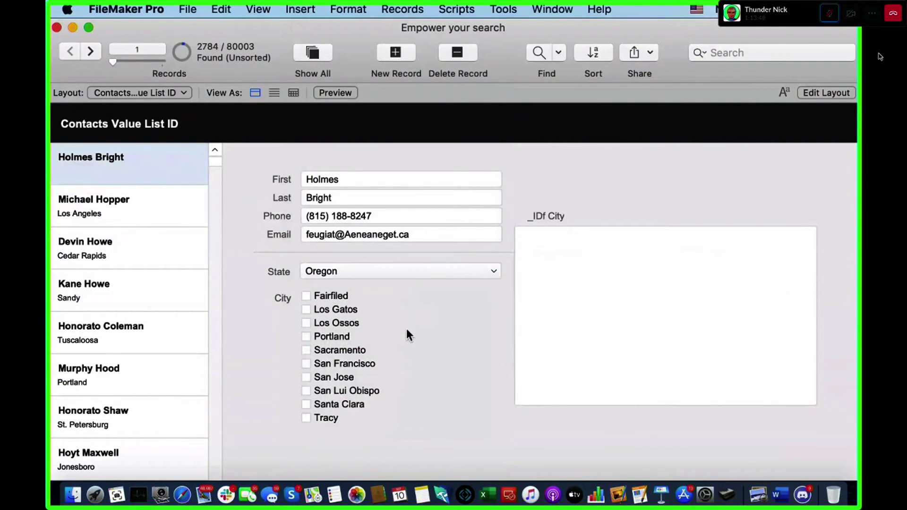
left_click(334, 338)
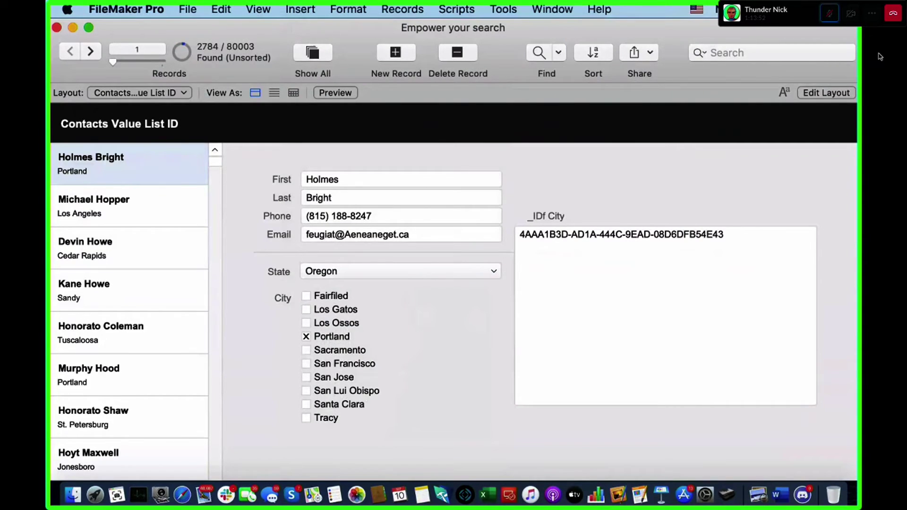
Compare the contact's _IDf City value with the ID of the Portland, Oregon record in the All Cities window, then minimize that window.
left_click(881, 56)
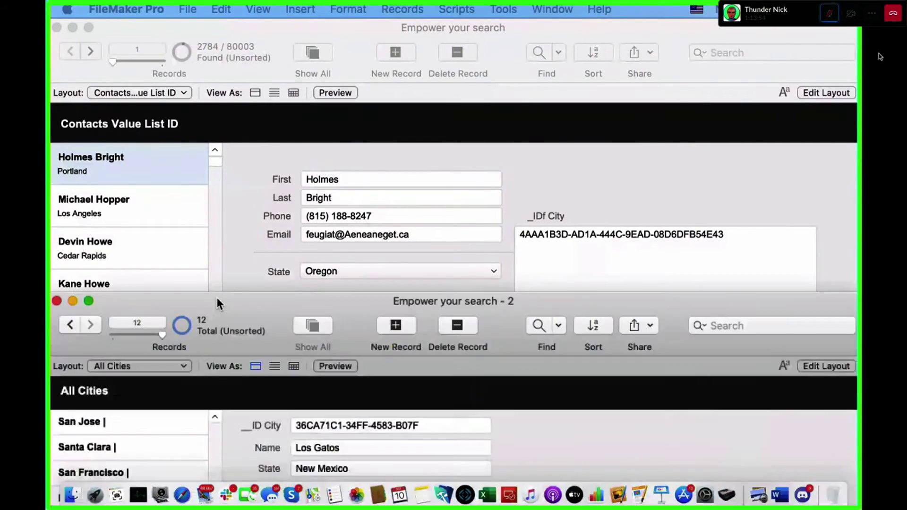
left_click_drag(217, 296, 365, 292)
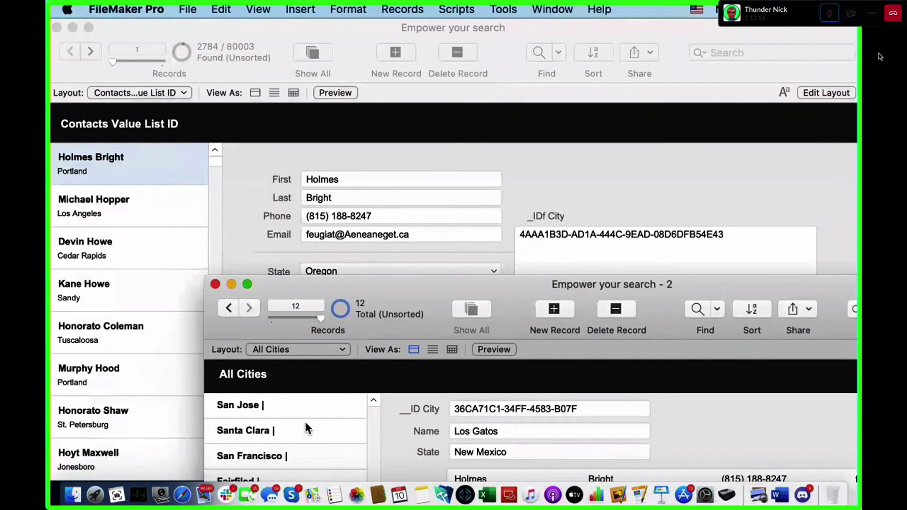
scroll(284, 424, "down", 5)
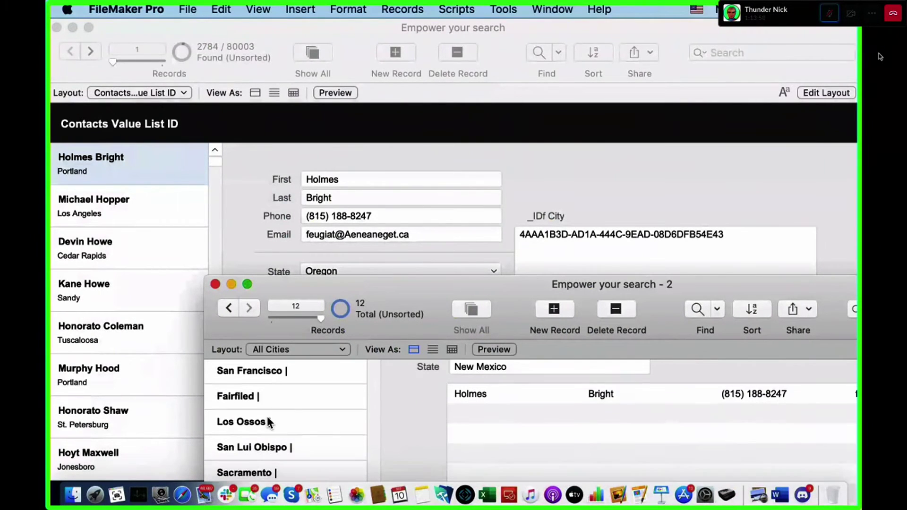
scroll(268, 421, "up", 5)
left_click_drag(367, 320, 348, 137)
left_click(248, 437)
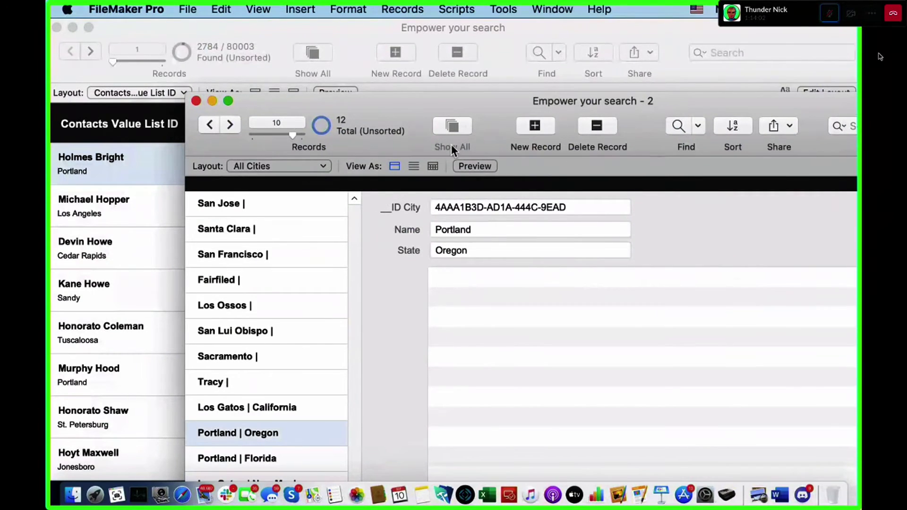
left_click_drag(400, 113, 440, 274)
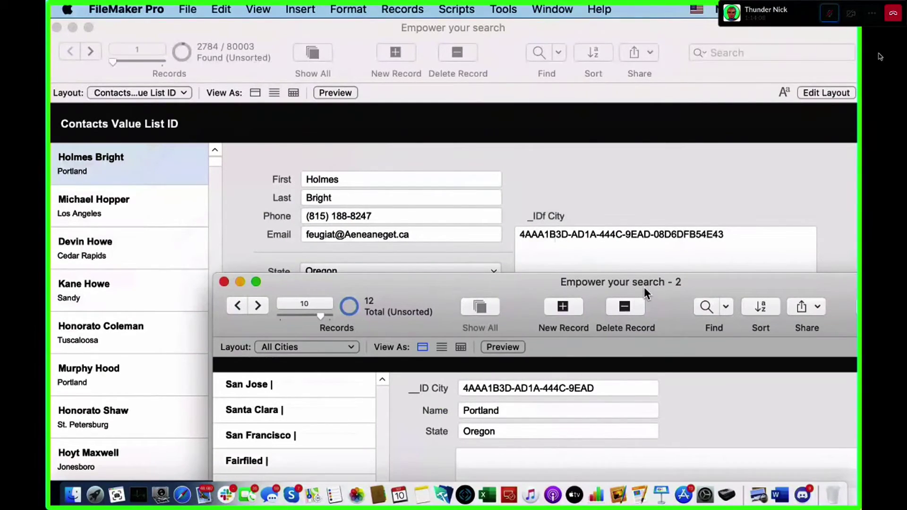
left_click_drag(645, 288, 628, 111)
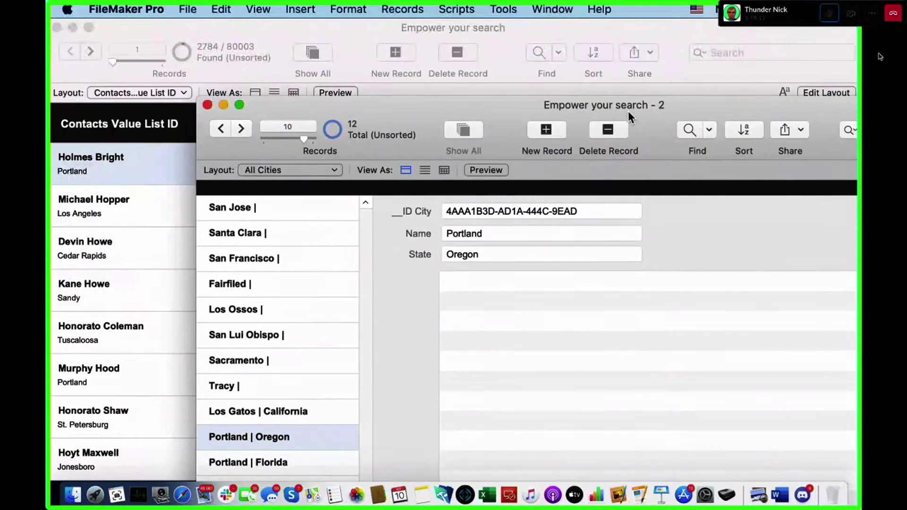
double_click(471, 107)
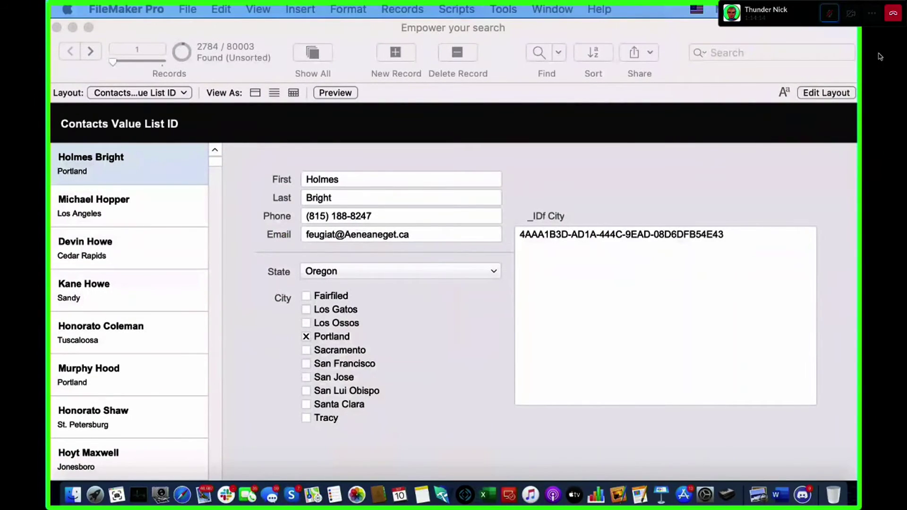
Change the first contact's State to Florida while keeping Portland as the ticked city.
left_click(392, 269)
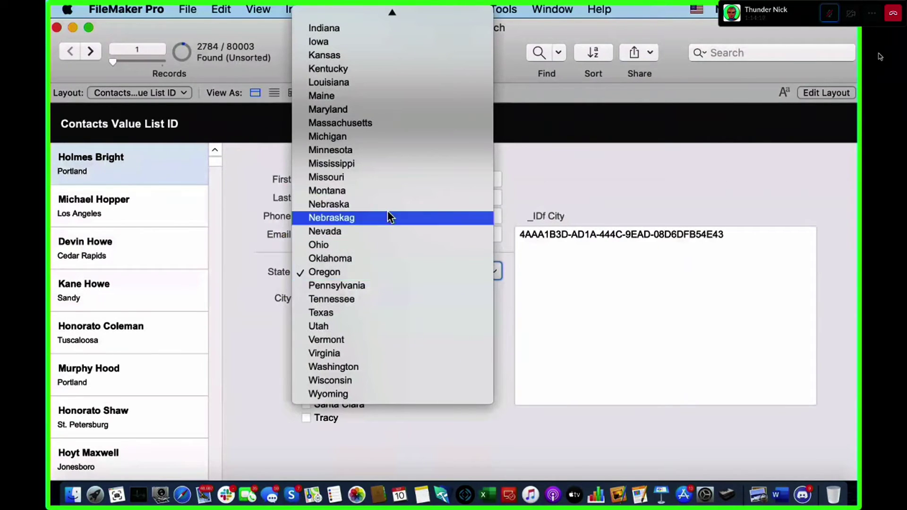
scroll(389, 214, "up", 5)
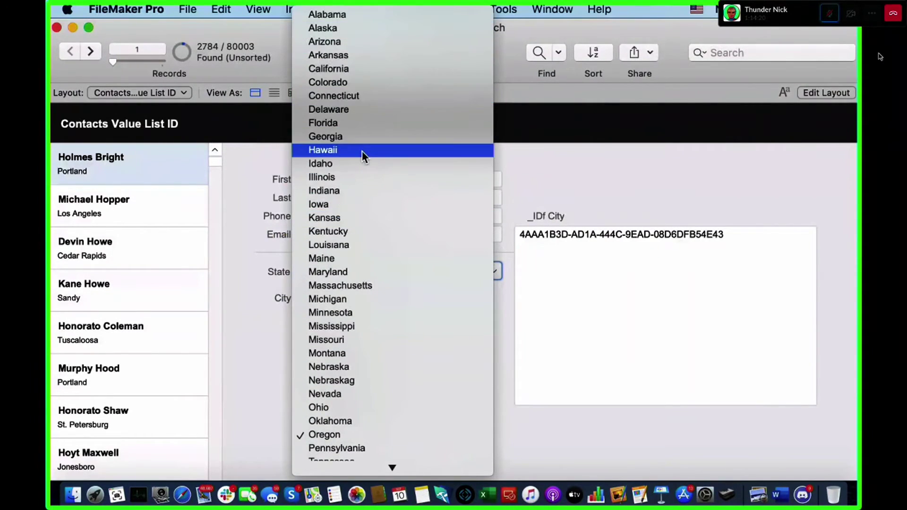
left_click(364, 123)
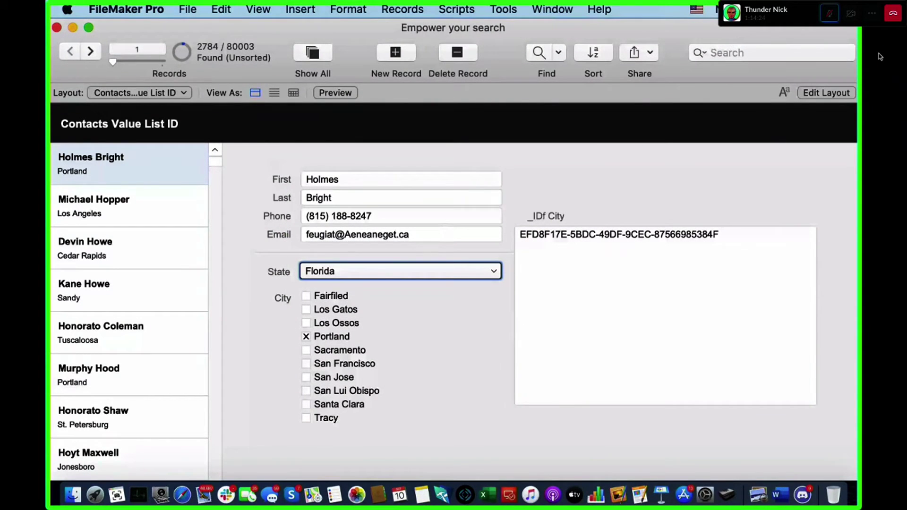
Compare the contact's _IDf City value with the ID of the Portland, Florida record in All Cities, and dismiss that window.
left_click_drag(139, 502, 165, 53)
left_click(152, 412)
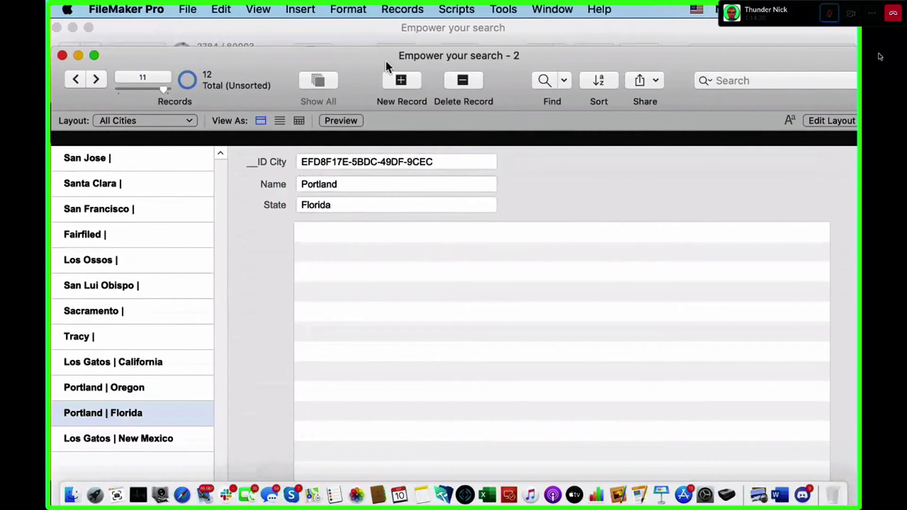
left_click_drag(385, 60, 503, 341)
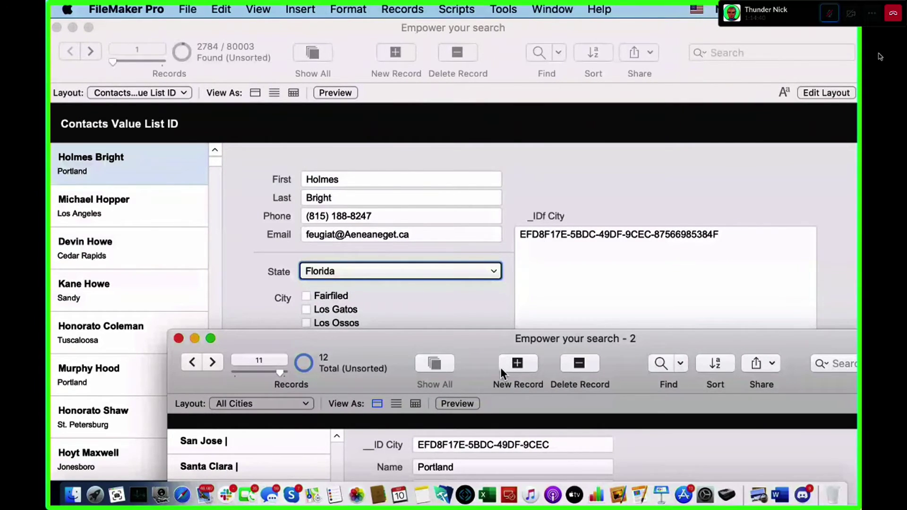
left_click_drag(486, 333, 603, 228)
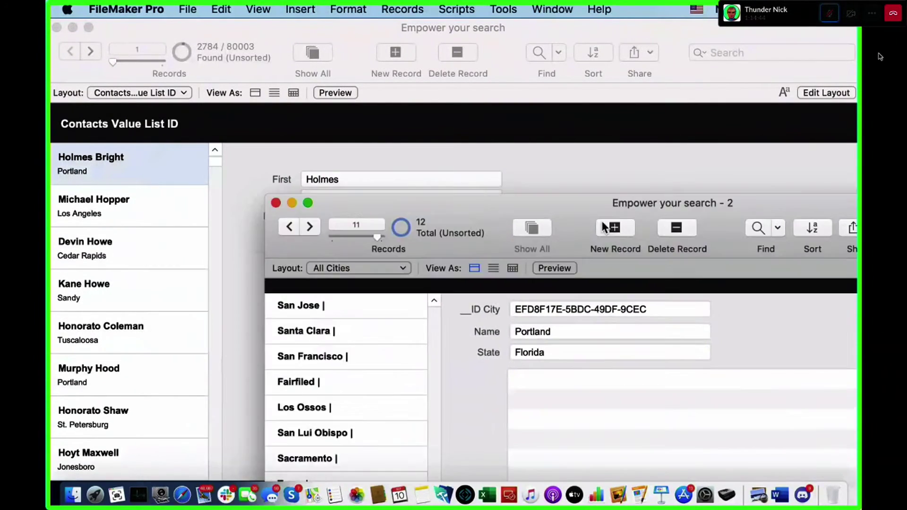
key("super+w")
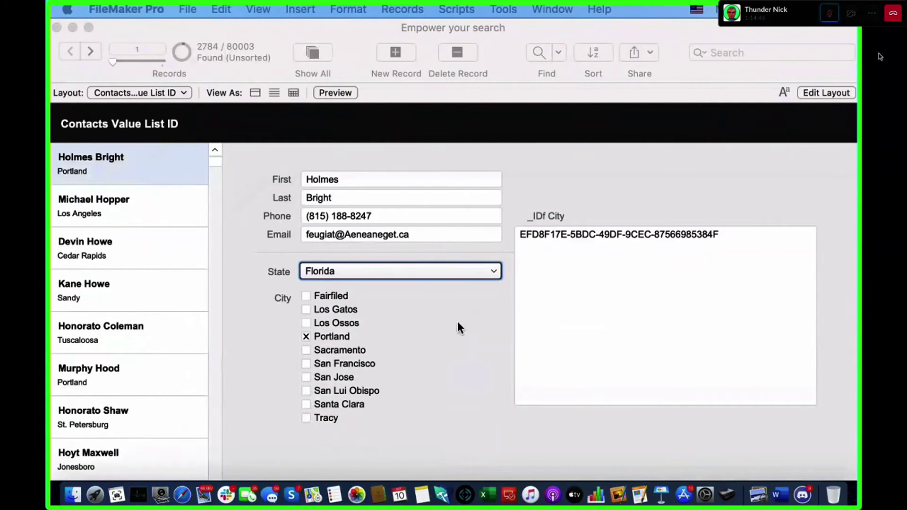
Tick Los Gatos and untick Portland for the first contact, and enter the _IDf City field to check it.
left_click(339, 323)
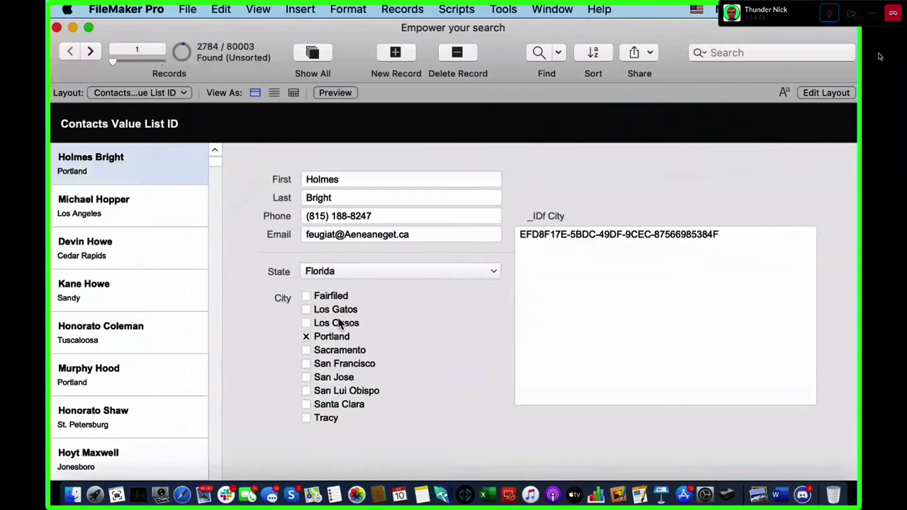
left_click(308, 310)
left_click(307, 337)
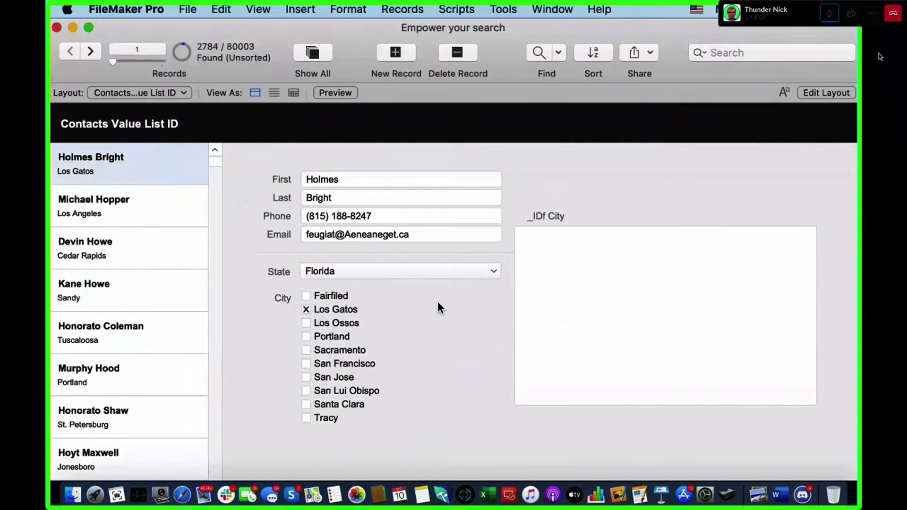
left_click(585, 262)
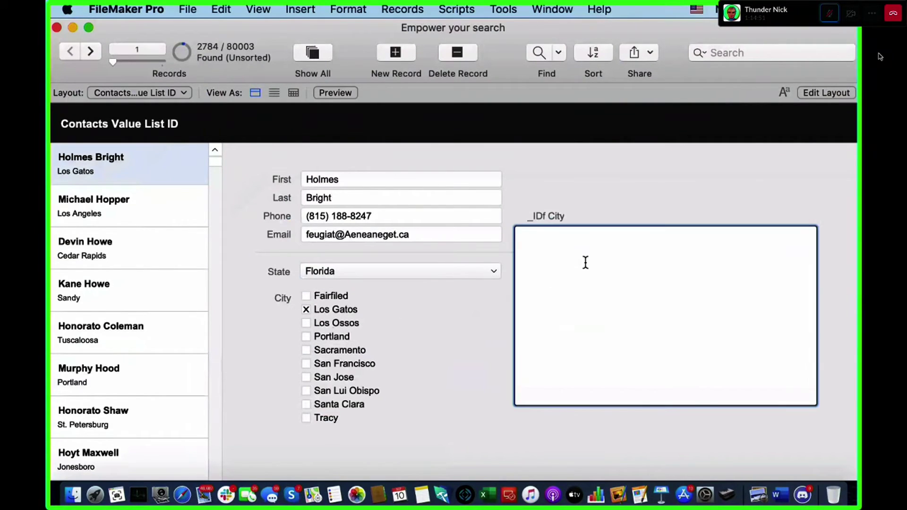
Open the State choices of the first contact to pick another state.
left_click(317, 264)
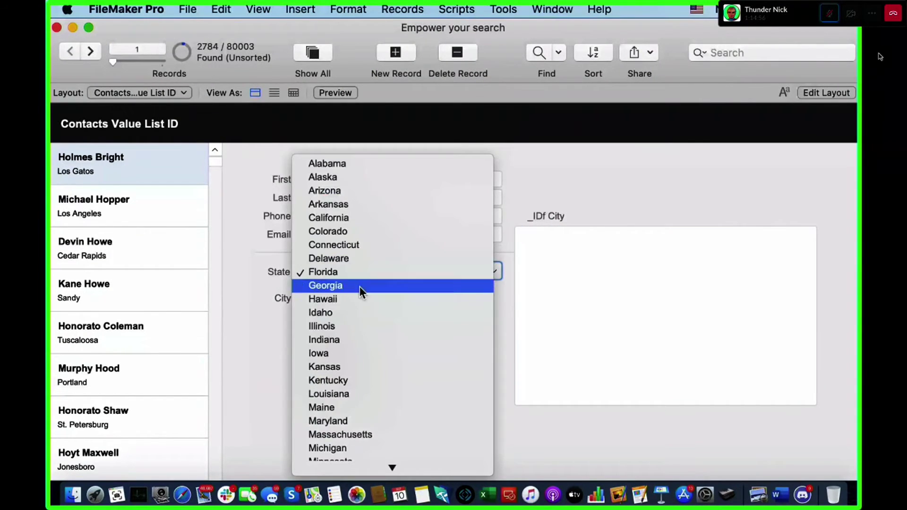
Change the State of the Los Gatos | New Mexico record in All Cities to Texas, and close that window.
scroll(372, 409, "down", 5)
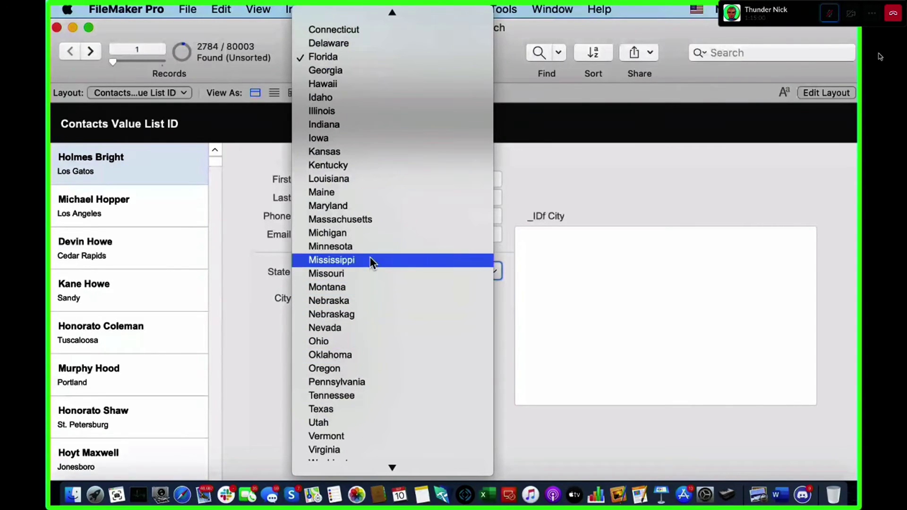
key("Escape")
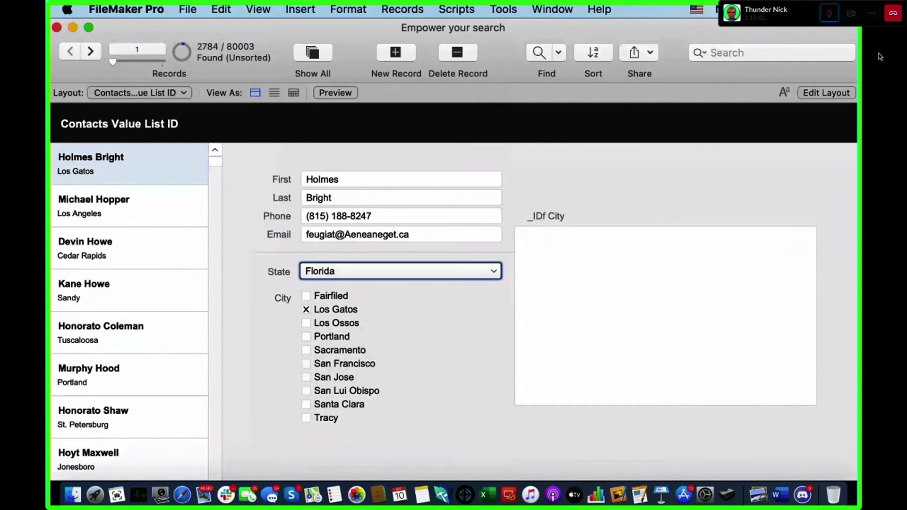
left_click(306, 336)
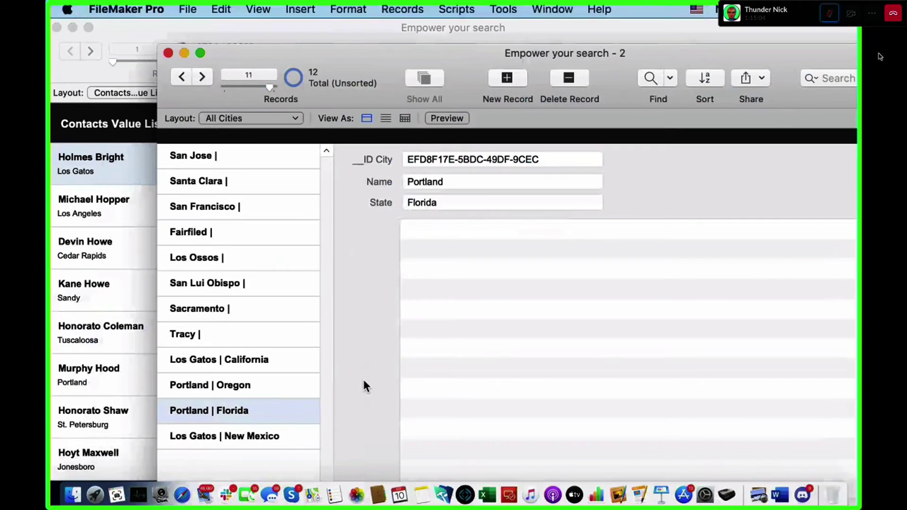
left_click(258, 437)
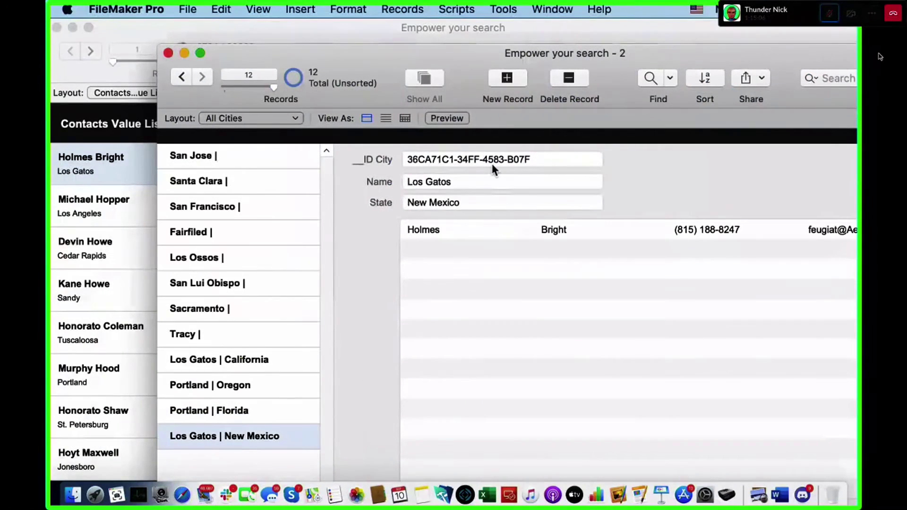
left_click(456, 208)
type("Texas")
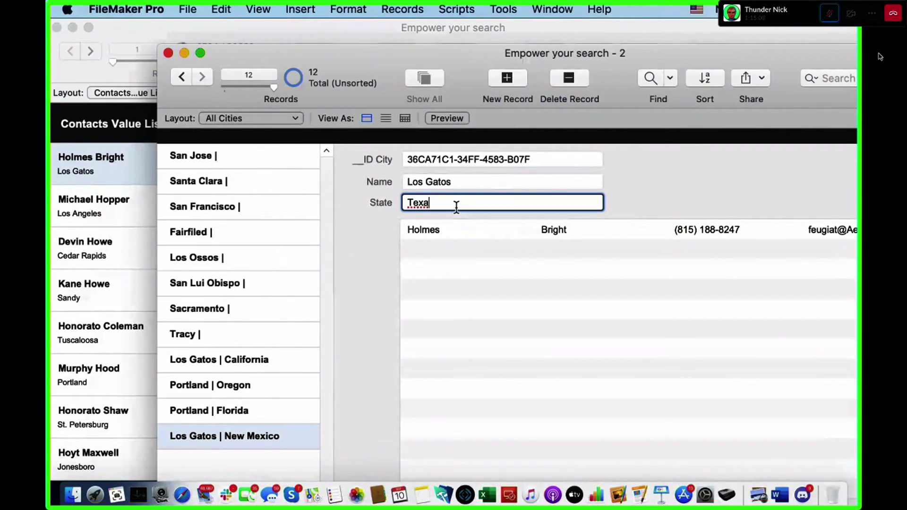
left_click(730, 184)
key("super+w")
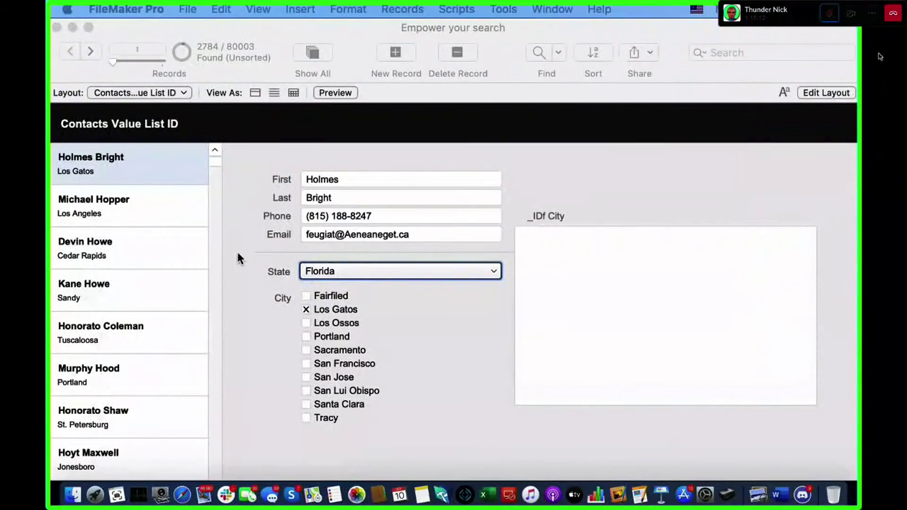
Set the State of the first contact in the Contacts Value List ID layout to Texas.
left_click(341, 270)
type("Texas")
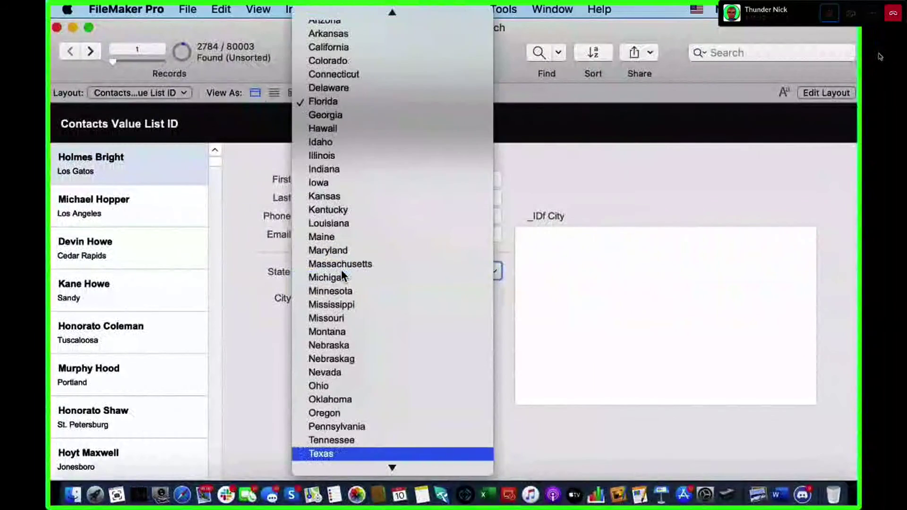
key("Return")
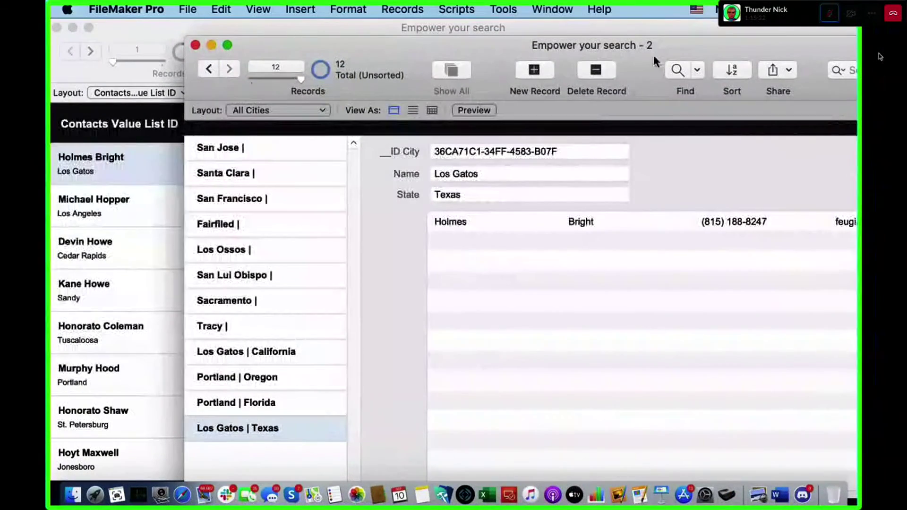
Compare the contact's _IDf City value with the city ID of the Los Gatos | Texas record.
left_click_drag(652, 44, 582, 241)
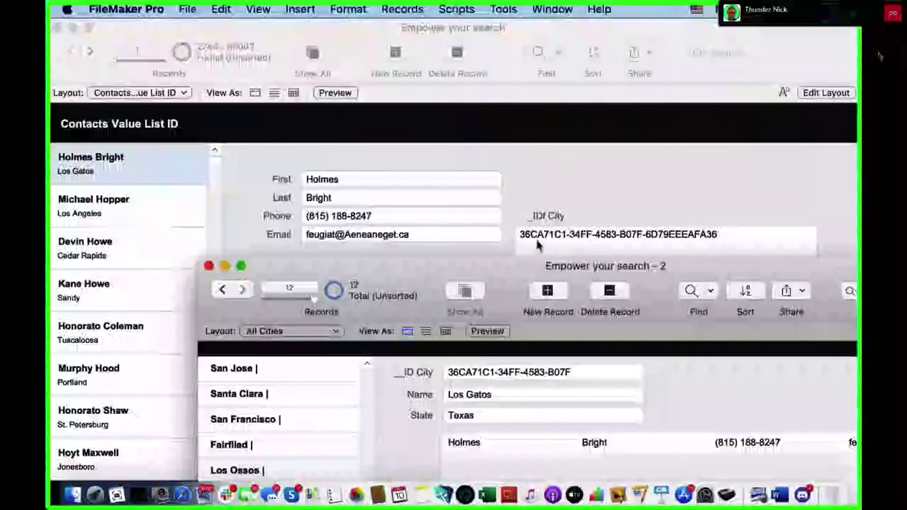
key("super+w")
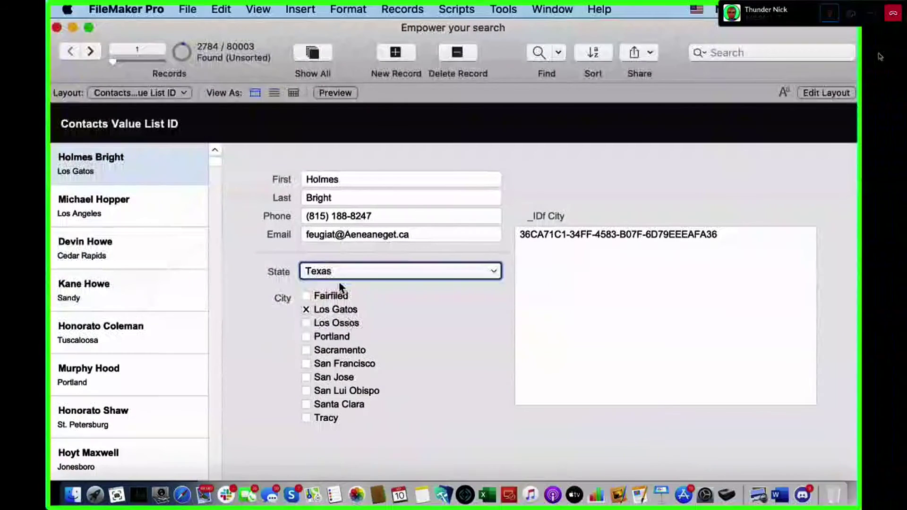
left_click(553, 9)
left_click(567, 184)
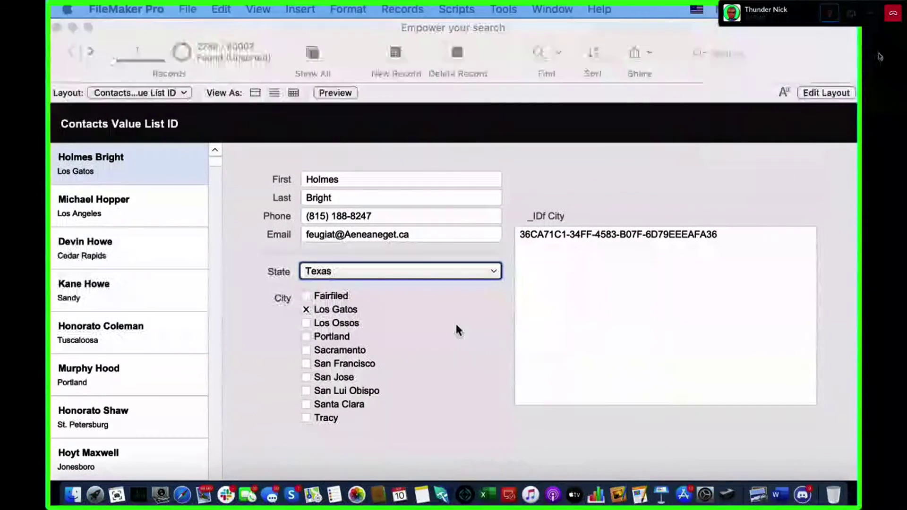
Set the first contact's State to California and commit the record.
left_click(331, 267)
left_click(350, 273)
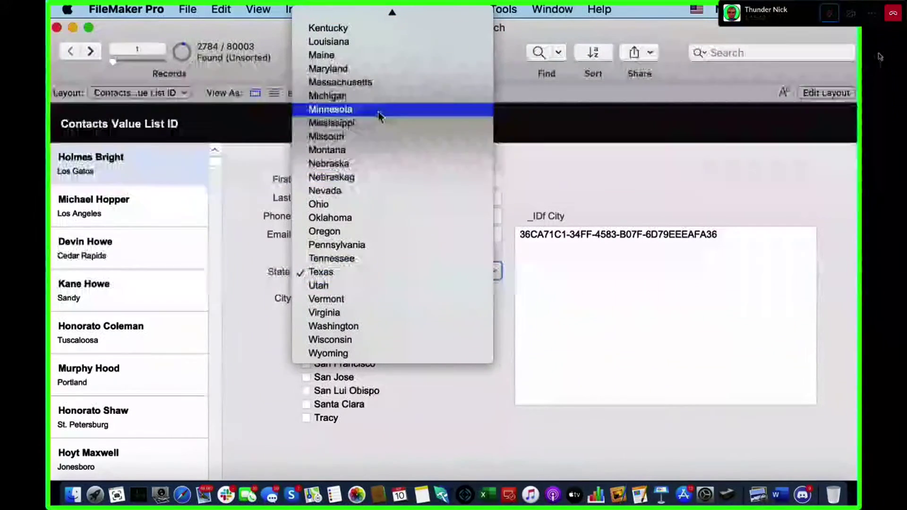
scroll(378, 112, "up", 5)
left_click(383, 69)
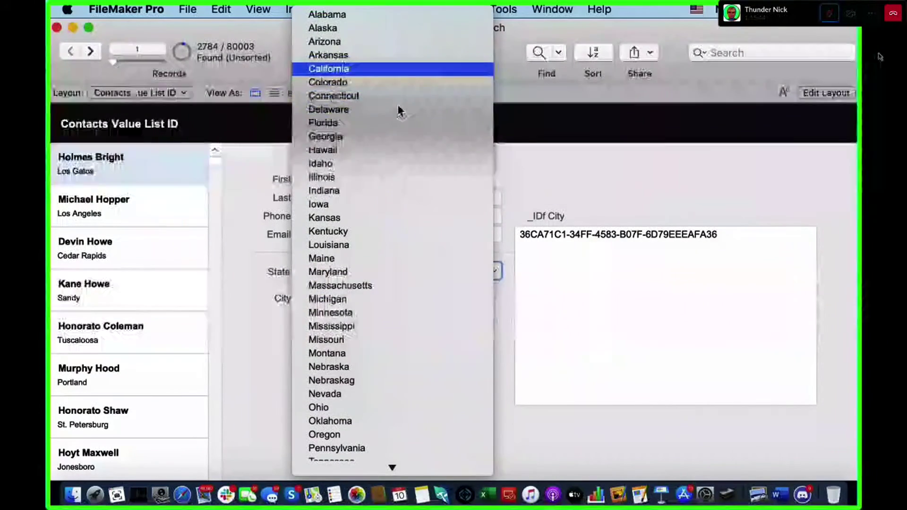
left_click(562, 182)
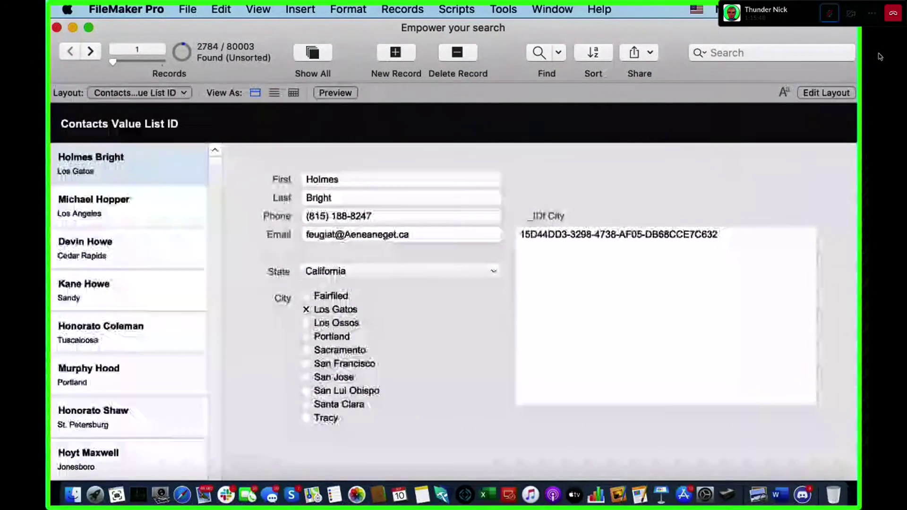
Examine the auto-enter calculation of the Contacts table's _IDf City field in Manage Database, and close the dialog.
left_click(880, 57)
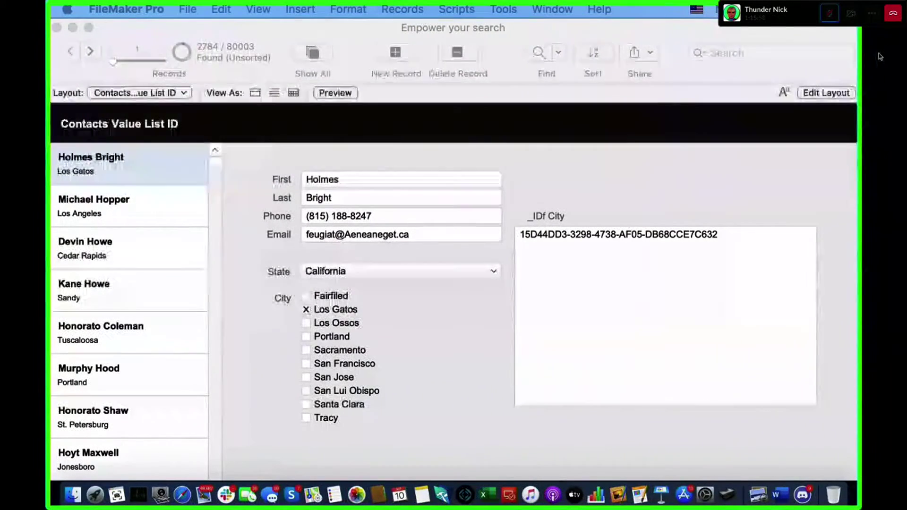
left_click(731, 161)
key("super+shift+d")
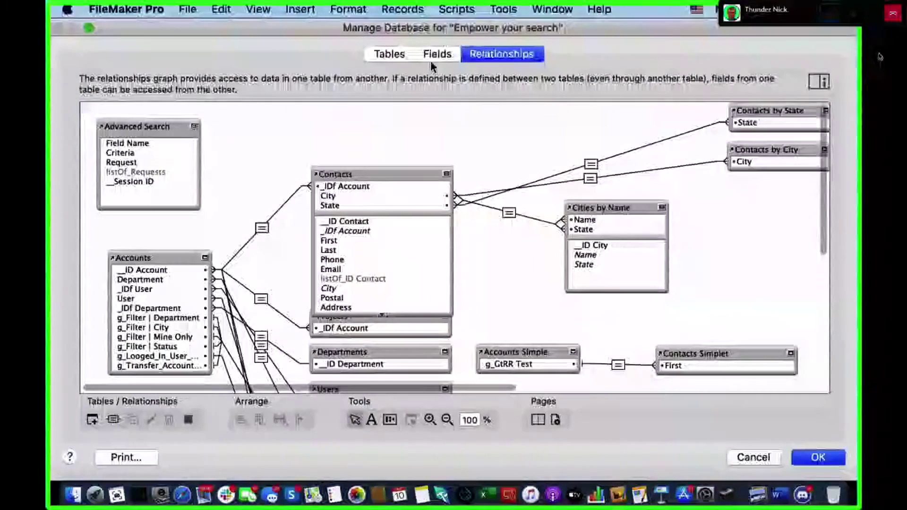
left_click(432, 56)
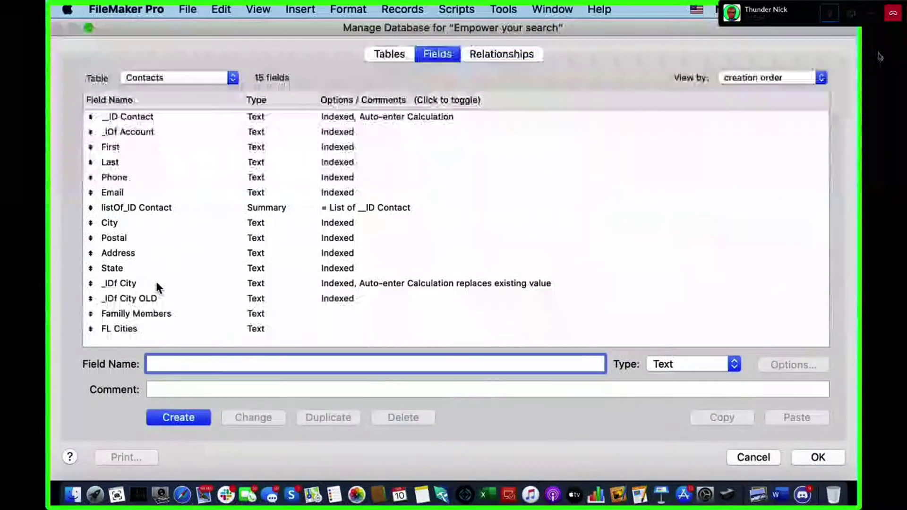
left_click(326, 284)
double_click(361, 284)
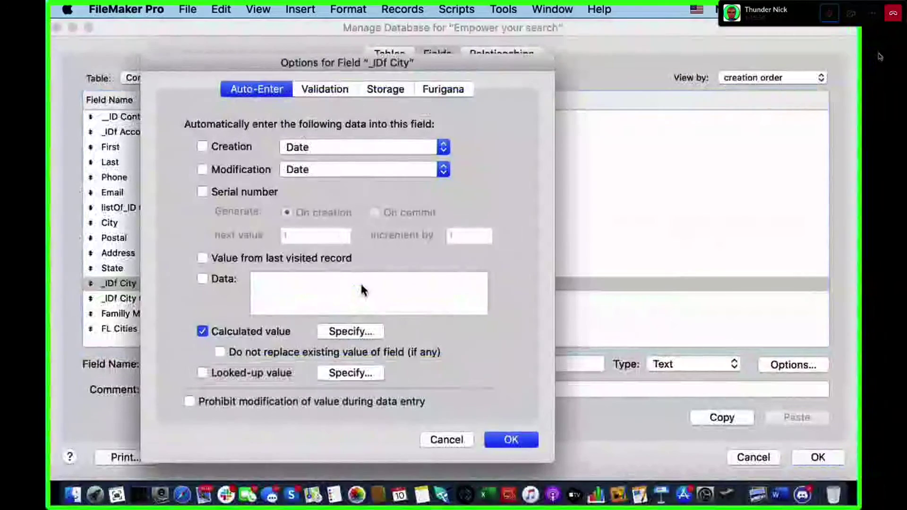
left_click(353, 323)
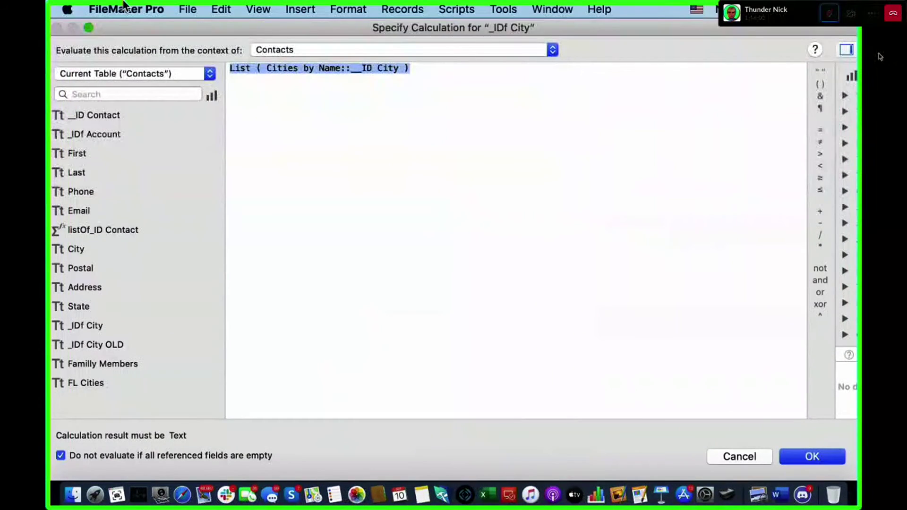
left_click(296, 134)
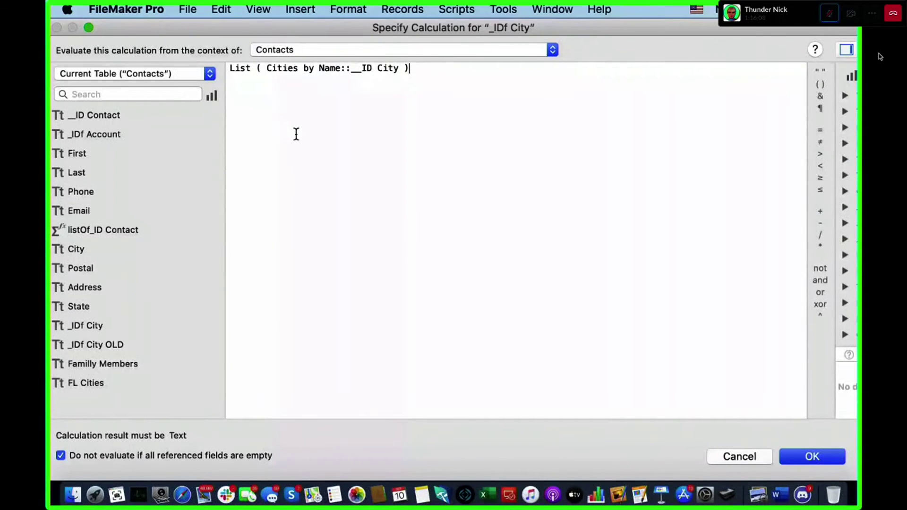
key("Return")
key("Return")
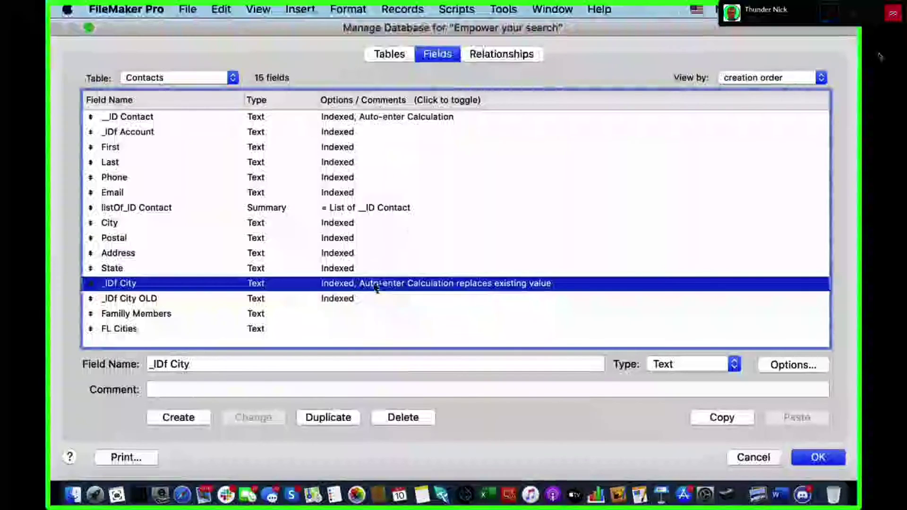
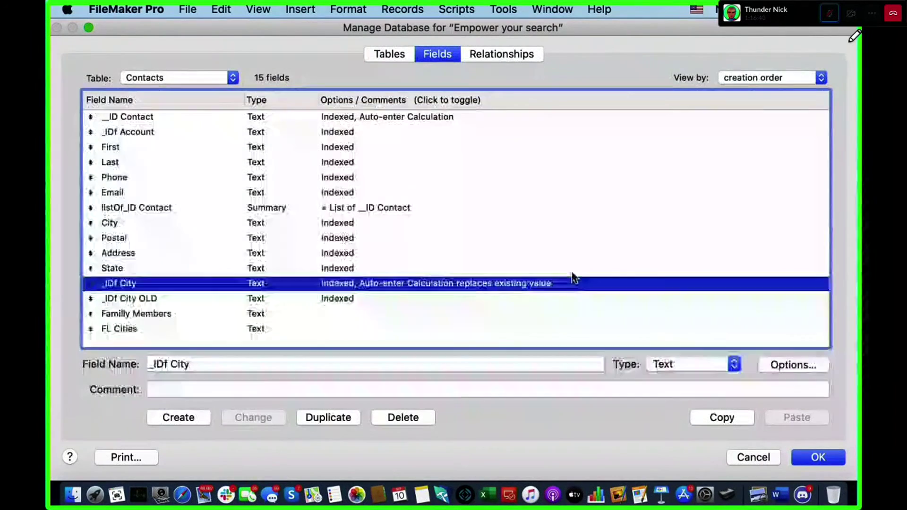
left_click(508, 53)
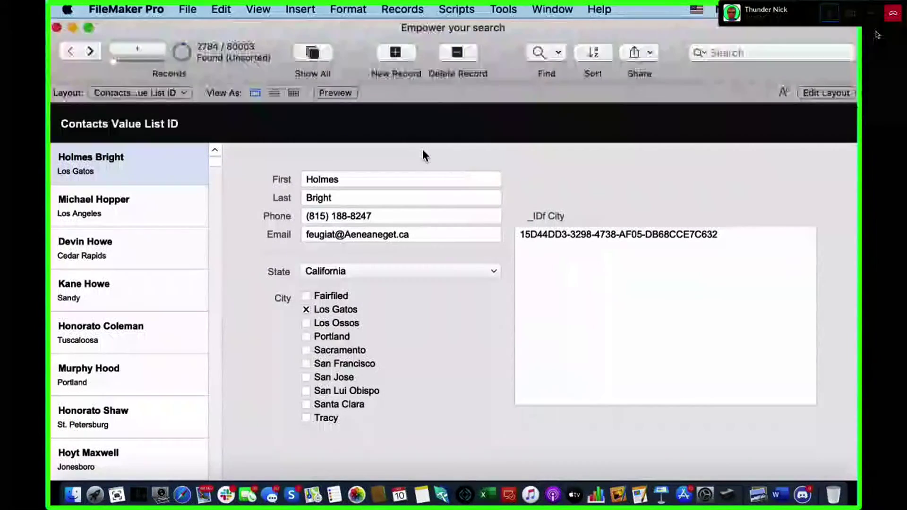
Switch between the Value Lists and All Cities layouts to view their records, ending on Value Lists.
left_click(89, 94)
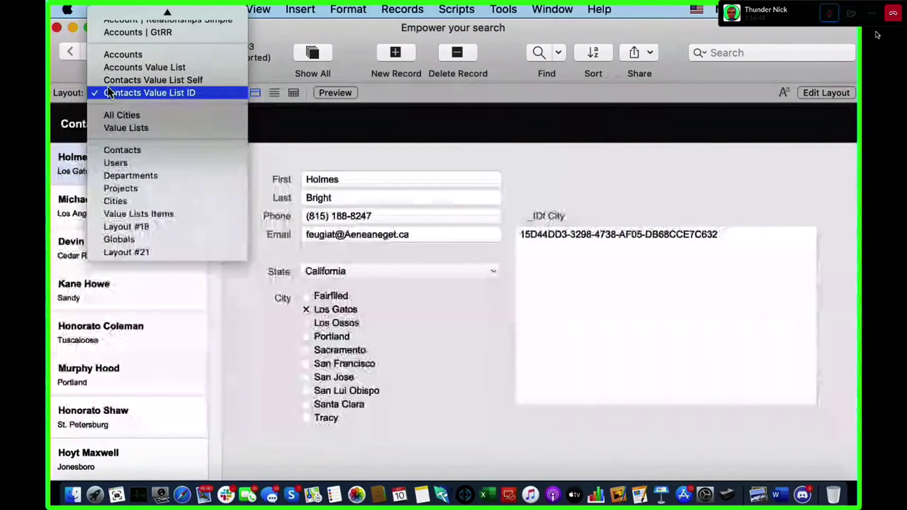
left_click(126, 126)
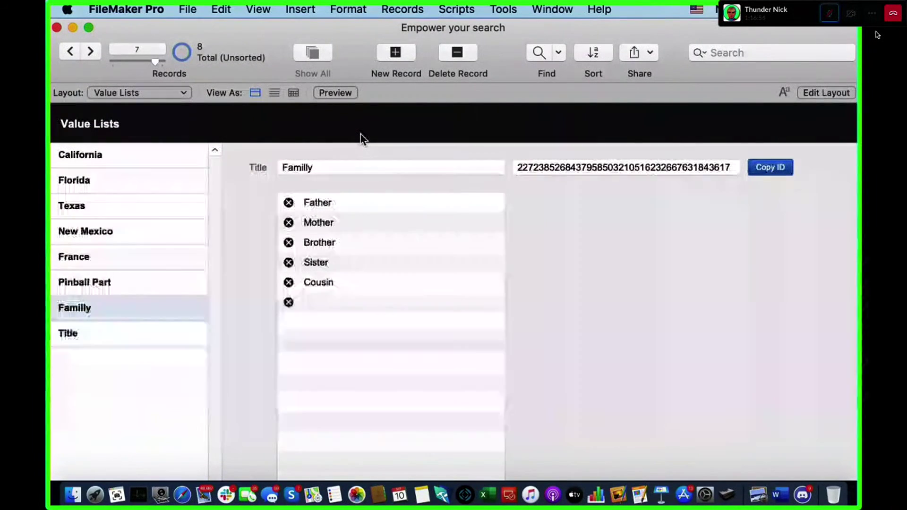
left_click(137, 93)
left_click(140, 81)
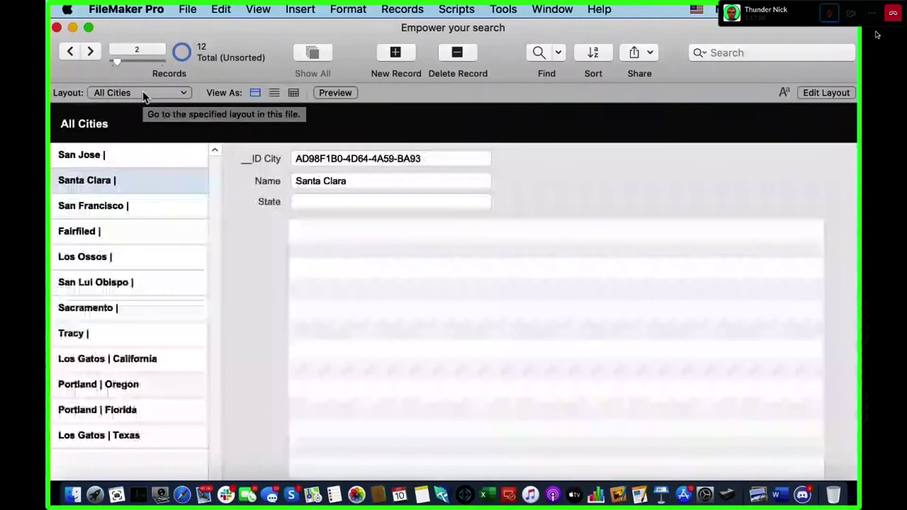
left_click(143, 93)
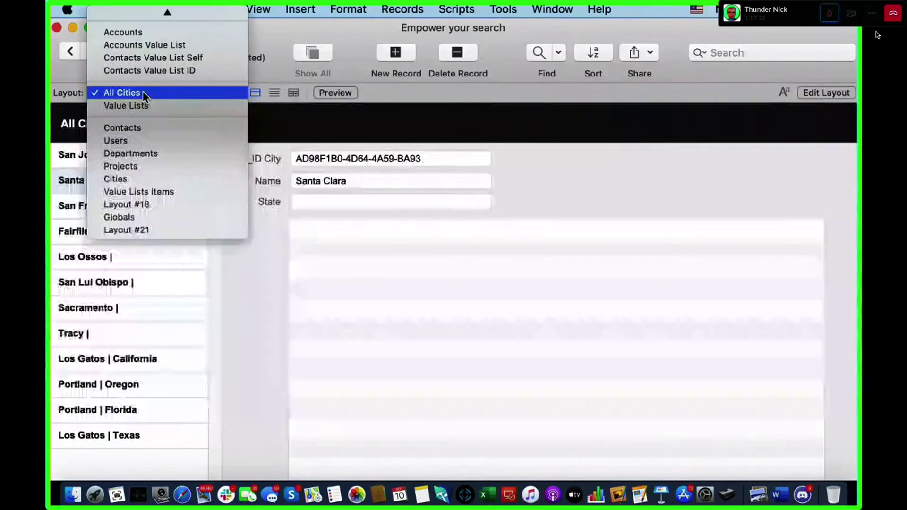
left_click(145, 103)
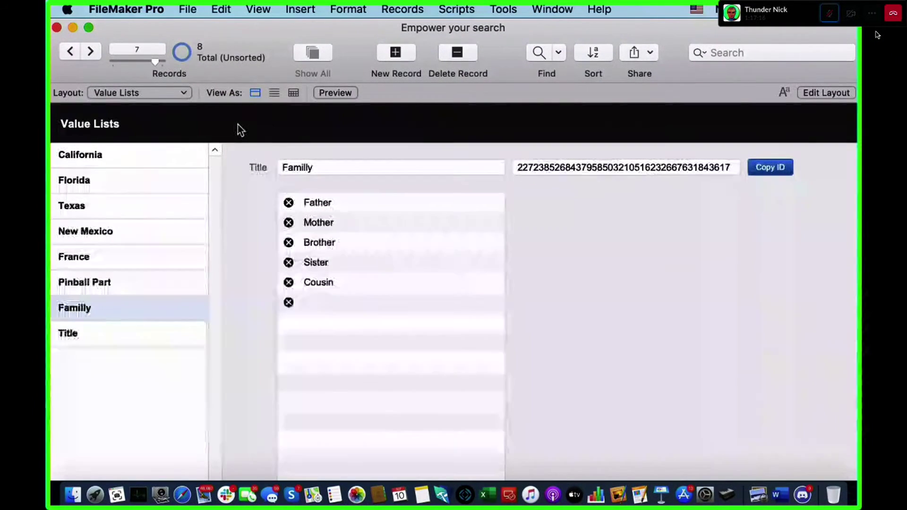
Look through the items of the Title, California, Florida, Texas and New Mexico value lists.
left_click(131, 333)
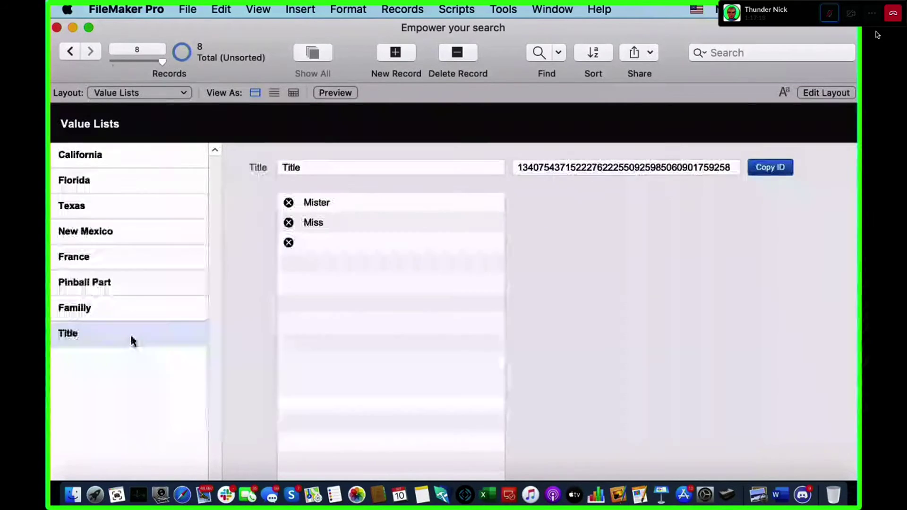
left_click(112, 156)
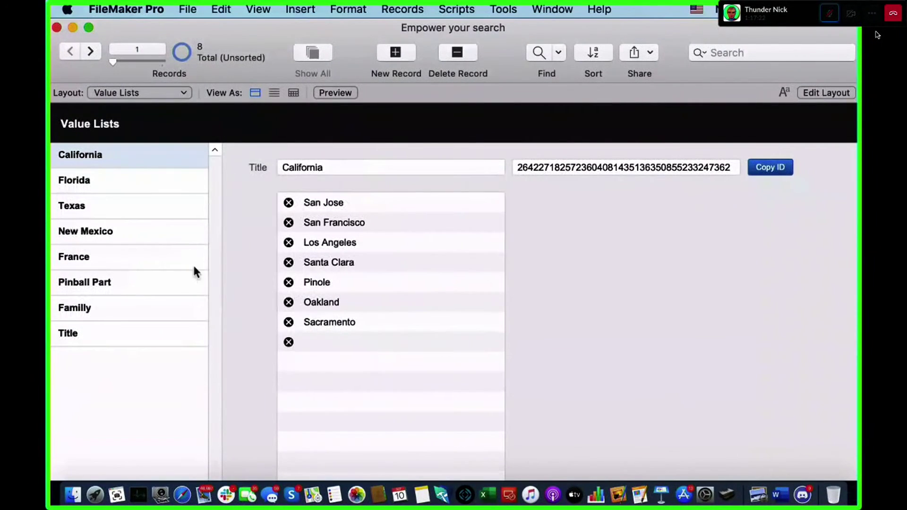
left_click(133, 181)
left_click(125, 203)
left_click(130, 234)
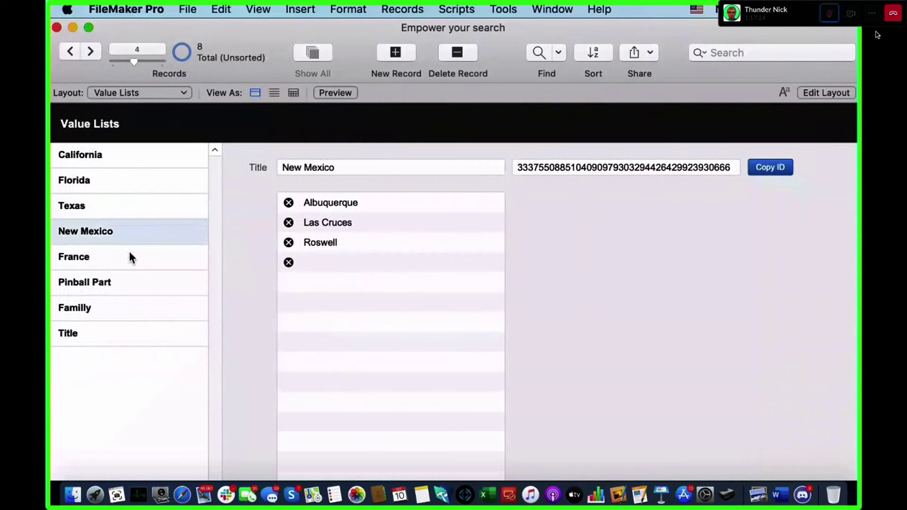
Permanently delete the France, Pinball Part and Familly records from the value lists.
left_click(129, 257)
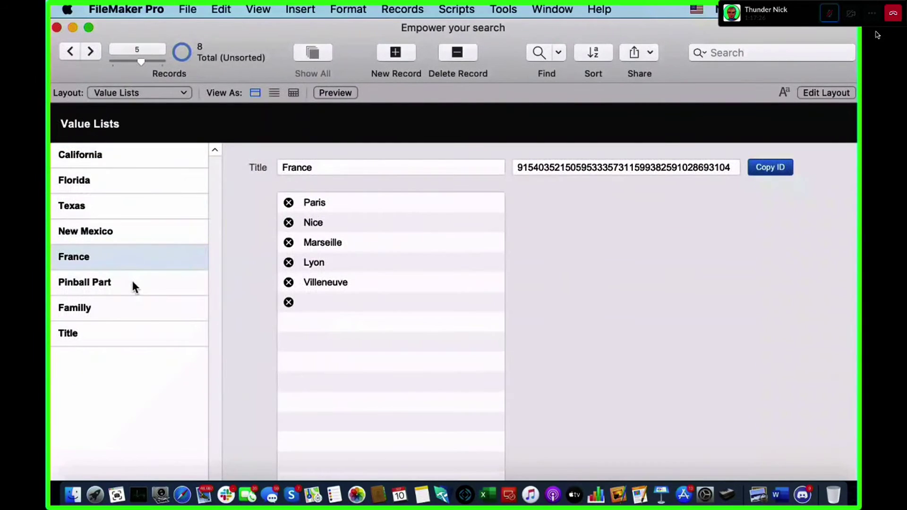
key("super+e")
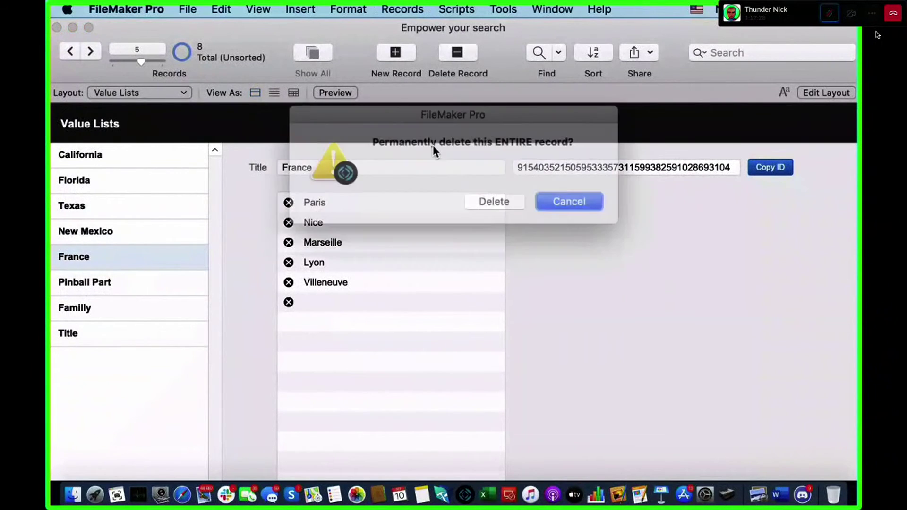
left_click(495, 203)
key("super+e")
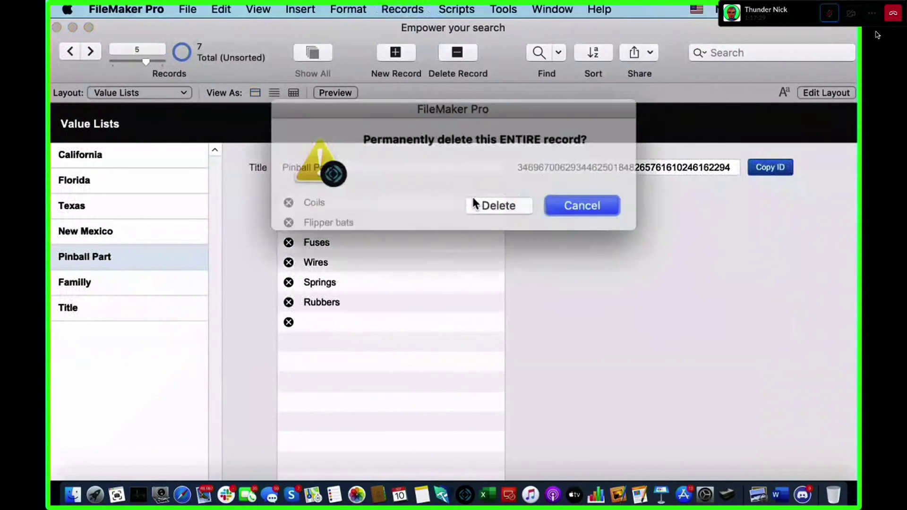
left_click(491, 203)
key("super+e")
left_click(494, 202)
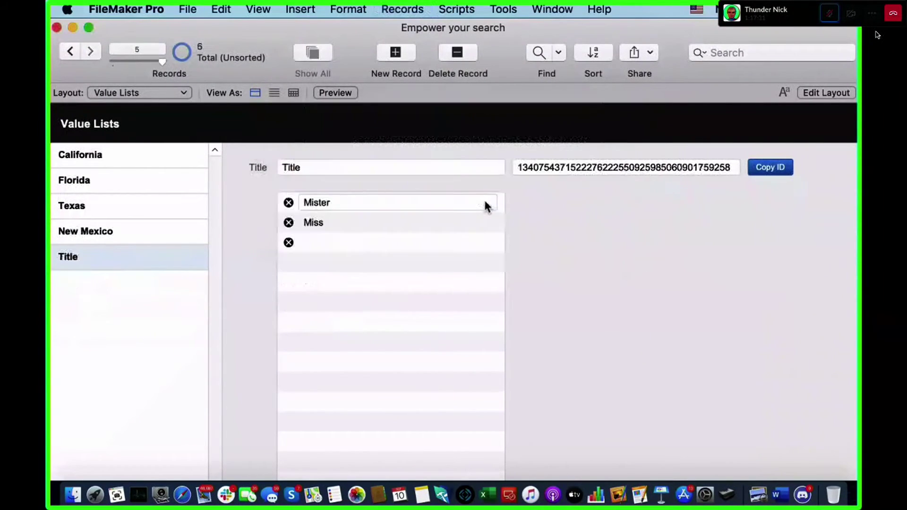
Delete the Title value list record and create a new blank value list record.
key("super+e")
left_click(495, 202)
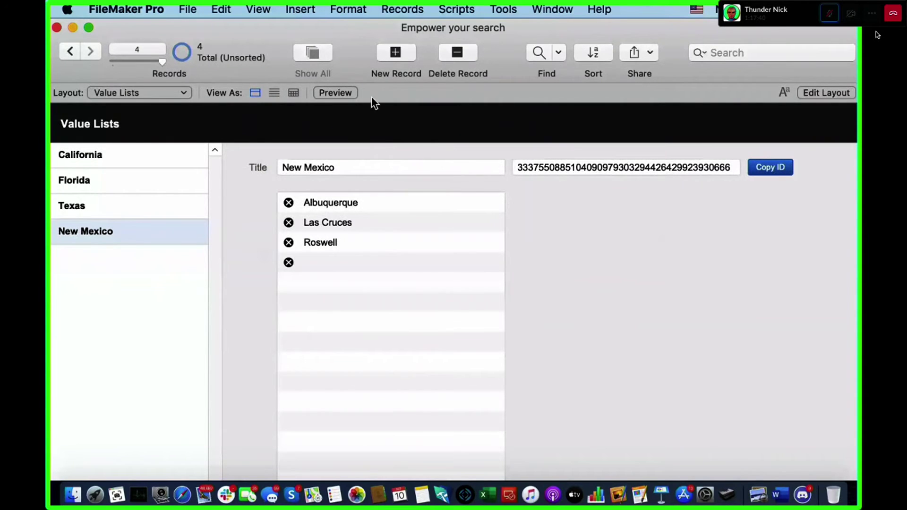
left_click(382, 53)
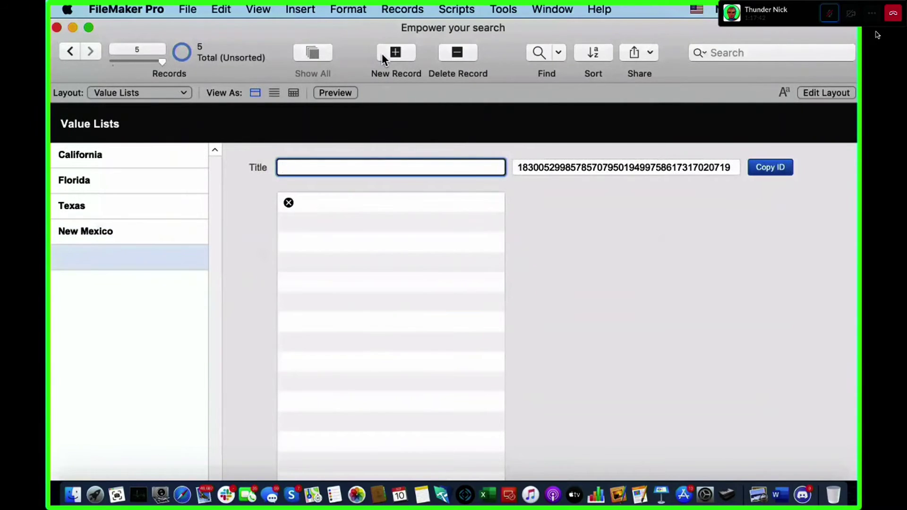
Examine the Value Lists and Value Lists Items table occurrences in the relationships graph, and close Manage Database discarding any changes.
key("super+shift+d")
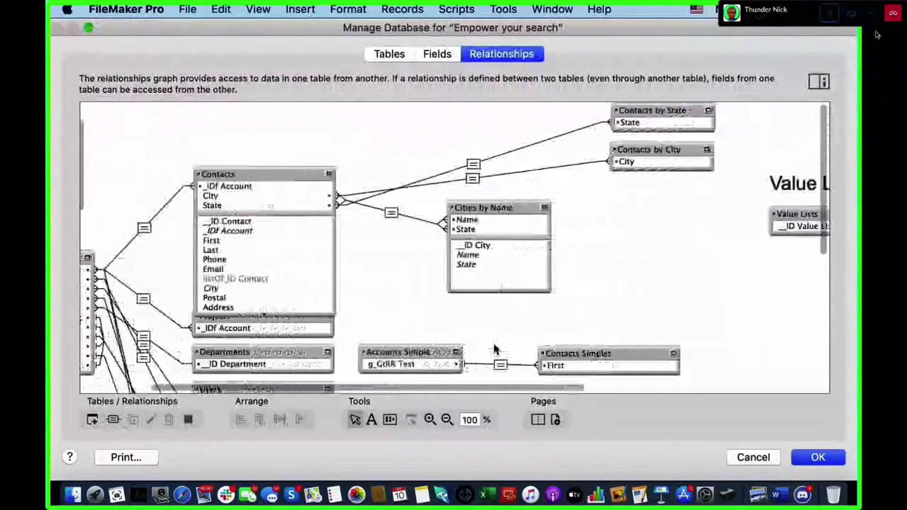
scroll(495, 349, "right", 12)
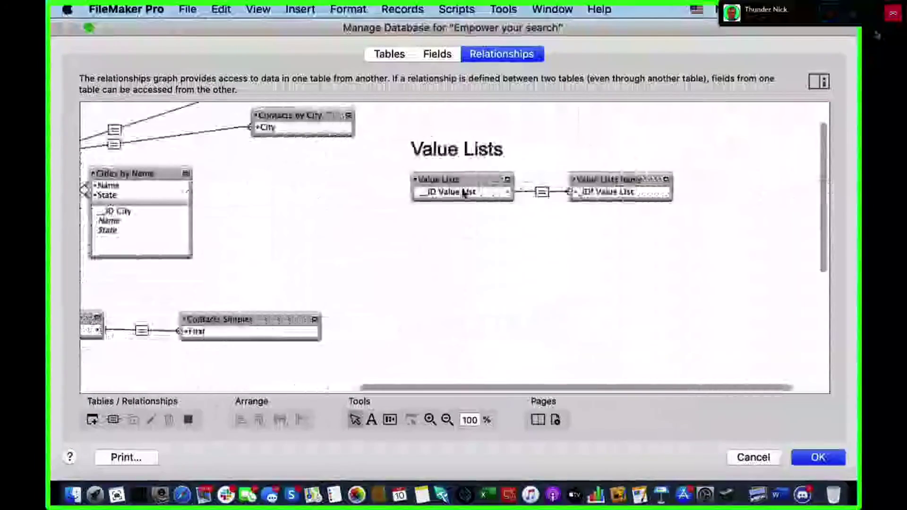
left_click(465, 193)
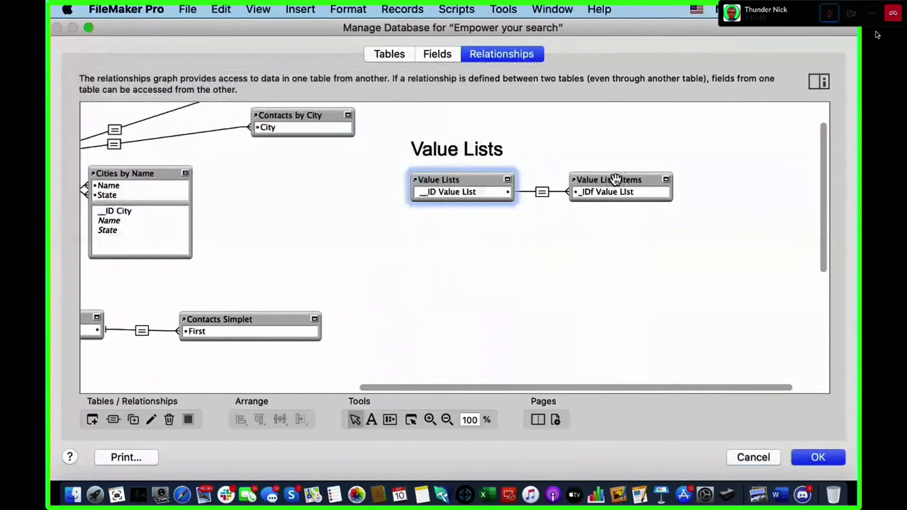
left_click(639, 196)
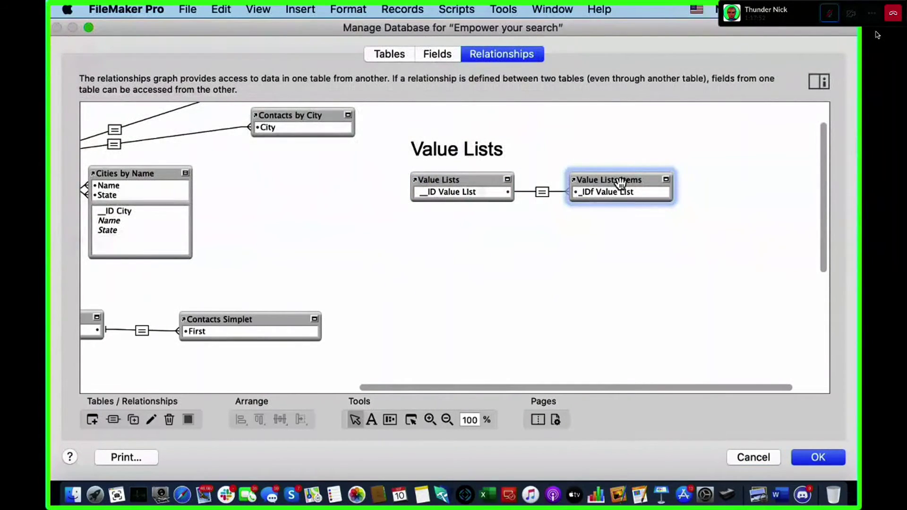
left_click(488, 180, "shift")
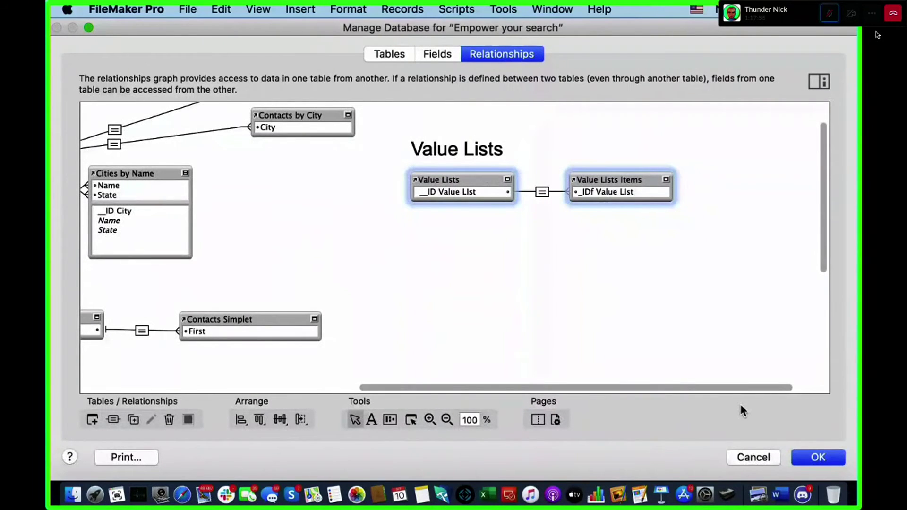
left_click(601, 277)
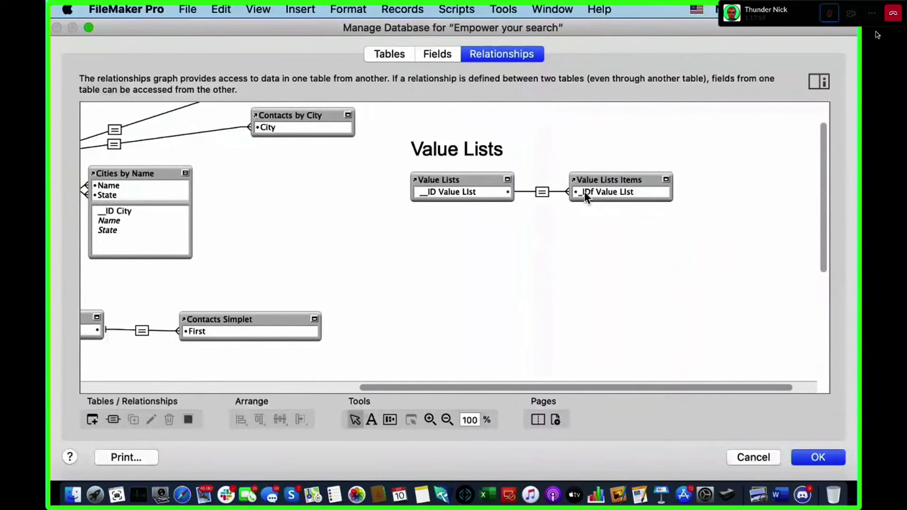
left_click(456, 180)
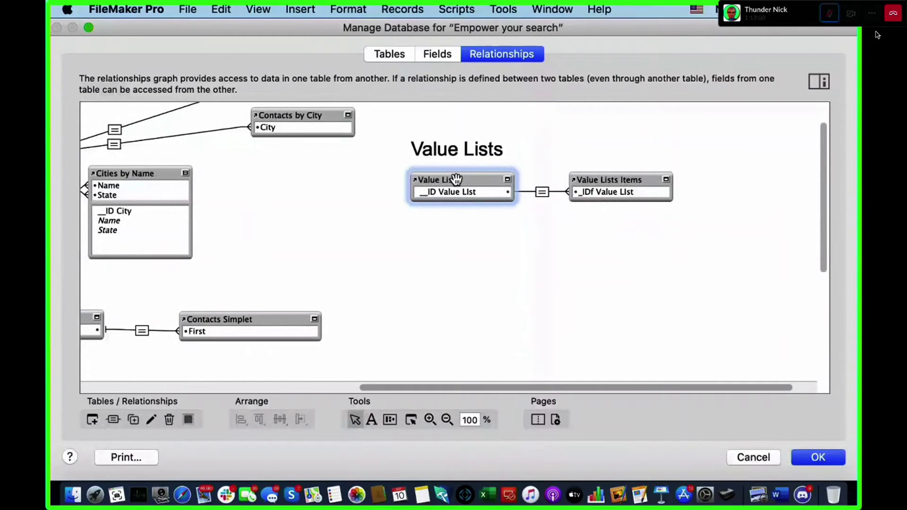
key("Escape")
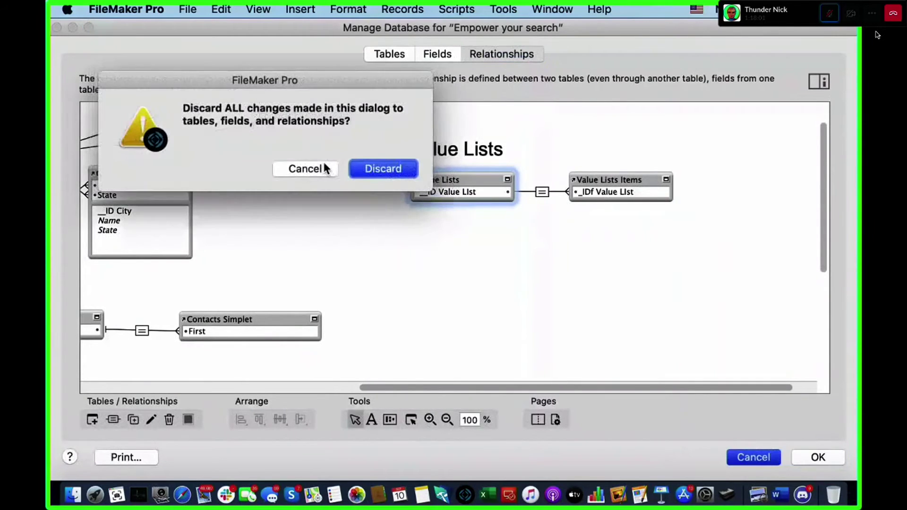
left_click(399, 167)
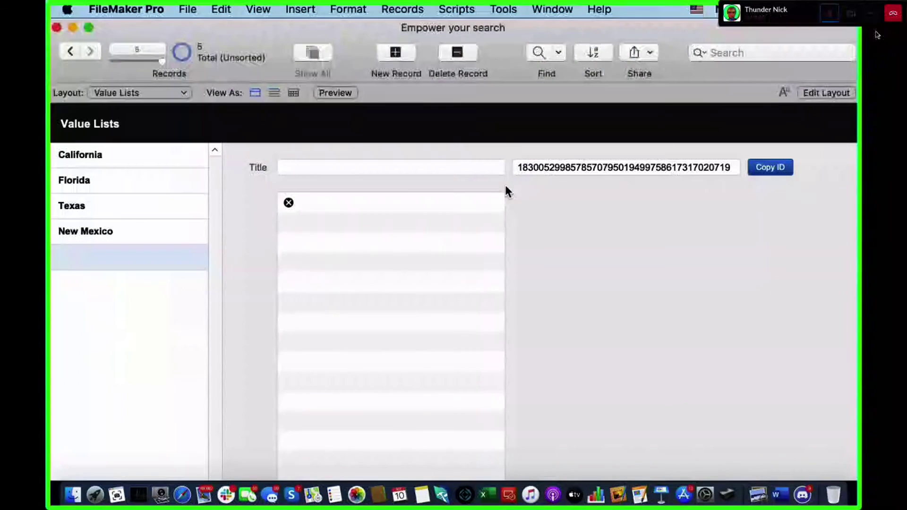
Look through the Texas, Florida and New Mexico value lists, ending on the new blank record.
left_click(109, 207)
left_click(108, 185)
left_click(106, 208)
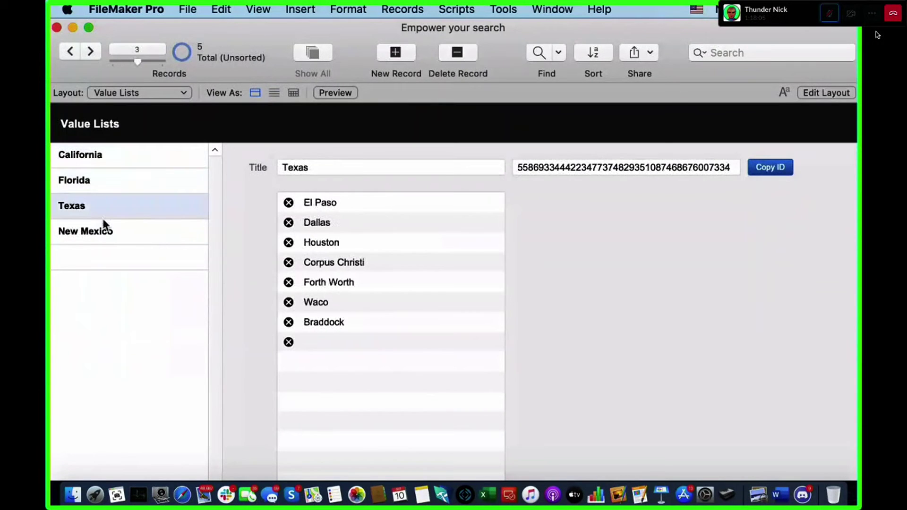
left_click(112, 232)
left_click(114, 255)
Examine the relationship settings between Value Lists and Value Lists Items in Manage Database, and close both dialogs.
key("super+shift+d")
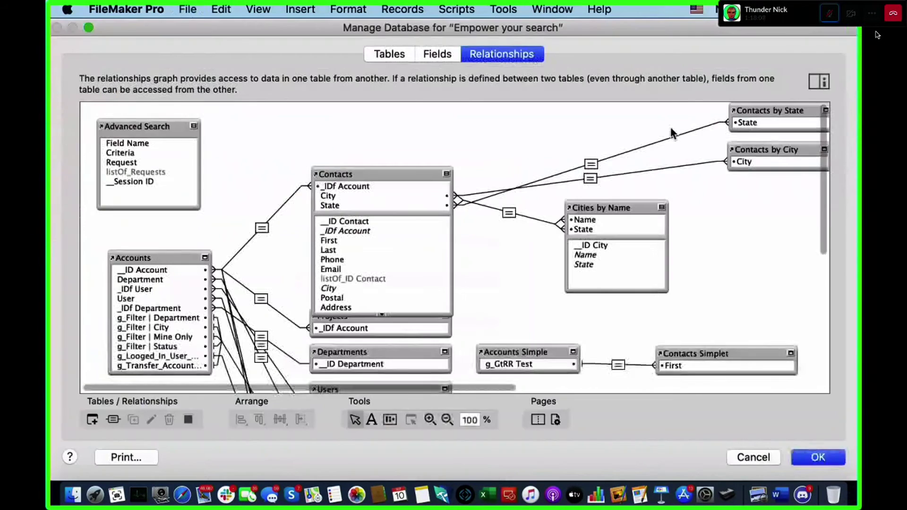
scroll(691, 333, "right", 1)
scroll(683, 330, "right", 10)
scroll(682, 330, "down", 5)
scroll(608, 285, "up", 5)
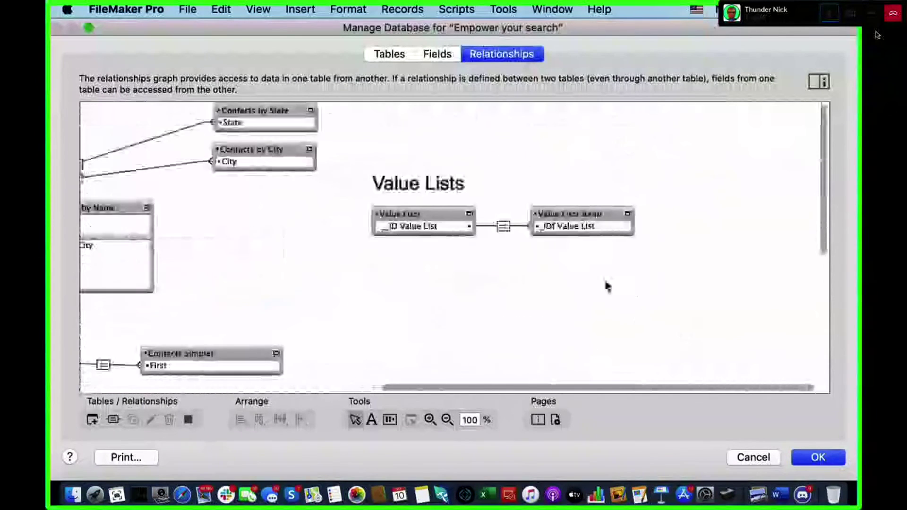
left_click(585, 212)
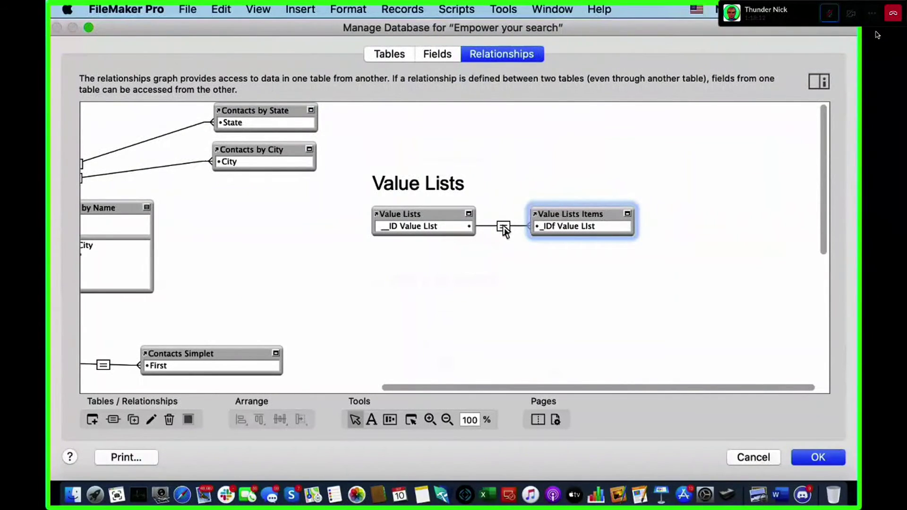
double_click(504, 228)
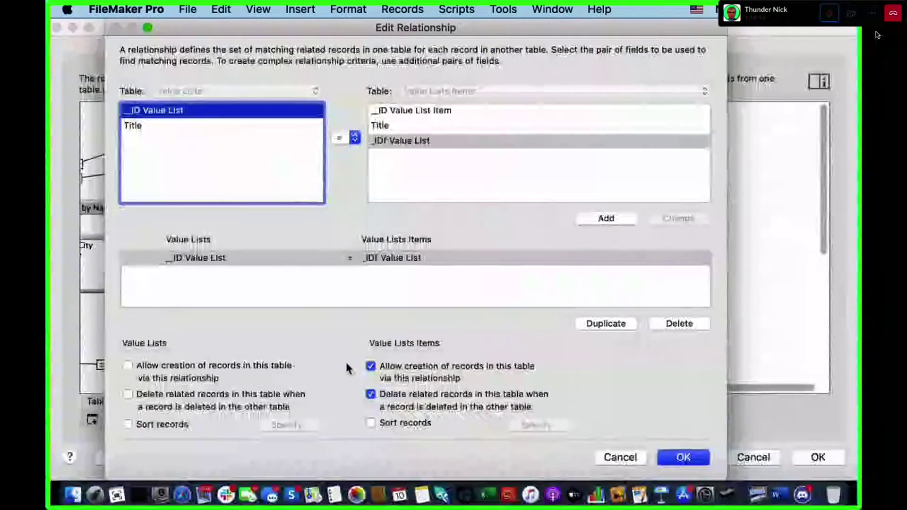
left_click(172, 260)
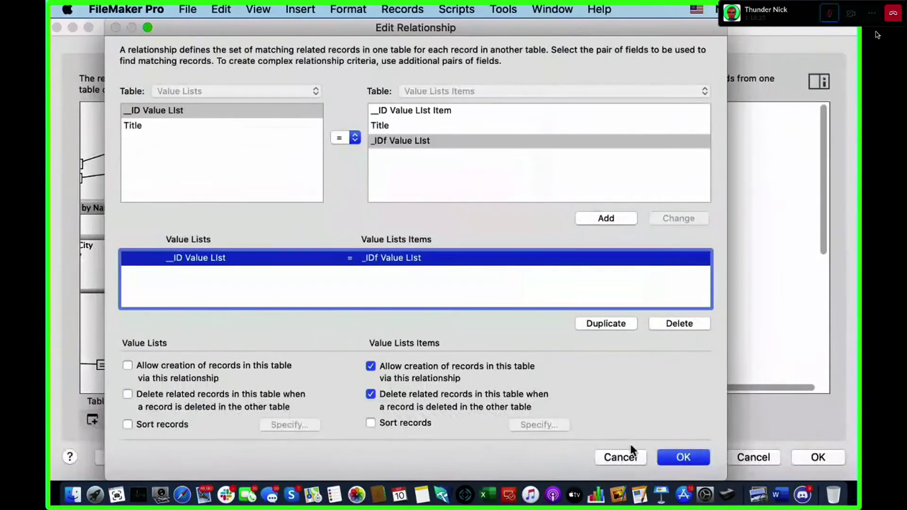
left_click(690, 458)
left_click(816, 458)
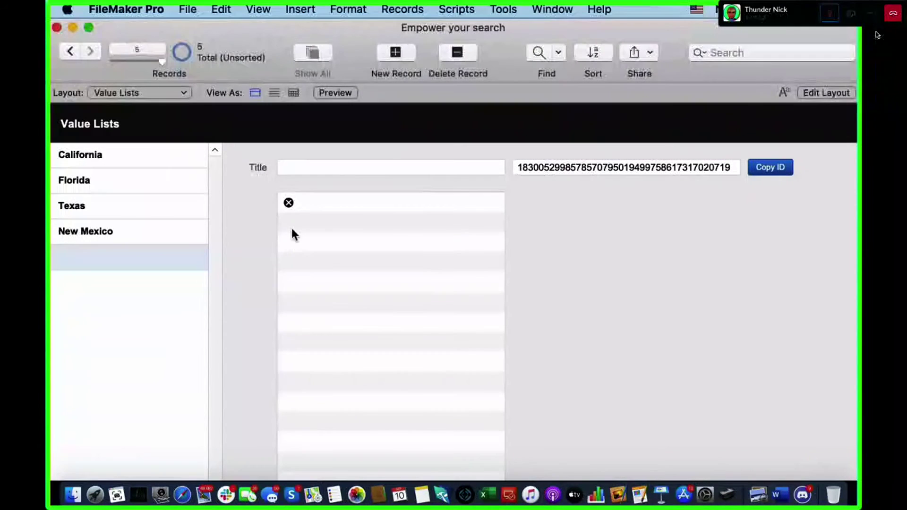
Title the blank value list Pinball Parts and enter Coils as its first item.
left_click(355, 201)
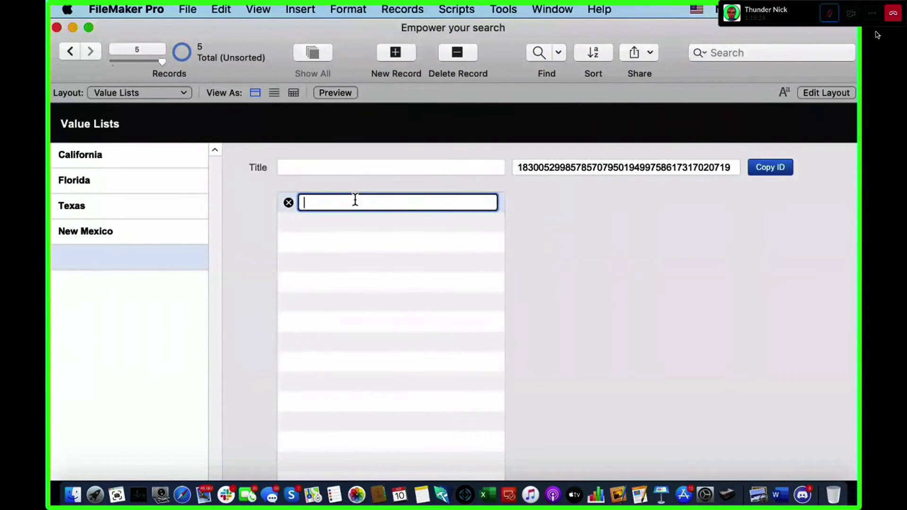
left_click(352, 168)
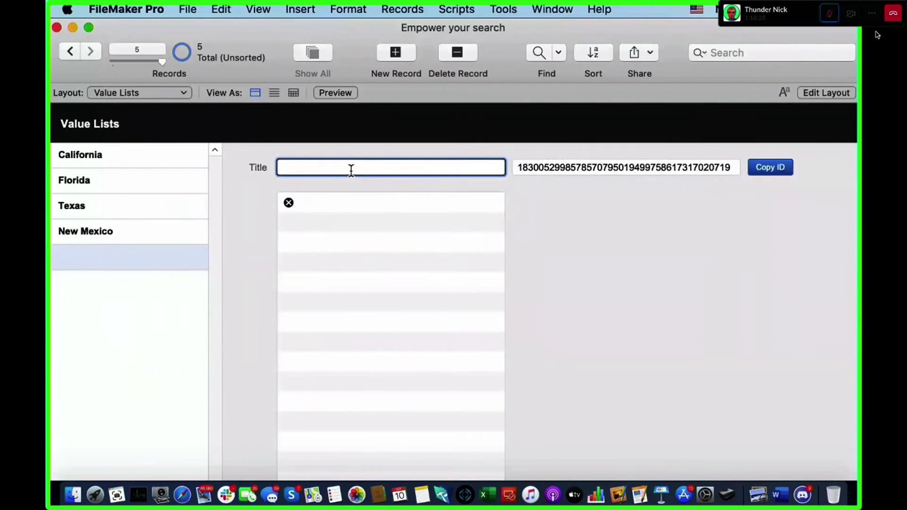
type("Pinball Parts")
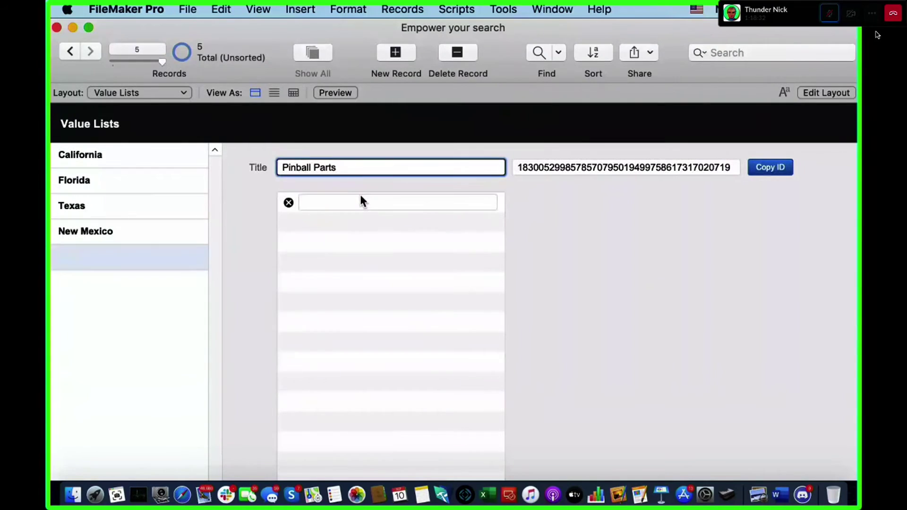
left_click(360, 196)
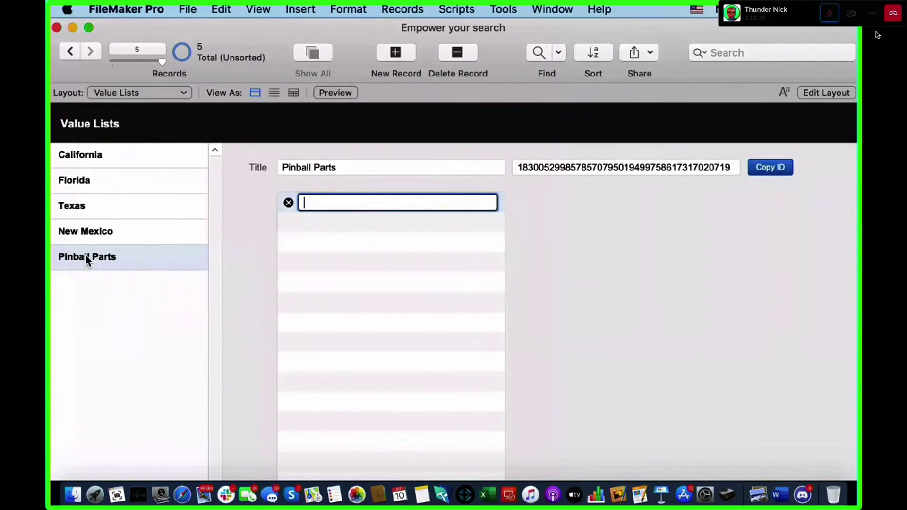
type("Coils")
Add Flippers and Rubbers as the second and third items of the Pinball Parts list.
left_click(373, 222)
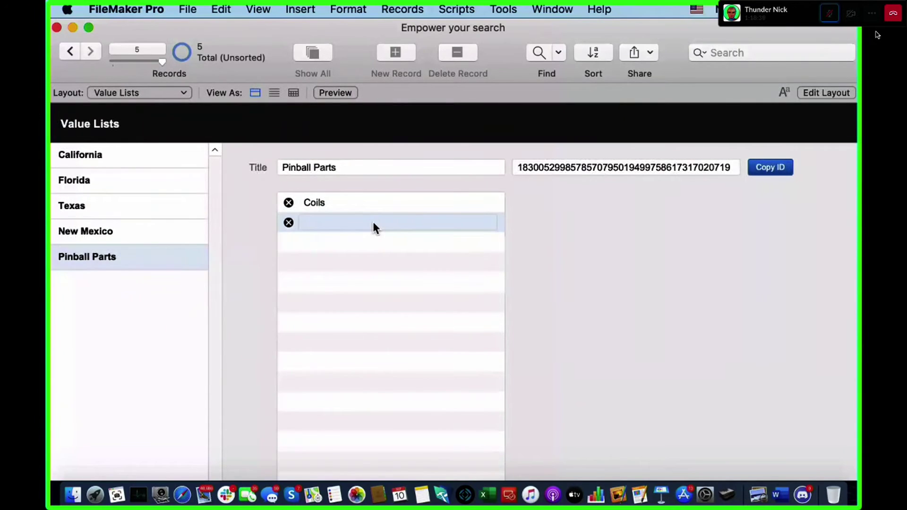
left_click(374, 222)
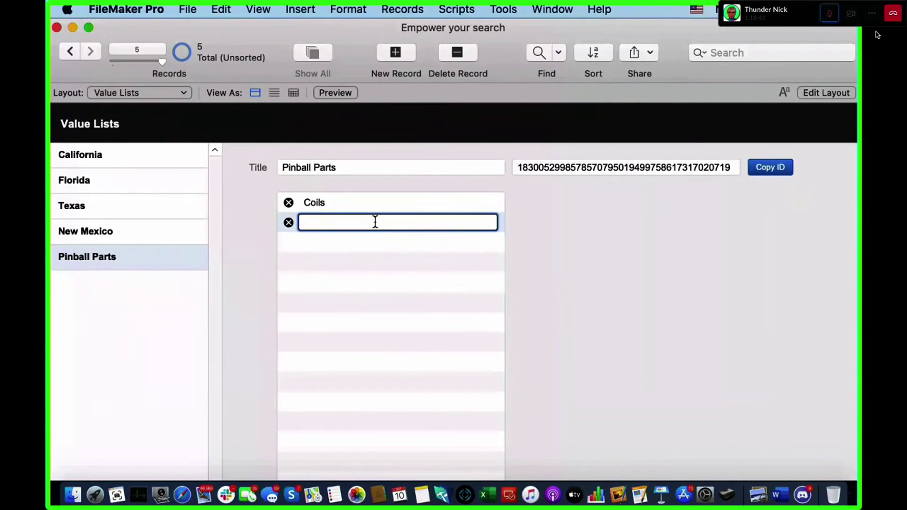
type("Flippers")
left_click(371, 251)
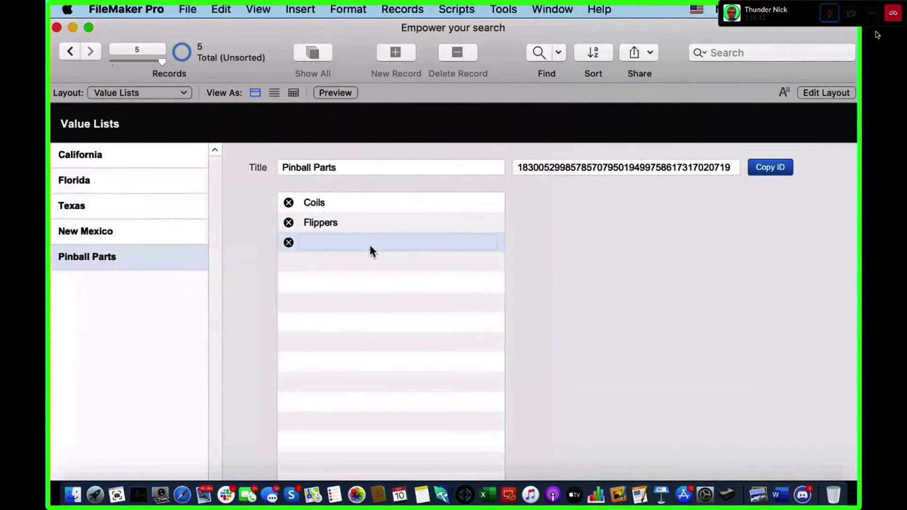
left_click(371, 243)
type("Rubbers")
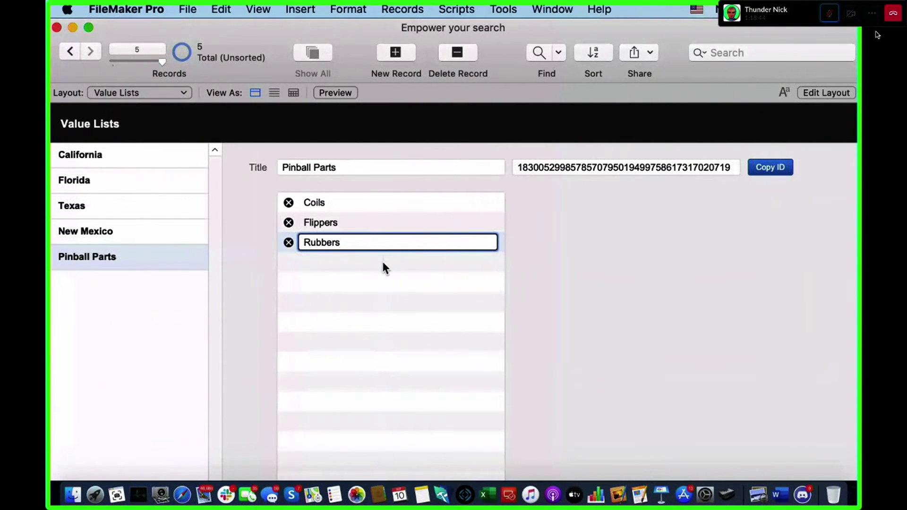
Add Jet Bumpers as the fourth Pinball Parts item, correcting its spelling and capitalization.
left_click(382, 261)
type("jet Bu")
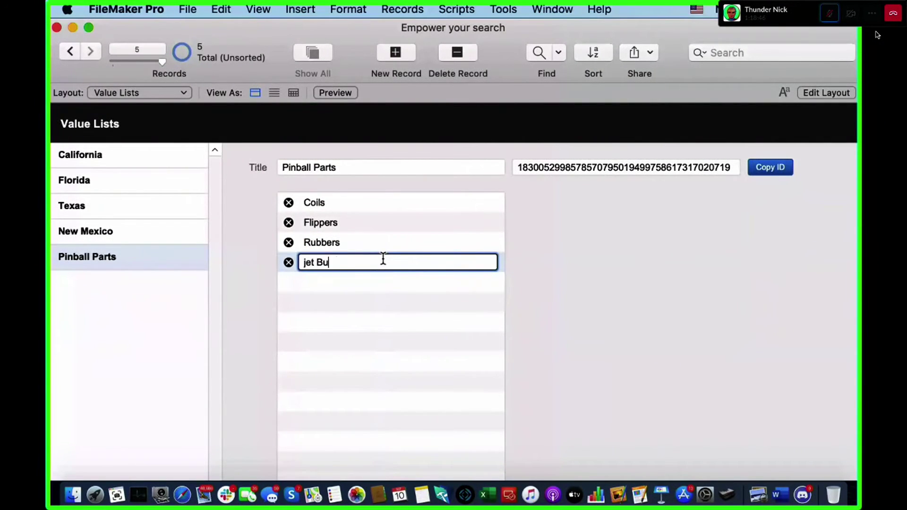
type("mpes")
double_click(345, 264)
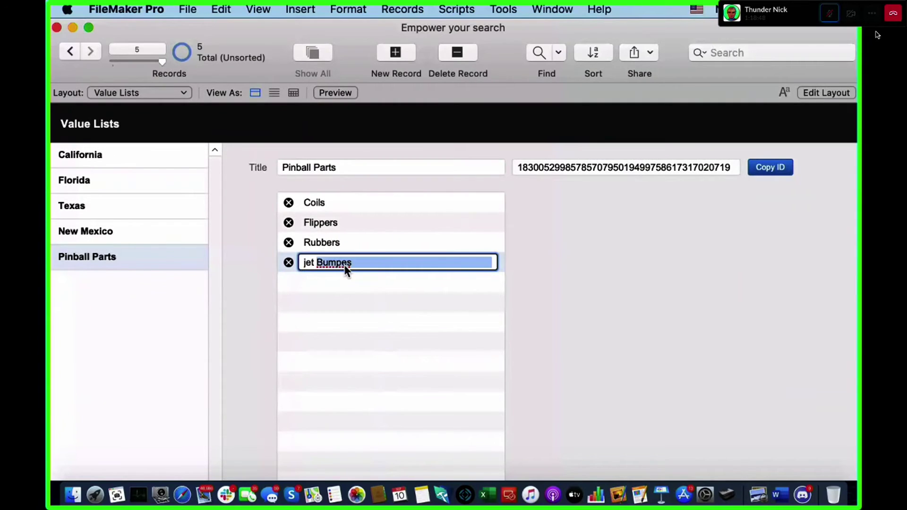
type("Bumpers")
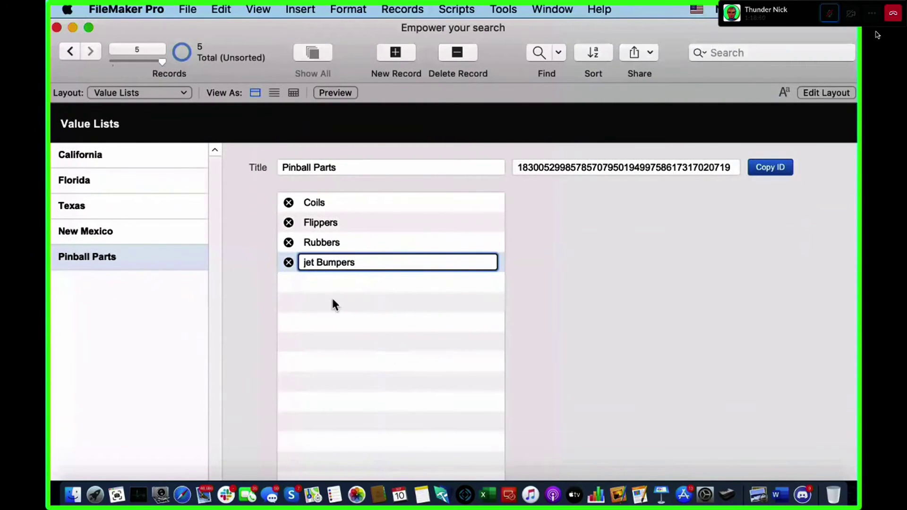
double_click(307, 263)
type("Jet")
Add Bulbs 555 and Bulbs 44 to the Pinball Parts list and commit the record.
left_click(337, 277)
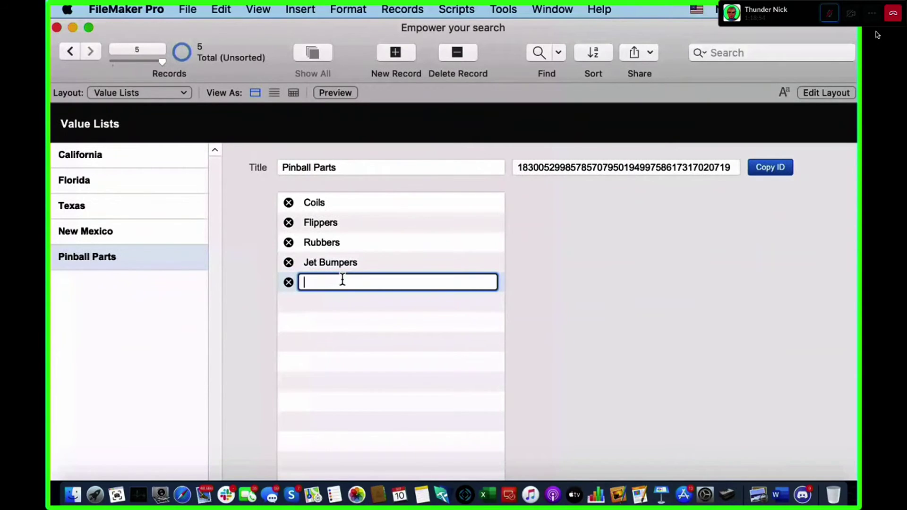
type("Bulbs 555")
left_click(355, 297)
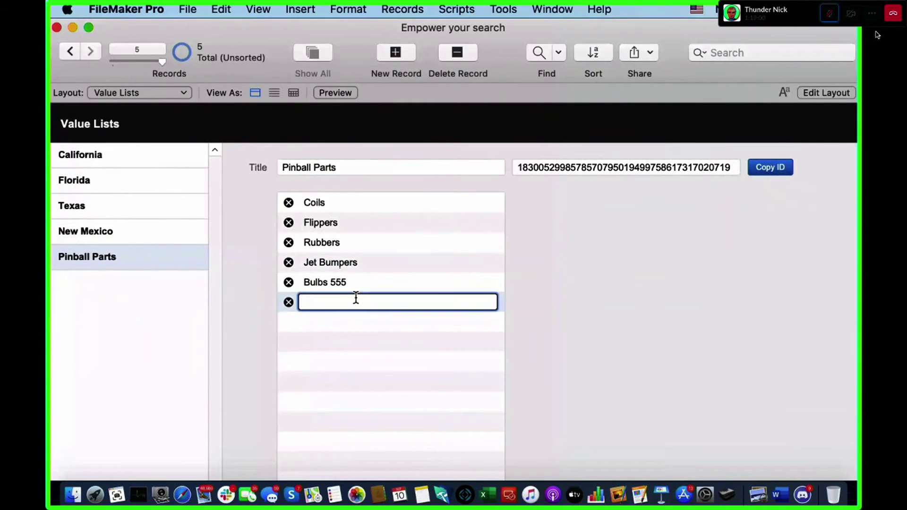
type("Bulbs 44")
left_click(659, 286)
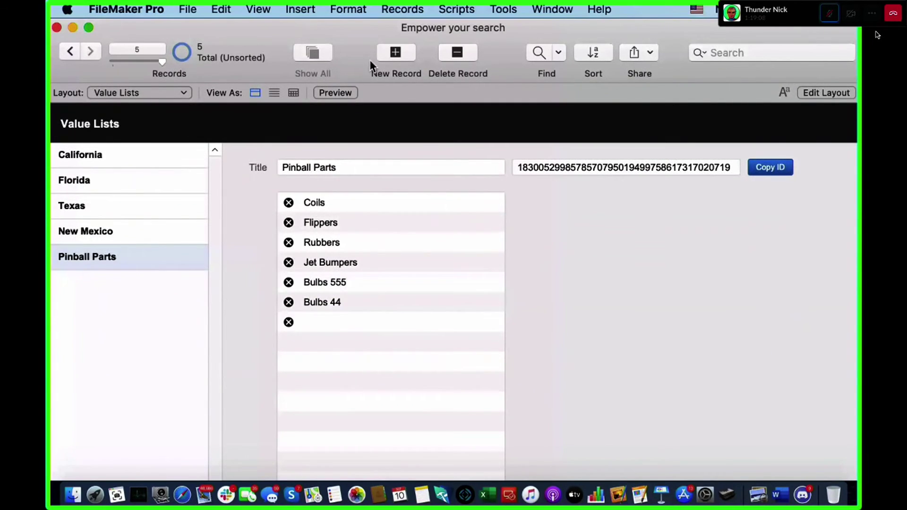
Create a new value list record and title it Family Members.
left_click(395, 53)
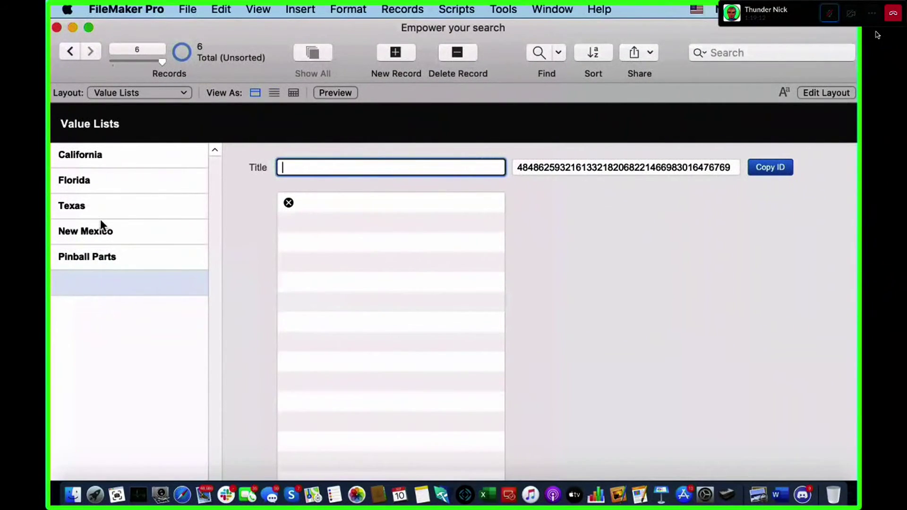
left_click(104, 161)
left_click(107, 184)
left_click(111, 208)
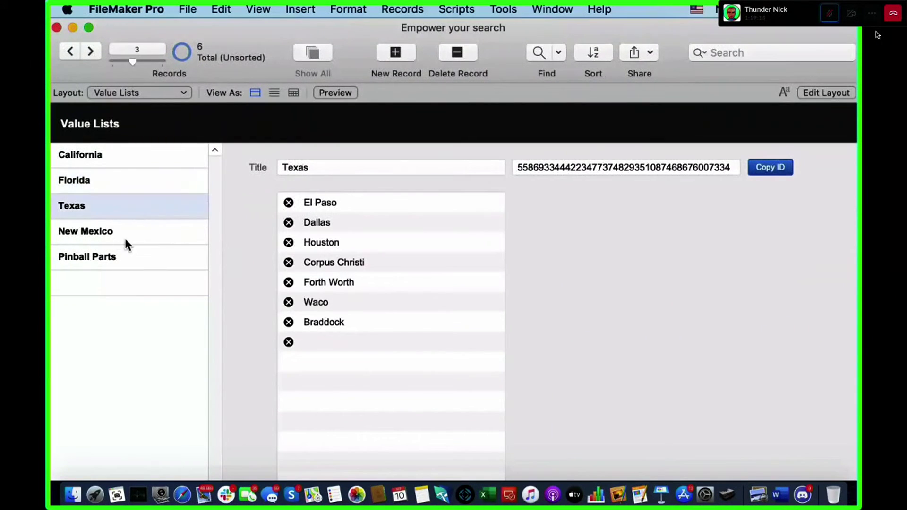
left_click(126, 256)
left_click(123, 277)
left_click(328, 170)
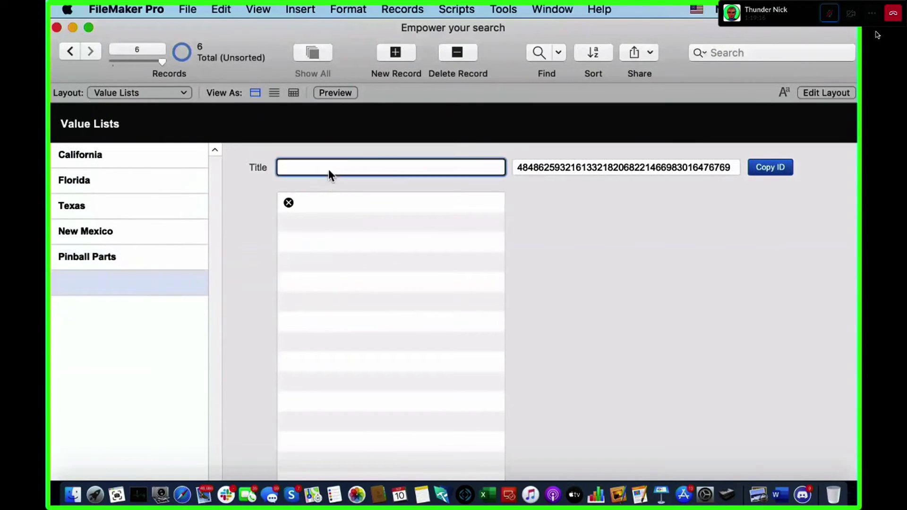
type("Family Members")
Enter Mother and Father as the first two items of the Family Members list.
left_click(345, 201)
type("Mother")
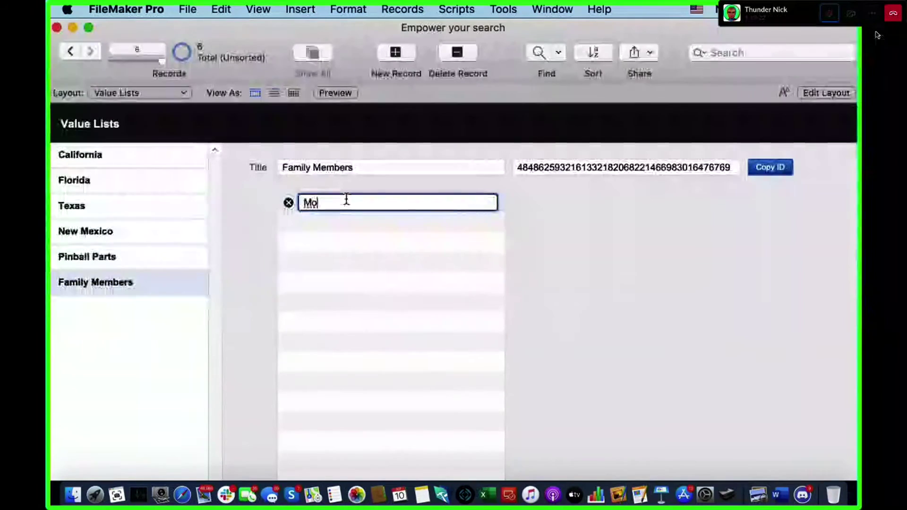
left_click(321, 222)
type("Fathers")
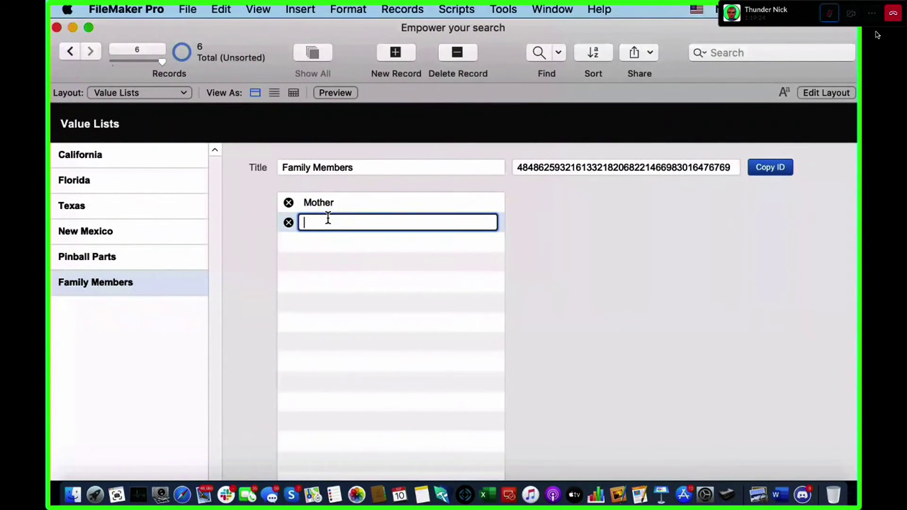
left_click(374, 237)
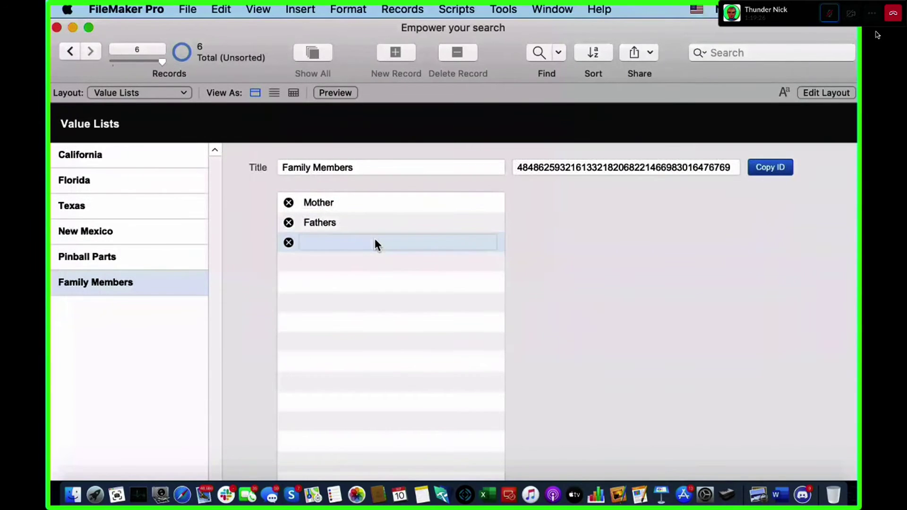
left_click(378, 223)
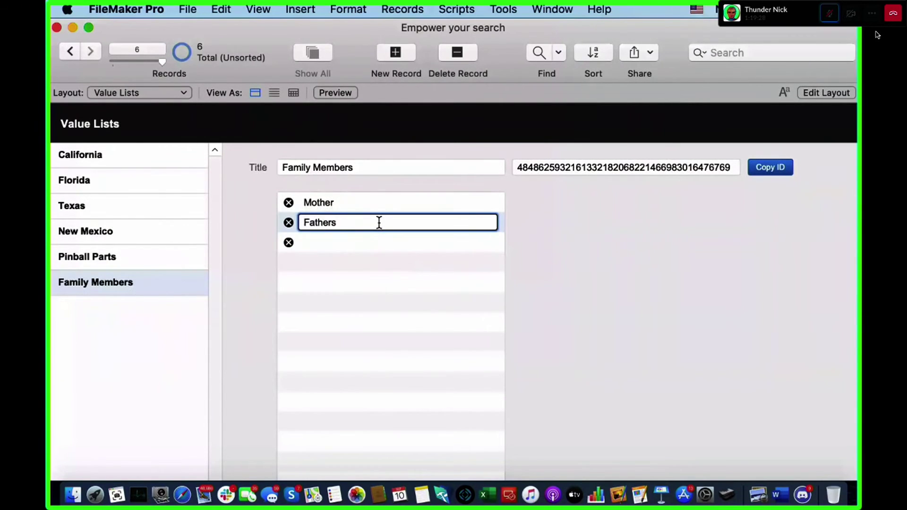
key("BackSpace")
Add Sister and Brother as the third and fourth items of the Family Members list.
left_click(374, 243)
type("Sister")
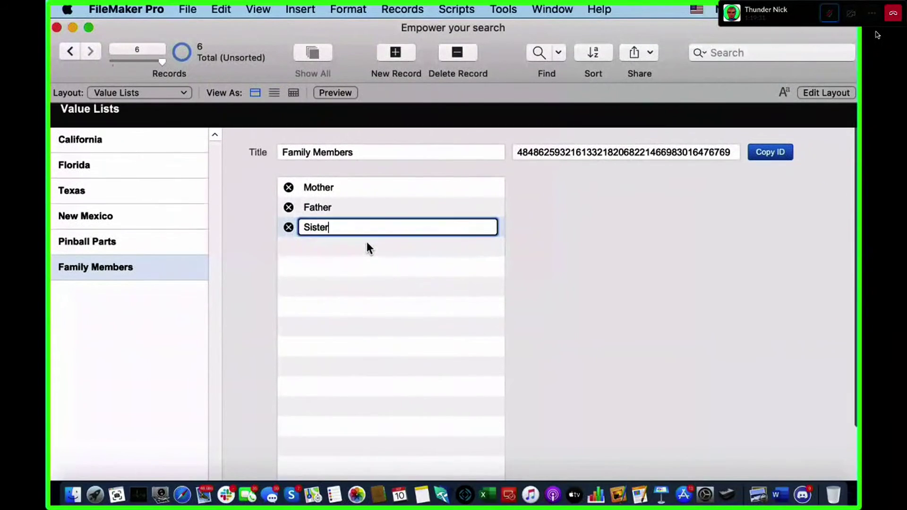
left_click(367, 243)
left_click(368, 242)
type("broitg")
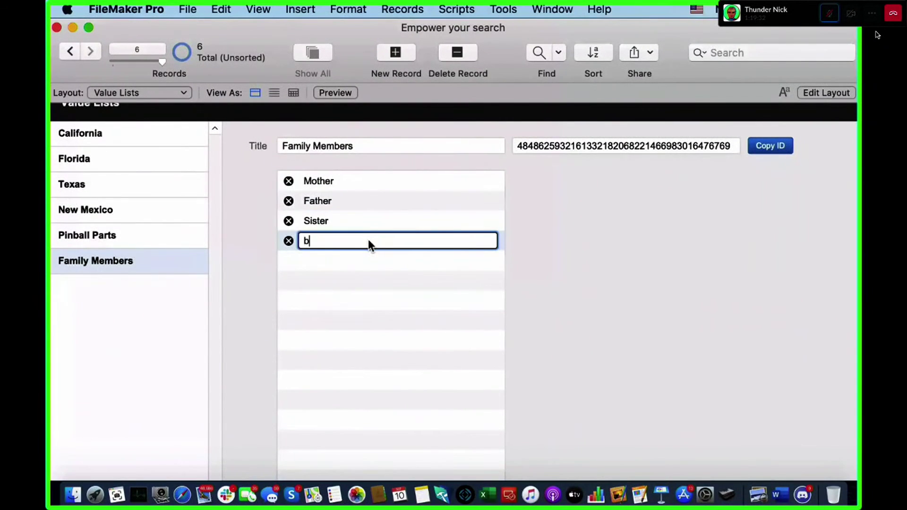
key("BackSpace")
key("BackSpace")
key("BackSpace")
key("BackSpace")
key("BackSpace")
key("BackSpace")
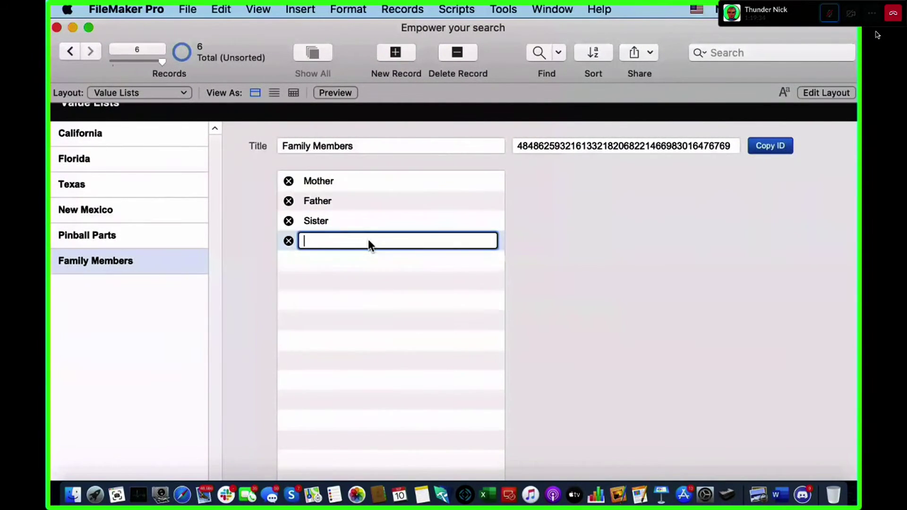
type("Brother")
Add Mother-in-law as the fifth Family Members item, without a space before the hyphen, and commit the record.
left_click(359, 259)
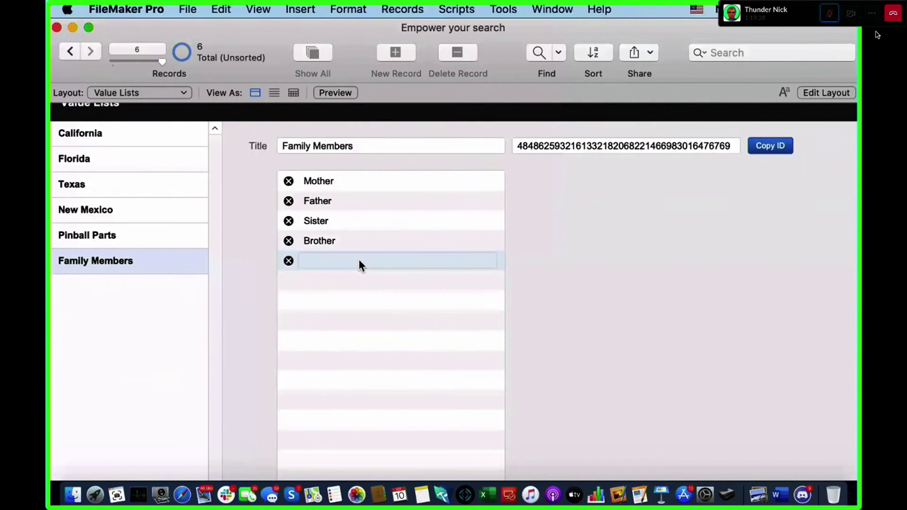
left_click(359, 260)
type("Mother ")
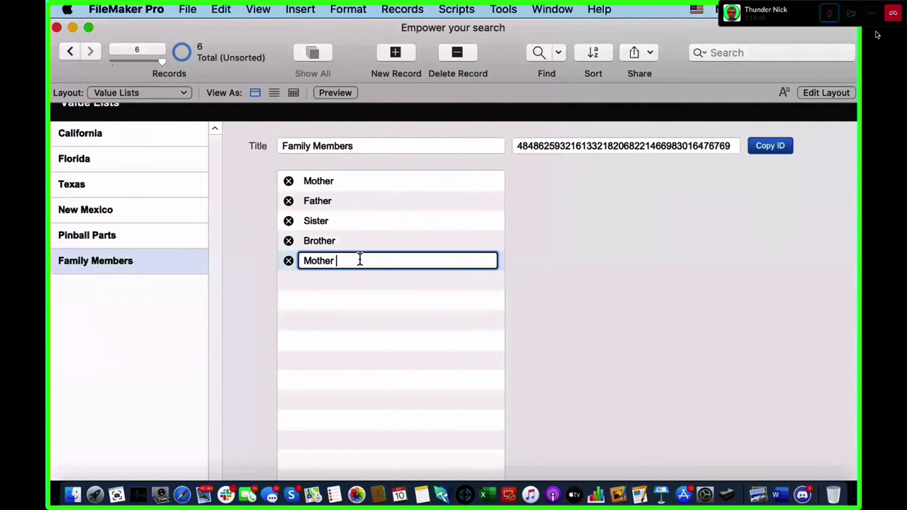
type("-in-law")
left_click(342, 260)
key("BackSpace")
left_click(601, 276)
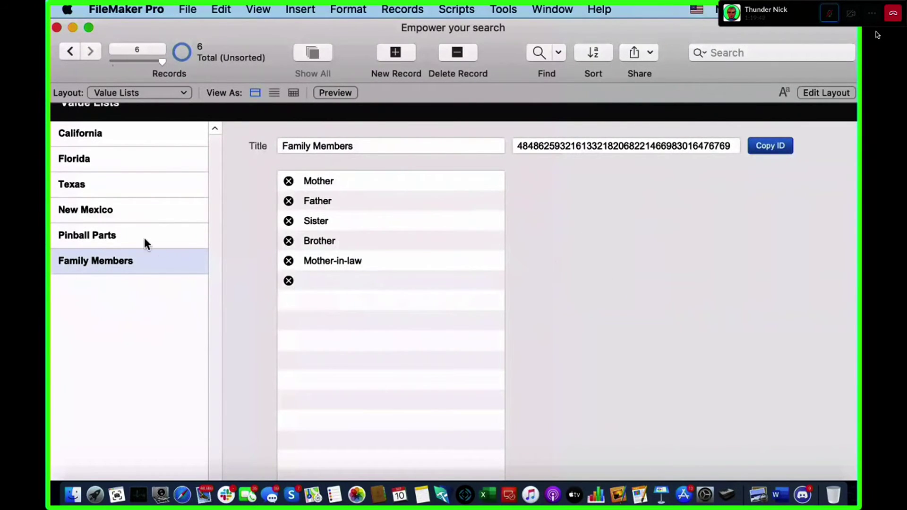
Create another value list record and title it "means of locomotion".
left_click(118, 241)
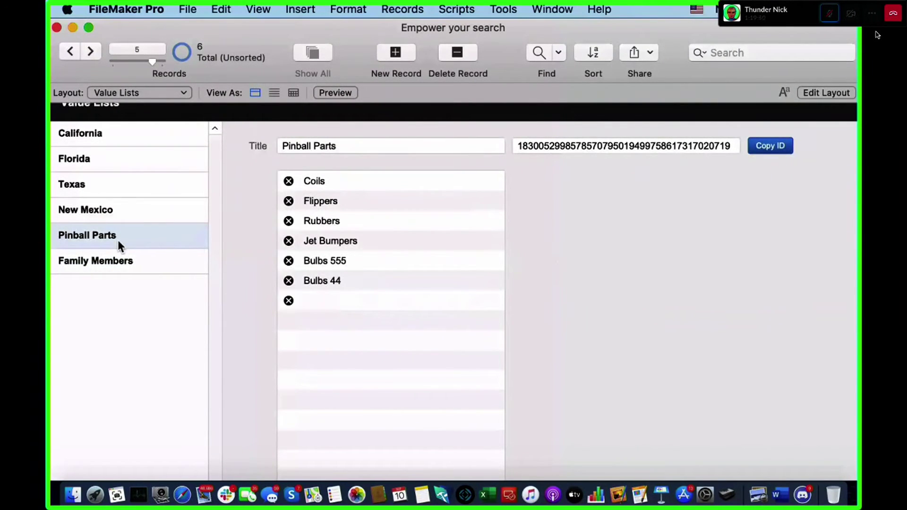
left_click(116, 265)
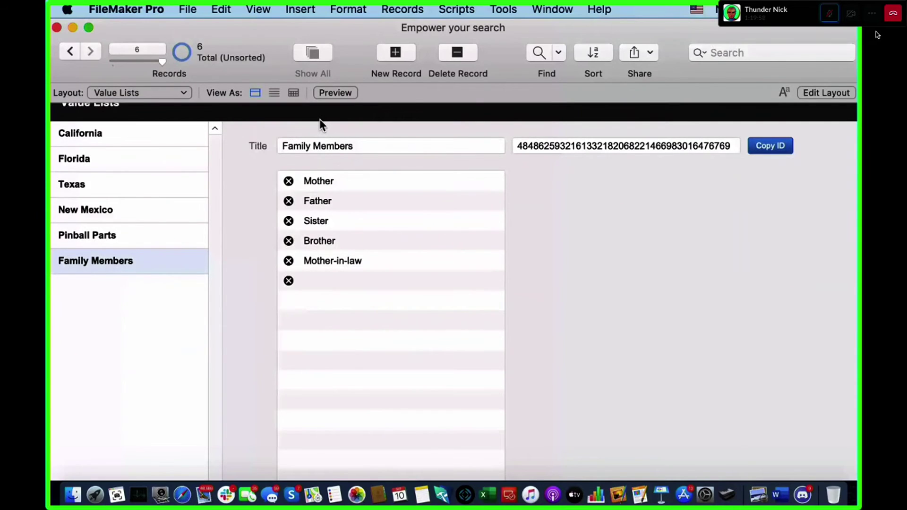
left_click(382, 53)
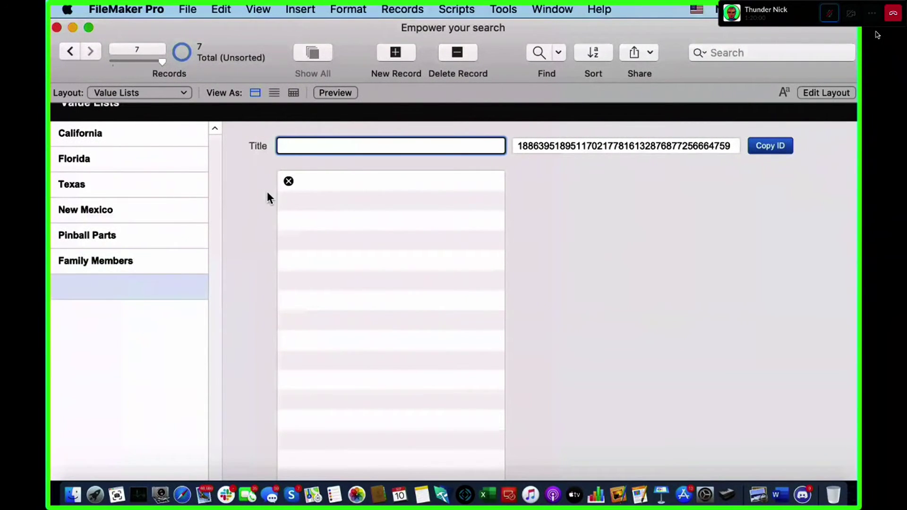
type("means of locom")
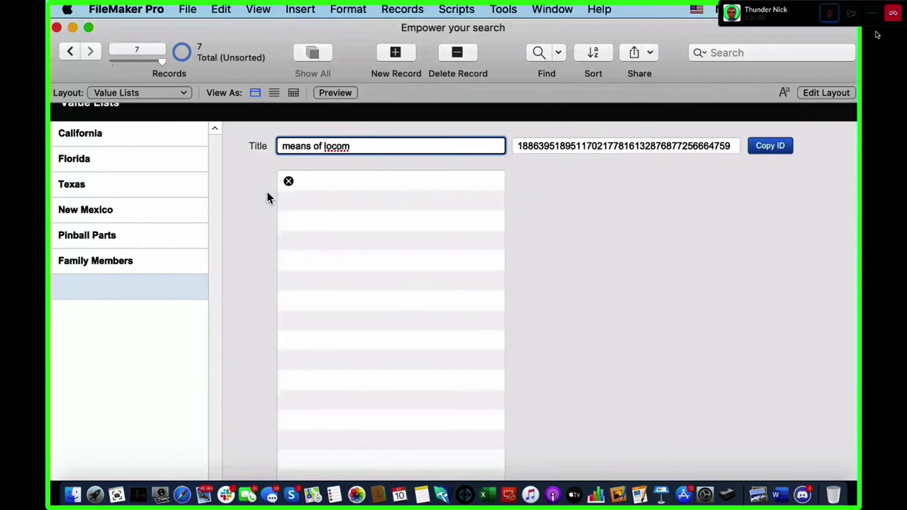
type("otion")
Enter Car and Plane as the first two items of the means of locomotion list.
left_click(334, 200)
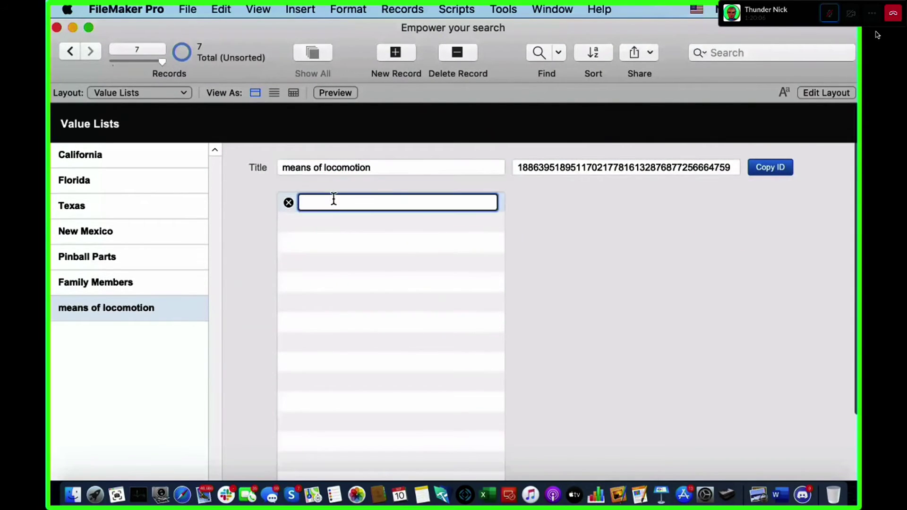
type("Car")
left_click(351, 217)
left_click(352, 221)
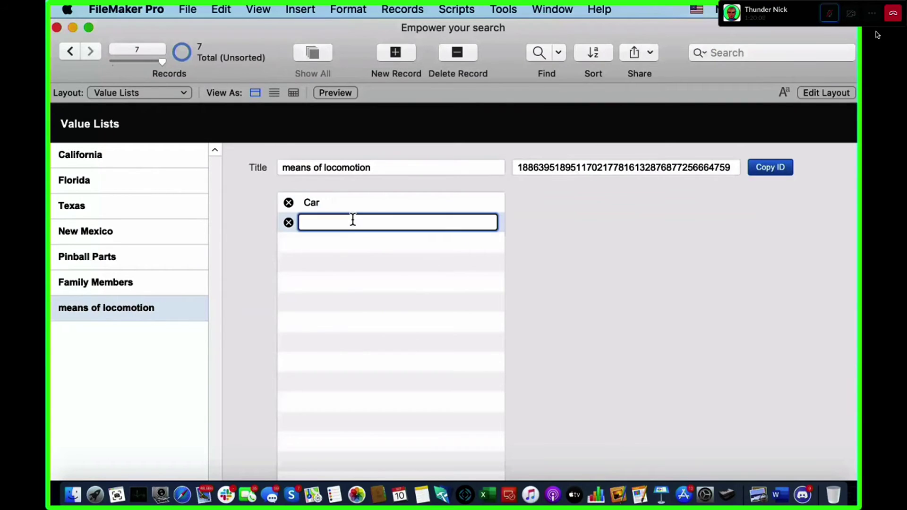
type("Plane")
Add Boat and Foot as the third and fourth items of the means of locomotion list and commit the record.
left_click(348, 233)
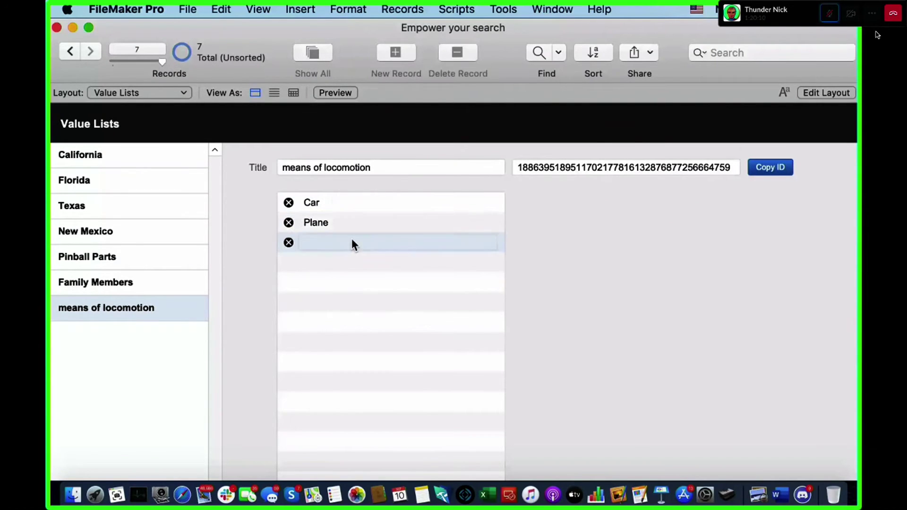
left_click(352, 241)
type("Noat")
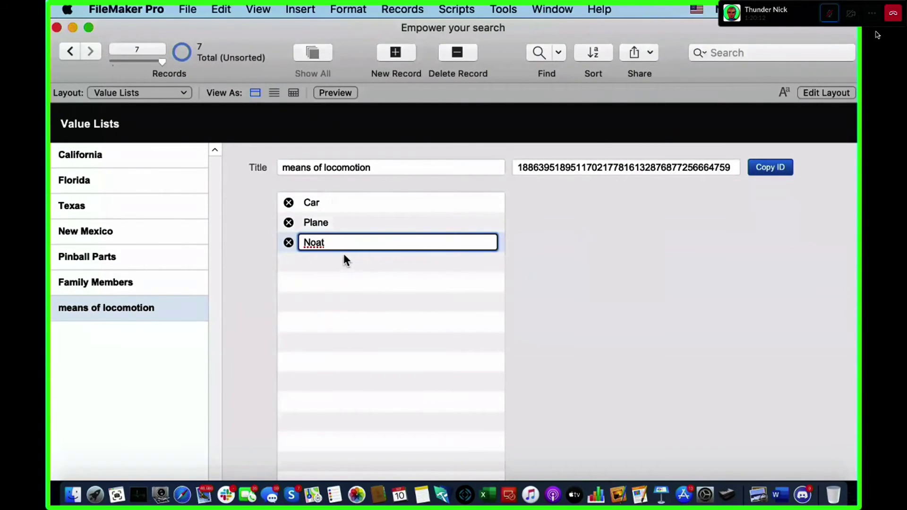
triple_click(339, 245)
type("Boo")
key("BackSpace")
type("at")
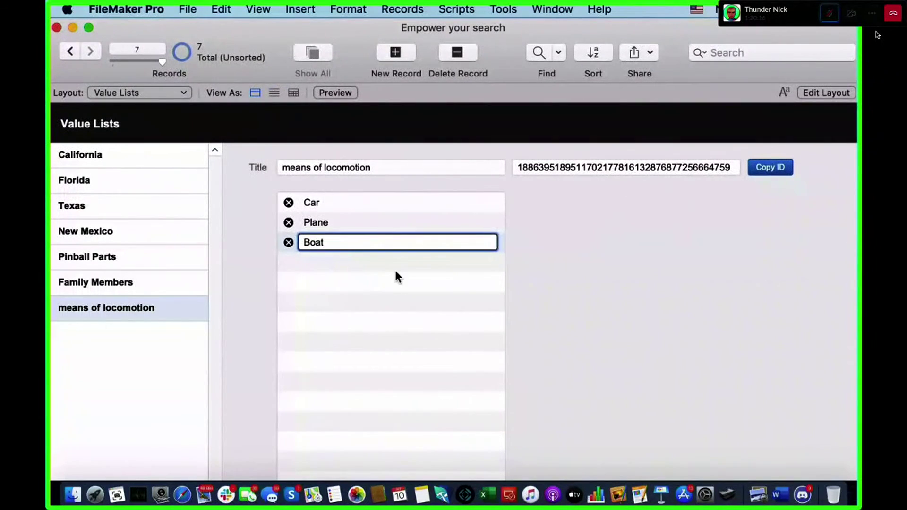
left_click(389, 262)
type("Foot")
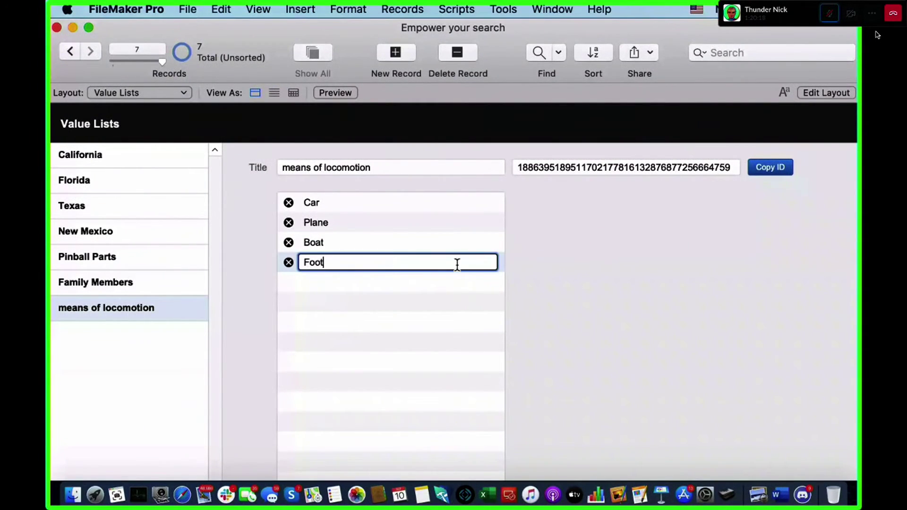
left_click(686, 247)
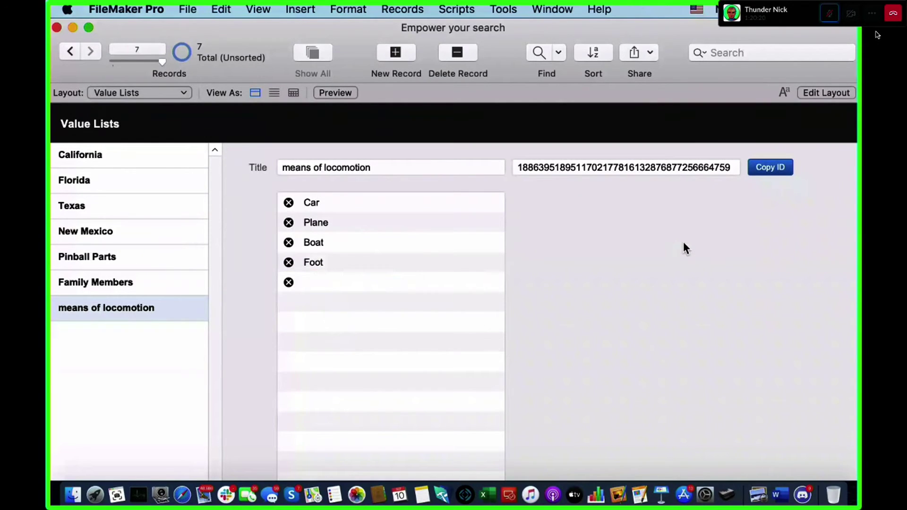
Capitalize the first letter of the list title so it reads "Means of locomotion", and commit the record.
left_click(283, 168)
left_click_drag(288, 167, 268, 178)
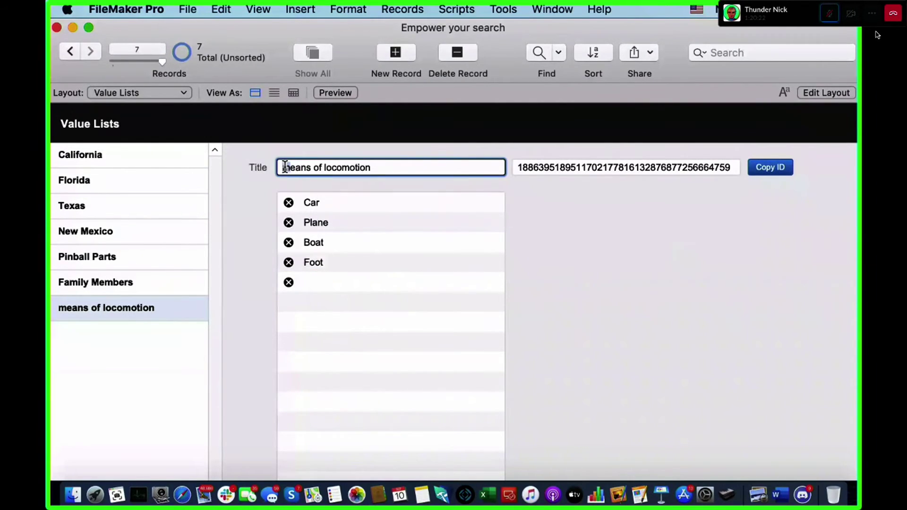
type("M")
left_click(570, 268)
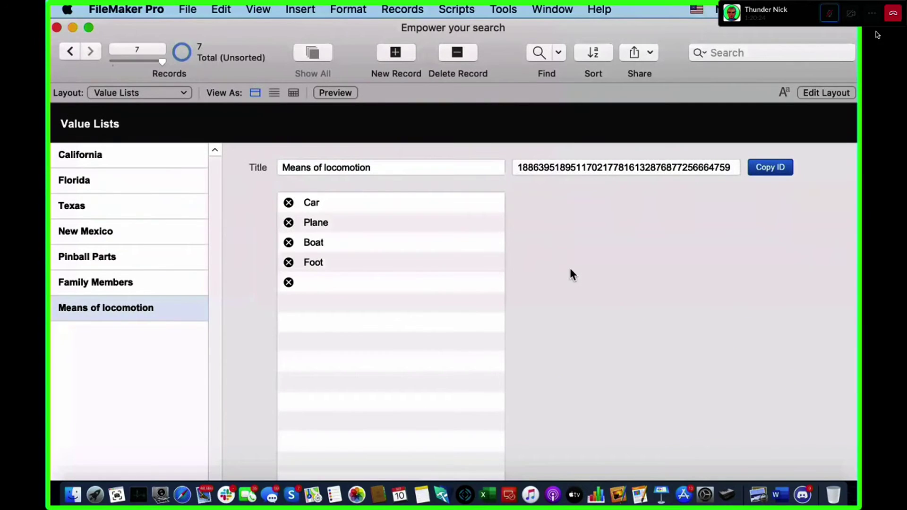
Compare the items of the Pinball Parts, Family Members and Means of locomotion lists by viewing each record in turn.
left_click(133, 282)
left_click(132, 257)
left_click(135, 284)
left_click(144, 309)
left_click(134, 283)
left_click(132, 258)
left_click(135, 280)
left_click(146, 312)
left_click(137, 262)
left_click(140, 288)
left_click(142, 308)
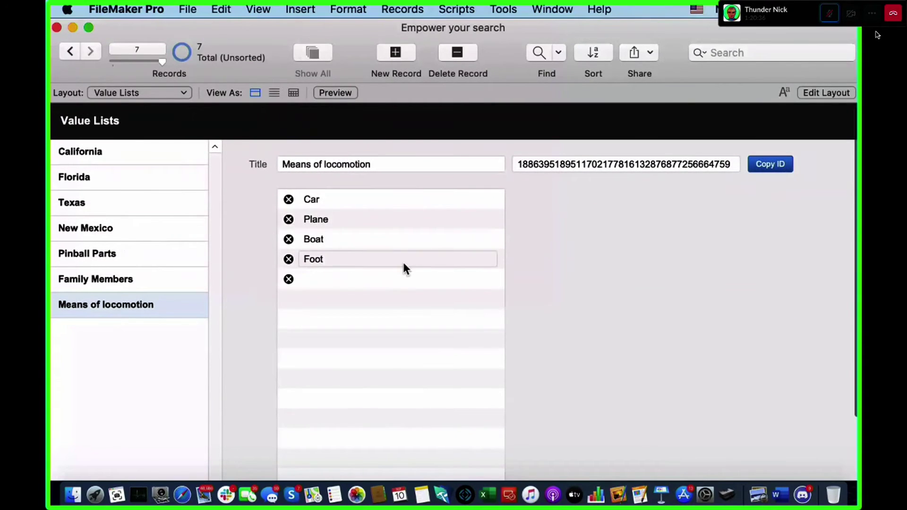
scroll(403, 265, "down", 1)
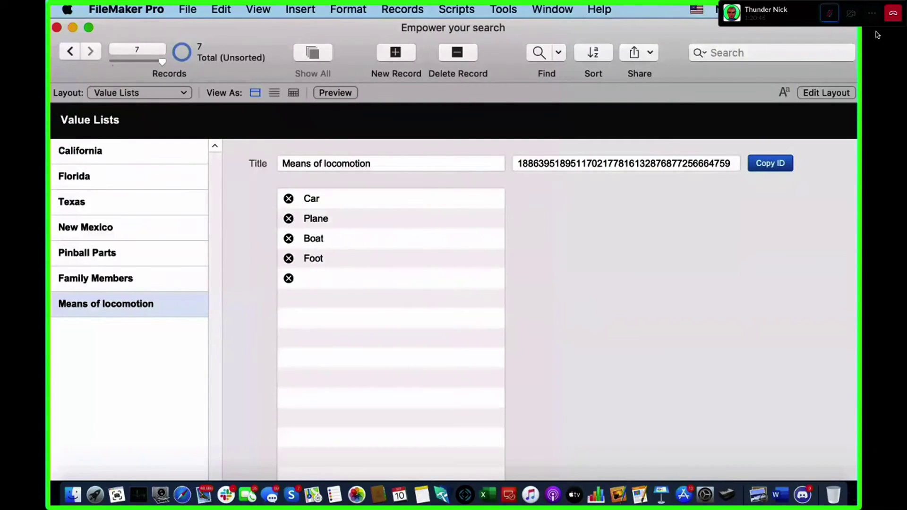
left_click(353, 279)
left_click(114, 270)
left_click(114, 260)
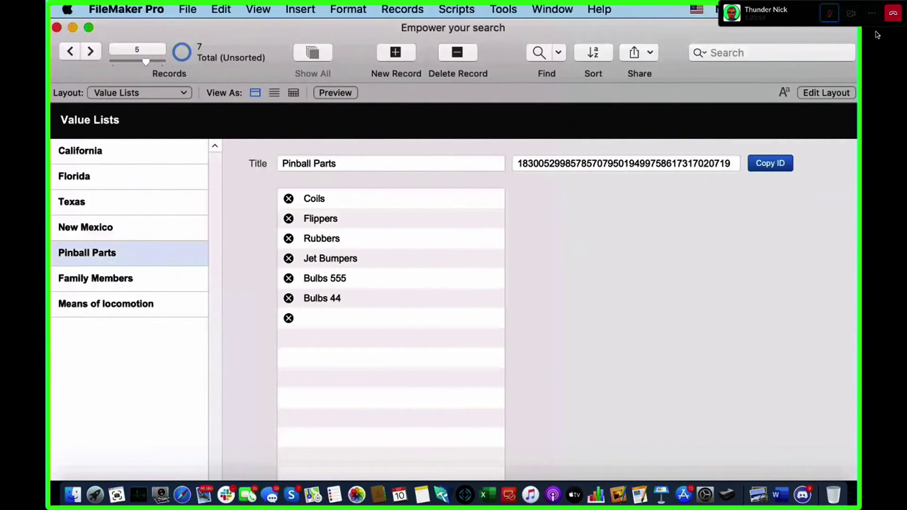
left_click(163, 307)
left_click(148, 283)
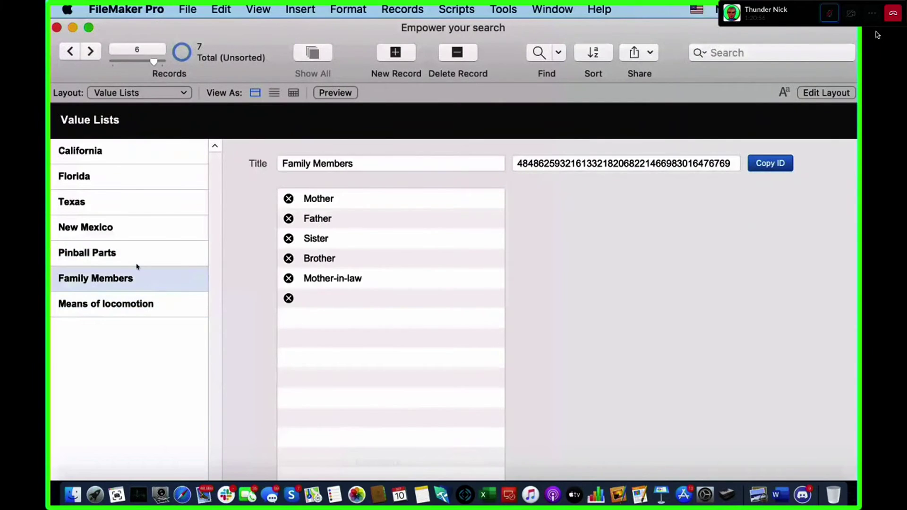
left_click(136, 265)
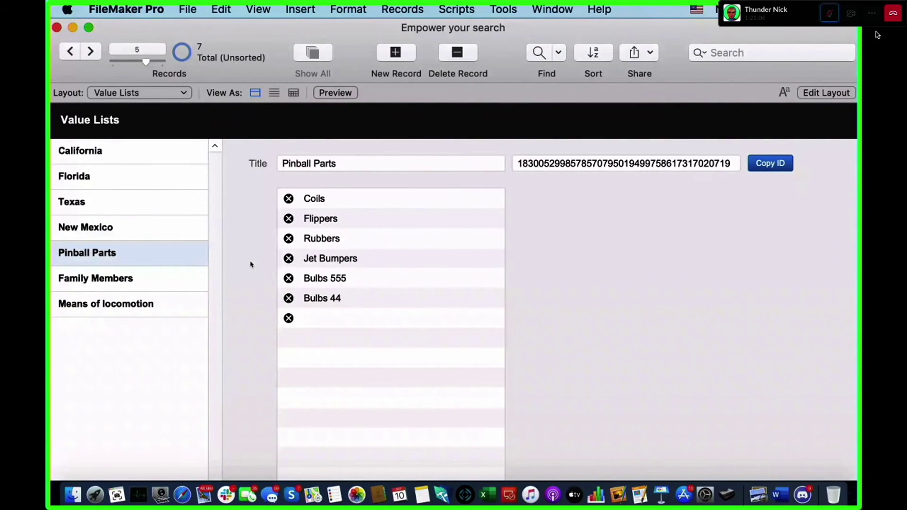
Switch to the Contacts Value List ID layout and, in Layout mode, delete the State and City fields with their labels.
left_click(156, 92)
left_click(150, 57)
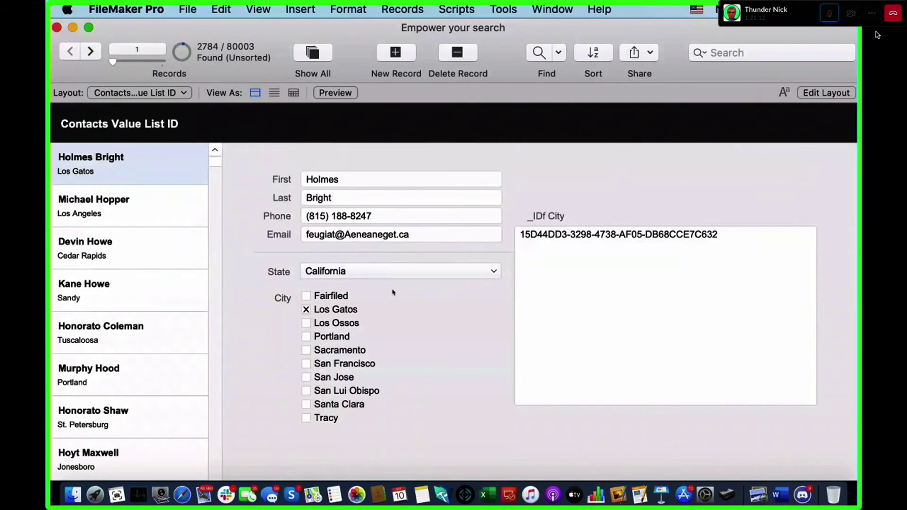
key("super+l")
left_click(427, 352)
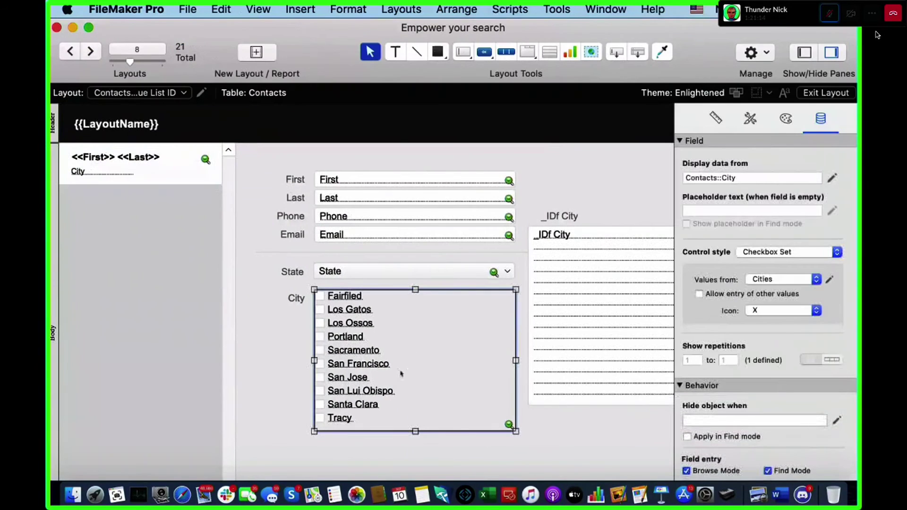
left_click(297, 299, "shift")
left_click(294, 272, "shift")
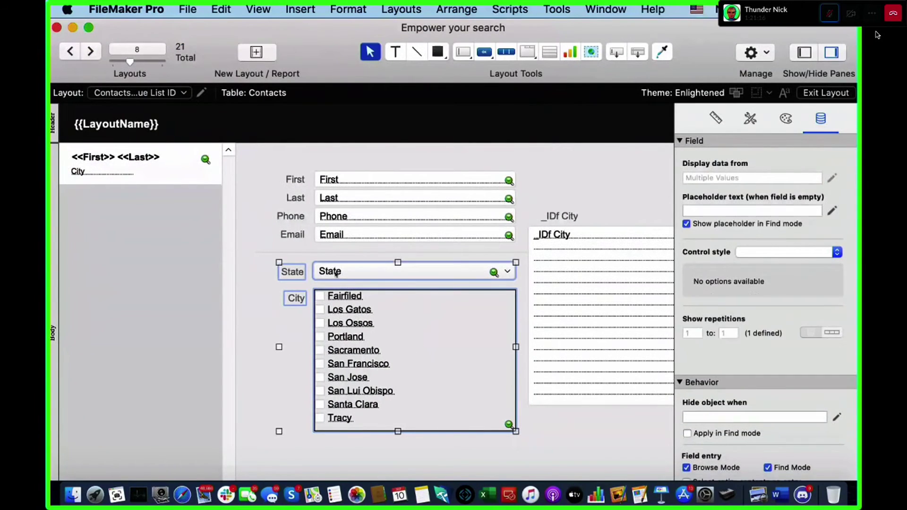
left_click(336, 274, "shift")
key("Delete")
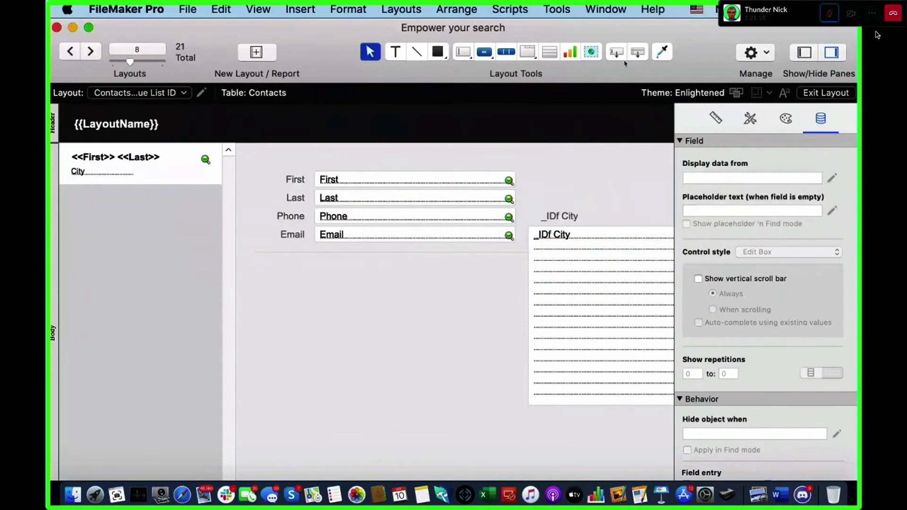
Check the Contacts table's field definitions for the Familly Members and FL Cities fields, and leave without making changes.
key("super+shift+d")
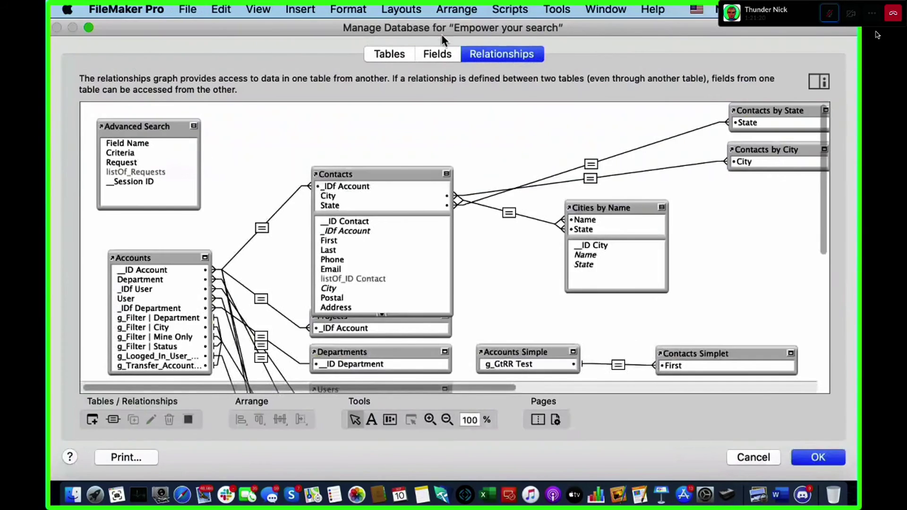
left_click(436, 54)
left_click(149, 313)
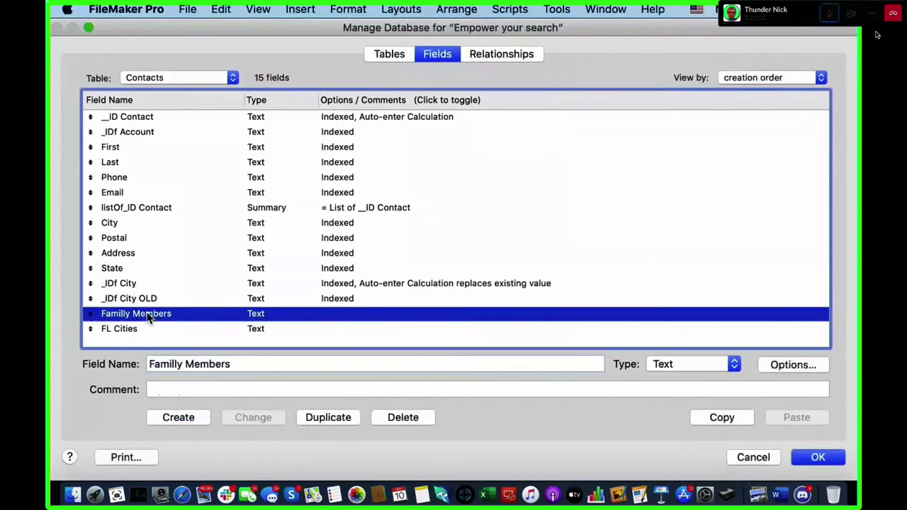
key("Escape")
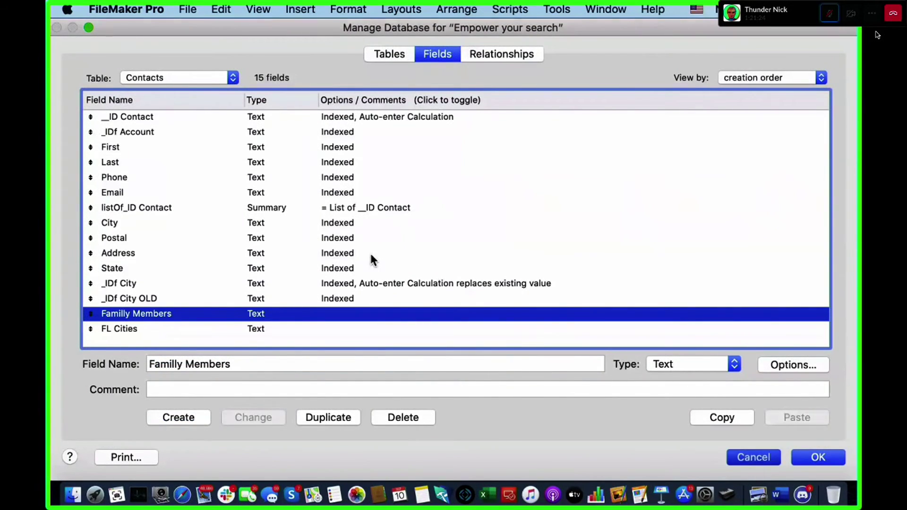
Place the Familly Members and FL Cities fields with their labels on the layout, below the divider line under Email.
mouse_move(214, 31)
left_mouse_down()
mouse_move(234, 20)
mouse_move(208, 24)
left_mouse_up()
left_click(804, 59)
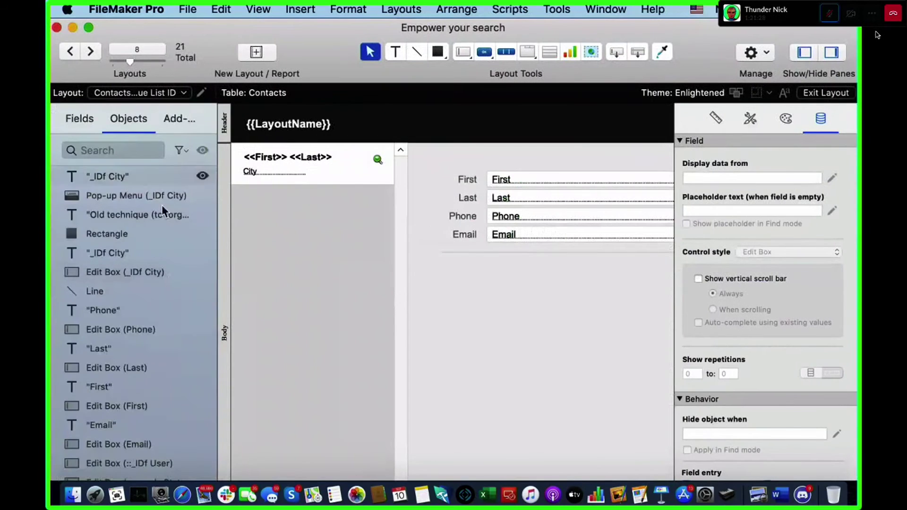
scroll(162, 205, "down", 10)
left_click(87, 121)
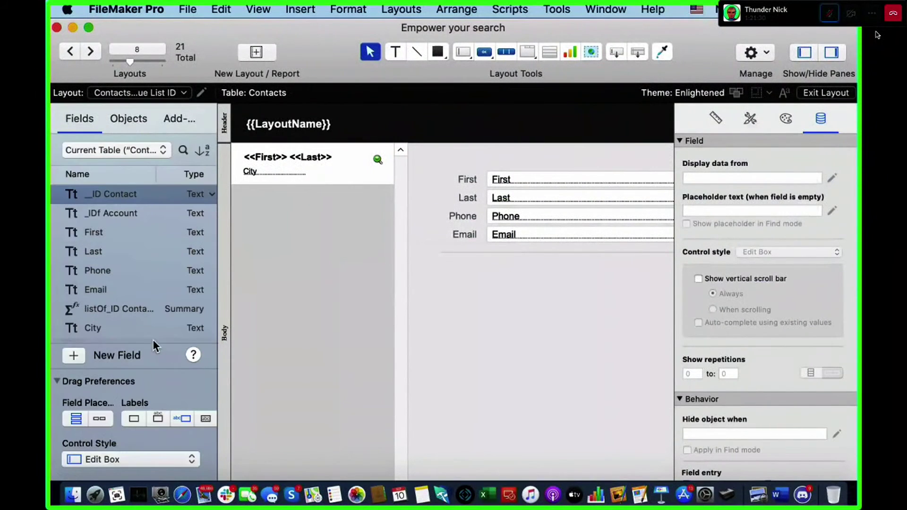
scroll(118, 318, "down", 5)
left_click(124, 335)
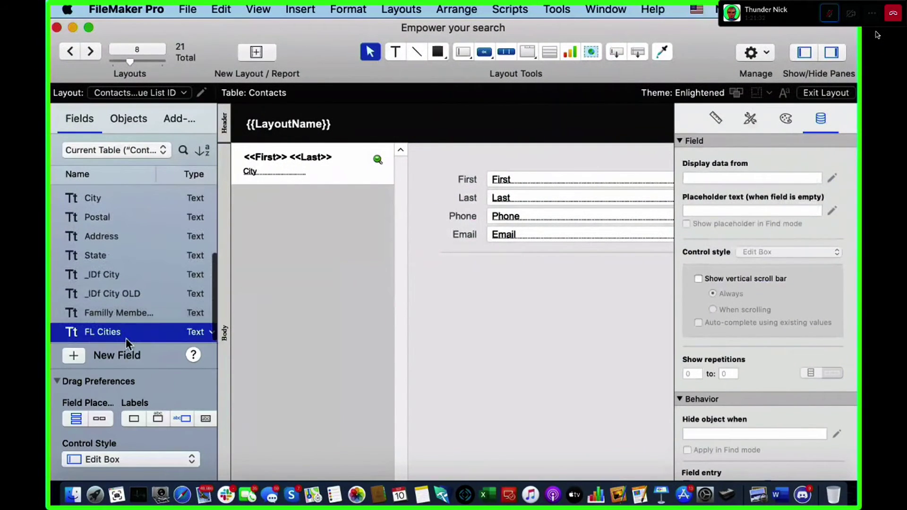
left_click(111, 313, "shift")
left_click_drag(111, 314, 508, 283)
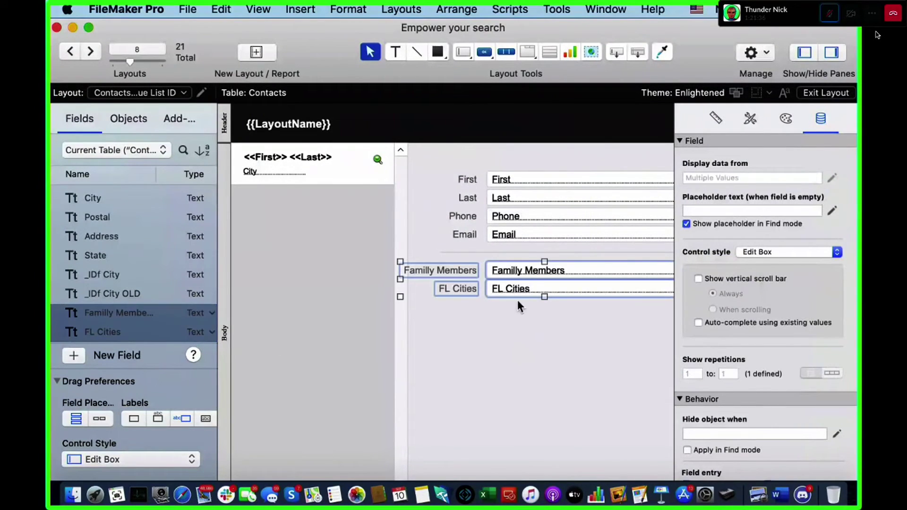
left_click(546, 373)
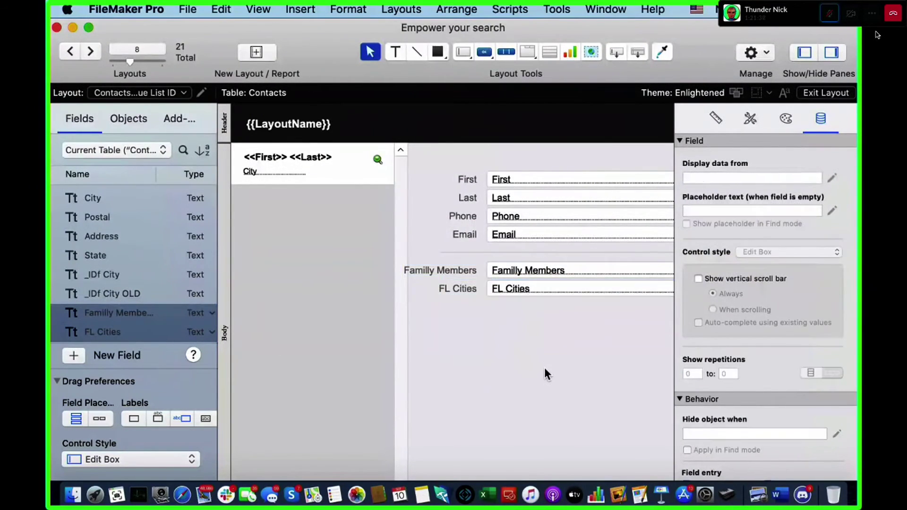
Return to Browse mode and try entering the Familly Members and FL Cities fields of the first contact in turn.
key("super+b")
left_click(383, 269)
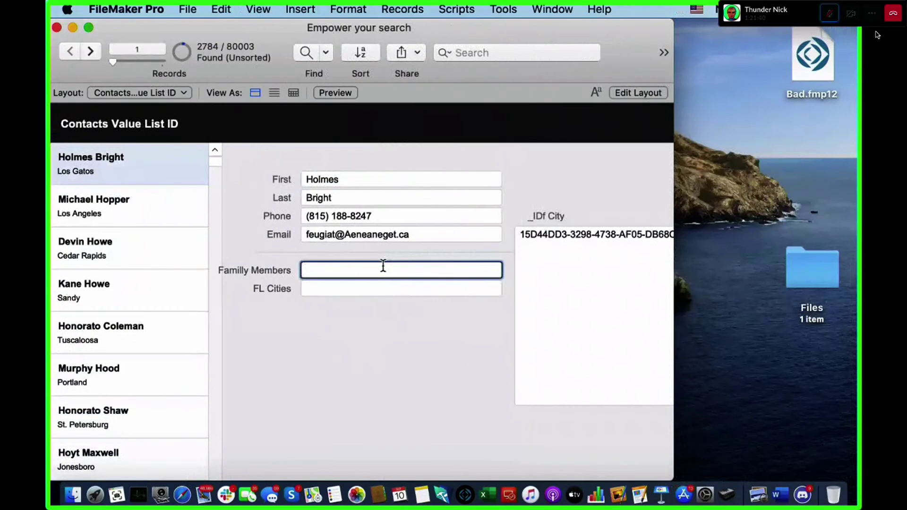
left_click(388, 280)
left_click(388, 269)
left_click(396, 289)
left_click(388, 270)
left_click(393, 284)
left_click(423, 341)
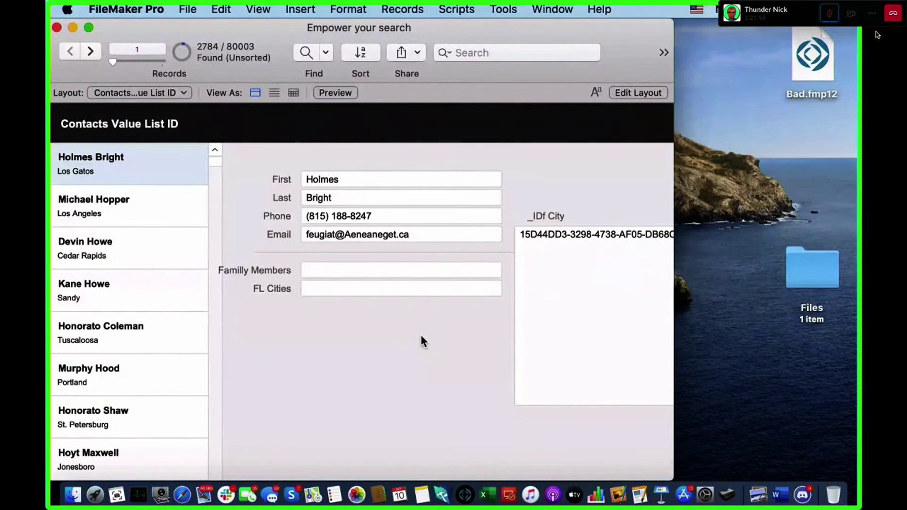
Review the relationships graph around the Contacts and Accounts tables, and leave the database definition without changes.
key("super+shift+d")
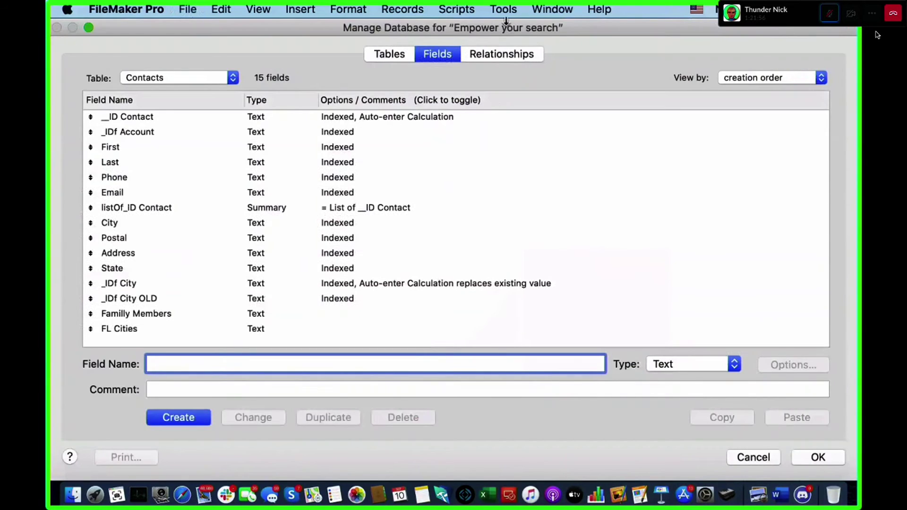
left_click(515, 55)
scroll(531, 266, "down", 10)
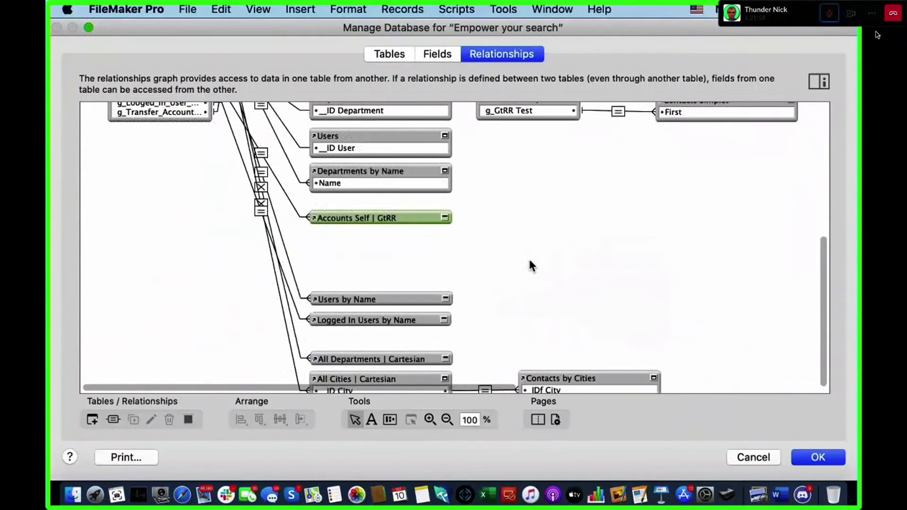
scroll(177, 245, "up", 10)
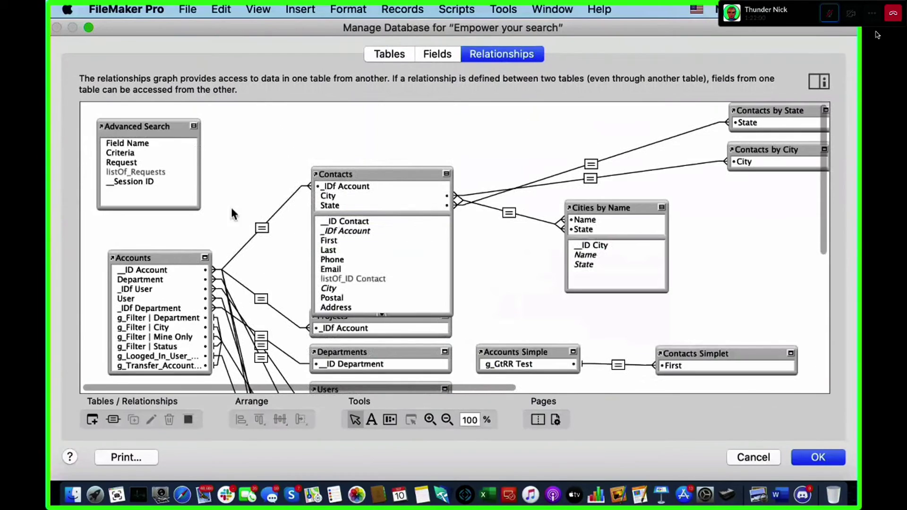
key("Escape")
Review the defined value lists, including the custom values of Status and the related-values source of Postals by City, without changes.
left_click(188, 9)
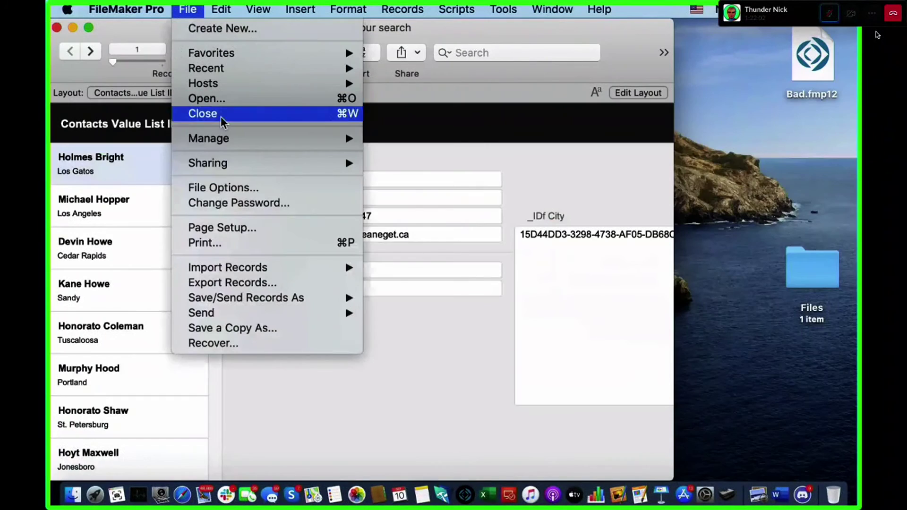
mouse_move(279, 140)
left_click(441, 170)
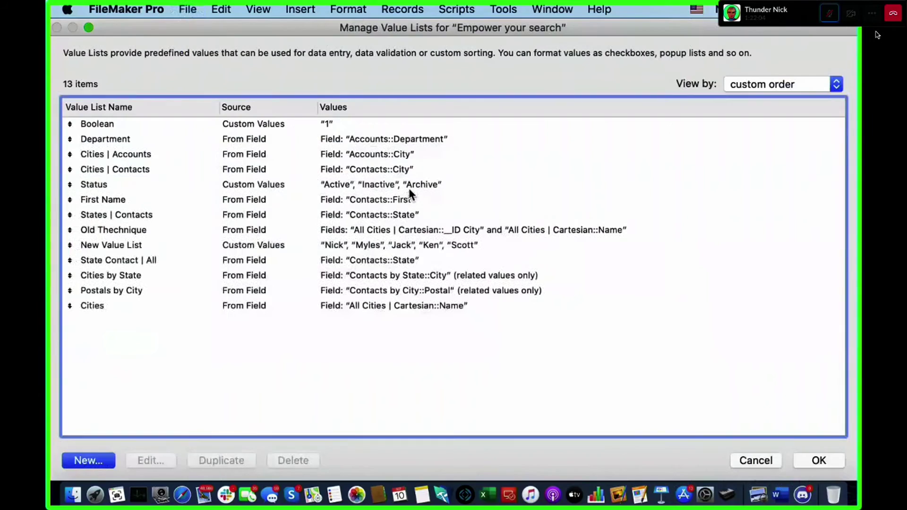
double_click(411, 185)
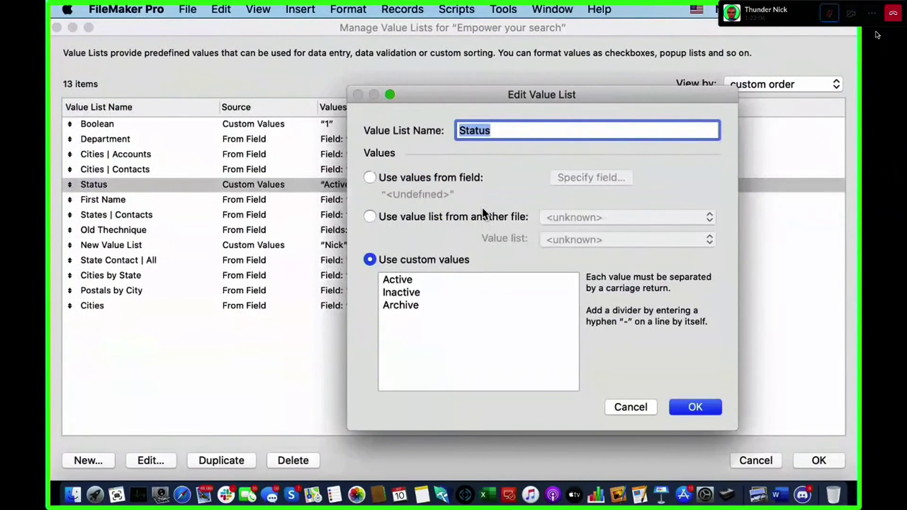
key("Escape")
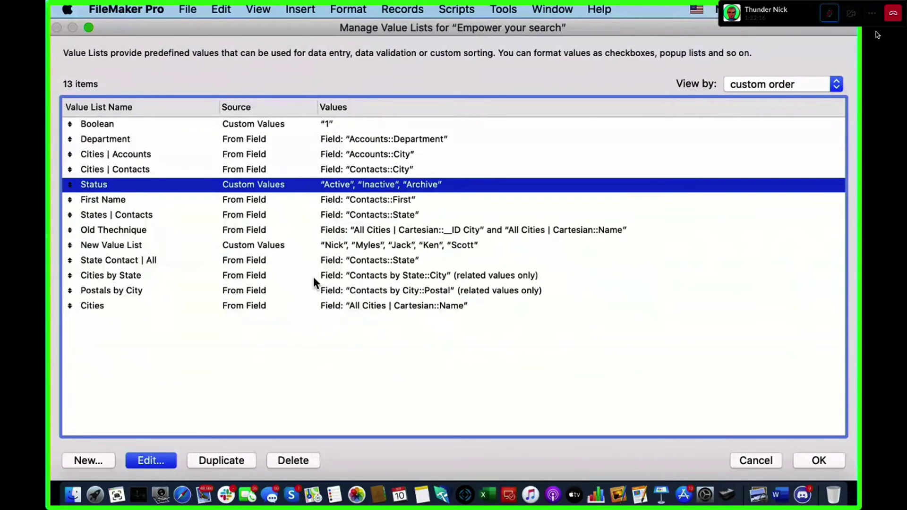
left_click(363, 291)
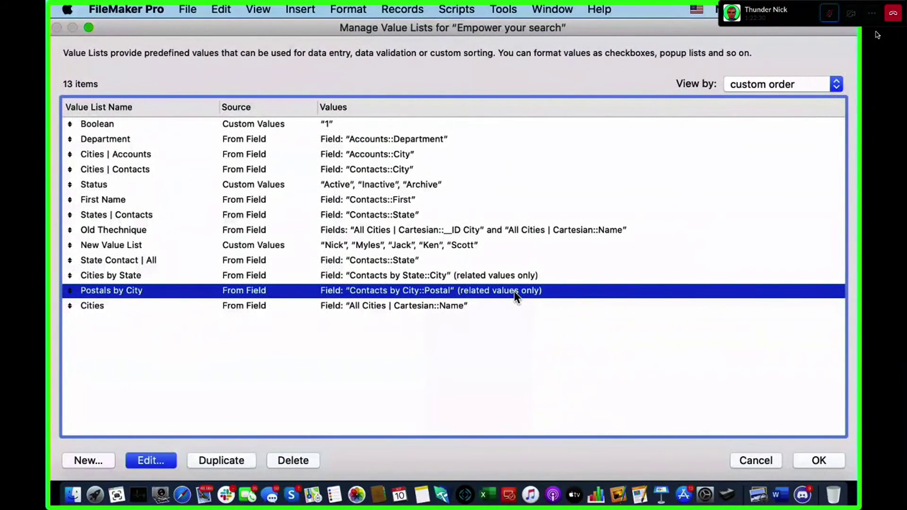
key("Escape")
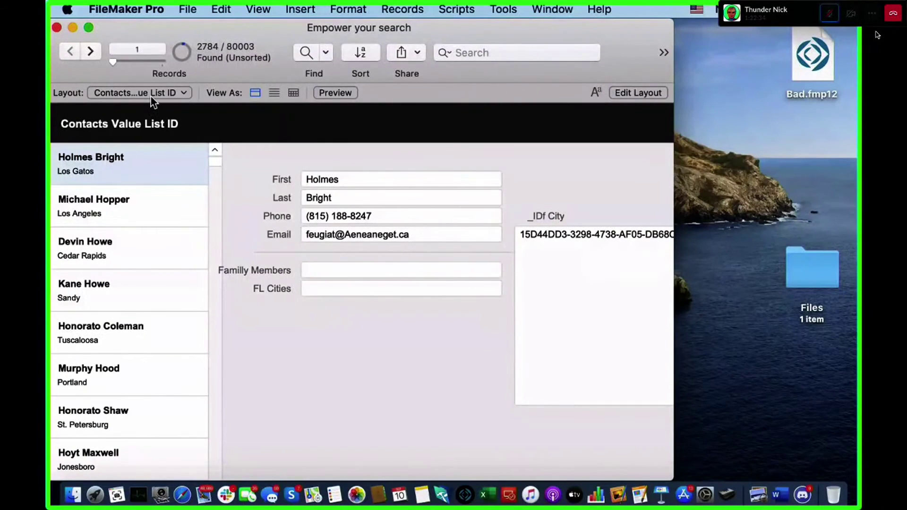
Switch to the Value Lists layout and view the items of the Family Members, Means of locomotion and Pinball Parts records.
left_click(173, 94)
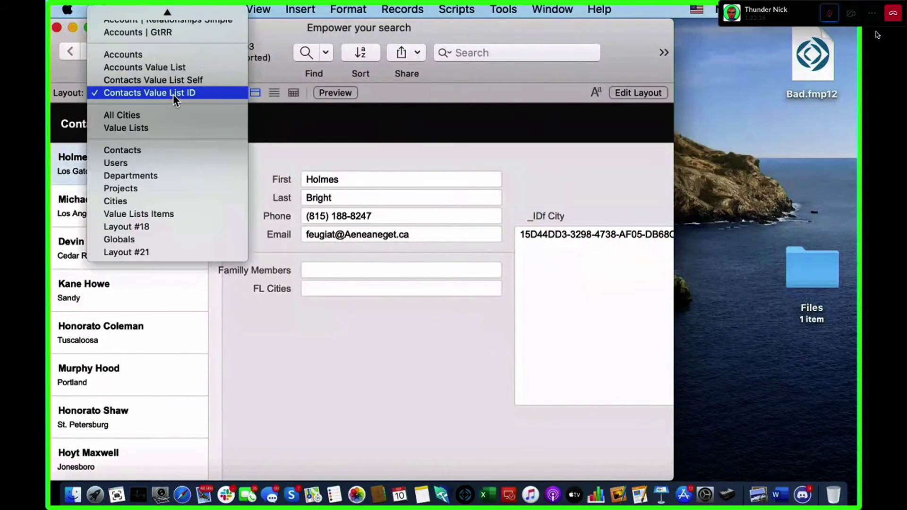
left_click(174, 128)
left_click(134, 288)
left_click(133, 307)
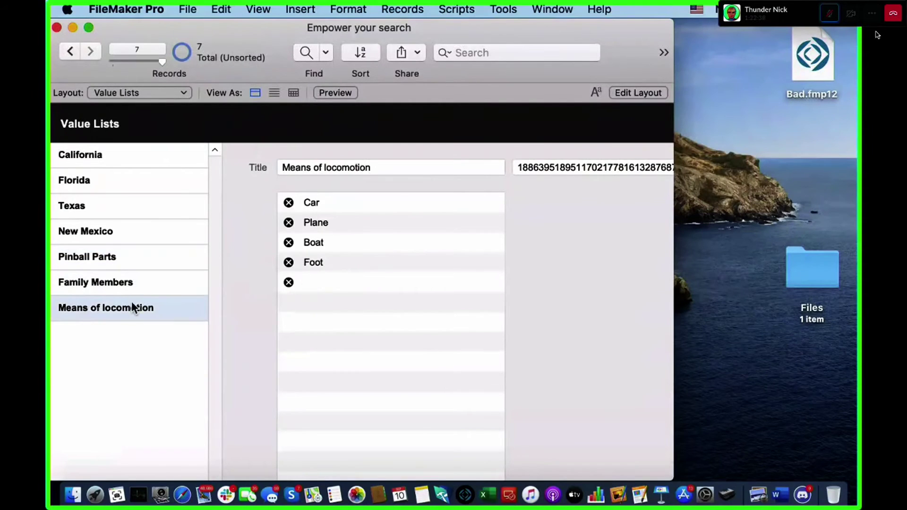
left_click(132, 284)
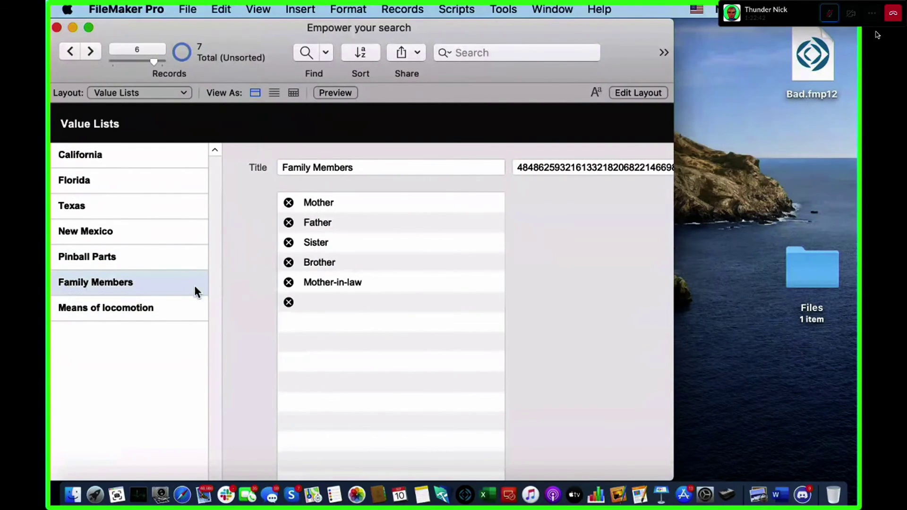
left_click(378, 201)
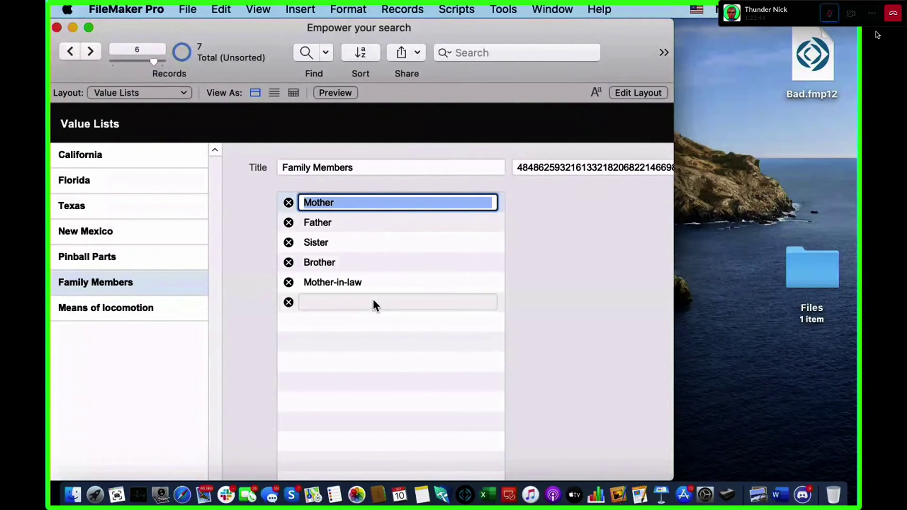
left_click(133, 314)
left_click(133, 266)
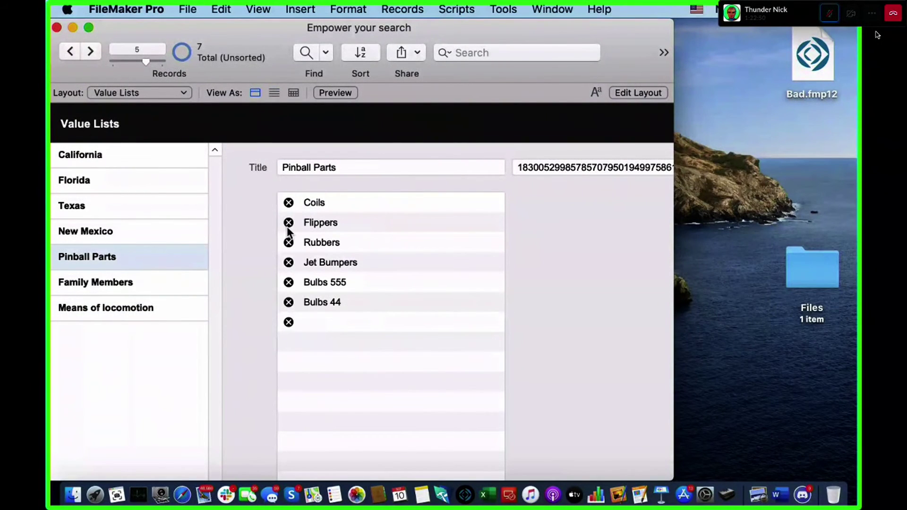
Create a value list under its default name that uses all values from the Value Lists Items::Title field.
left_click(191, 9)
mouse_move(274, 143)
left_click(426, 171)
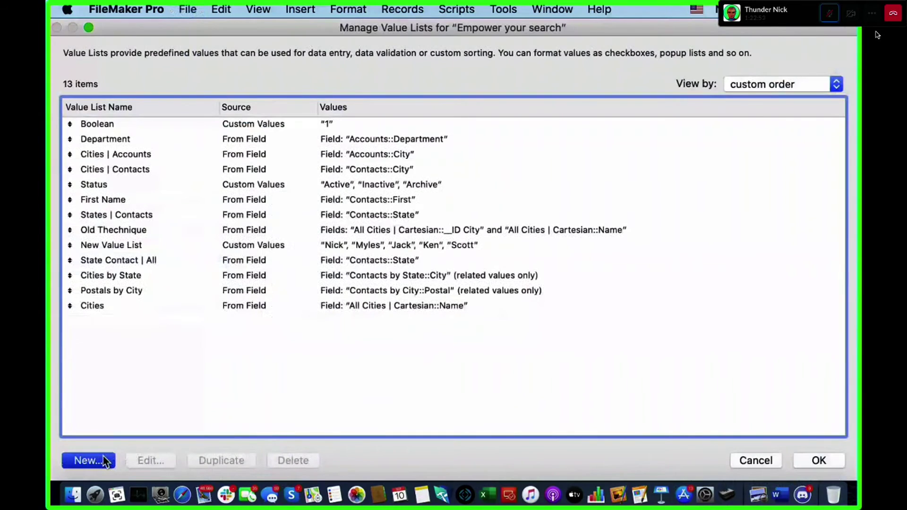
left_click(105, 461)
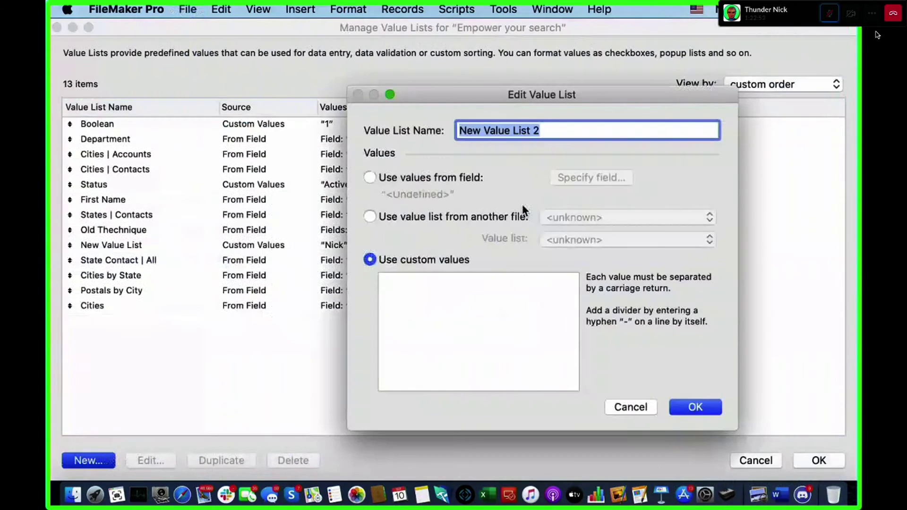
left_click(469, 176)
left_click(362, 175)
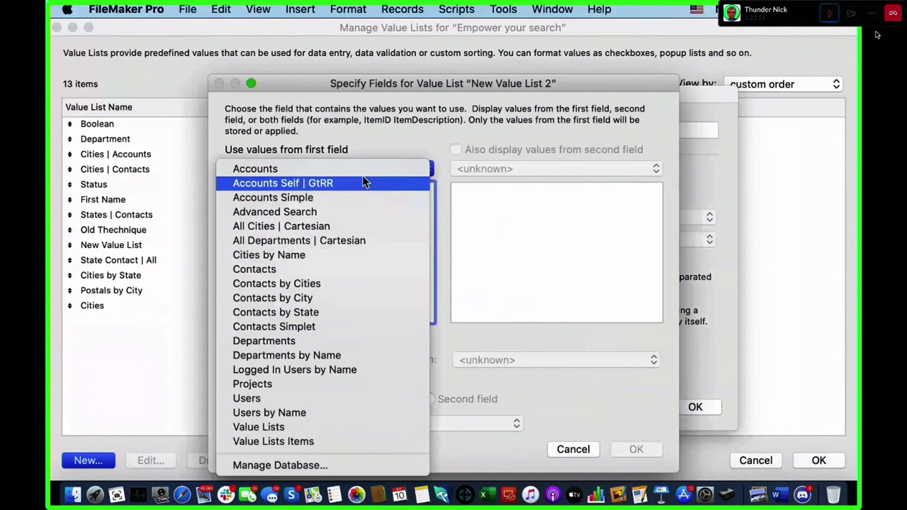
left_click(382, 440)
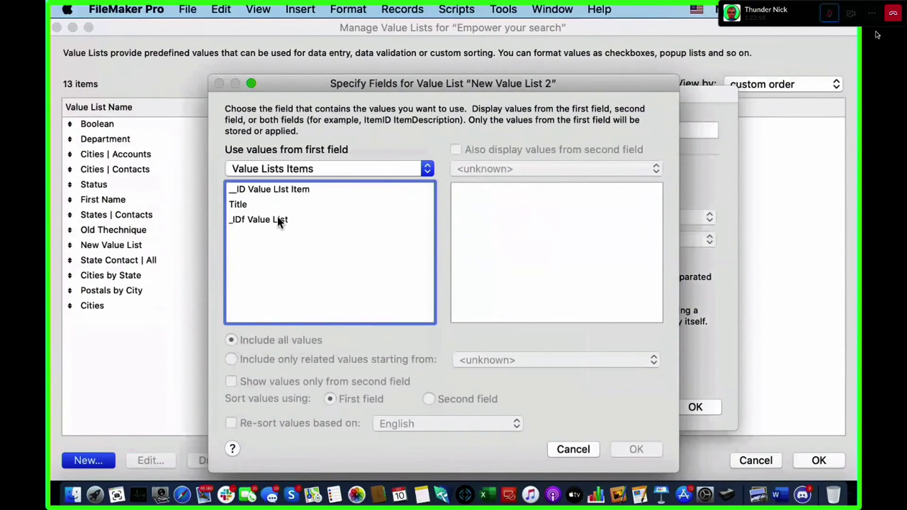
left_click(271, 205)
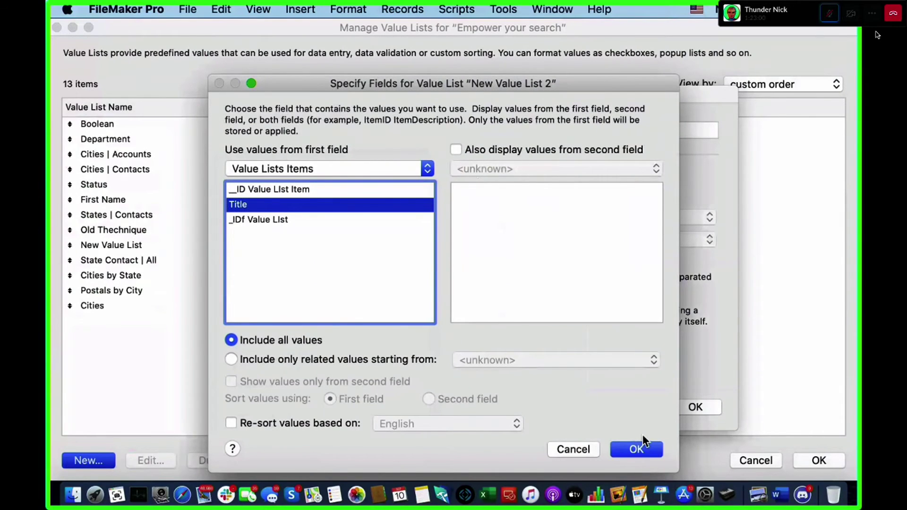
left_click(644, 447)
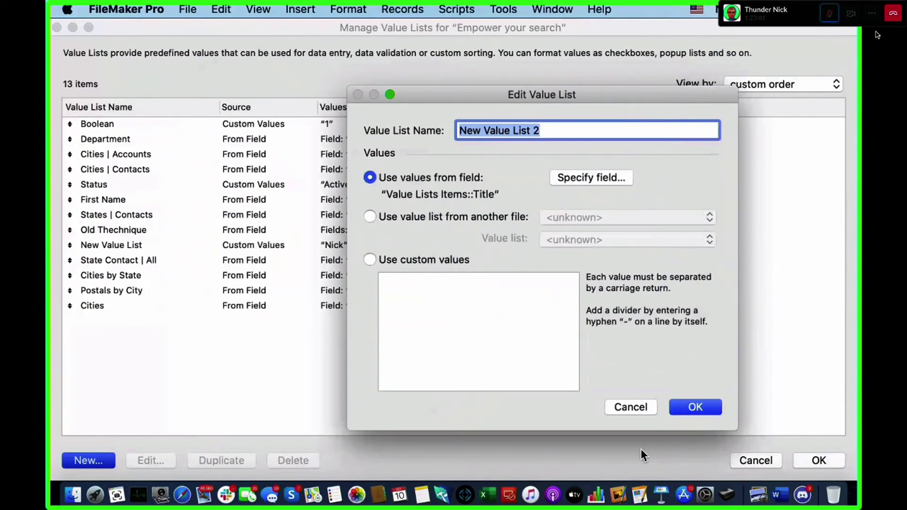
left_click(695, 407)
left_click(817, 461)
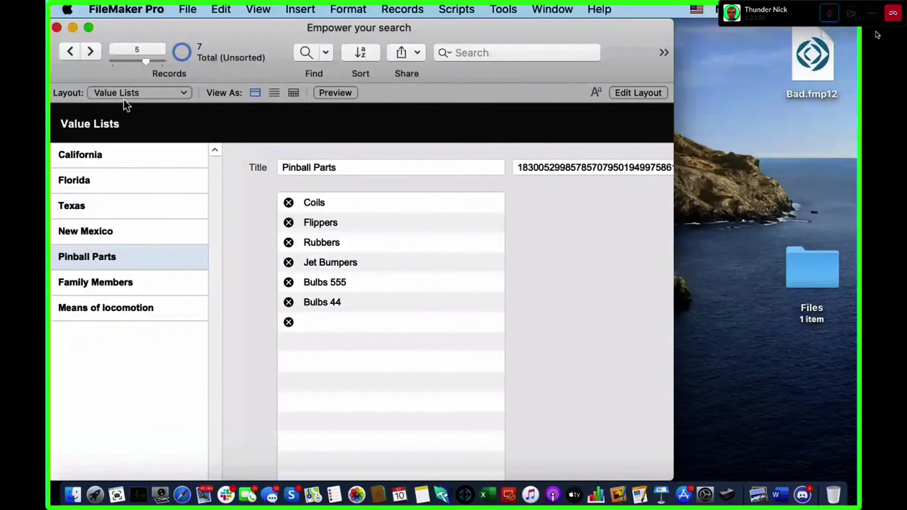
On the Contacts Value List ID layout, format the Familly Members field as a pop-up menu using New Value List 2.
left_click(182, 93)
left_click(132, 59)
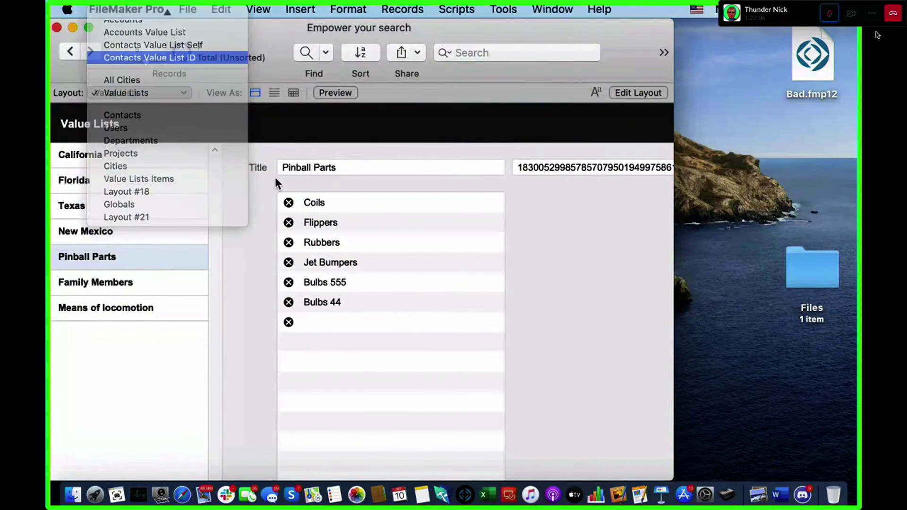
key("super+l")
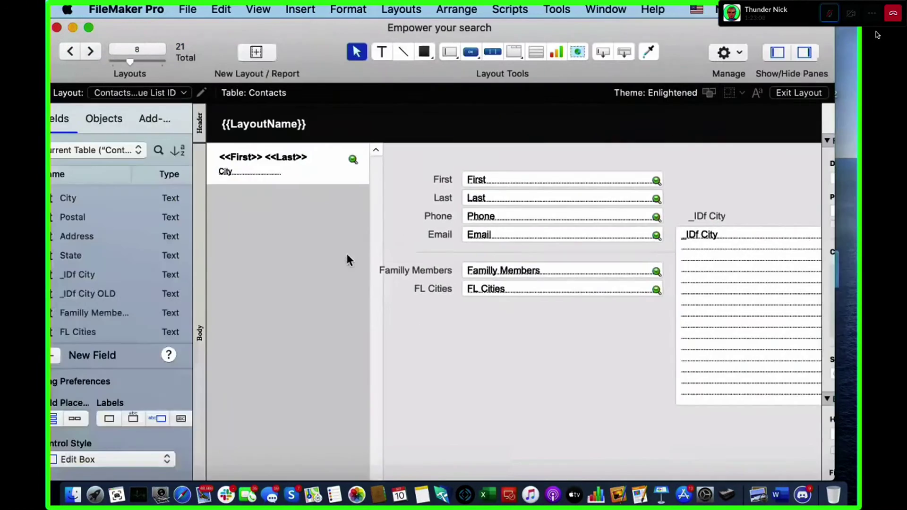
left_click(549, 273)
left_click(809, 248)
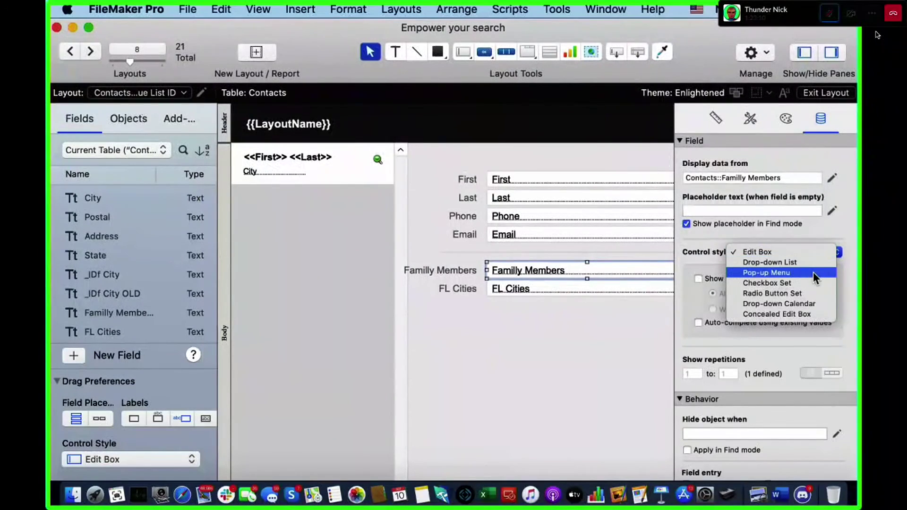
left_click(813, 273)
left_click(805, 278)
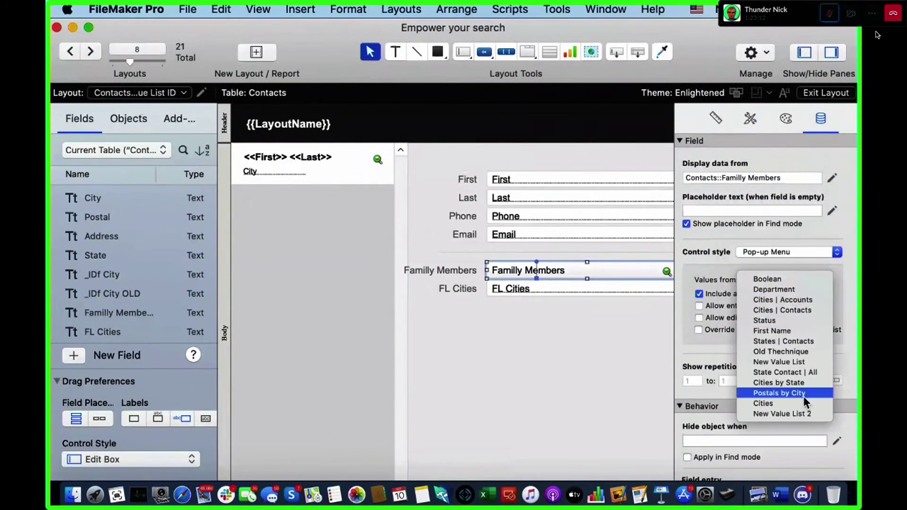
left_click(789, 414)
key("super+b")
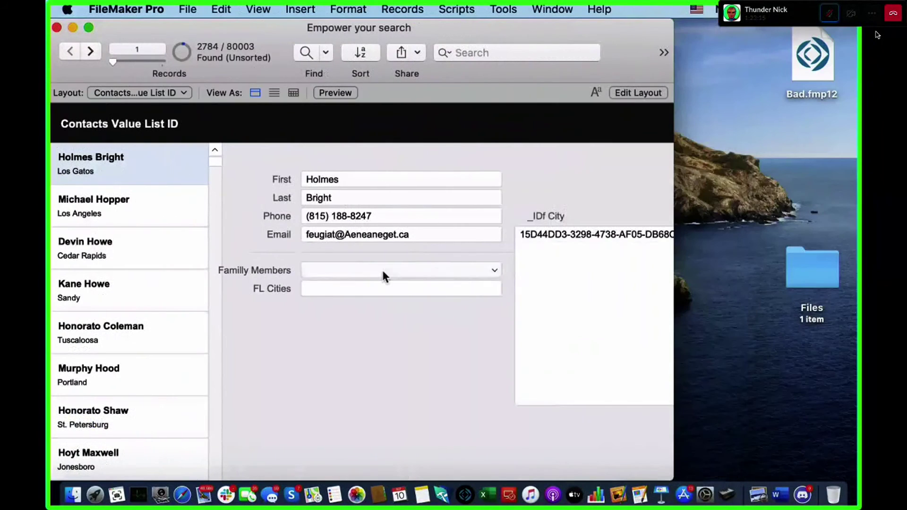
Look through the values offered by the Familly Members pop-up menu without choosing one.
left_click(382, 271)
scroll(397, 293, "down", 5)
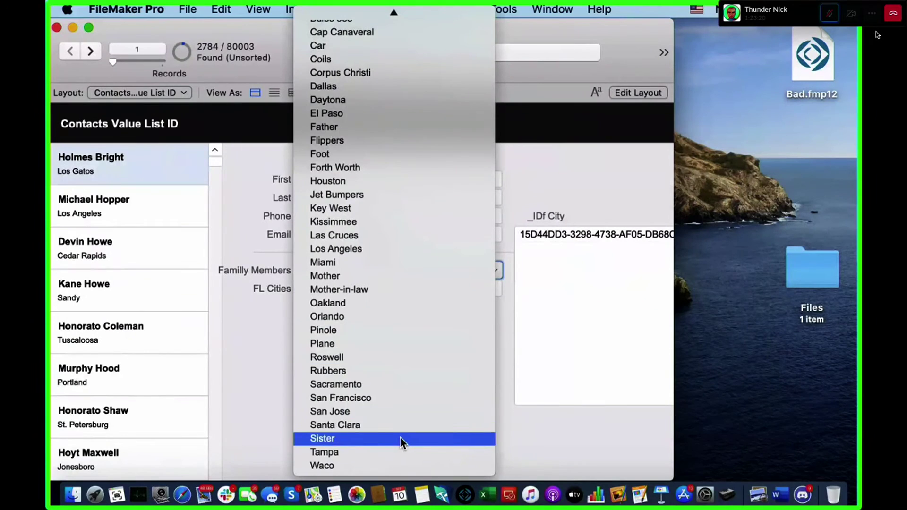
scroll(388, 367, "up", 3)
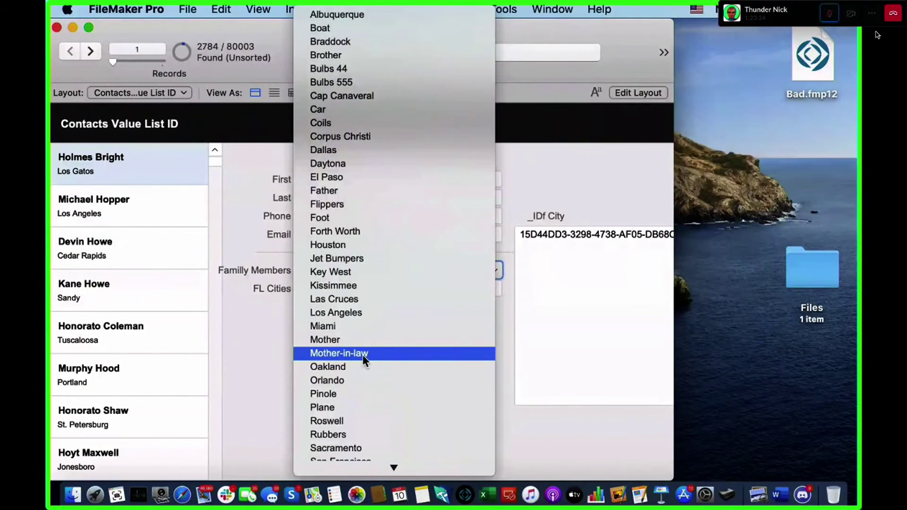
left_click(283, 336)
Create a new table named Global in the database definition.
key("super+shift+d")
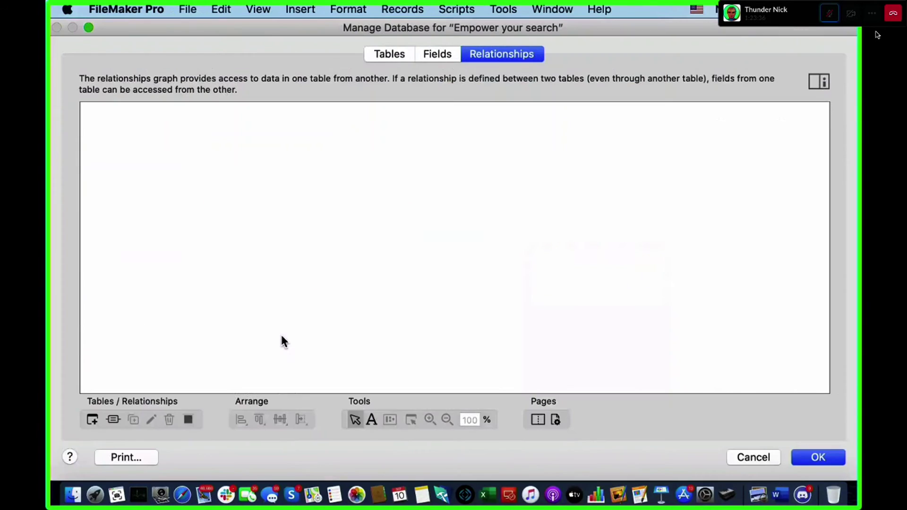
left_click(446, 55)
left_click(129, 76)
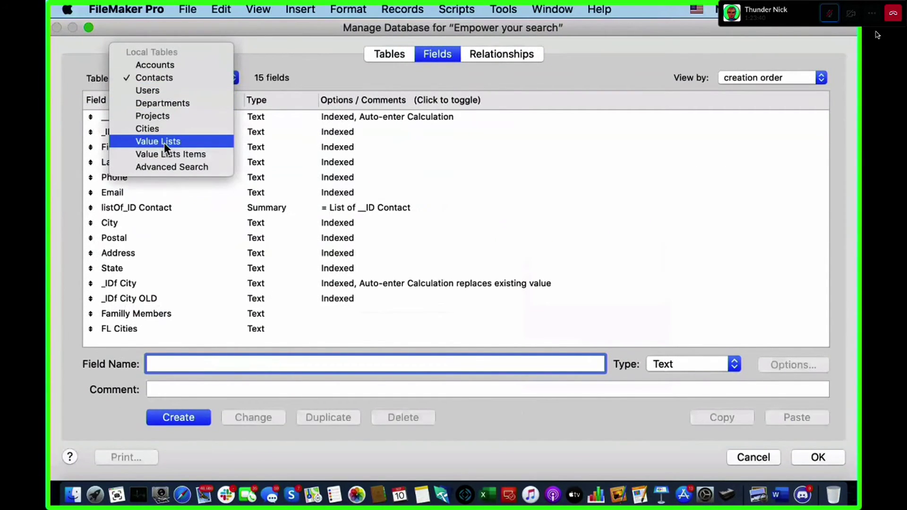
left_click(386, 53)
left_click(387, 54)
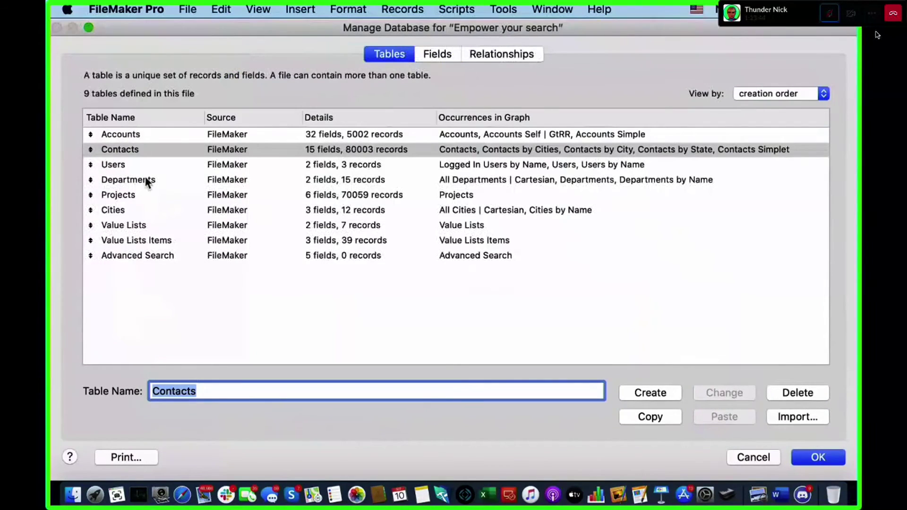
left_click(302, 279)
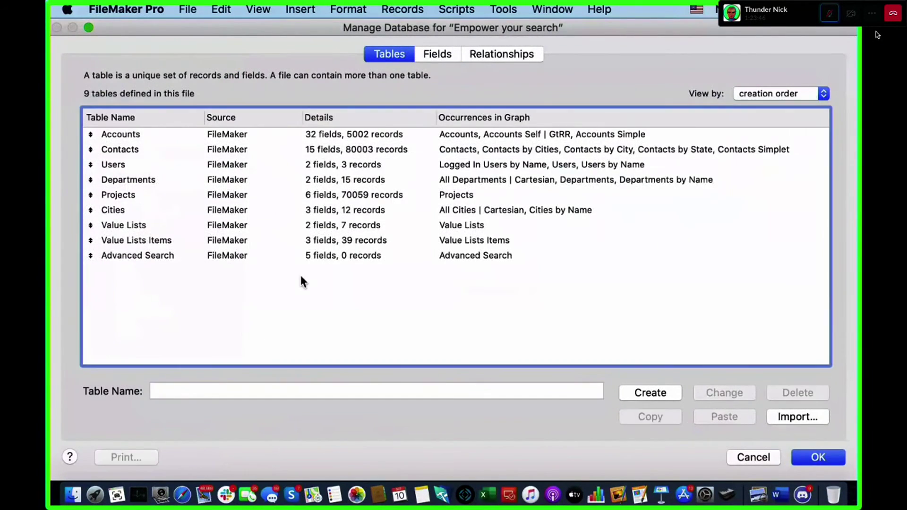
left_click(639, 393)
key("Return")
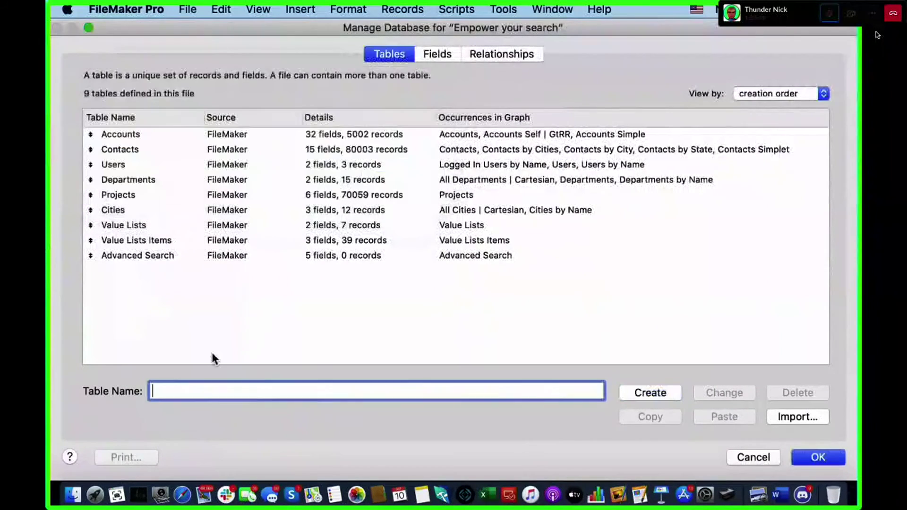
type("G")
key("BackSpace")
type("Global")
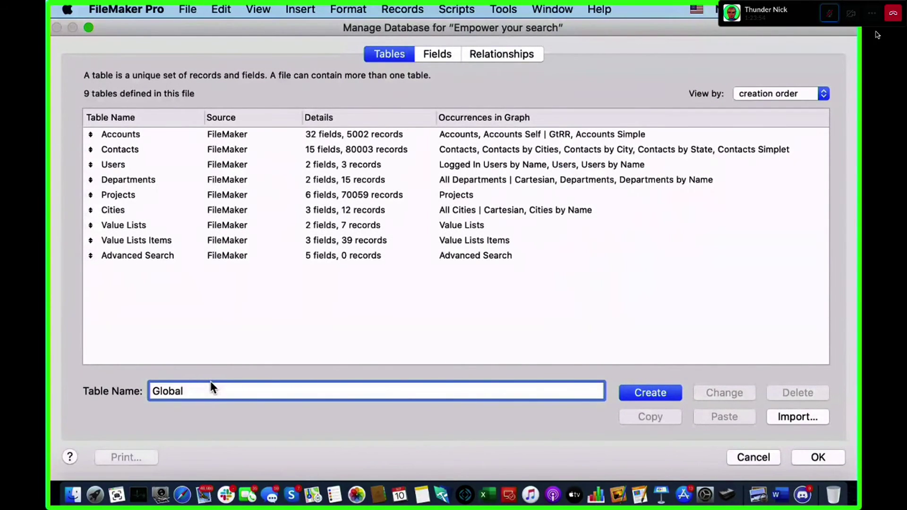
left_click(653, 396)
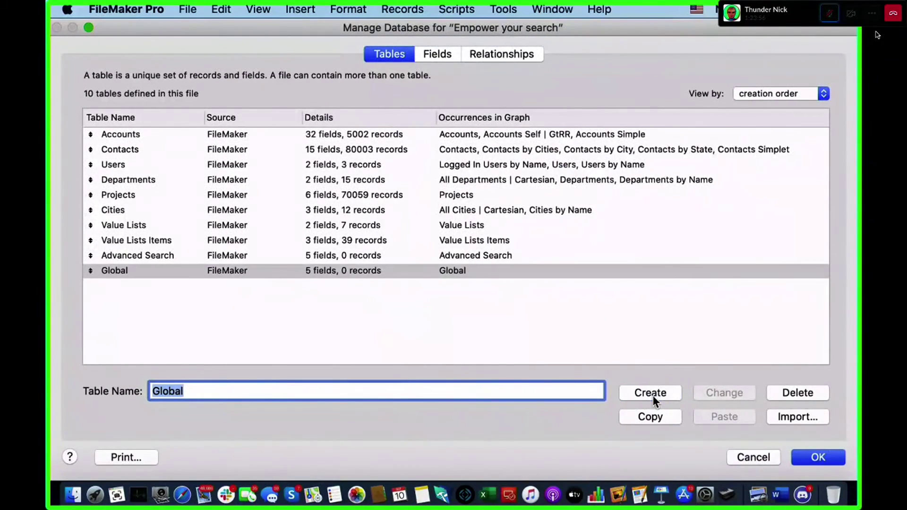
Delete all the default fields of the Global table.
double_click(177, 271)
left_click(178, 228)
key("super+a")
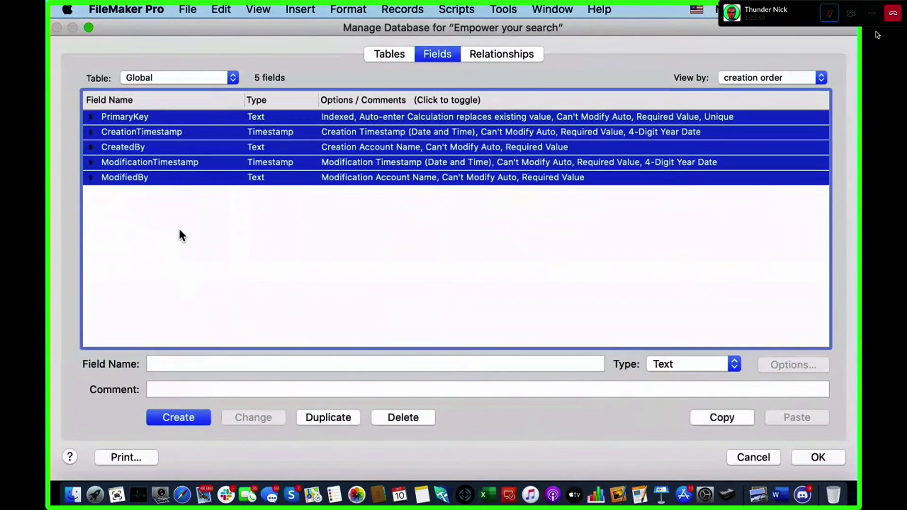
key("BackSpace")
left_click(300, 171)
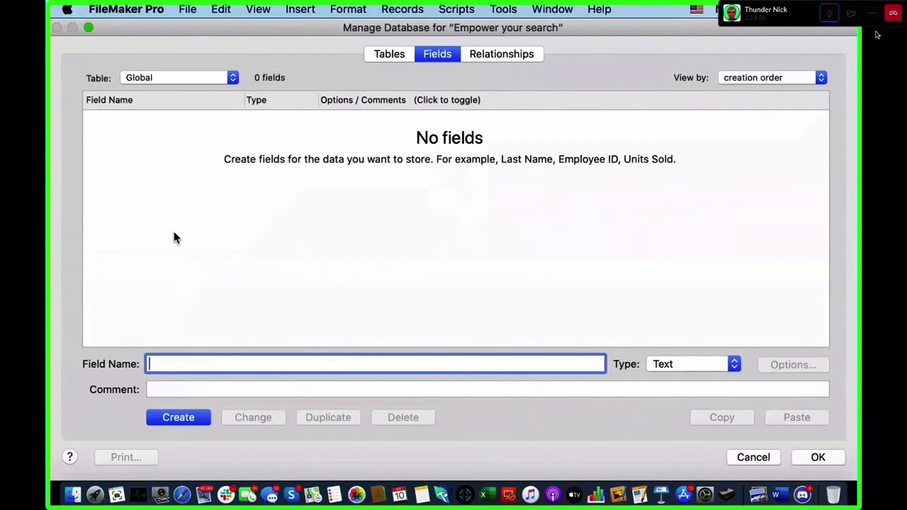
Create a text field named g_Family Members VL in the Global table and set it to use global storage.
type("g_Family Member VL")
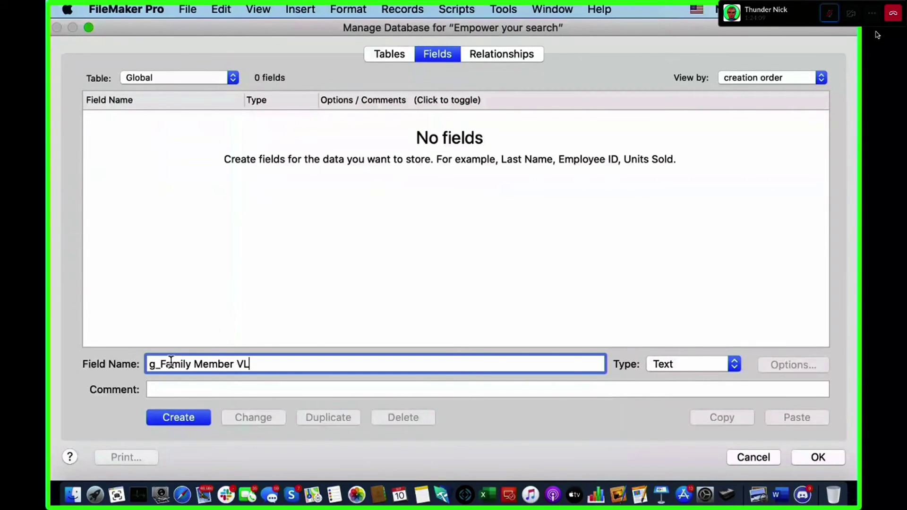
left_click(175, 420)
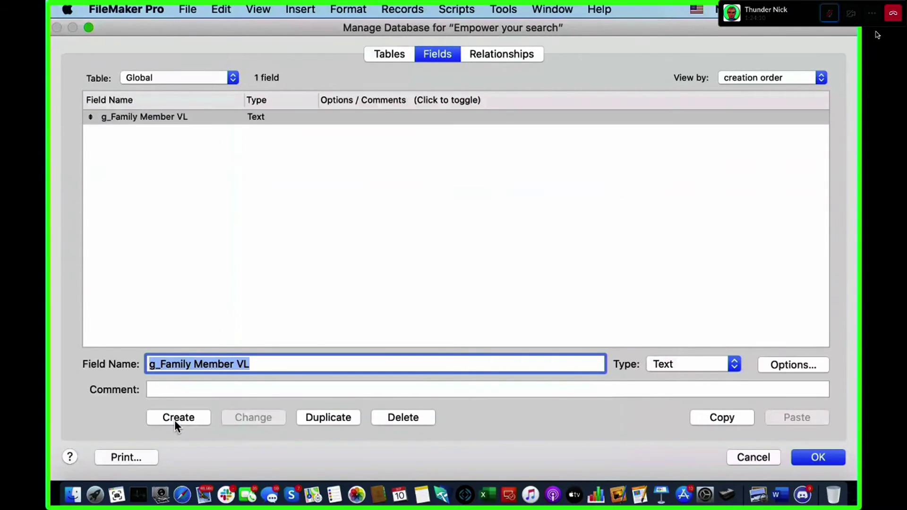
left_click(233, 359)
type("s")
key("Return")
left_click(827, 366)
left_click(377, 96)
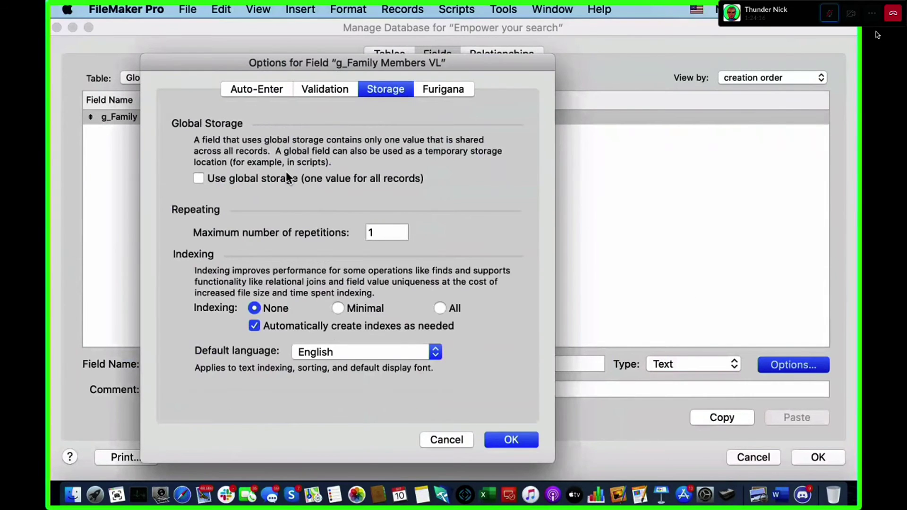
left_click(286, 176)
left_click(510, 439)
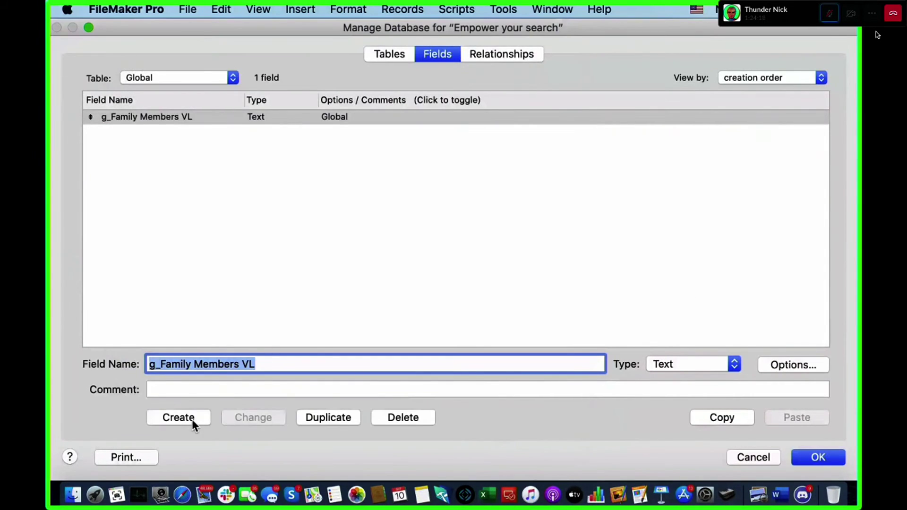
Create a second text field named g_City Florida VL and set it to use global storage.
left_click_drag(161, 365, 238, 364)
type("City")
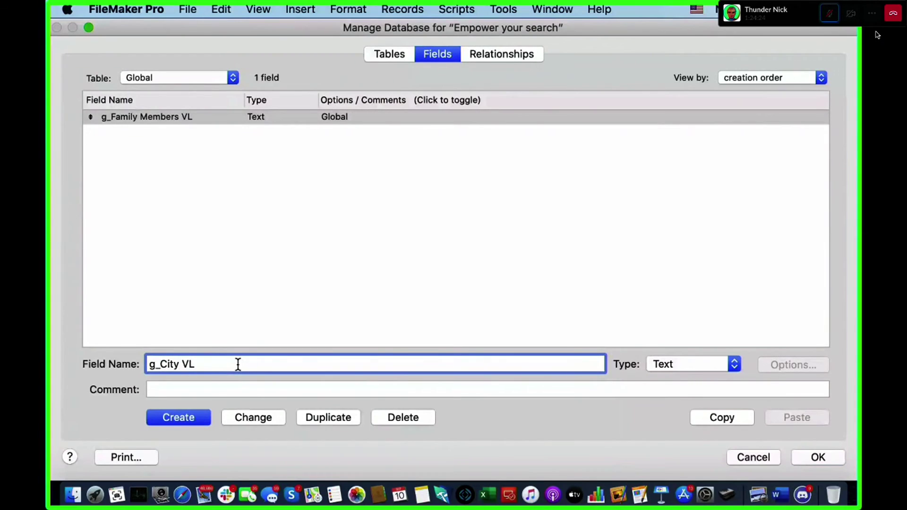
type(" Florica")
key("BackSpace")
key("BackSpace")
type("da")
left_click(188, 416)
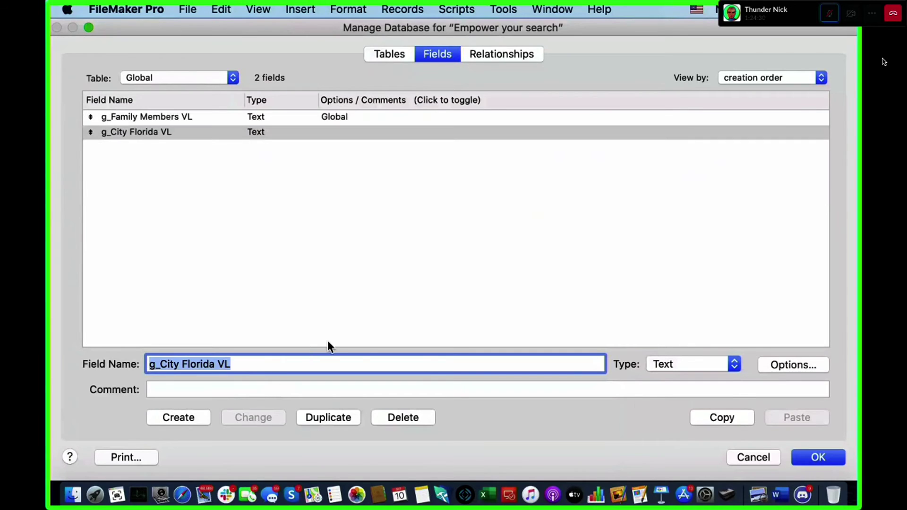
left_click(792, 367)
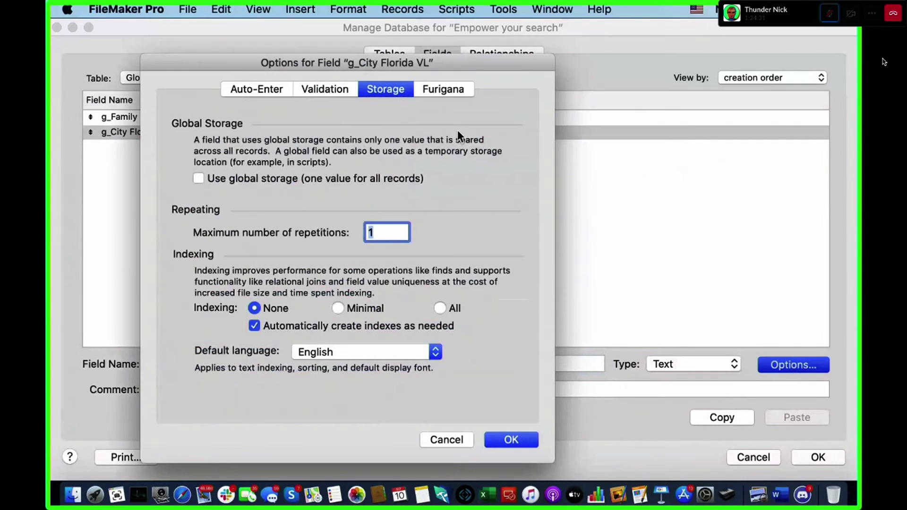
left_click(275, 185)
left_click(511, 440)
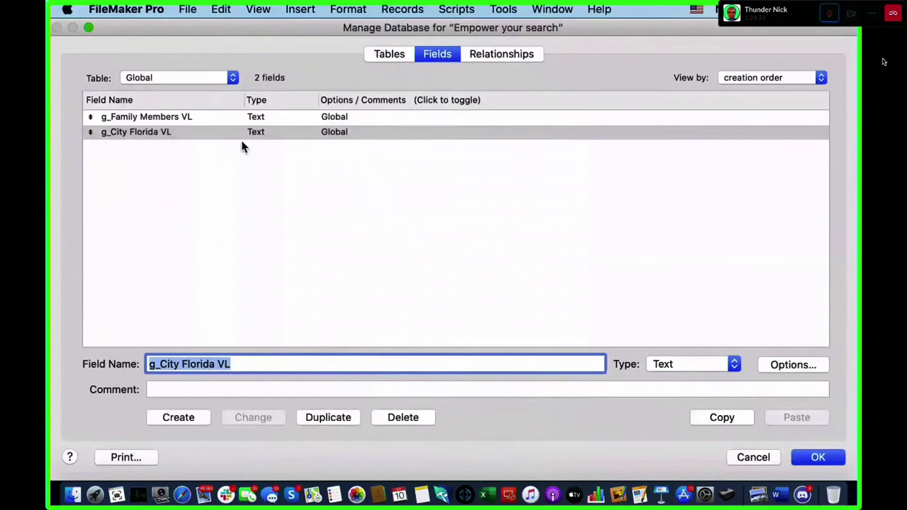
Save the database definition, and switch to the Global layout to check its two global fields.
left_click(215, 132)
left_click(202, 118, "shift")
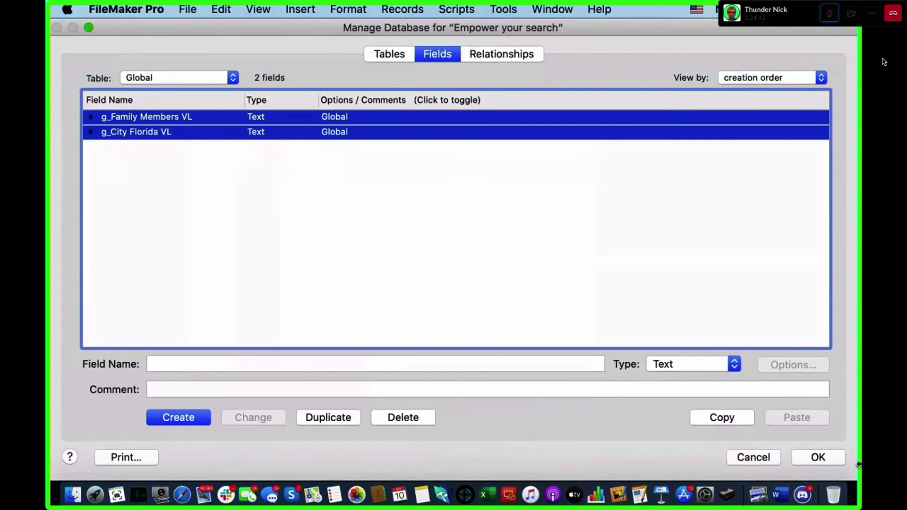
left_click(830, 458)
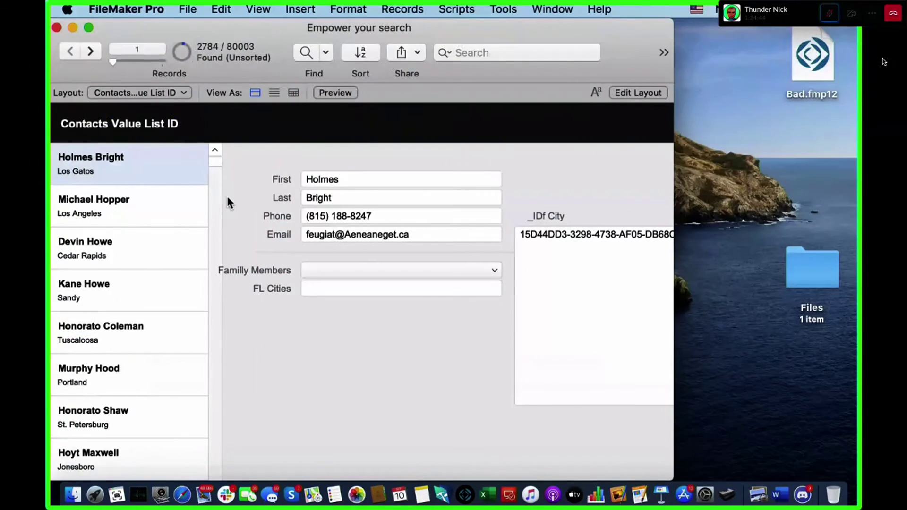
left_click(171, 94)
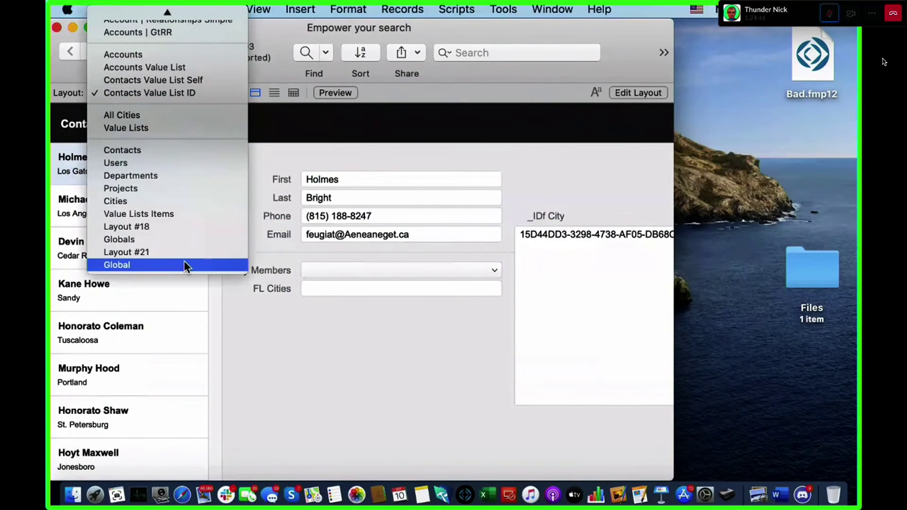
left_click(184, 266)
key("Tab")
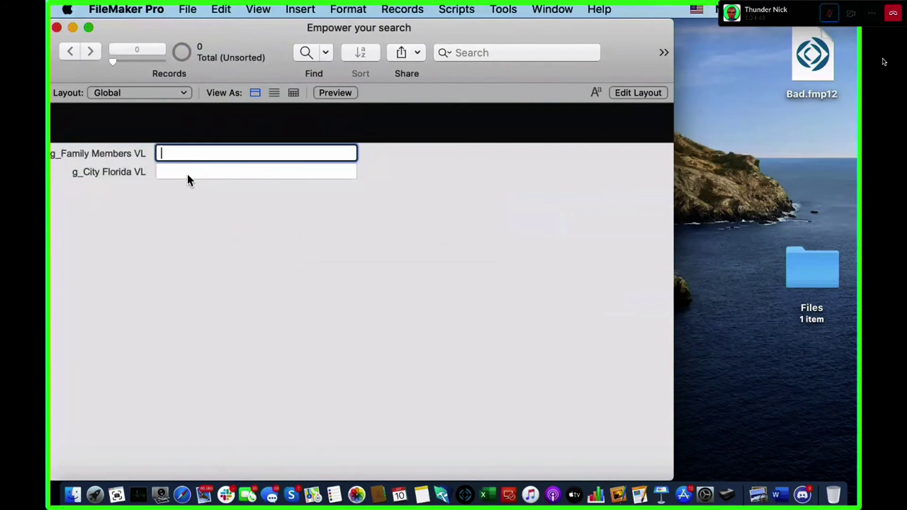
left_click(188, 170)
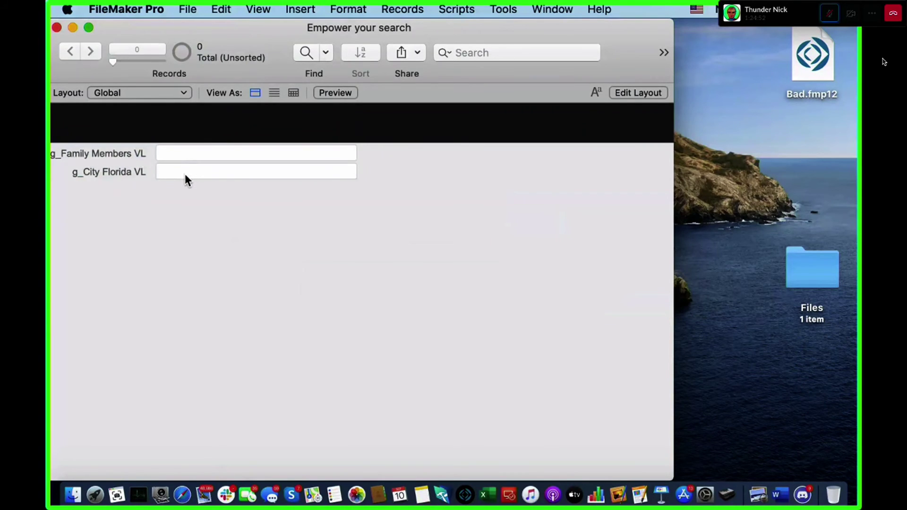
In the relationships graph, move the Global table occurrence directly below the Value Lists occurrence, under the Value Lists heading.
key("shift+super+d")
left_click(466, 59)
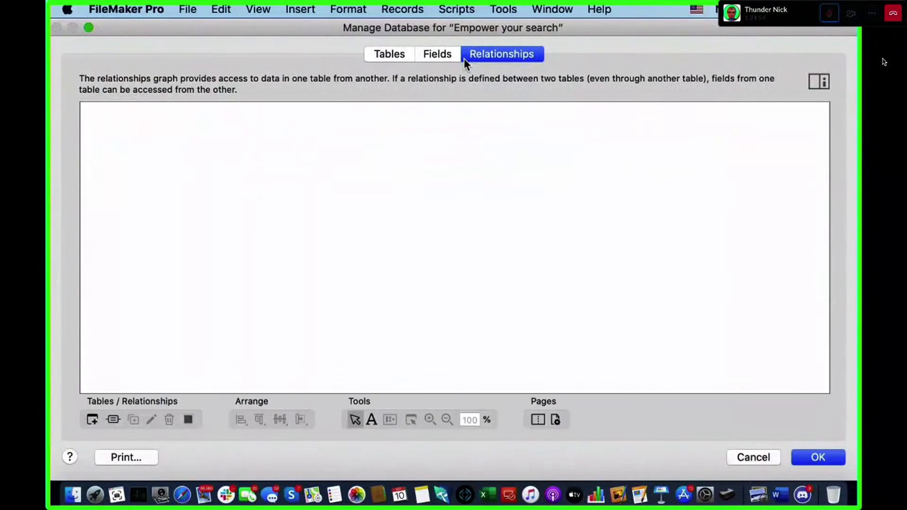
scroll(444, 243, "right", 5)
scroll(445, 241, "down", 5)
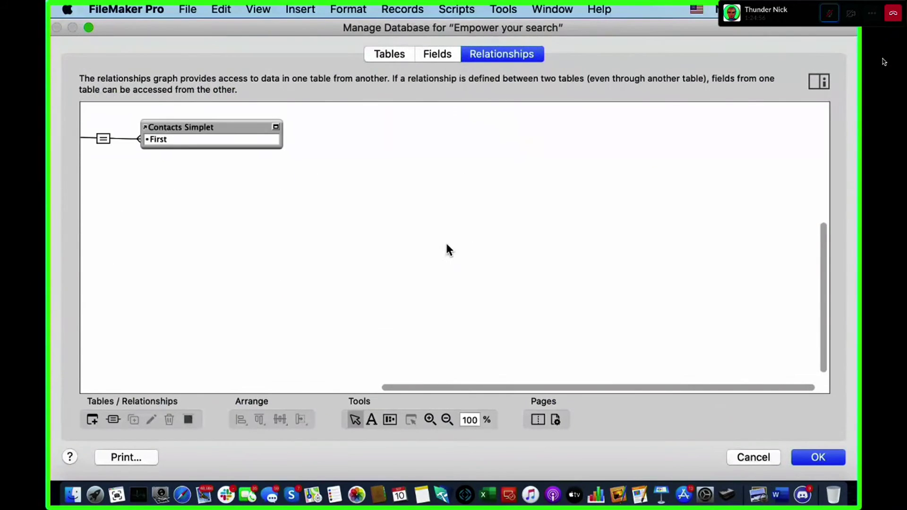
scroll(445, 242, "up", 5)
scroll(445, 242, "left", 8)
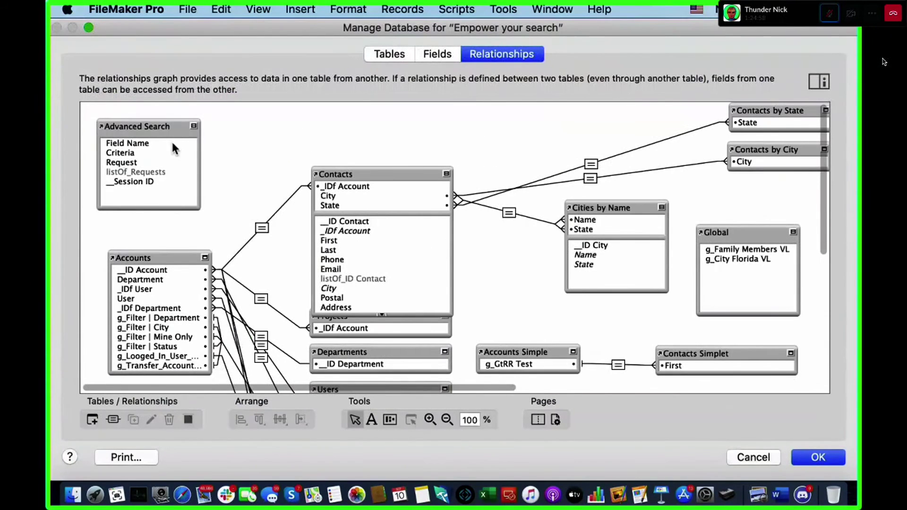
scroll(215, 181, "down", 5)
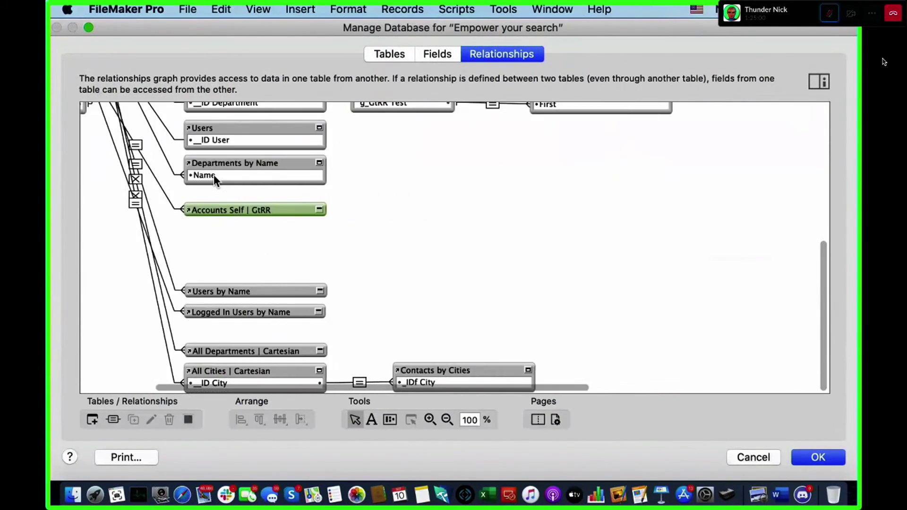
scroll(214, 174, "up", 8)
scroll(214, 175, "right", 8)
left_click_drag(323, 239, 548, 265)
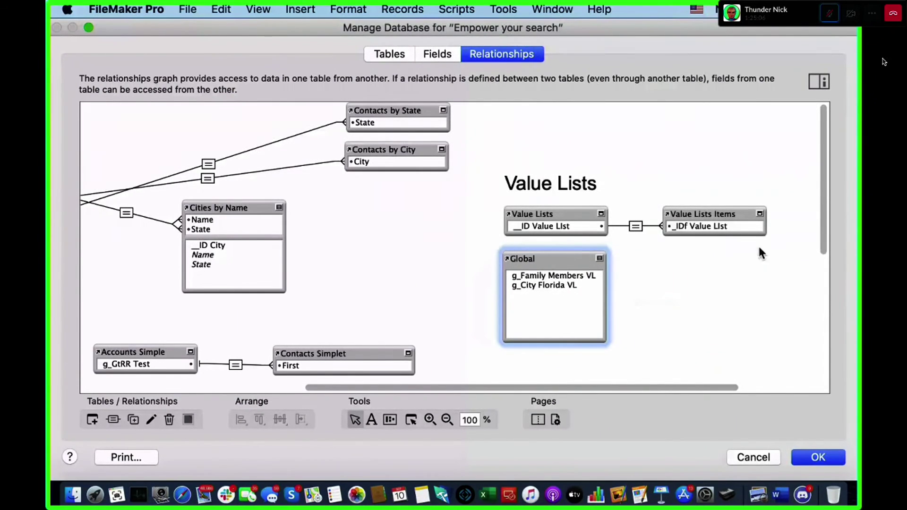
Add a Value Lists Items table occurrence named Family Member Items to the graph and place it beside Global, beneath Value Lists Items.
left_click(93, 420)
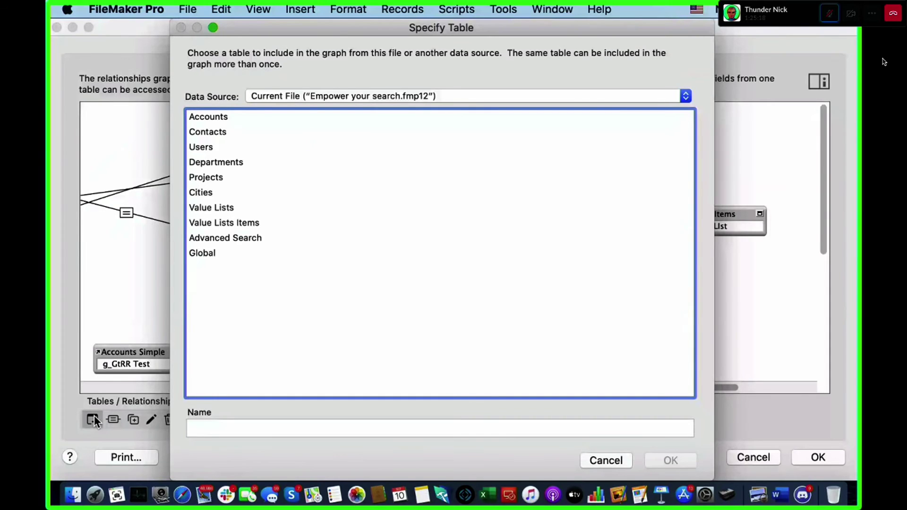
left_click(244, 228)
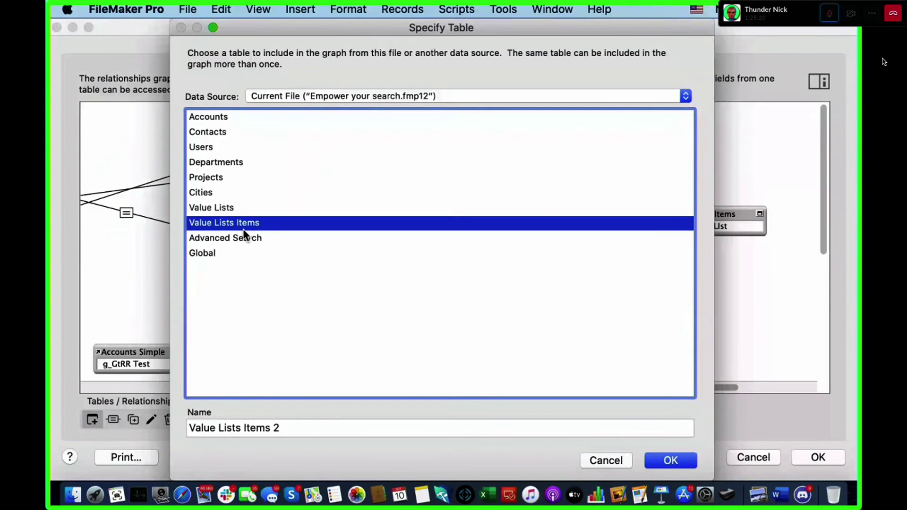
left_click(297, 428)
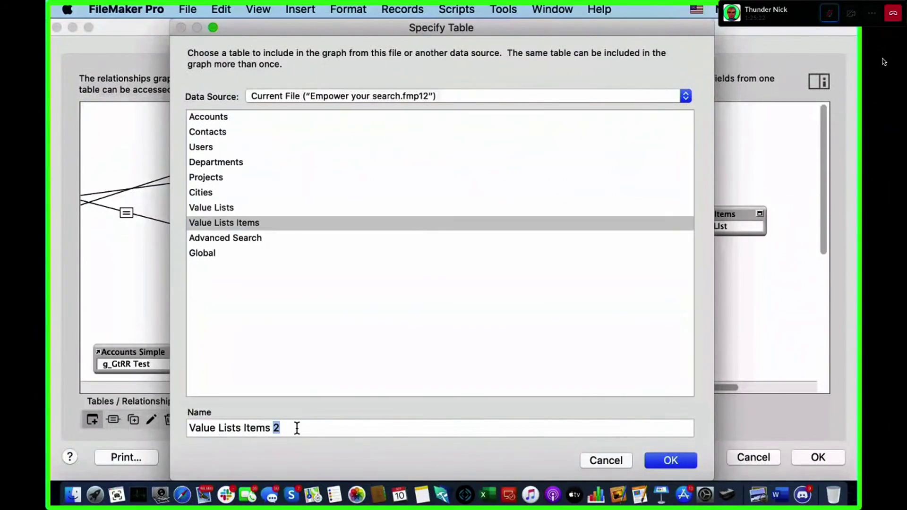
key("BackSpace")
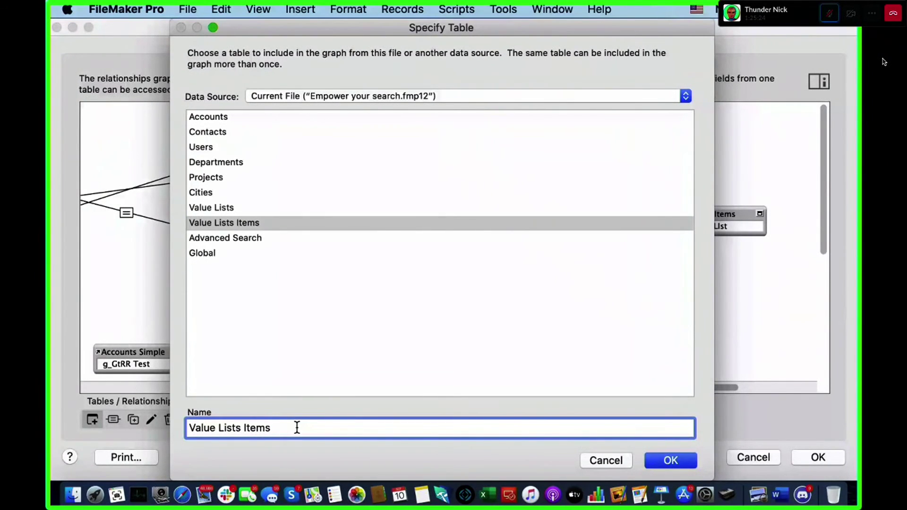
left_click_drag(294, 427, 161, 427)
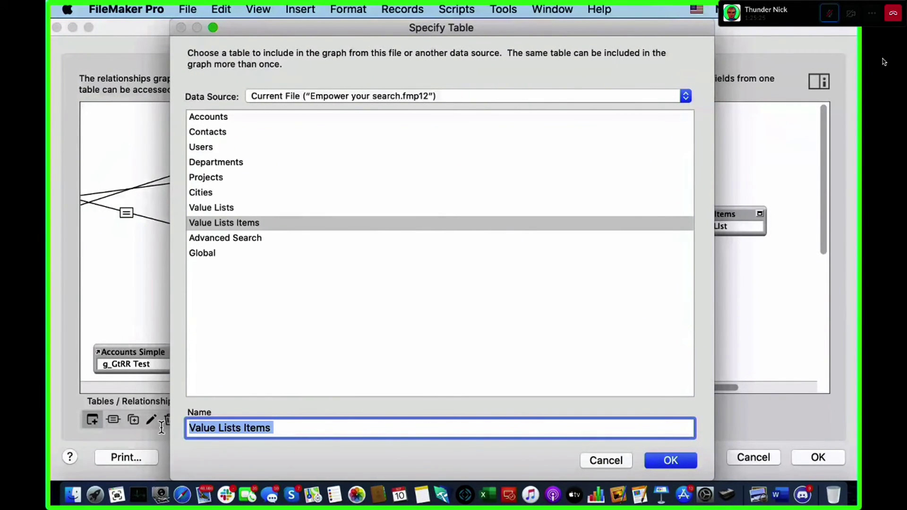
left_click(221, 428)
left_click_drag(241, 427, 165, 425)
type("Family Memebe")
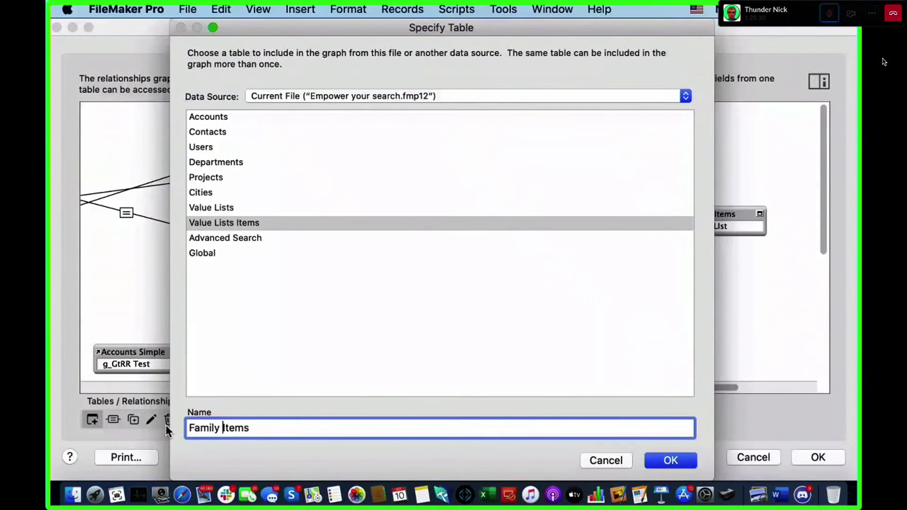
type("rs")
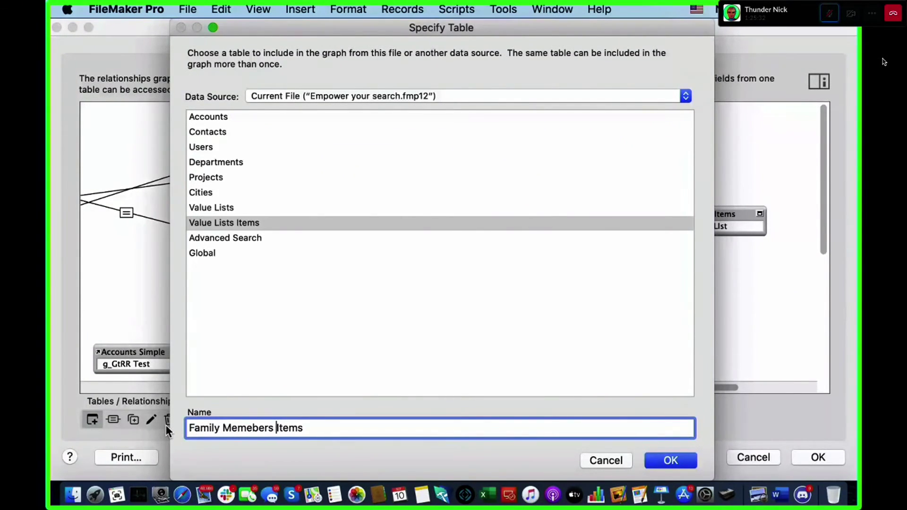
key("BackSpace")
key("BackSpace")
key("Left")
key("Left")
key("Left")
key("BackSpace")
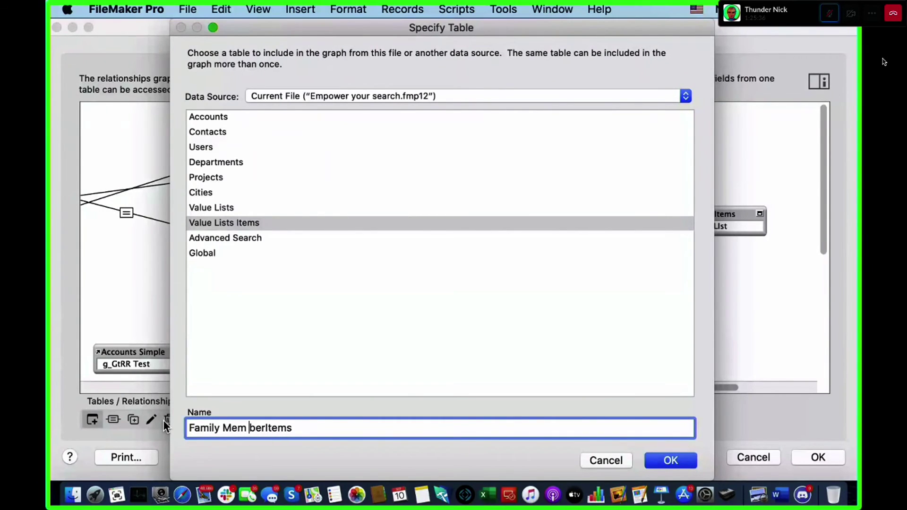
key("BackSpace")
key("Right")
key("Right")
key("Right")
left_click(679, 461)
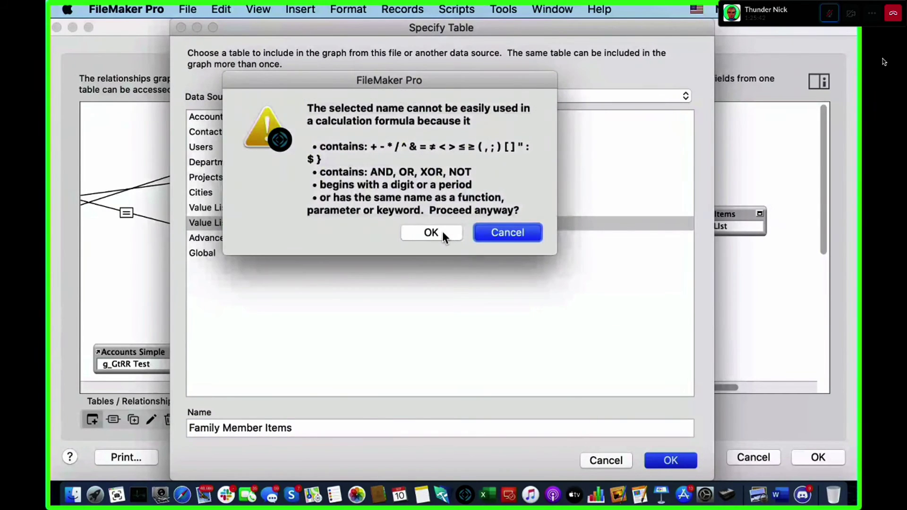
left_click(494, 232)
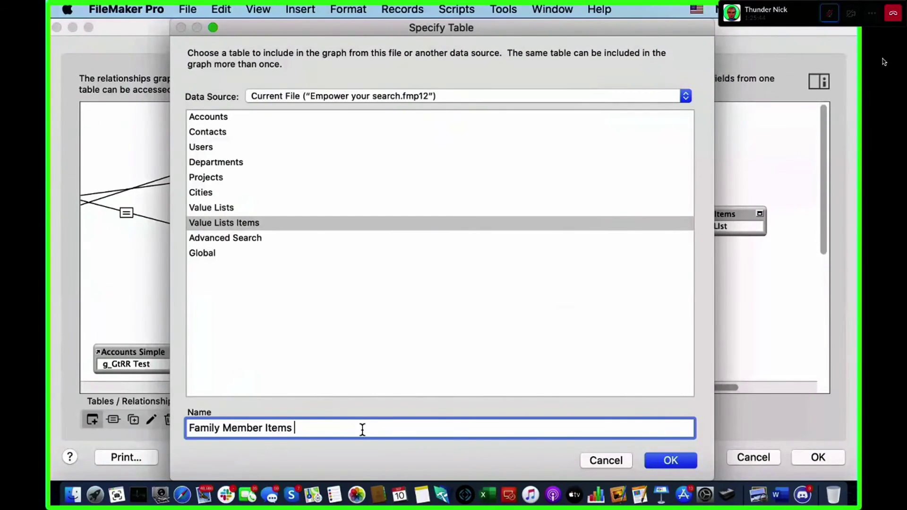
left_click(654, 463)
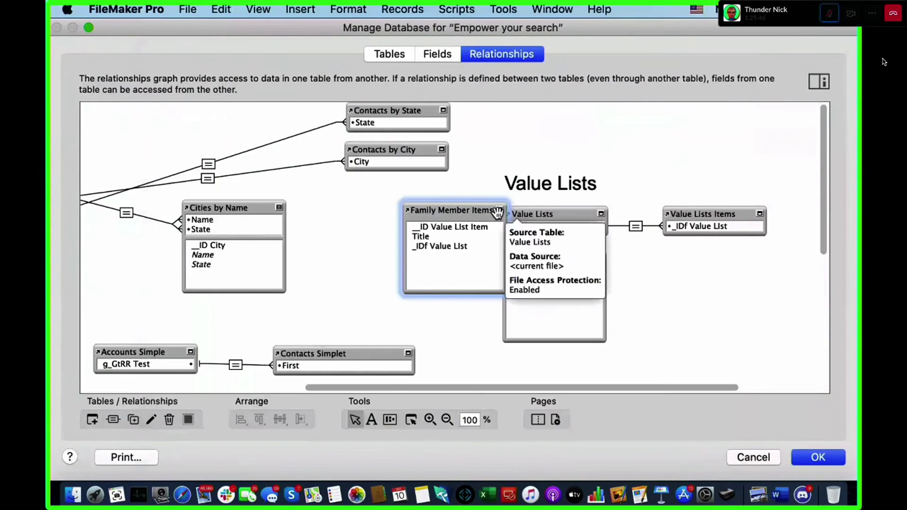
left_click_drag(468, 211, 722, 261)
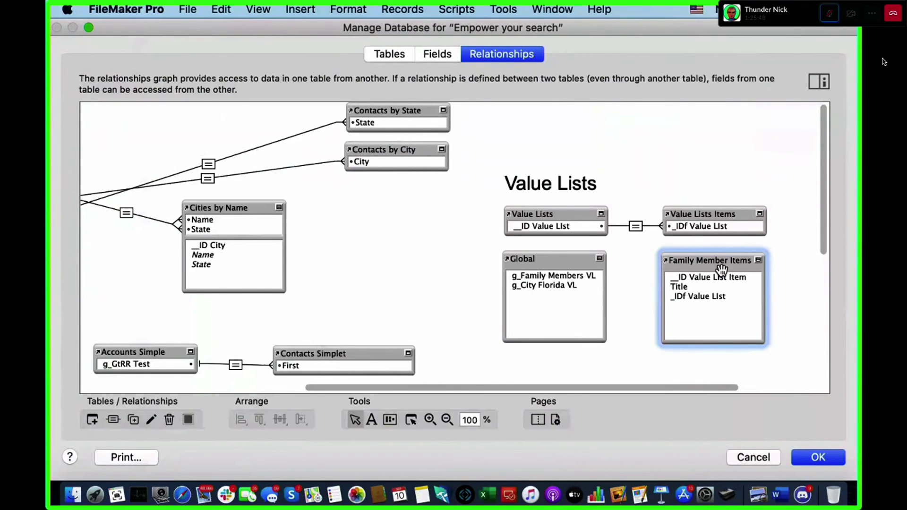
Relate g_Family Members VL in Global to _IDf Value List in Family Member Items, and collapse Family Member Items to its title.
left_click_drag(715, 296, 714, 299)
left_click_drag(706, 298, 602, 274)
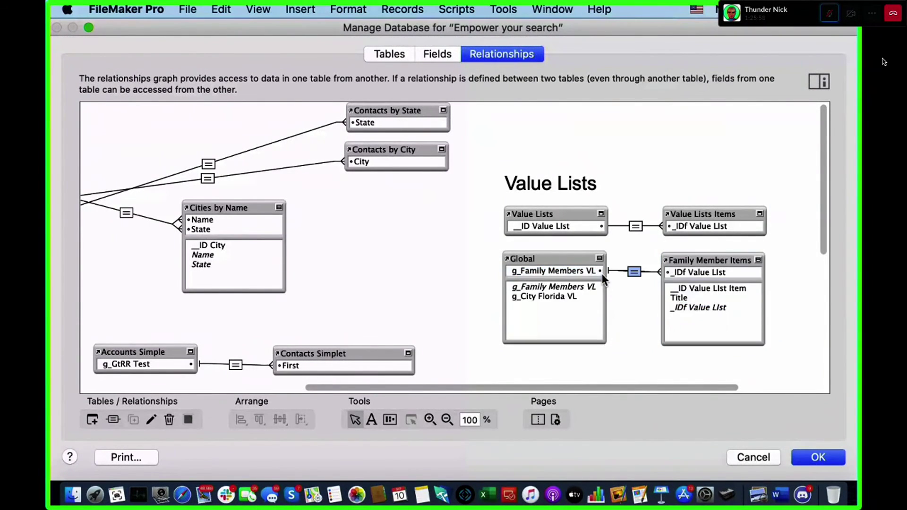
left_click(759, 260)
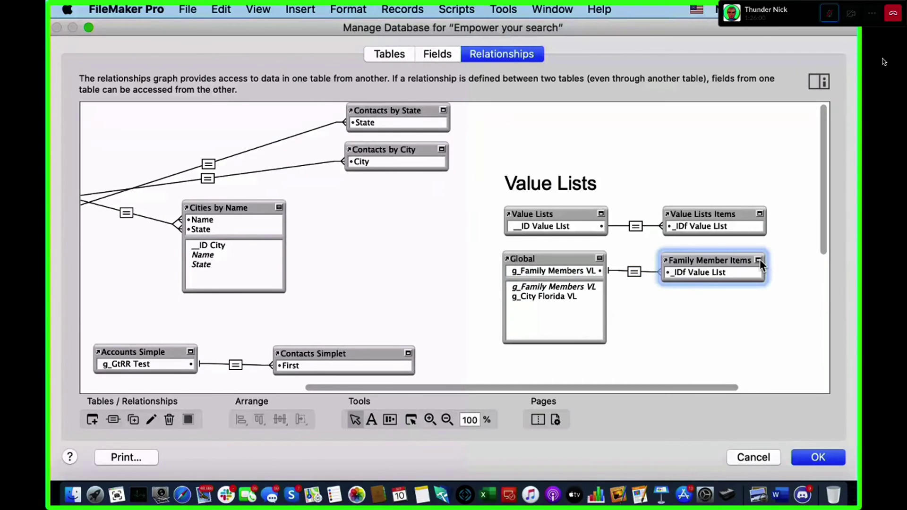
left_click(758, 260)
left_click(545, 261)
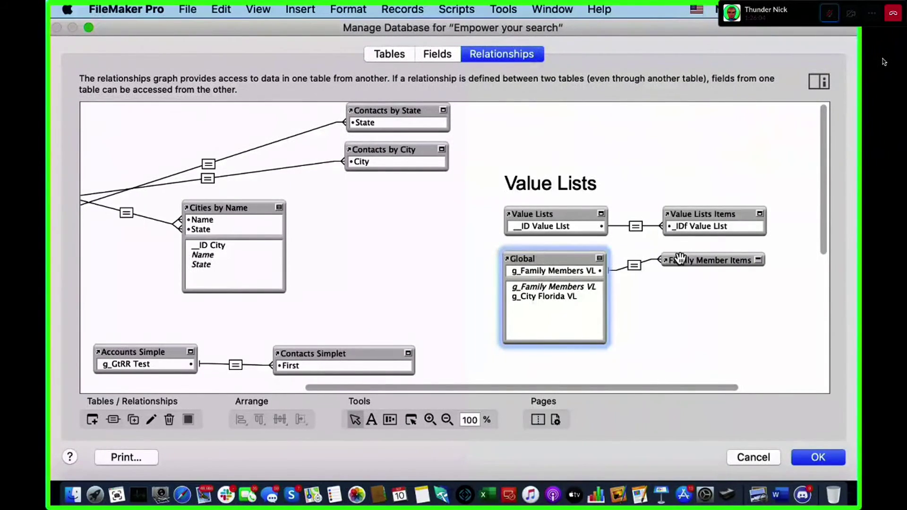
Duplicate the Family Member Items table occurrence and rename the copy City in Florida Items.
left_click(709, 260)
key("super+d")
double_click(703, 275)
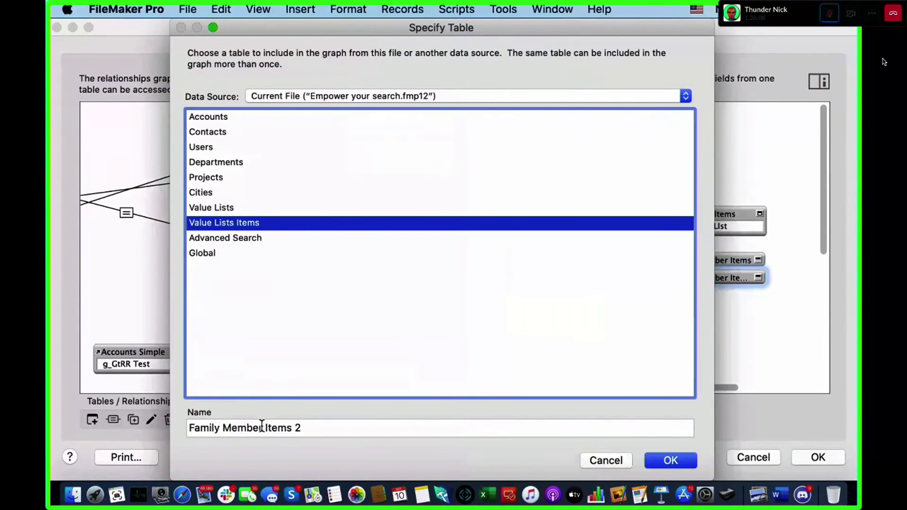
left_click_drag(263, 427, 135, 423)
type("City in Fl")
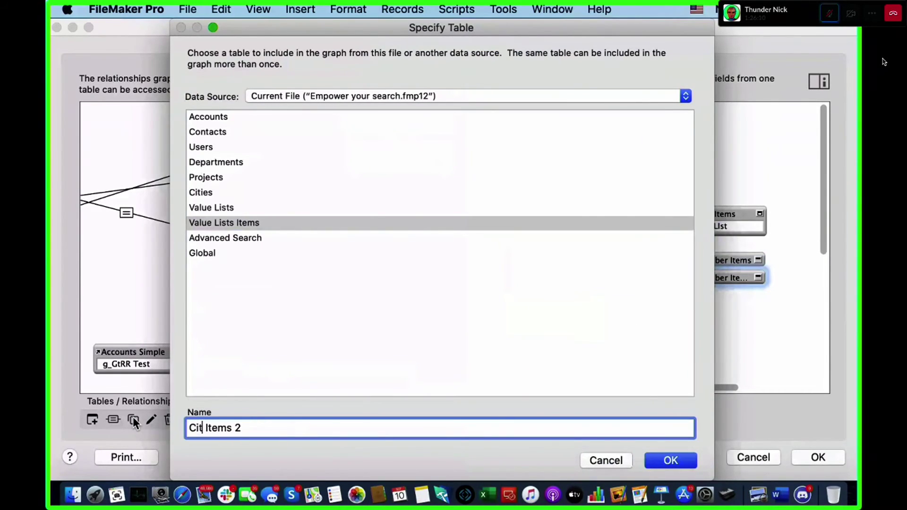
type("orida")
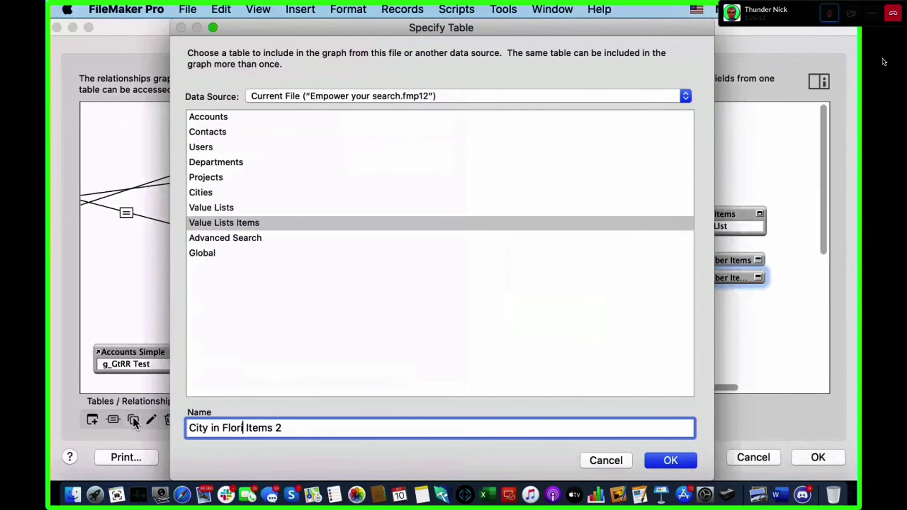
left_click(295, 427)
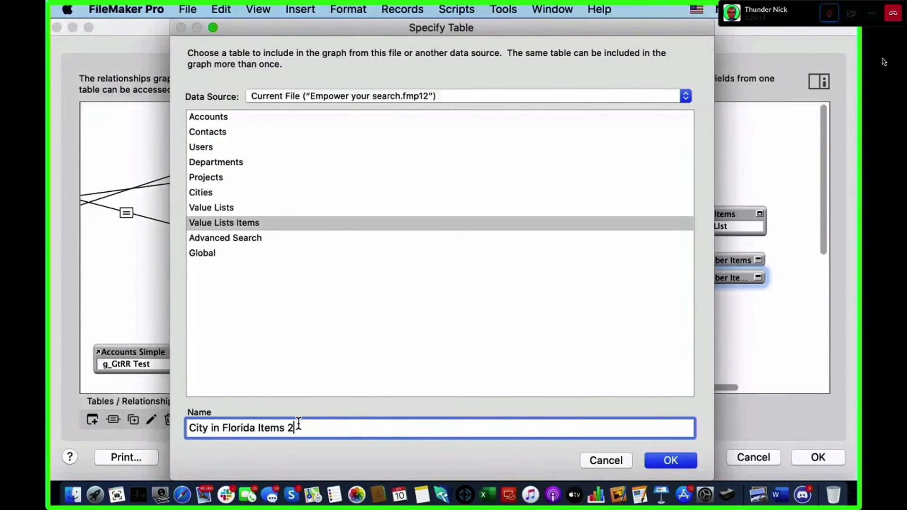
key("BackSpace")
key("BackSpace")
left_click(671, 461)
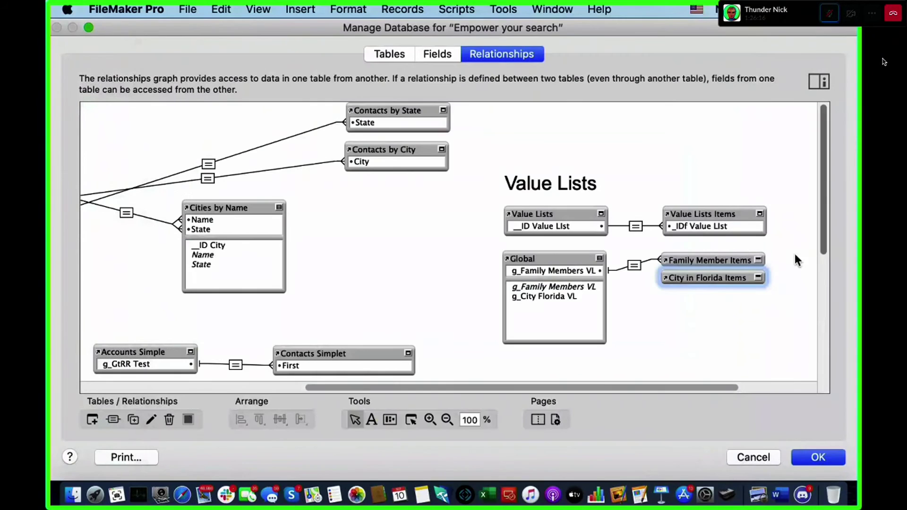
Relate g_City Florida VL in Global to _IDf Value List in City in Florida Items, and collapse both occurrences to their titles.
left_click(758, 277)
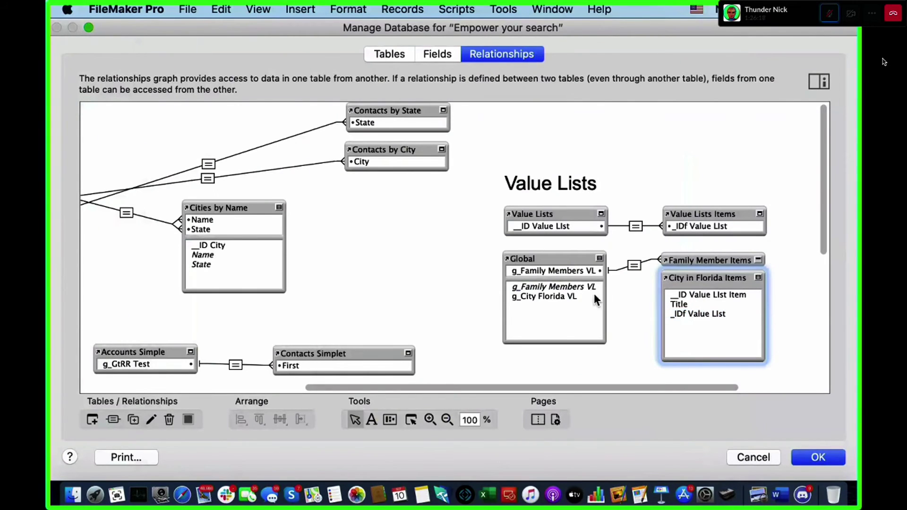
left_click_drag(555, 297, 691, 318)
left_click(600, 259)
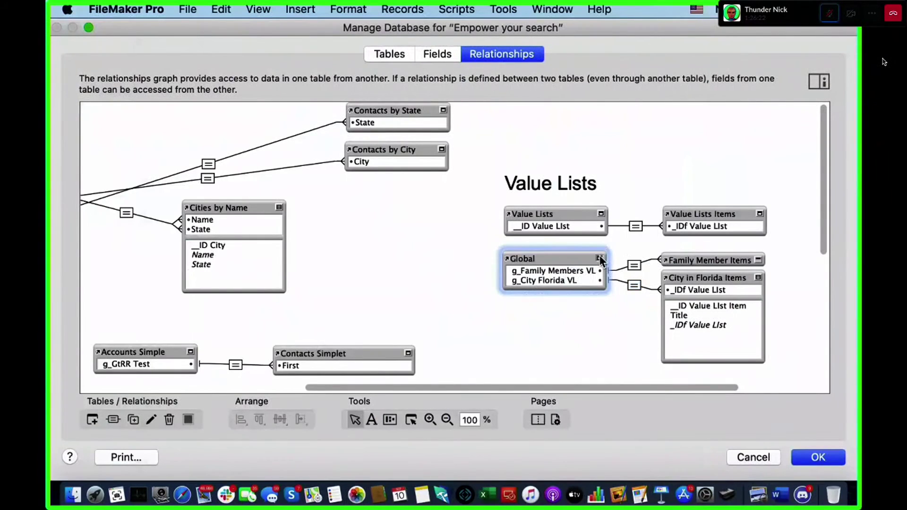
left_click(600, 259)
left_click(727, 316)
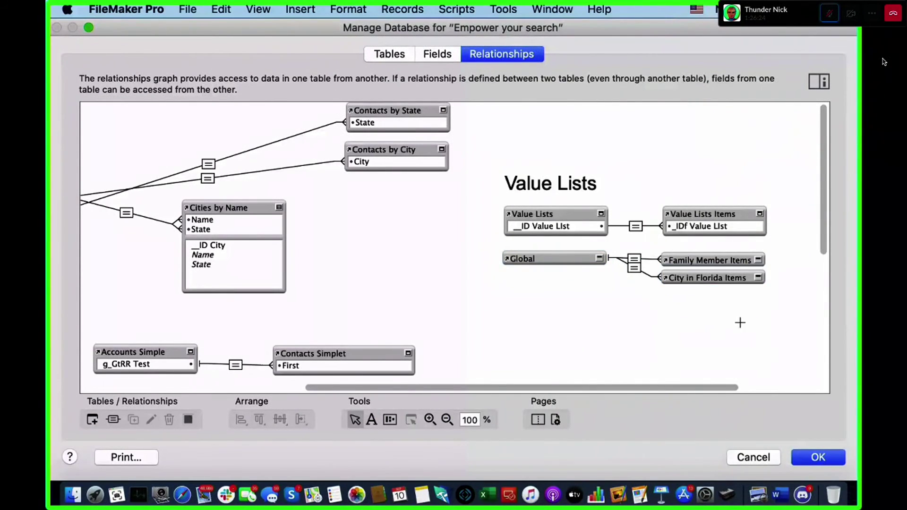
left_click_drag(740, 320, 705, 277)
left_click(705, 275)
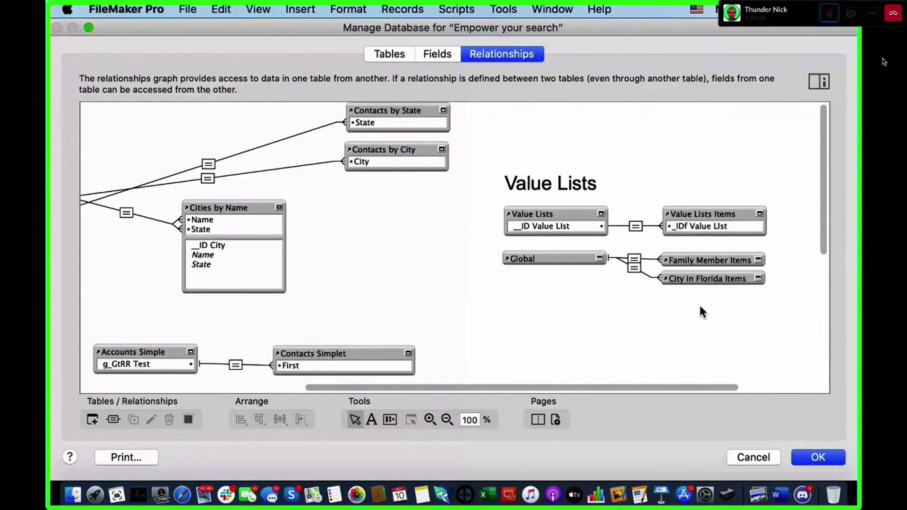
Expand the Global occurrence to show only its match fields, and save the database definition.
left_click(558, 260)
left_click(600, 259)
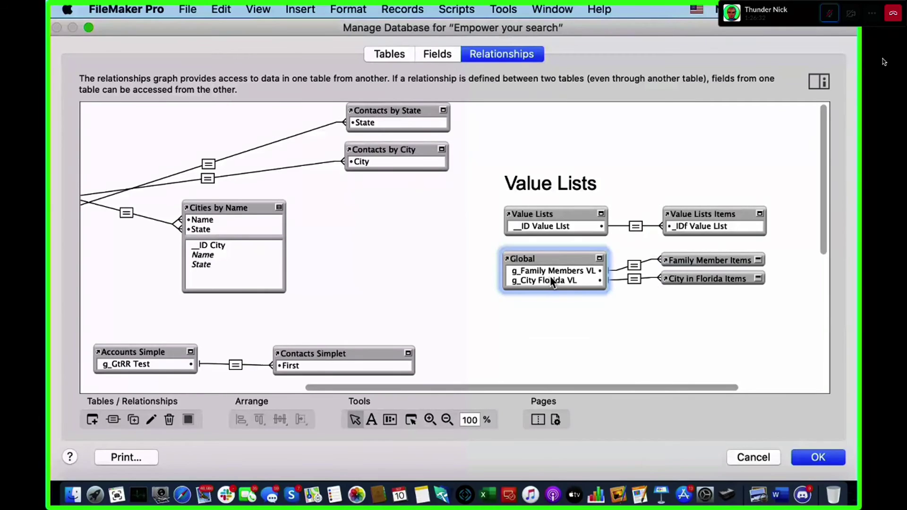
left_click(818, 457)
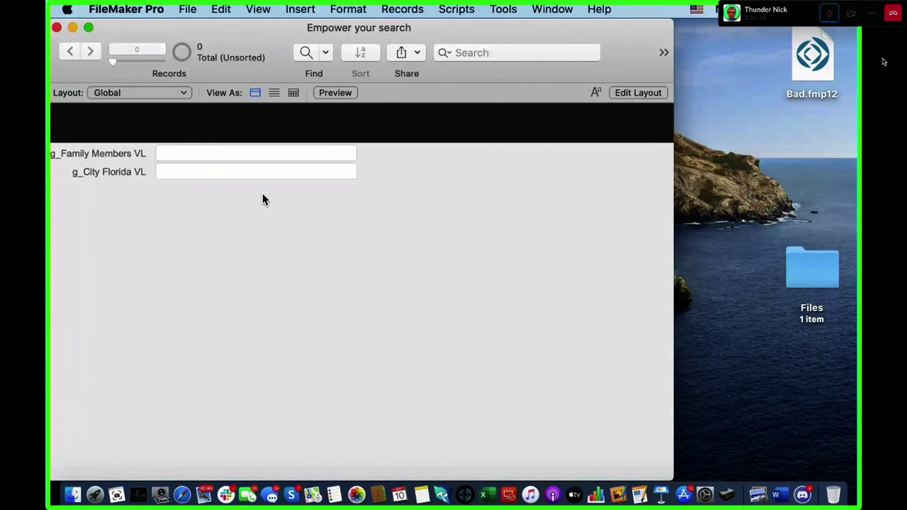
Create a new record on the Global layout so its global fields can be filled in.
left_click(258, 170)
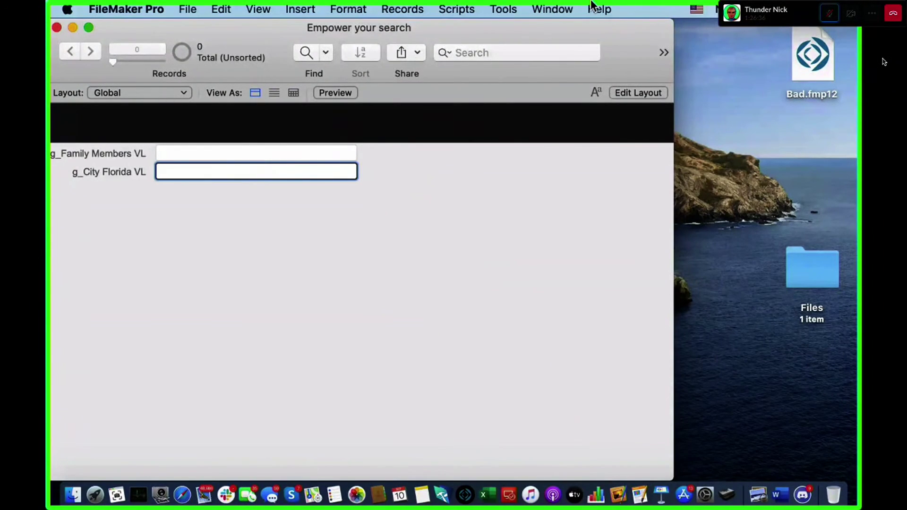
left_click(553, 9)
left_click(352, 58)
key("super+n")
Bring the "Empower your search - 2" window to the front and switch it to the Value Lists layout.
left_click(552, 9)
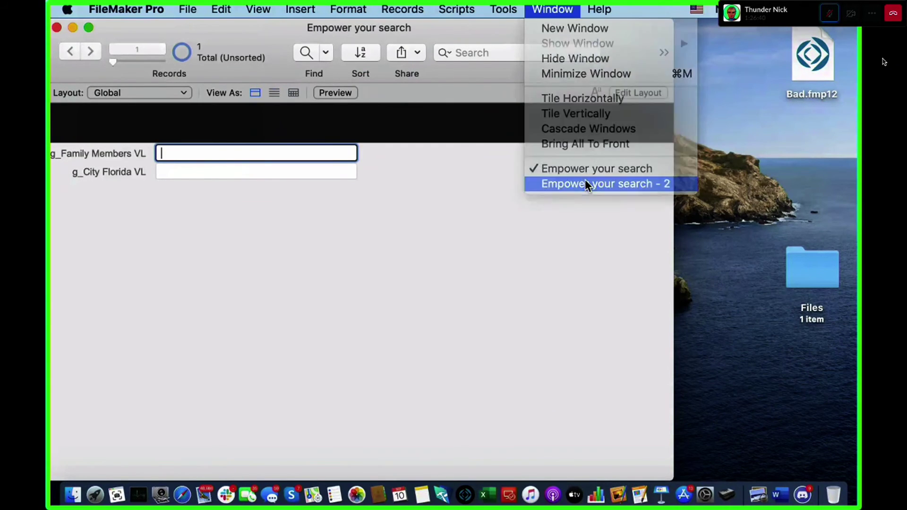
left_click(587, 185)
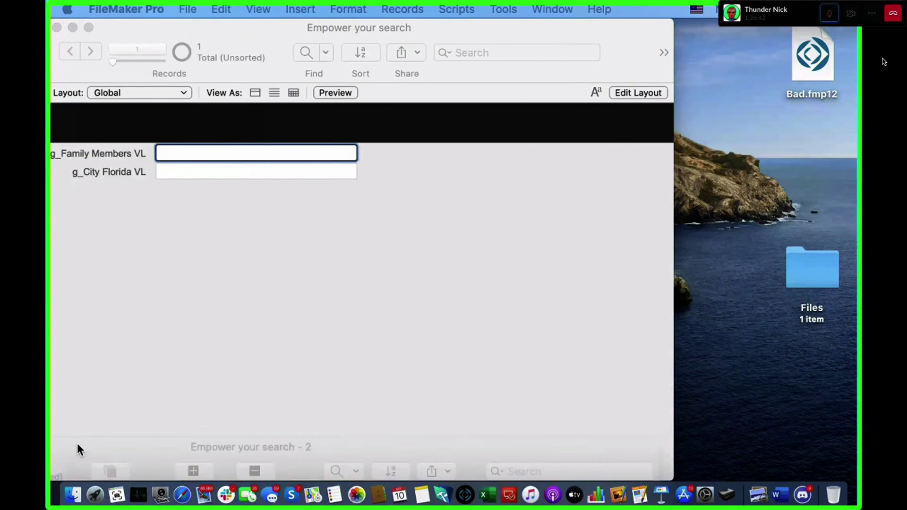
scroll(395, 358, "down", 3)
scroll(395, 358, "up", 3)
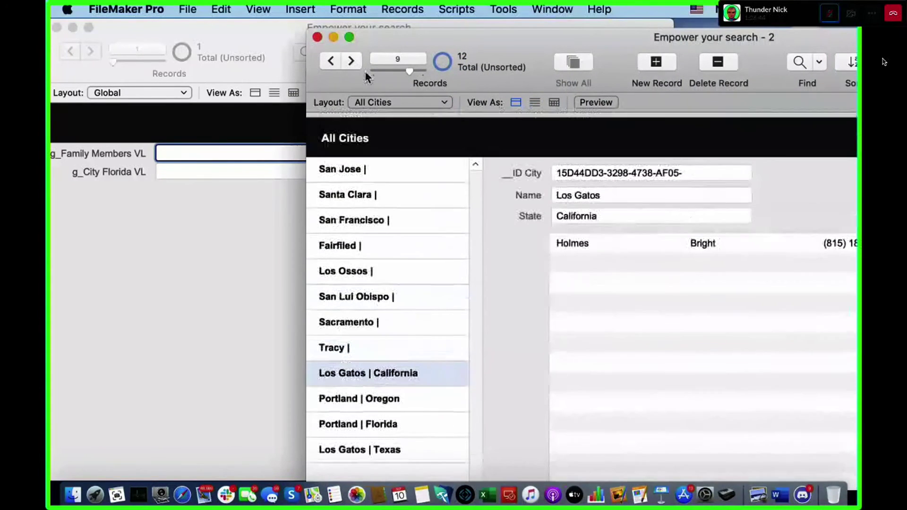
left_click(400, 103)
key("Escape")
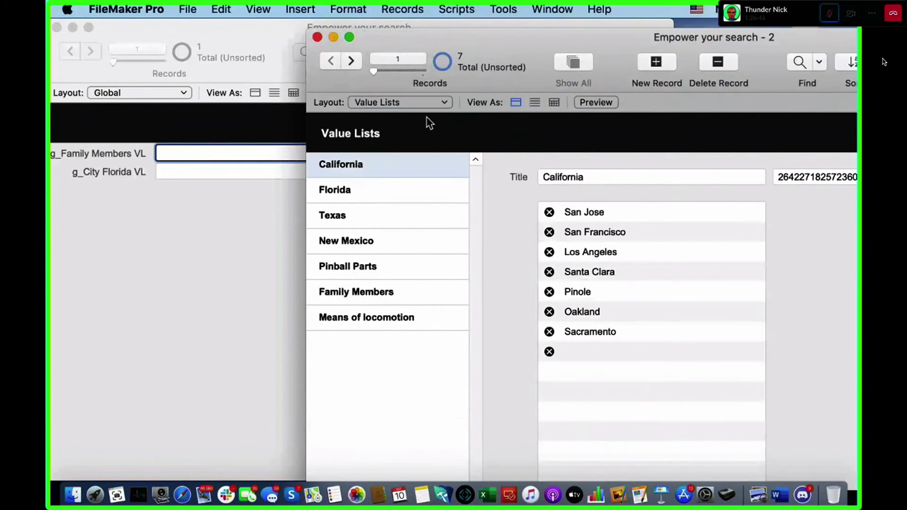
Reposition the window so the ID field is in view, and examine the full ID of the California value list.
left_click(362, 218)
left_click(382, 238)
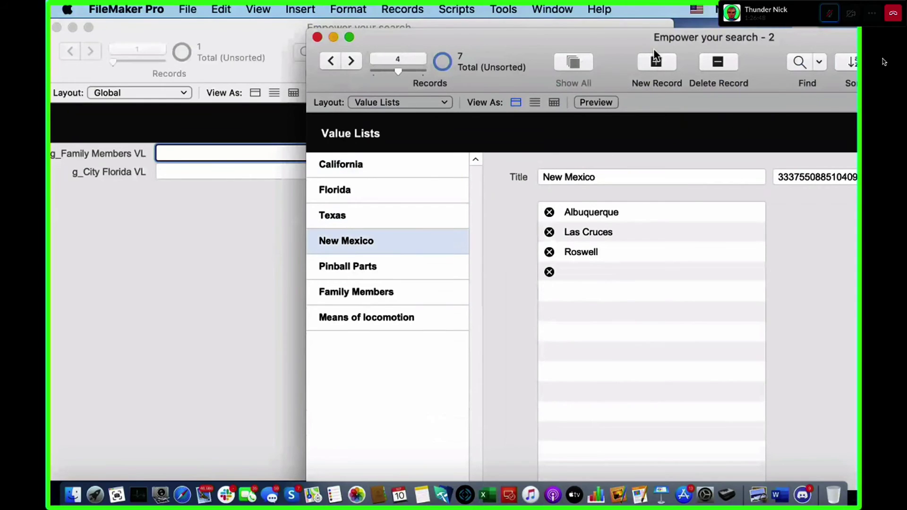
left_click_drag(476, 65, 203, 80)
left_click(96, 186)
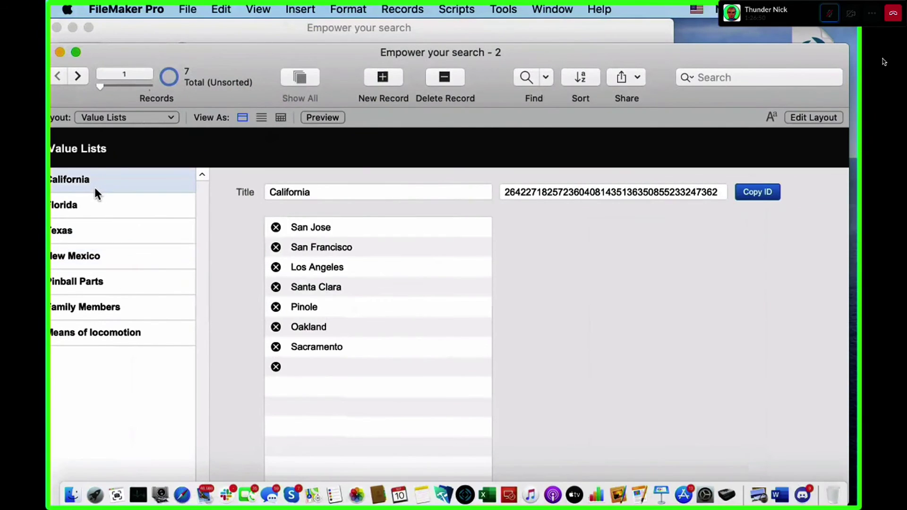
left_click(579, 193)
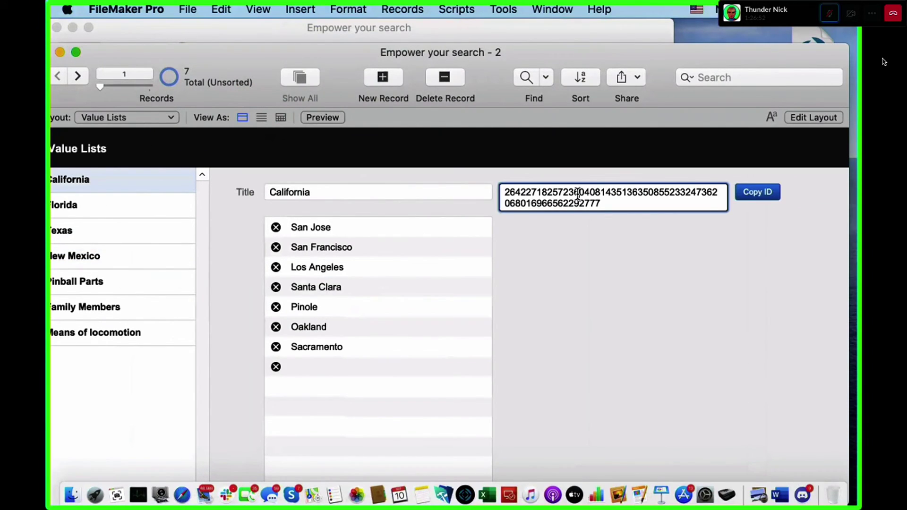
Examine the auto-enter calculation of the __ID Value LIst field in the Value Lists table, and close the database definition without changes.
key("super+shift+d")
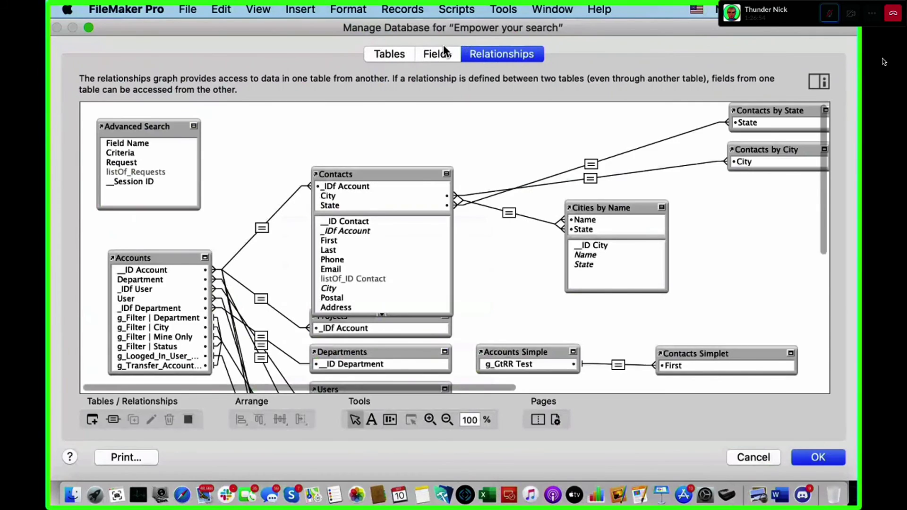
left_click(442, 52)
double_click(192, 116)
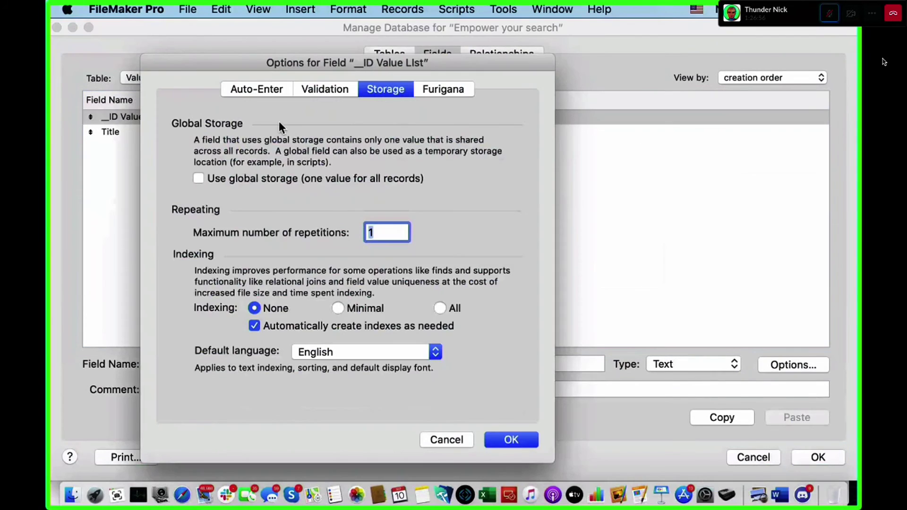
left_click(259, 89)
left_click(351, 328)
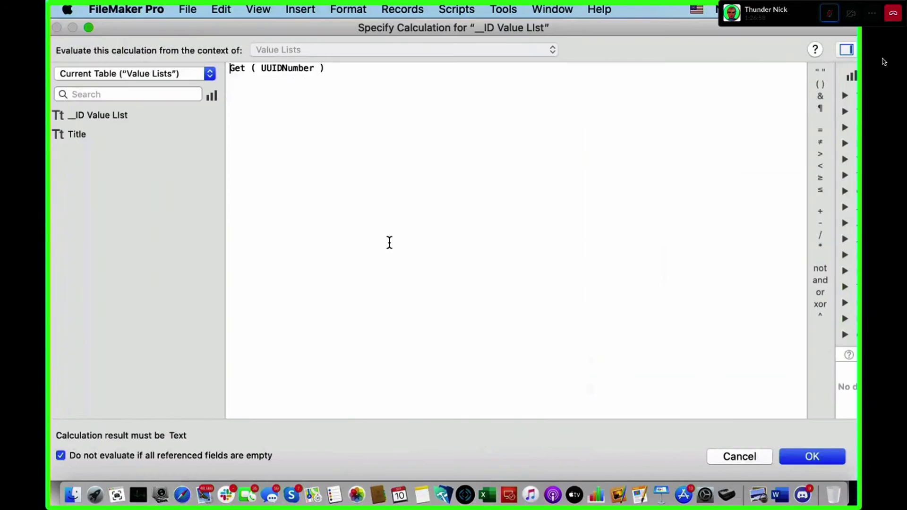
left_click_drag(326, 69, 302, 71)
key("Escape")
key("Escape")
key("Escape")
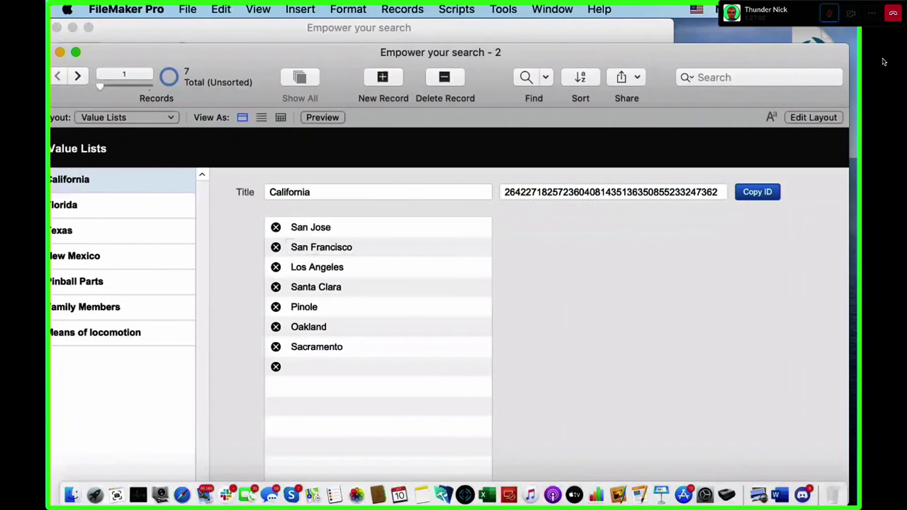
Browse the value list records from Florida through Means of locomotion, examining their items and IDs.
left_click(90, 204)
left_click(638, 198)
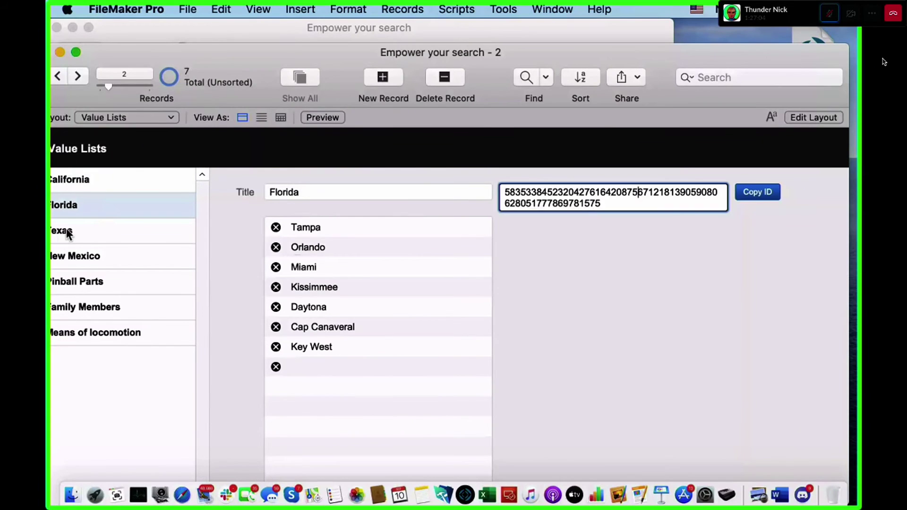
left_click(105, 234)
left_click(106, 260)
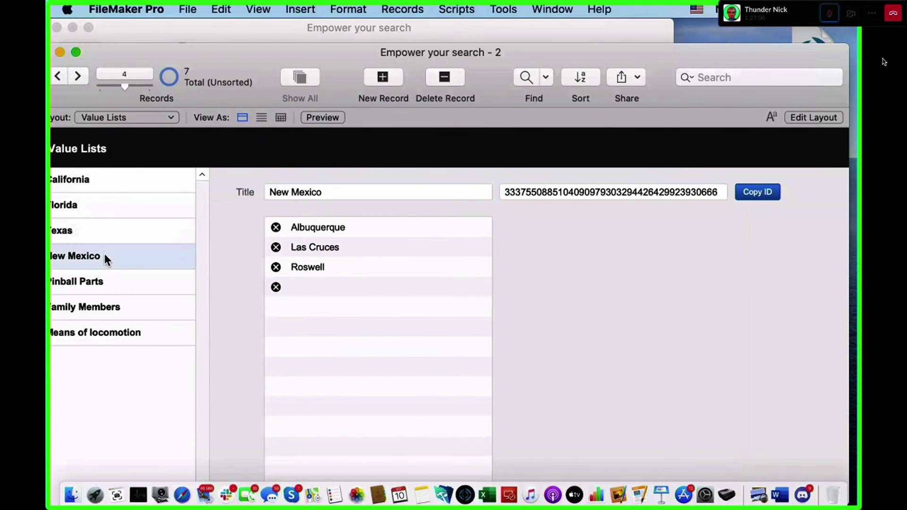
left_click(120, 281)
left_click(137, 310)
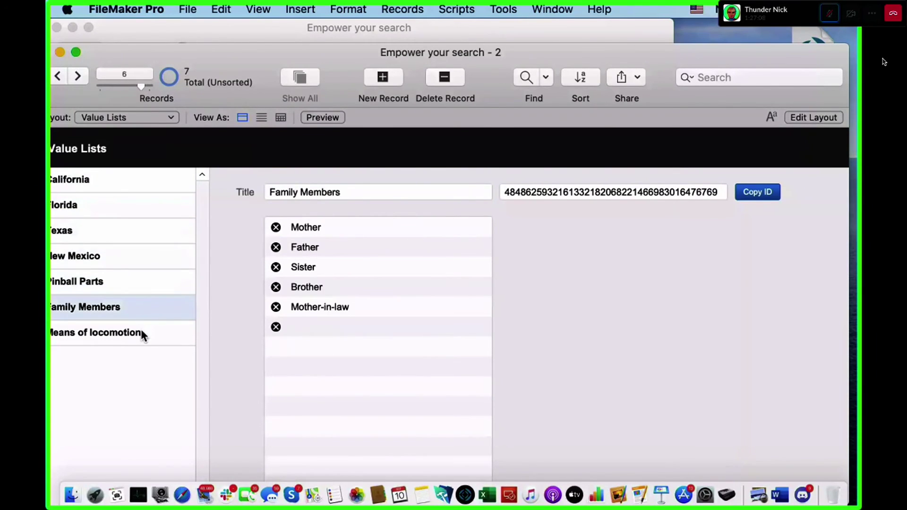
left_click(142, 333)
Copy the ID of the Family Members value list into the g_Family Members VL field on the Global layout.
left_click(131, 316)
left_click(589, 192)
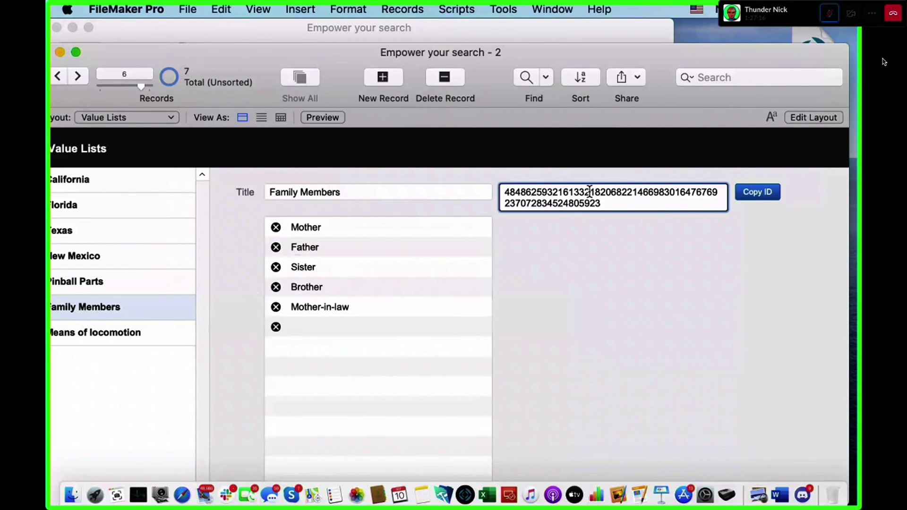
left_click(758, 193)
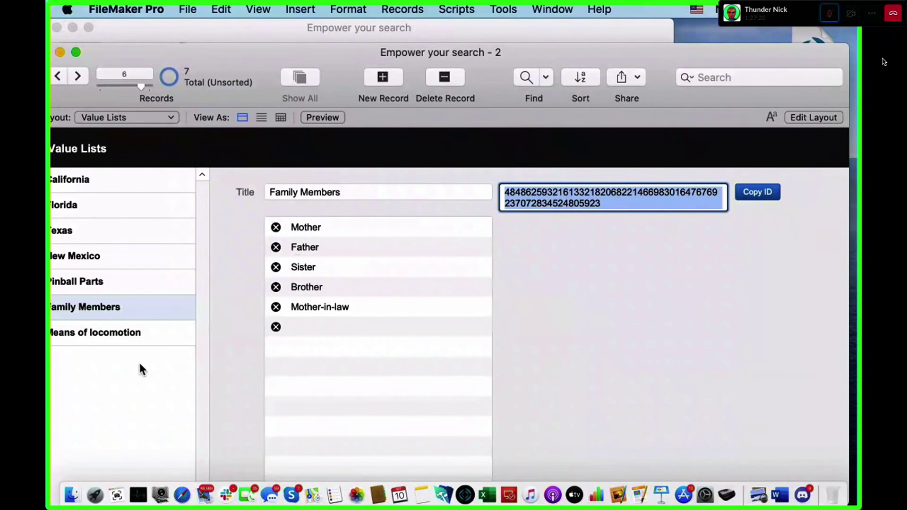
left_click_drag(265, 56, 520, 49)
left_click(155, 172)
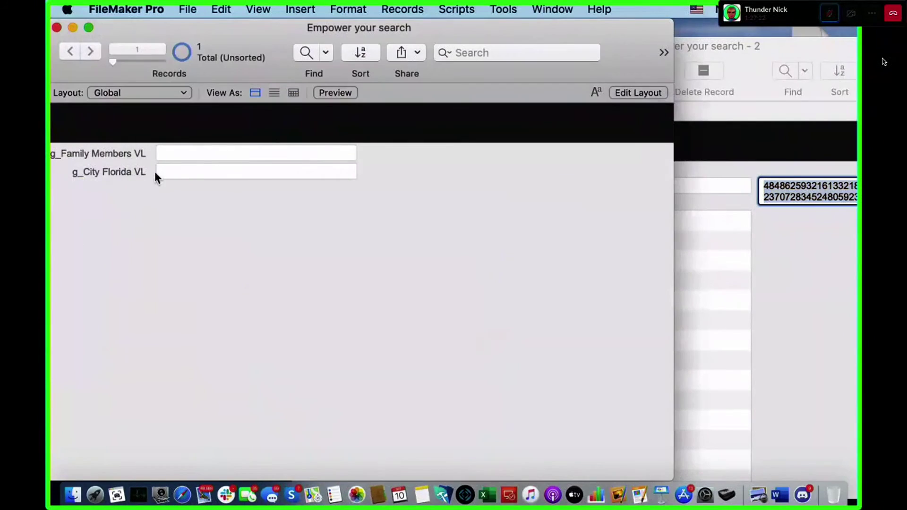
key("Tab")
key("super+v")
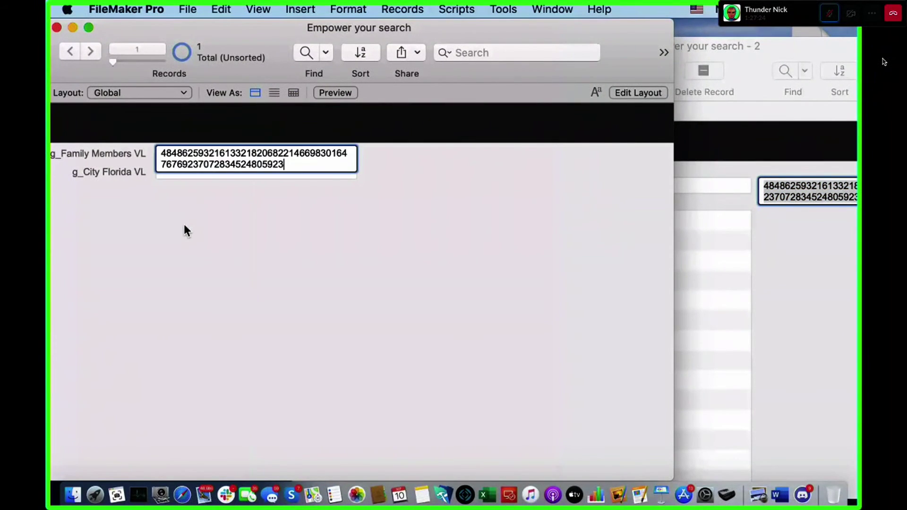
key("Return")
Copy the ID of the Florida value list into the g_City Florida VL field on the Global layout.
left_click(816, 280)
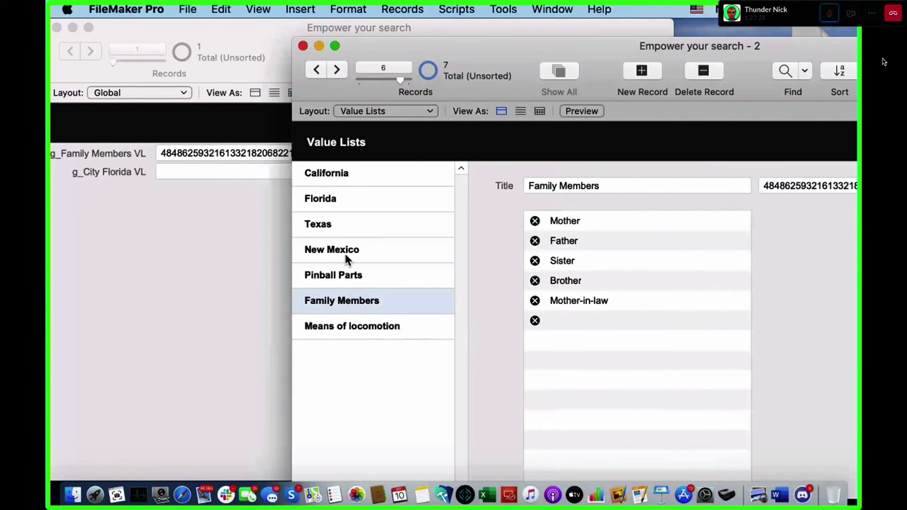
left_click(346, 200)
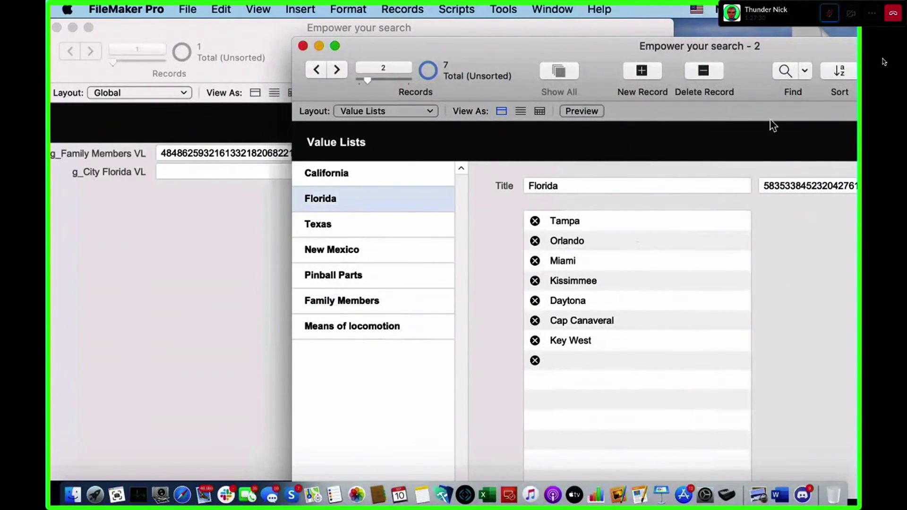
left_click_drag(764, 57, 415, 213)
left_click(665, 342)
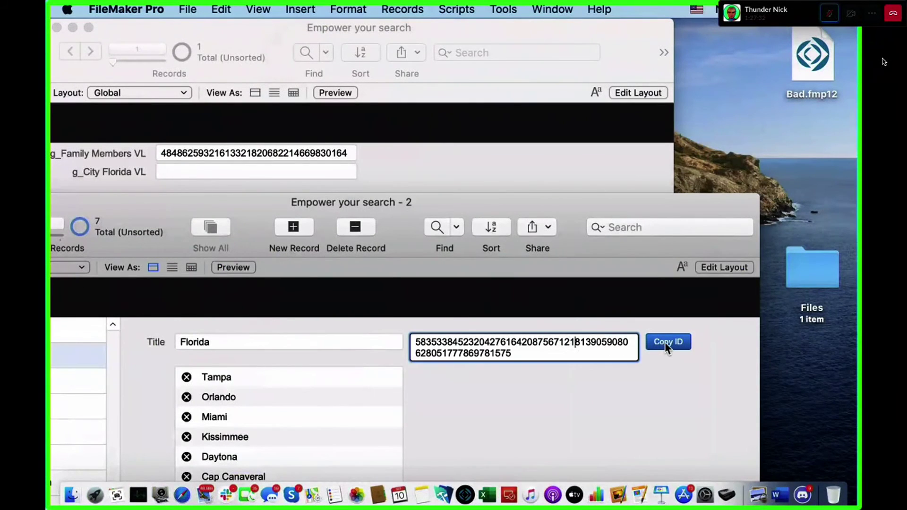
left_click_drag(404, 218, 561, 286)
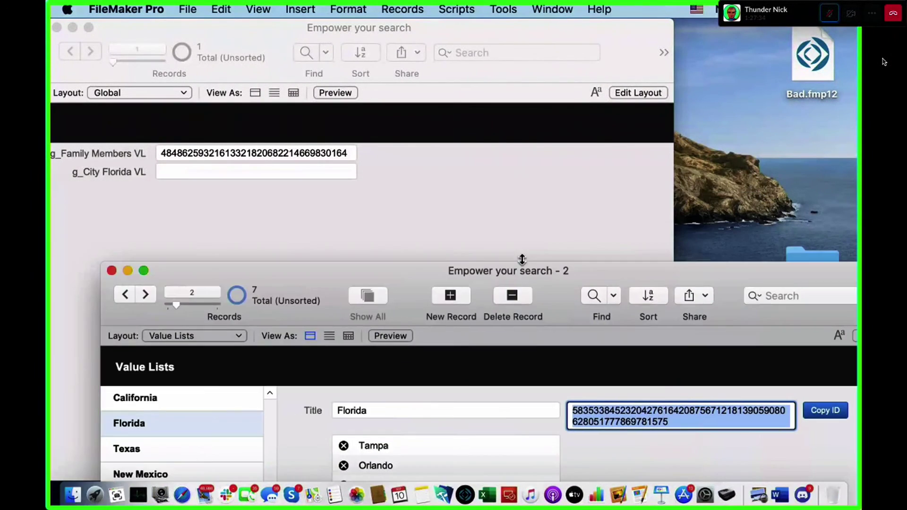
left_click(234, 172)
key("super+v")
left_click(274, 251)
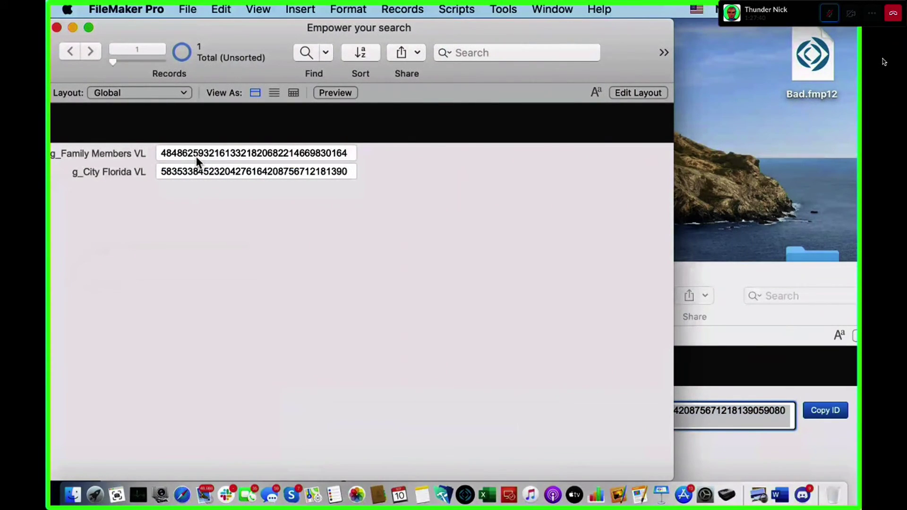
Examine how the Global occurrence relates to Family Member Items and City in Florida Items in the relationships graph, and discard any changes.
key("shift+super+d")
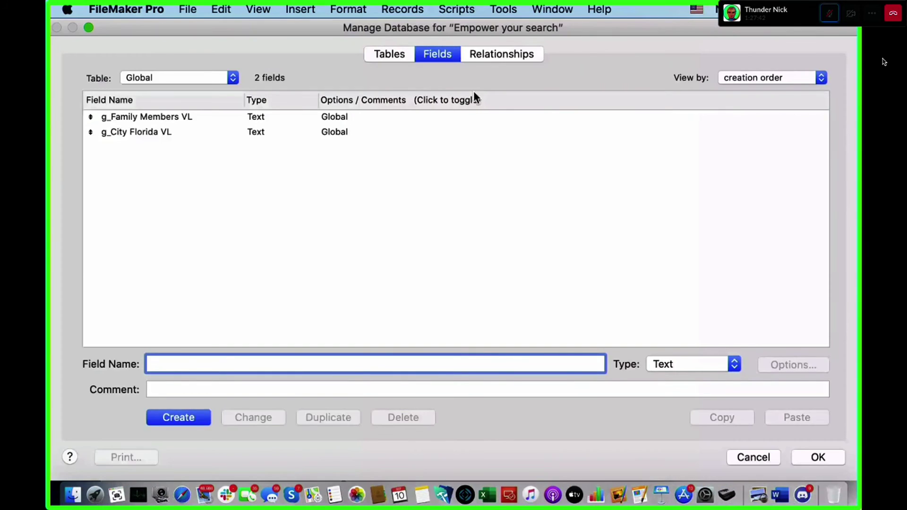
left_click(501, 54)
scroll(547, 267, "right", 6)
left_click(450, 256)
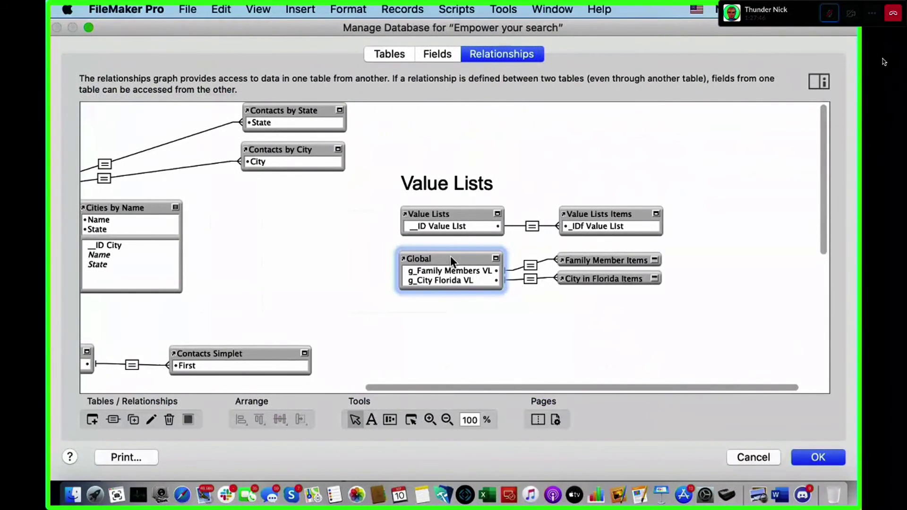
left_click(471, 281)
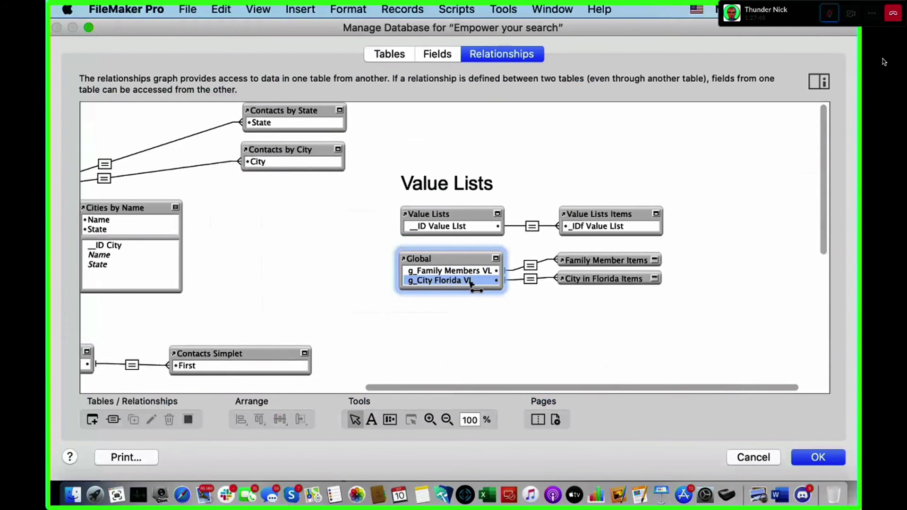
left_click(596, 261)
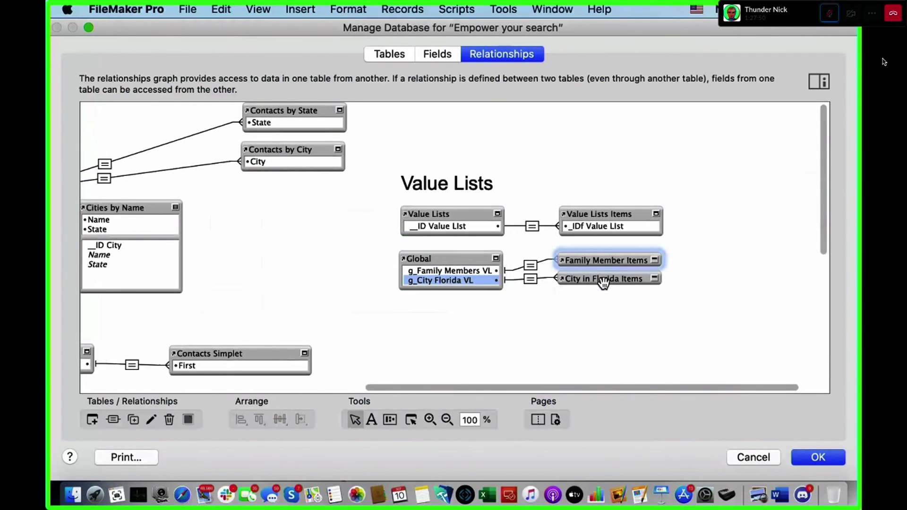
left_click(604, 282, "shift")
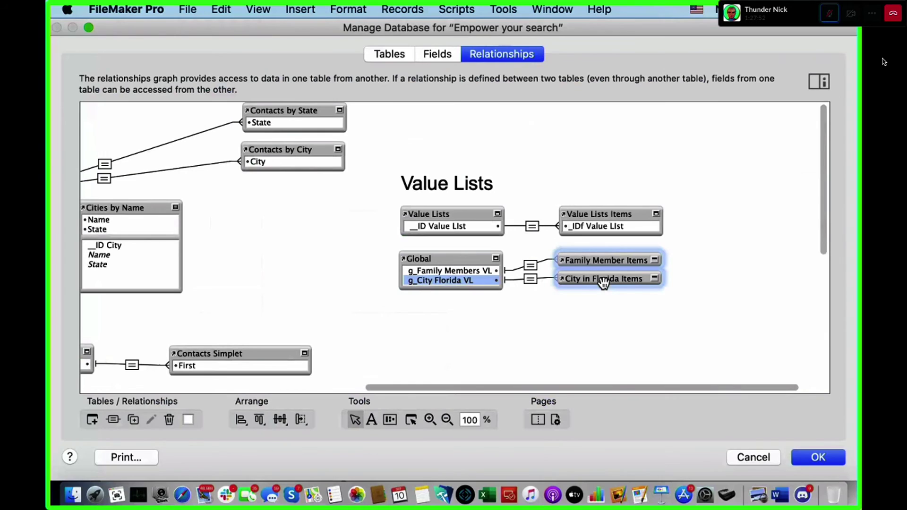
key("Escape")
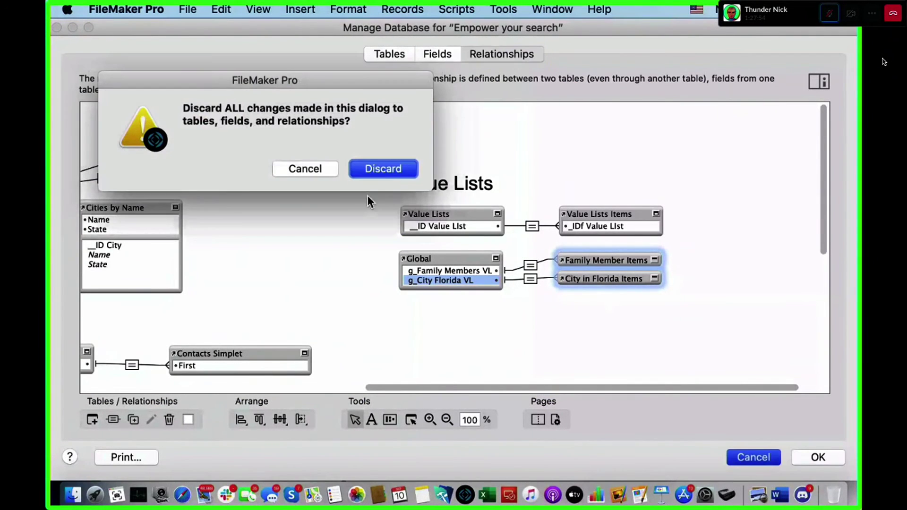
key("Return")
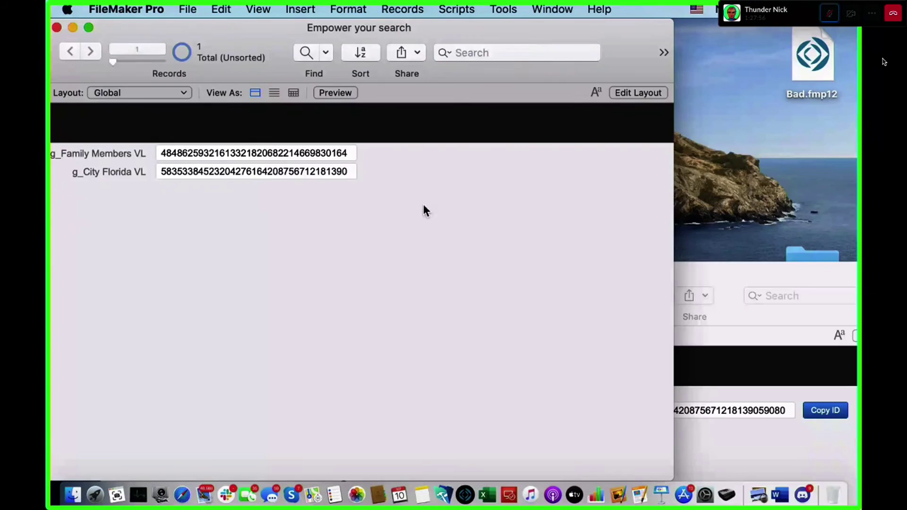
Switch the "Empower your search - 2" window to the Value Lists Items layout and move it up to show its records.
left_click(707, 319)
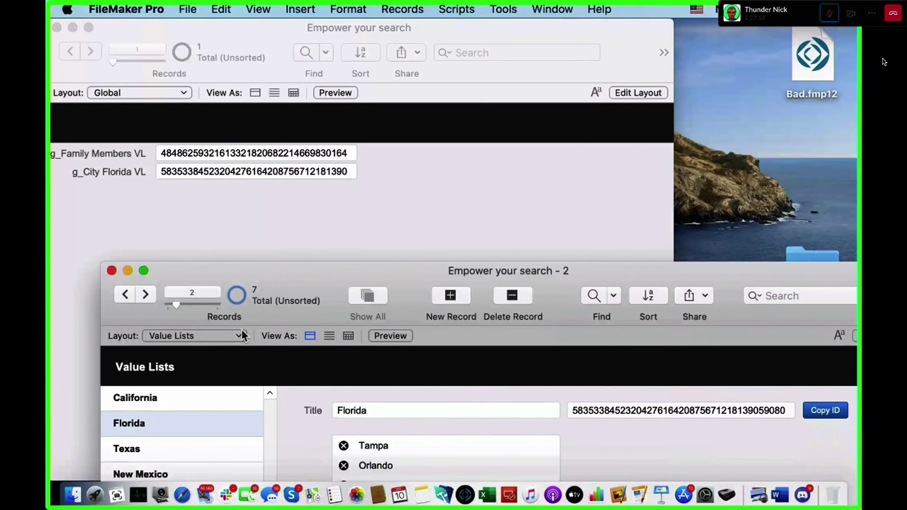
left_click(277, 336)
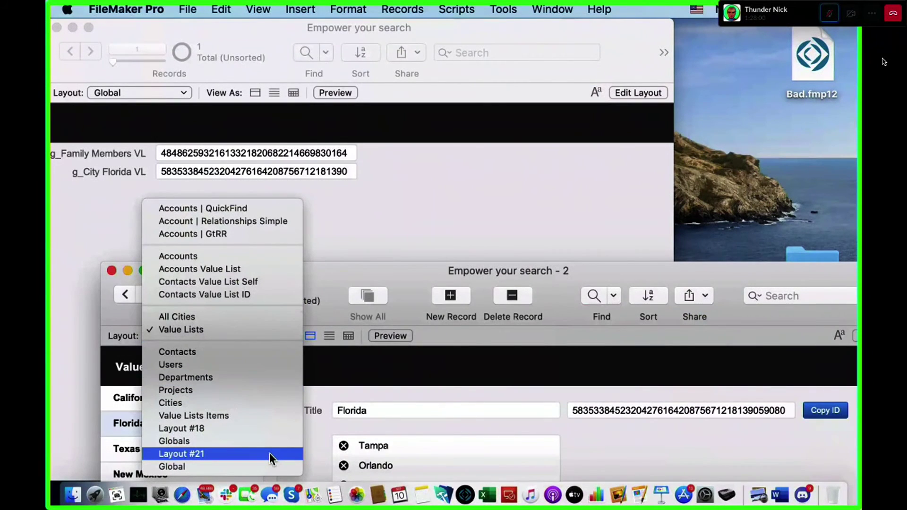
left_click(265, 416)
left_click_drag(322, 271, 337, 59)
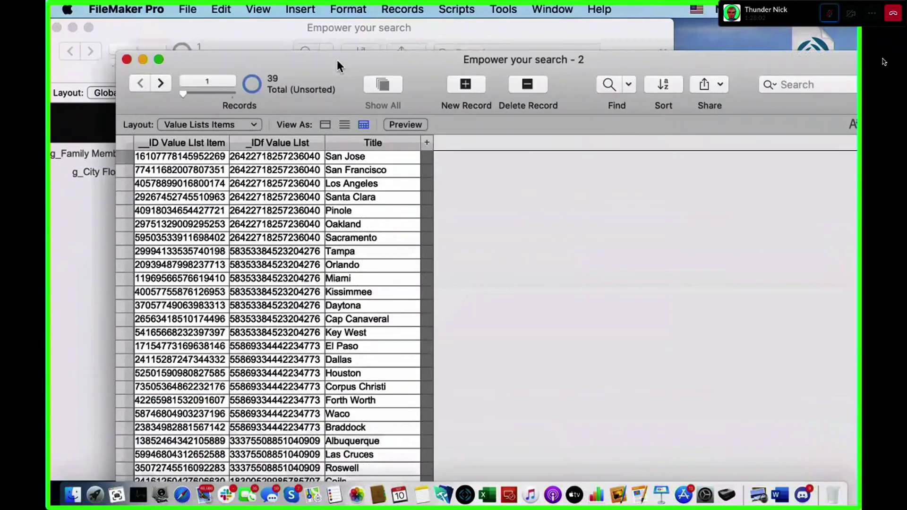
scroll(331, 283, "down", 5)
scroll(331, 284, "up", 5)
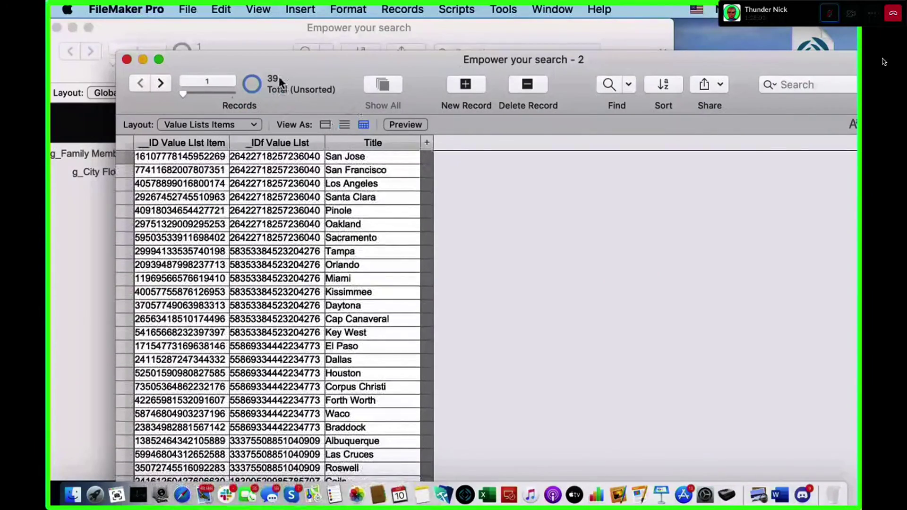
left_click_drag(346, 73, 343, 41)
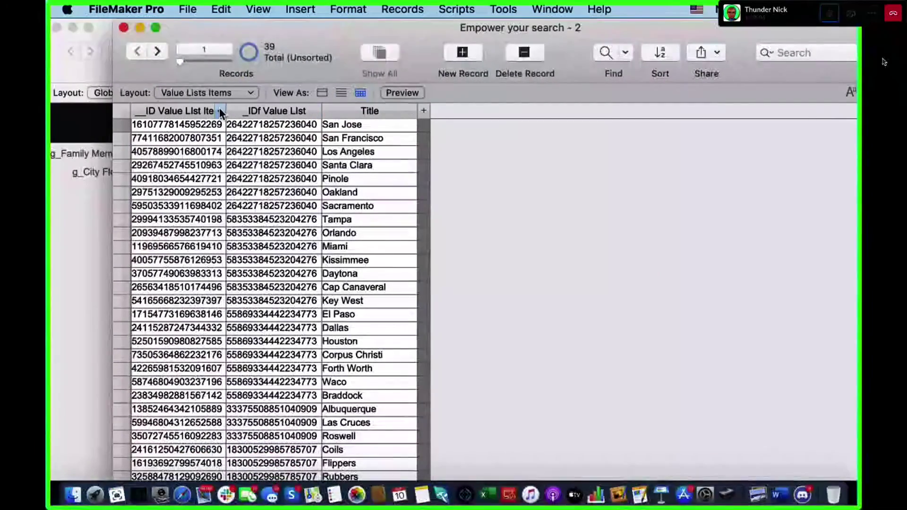
Sort the value list items in ascending order by _IDf Value LIst and examine how they group by list.
left_click(320, 111)
left_click(352, 126)
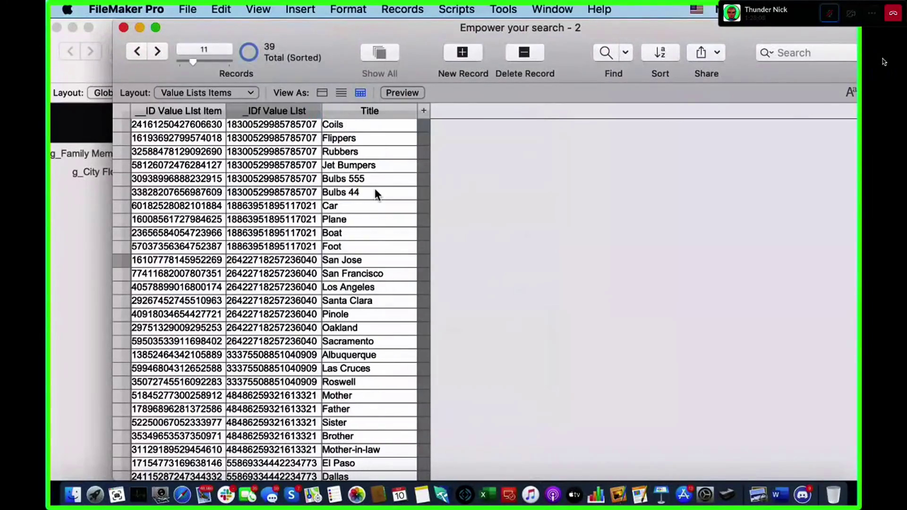
scroll(377, 193, "down", 7)
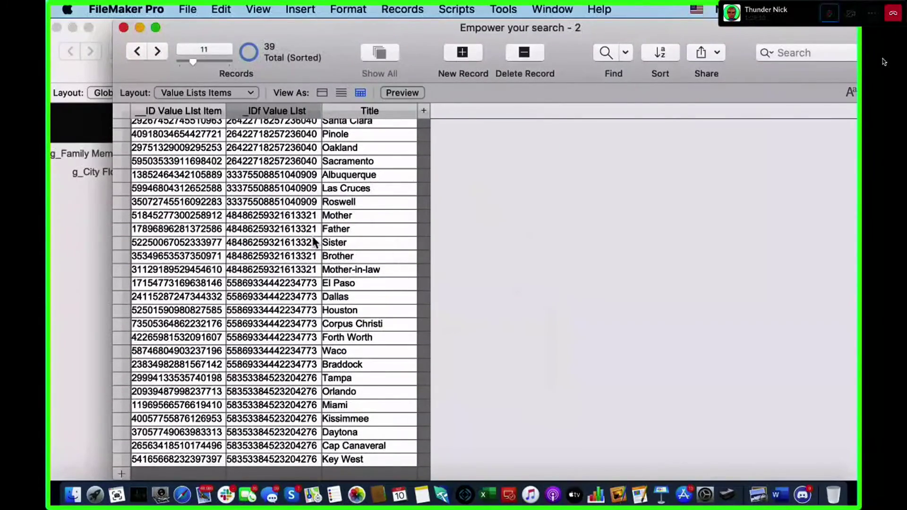
scroll(314, 242, "up", 5)
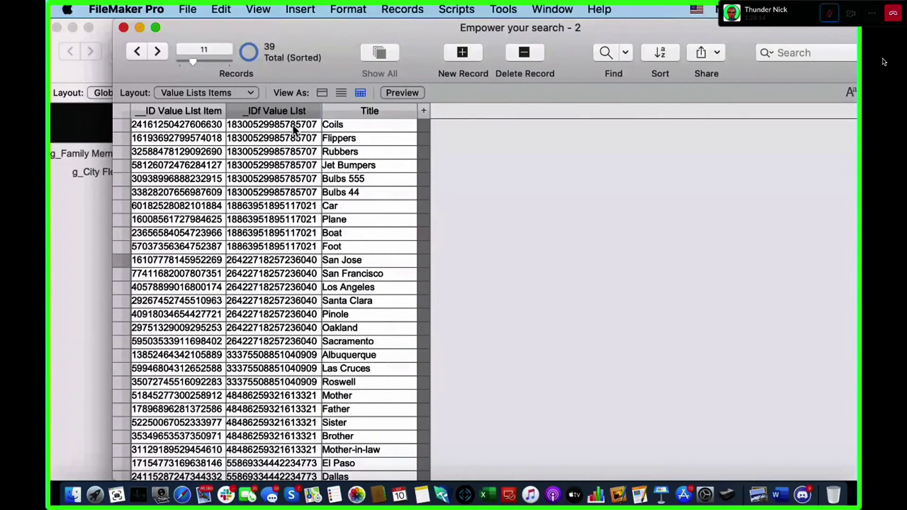
Copy the ID from g_City Florida VL and find the Value Lists Items records whose _IDf Value LIst matches it.
left_click_drag(332, 25, 430, 31)
left_click(163, 219)
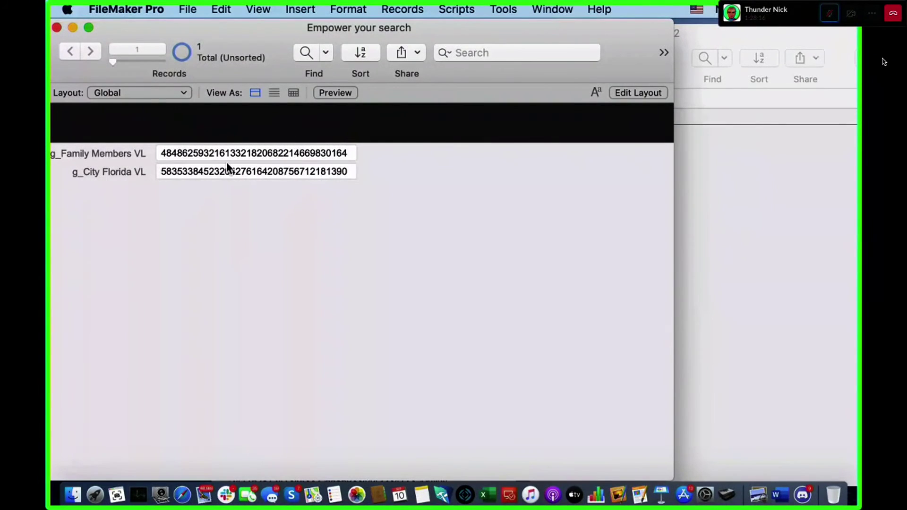
left_click(226, 163)
key("super+c")
left_click(165, 214)
left_click(741, 277)
key("super+f")
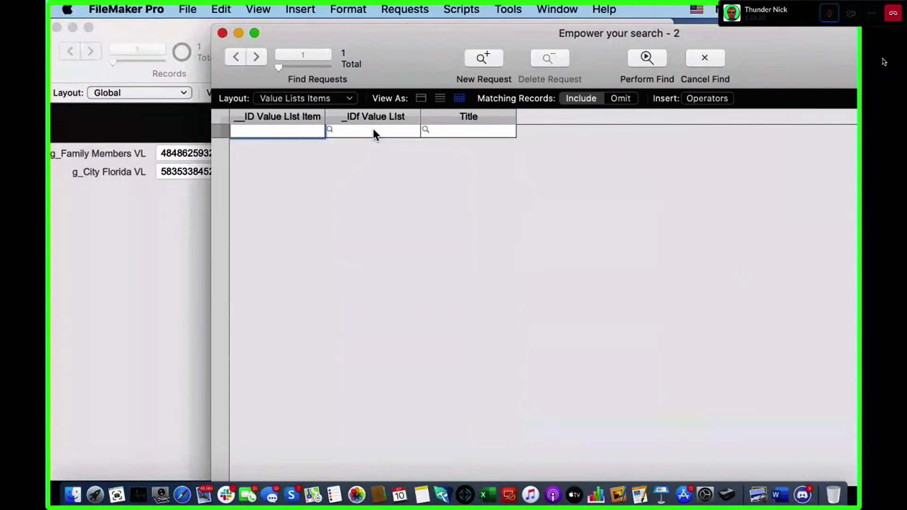
left_click(373, 130)
key("super+v")
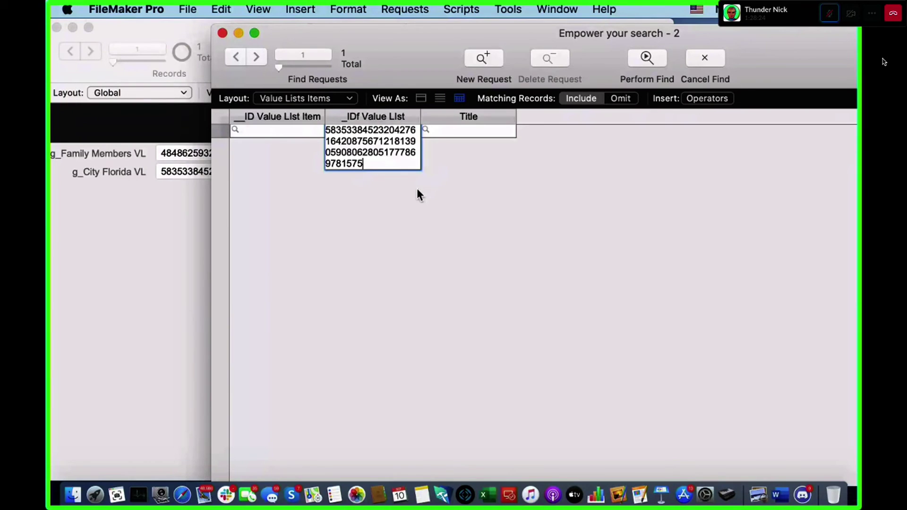
key("Return")
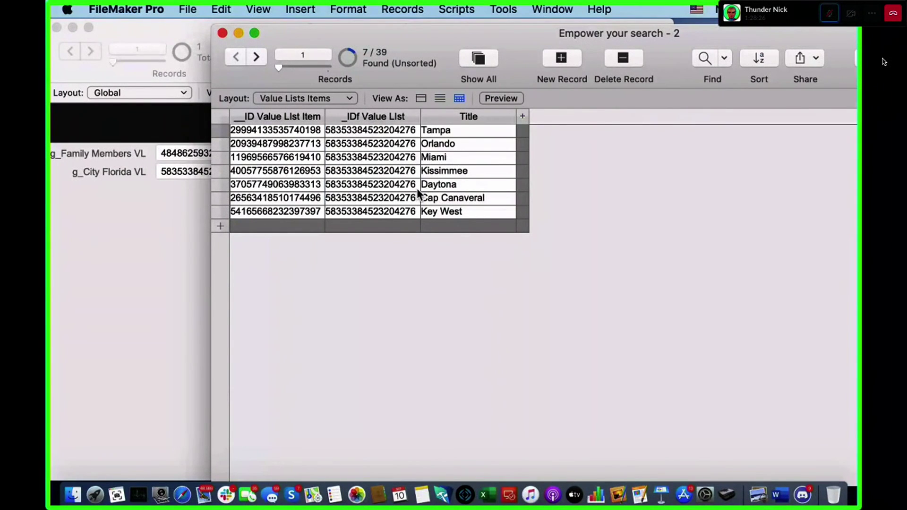
Show all value list items again and repeat the find on _IDf Value LIst with the copied g_City Florida VL ID.
left_click(479, 58)
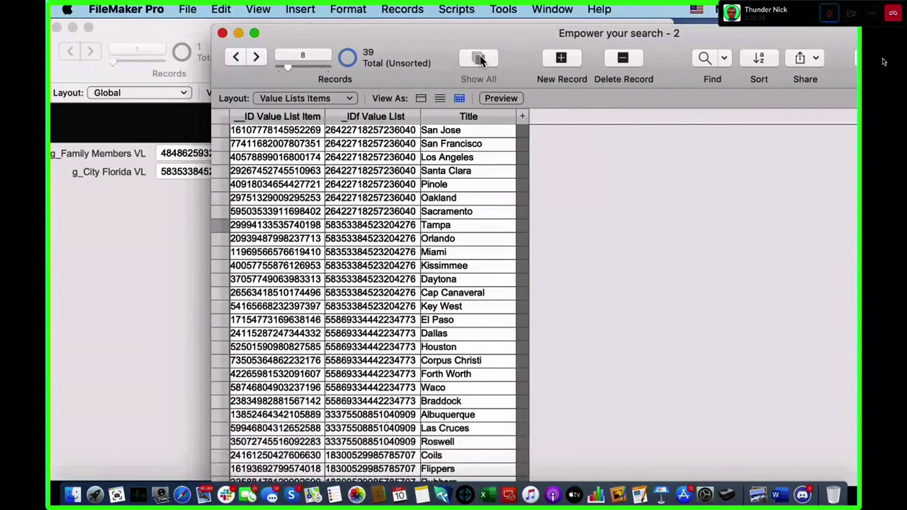
key("super+f")
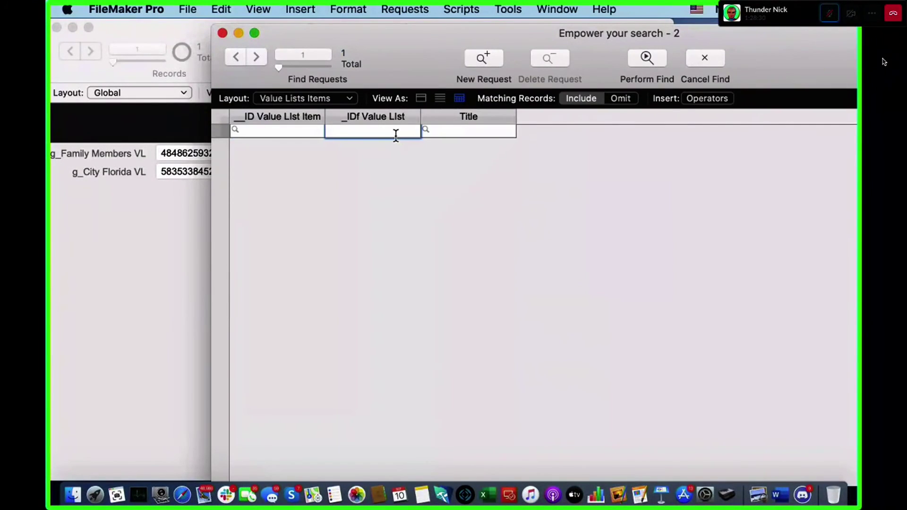
key("super+v")
key("Return")
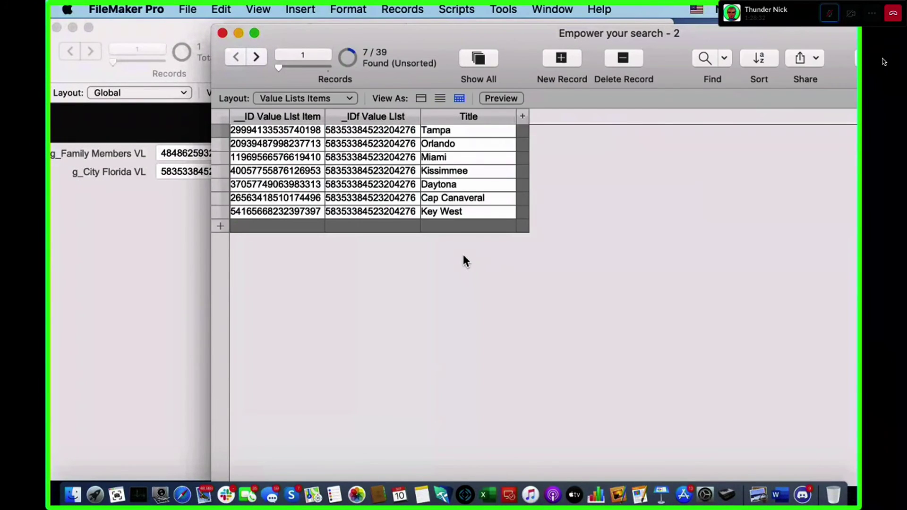
Copy the ID from g_Family Members VL and find the Value Lists Items records whose _IDf Value LIst matches it.
left_click(81, 251)
left_click(224, 156)
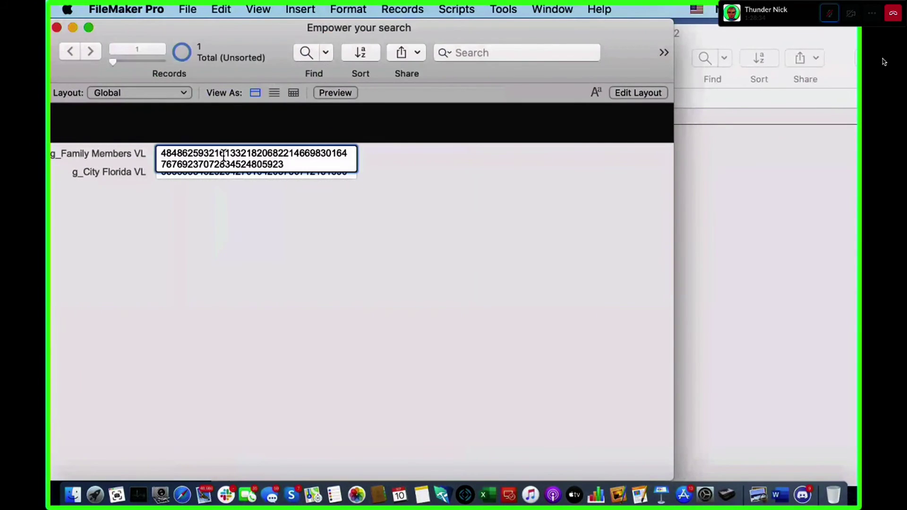
key("super+a")
left_click(719, 206)
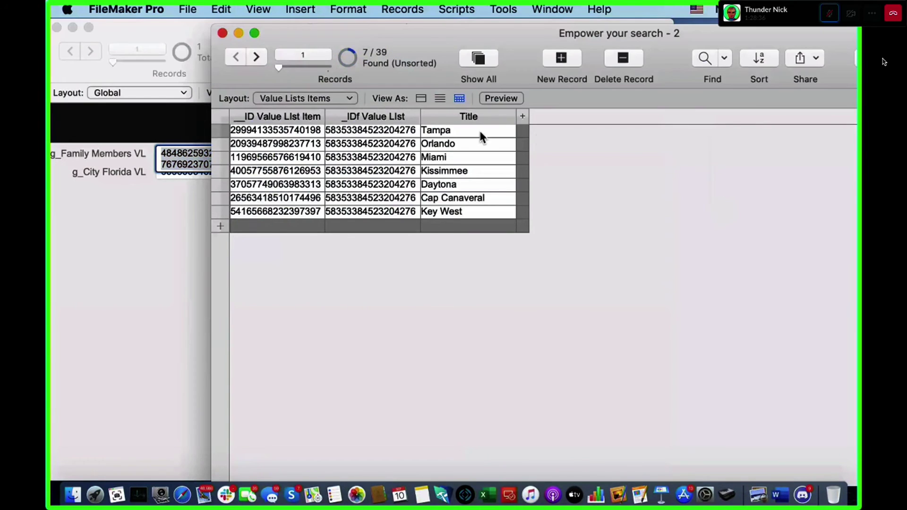
key("super+f")
left_click(395, 138)
key("super+v")
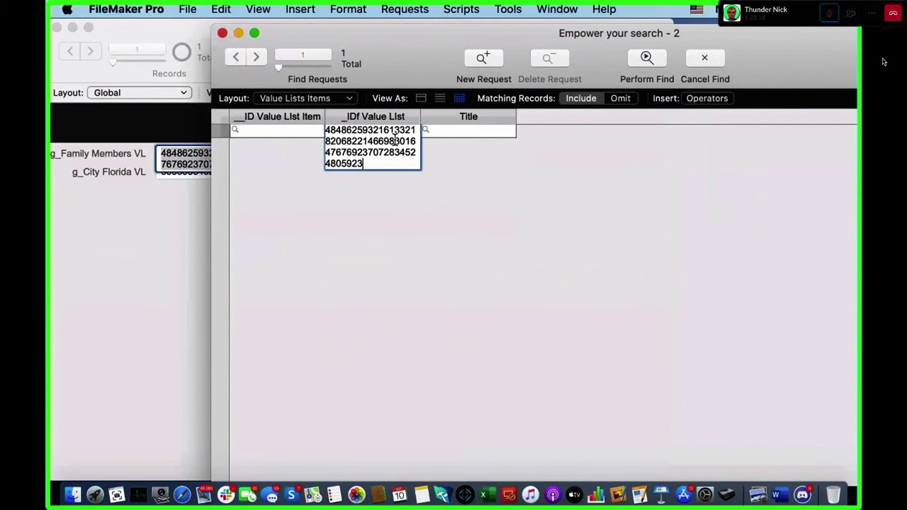
key("Return")
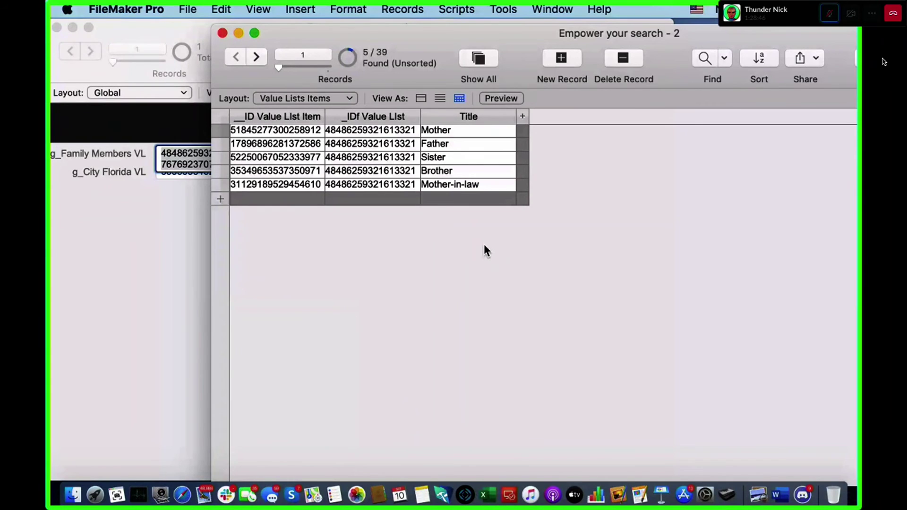
Review the Global occurrence and its two related item occurrences in the relationships graph again, discarding all changes made there.
left_click(150, 251)
left_click(150, 251)
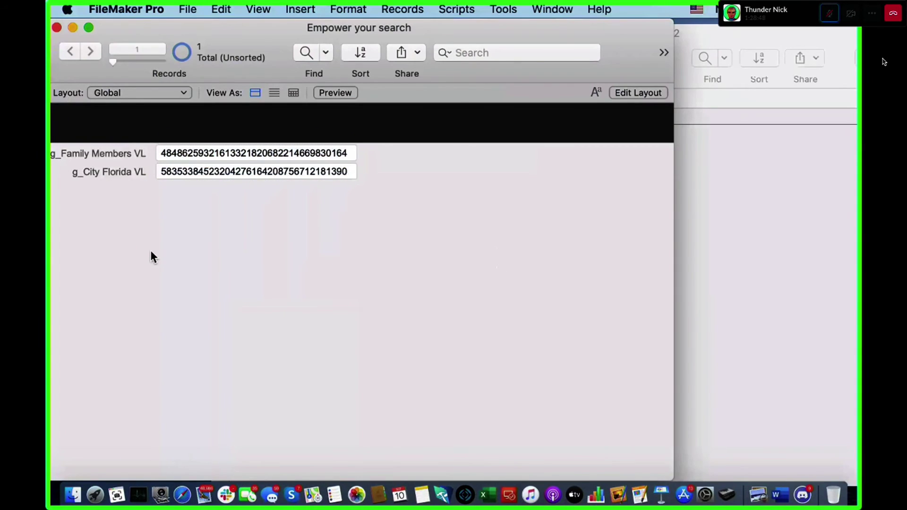
key("super+shift+d")
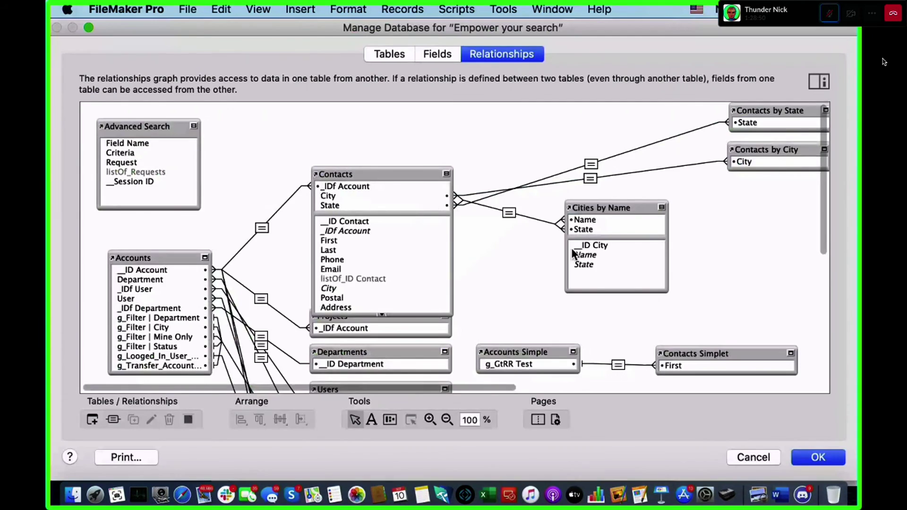
left_click_drag(658, 192, 827, 106)
left_click_drag(712, 112, 519, 120)
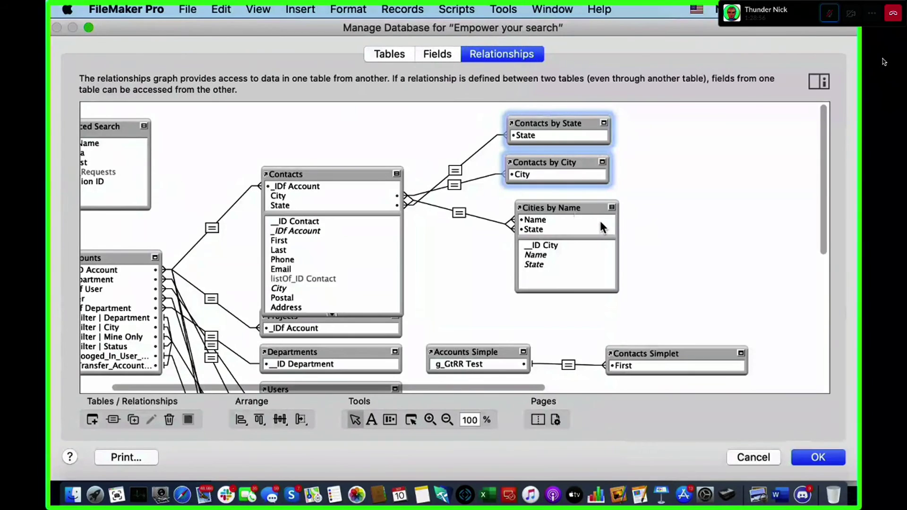
scroll(599, 219, "right", 10)
left_click(405, 257)
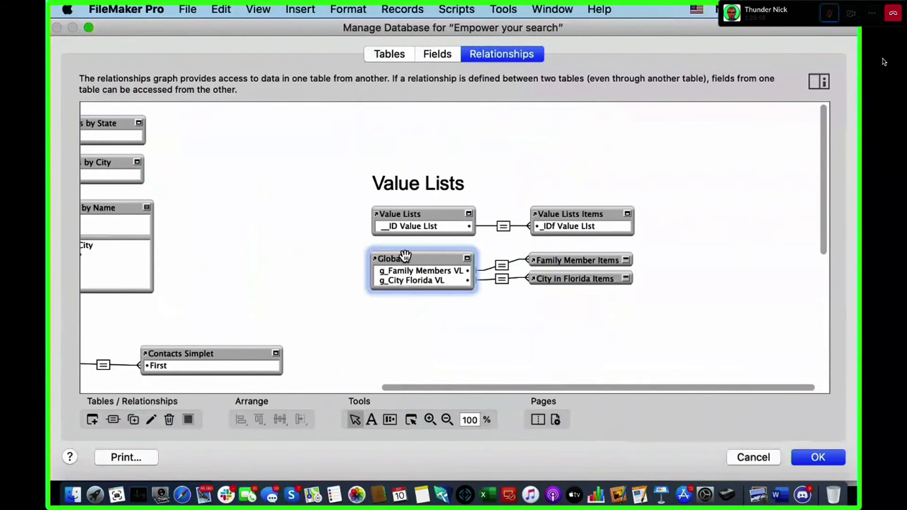
left_click_drag(688, 330, 522, 246)
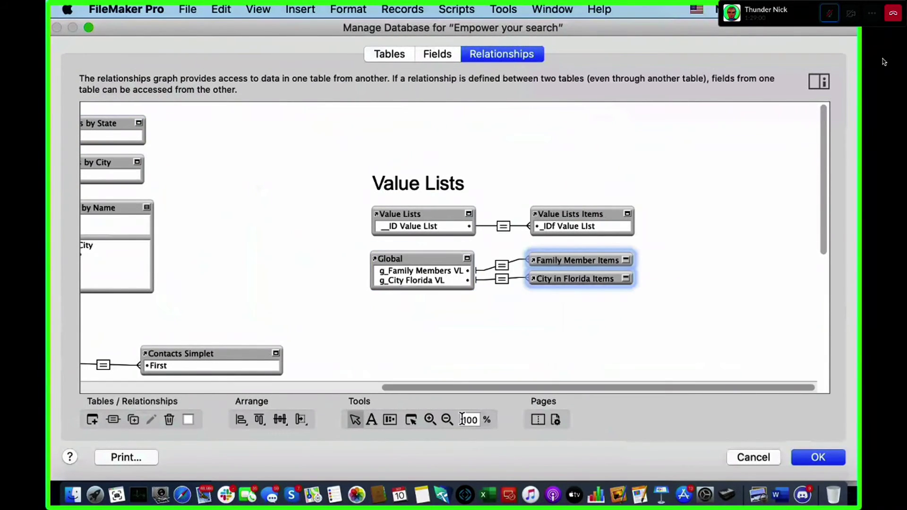
left_click_drag(631, 321, 582, 248)
key("Escape")
left_click(366, 170)
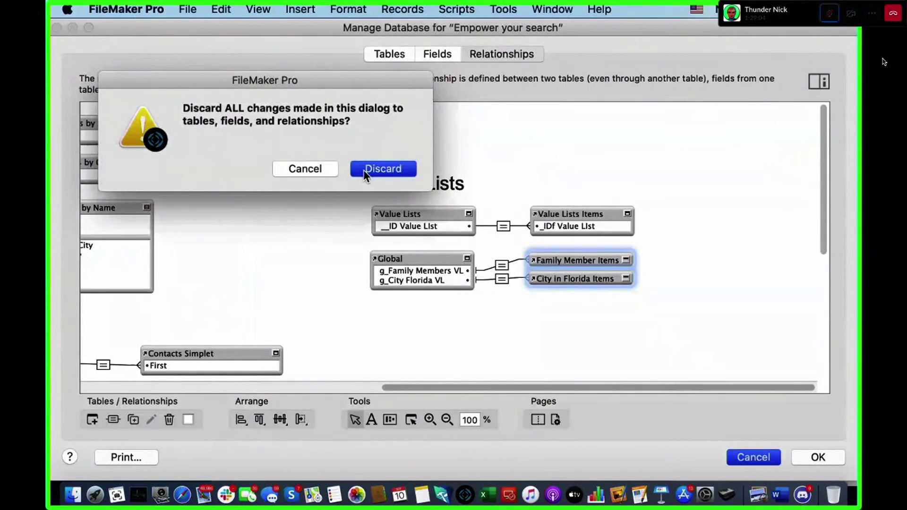
Create a new value list named "Family members" in the file's value list management and set it to use values from a field.
left_click(199, 9)
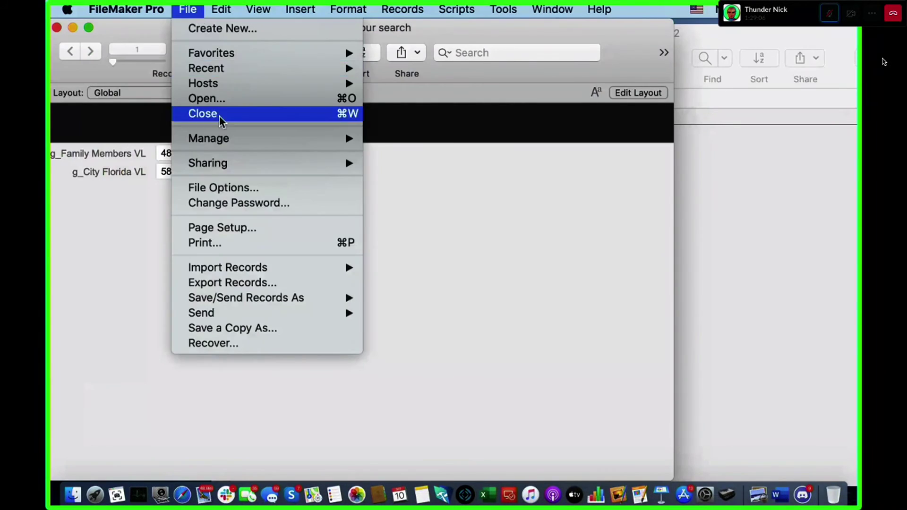
mouse_move(334, 137)
left_click(441, 169)
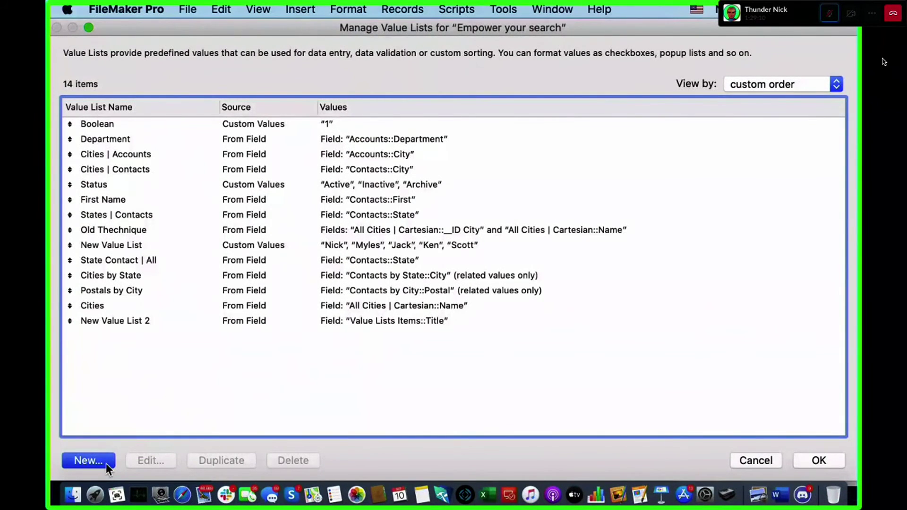
left_click(89, 461)
type("Famal")
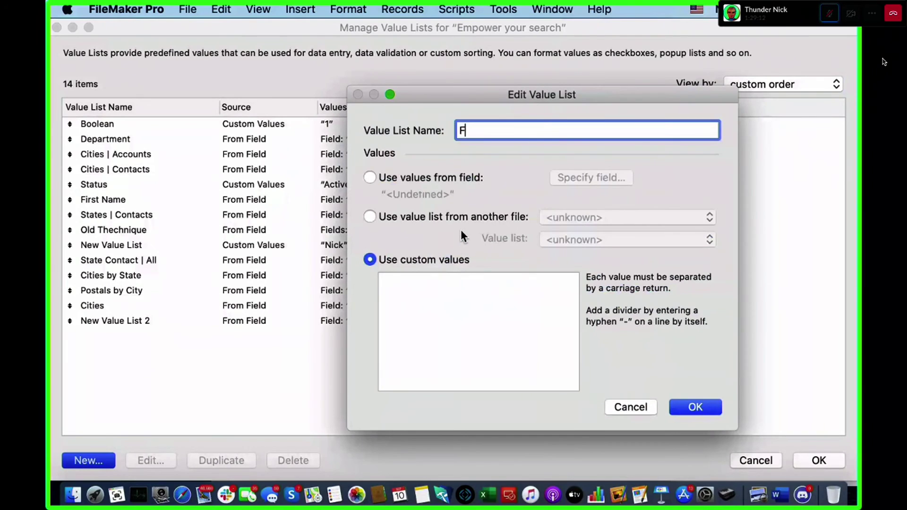
key("BackSpace")
key("BackSpace")
type("ily members")
left_click(429, 177)
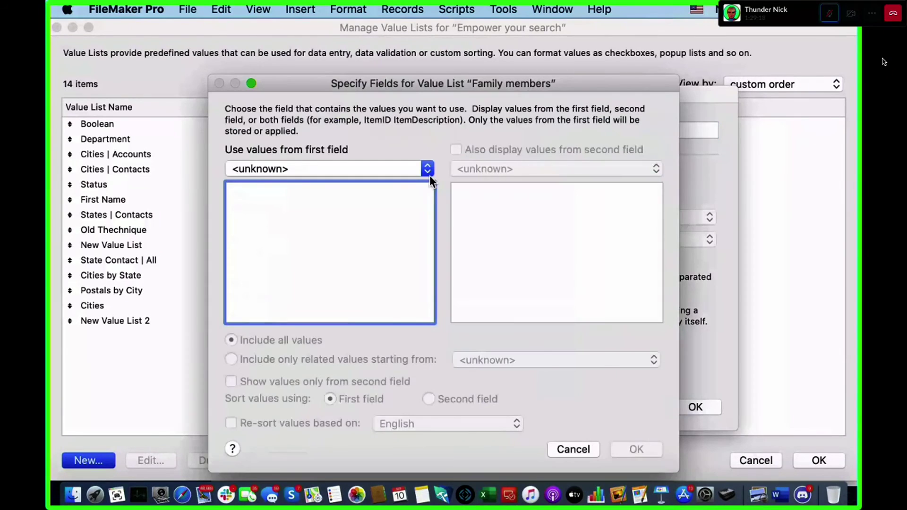
Choose the Title field of the Family Member Items occurrence as the first field of the "Family members" value list.
left_click(312, 170)
scroll(313, 172, "down", 3)
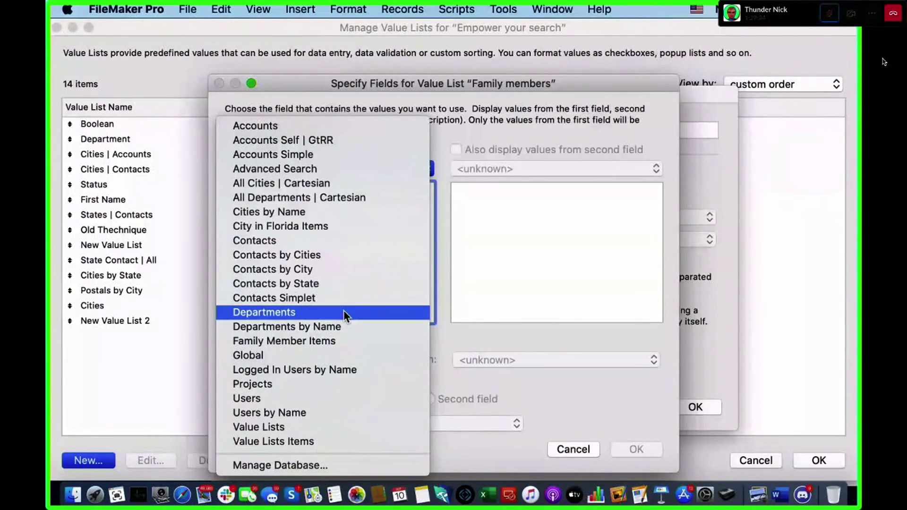
left_click(350, 341)
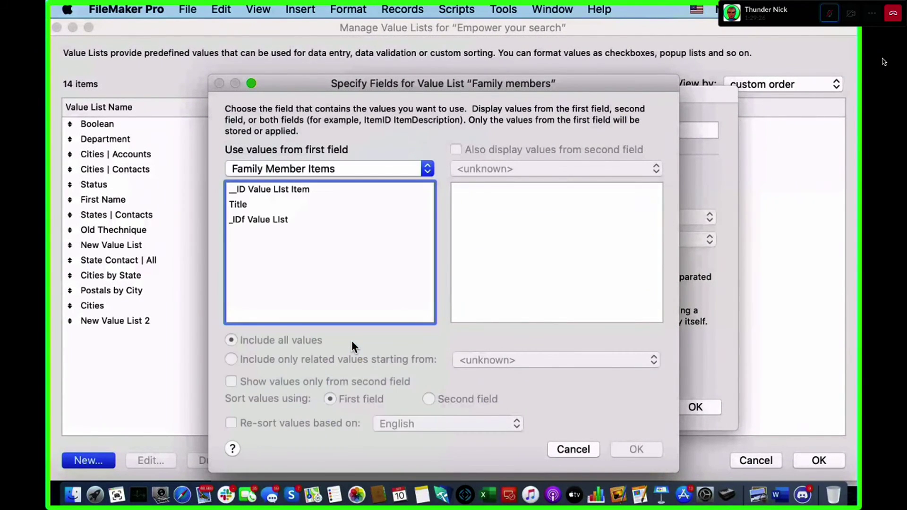
left_click(279, 169)
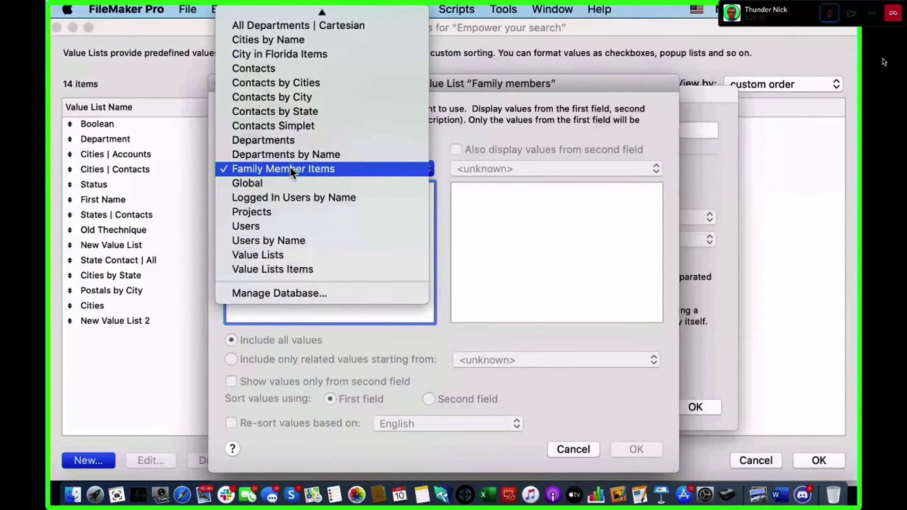
left_click(290, 167)
left_click(260, 204)
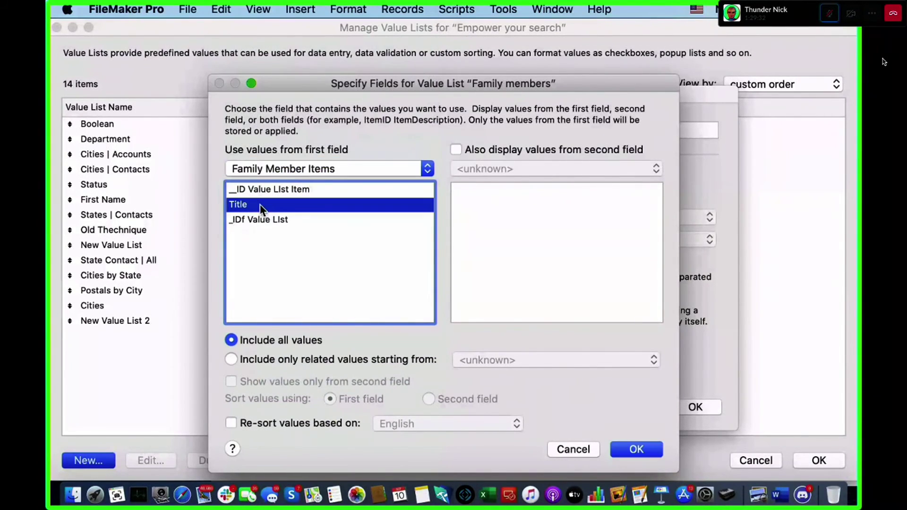
Limit the "Family members" value list to related values starting from Global and accept its definition.
left_click(313, 361)
left_click(487, 361)
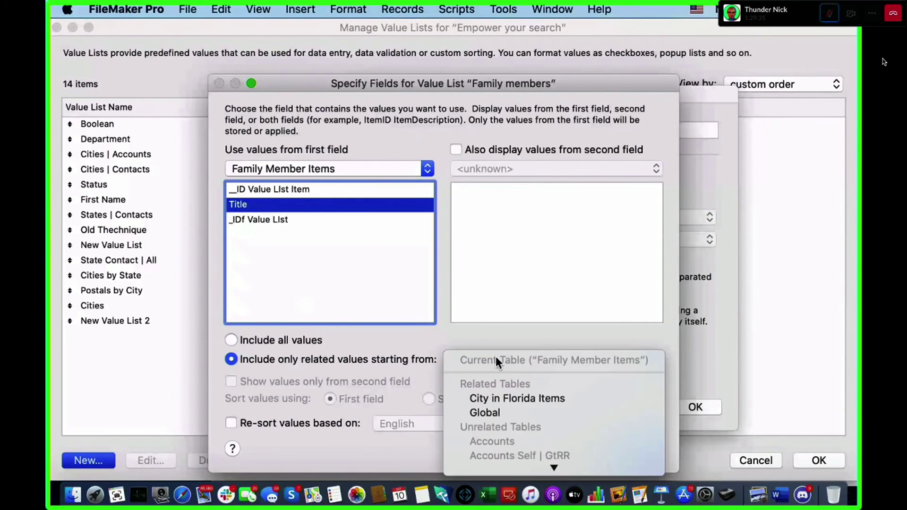
left_click(501, 414)
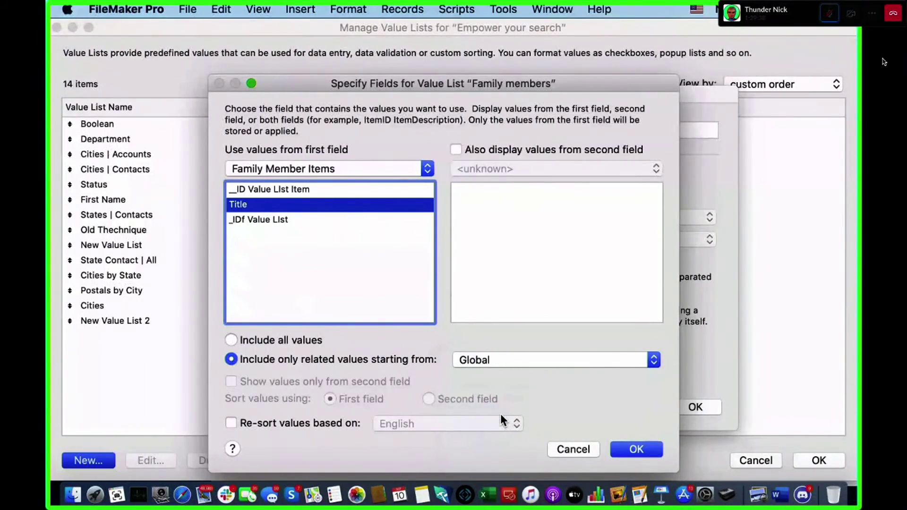
left_click(637, 450)
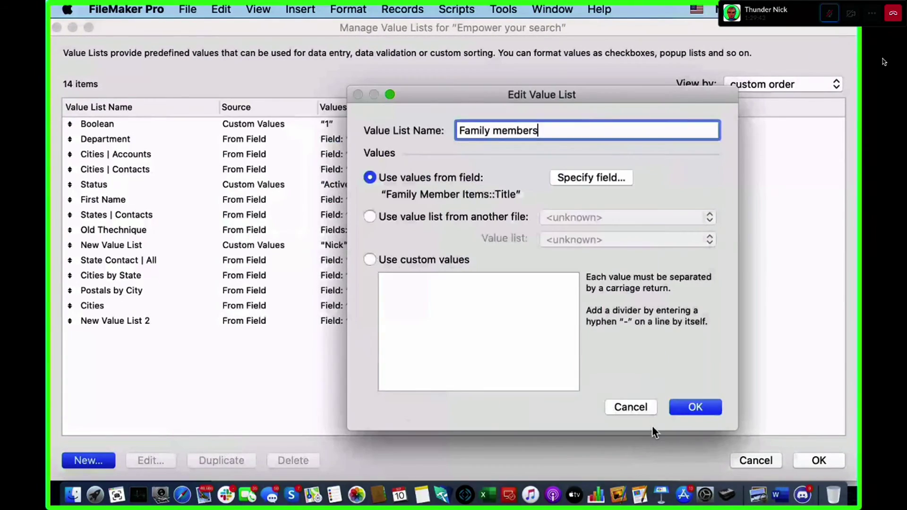
left_click(691, 413)
Create a value list named "Florida Cities" that takes its values from the Title field of City in Florida Items.
left_click(84, 462)
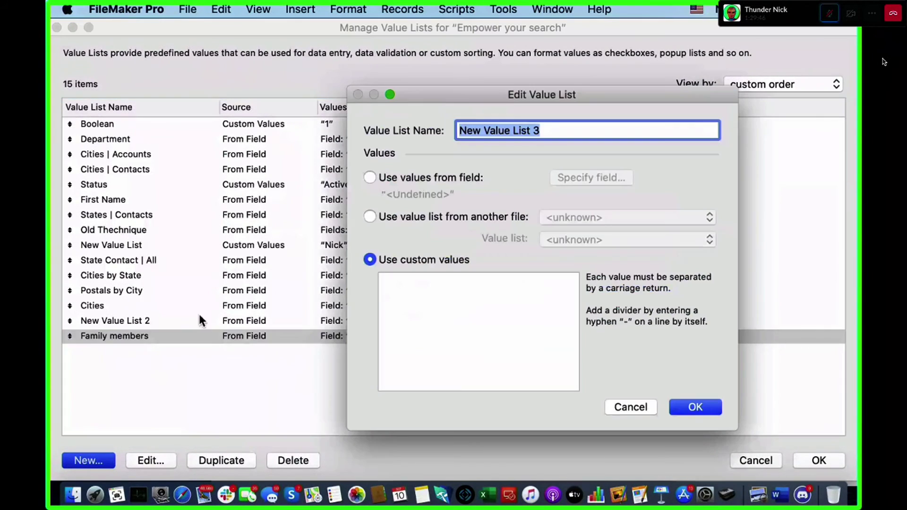
type("Flori")
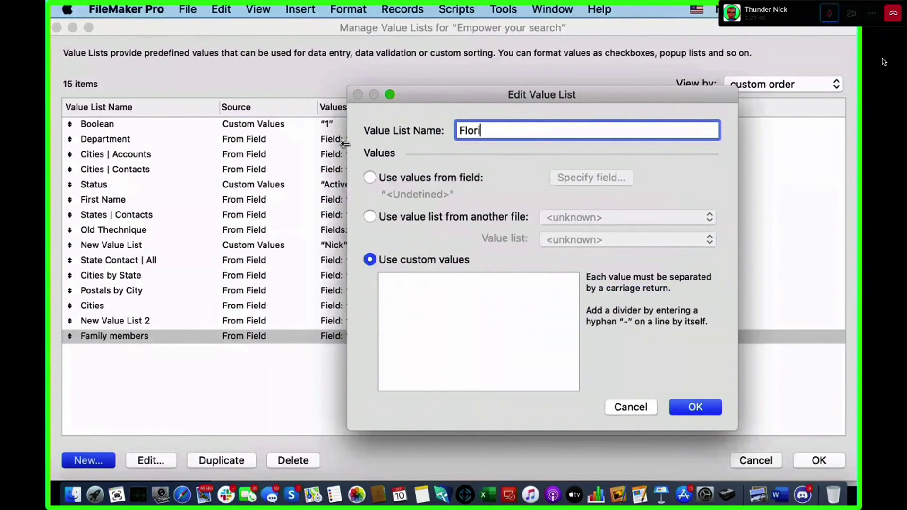
type("da Cities")
left_click(454, 174)
left_click(347, 169)
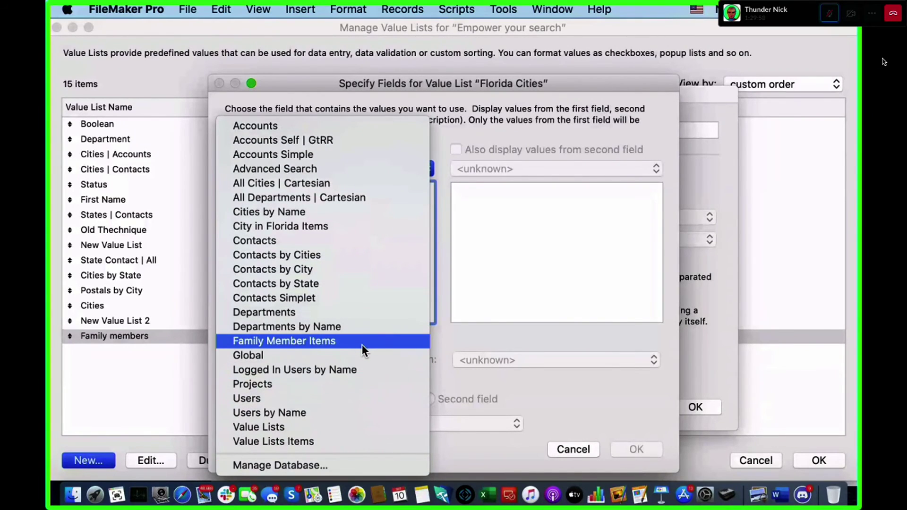
left_click(341, 227)
left_click(272, 204)
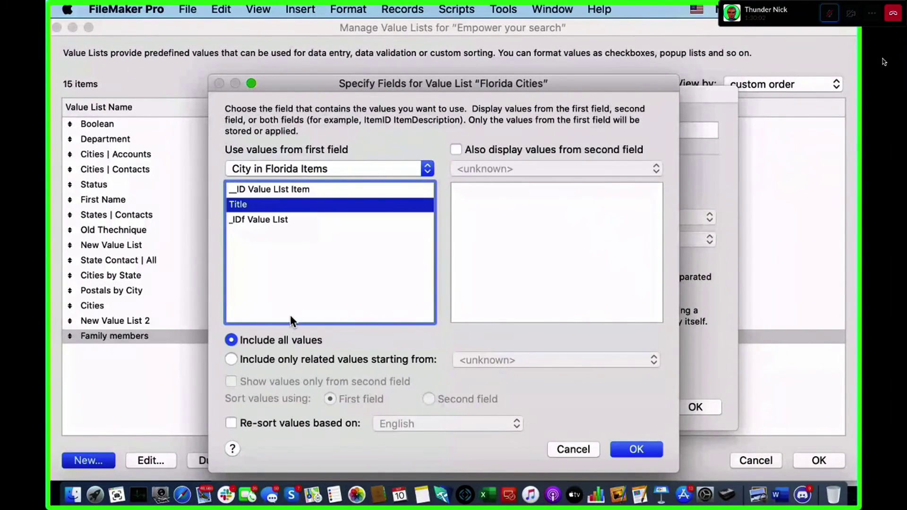
Limit the "Florida Cities" value list to related values starting from Global and accept its definition.
left_click(291, 358)
left_click(548, 363)
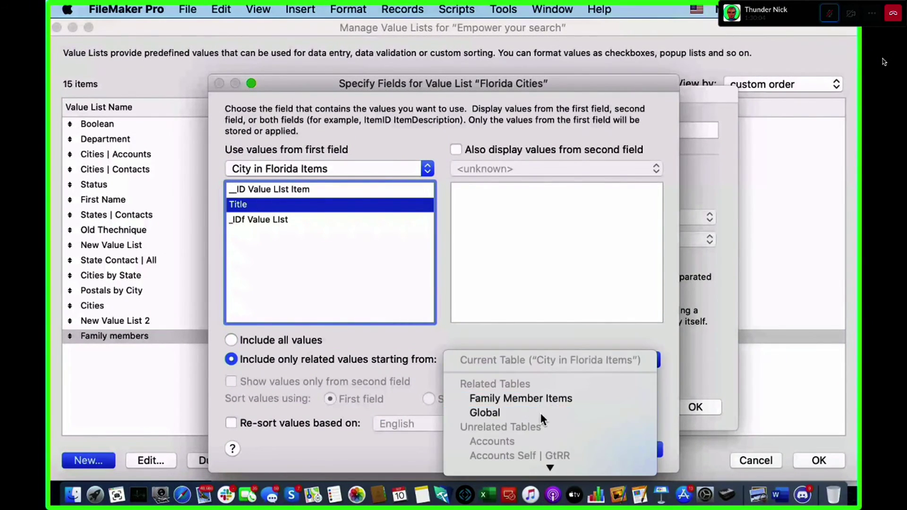
left_click(541, 413)
left_click(636, 449)
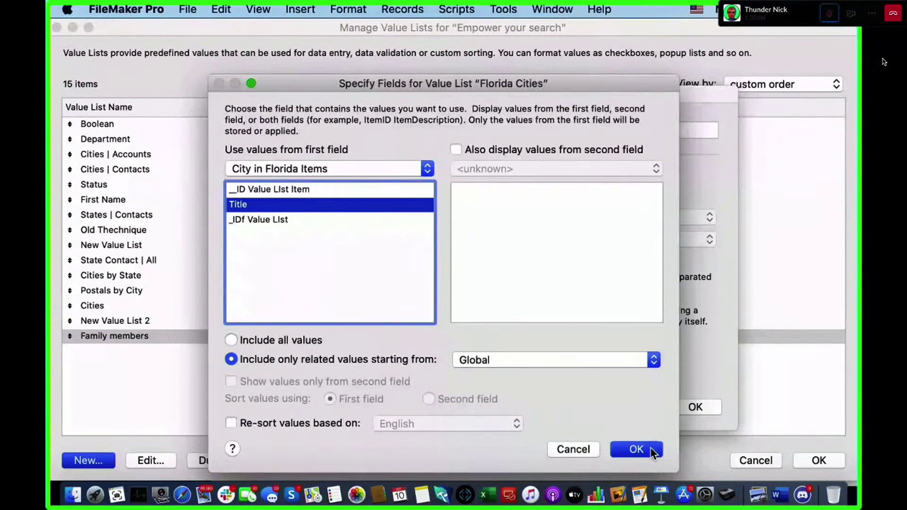
left_click(703, 408)
Review the Family members and Florida Cities entries together and save the value list changes.
left_click(115, 337)
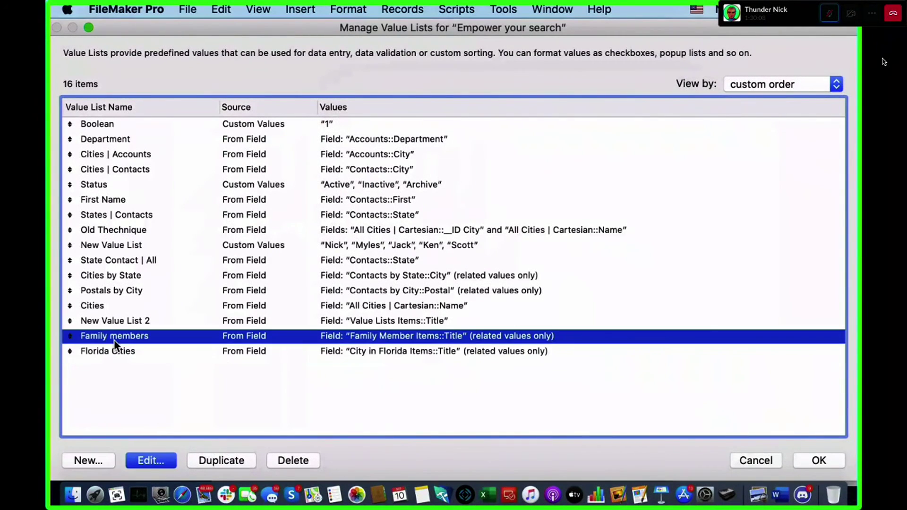
left_click(137, 350, "shift")
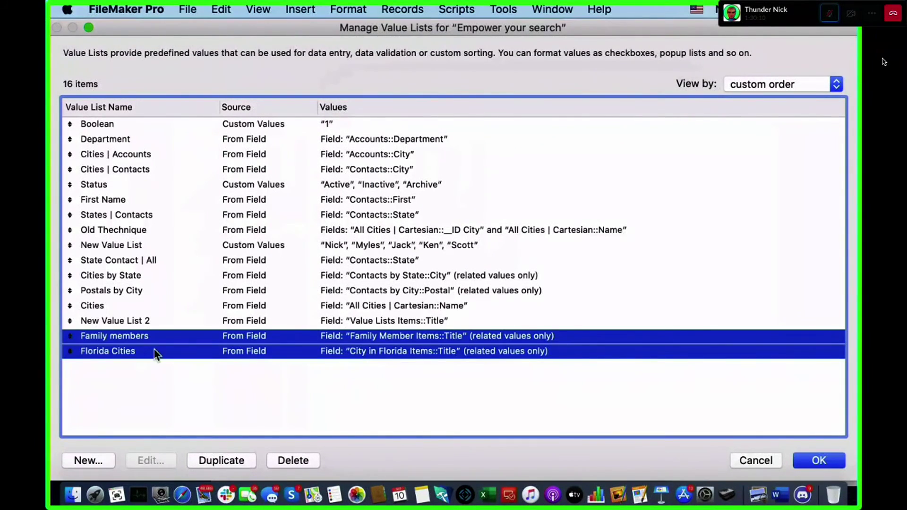
left_click(819, 461)
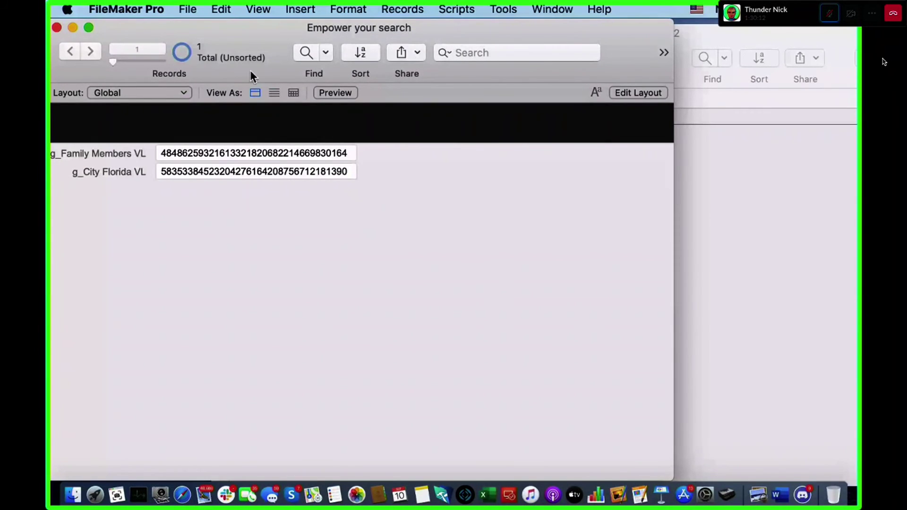
Close the Global window and switch the remaining window to the Contacts Value List ID layout.
key("super+w")
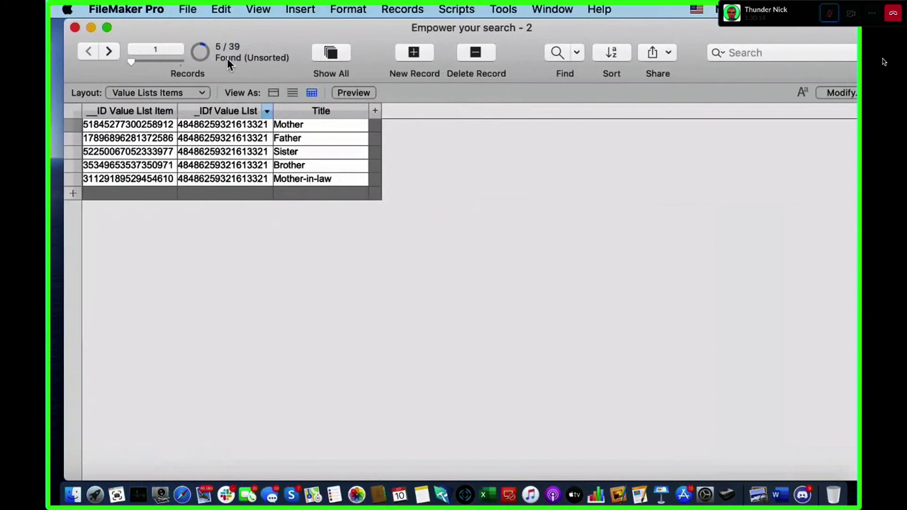
left_click(168, 95)
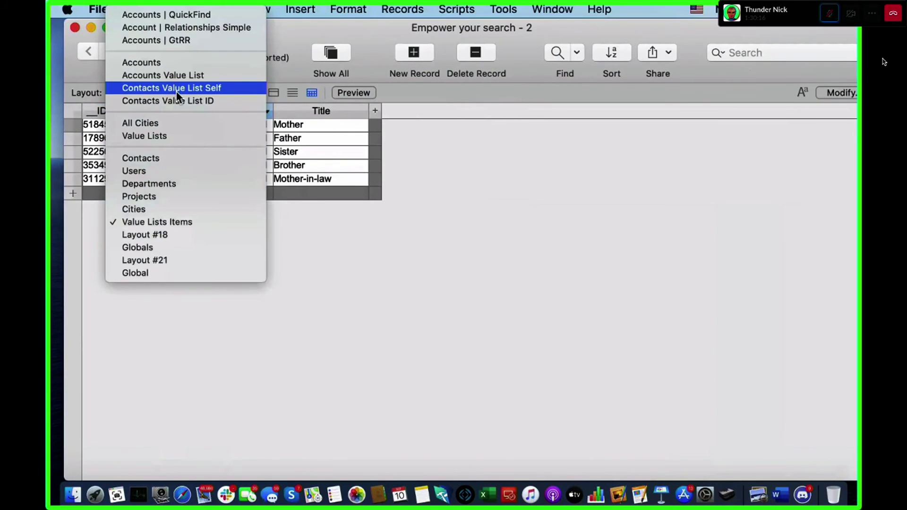
left_click(177, 103)
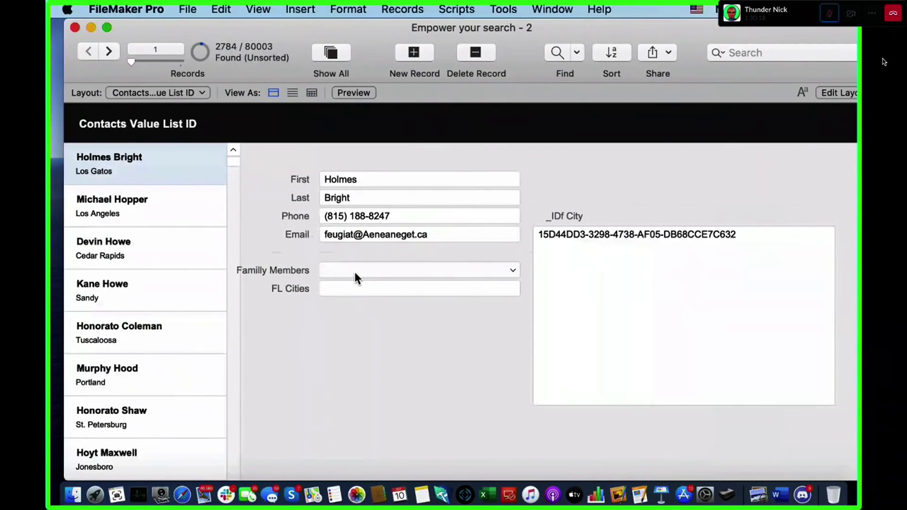
Edit the layout so the Familly Members pop-up menu takes its values from the "Family members" value list.
key("super+l")
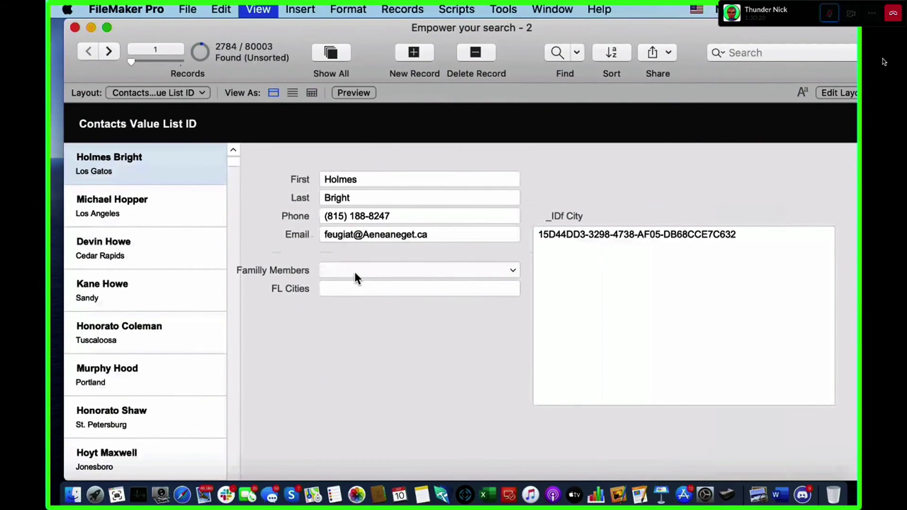
left_click(369, 274)
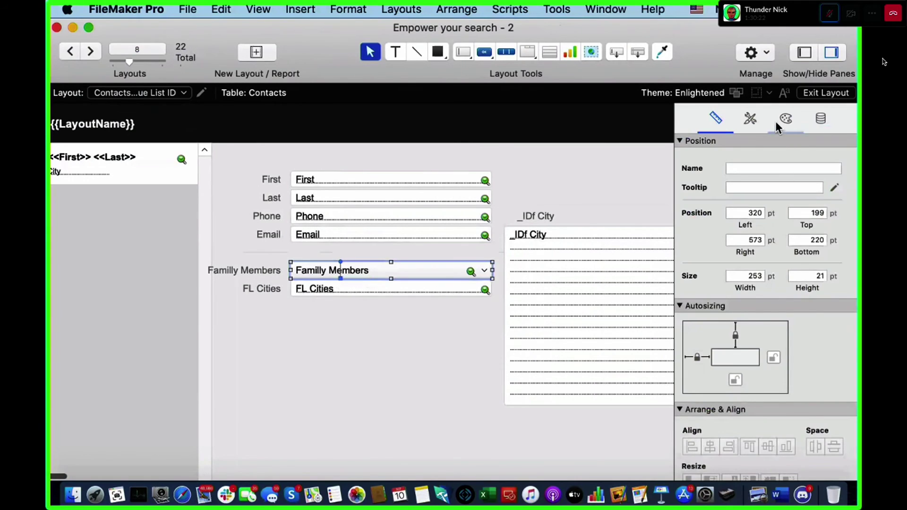
left_click(822, 118)
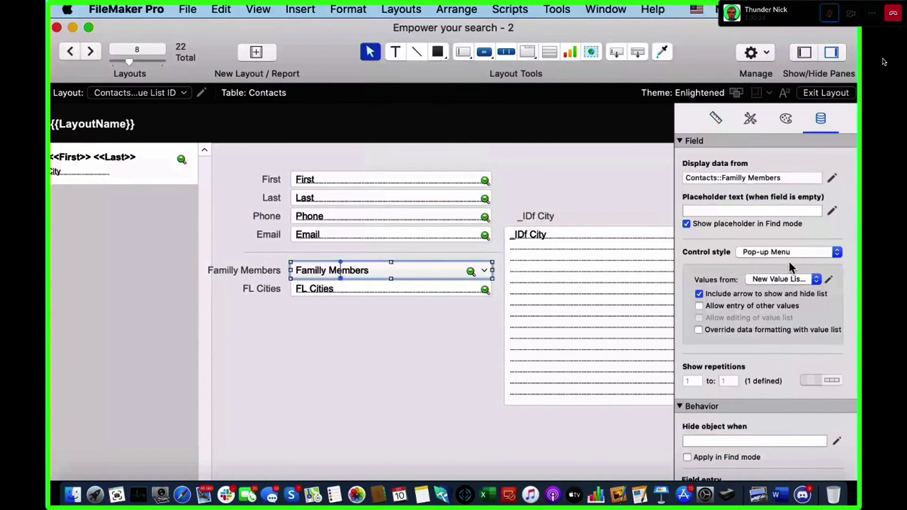
left_click(798, 279)
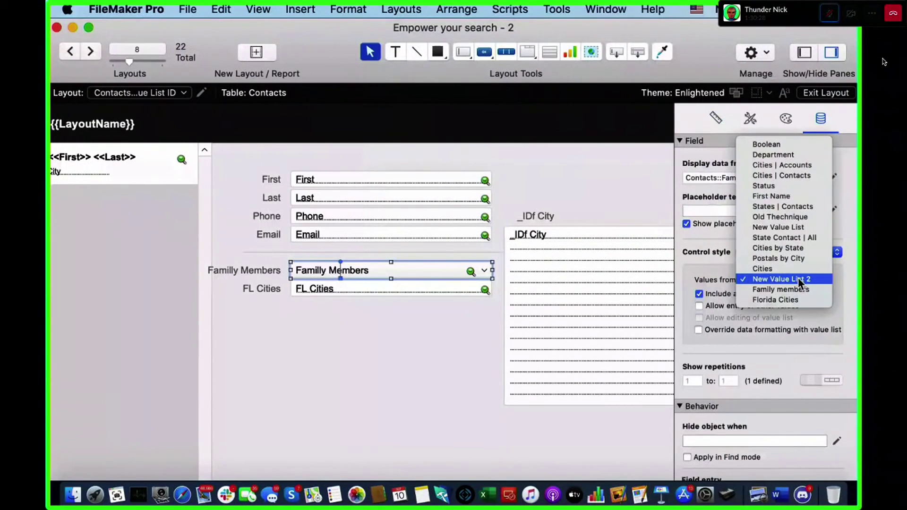
left_click(801, 289)
Format the FL Cities field as a pop-up menu that uses the "Florida Cities" value list.
left_click(444, 286)
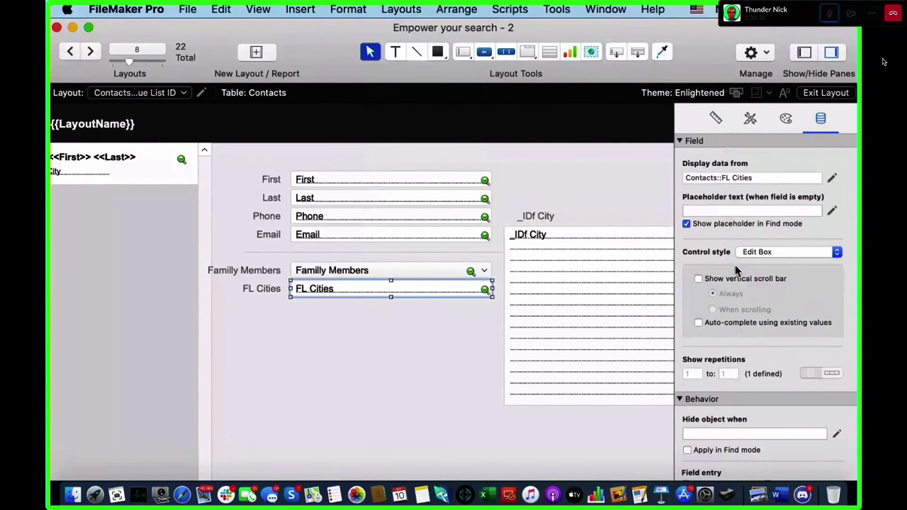
left_click(759, 252)
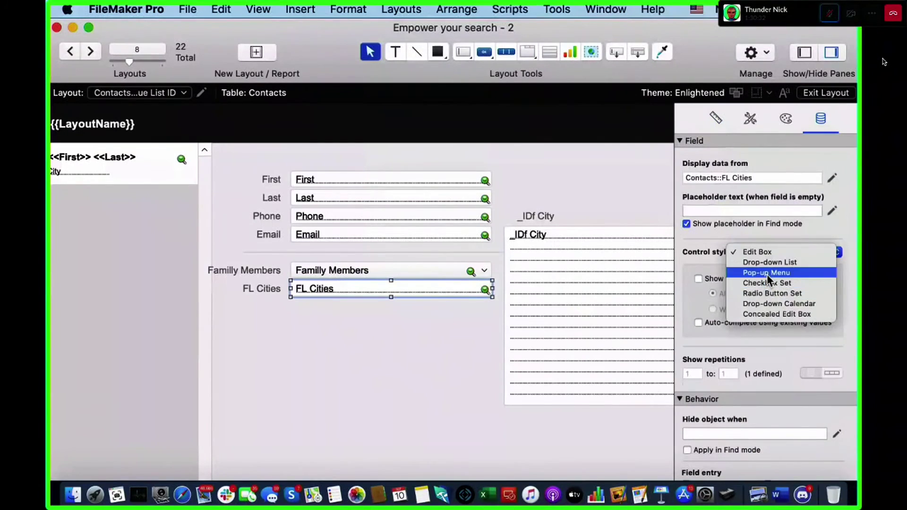
left_click(767, 274)
left_click(773, 277)
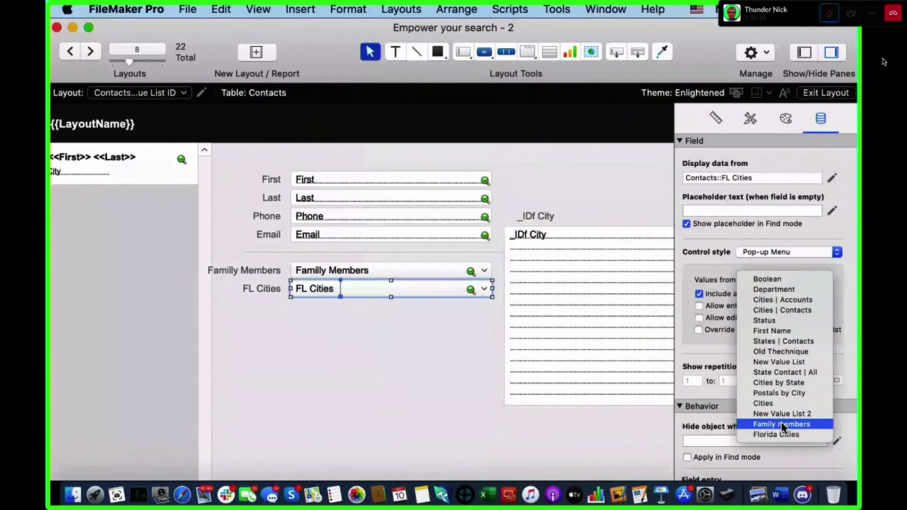
left_click(781, 434)
left_click(341, 337)
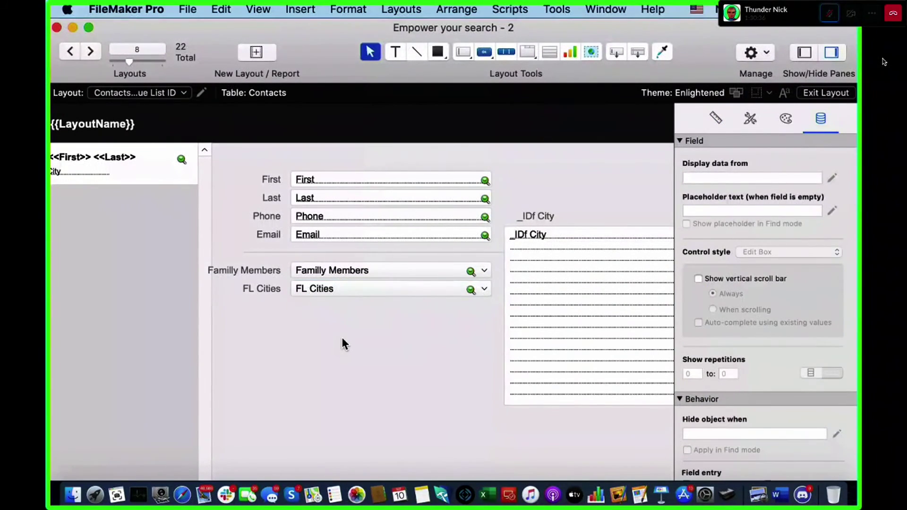
Return to browsing records and choose Brother for Familly Members and Daytona for FL Cities on the first contact.
key("super+b")
left_click(364, 272)
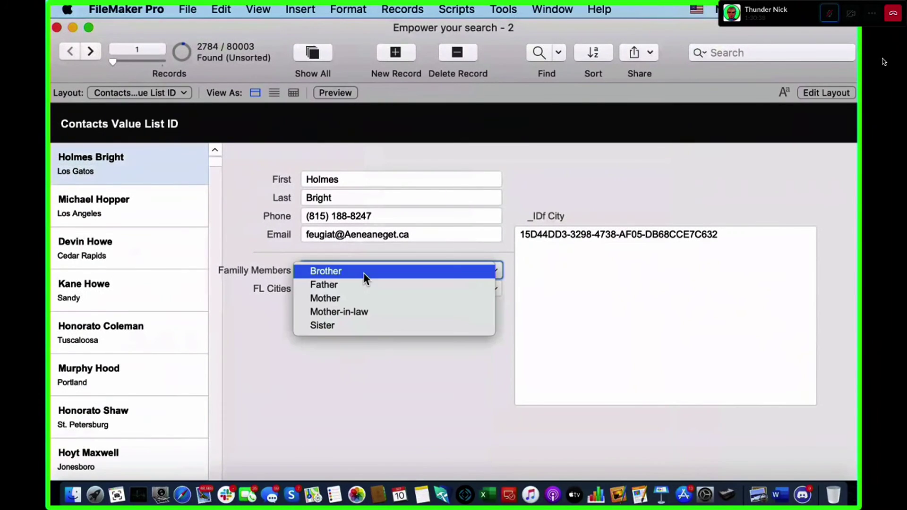
left_click(364, 274)
left_click(368, 288)
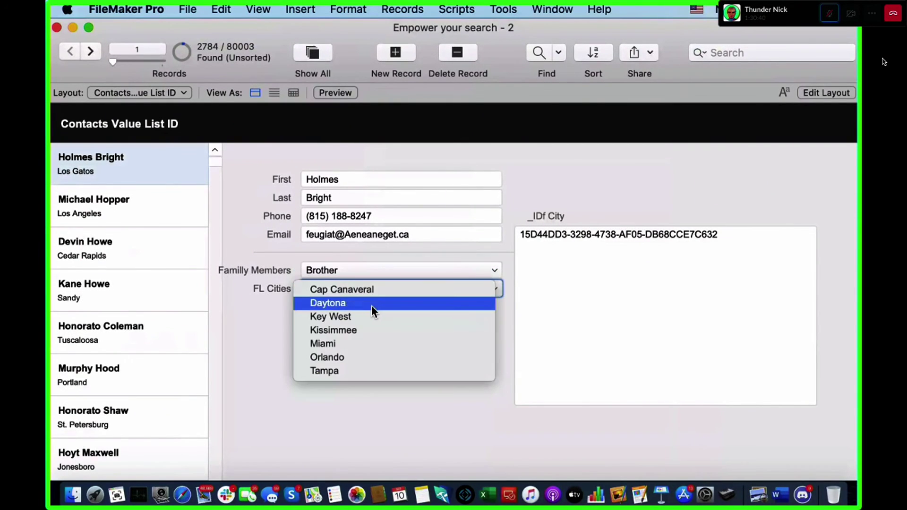
left_click(372, 306)
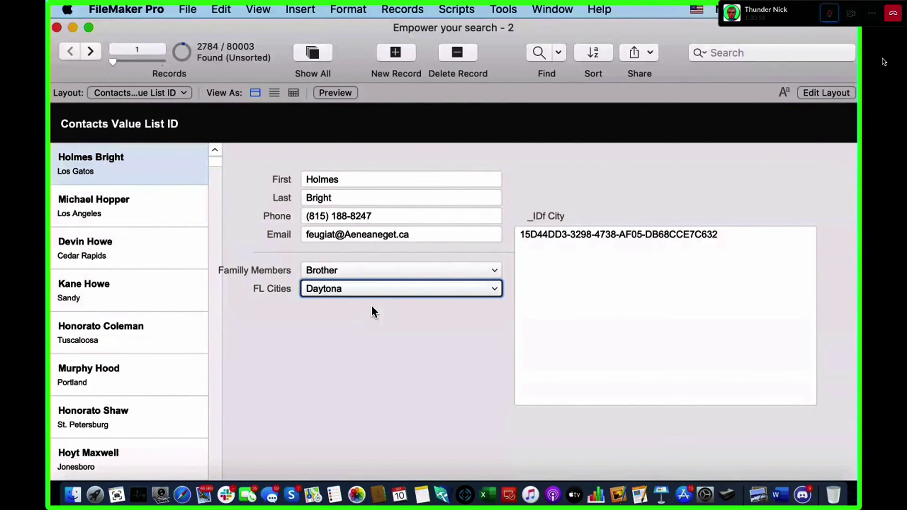
Open the relationships graph and move Global with its two related item occurrences farther below the Value Lists pair.
key("super+shift+d")
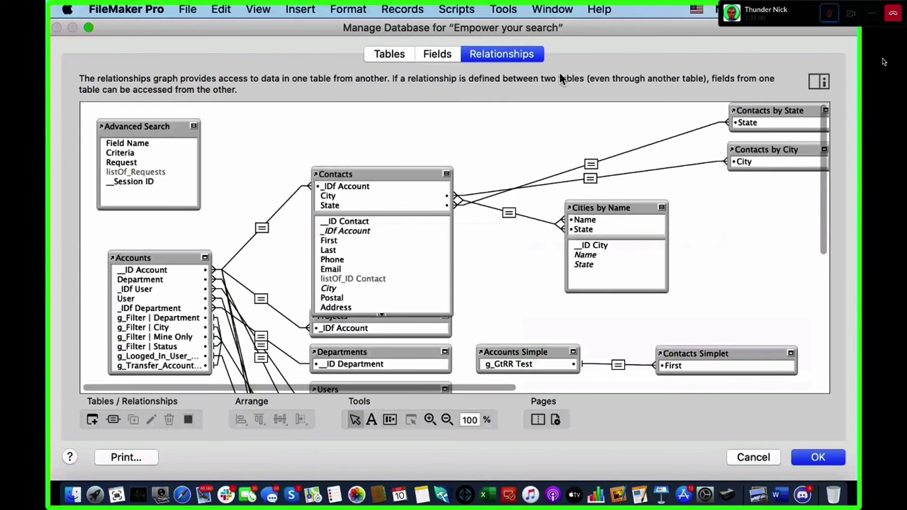
scroll(438, 176, "right", 10)
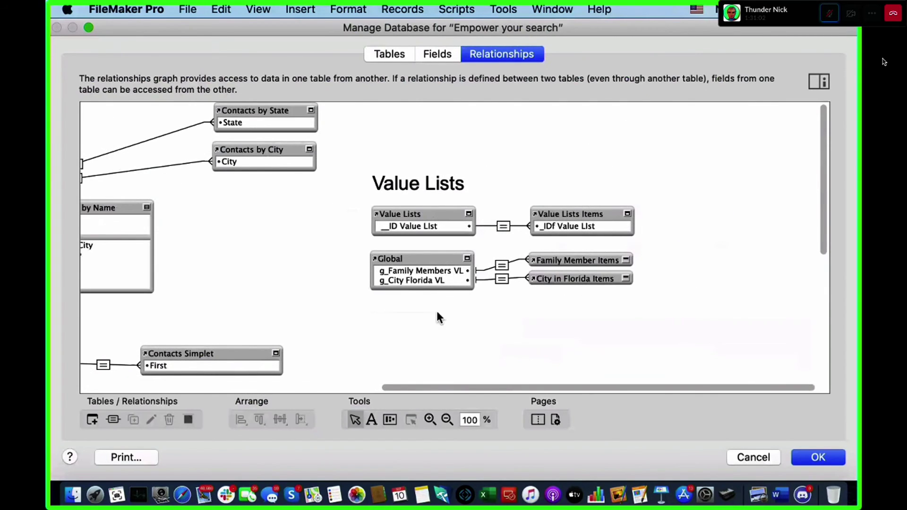
left_click(421, 259)
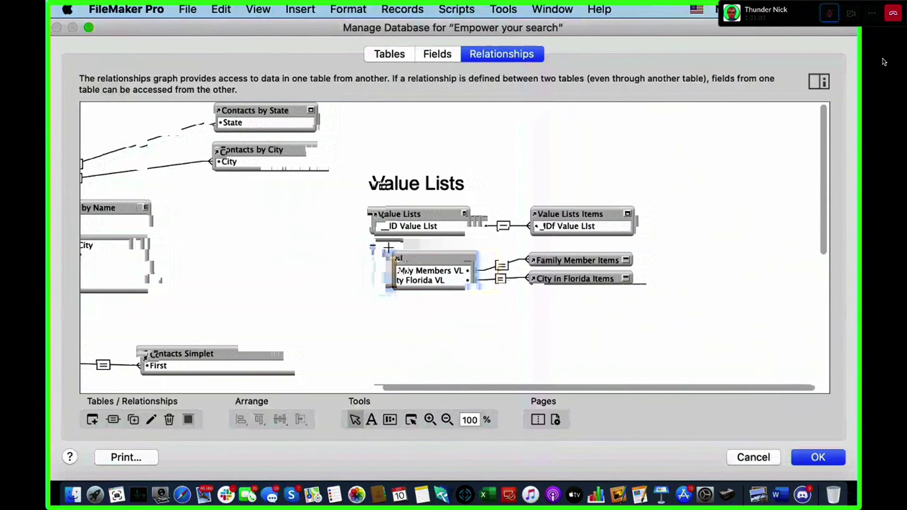
left_click_drag(364, 243, 656, 294)
scroll(454, 236, "left", 2)
left_click_drag(422, 260, 417, 290)
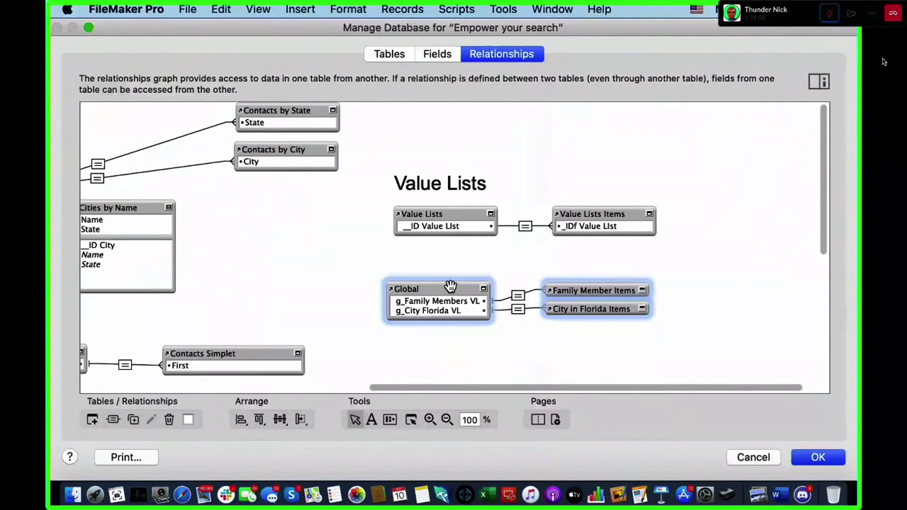
left_click(517, 271)
Spread Family Member Items and City in Florida Items apart and expand Family Member Items to show its match field.
left_click(591, 292)
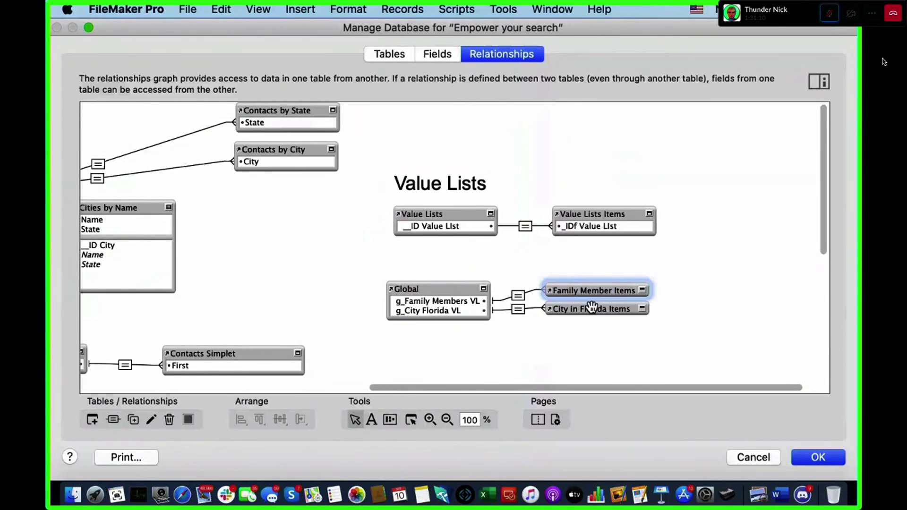
left_click_drag(594, 310, 598, 352)
left_click(644, 290)
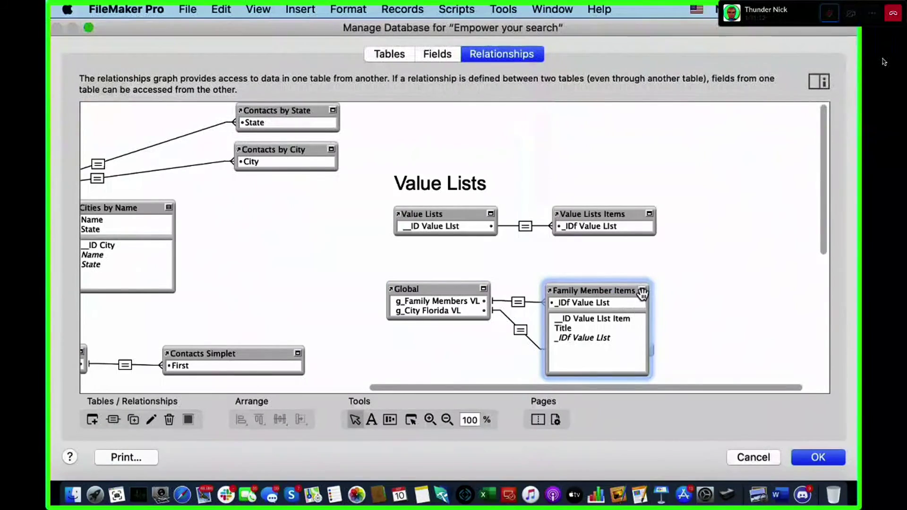
left_click(642, 289)
left_click_drag(606, 294, 636, 271)
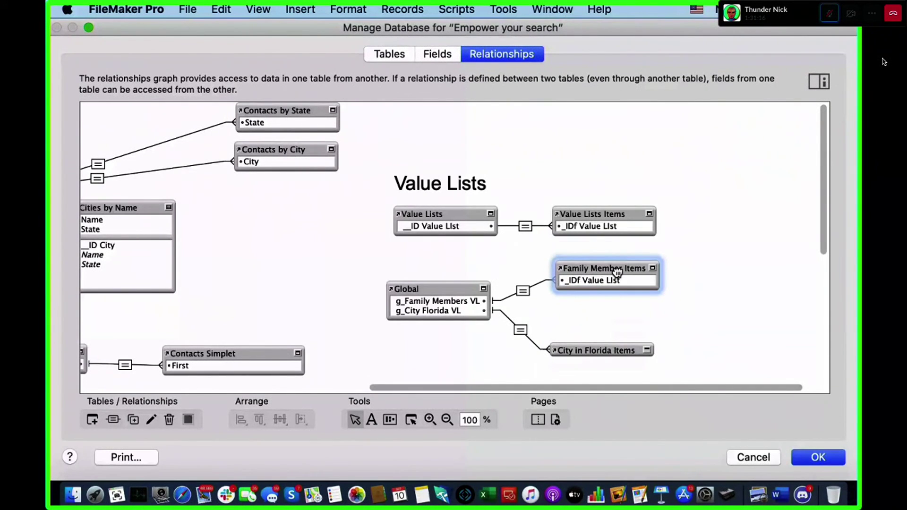
Move Family Member Items and City in Florida Items back beside Global, one directly under the other.
left_click_drag(611, 301, 415, 305)
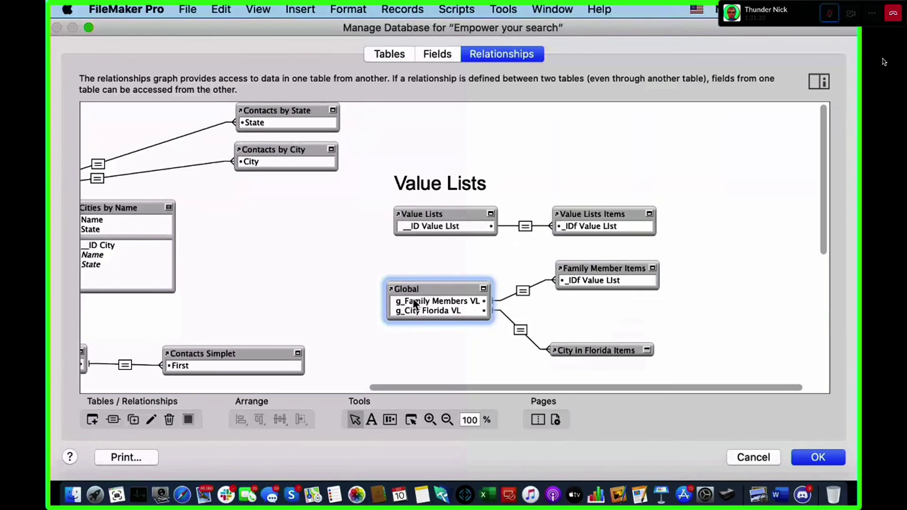
left_click(619, 263)
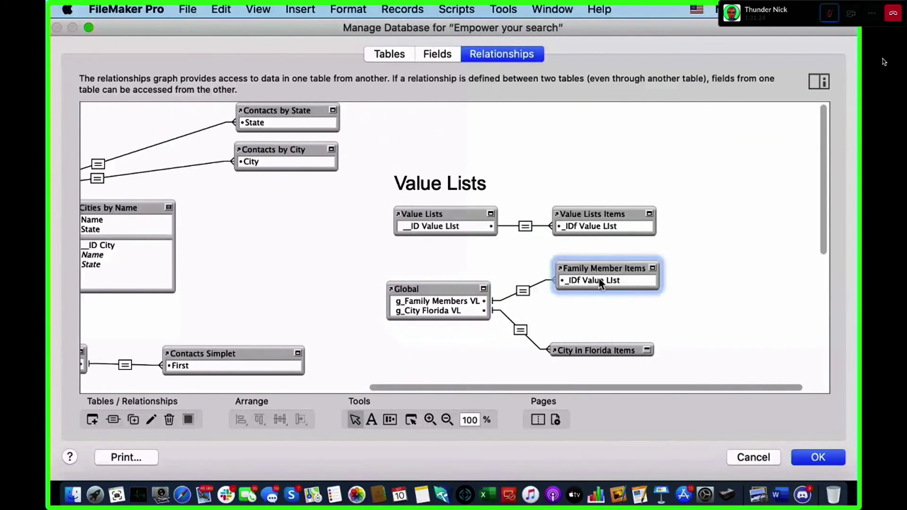
left_click_drag(601, 283, 580, 301)
left_click_drag(582, 350, 566, 324)
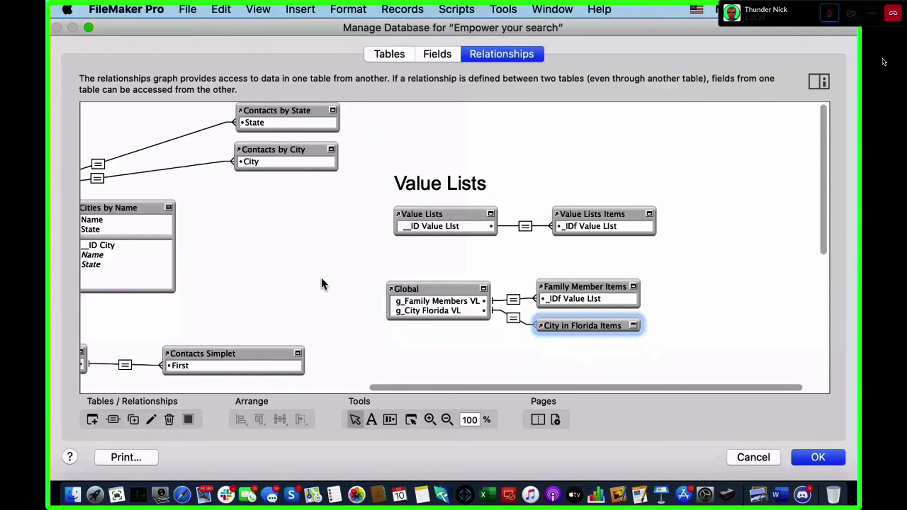
Move the Contacts occurrence higher in the graph and shift the database dialog aside to check the contact layout behind it.
scroll(319, 275, "left", 10)
scroll(540, 262, "right", 3)
scroll(443, 236, "left", 10)
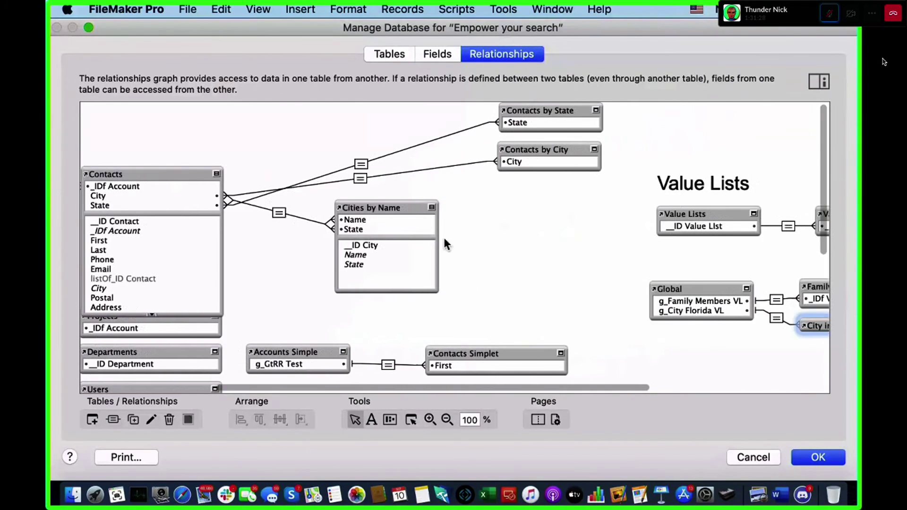
left_click_drag(291, 177, 292, 136)
left_click_drag(282, 32, 417, 315)
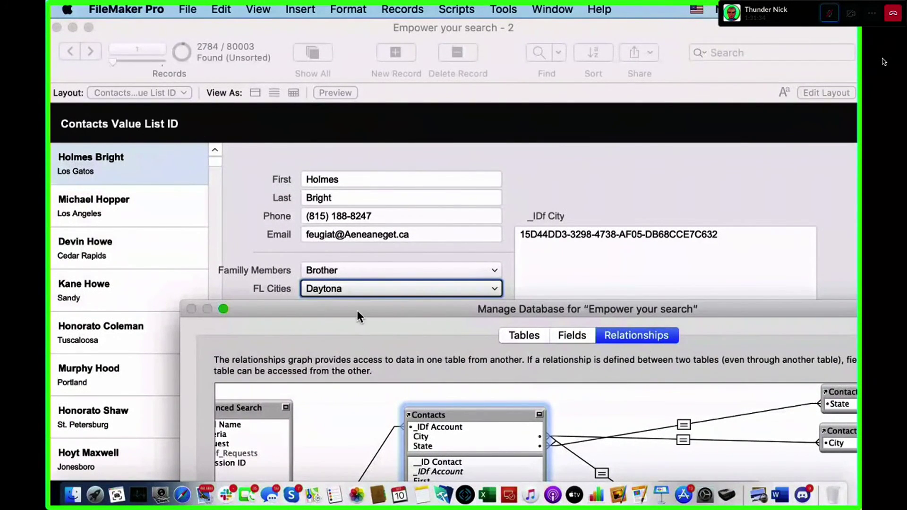
left_click_drag(356, 310, 231, 68)
Shift the Global group slightly to the right below the Value Lists pair and compare it with the Contacts occurrence.
scroll(364, 170, "right", 8)
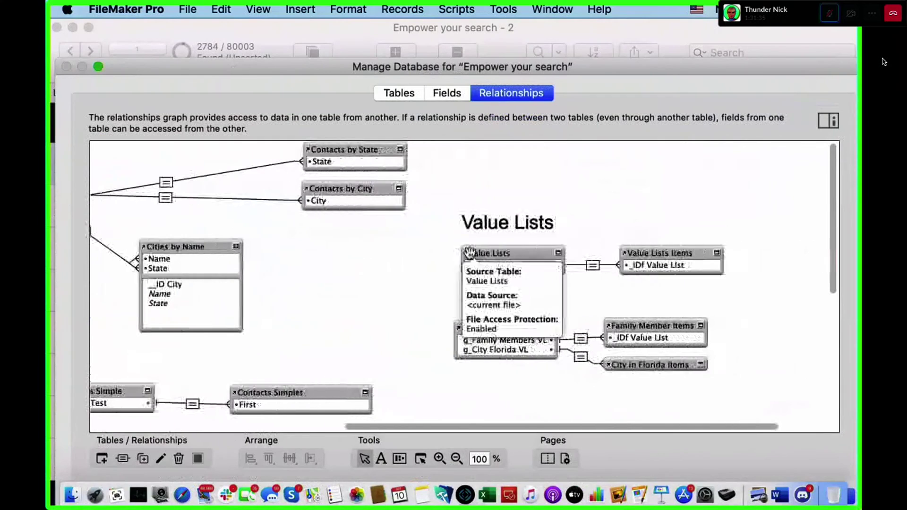
left_click_drag(691, 387, 600, 314)
scroll(473, 284, "left", 10)
left_click(335, 171)
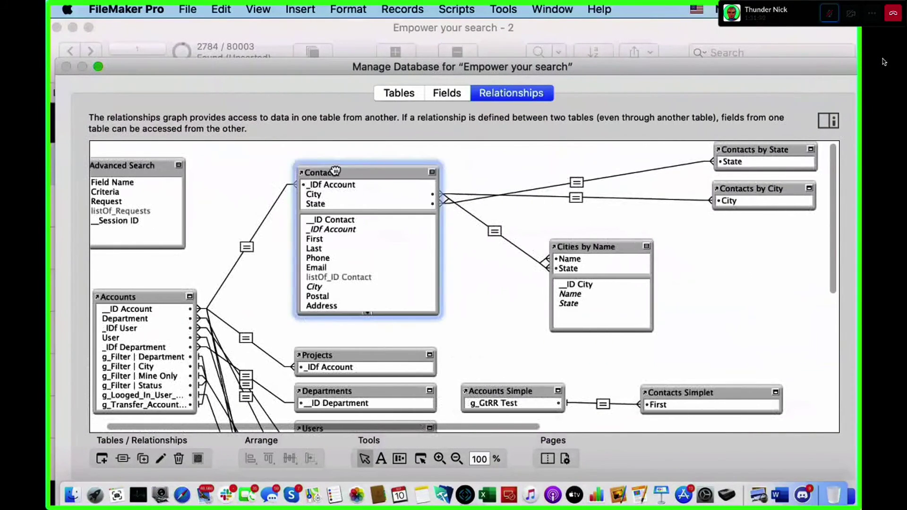
scroll(461, 319, "right", 8)
left_click(461, 321)
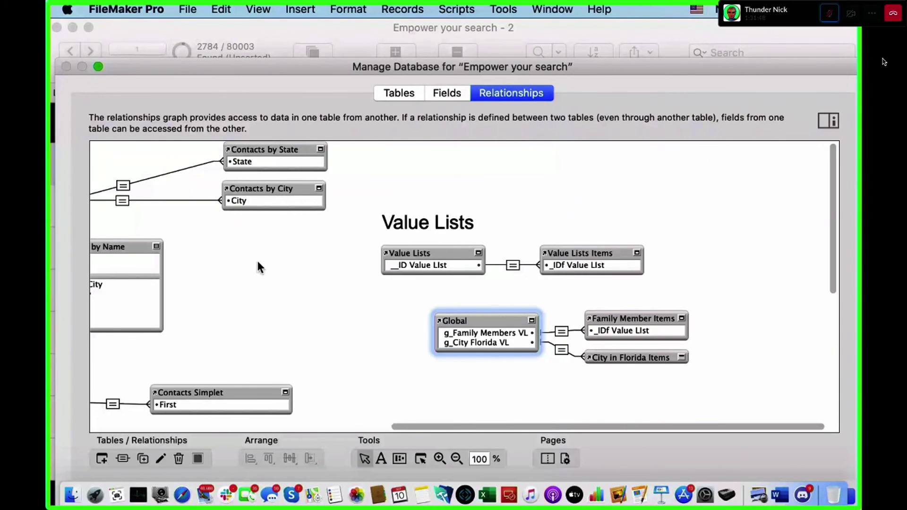
Highlight the Global group, nudge the Contacts occurrence upward, and accept the changes to the database definition.
scroll(256, 259, "left", 5)
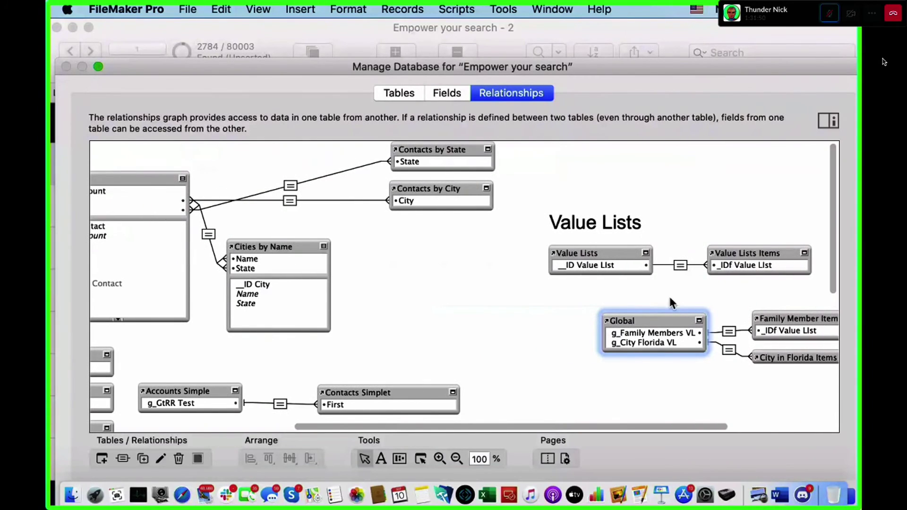
left_click(688, 297)
left_click_drag(690, 296, 782, 361)
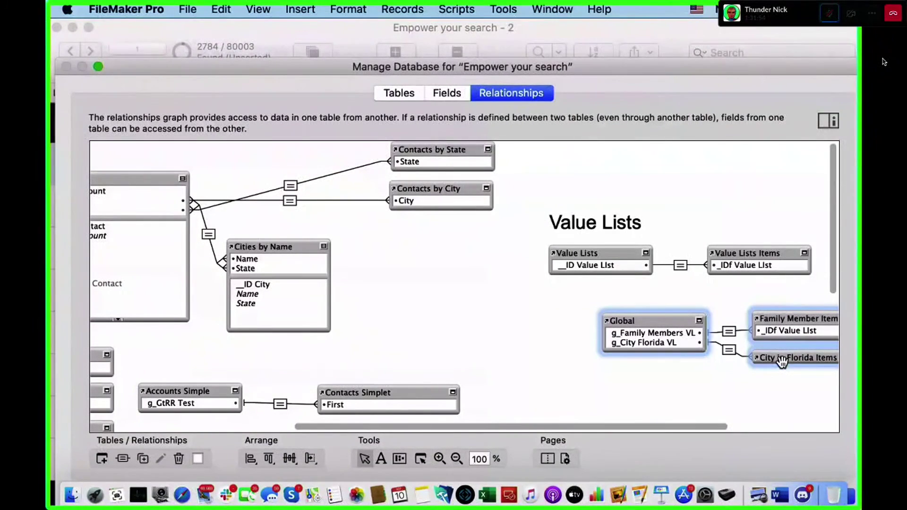
left_click(91, 284)
left_click_drag(156, 199, 180, 174)
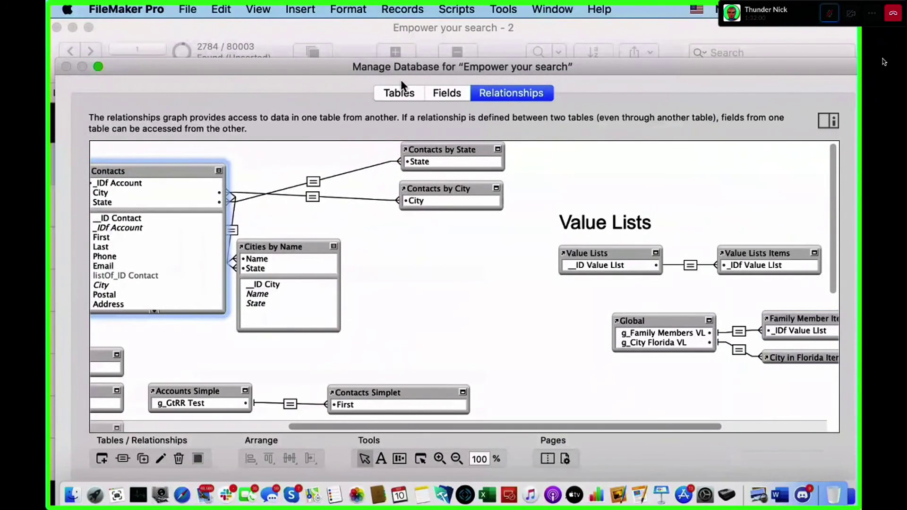
left_click_drag(400, 80, 378, 29)
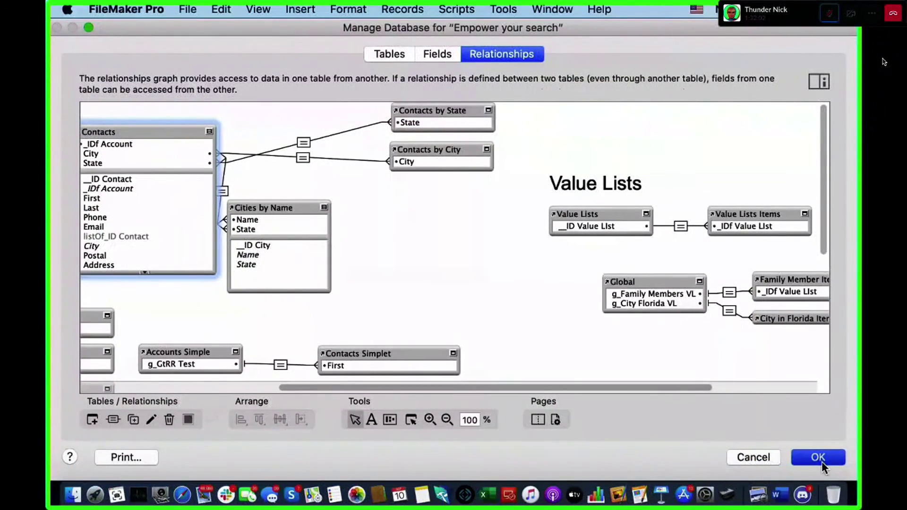
left_click(821, 459)
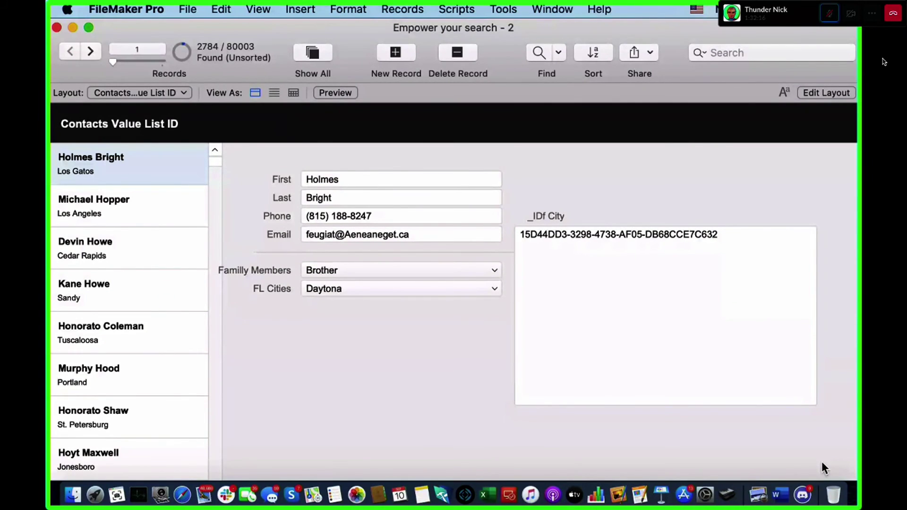
Switch to the Accounts Value List layout and try Active, Inactive and Archive as the first account's status, ending on Archive.
left_click(132, 87)
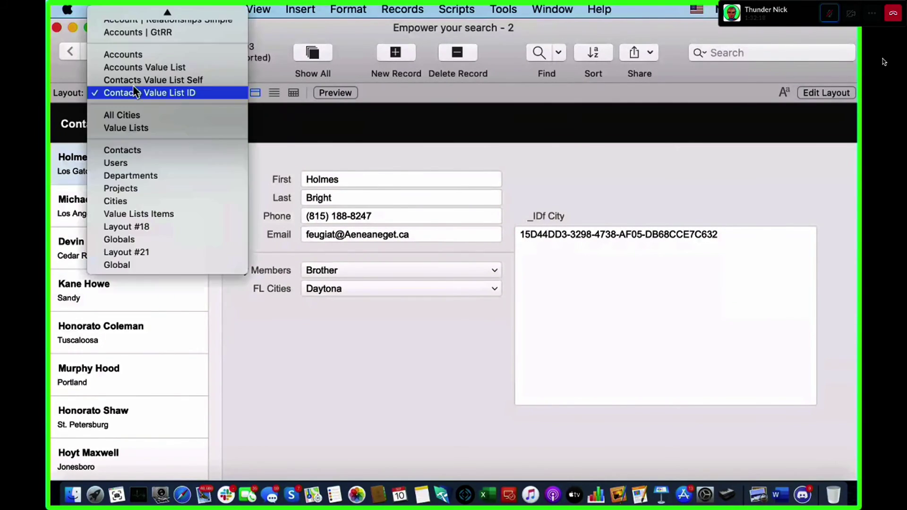
left_click(139, 64)
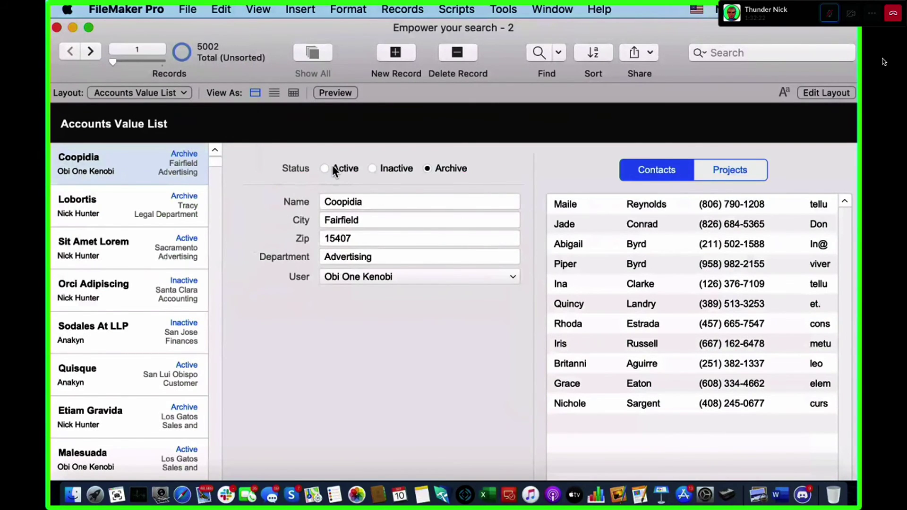
left_click(333, 168)
left_click(378, 169)
left_click(427, 168)
key("super+shift+d")
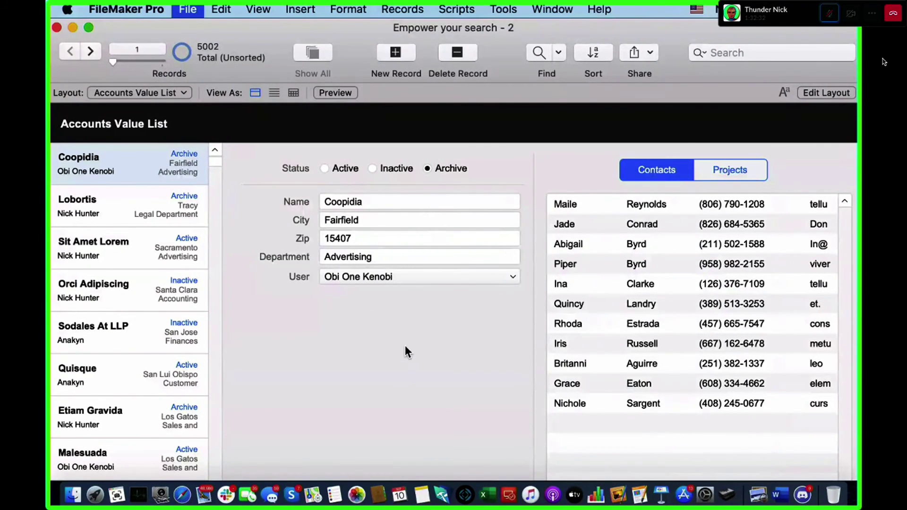
key("Escape")
left_click(188, 10)
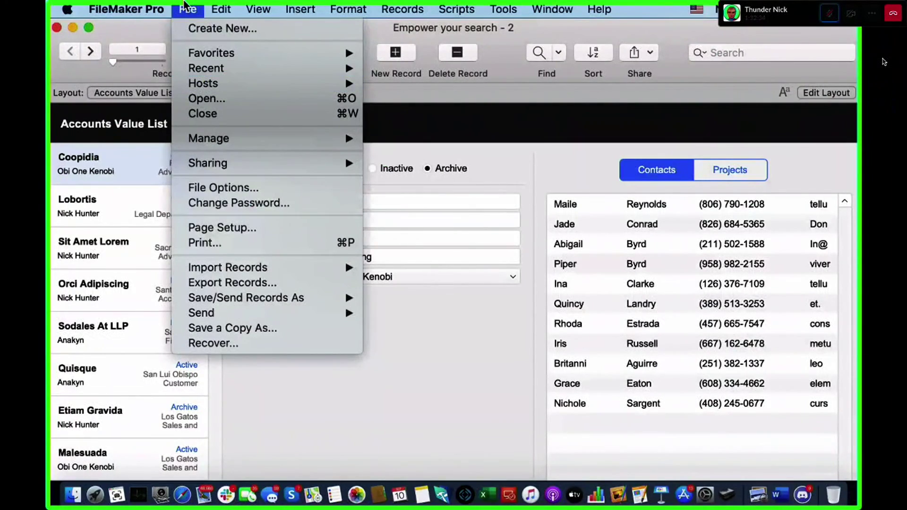
left_click(186, 7)
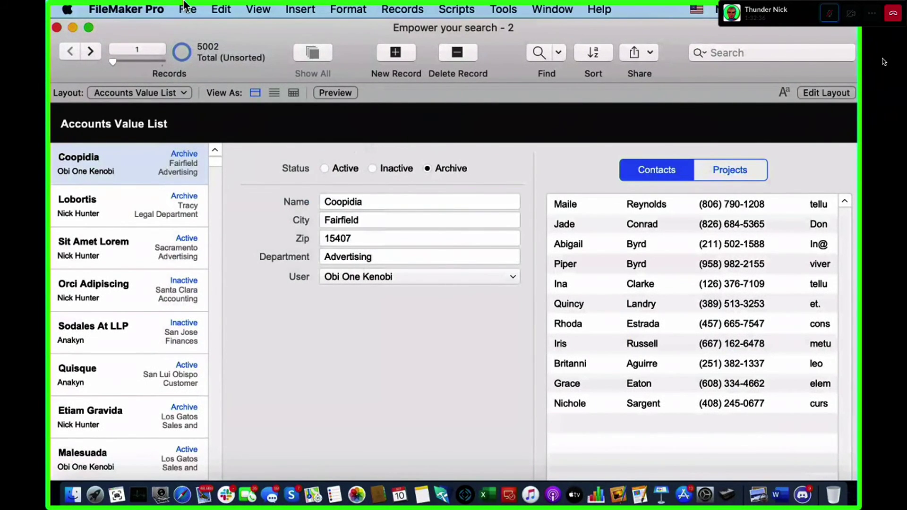
Open the Status value list's definition and highlight all of its custom values.
left_click(187, 8)
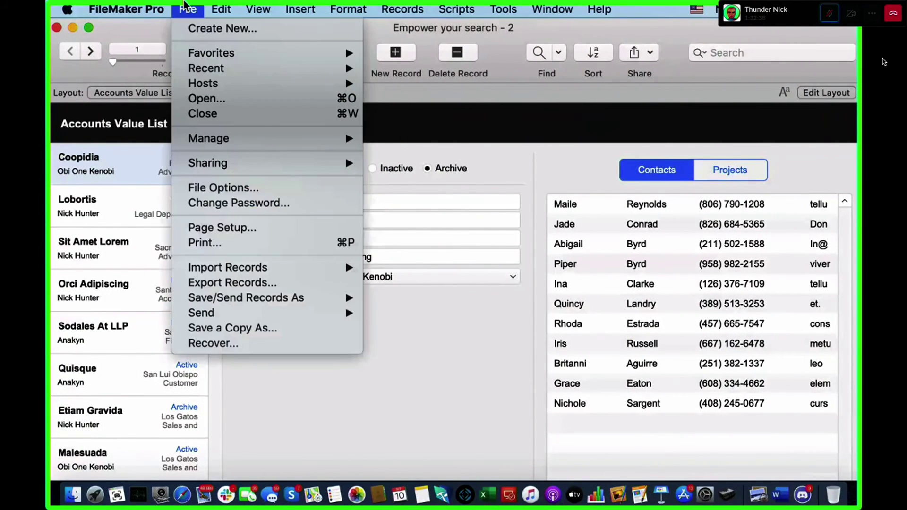
mouse_move(239, 138)
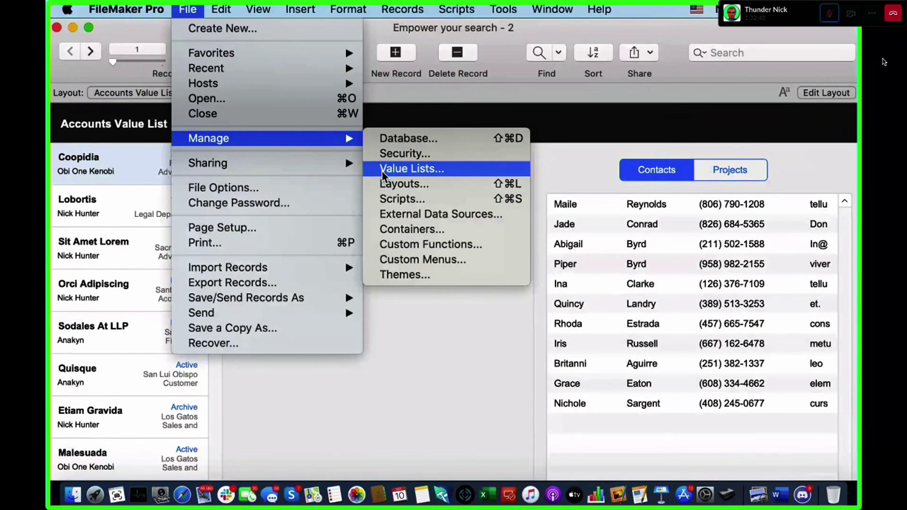
left_click(397, 169)
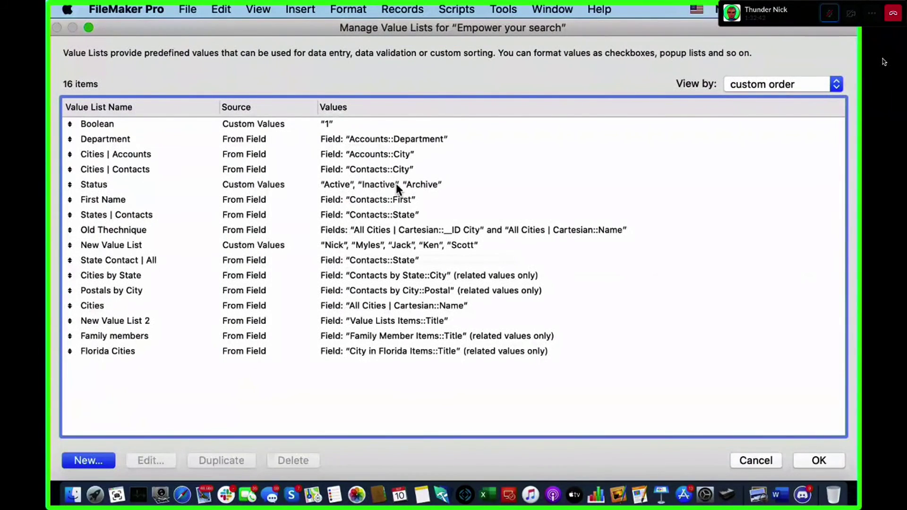
double_click(396, 184)
left_click_drag(486, 310, 281, 213)
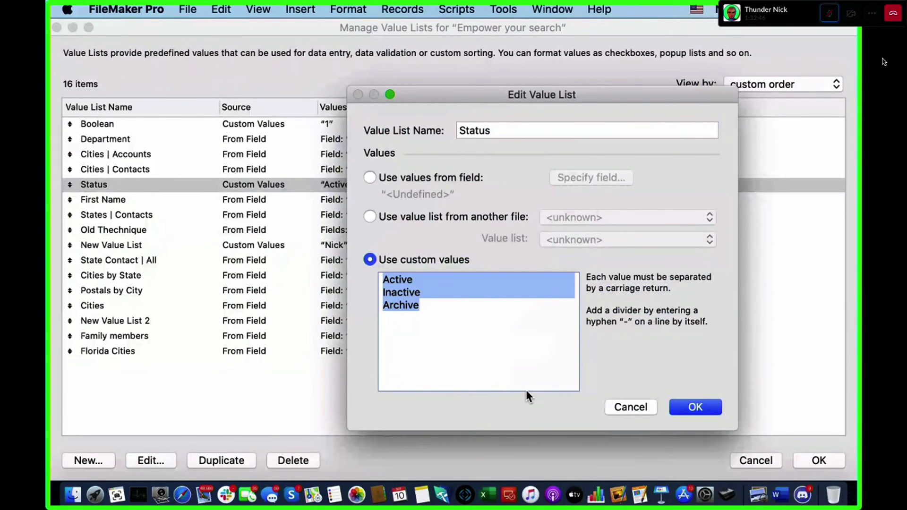
Add Disabled as the last custom value of the Status list and save the value list changes.
left_click(480, 335)
key("Return")
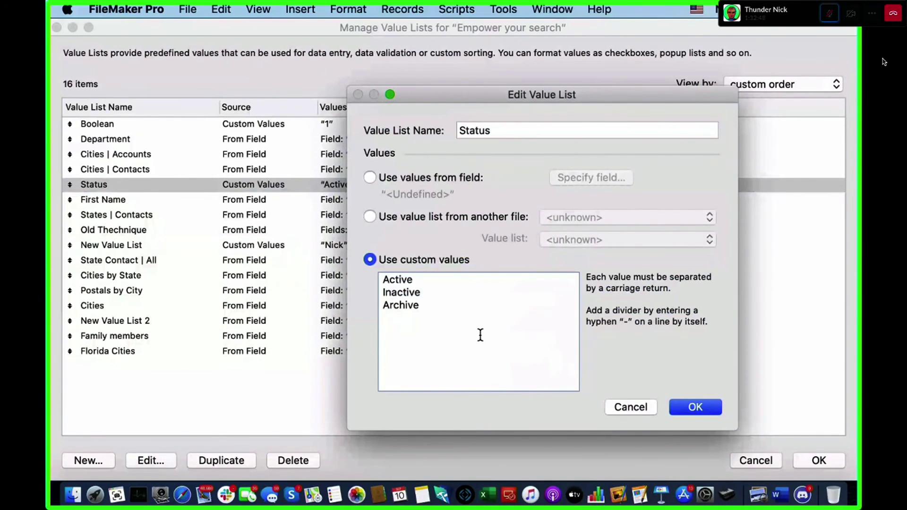
type("Remo")
key("BackSpace")
key("BackSpace")
key("BackSpace")
key("BackSpace")
type("Desabled")
left_click_drag(391, 318, 398, 318)
type("i")
left_click(687, 412)
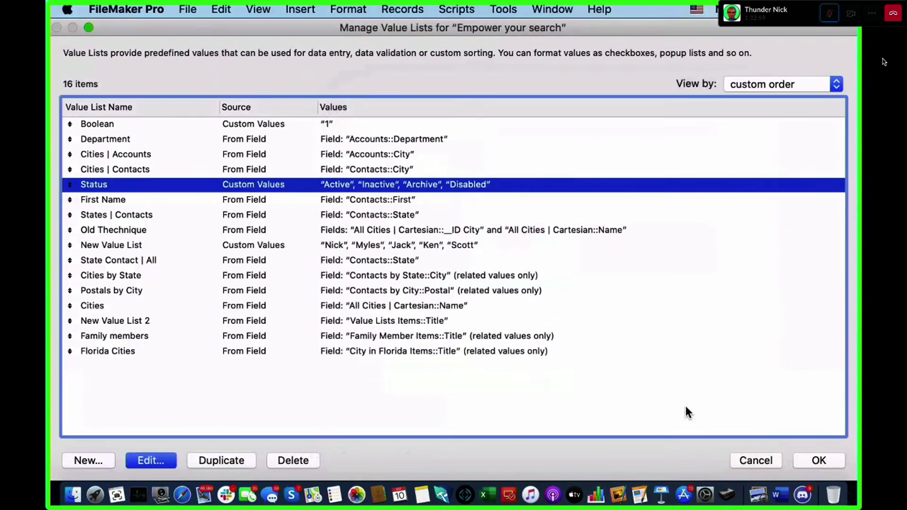
left_click(819, 464)
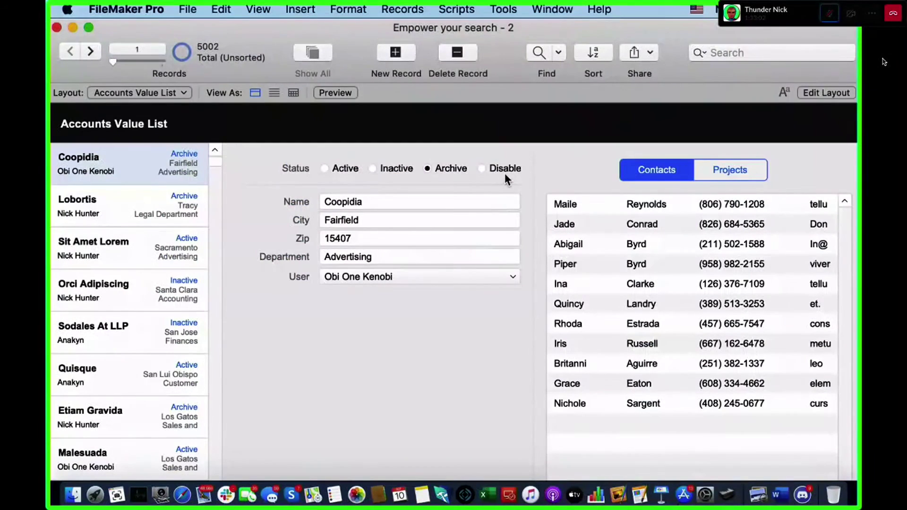
Try the new disabled option and Inactive as the first account's status, and finish with Active.
left_click(503, 170)
left_click(398, 169)
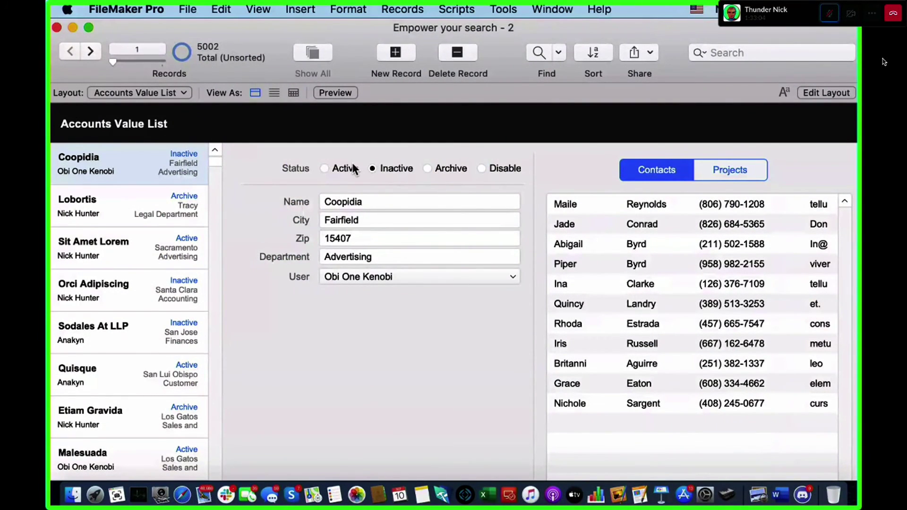
left_click(351, 168)
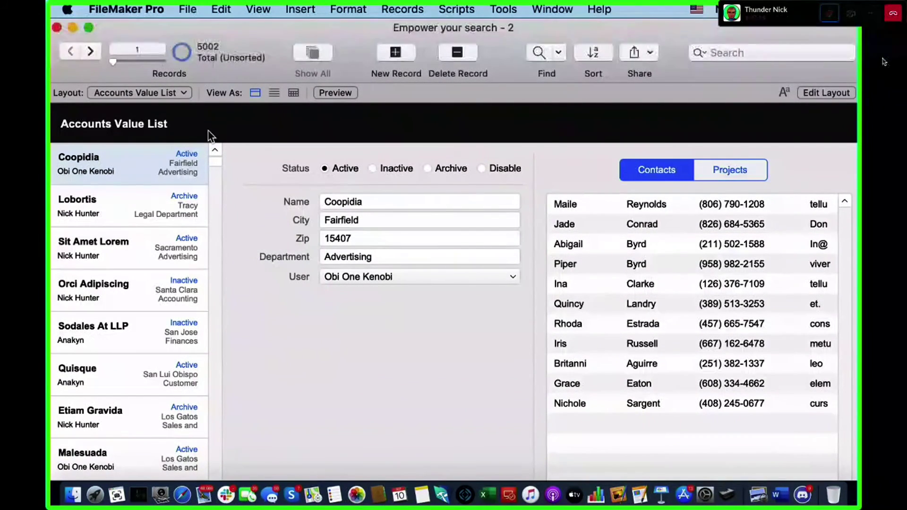
In the Contacts Value List Self layout, keep the first contact's state as California and set the city to Sacramento.
left_click(140, 93)
key("Return")
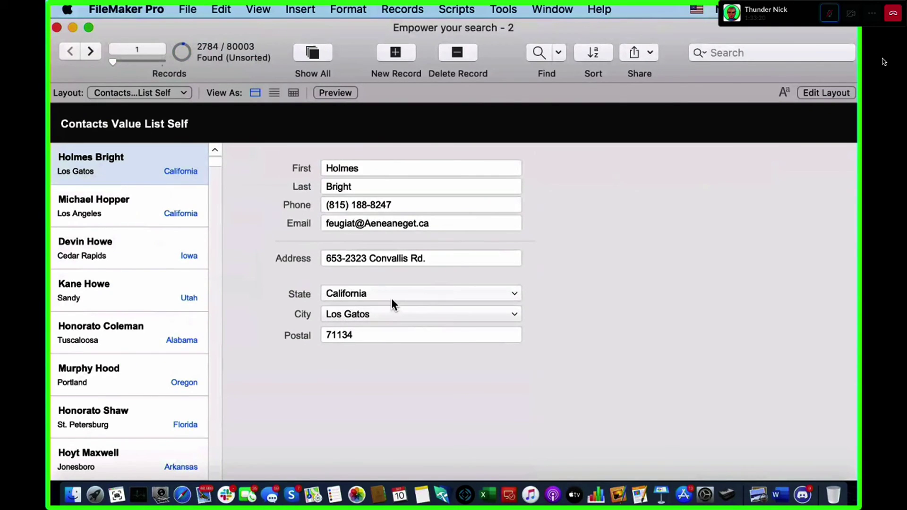
left_click(352, 292)
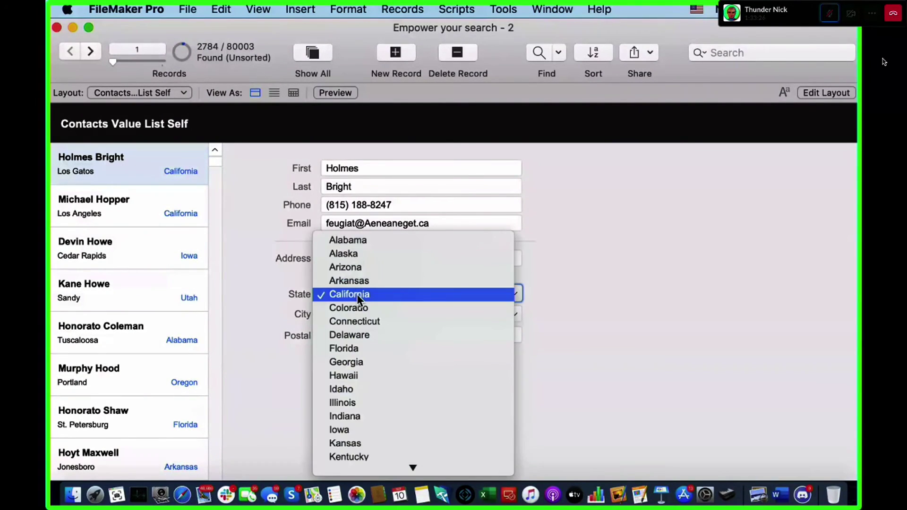
left_click(356, 294)
left_click(366, 310)
left_click(369, 329)
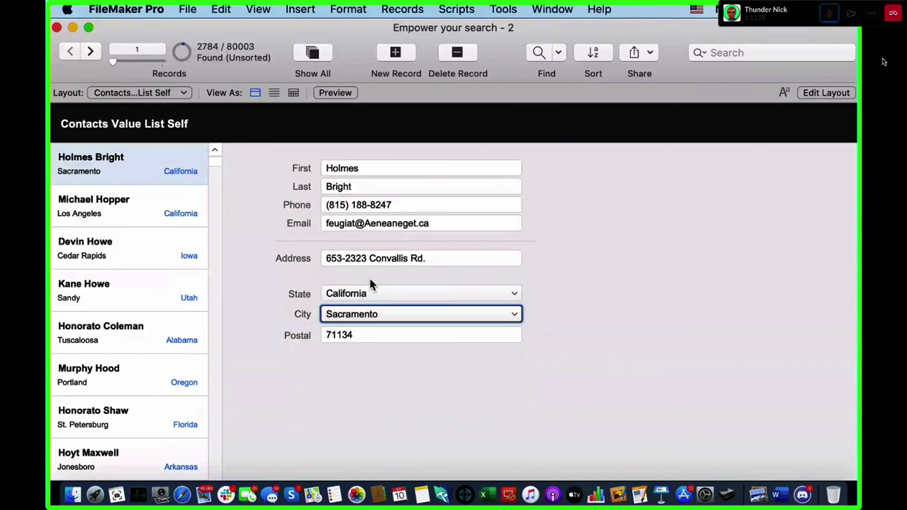
left_click(377, 335)
left_click(282, 366)
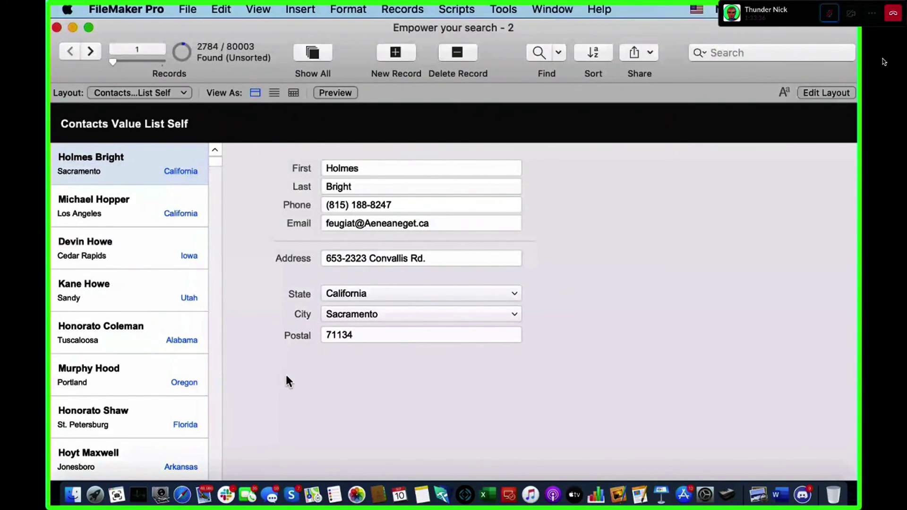
Review the choices offered for the contact's State field without changing the selection.
scroll(373, 385, "down", 2)
scroll(330, 278, "up", 2)
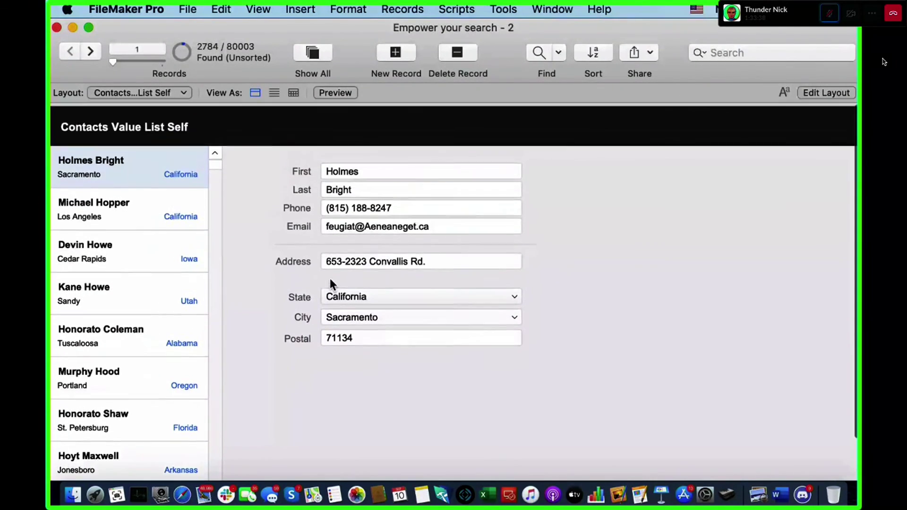
left_click(347, 292)
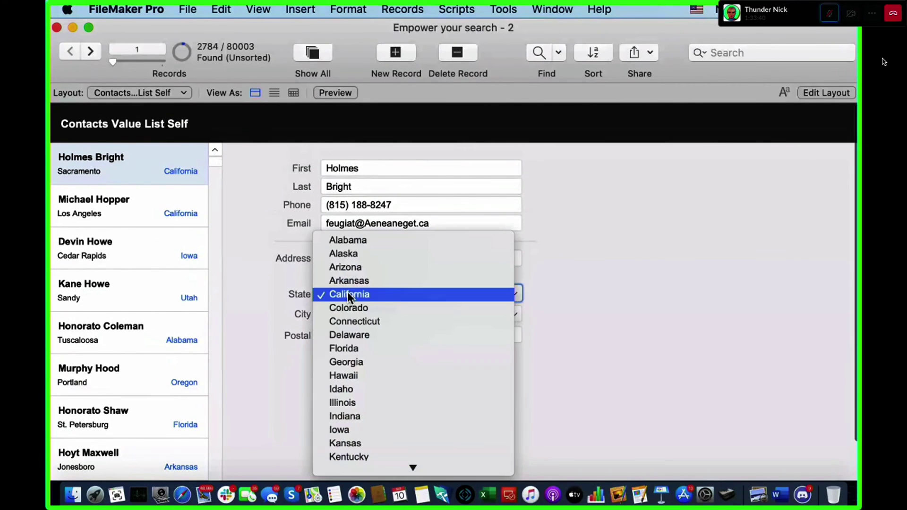
left_click(289, 326)
Switch to the Contacts Value List ID layout and review the choices for the family members field.
left_click(168, 93)
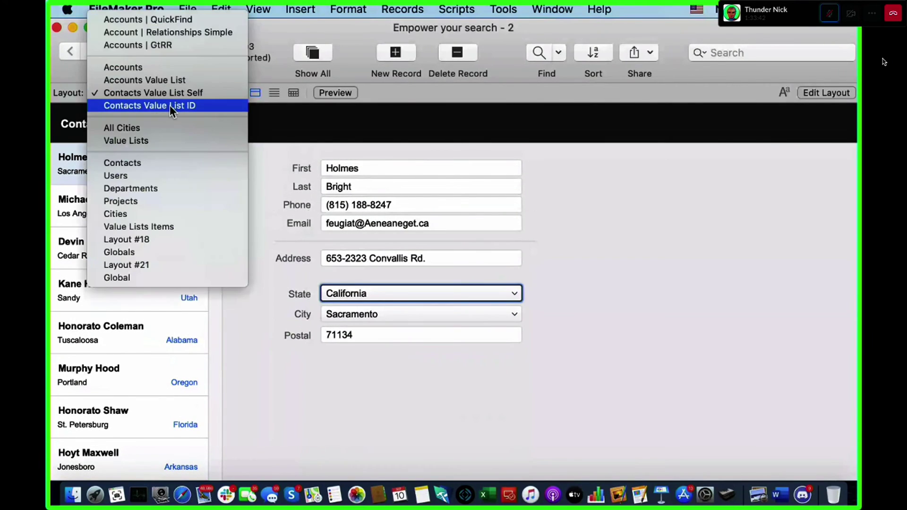
left_click(169, 106)
left_click(342, 265)
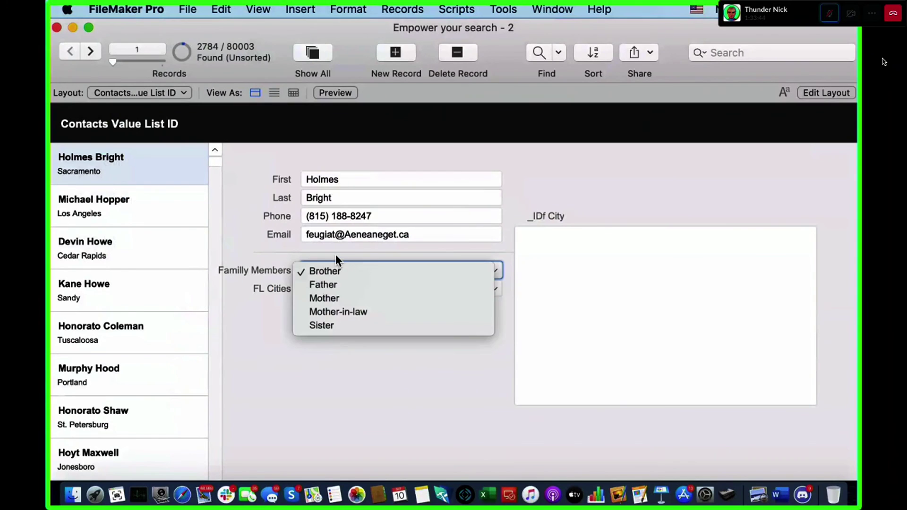
left_click(336, 258)
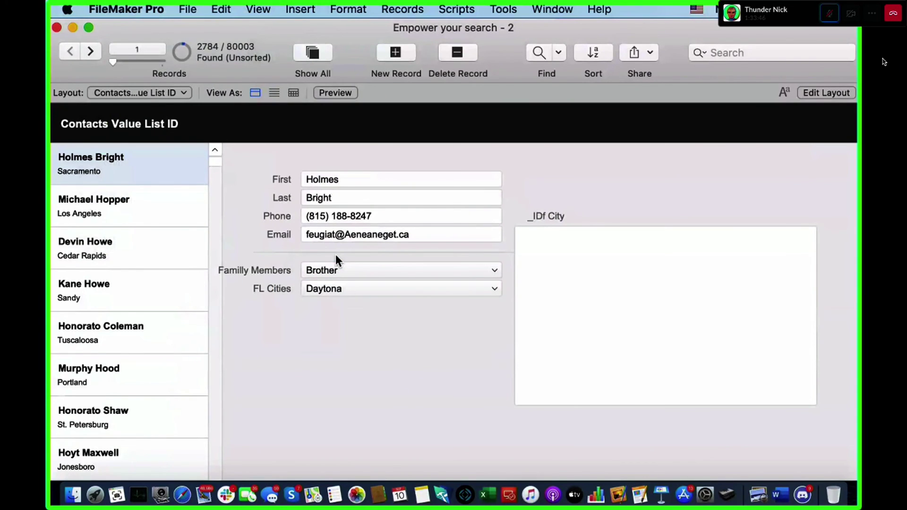
Switch to the All Cities layout and look through the contacts related to San Francisco.
left_click(171, 97)
left_click(173, 114)
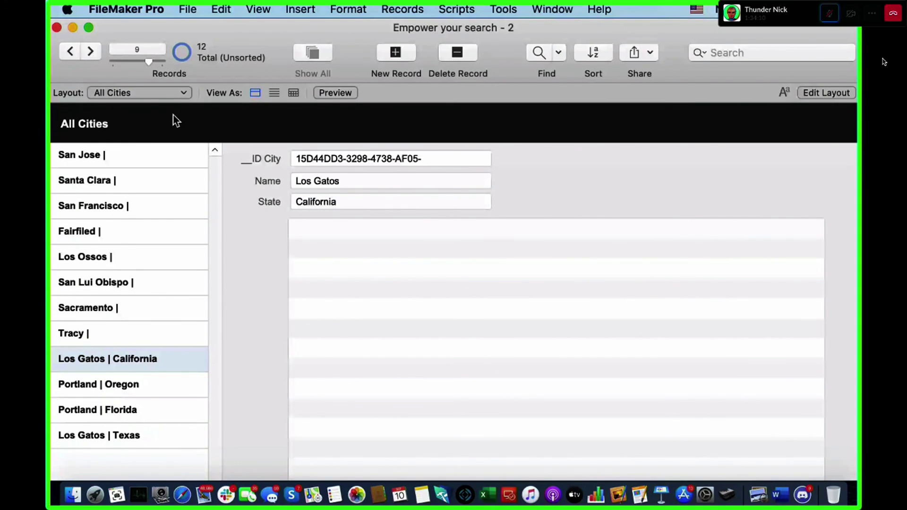
left_click(158, 222)
left_click(153, 208)
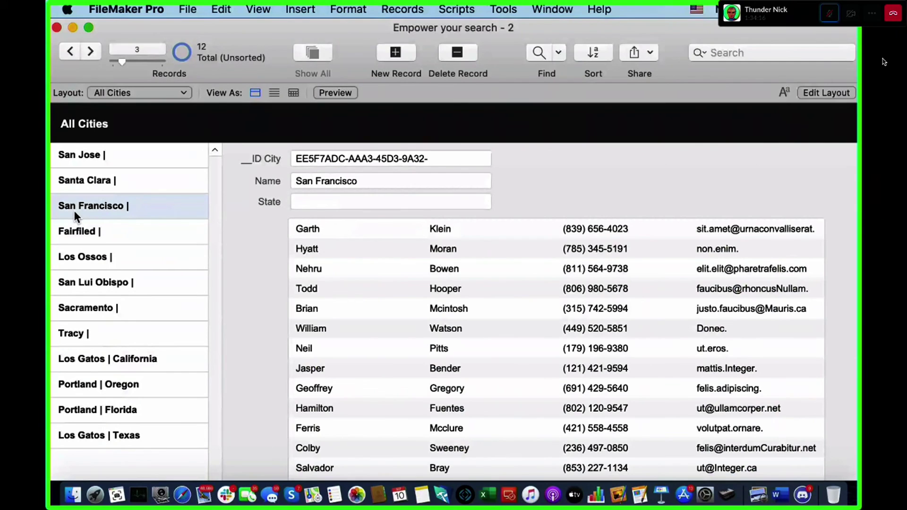
scroll(316, 271, "down", 5)
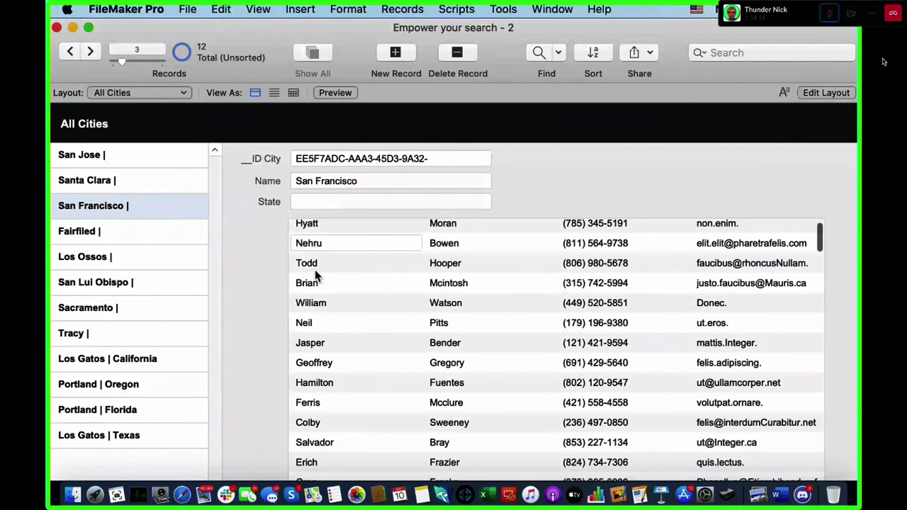
scroll(316, 271, "up", 5)
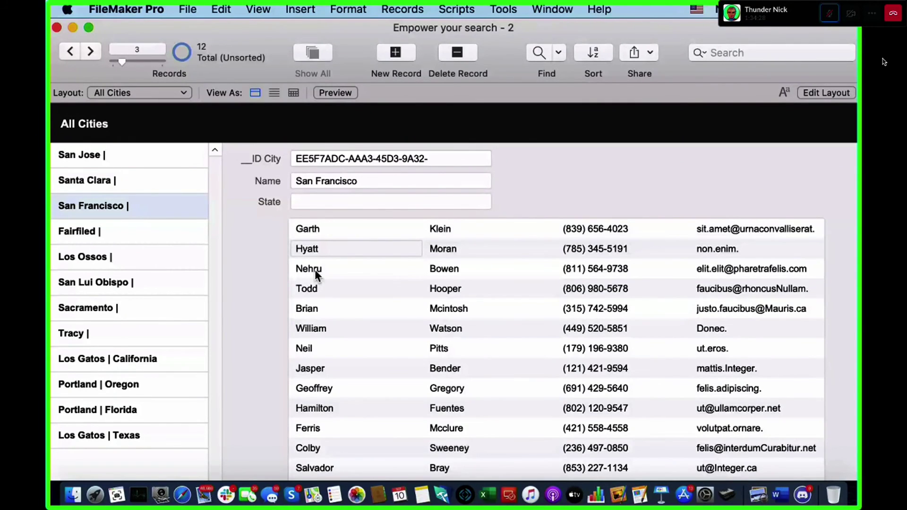
Browse the related contacts of the other cities from San Jose to San Lui Obispo, ending on Fairfiled.
left_click(76, 155)
left_click(90, 180)
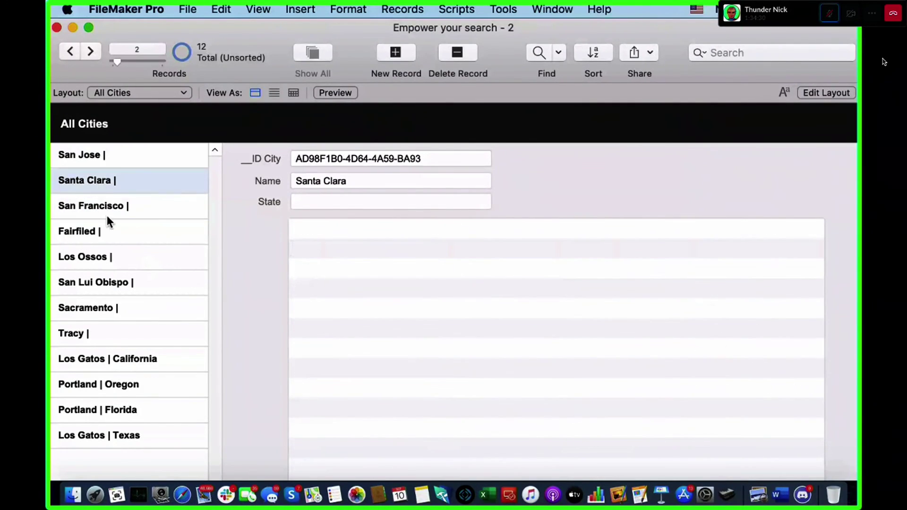
left_click(107, 217)
left_click(109, 265)
left_click(116, 284)
left_click(106, 257)
left_click(101, 236)
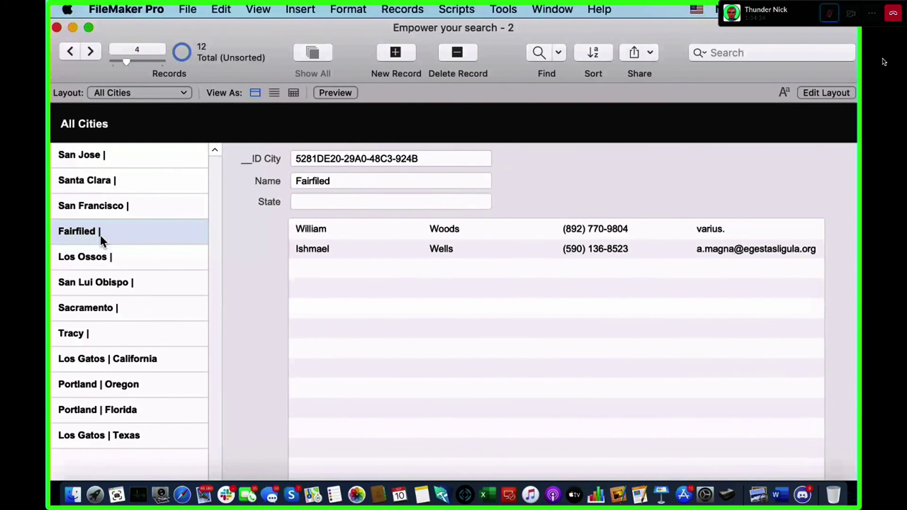
In the Value Lists layout, add the items sfsdfd and ddfdf to the Florida list and commit them.
left_click(142, 95)
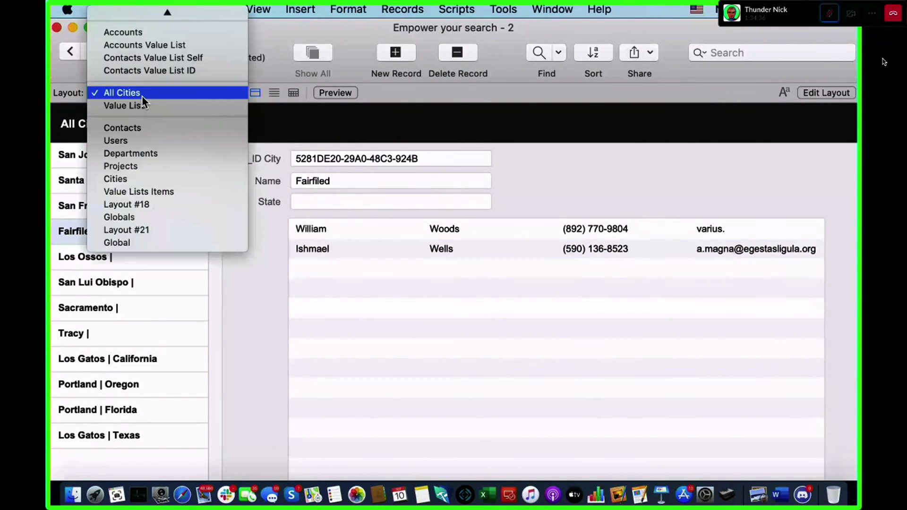
left_click(143, 105)
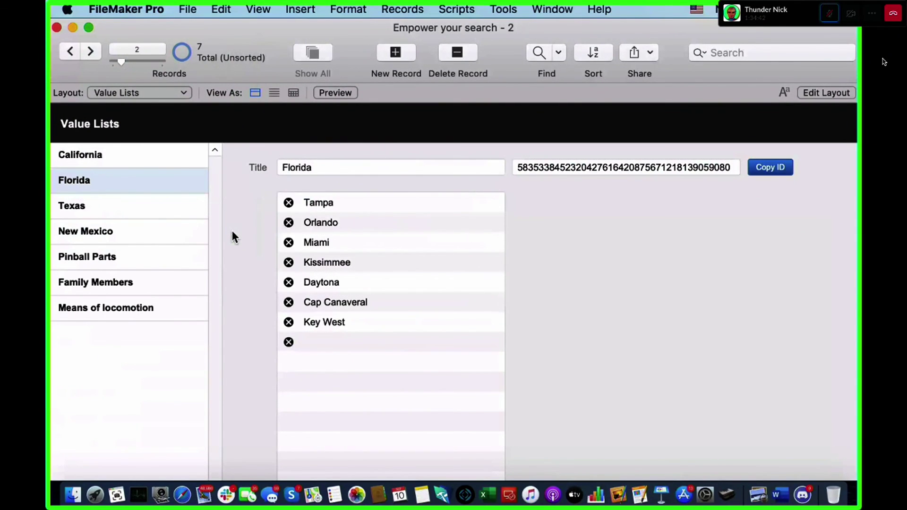
left_click(327, 349)
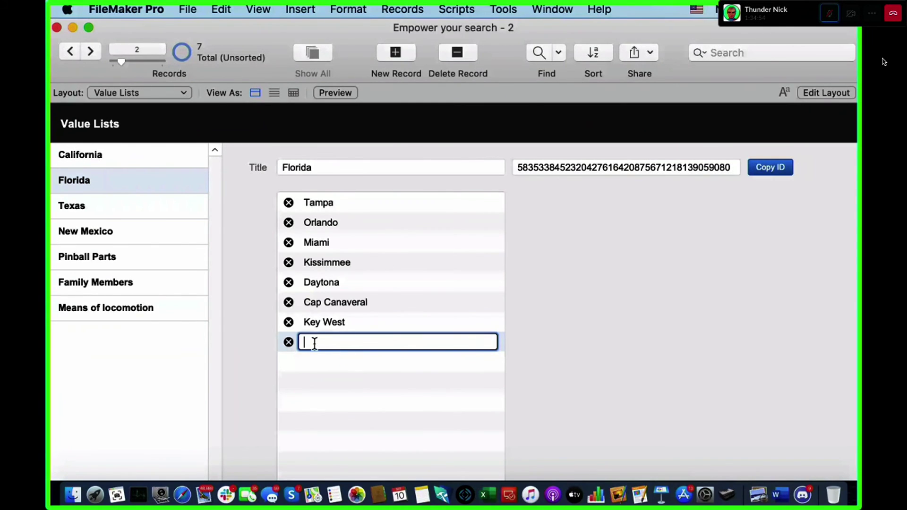
type("sfsdfd")
left_click(330, 362)
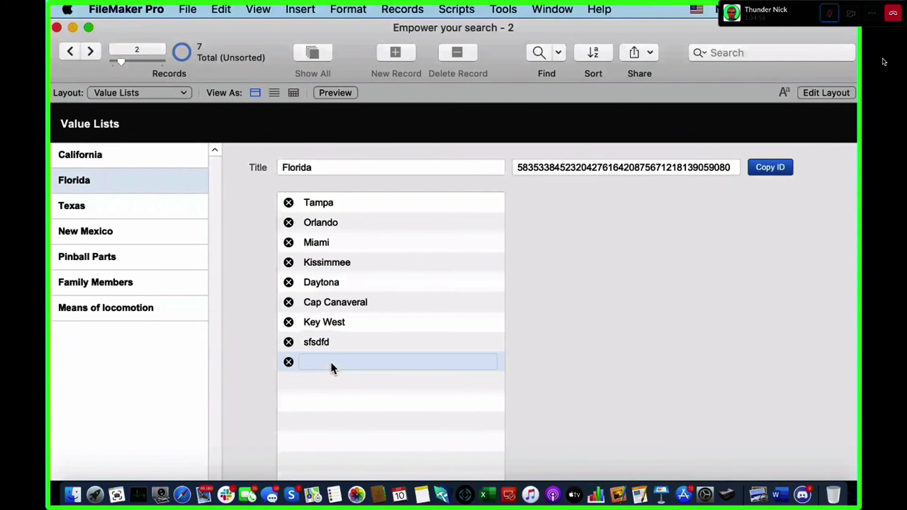
type("ddfdf")
left_click(200, 363)
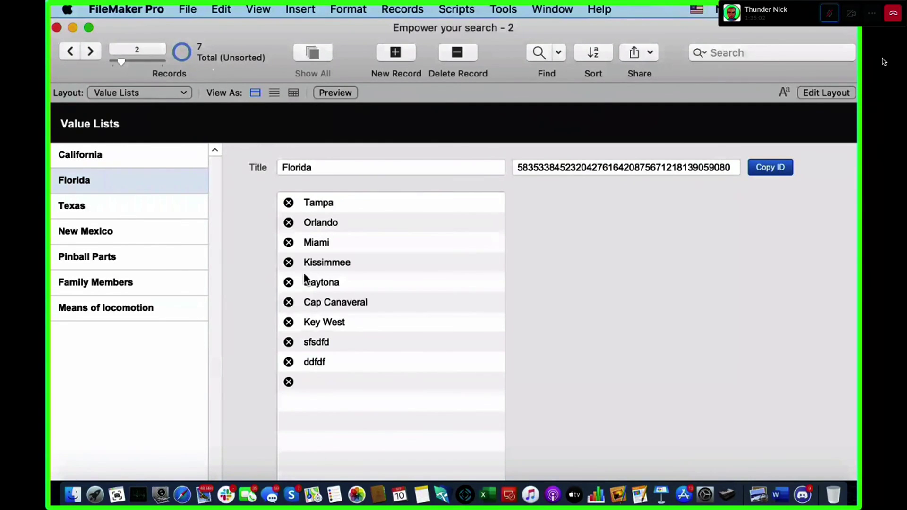
Switch to the Contacts Value List ID layout and set the first contact's FL Cities field to ddfdf, then to sfsdfd.
left_click(138, 93)
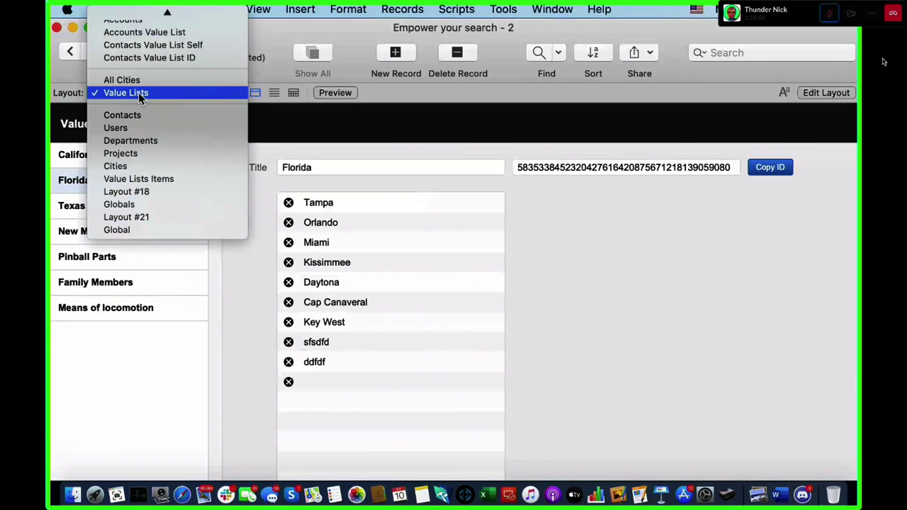
left_click(143, 57)
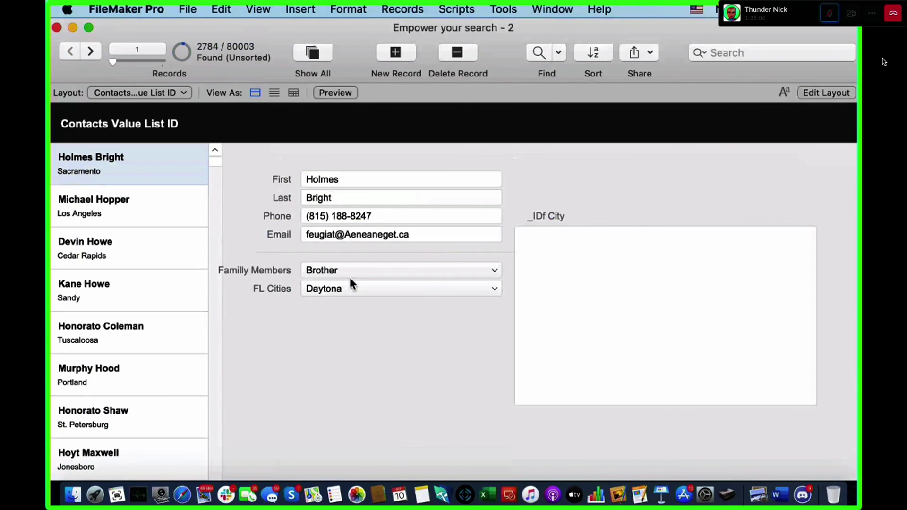
left_click(361, 288)
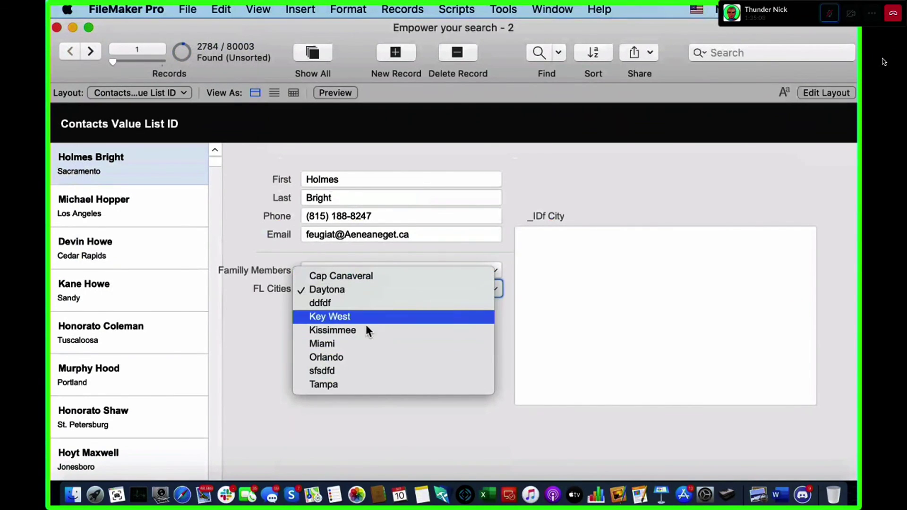
left_click(367, 303)
left_click(355, 286)
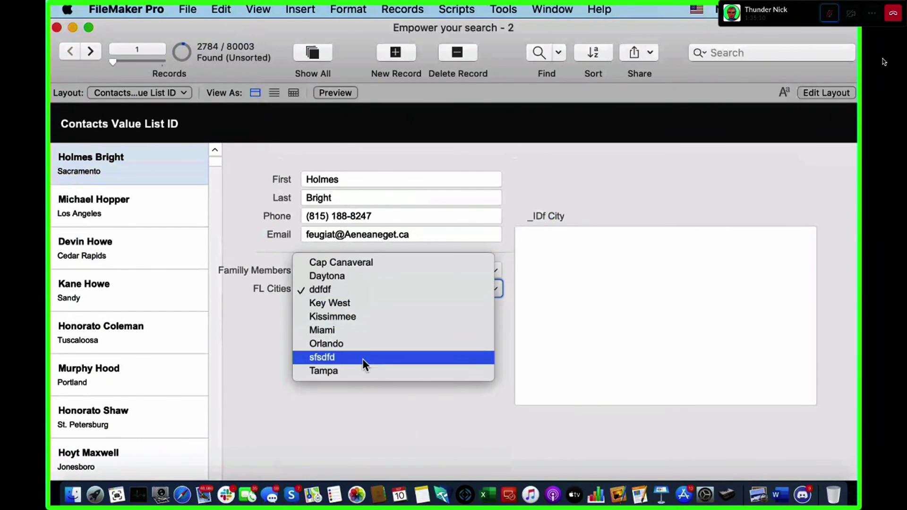
left_click(361, 357)
In the Value Lists layout, add the item Fairfield to the California list and commit it.
left_click(126, 91)
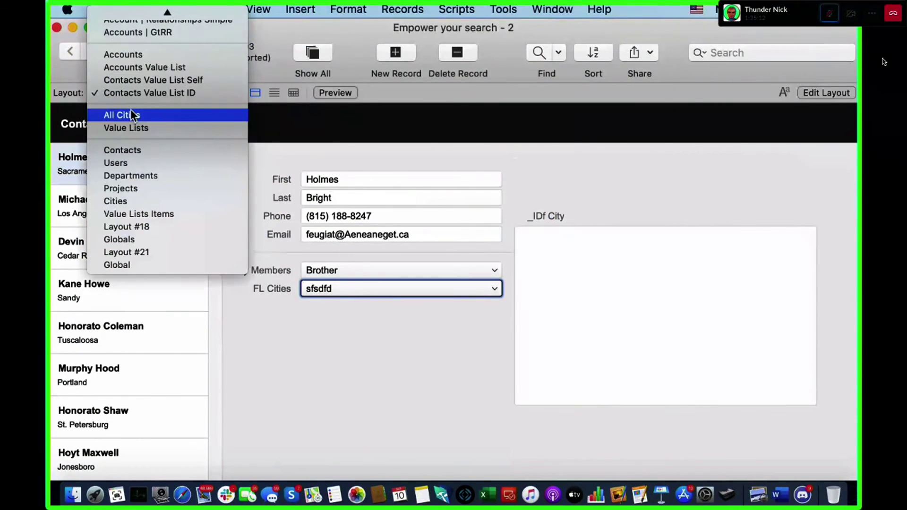
left_click(133, 128)
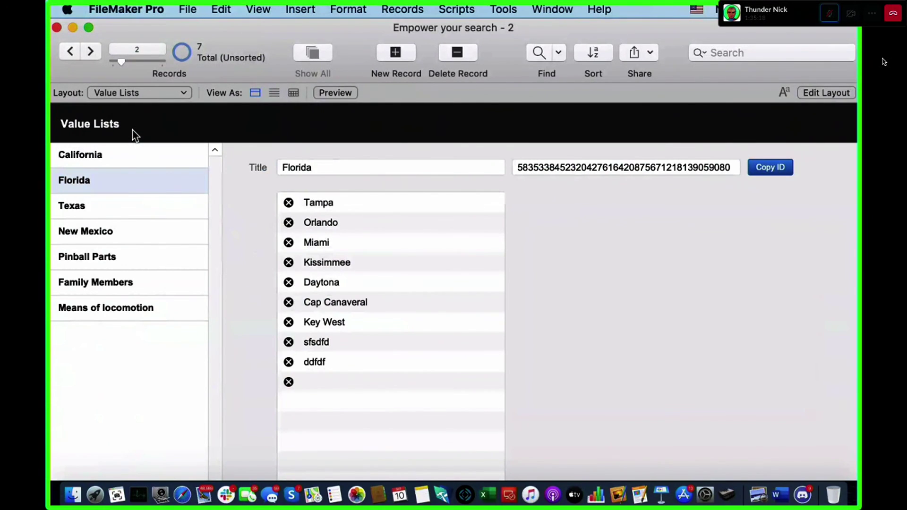
left_click(105, 159)
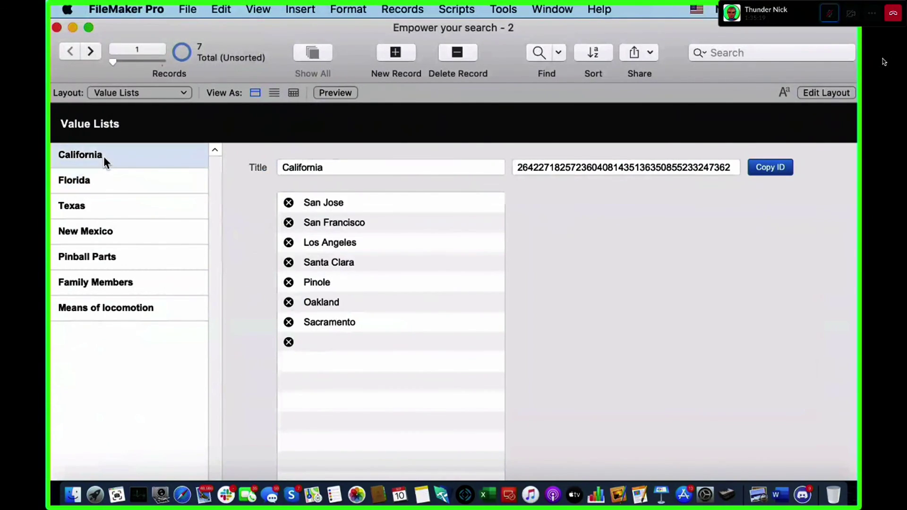
left_click(331, 341)
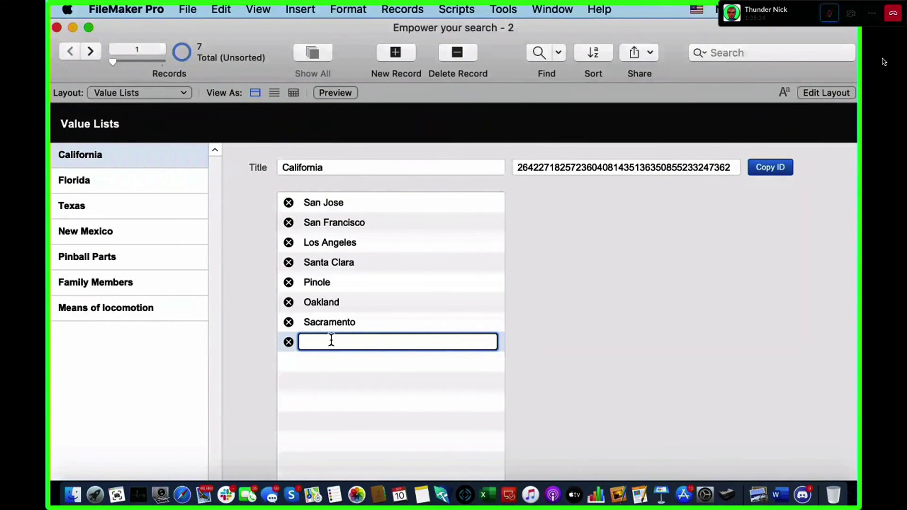
type("Fairfield")
left_click(475, 426)
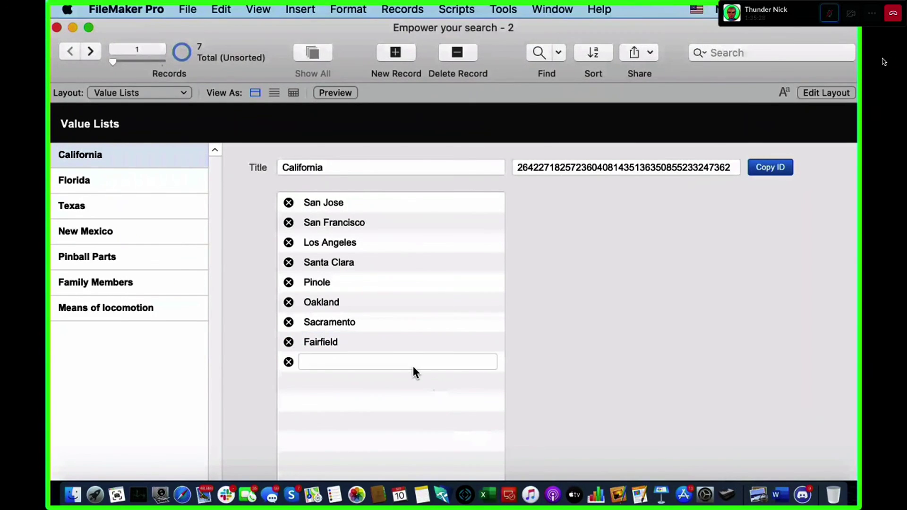
scroll(341, 363, "down", 1)
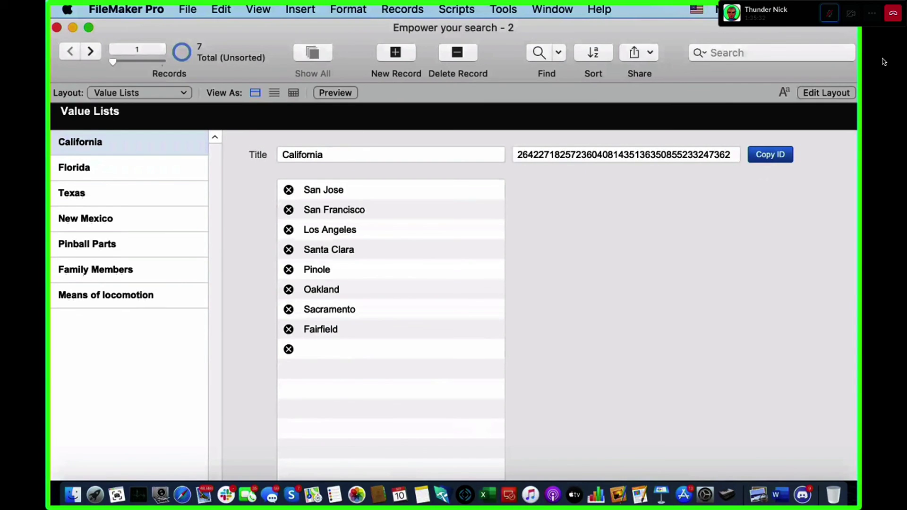
Unmute the Slack call microphone twice, muting it again each time, and return to the shared screen.
left_click(884, 62)
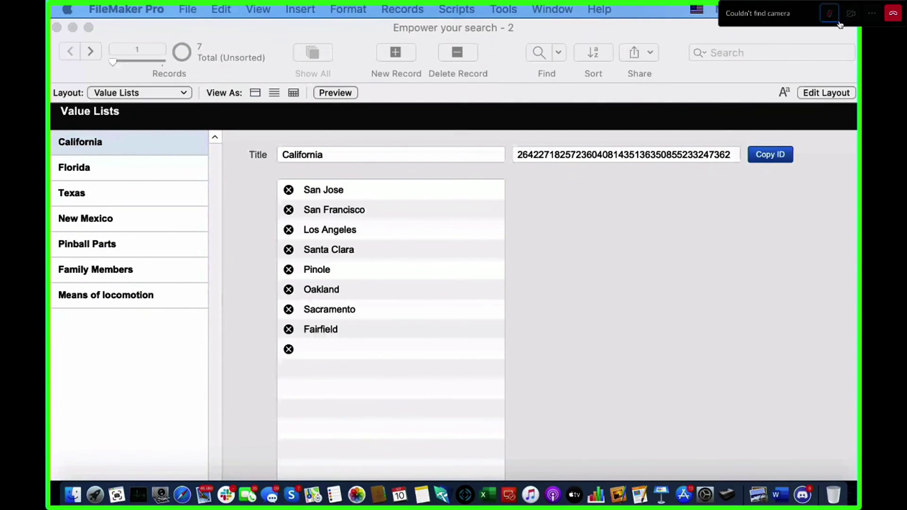
left_click(831, 16)
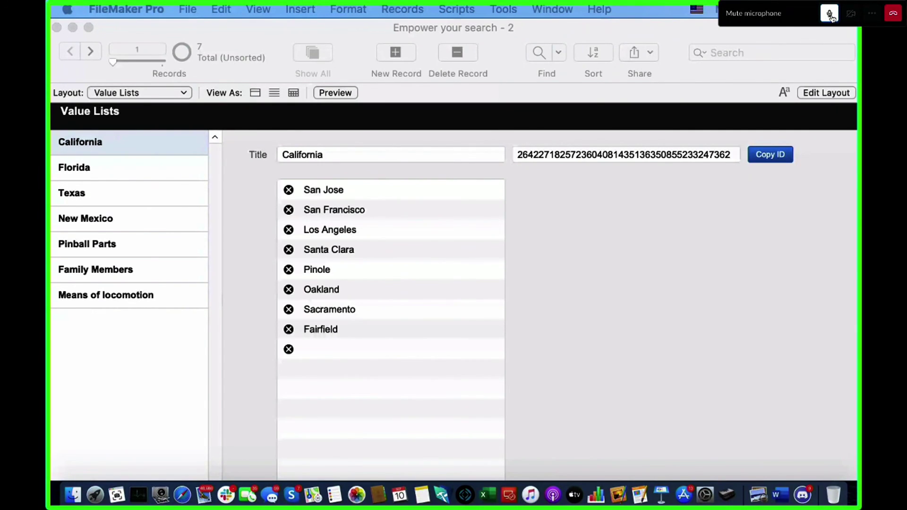
left_click(831, 15)
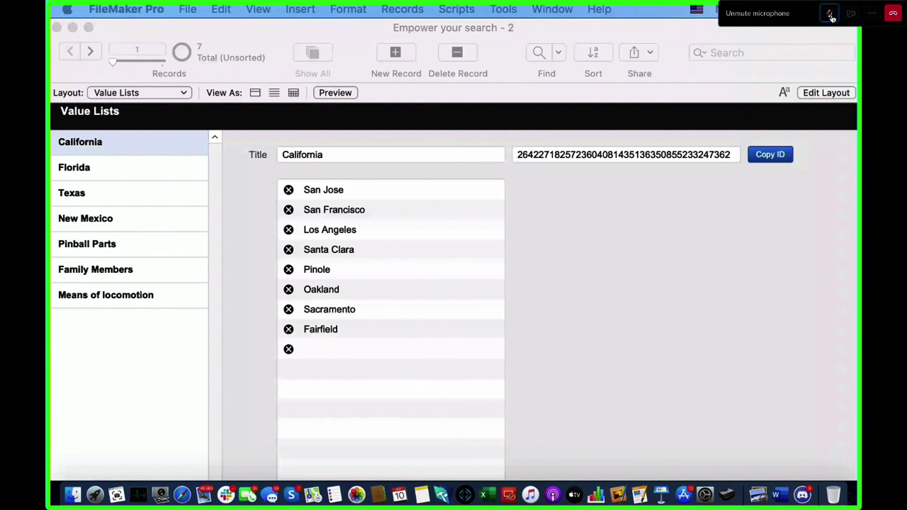
left_click(831, 16)
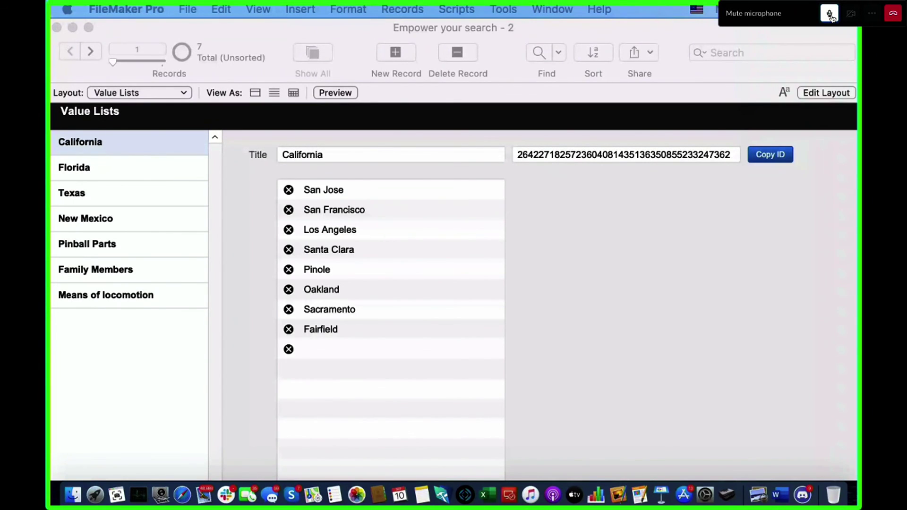
left_click(831, 16)
left_click(729, 258)
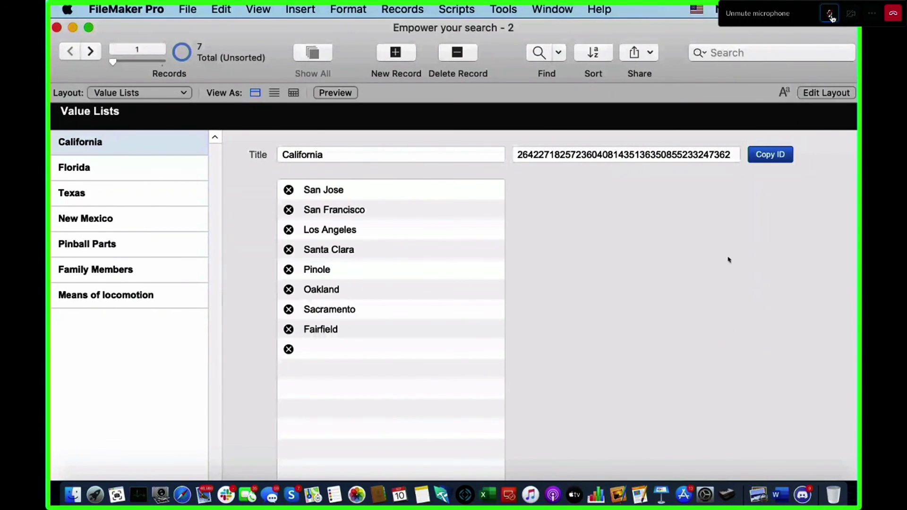
Take the Slack call window out of full-screen mode.
mouse_move(241, 4)
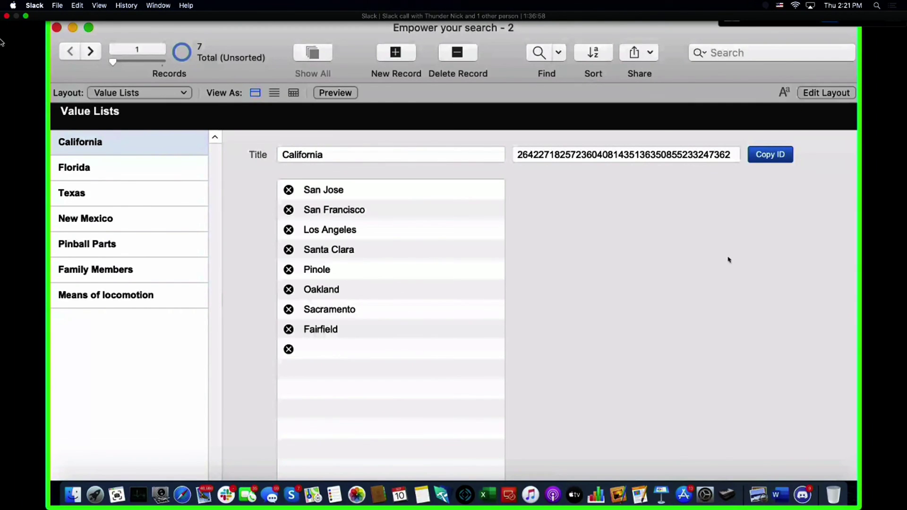
left_click(99, 29)
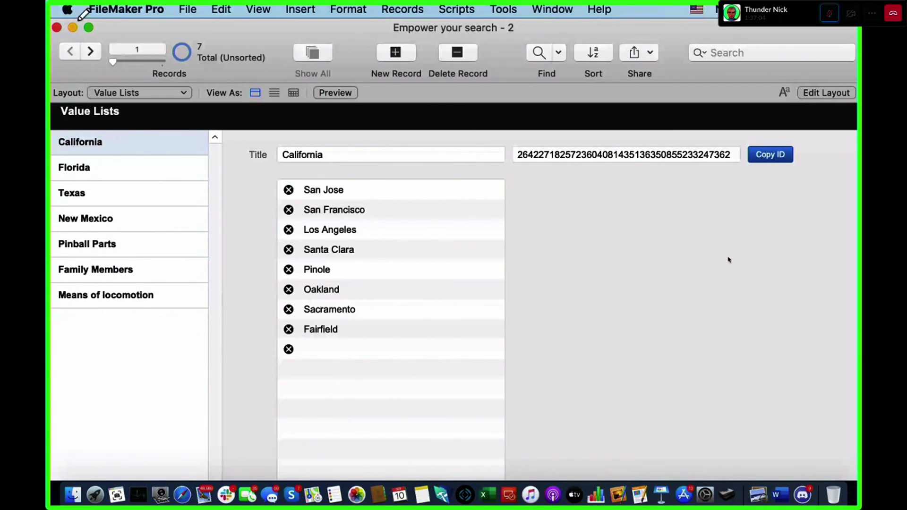
left_click(79, 6)
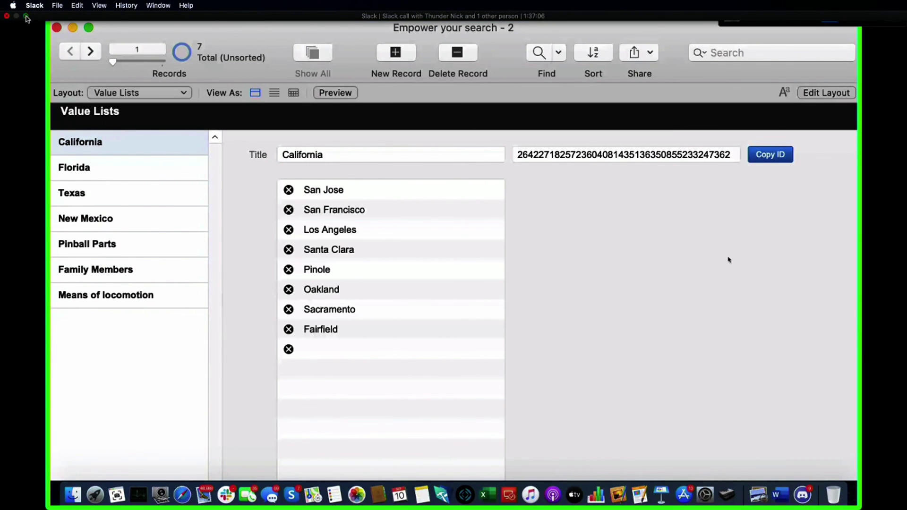
left_click(25, 16)
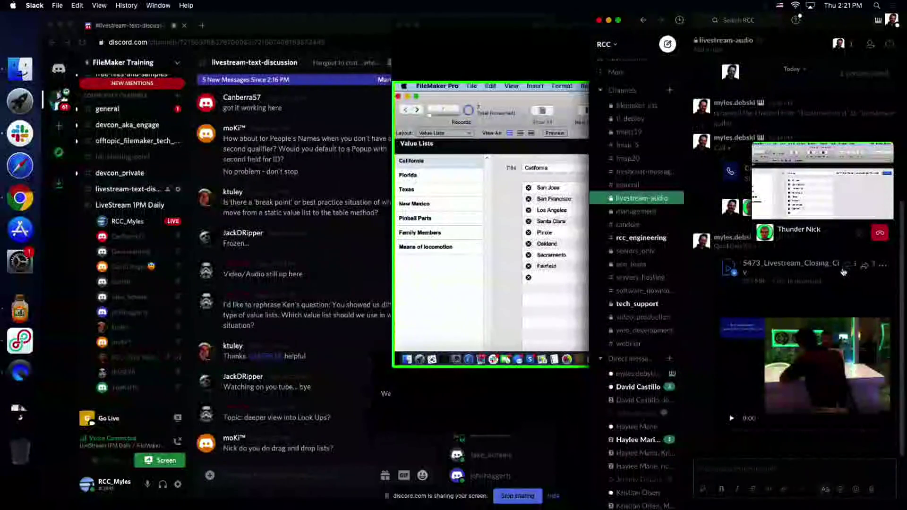
Download 5473_Livestream_Closing_Credits_2020.mov from the livestream-audio channel and reveal it in Finder, hiding the Chrome window meanwhile.
left_click_drag(753, 314, 702, 418)
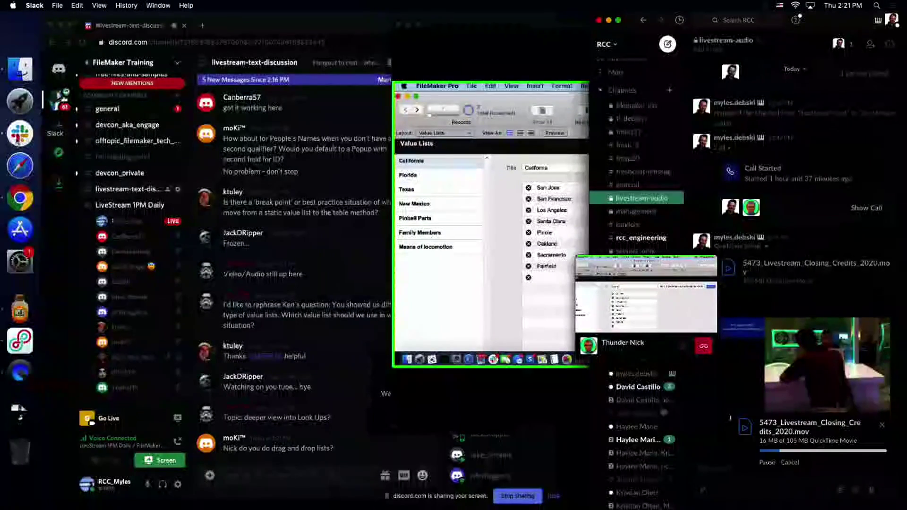
right_click(19, 199)
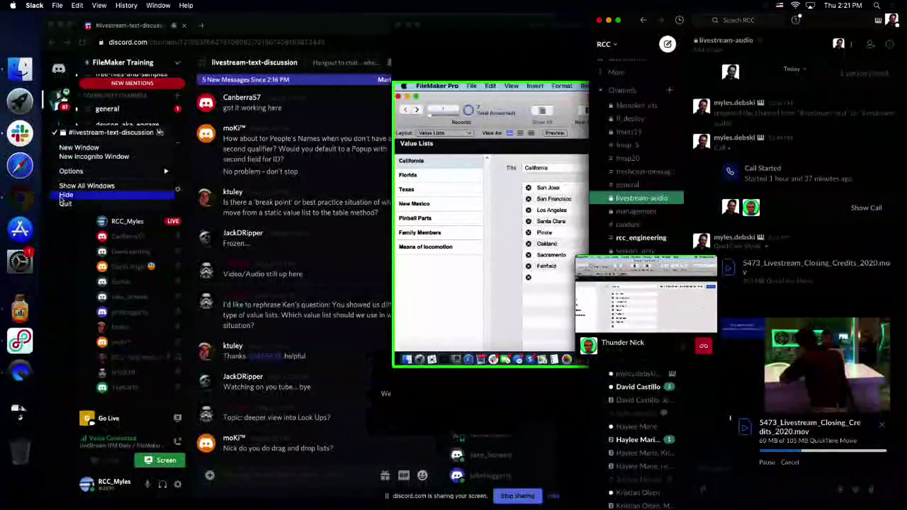
left_click(61, 198)
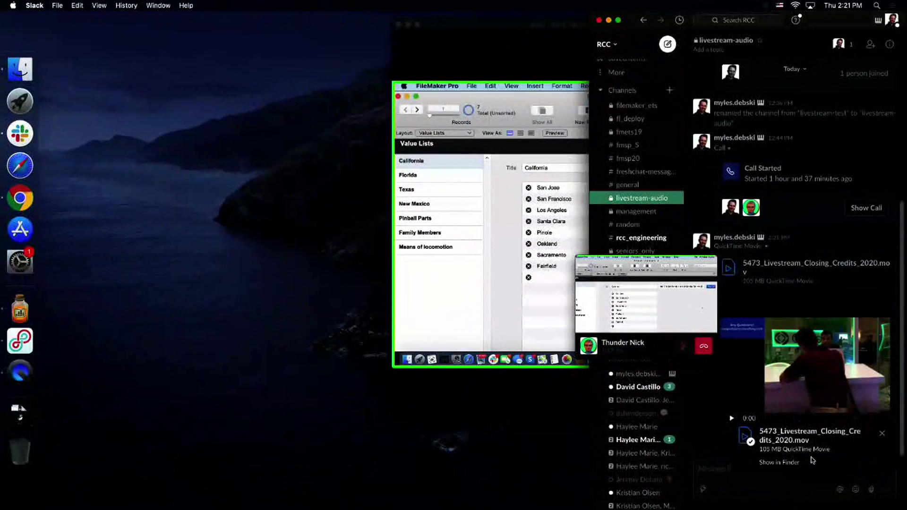
left_click(789, 464)
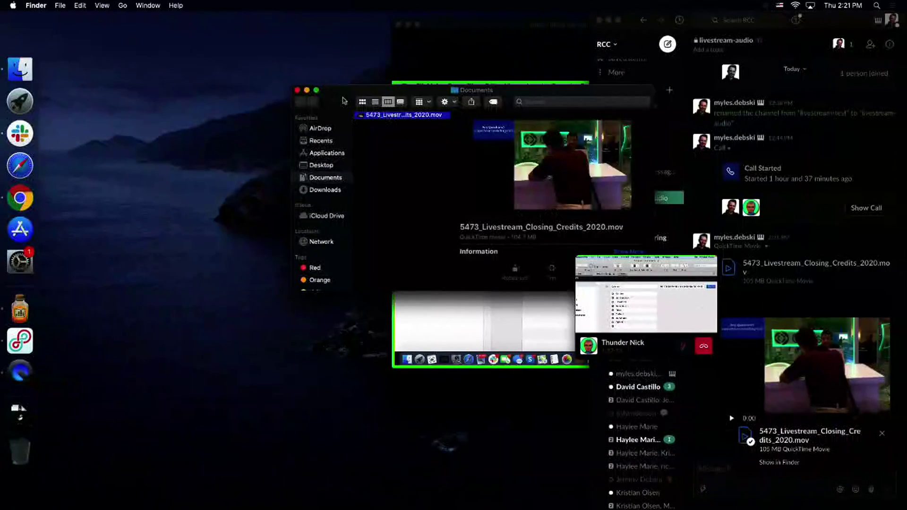
left_click_drag(345, 101, 272, 455)
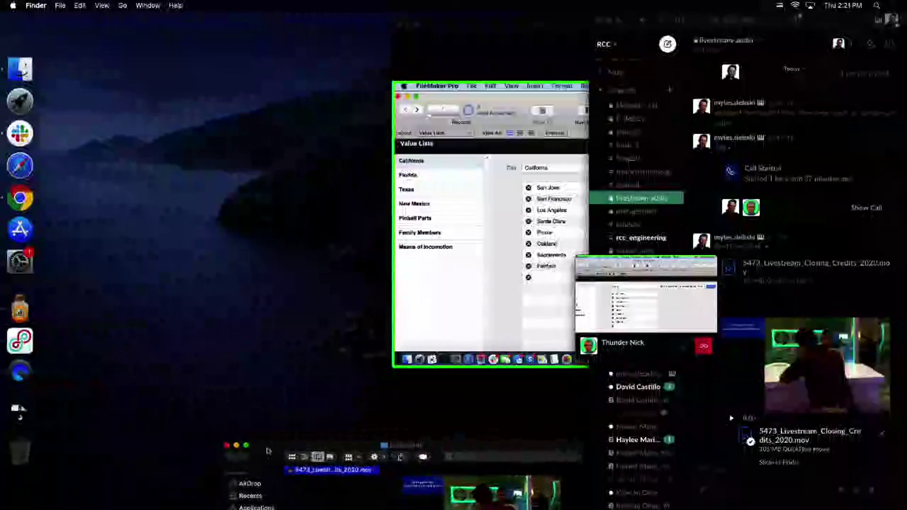
Minimize the main Slack window, enlarge the call window with its thumbnail and controls moved aside, and unmute the call microphone.
left_click(609, 20)
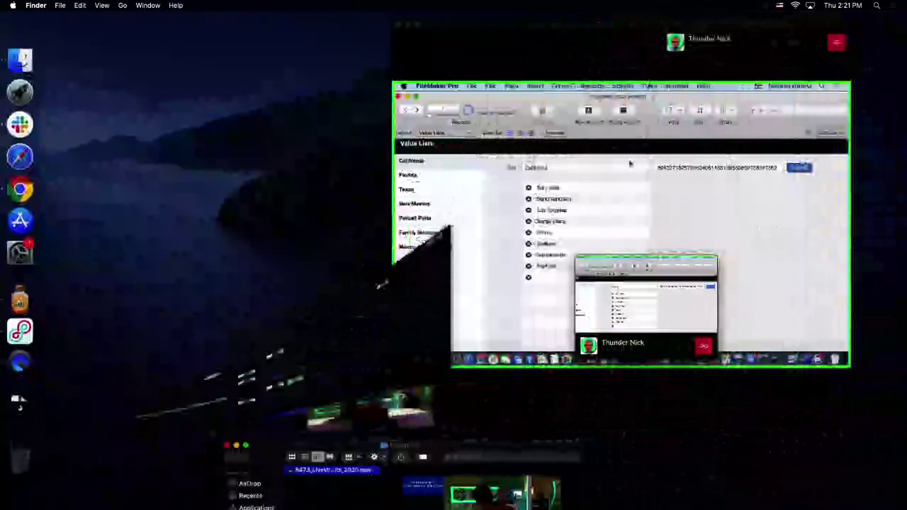
left_click_drag(647, 264, 804, 392)
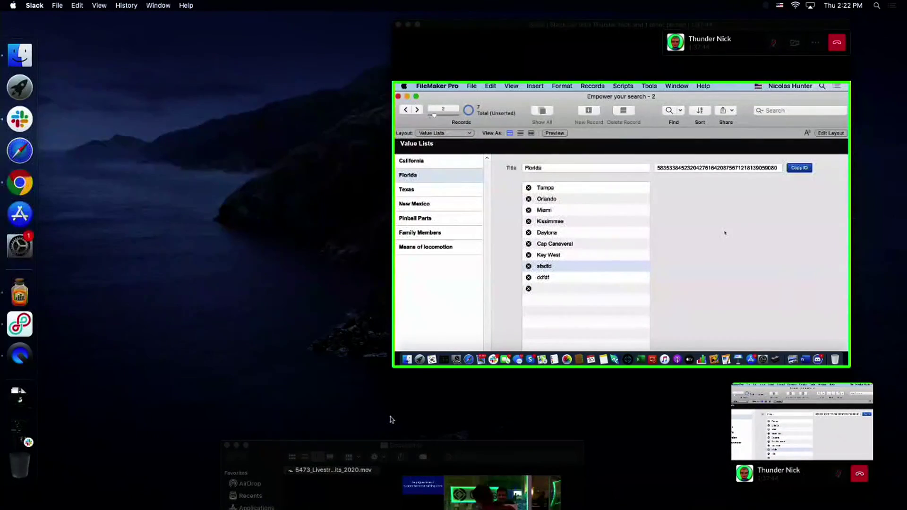
left_click_drag(390, 418, 162, 475)
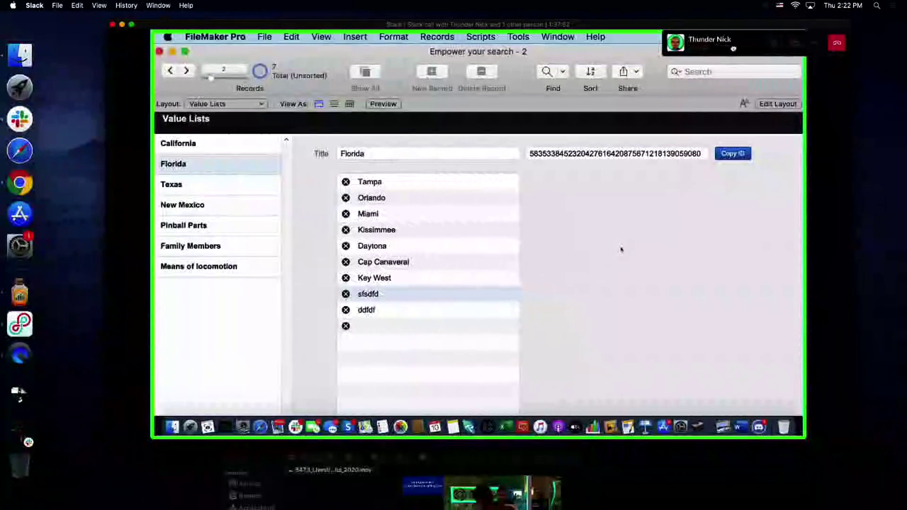
left_click_drag(733, 49, 782, 459)
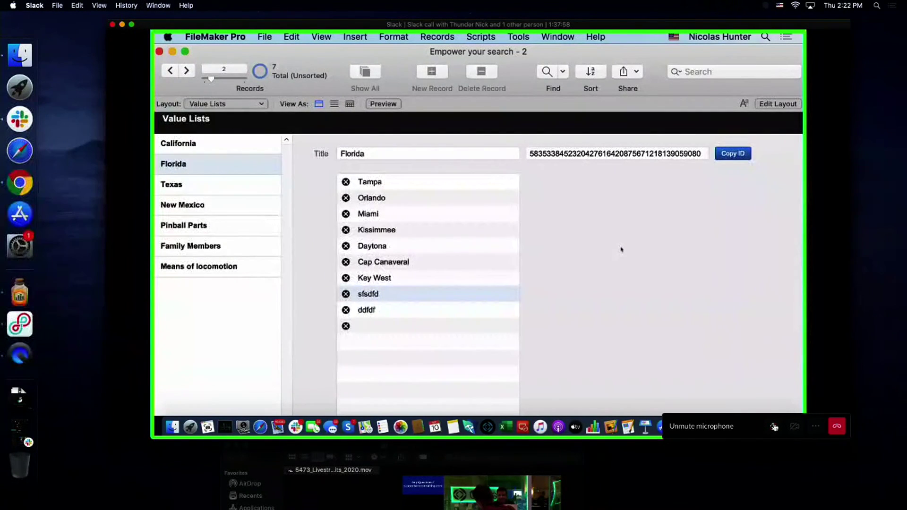
left_click(774, 427)
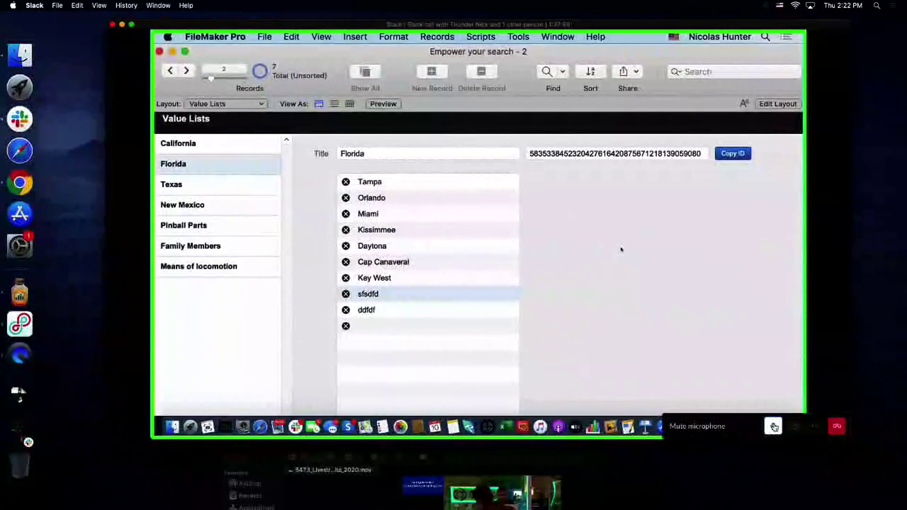
Preview 5473_Livestream_Closing_Credits_2020.mov with Quick Look, ending the Slack call and expanding the preview to full screen.
left_click(447, 448)
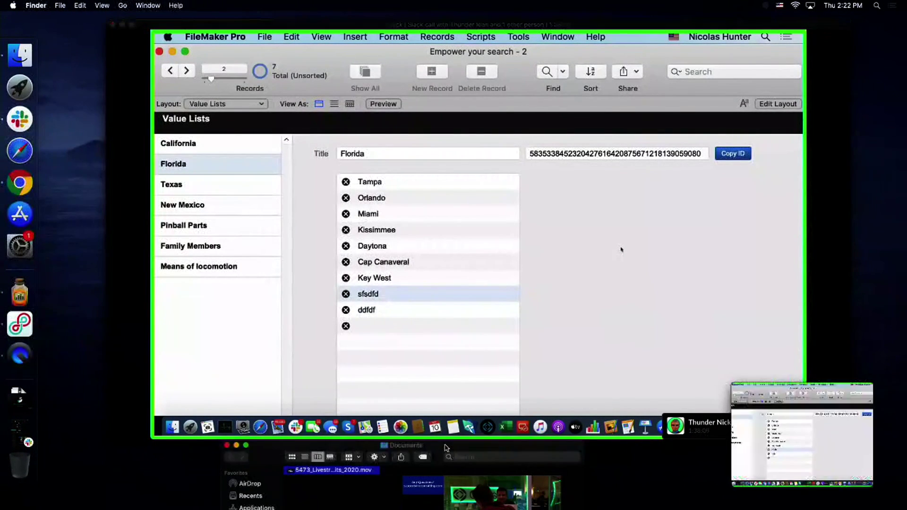
key("space")
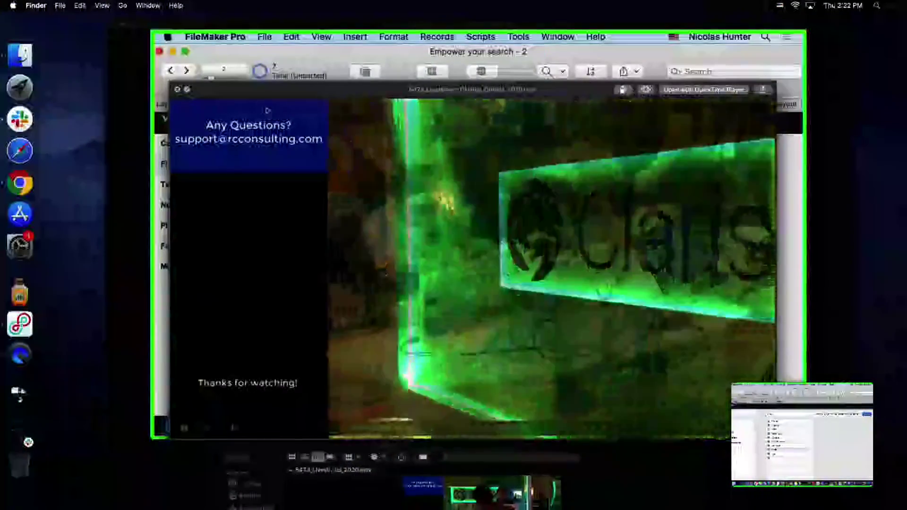
left_click(188, 90)
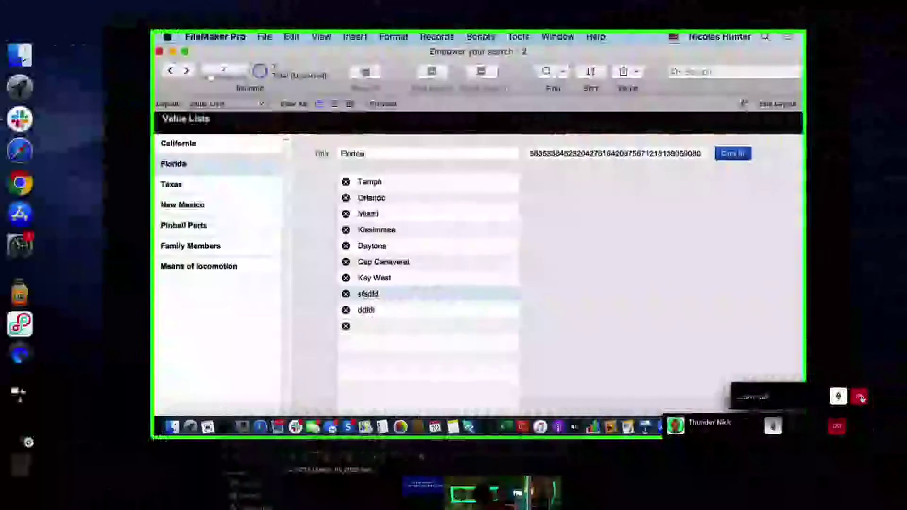
left_click(498, 455)
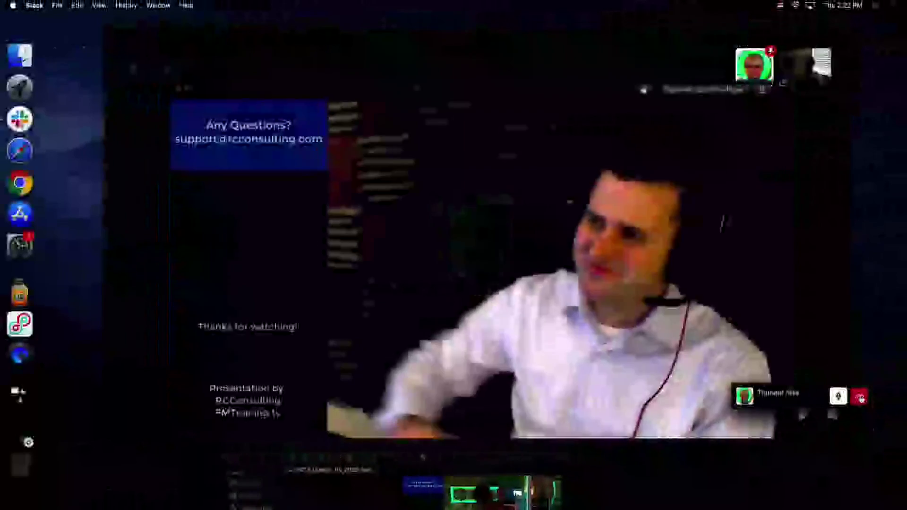
left_click(187, 89)
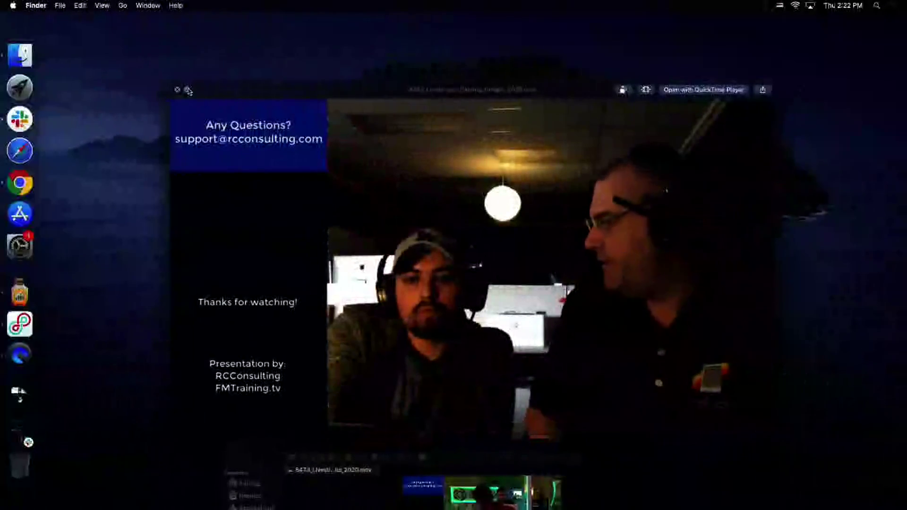